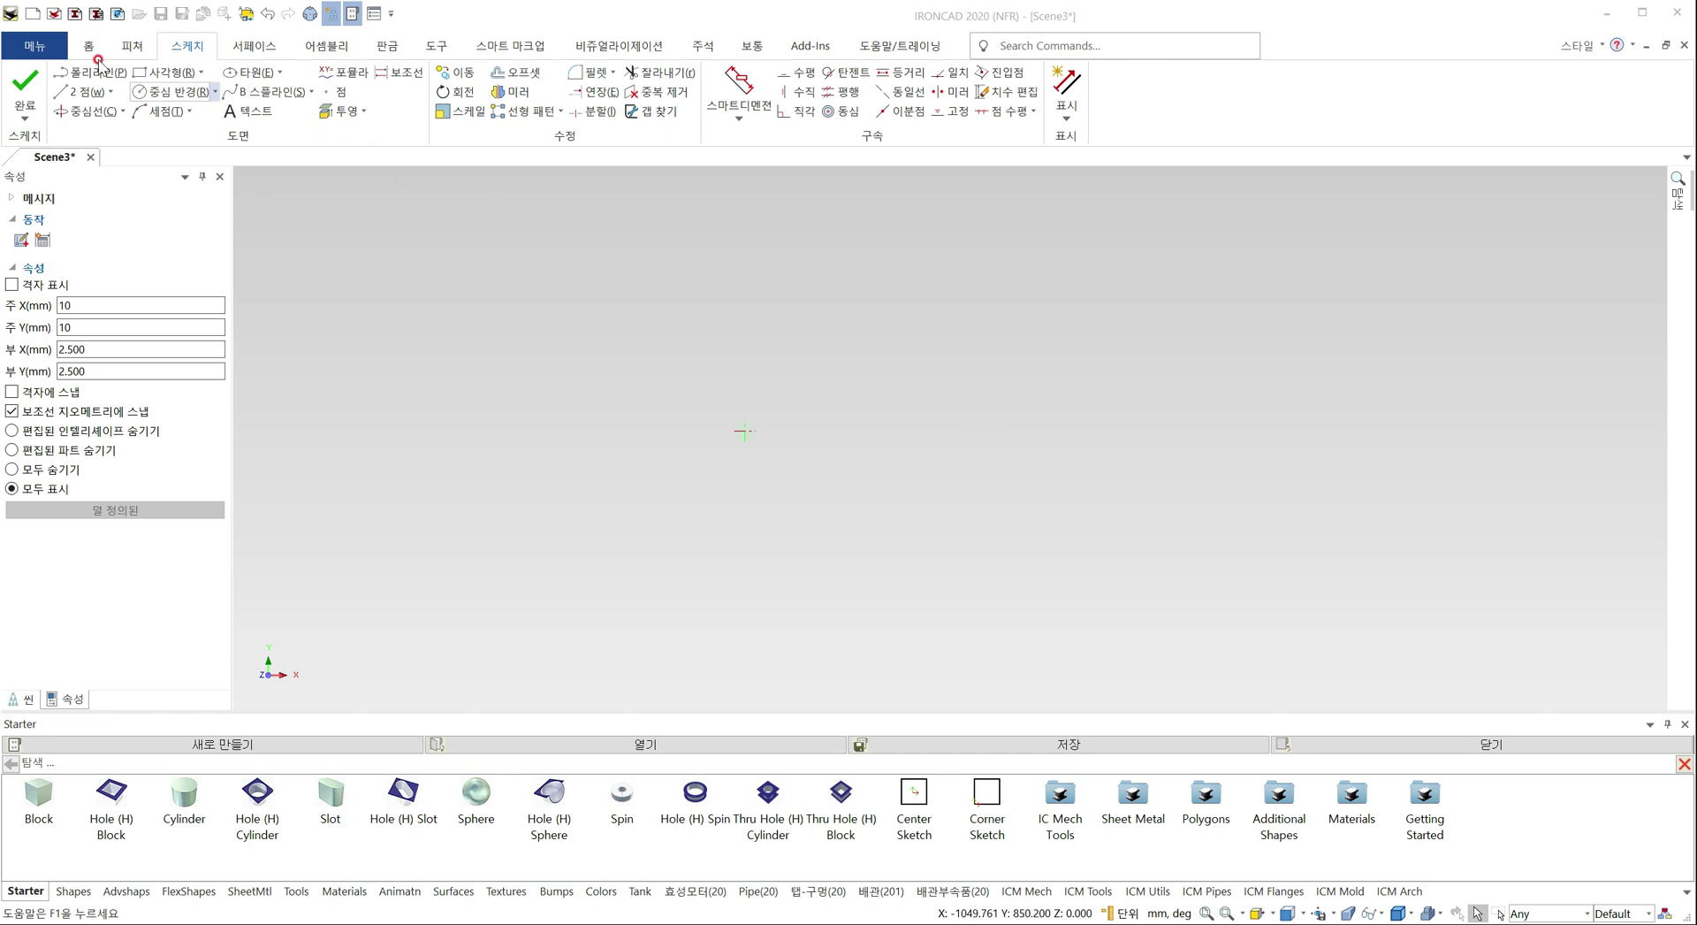
Sketch two separate slanted two-point lines, a shorter one and a longer one about 1380 mm long
{"action": "left_click", "coordinate": [82, 91]}
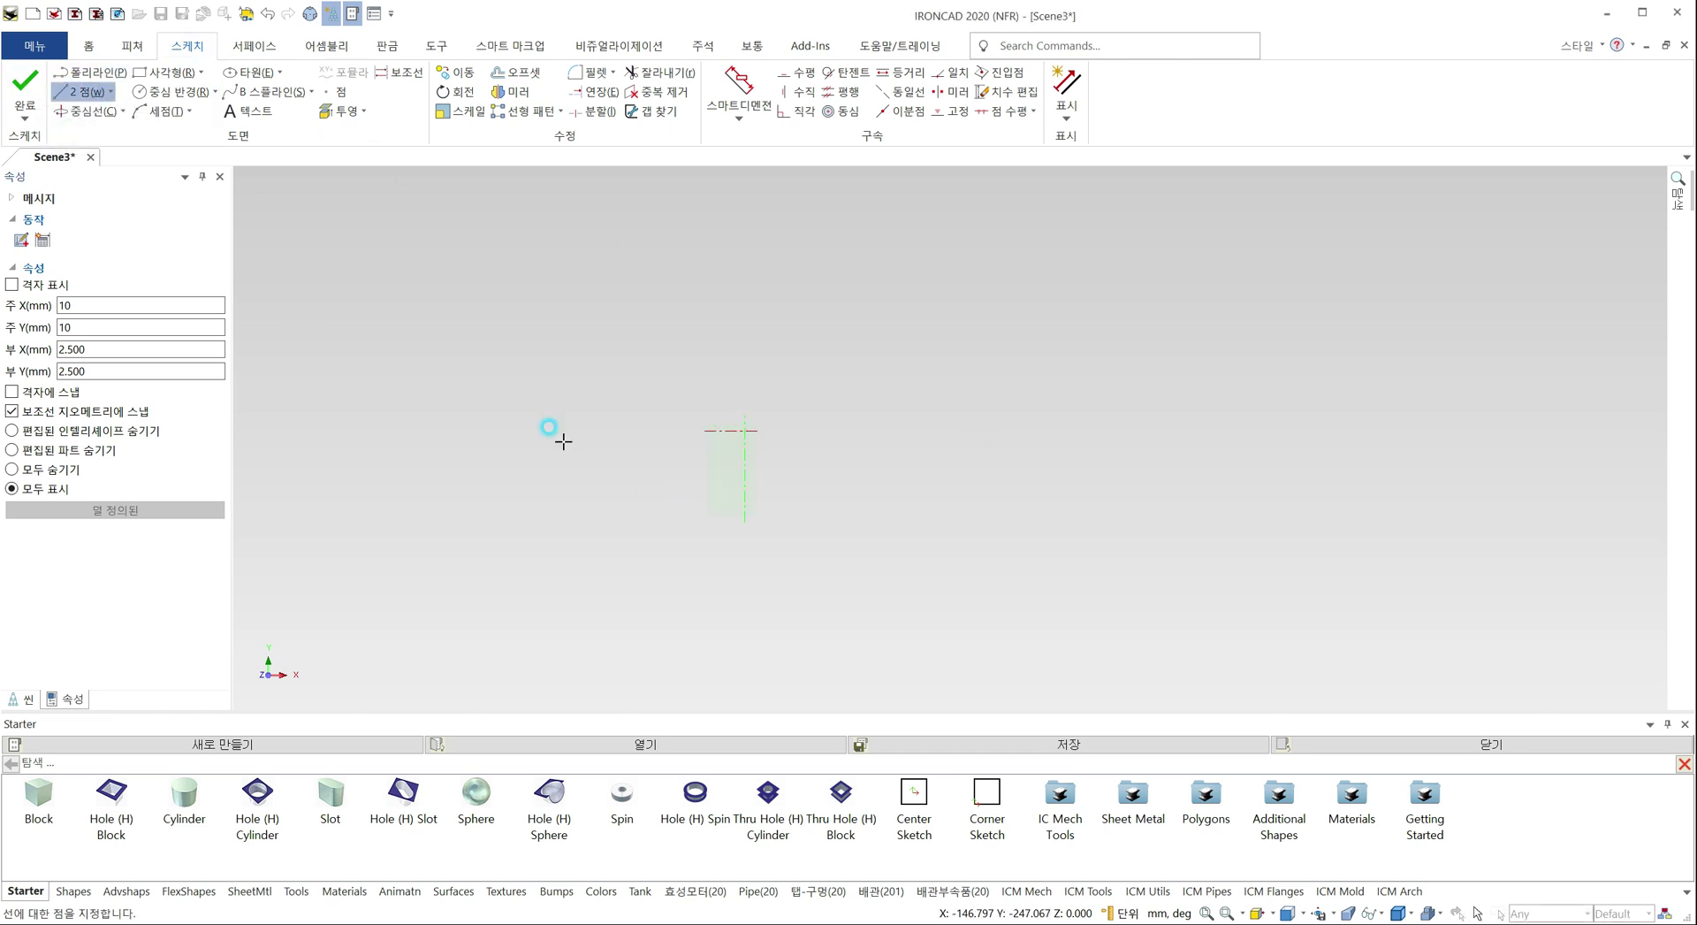
{"action": "left_click", "coordinate": [618, 371]}
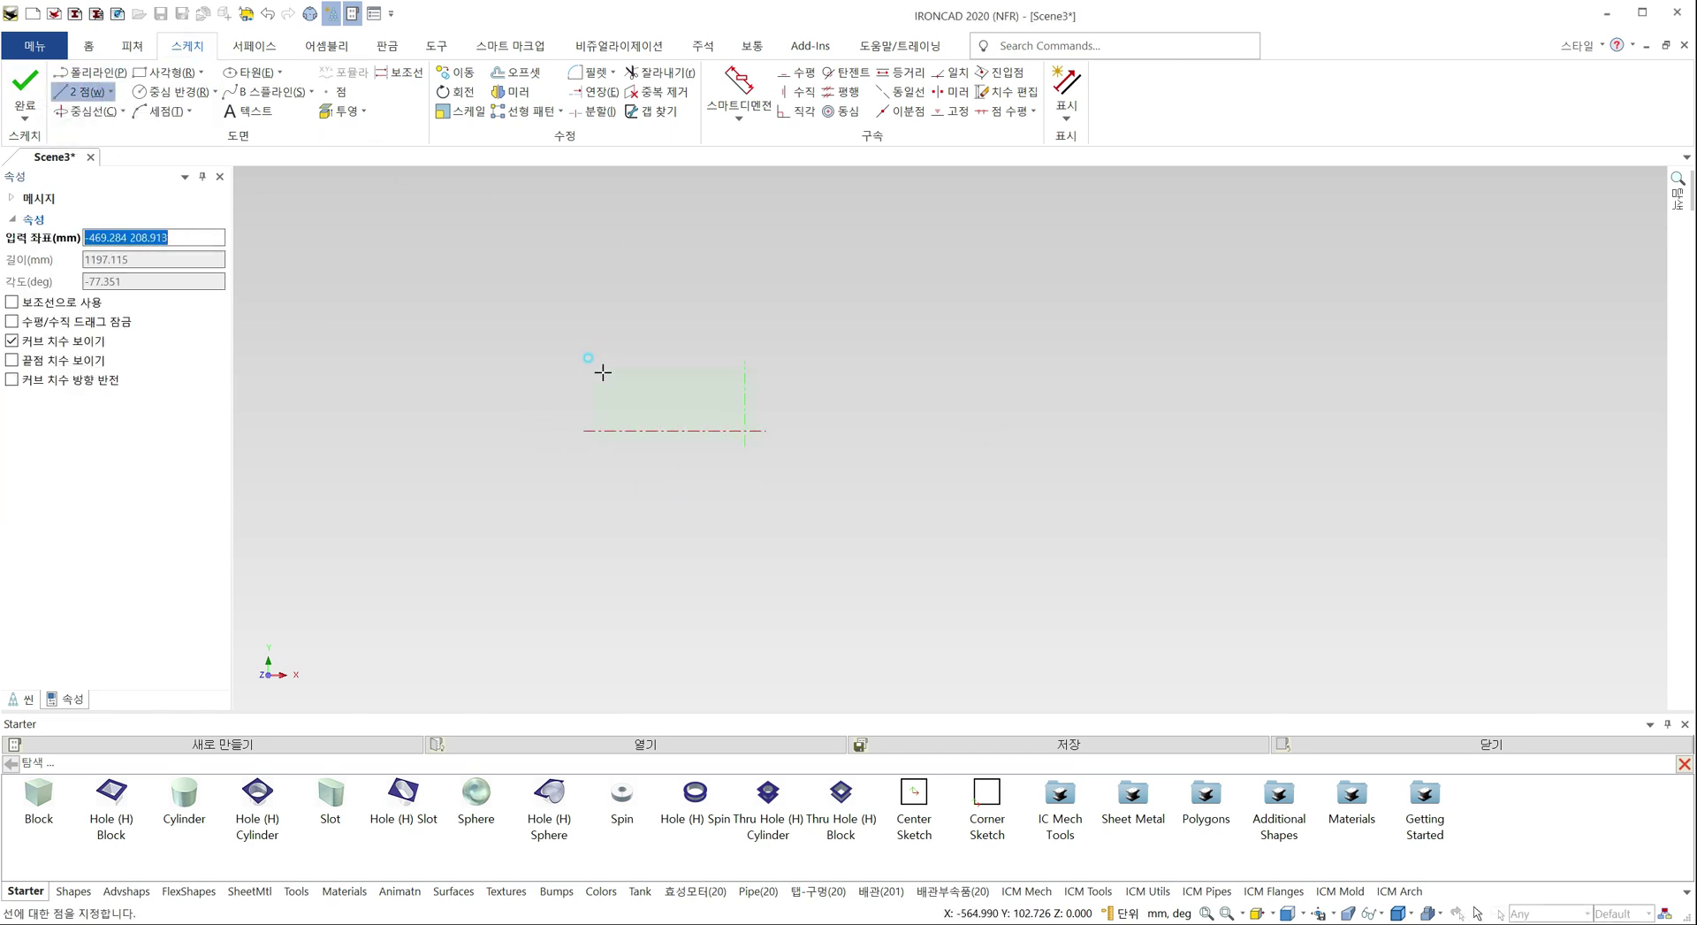
{"action": "left_click", "coordinate": [600, 365]}
{"action": "left_click", "coordinate": [669, 606]}
{"action": "left_click", "coordinate": [760, 281]}
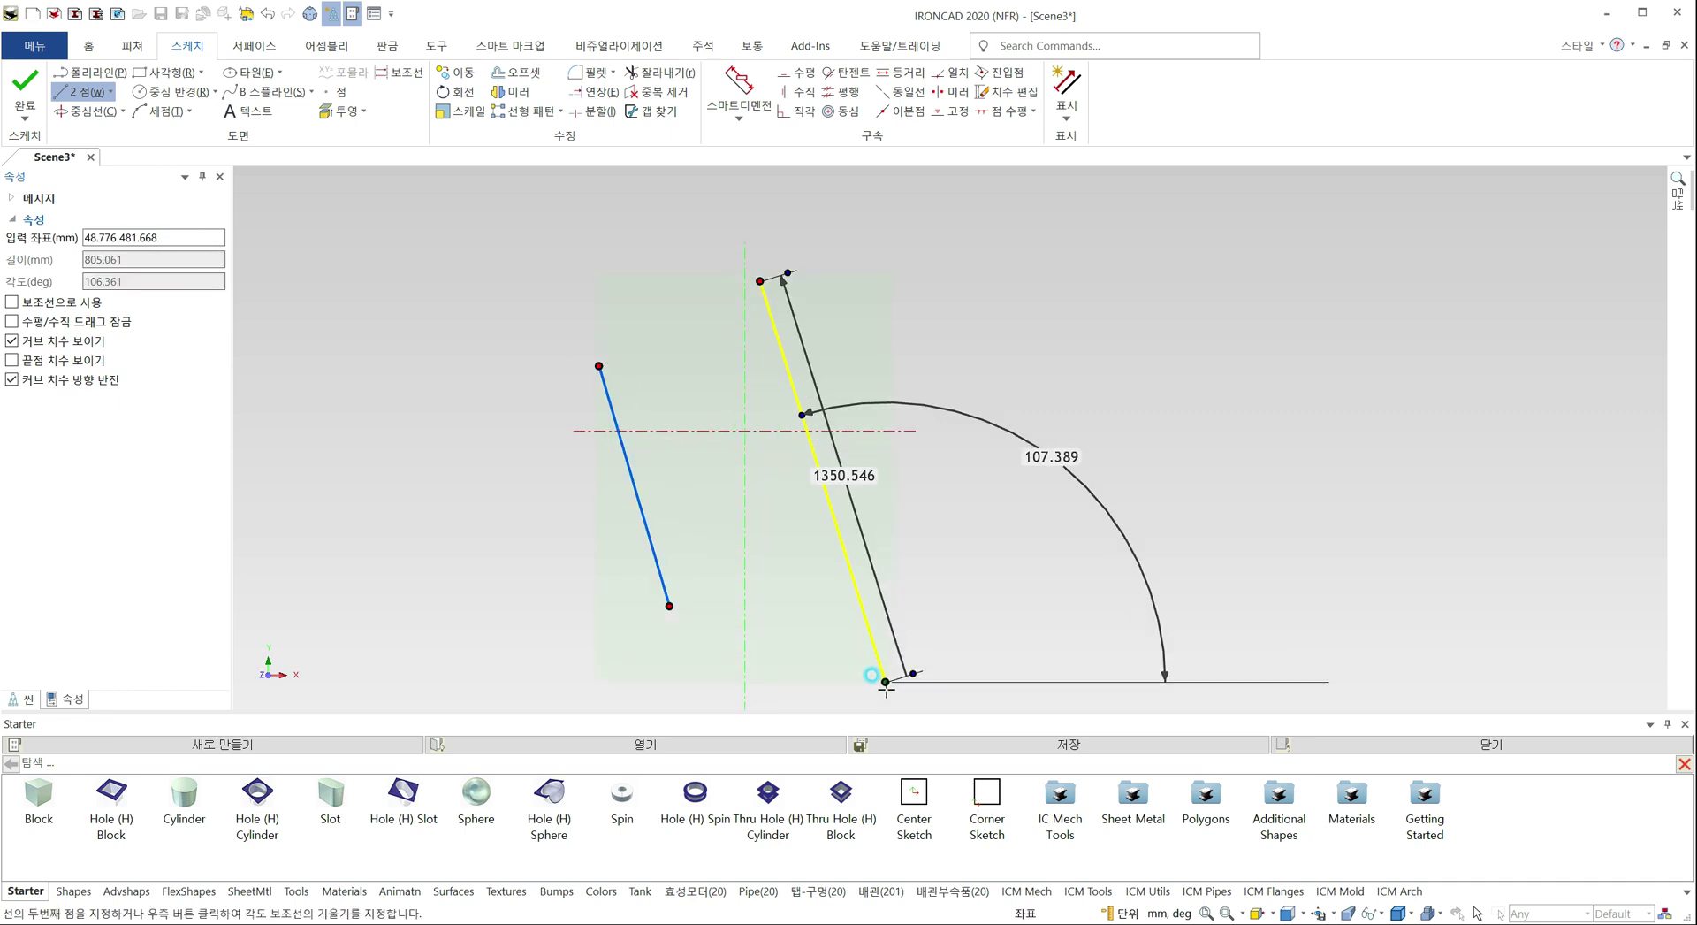
{"action": "left_click", "coordinate": [887, 691]}
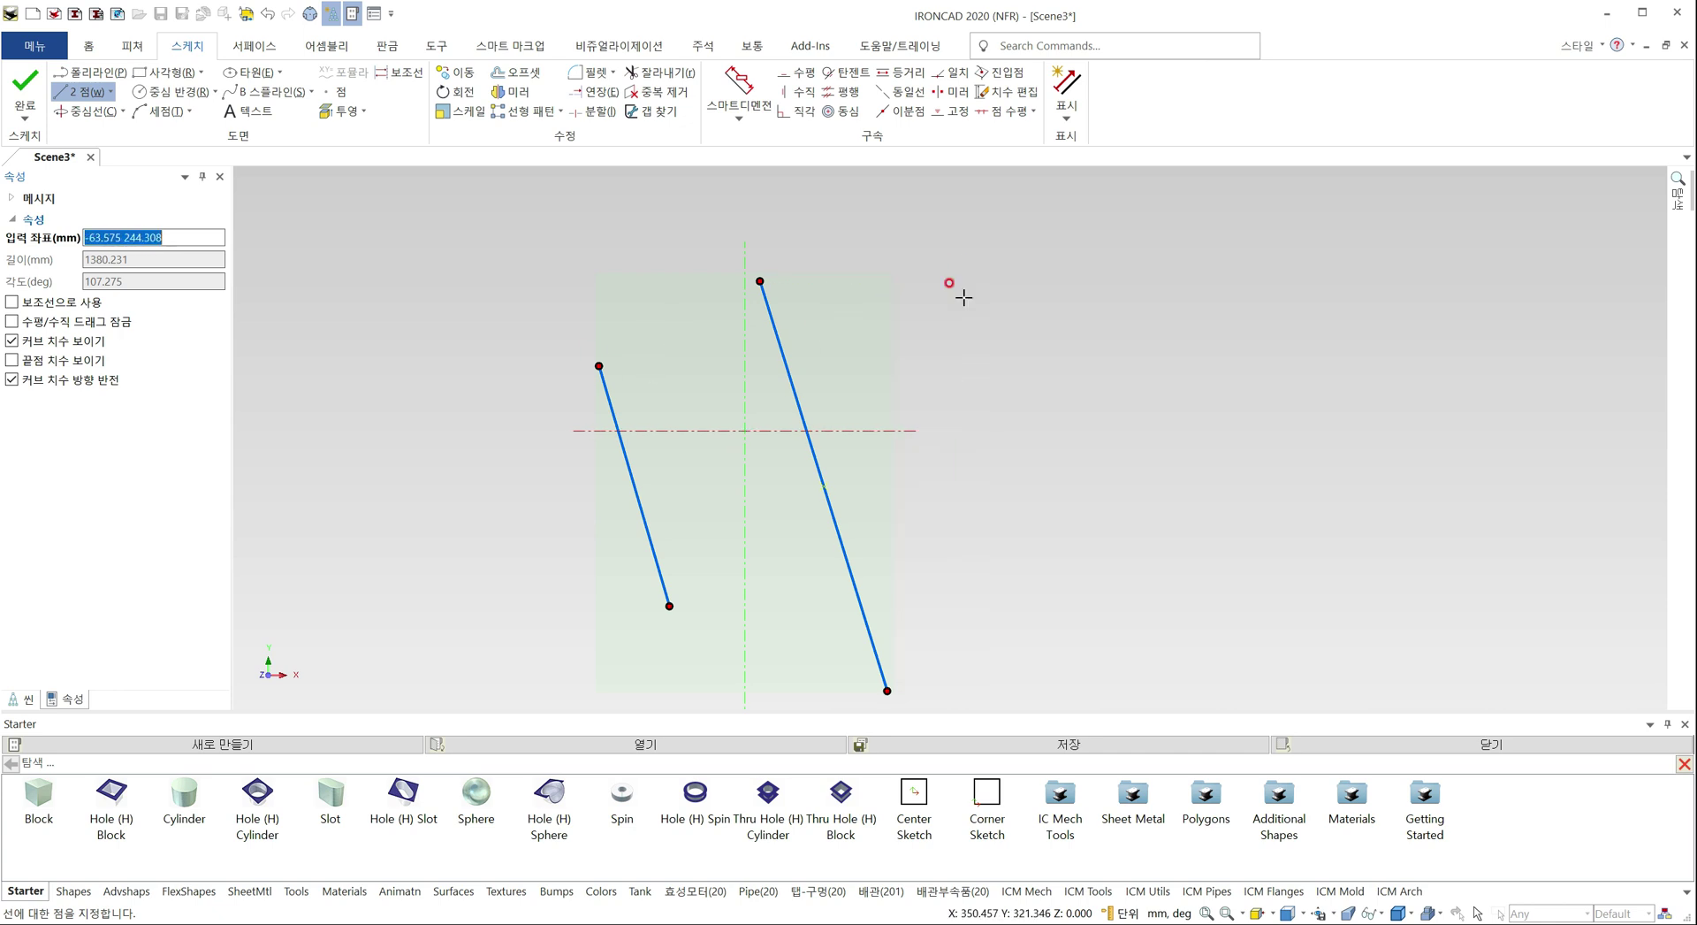
Apply a mirror constraint to the shorter line's two endpoints about the longer line, and shift the longer line slightly
{"action": "left_click", "coordinate": [950, 91]}
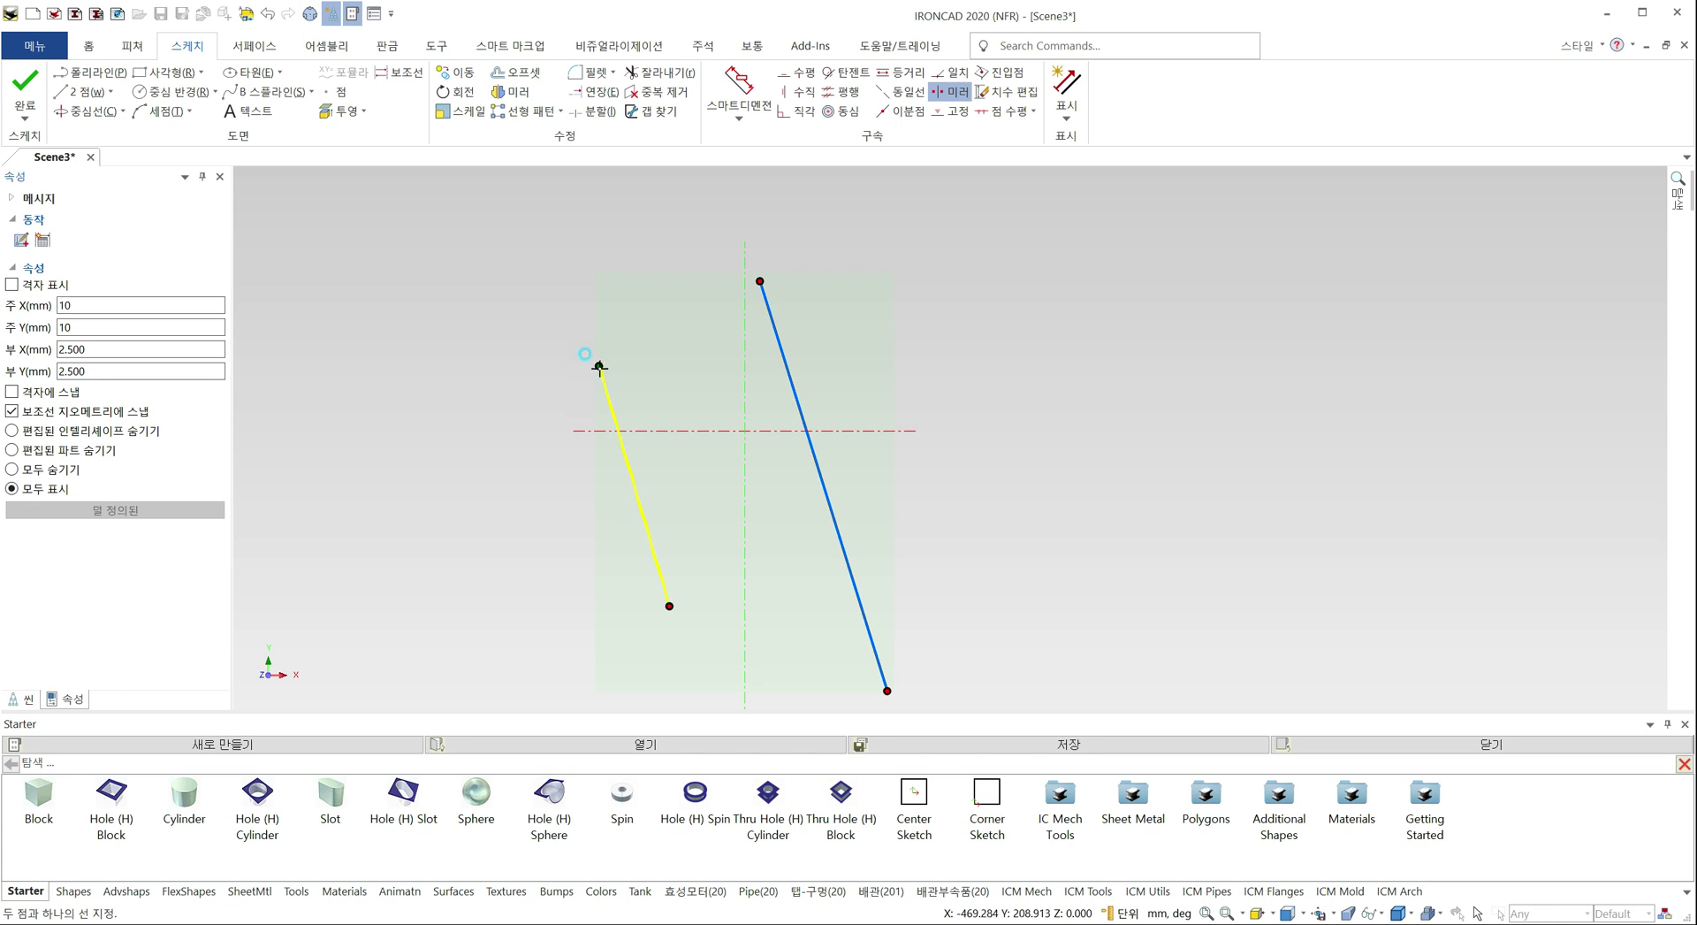
{"action": "left_click", "coordinate": [600, 366]}
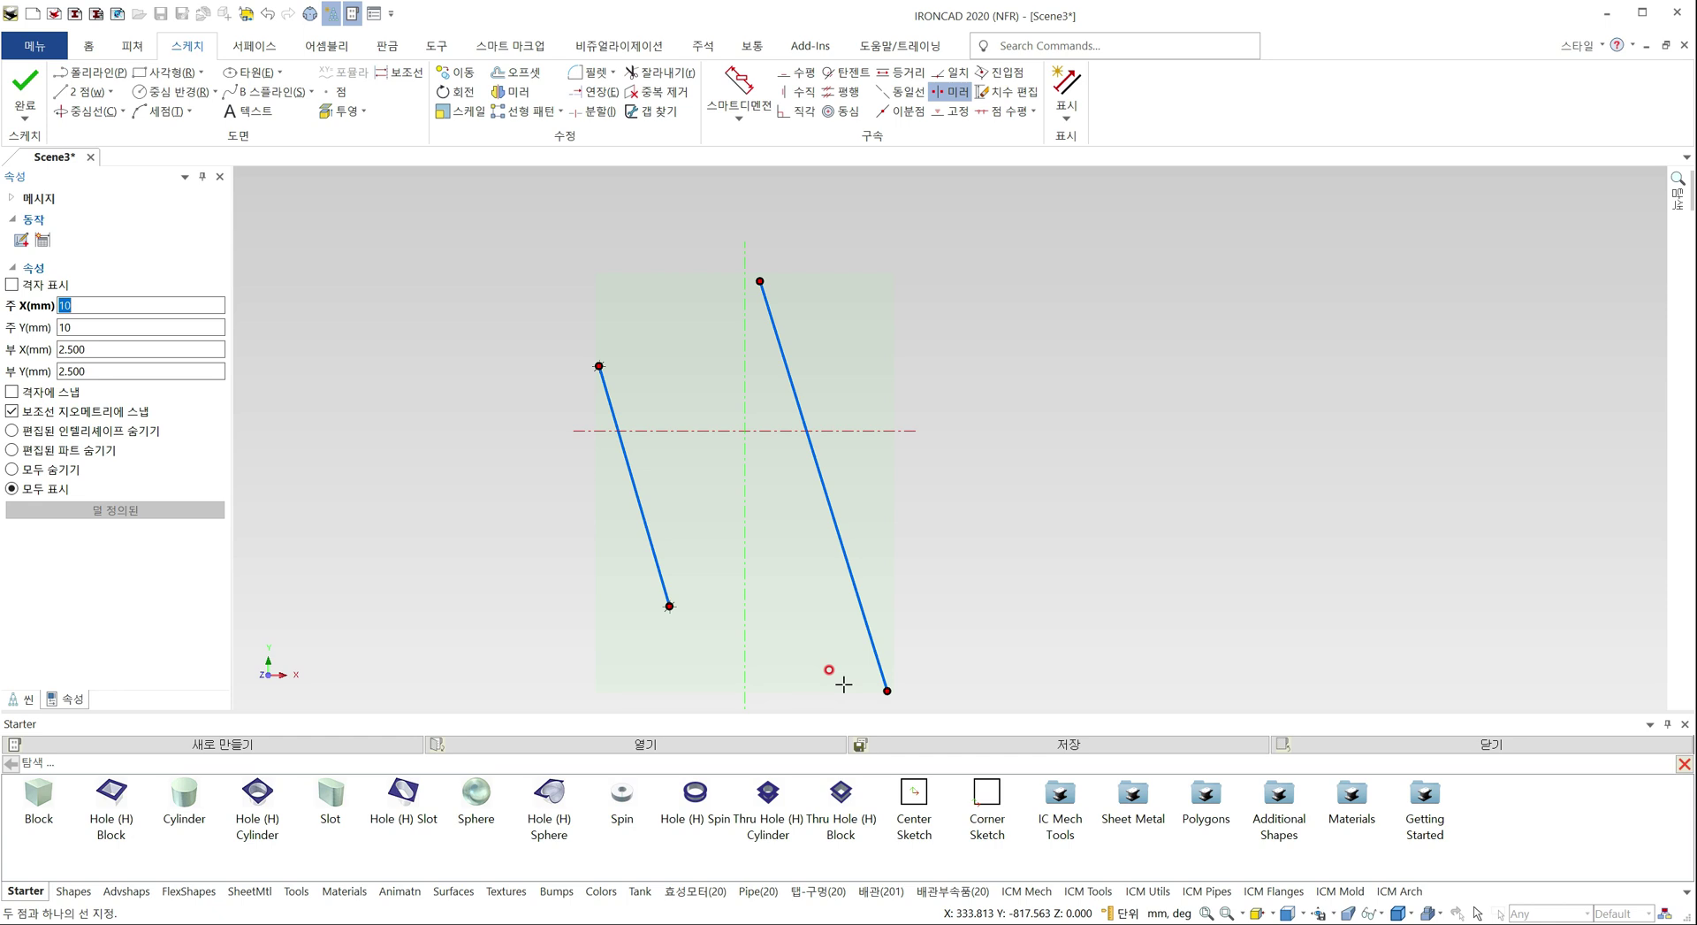
{"action": "left_click", "coordinate": [820, 477]}
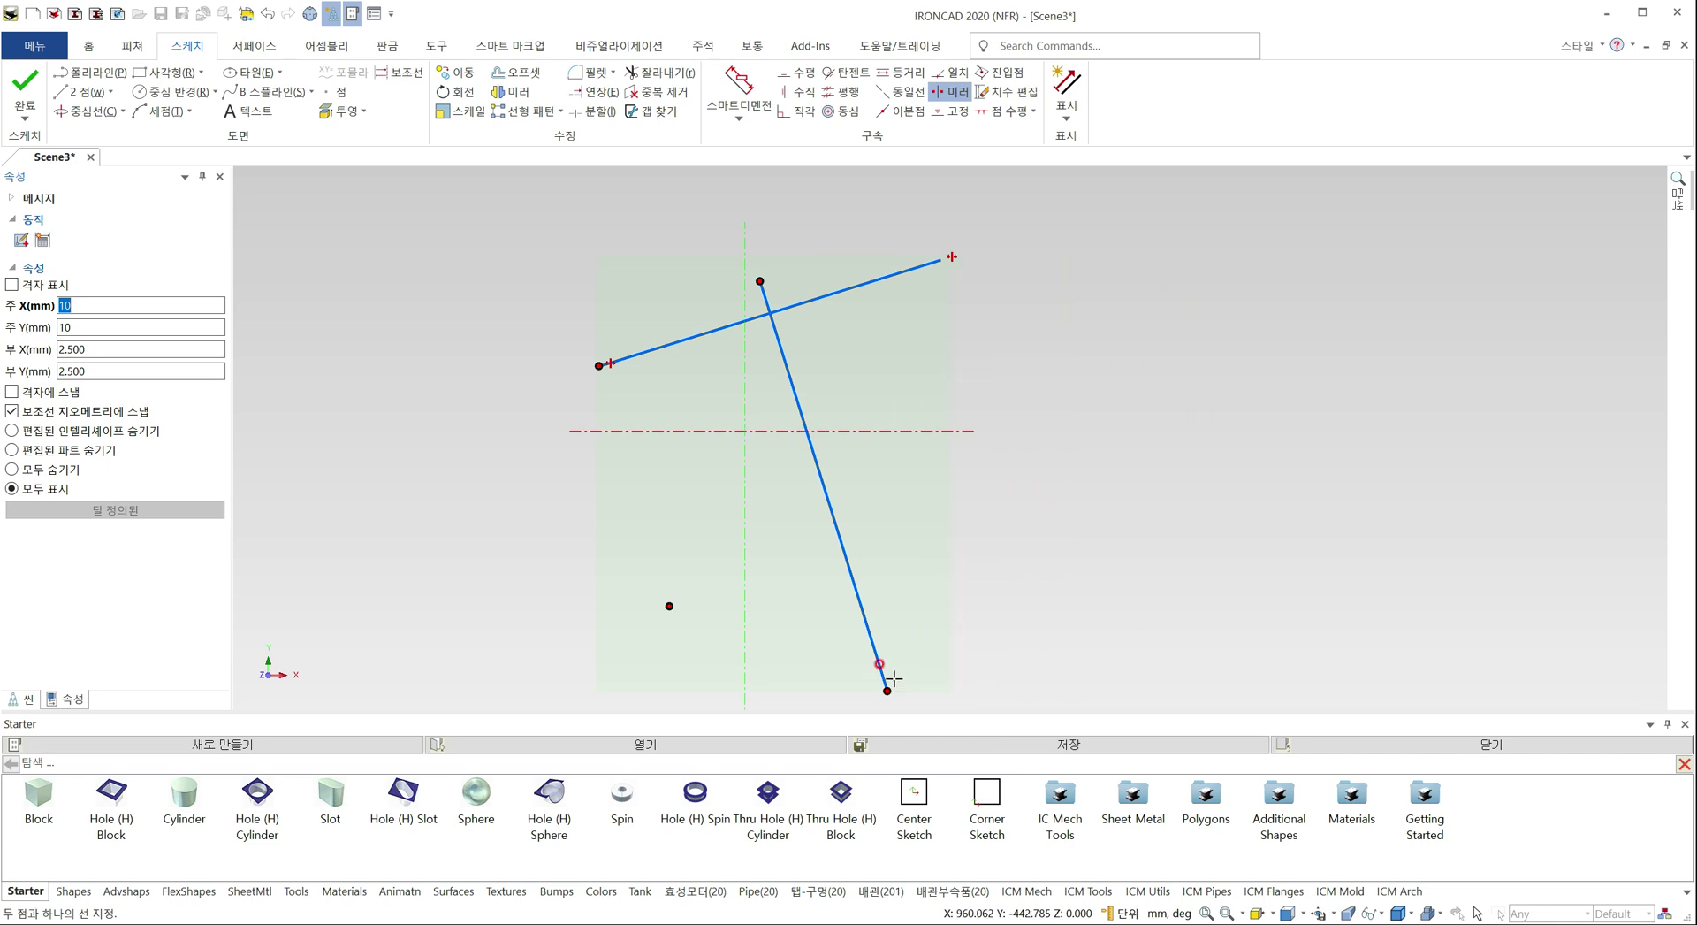
{"action": "key", "text": "Escape"}
{"action": "mouse_move", "coordinate": [822, 389]}
{"action": "left_mouse_down"}
{"action": "mouse_move", "coordinate": [942, 345]}
{"action": "mouse_move", "coordinate": [725, 398]}
{"action": "mouse_move", "coordinate": [973, 319]}
{"action": "mouse_move", "coordinate": [776, 360]}
{"action": "mouse_move", "coordinate": [893, 323]}
{"action": "mouse_move", "coordinate": [868, 315]}
{"action": "mouse_move", "coordinate": [669, 358]}
{"action": "mouse_move", "coordinate": [875, 301]}
{"action": "mouse_move", "coordinate": [919, 318]}
{"action": "mouse_move", "coordinate": [741, 360]}
{"action": "mouse_move", "coordinate": [824, 333]}
{"action": "left_mouse_up"}
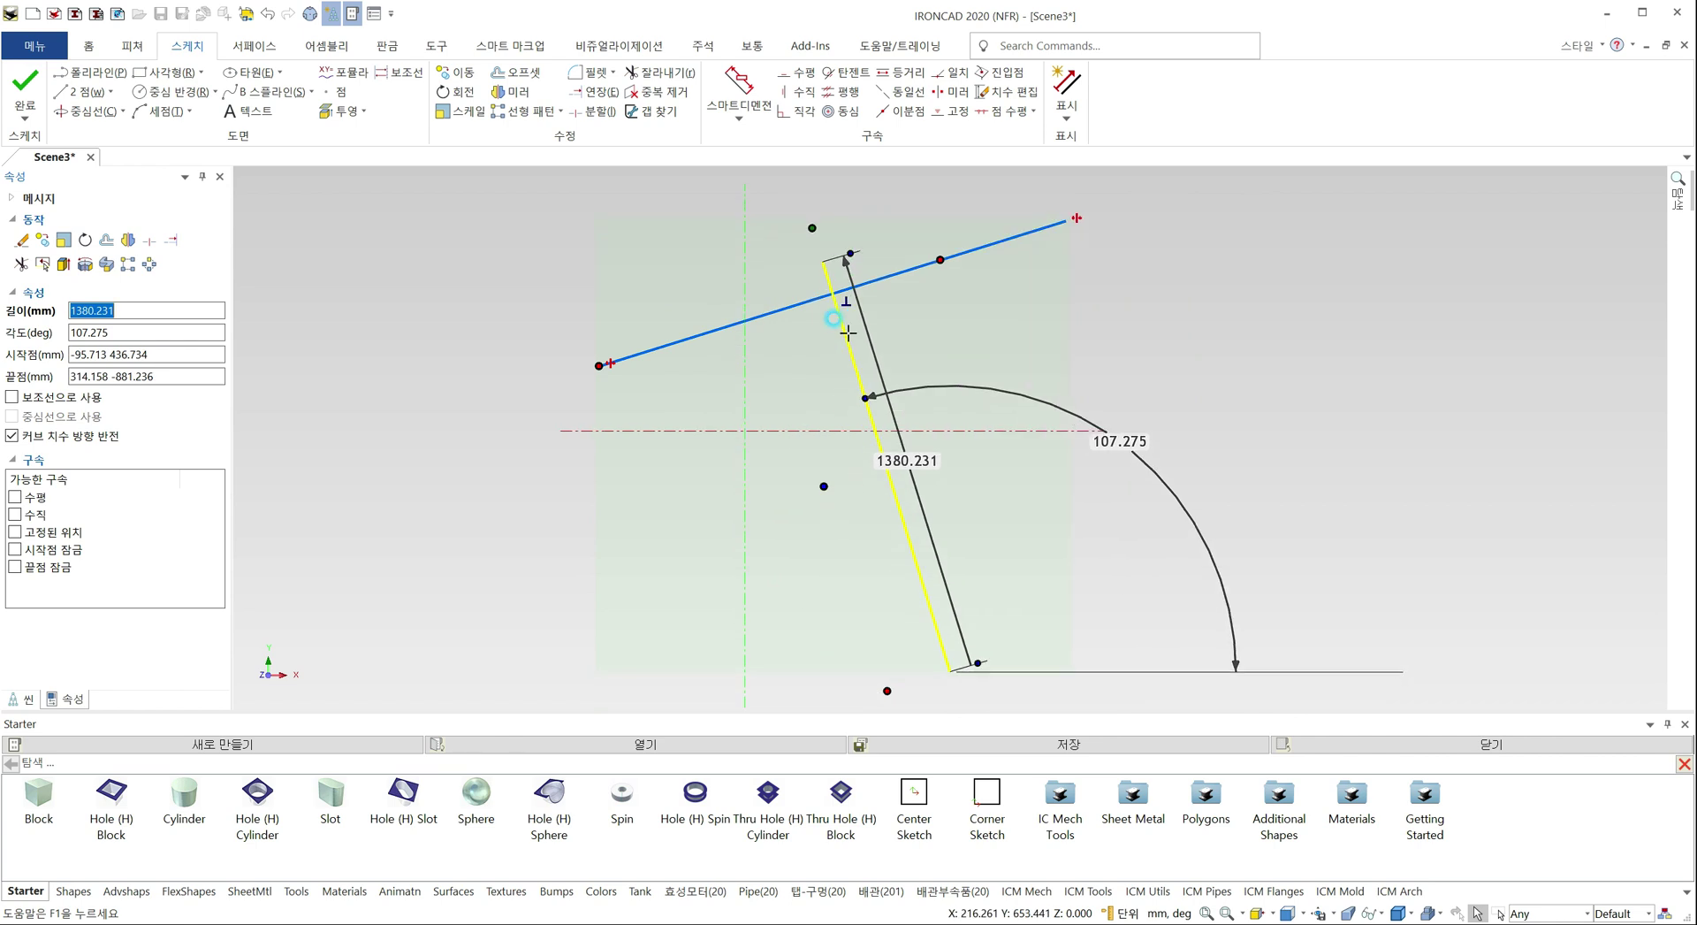
{"action": "left_click", "coordinate": [1190, 316]}
Sketch two center-radius circles side by side to the right of the crossing lines, the farther one larger
{"action": "scroll", "coordinate": [1141, 398], "scroll_direction": "down", "scroll_amount": 2}
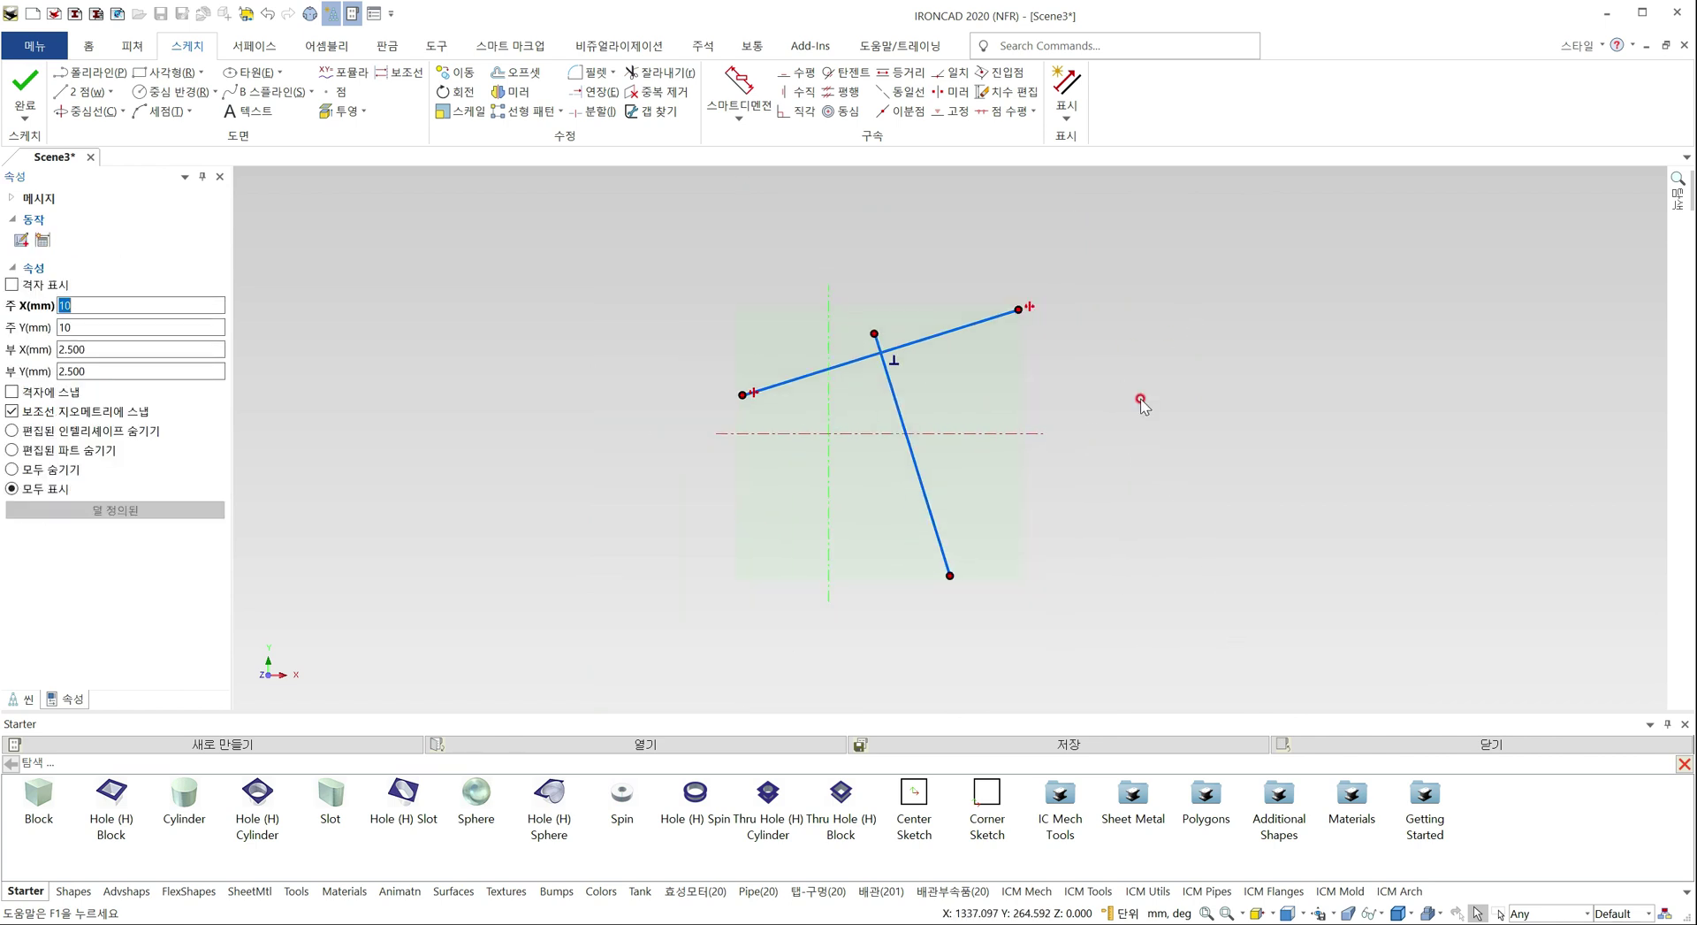
{"action": "middle_click_drag", "start_coordinate": [1141, 398], "coordinate": [898, 443]}
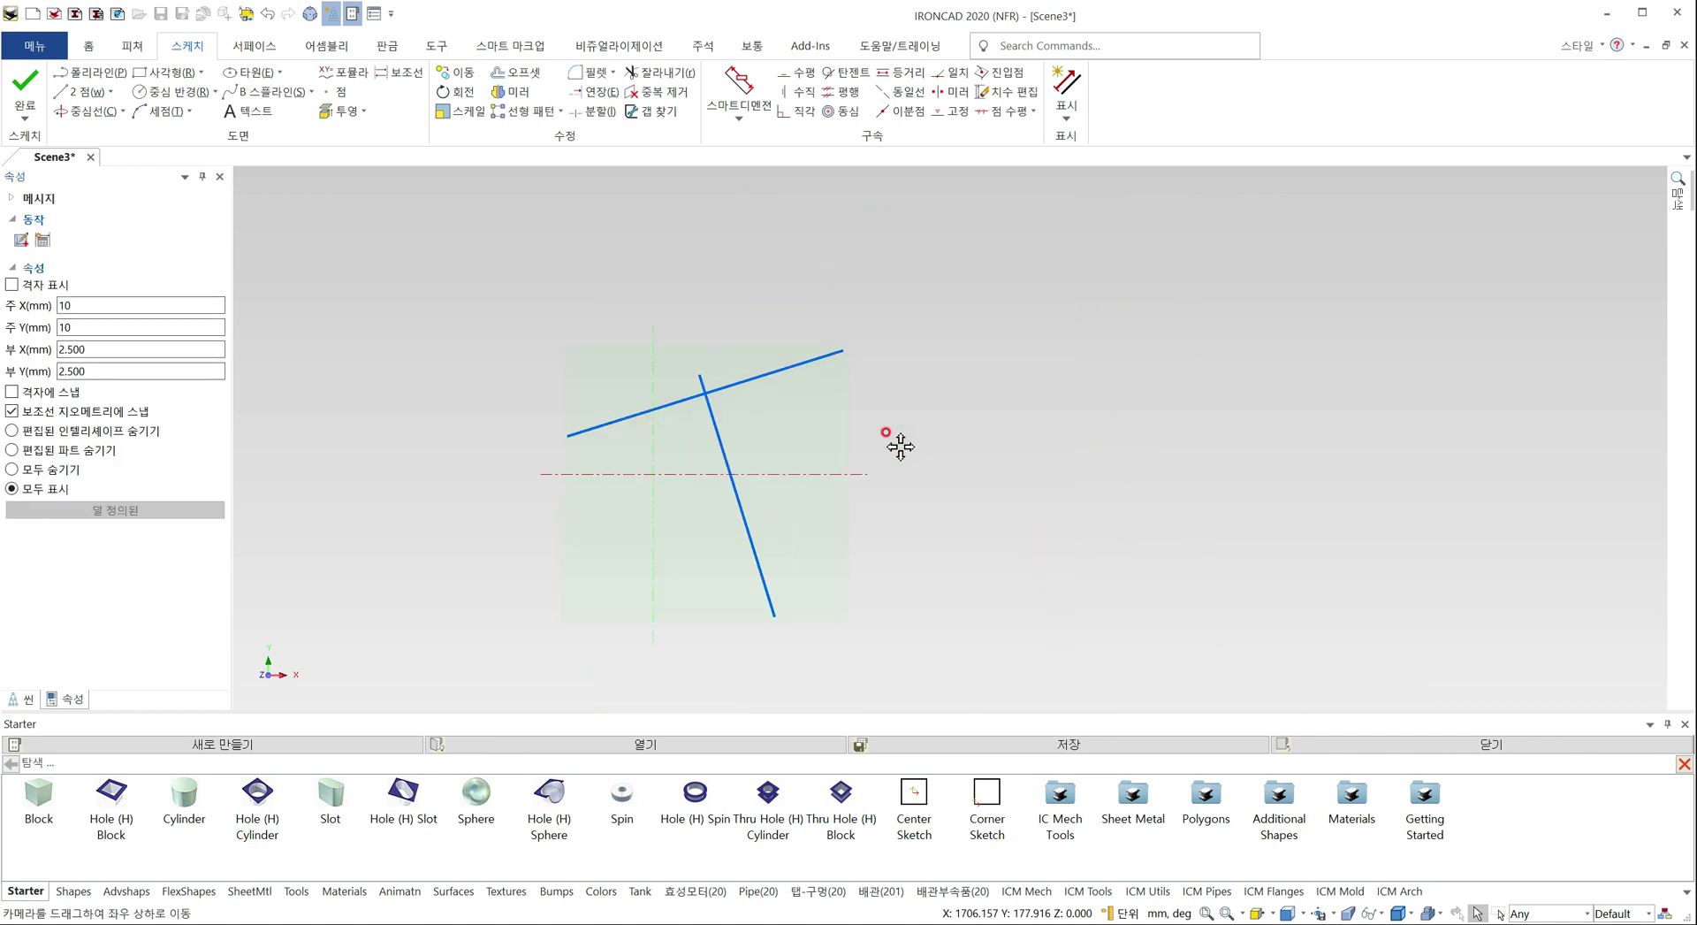
{"action": "left_click", "coordinate": [166, 72]}
{"action": "key", "text": "r"}
{"action": "left_click", "coordinate": [953, 402]}
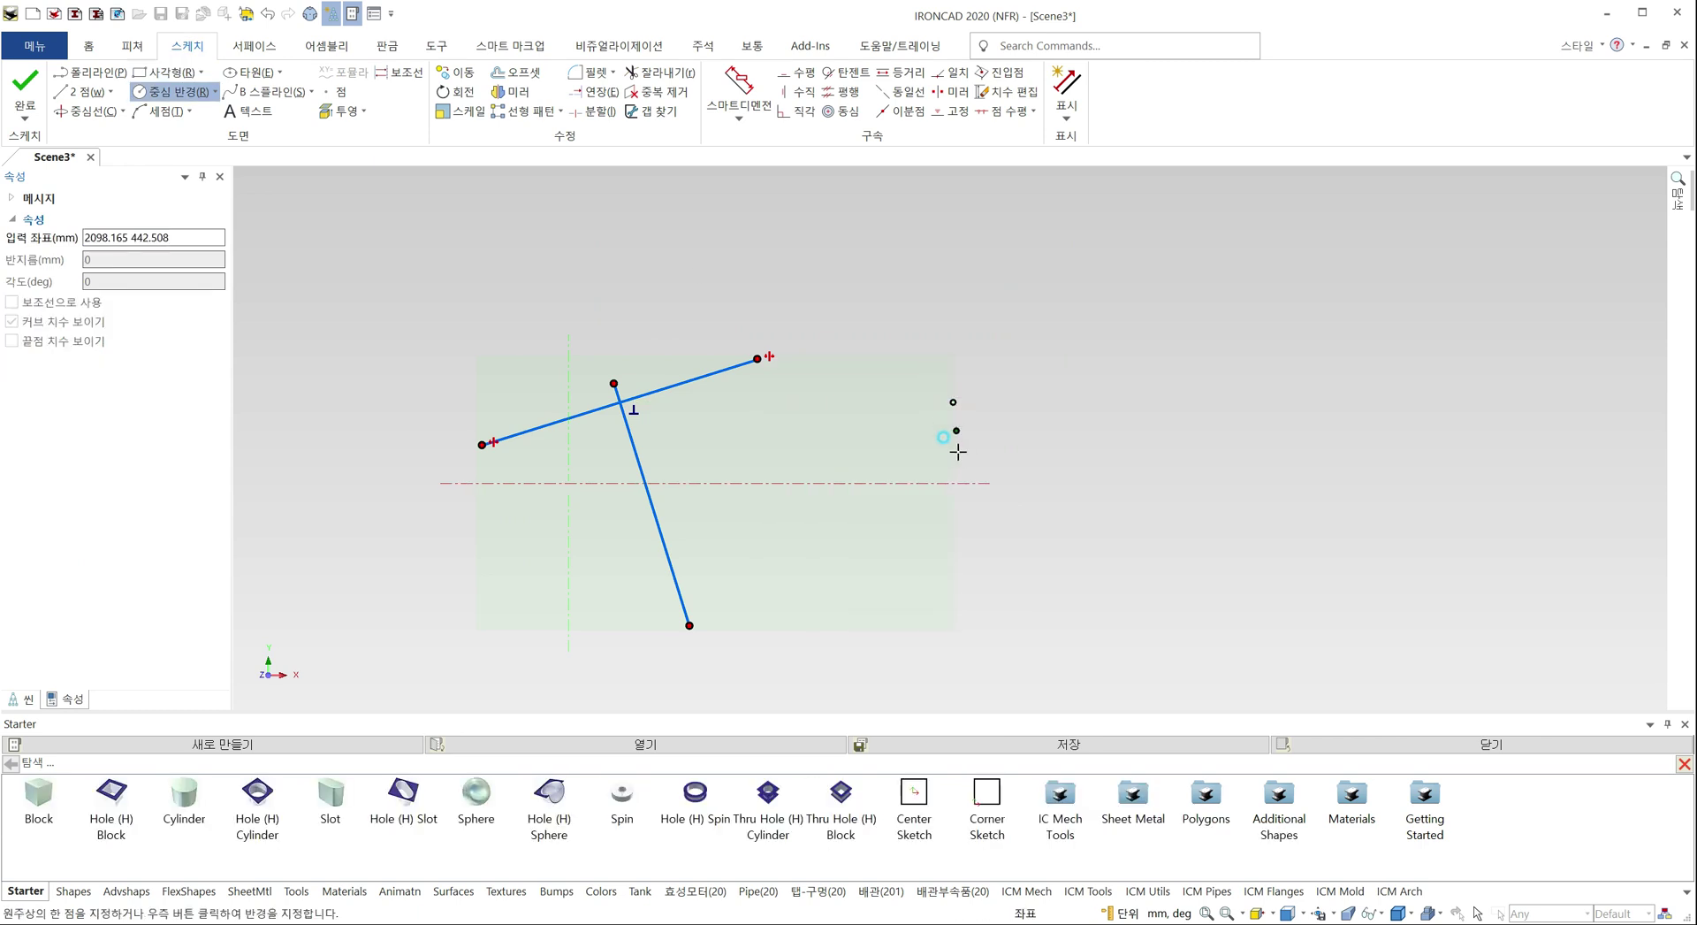
{"action": "left_click", "coordinate": [960, 461]}
{"action": "left_click", "coordinate": [1277, 383]}
{"action": "left_click", "coordinate": [1317, 465]}
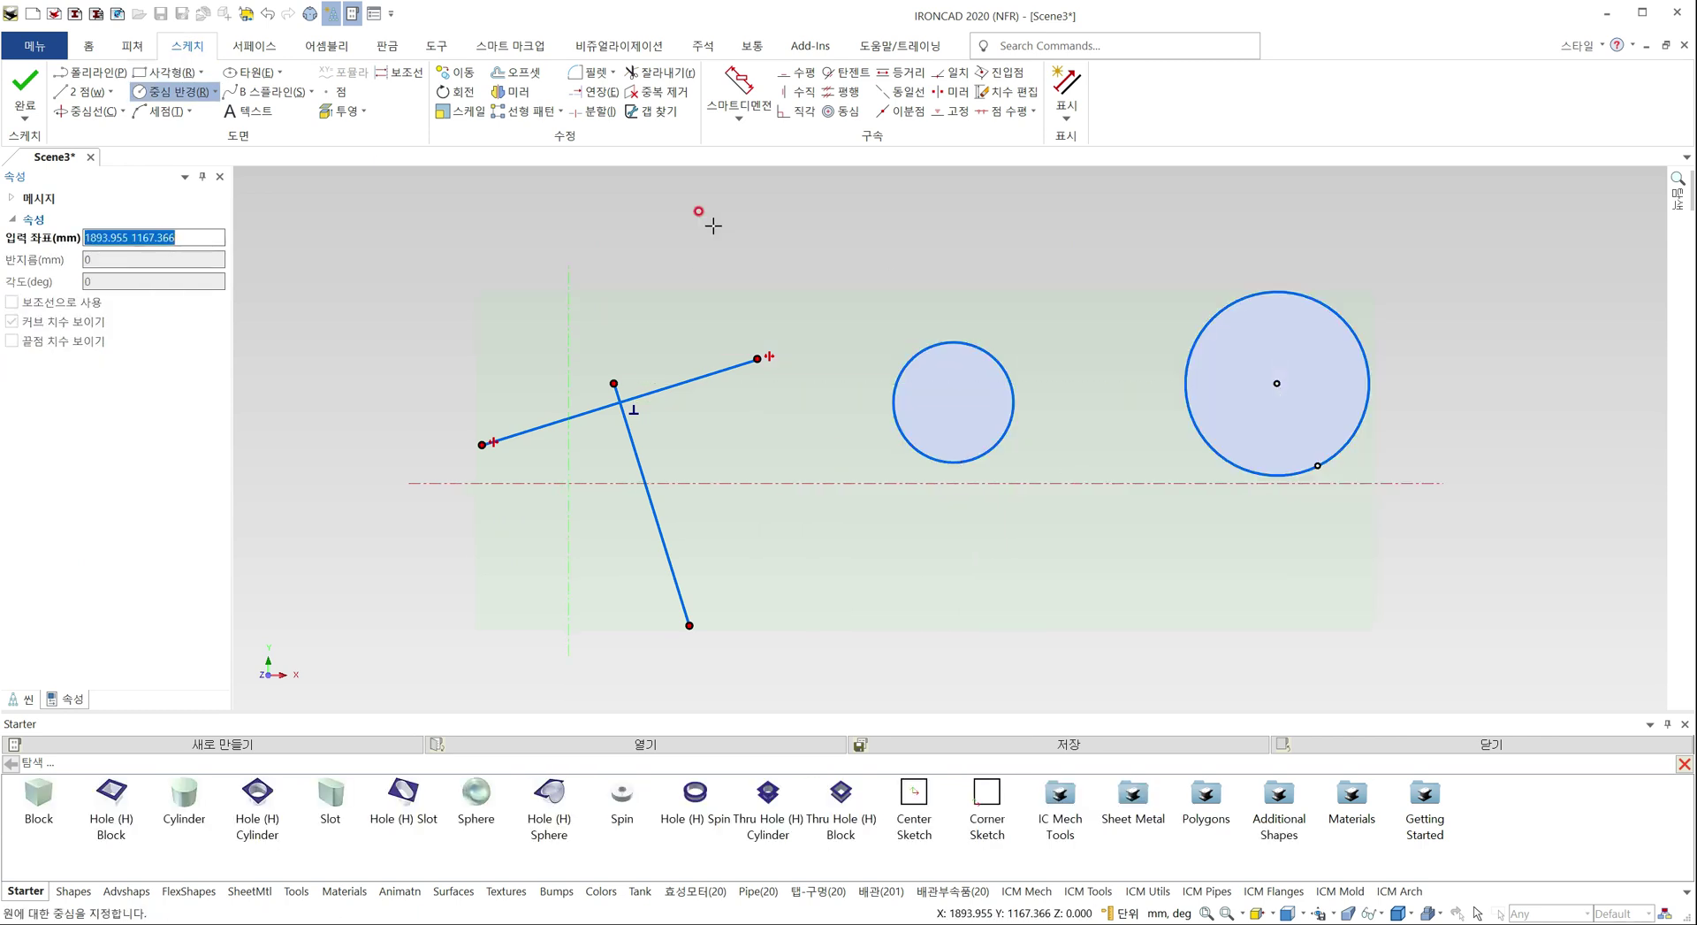
Sketch a steep two-point line about 1991 mm long between the two circles
{"action": "left_click", "coordinate": [53, 92]}
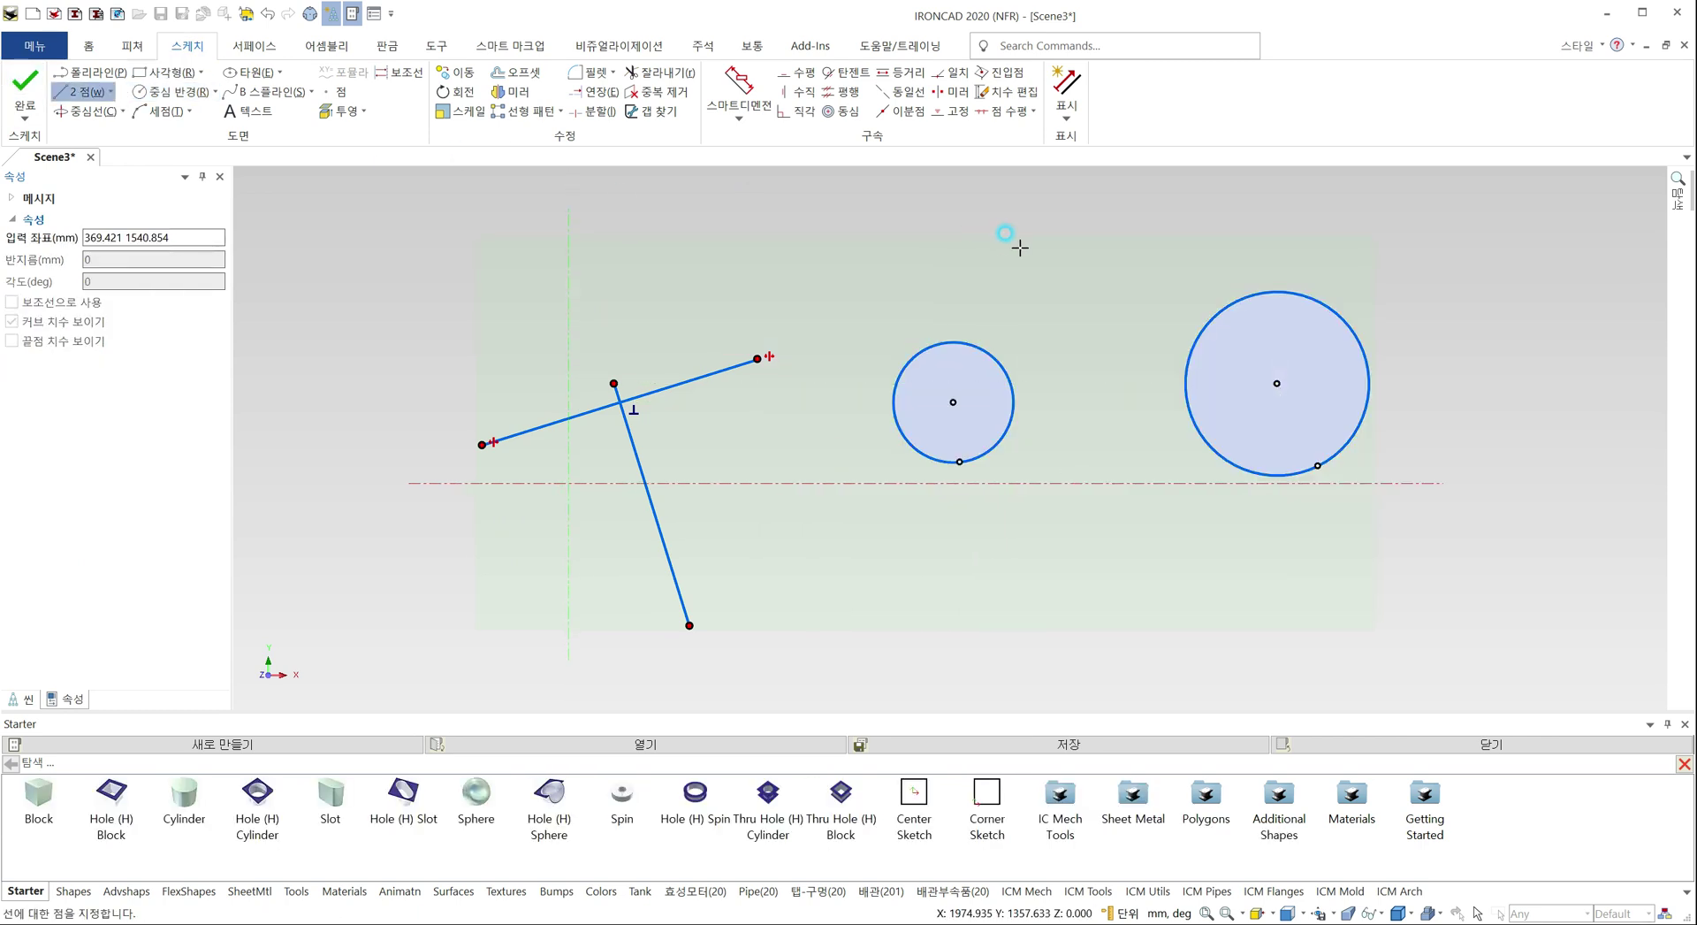
{"action": "left_click", "coordinate": [1065, 240]}
{"action": "left_click", "coordinate": [1113, 612]}
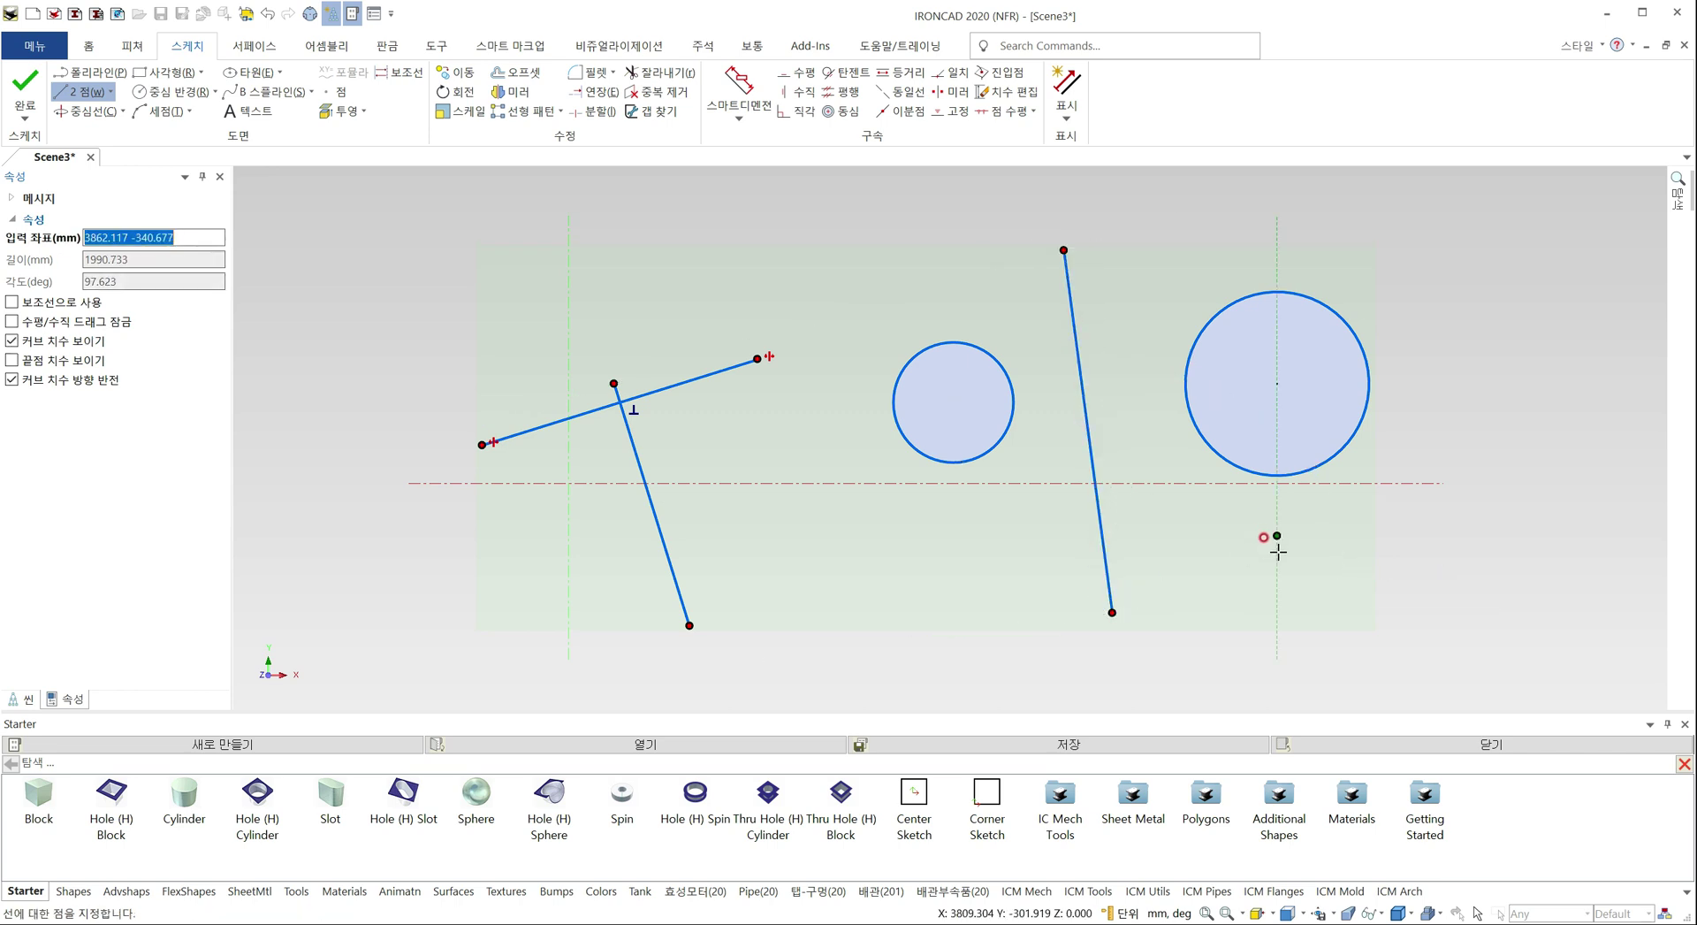
{"action": "key", "text": "Escape"}
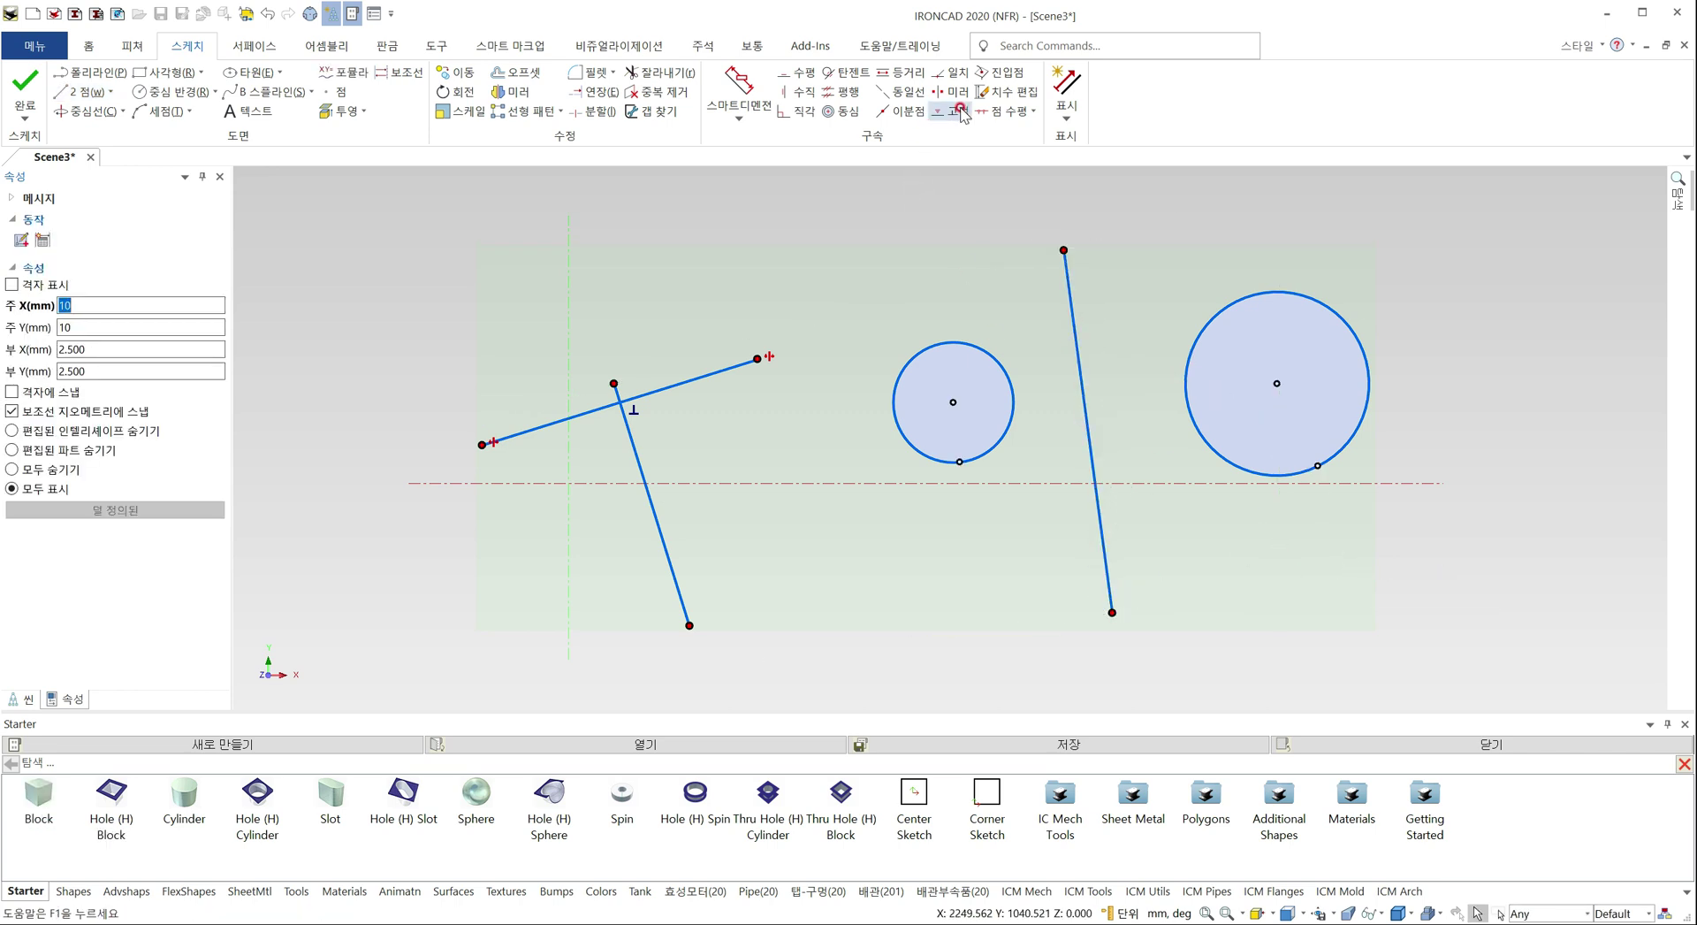
Apply a mirror constraint to the two circle centers about the steep line between them
{"action": "left_click", "coordinate": [953, 91]}
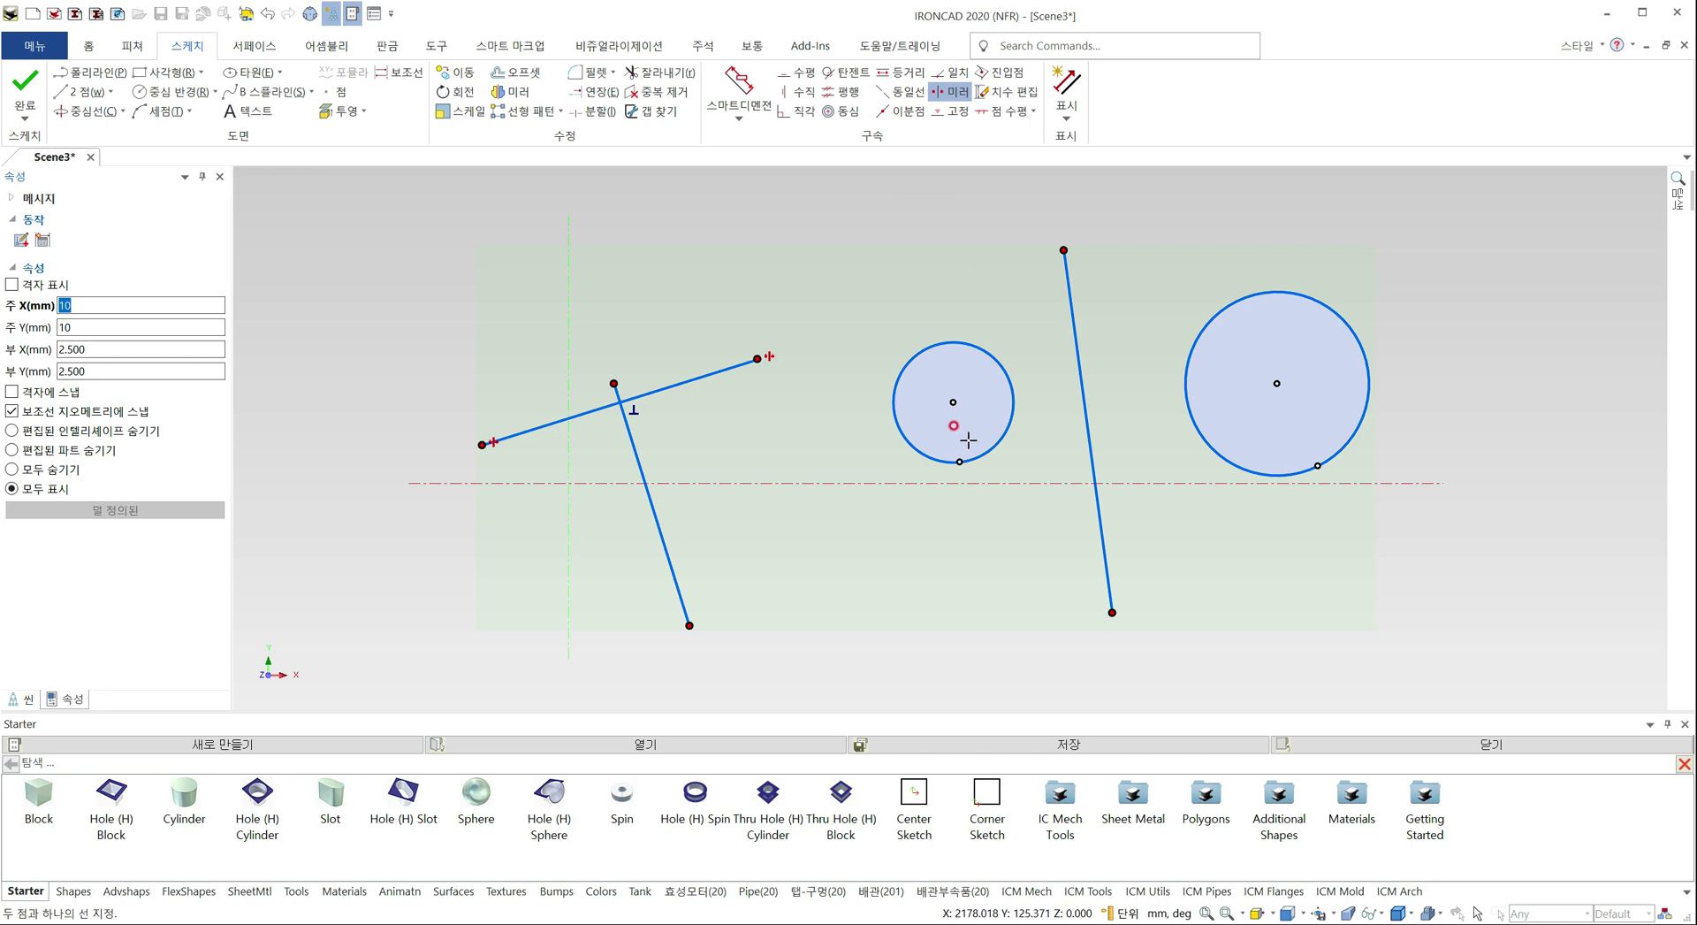
{"action": "left_click", "coordinate": [953, 403]}
{"action": "left_click", "coordinate": [1277, 383]}
{"action": "left_click", "coordinate": [1102, 522]}
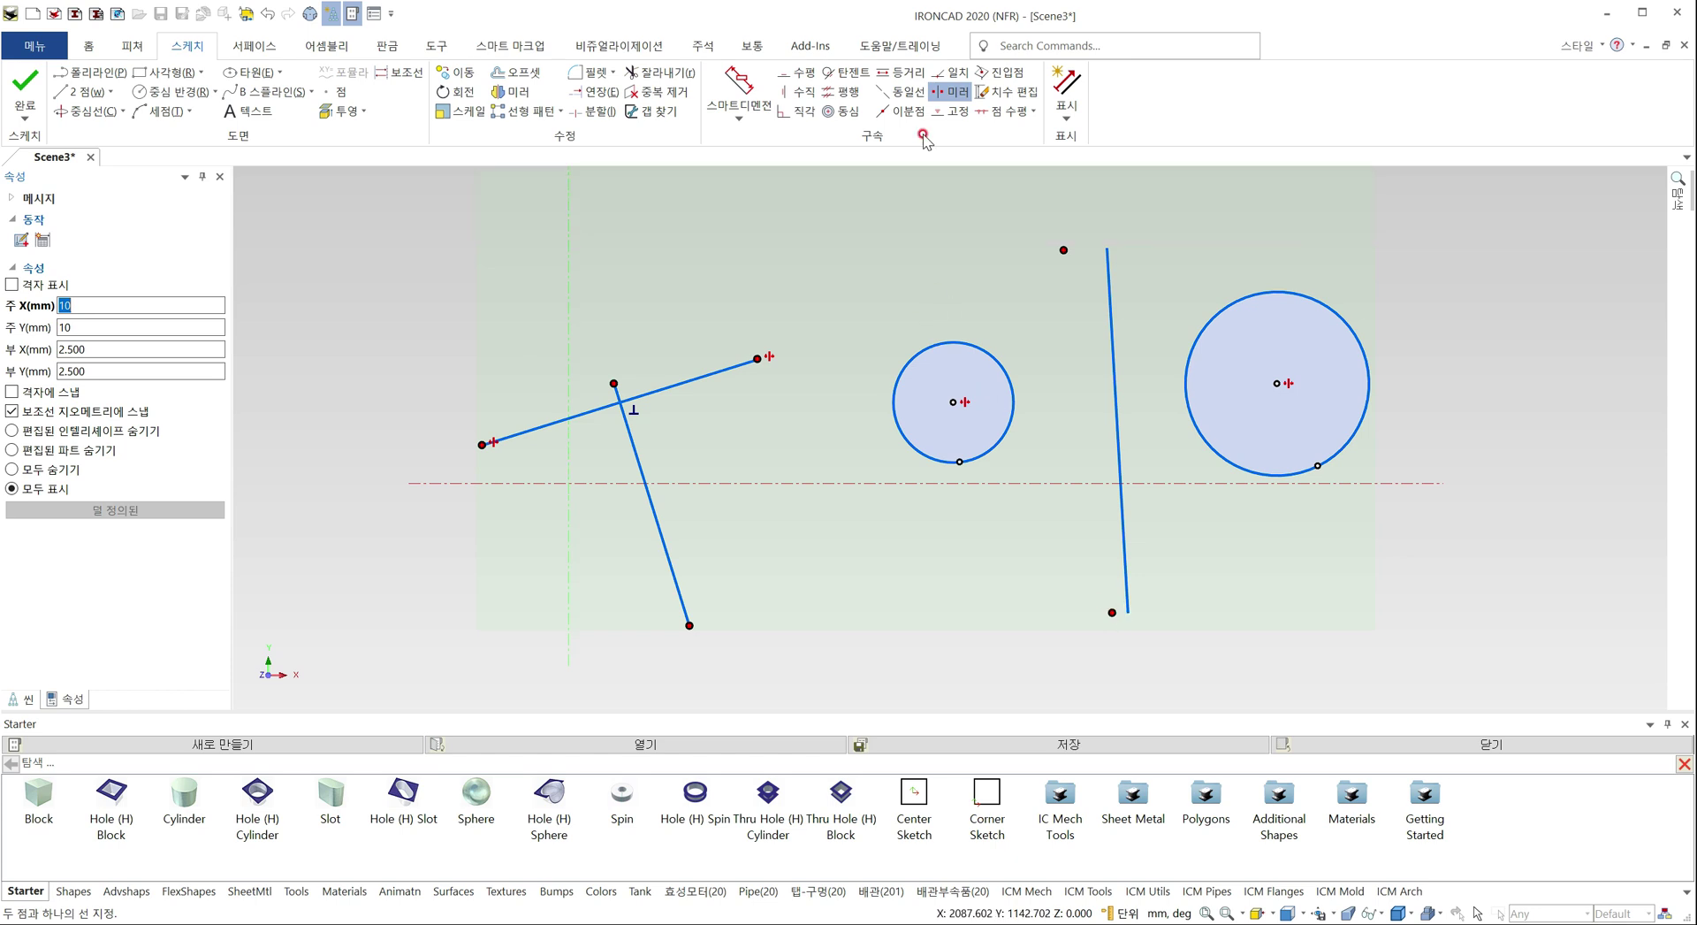
{"action": "key", "text": "Escape"}
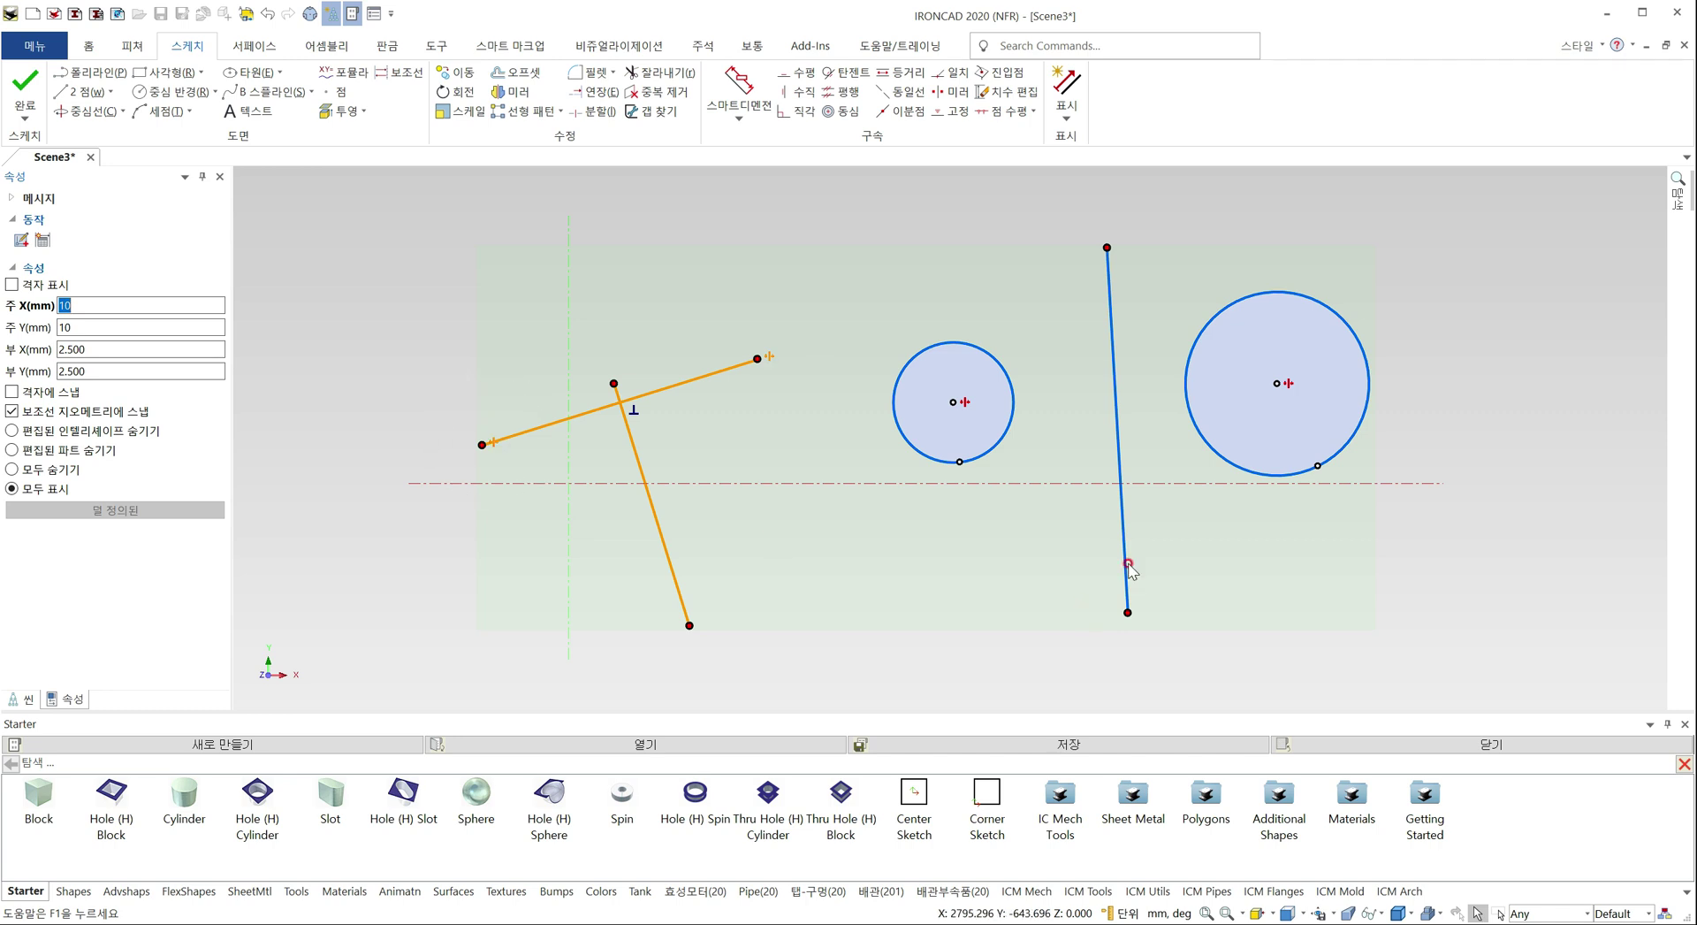
Move the line between the circles slightly, and delete the mirrored line that crosses the other slanted line
{"action": "mouse_move", "coordinate": [1124, 520]}
{"action": "left_mouse_down"}
{"action": "mouse_move", "coordinate": [1266, 517]}
{"action": "mouse_move", "coordinate": [1028, 528]}
{"action": "mouse_move", "coordinate": [1322, 515]}
{"action": "mouse_move", "coordinate": [1096, 526]}
{"action": "mouse_move", "coordinate": [1326, 492]}
{"action": "mouse_move", "coordinate": [1085, 524]}
{"action": "mouse_move", "coordinate": [1335, 507]}
{"action": "mouse_move", "coordinate": [499, 500]}
{"action": "mouse_move", "coordinate": [1234, 503]}
{"action": "mouse_move", "coordinate": [1140, 501]}
{"action": "left_mouse_up"}
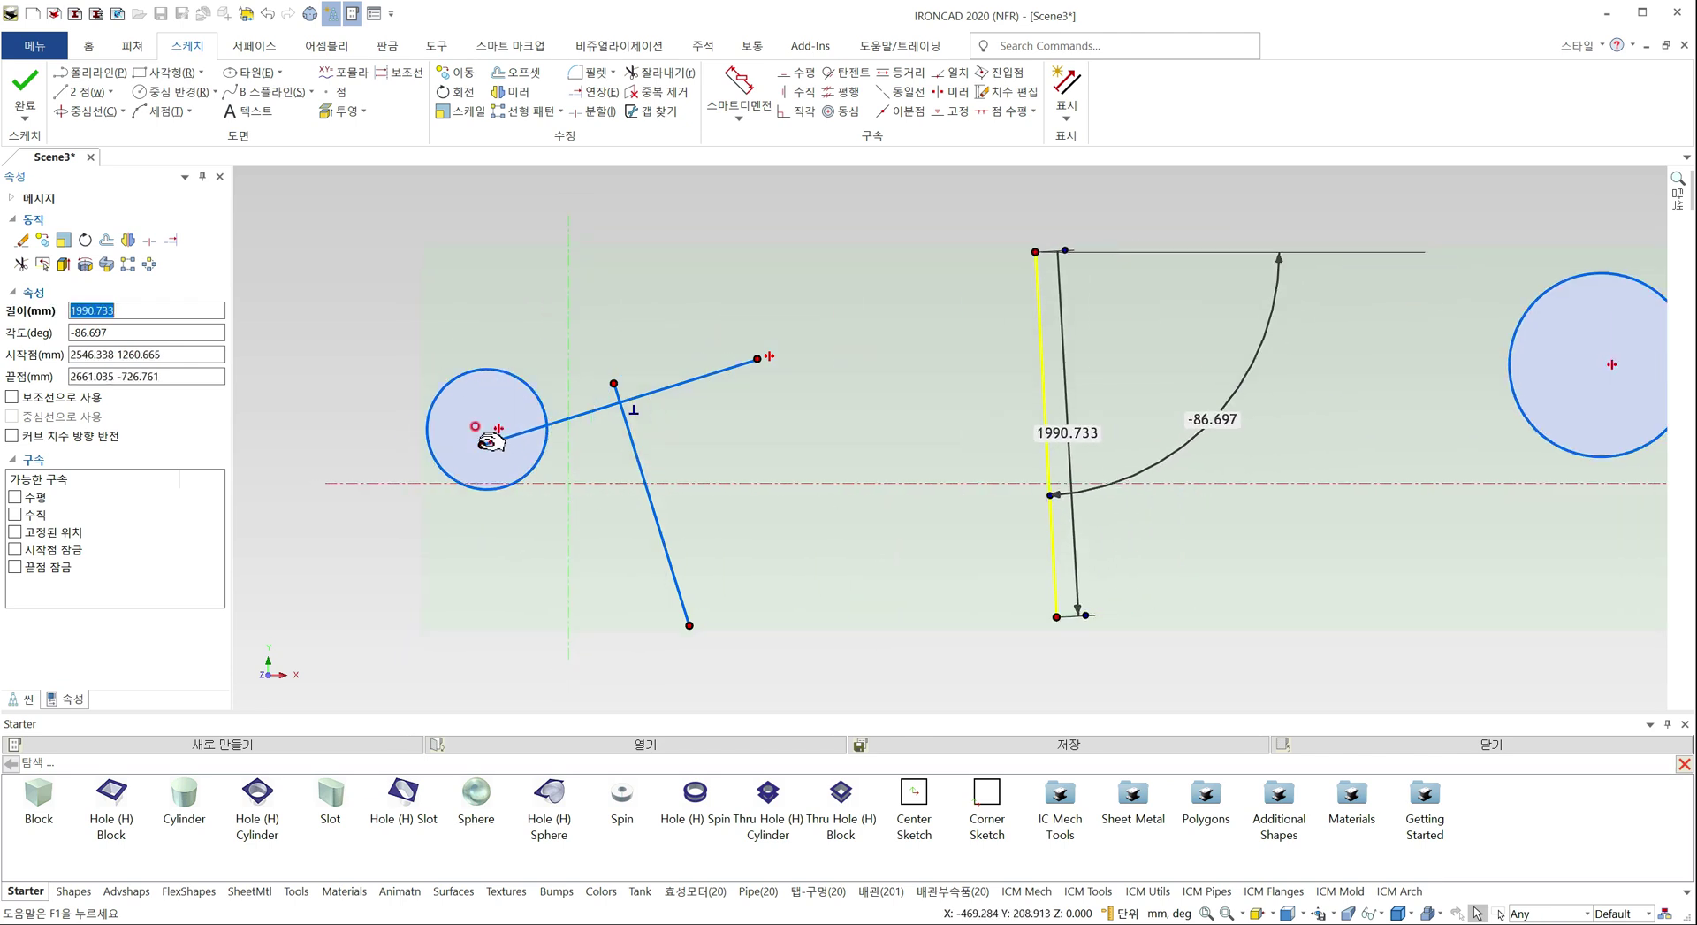
{"action": "left_click", "coordinate": [570, 425]}
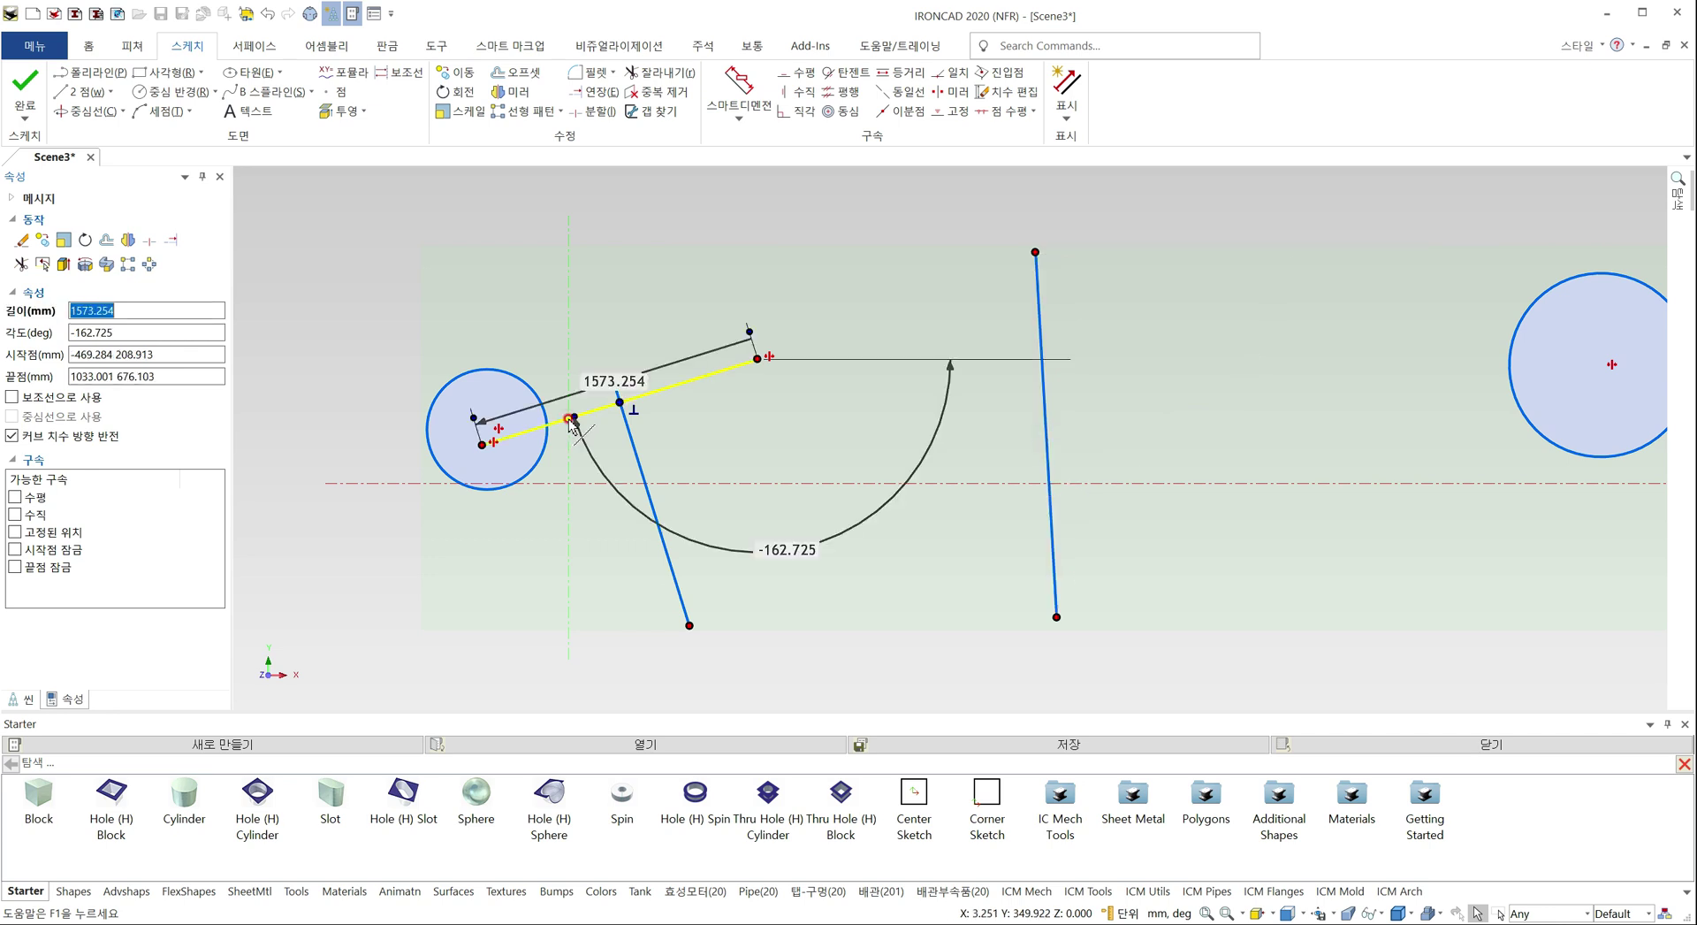
{"action": "key", "text": "Delete"}
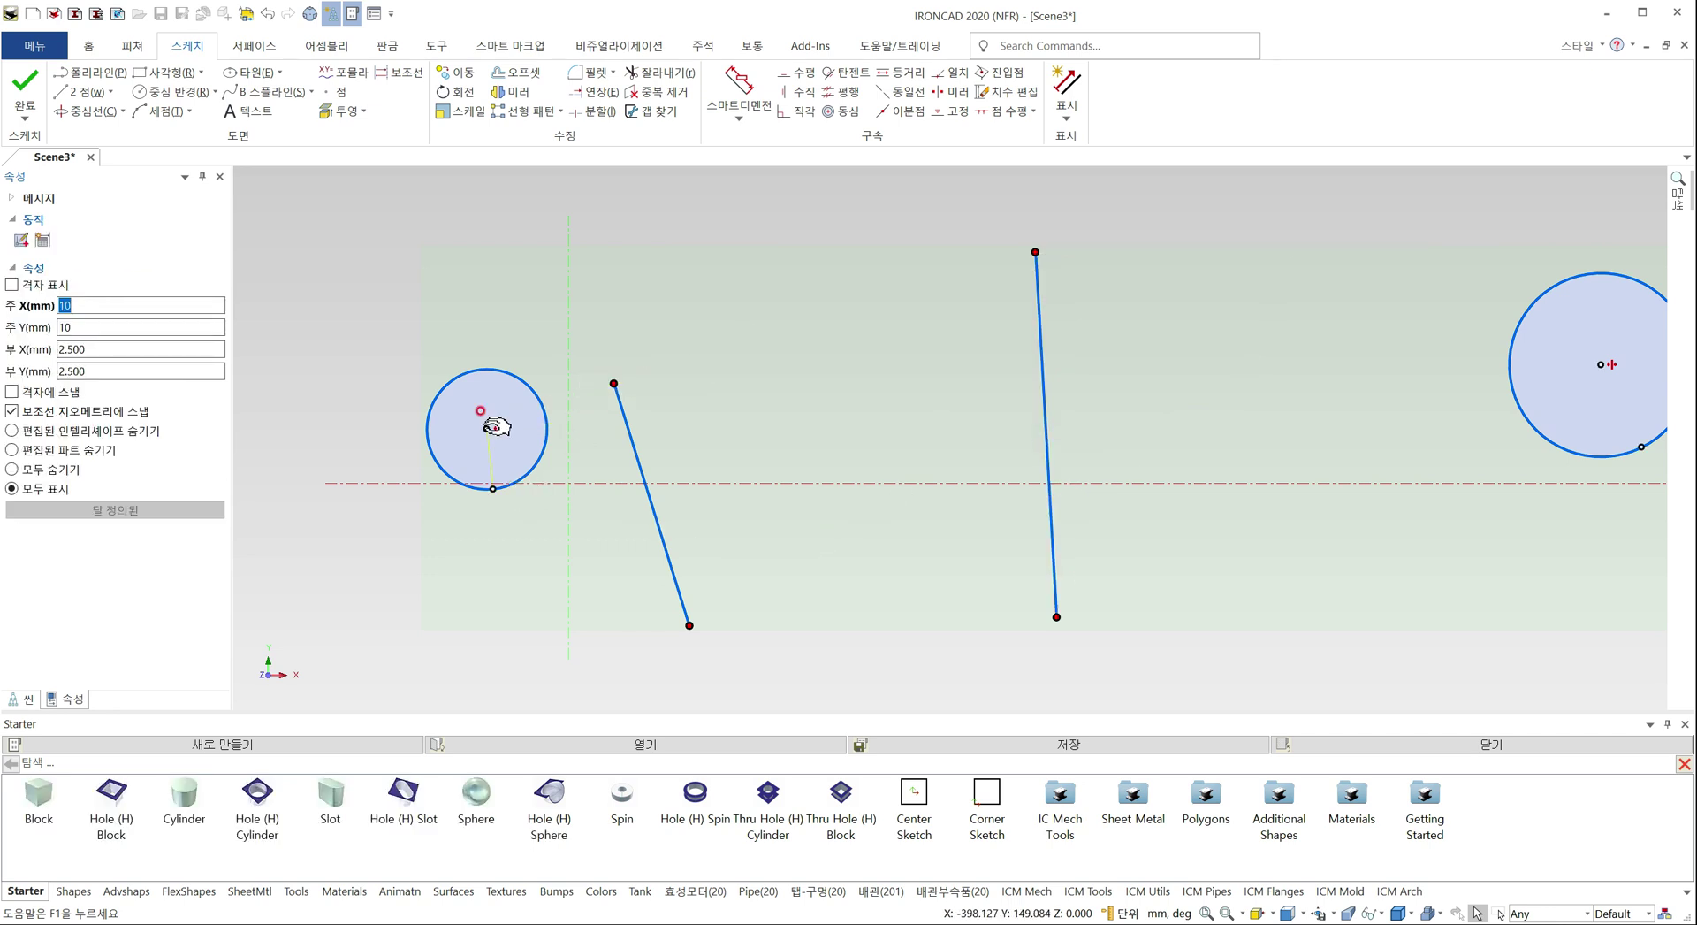
Reposition the mirrored circles by their centers and the mirror line by its endpoints, testing the symmetry
{"action": "left_click_drag", "start_coordinate": [496, 427], "coordinate": [913, 418]}
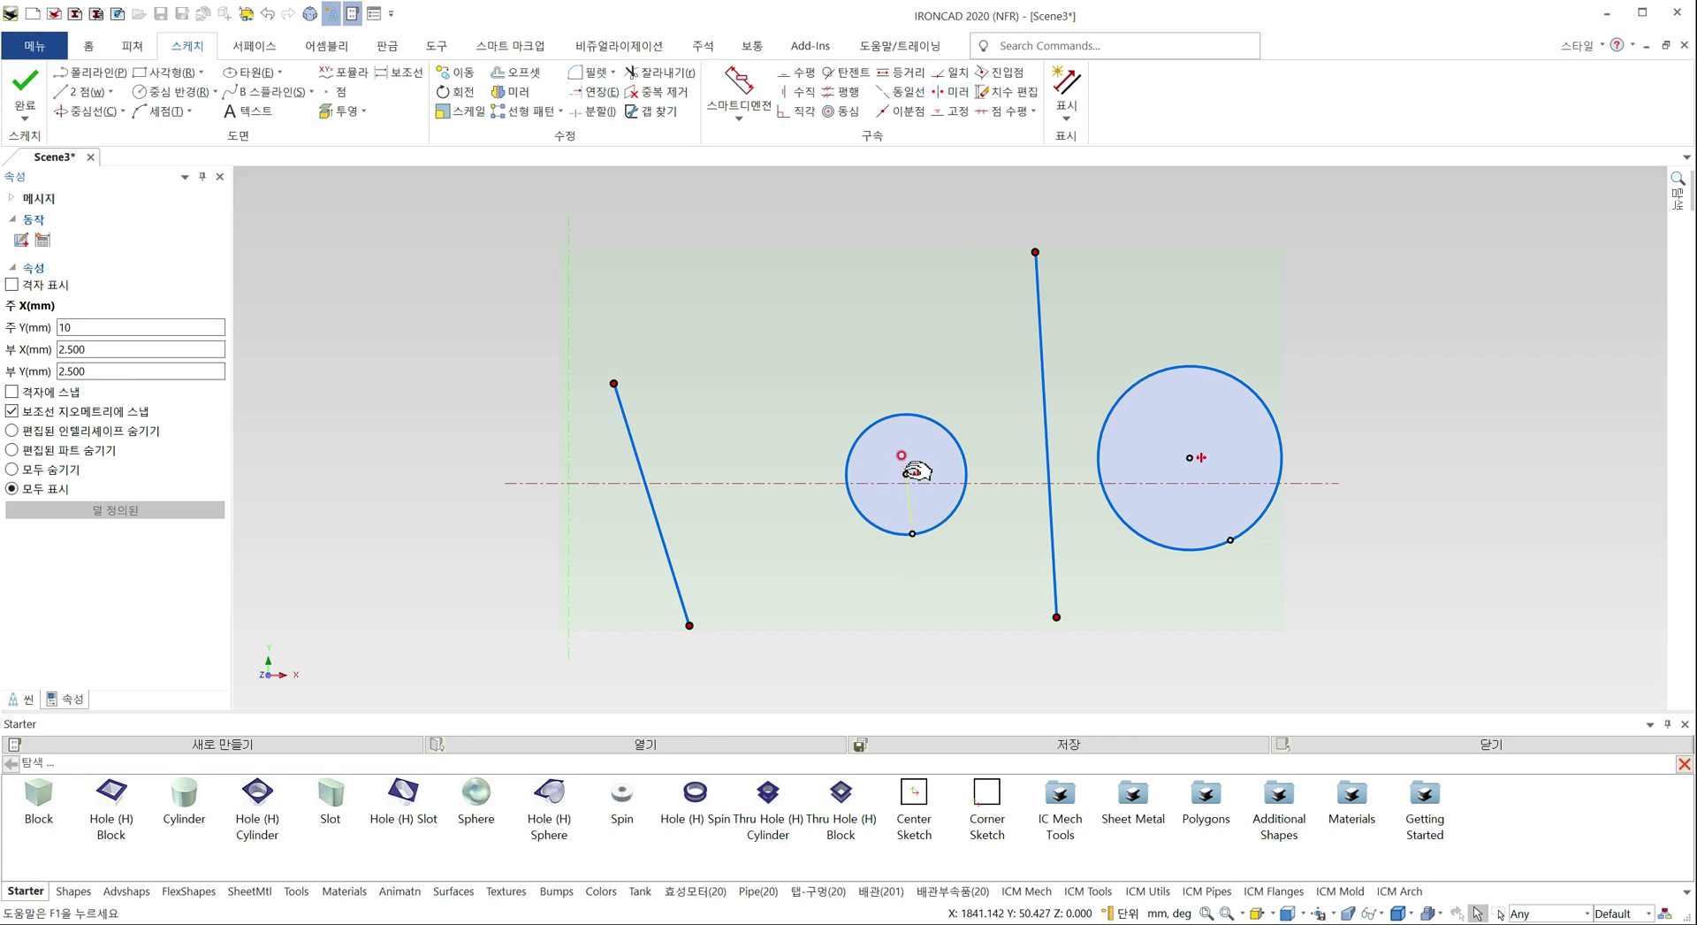
{"action": "left_click_drag", "start_coordinate": [905, 474], "coordinate": [903, 438]}
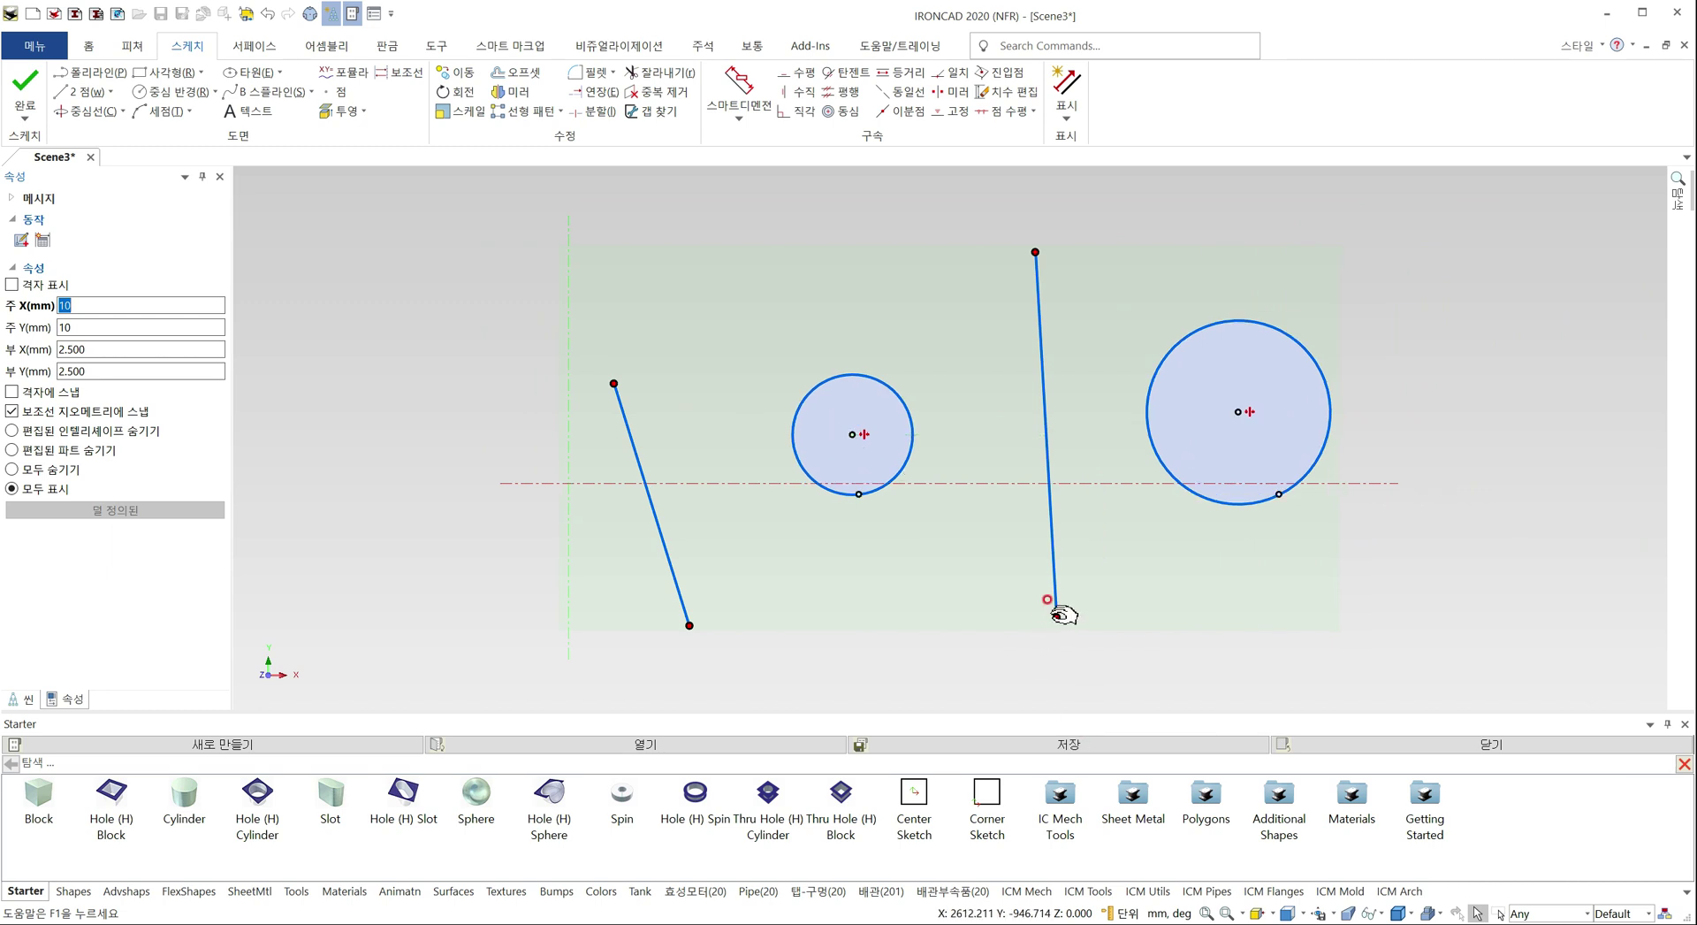
{"action": "left_click_drag", "start_coordinate": [1113, 614], "coordinate": [1059, 646]}
{"action": "left_click_drag", "start_coordinate": [1031, 254], "coordinate": [1083, 250]}
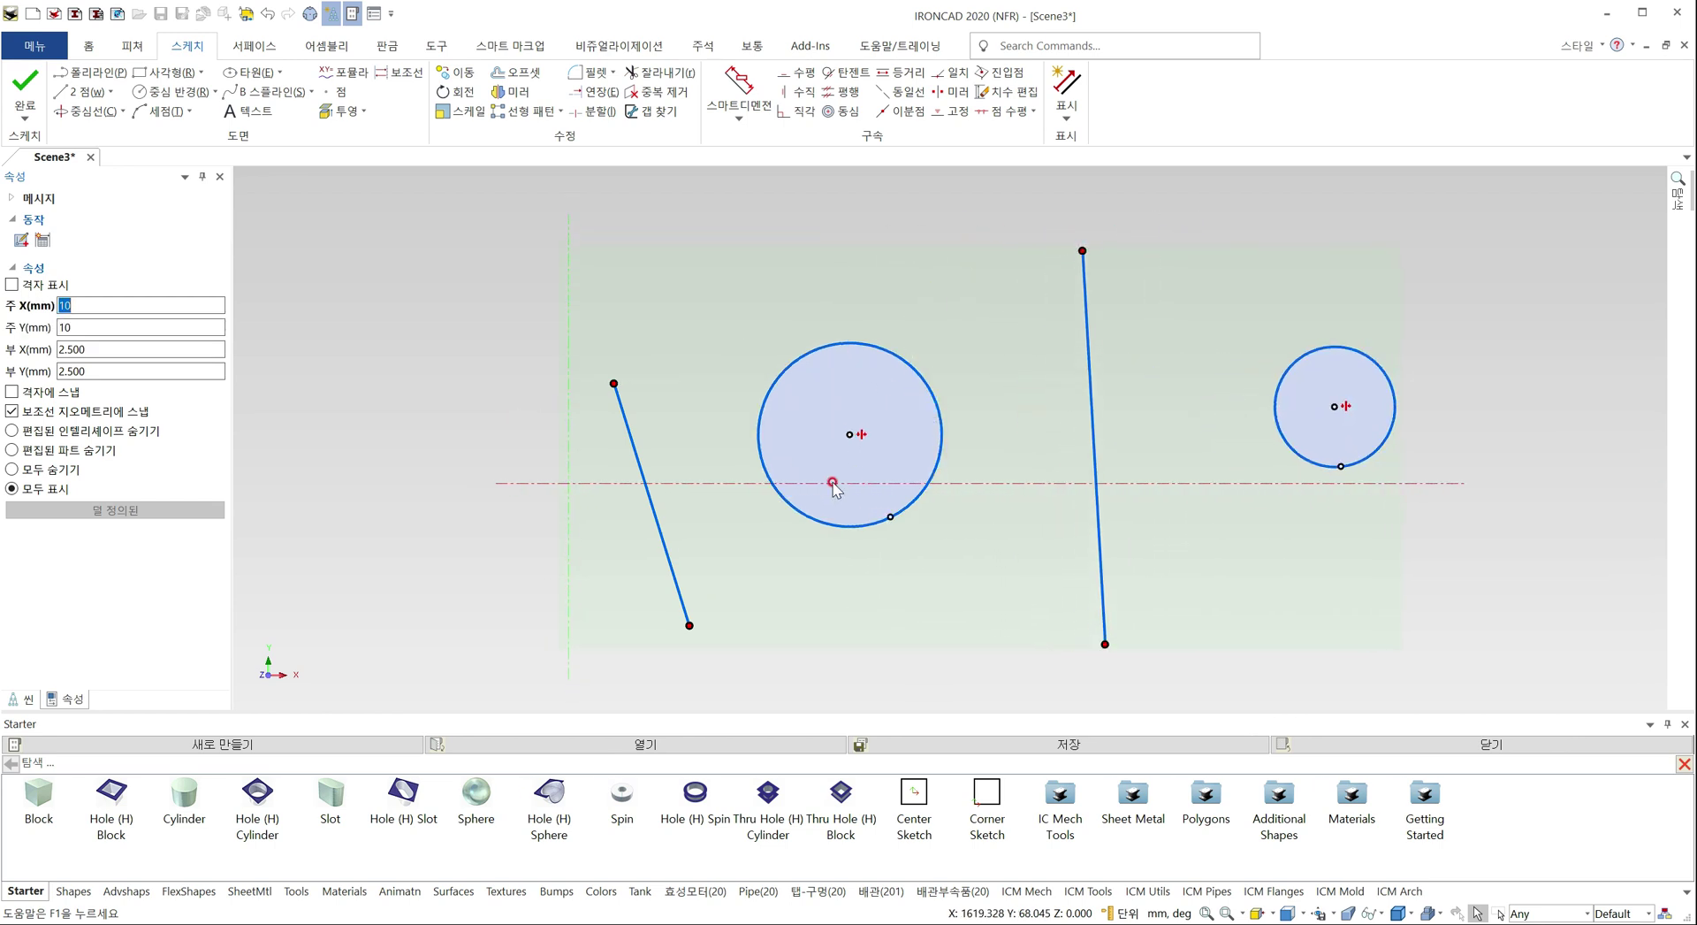
{"action": "mouse_move", "coordinate": [855, 440]}
{"action": "left_mouse_down"}
{"action": "mouse_move", "coordinate": [595, 424]}
{"action": "mouse_move", "coordinate": [871, 432]}
{"action": "left_mouse_up"}
{"action": "left_click", "coordinate": [888, 615]}
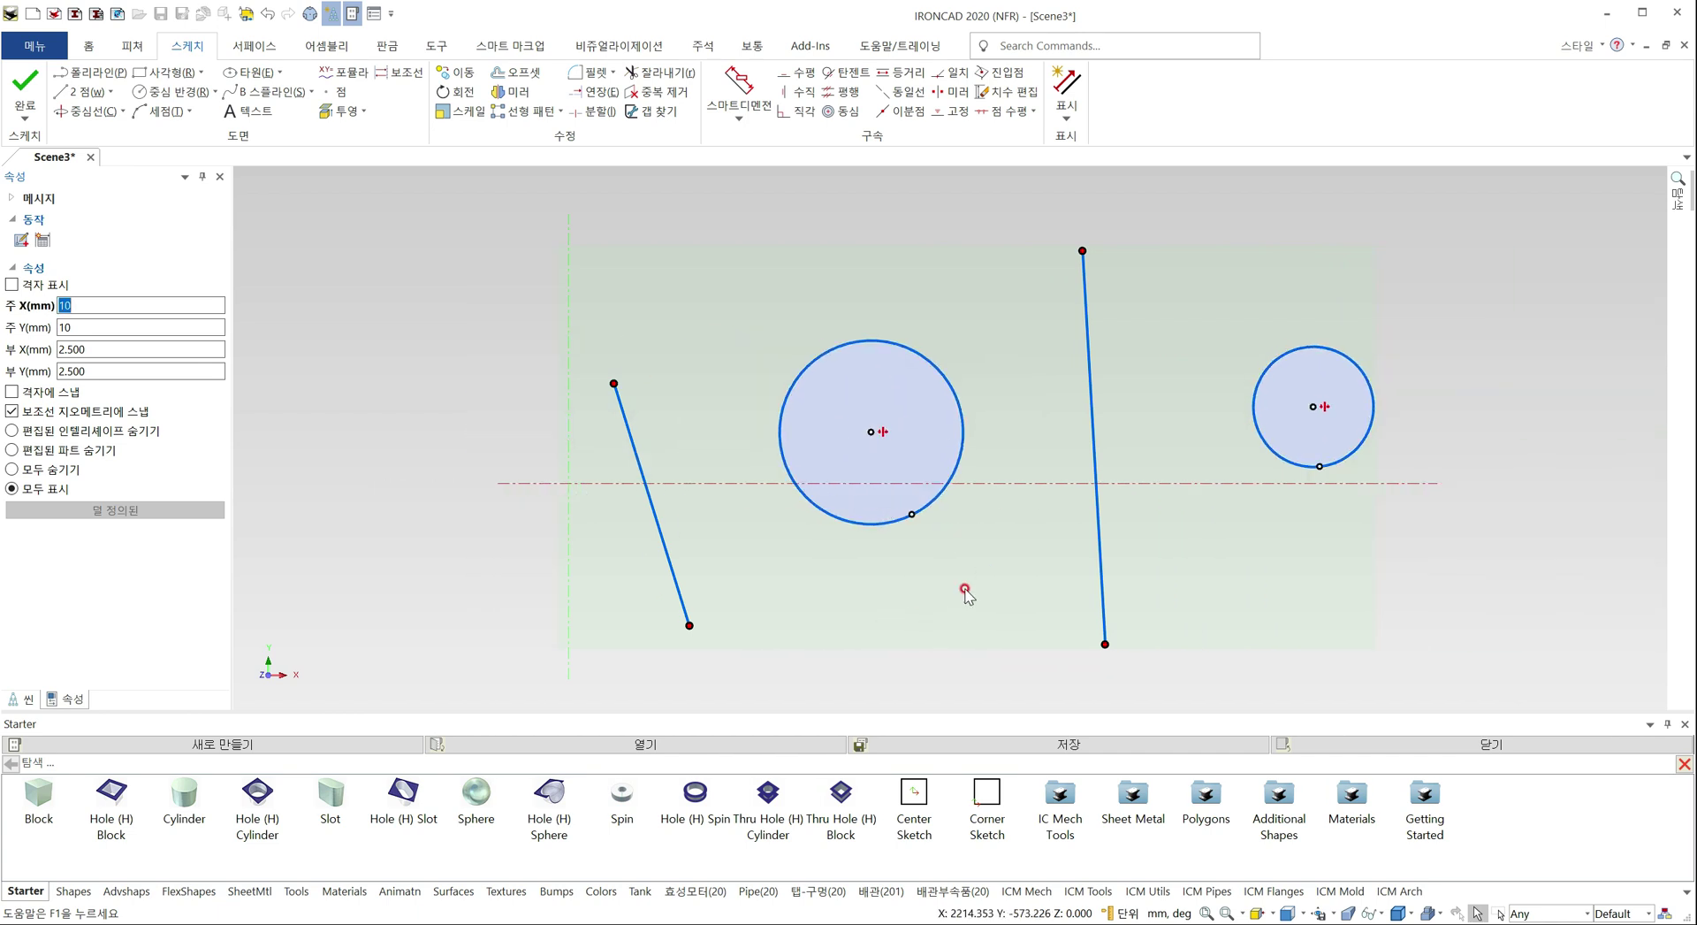
Apply a fixed constraint to the mirror line, and move the larger circle slightly downward by its center
{"action": "mouse_move", "coordinate": [1171, 517]}
{"action": "middle_mouse_down"}
{"action": "mouse_move", "coordinate": [1015, 492]}
{"action": "mouse_move", "coordinate": [676, 491]}
{"action": "middle_mouse_up"}
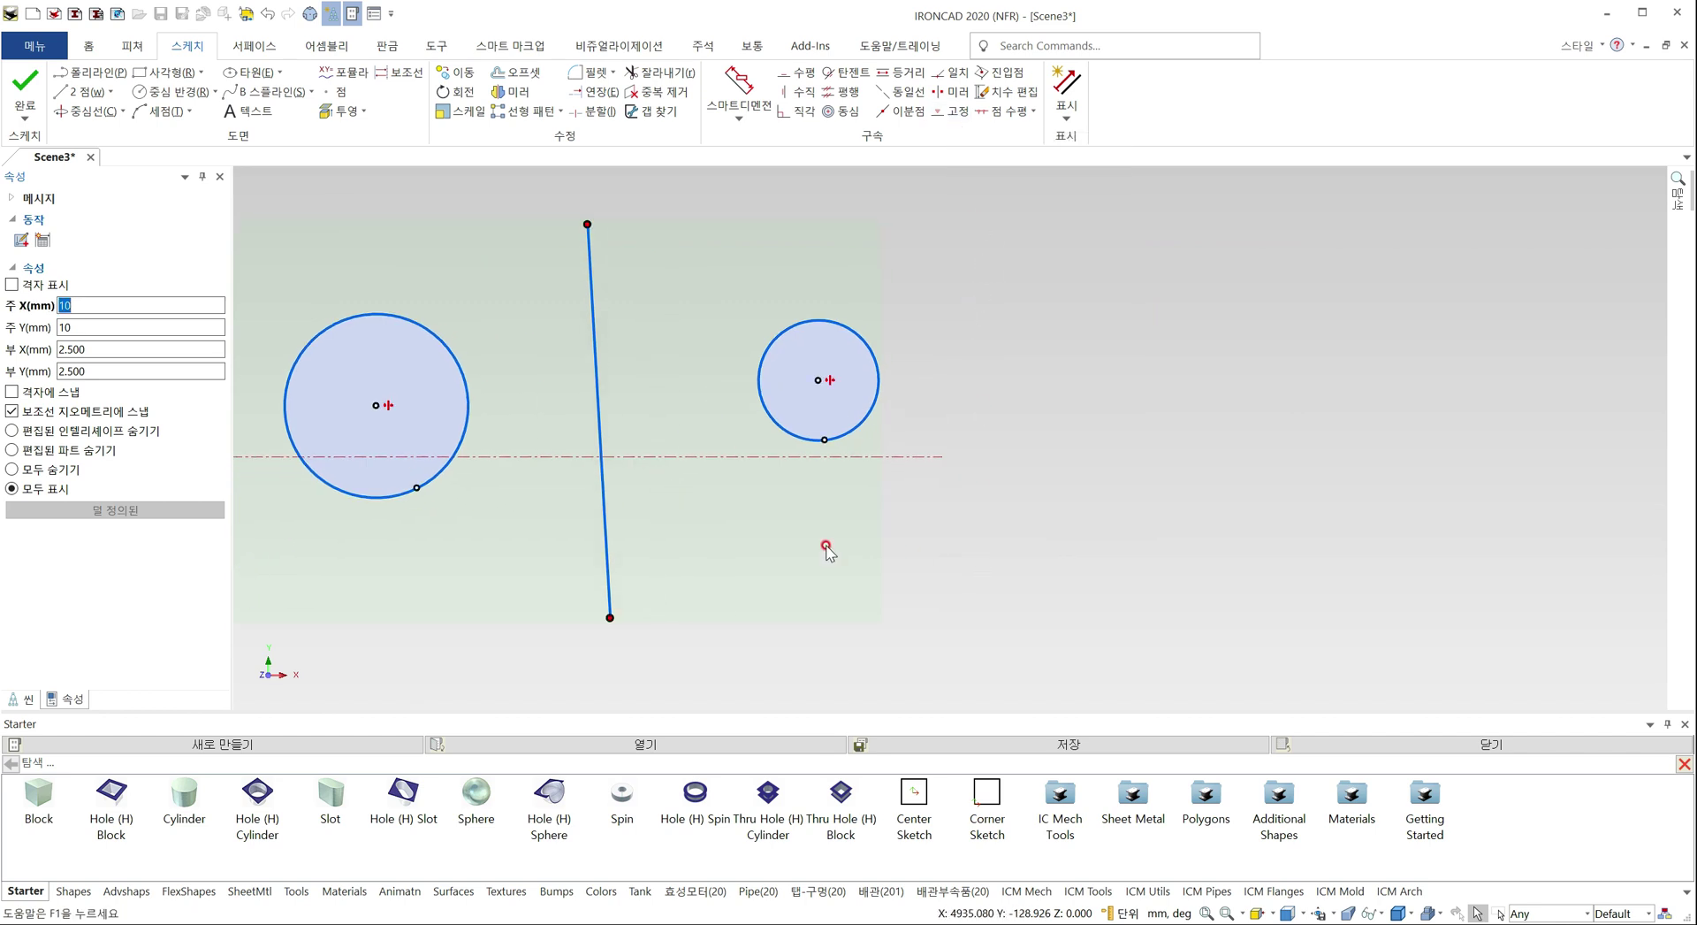
{"action": "left_click", "coordinate": [955, 110]}
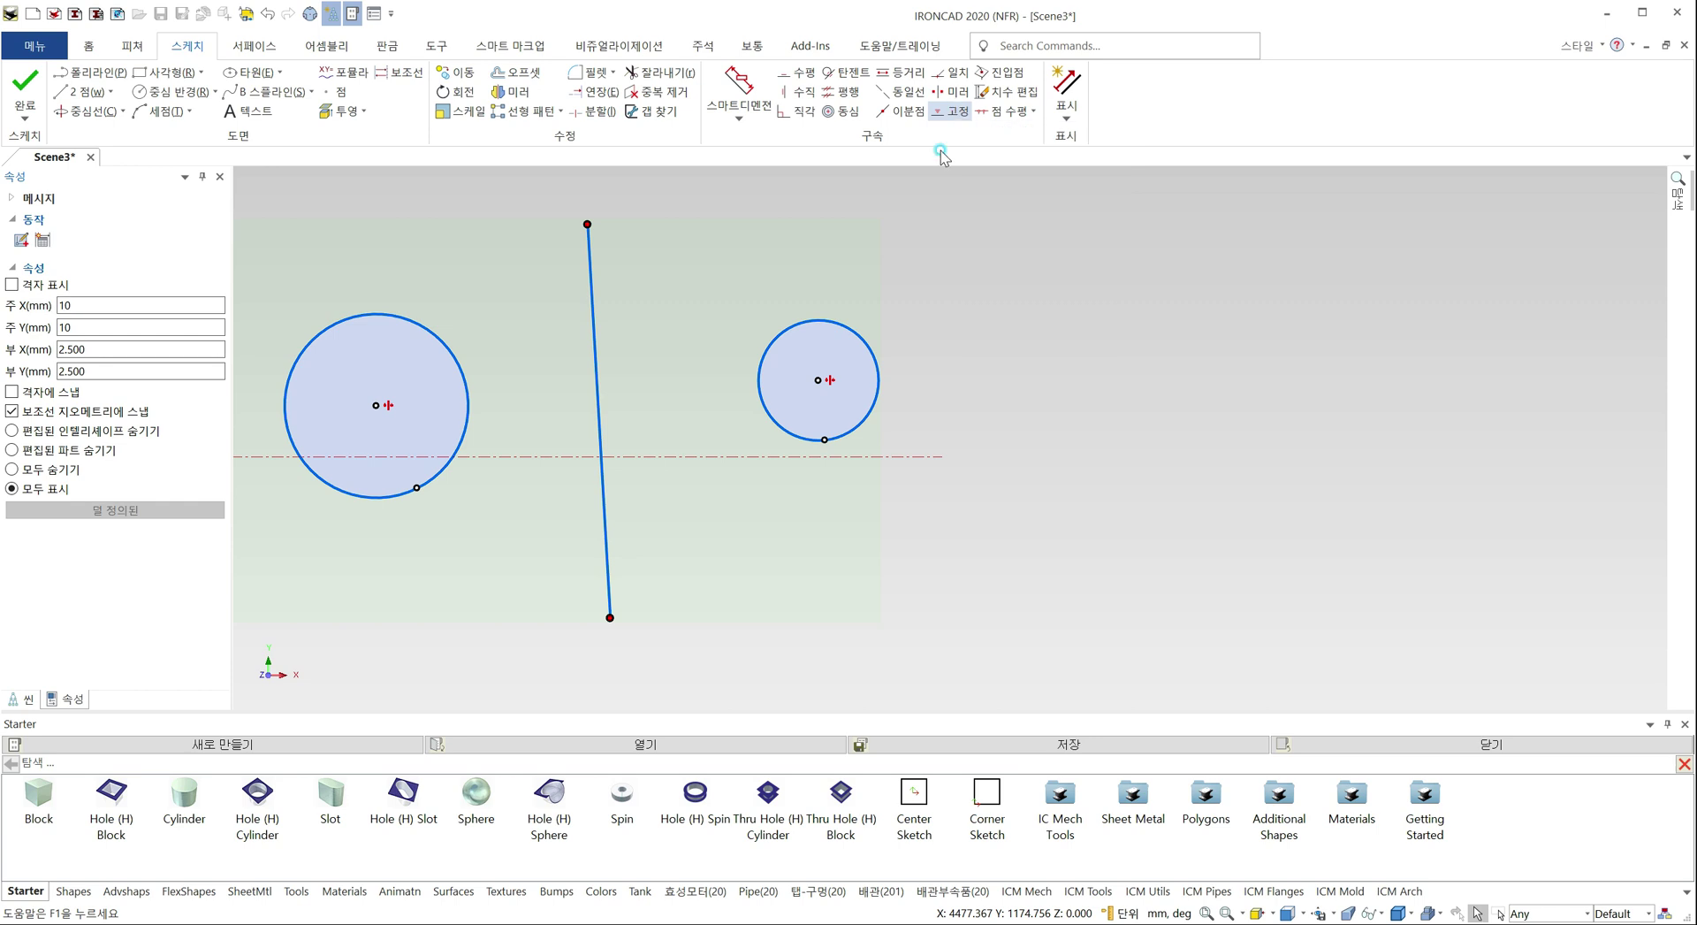
{"action": "left_click", "coordinate": [599, 399]}
{"action": "key", "text": "Escape"}
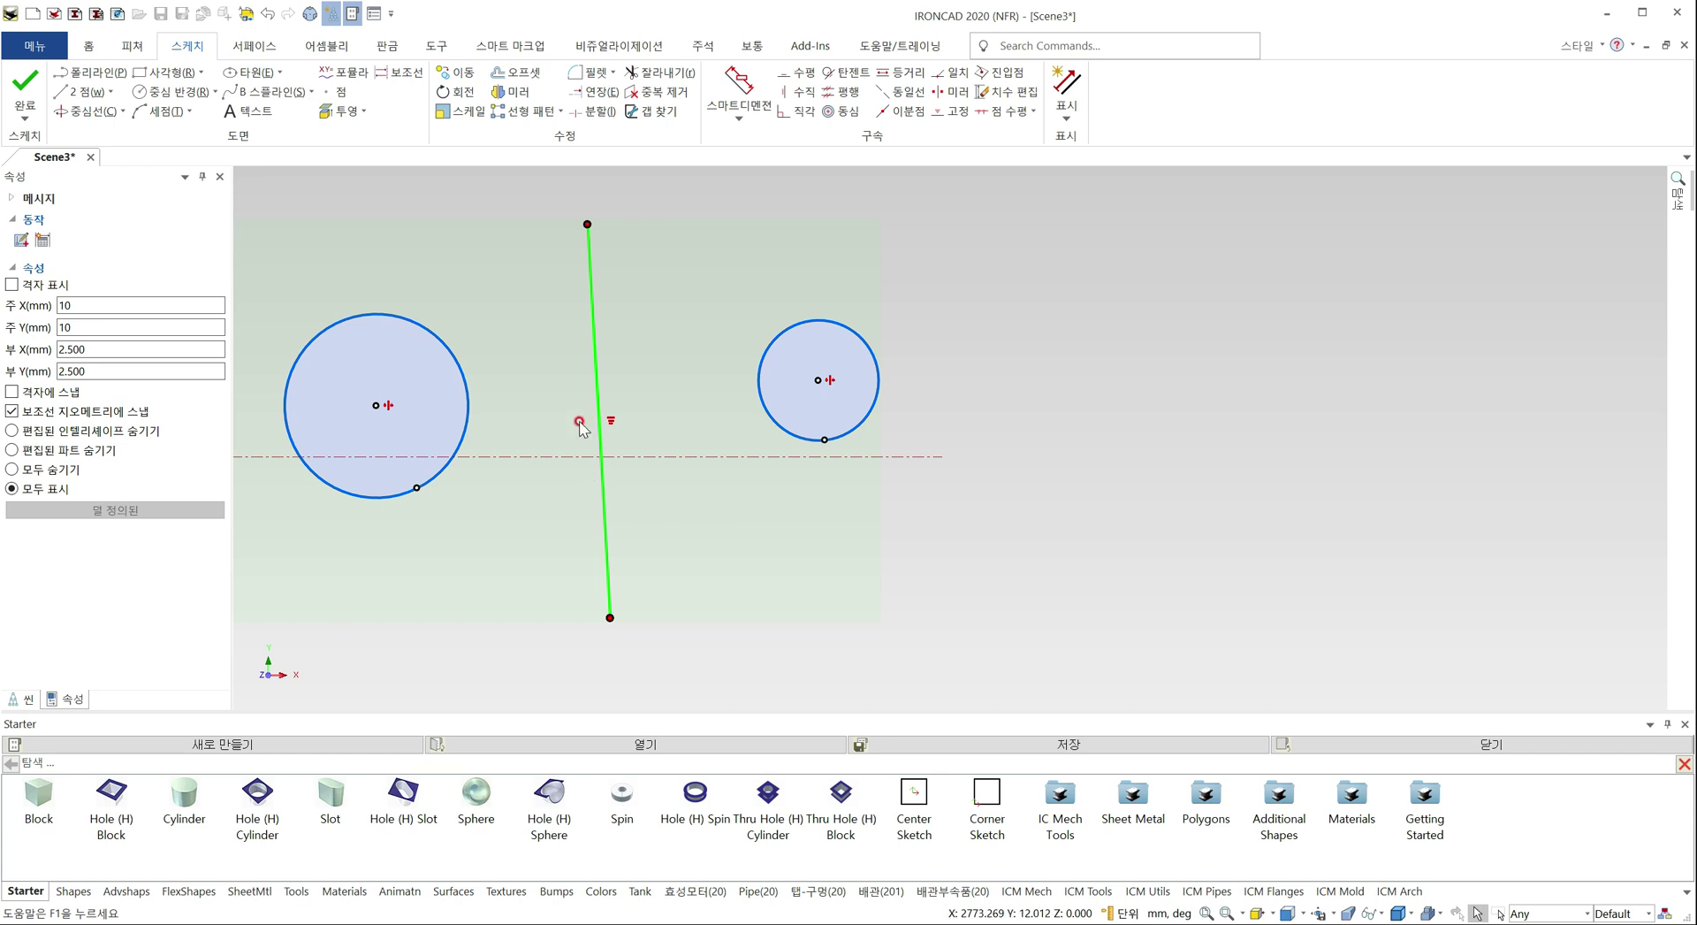
{"action": "left_click", "coordinate": [592, 456]}
{"action": "left_click_drag", "start_coordinate": [384, 405], "coordinate": [384, 448]}
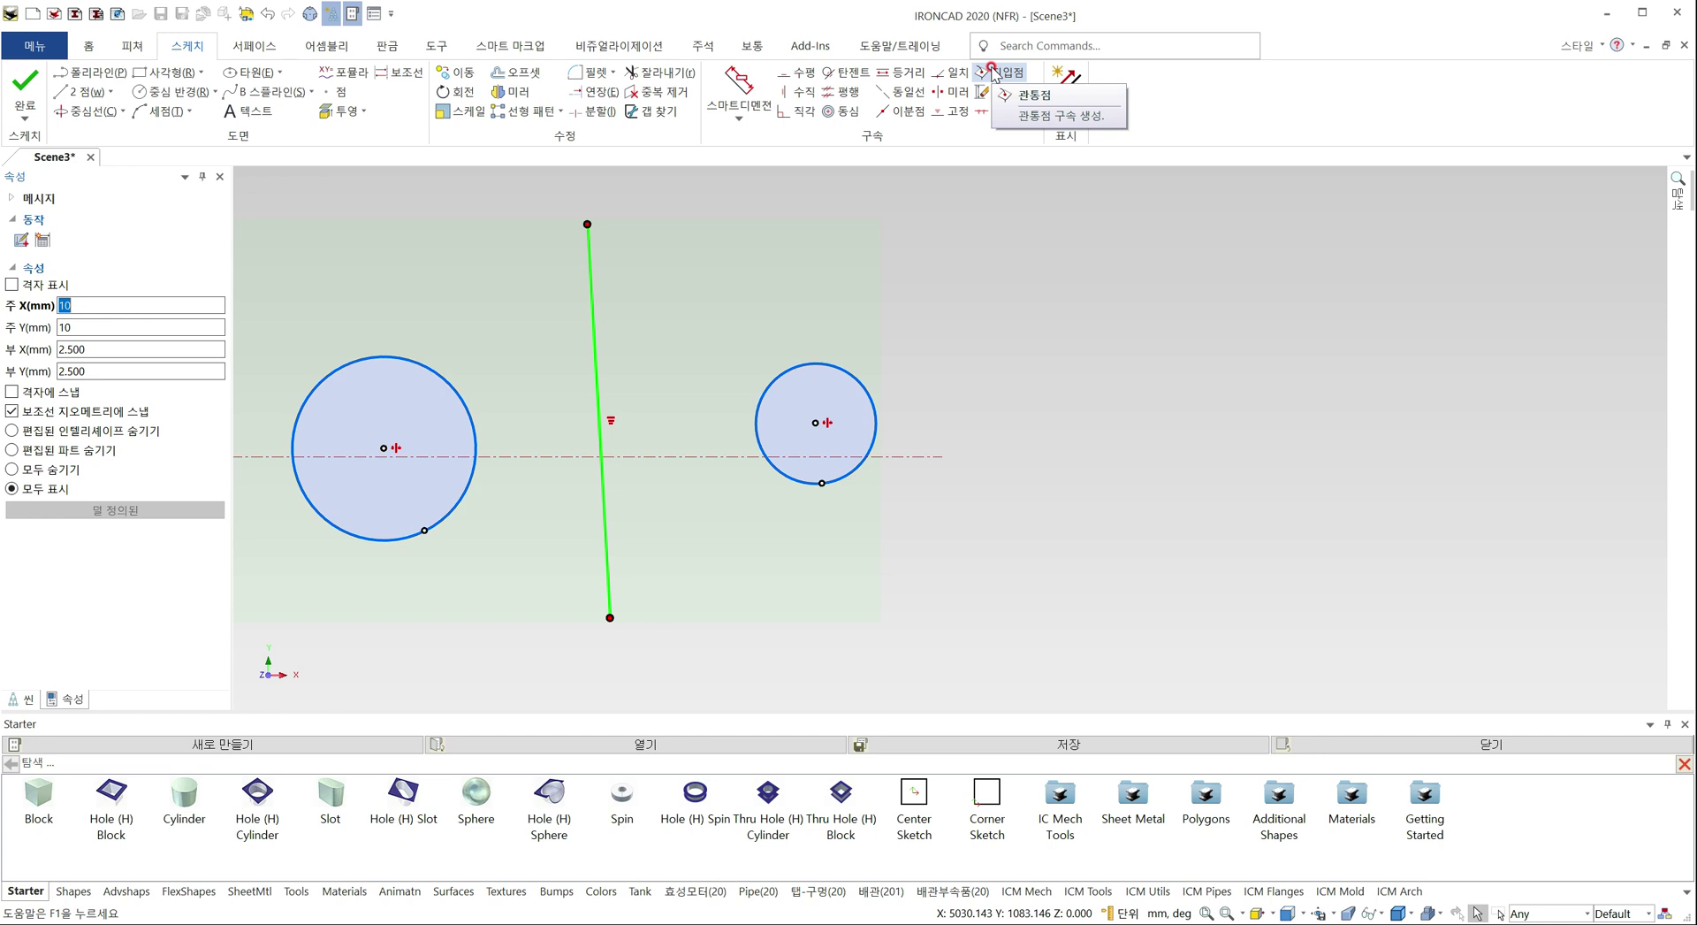
Sketch a third, larger center-radius circle to the right of the small circle
{"action": "left_click", "coordinate": [168, 91]}
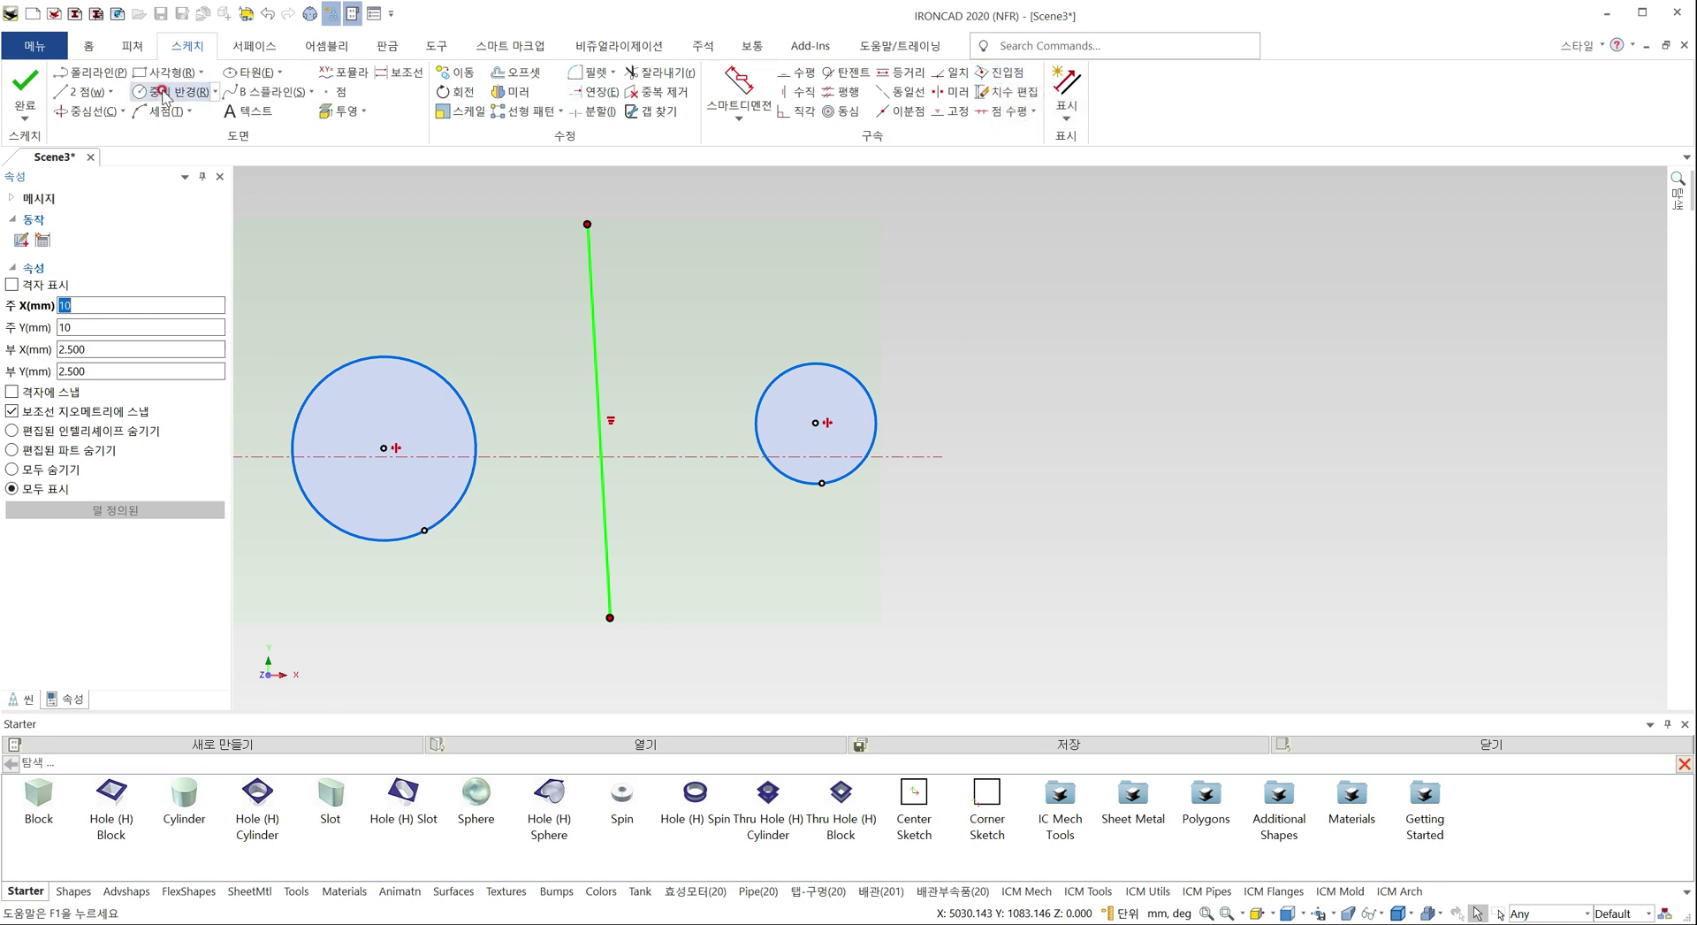
{"action": "left_click", "coordinate": [1056, 378]}
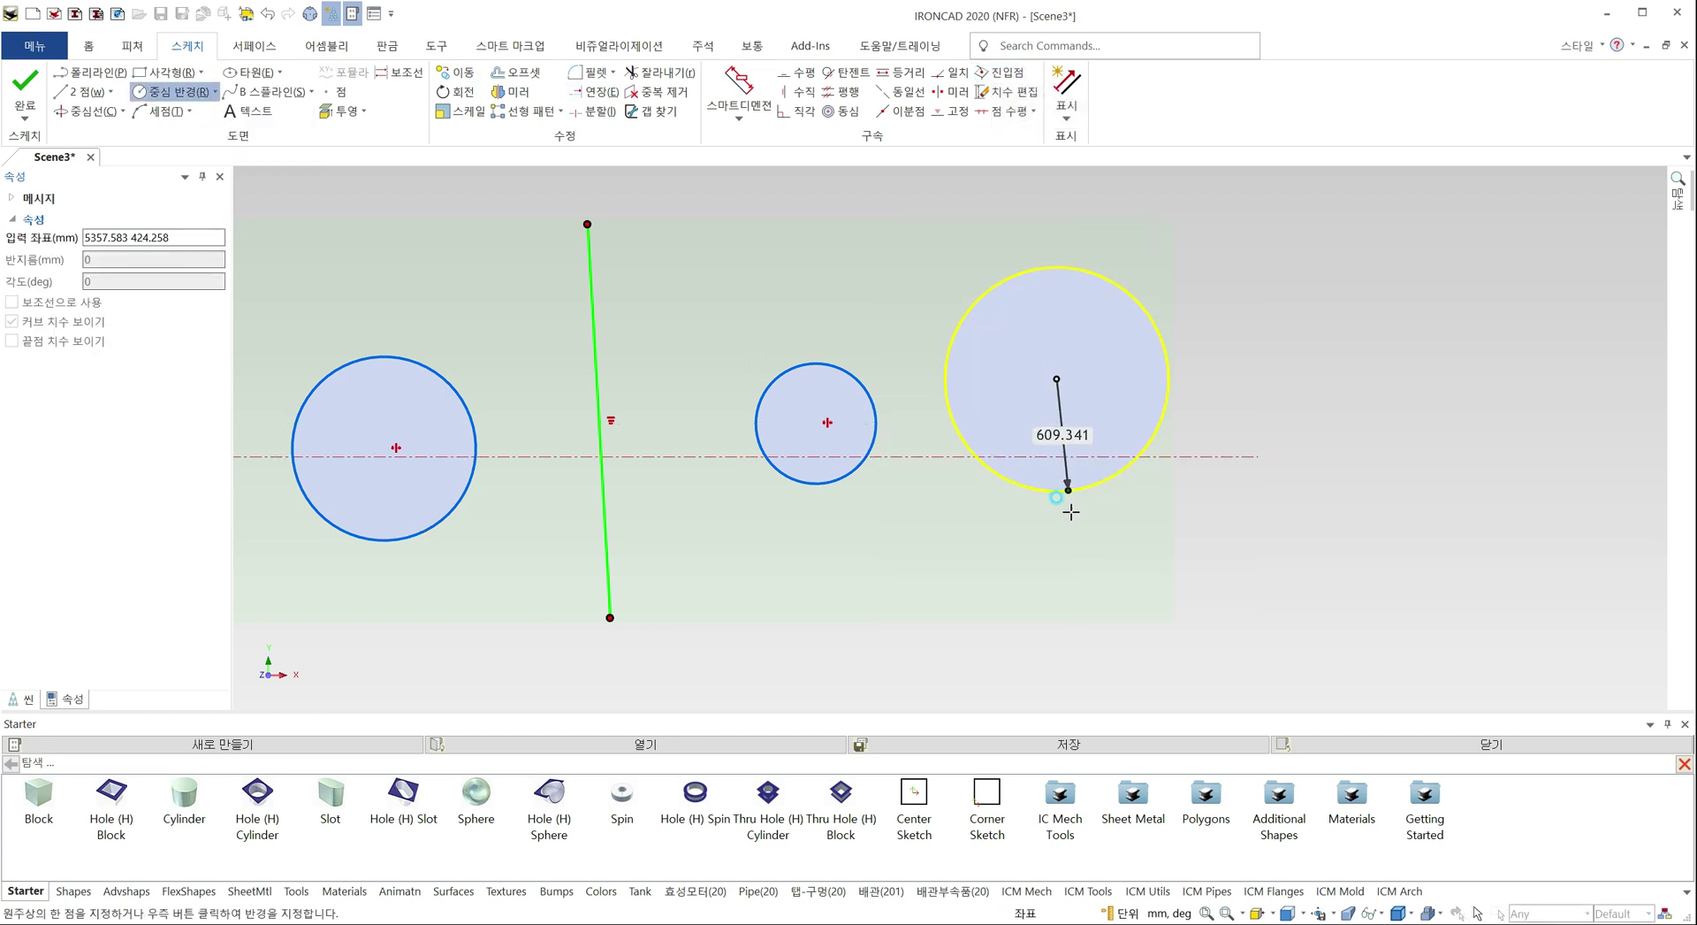
{"action": "left_click", "coordinate": [1073, 513]}
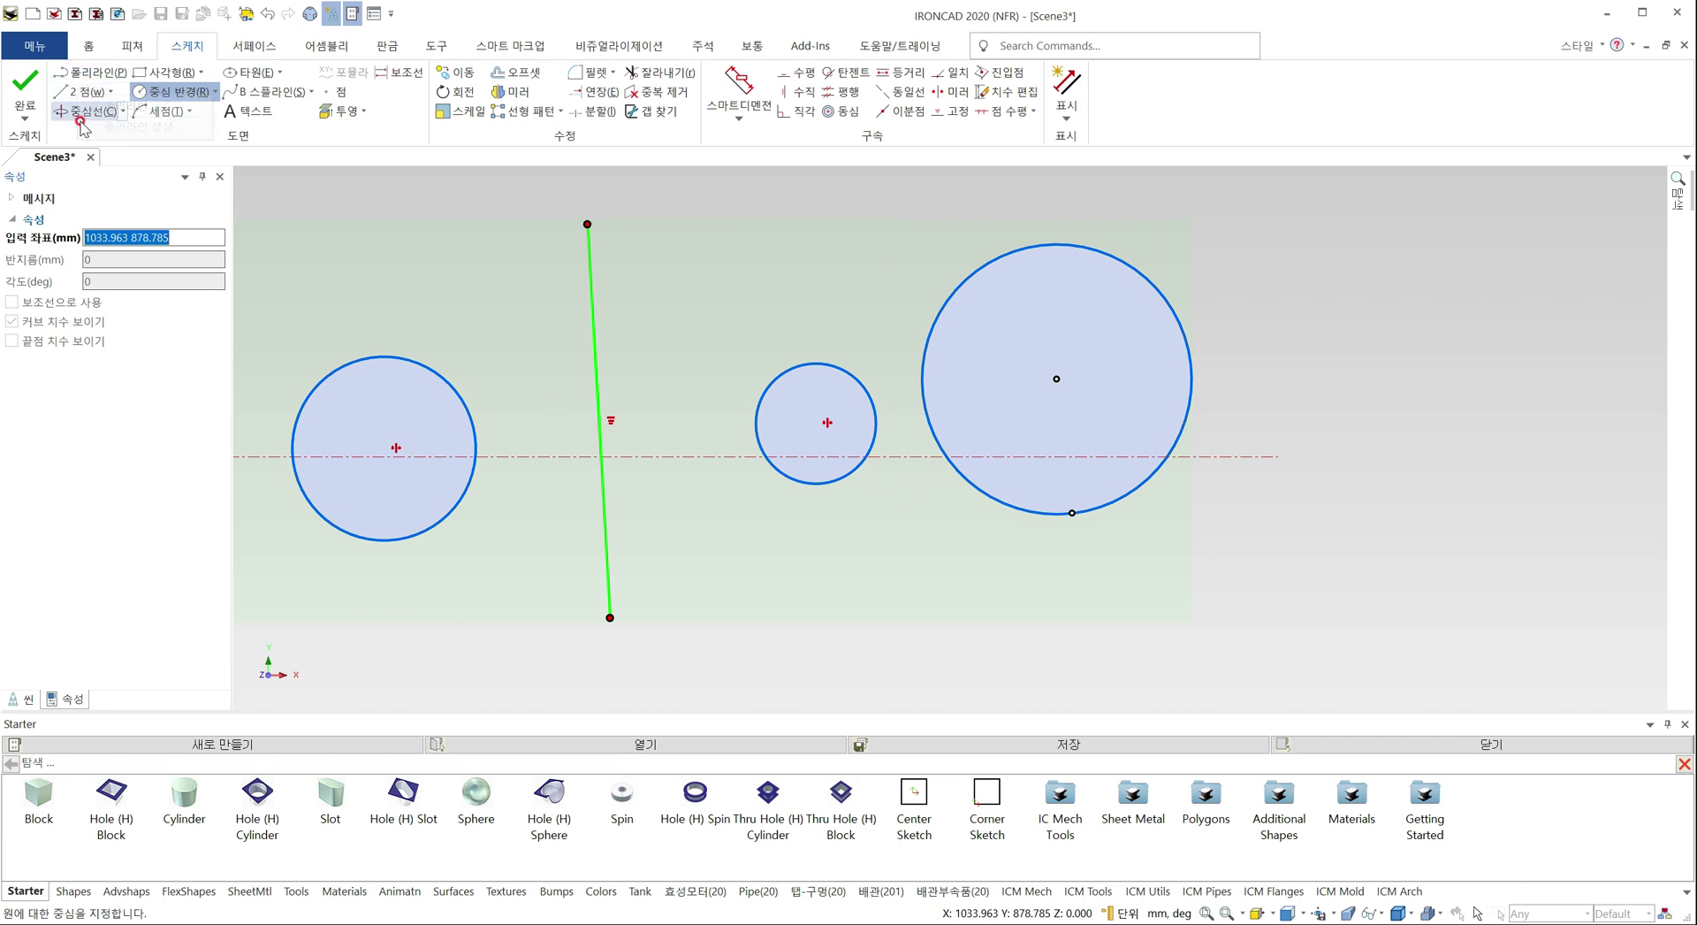
Sketch a shallow three-point arc bulging upward just below the largest circle
{"action": "left_click", "coordinate": [162, 110]}
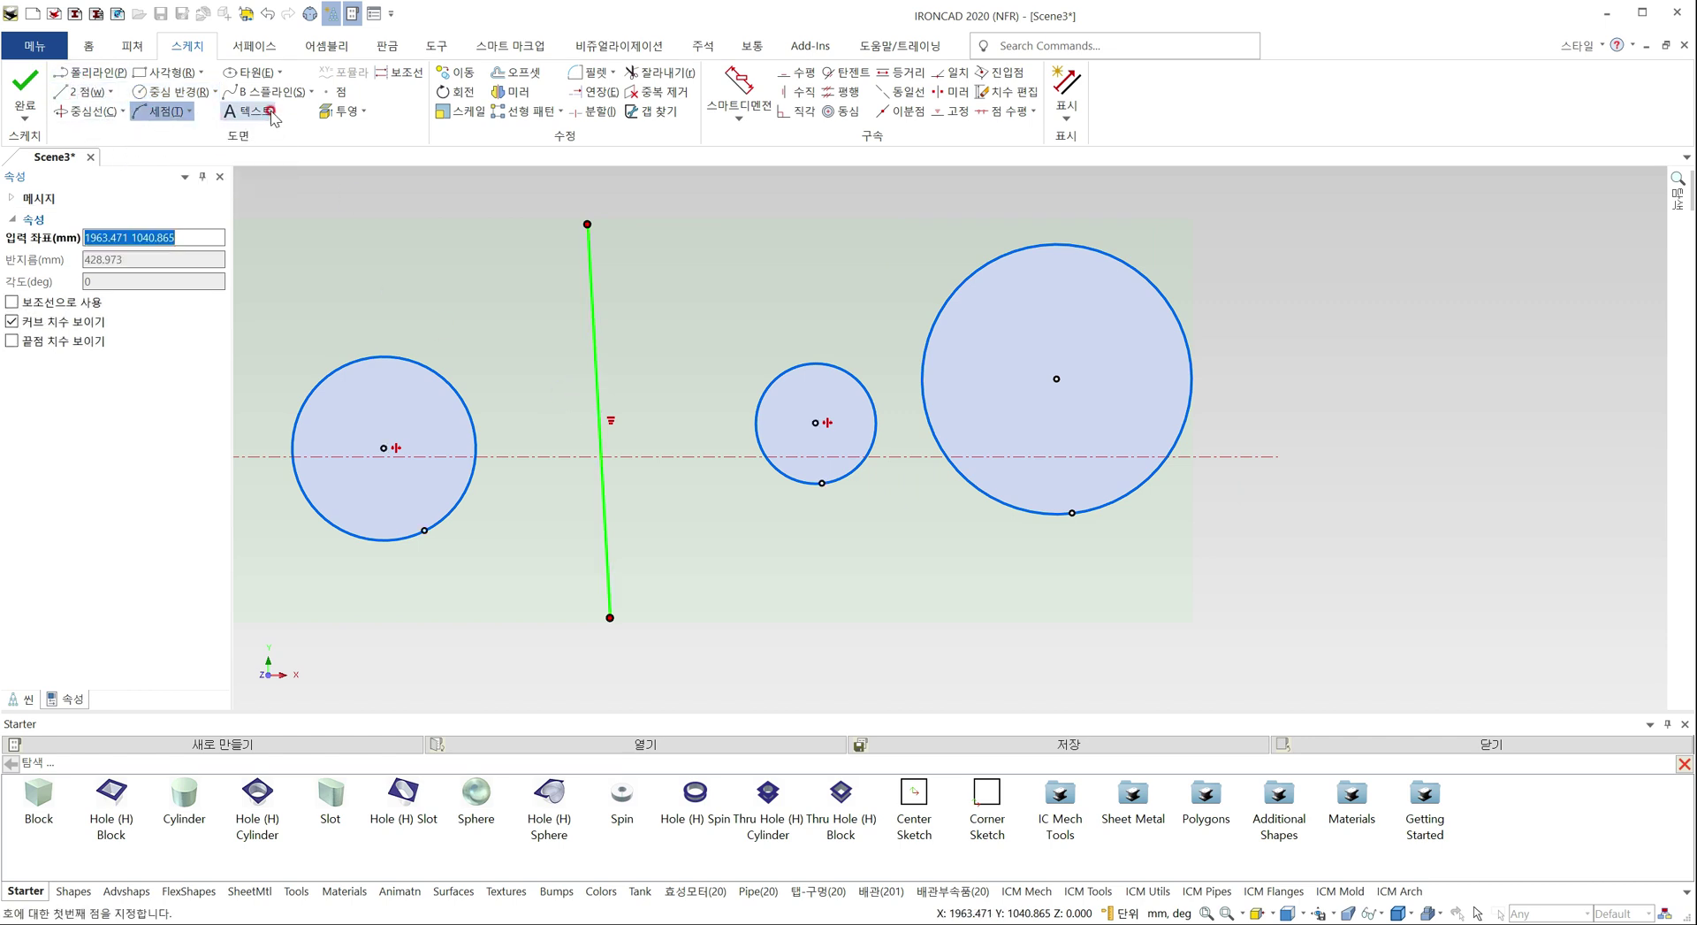
{"action": "left_click", "coordinate": [790, 639]}
{"action": "left_click", "coordinate": [1117, 550]}
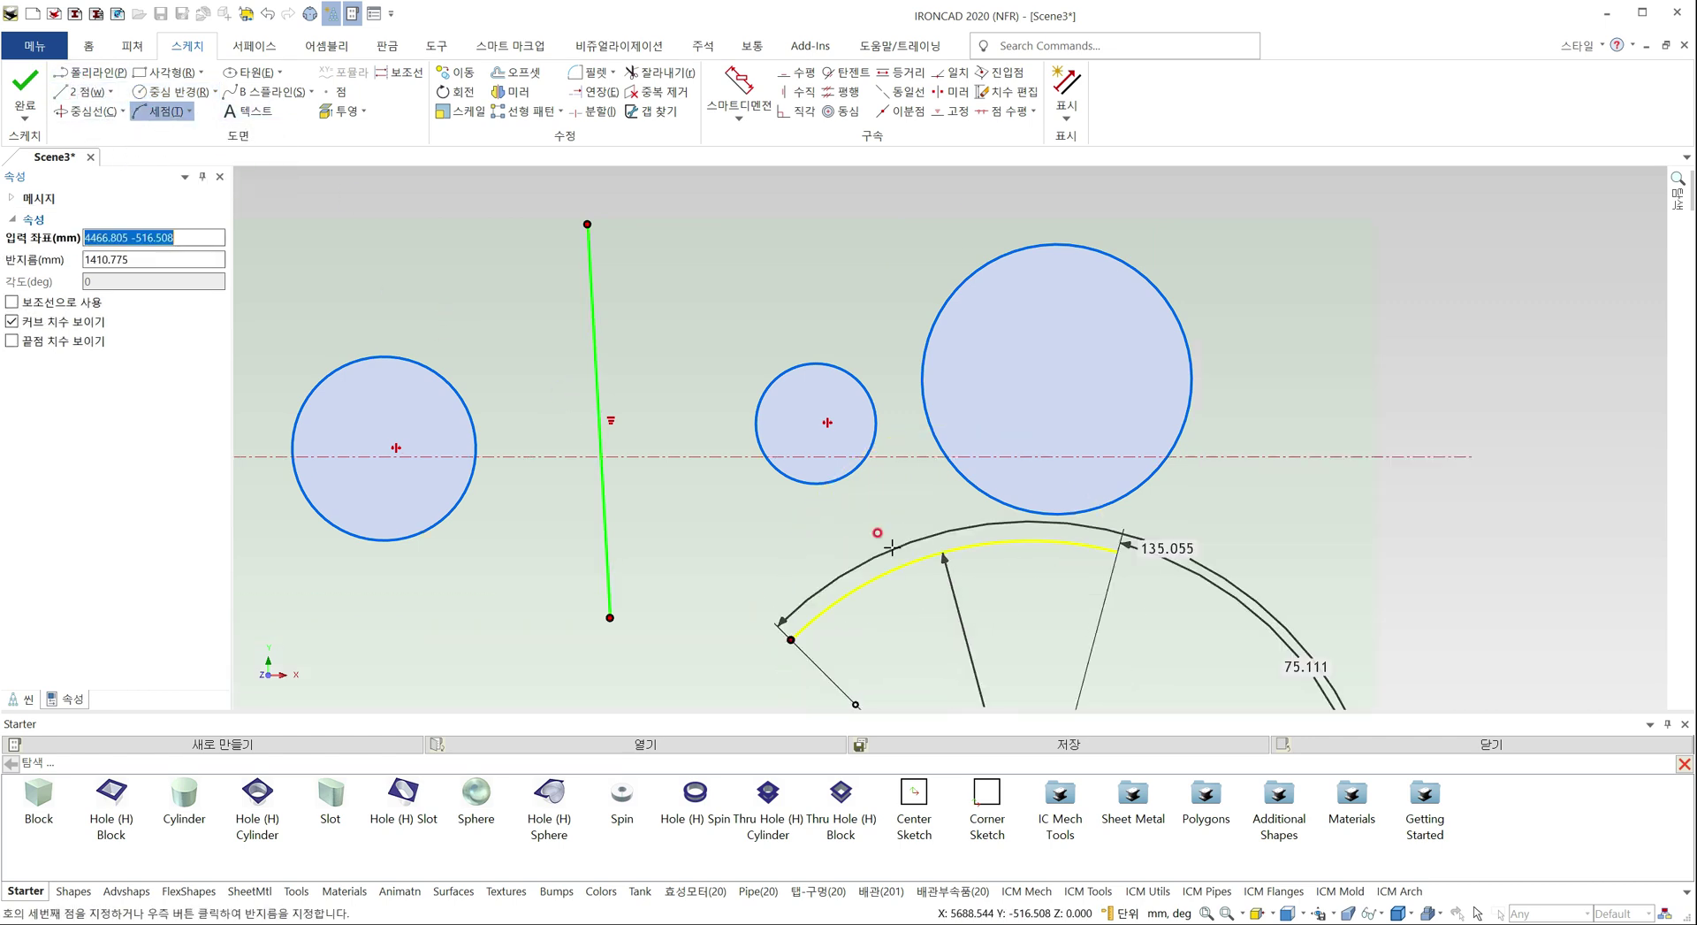
{"action": "left_click", "coordinate": [937, 535]}
{"action": "left_click", "coordinate": [1002, 72]}
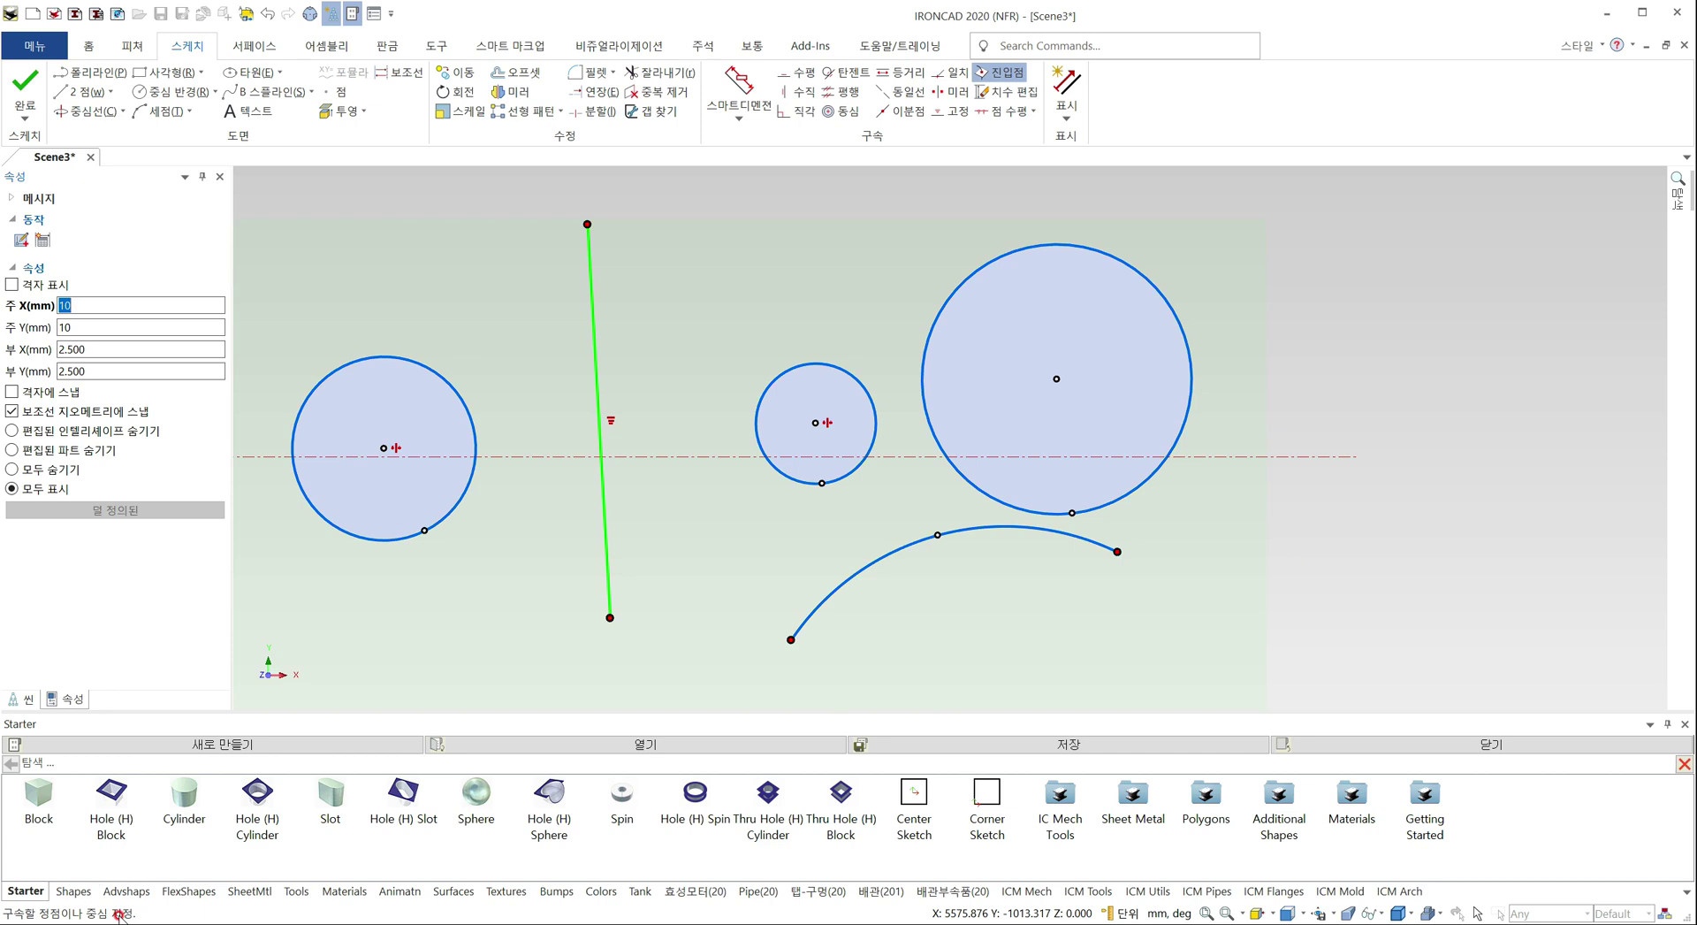
{"action": "key", "text": "ctrl"}
{"action": "key", "text": "ctrl"}
{"action": "key", "text": "ctrl"}
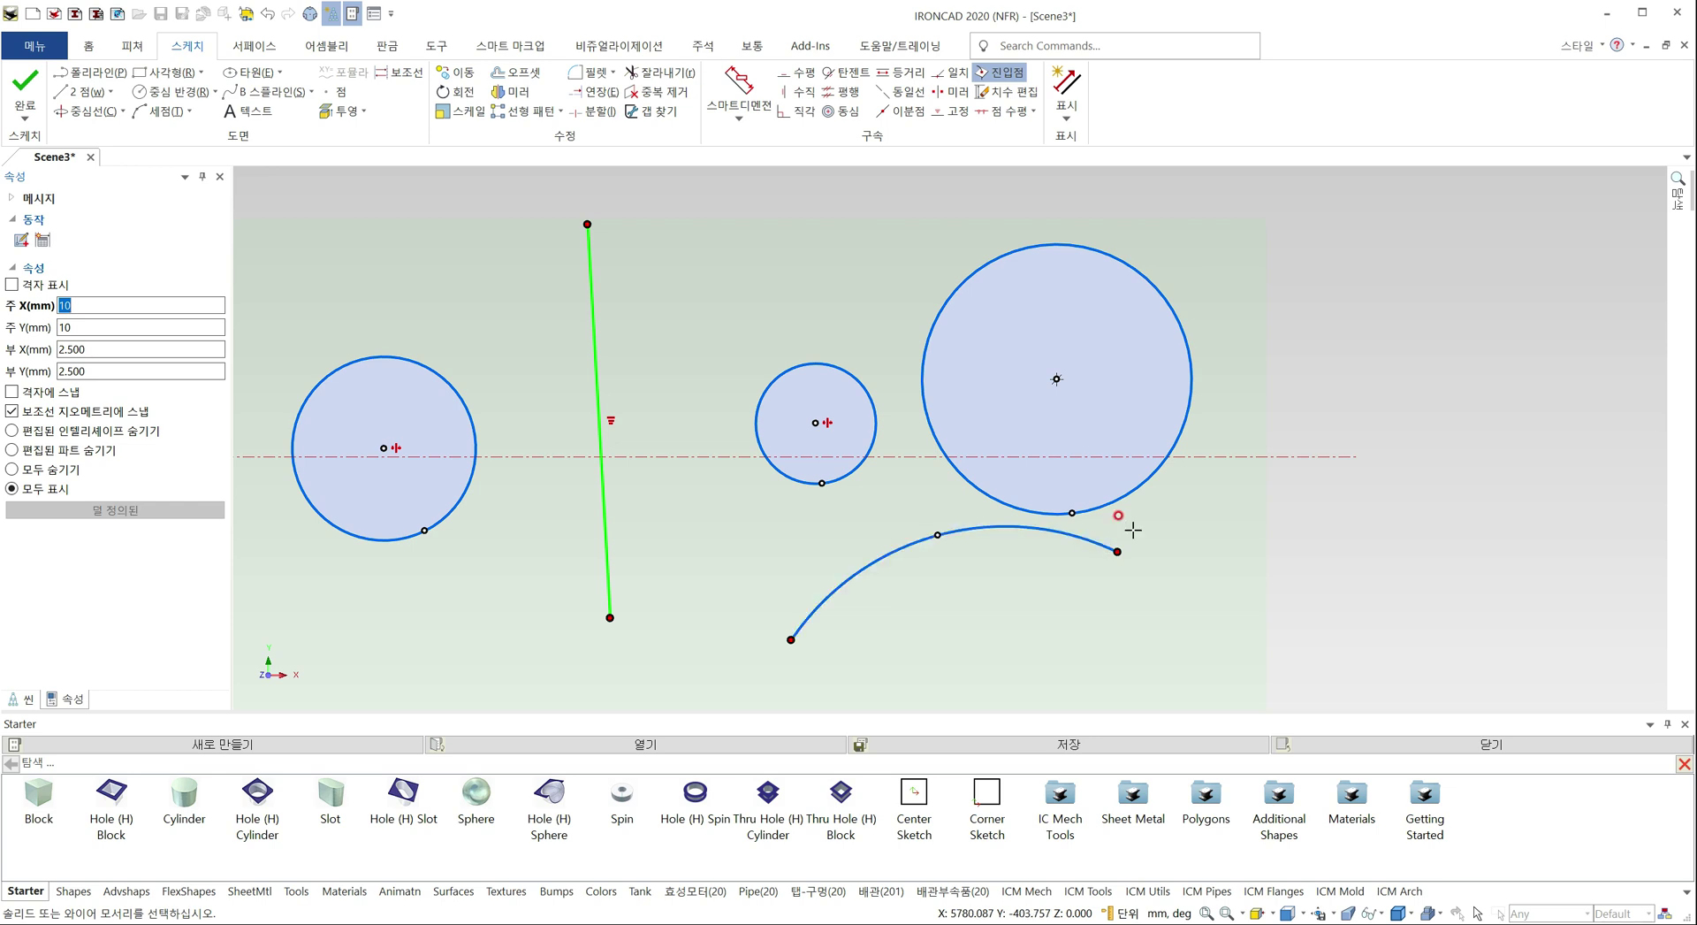
Discard the open sketch and place a Cylinder shape from the Starter catalog in the empty scene
{"action": "left_click", "coordinate": [25, 117]}
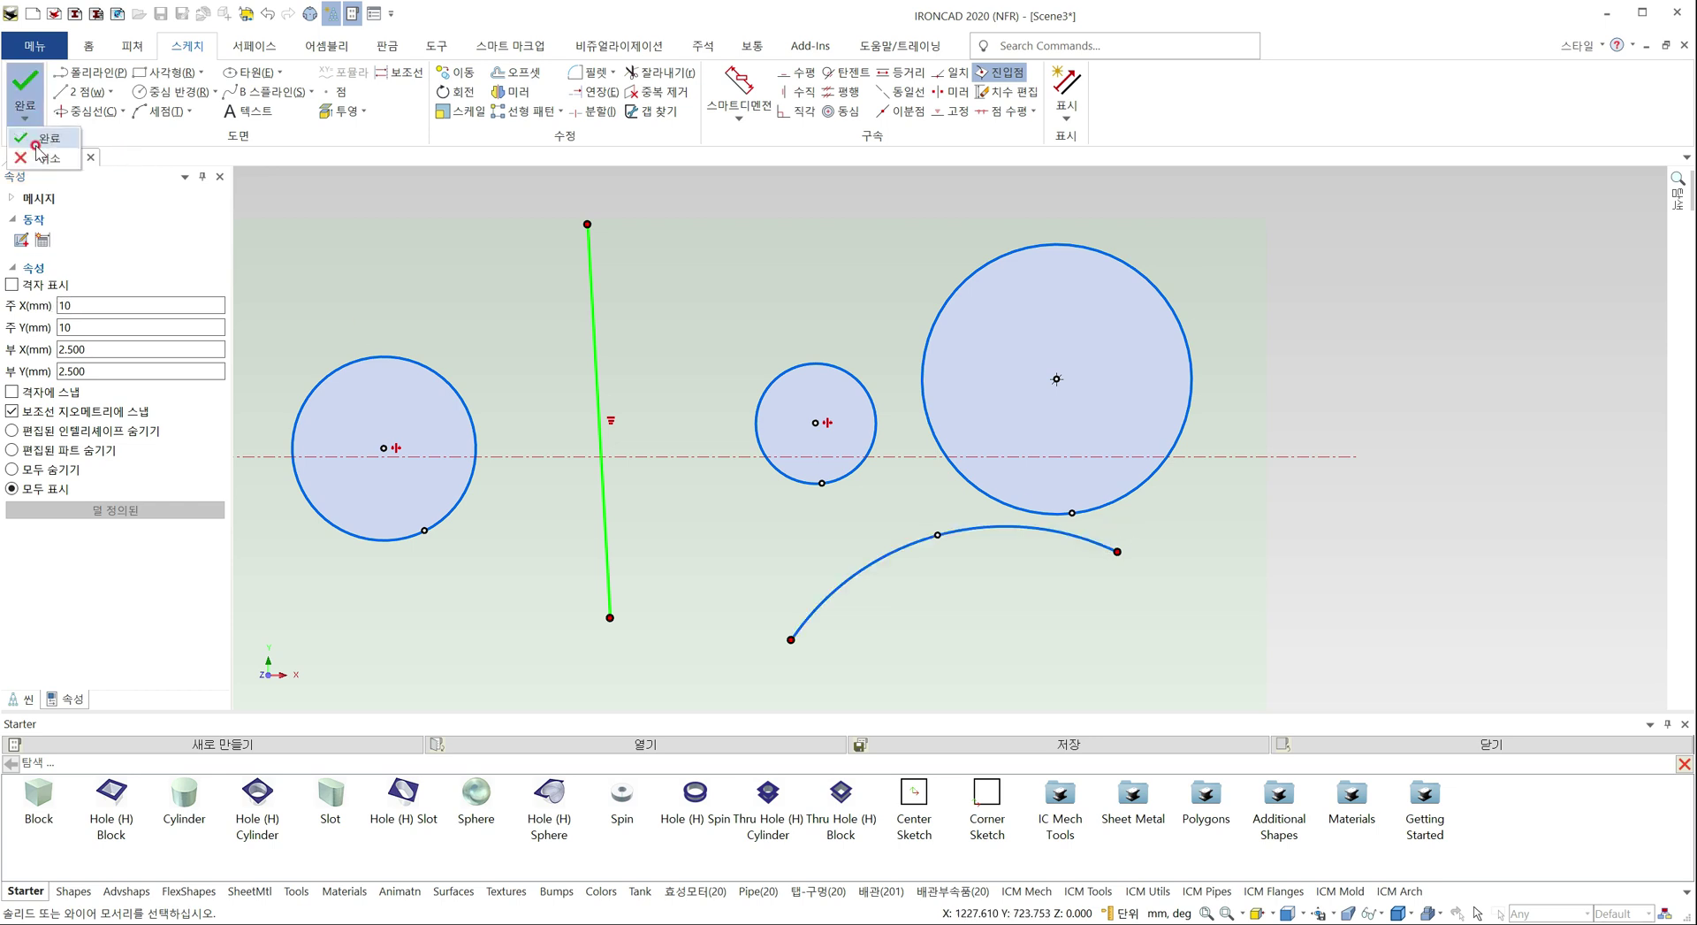
{"action": "left_click", "coordinate": [47, 159]}
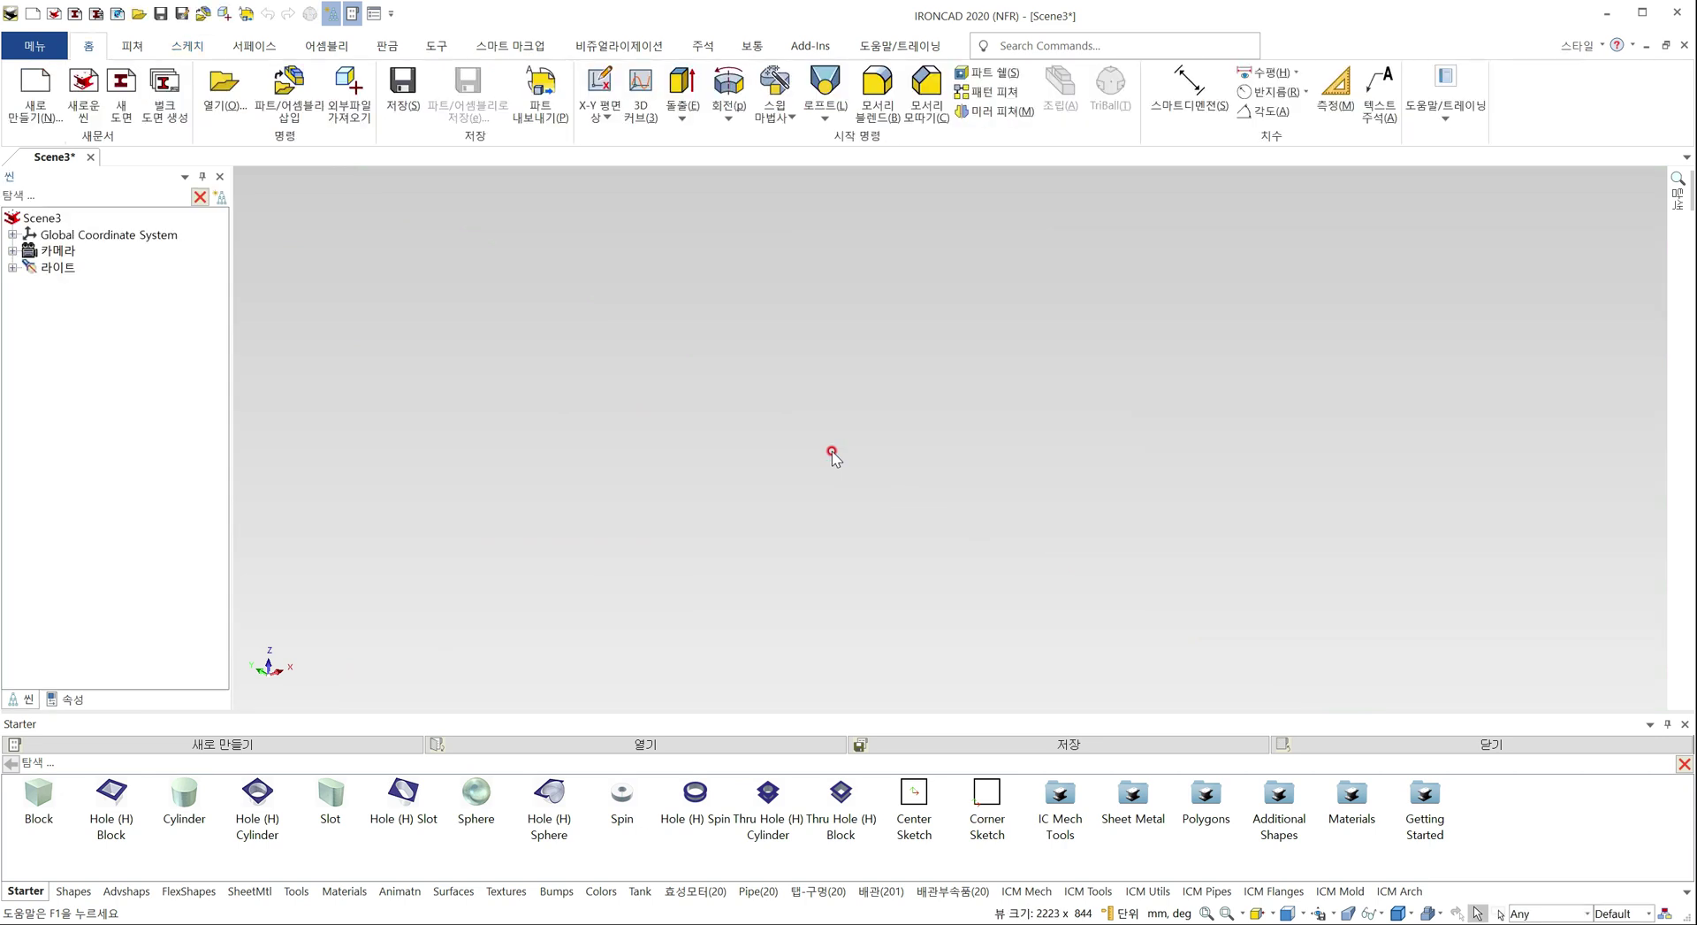
{"action": "left_click_drag", "start_coordinate": [184, 791], "coordinate": [970, 435]}
{"action": "scroll", "coordinate": [968, 432], "scroll_direction": "up", "scroll_amount": 5}
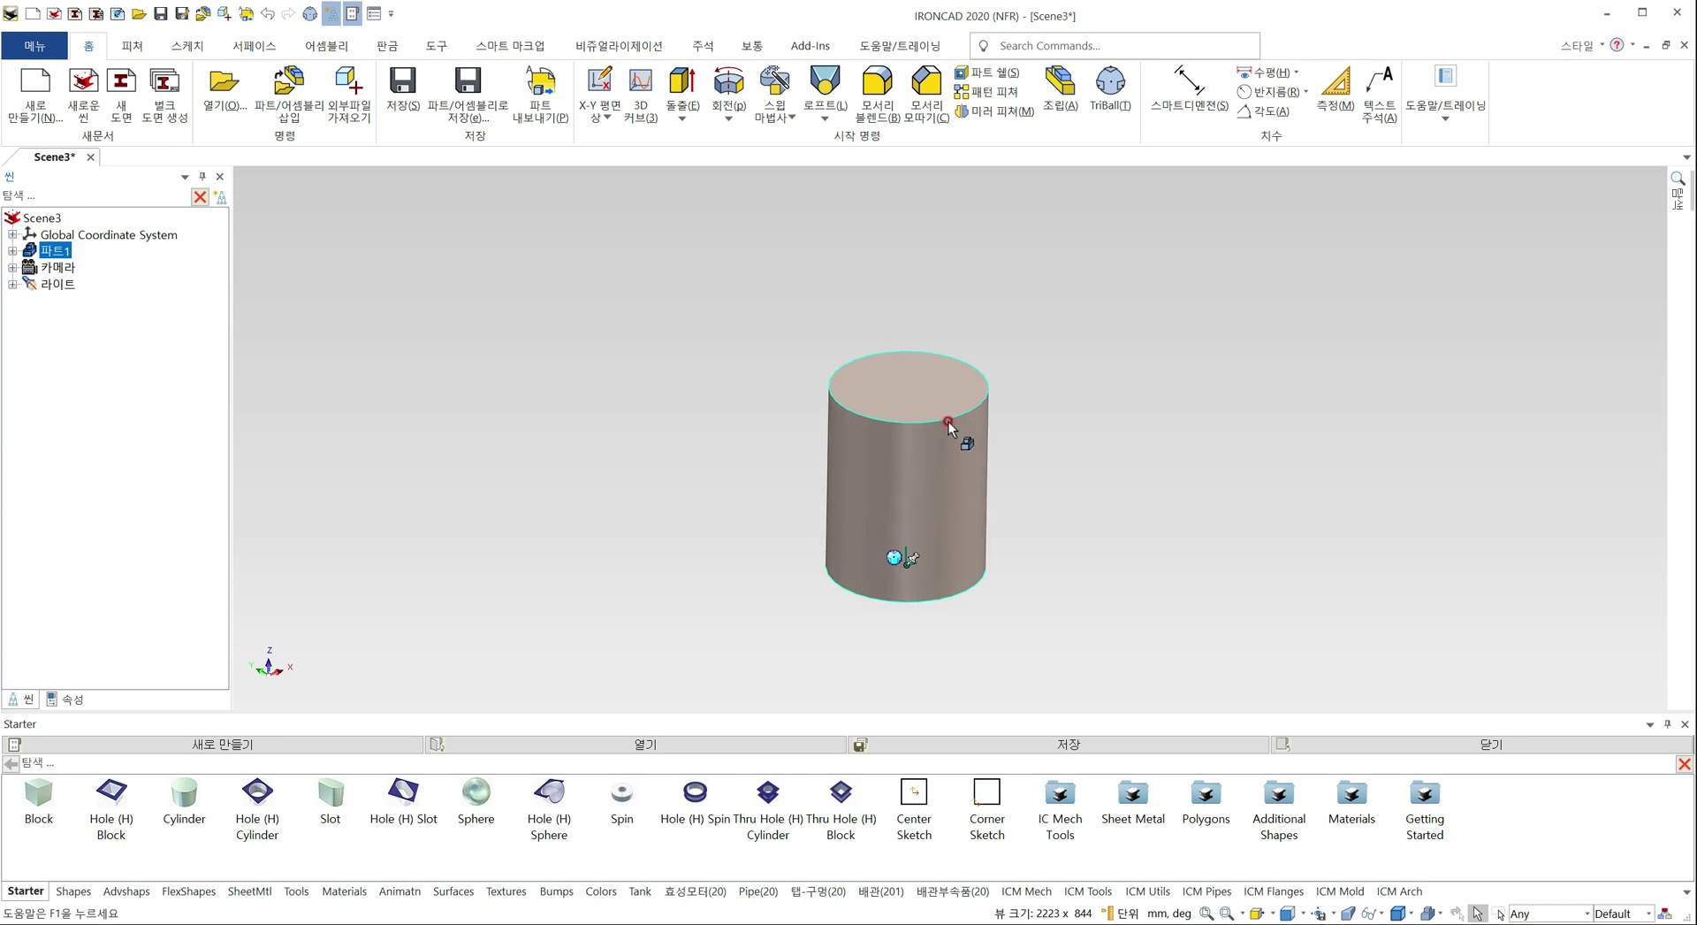
{"action": "middle_click_drag", "start_coordinate": [937, 408], "coordinate": [940, 443], "text": "shift"}
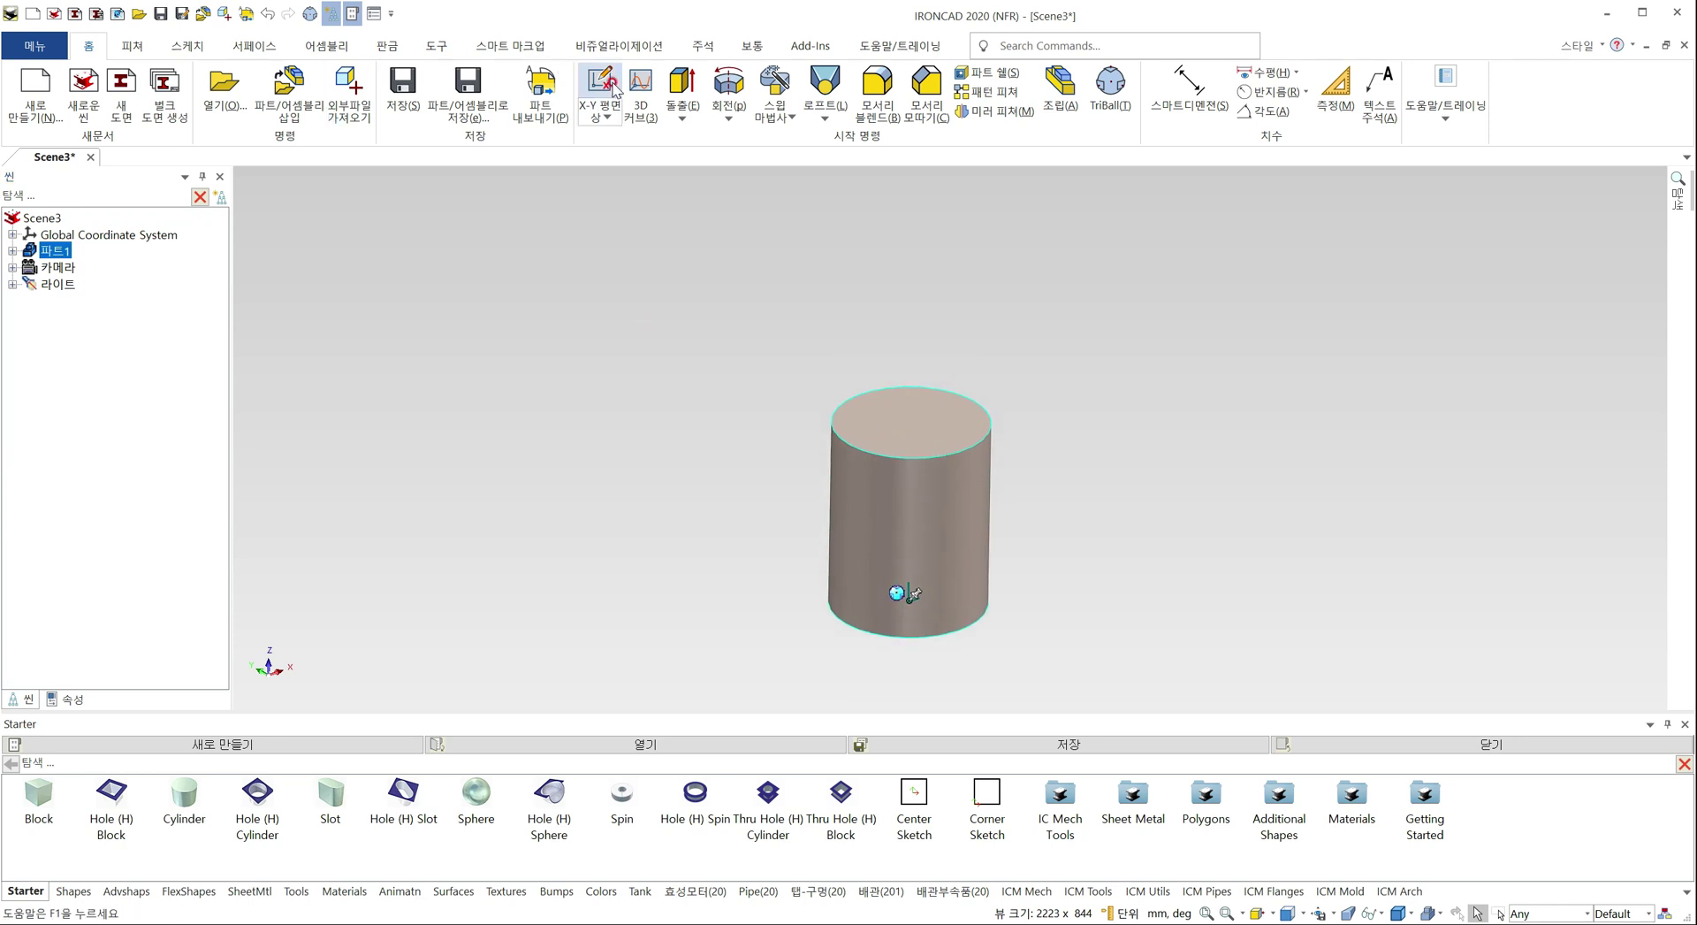
Start a new 2D sketch on the cylinder's flat upper face
{"action": "left_click", "coordinate": [606, 119]}
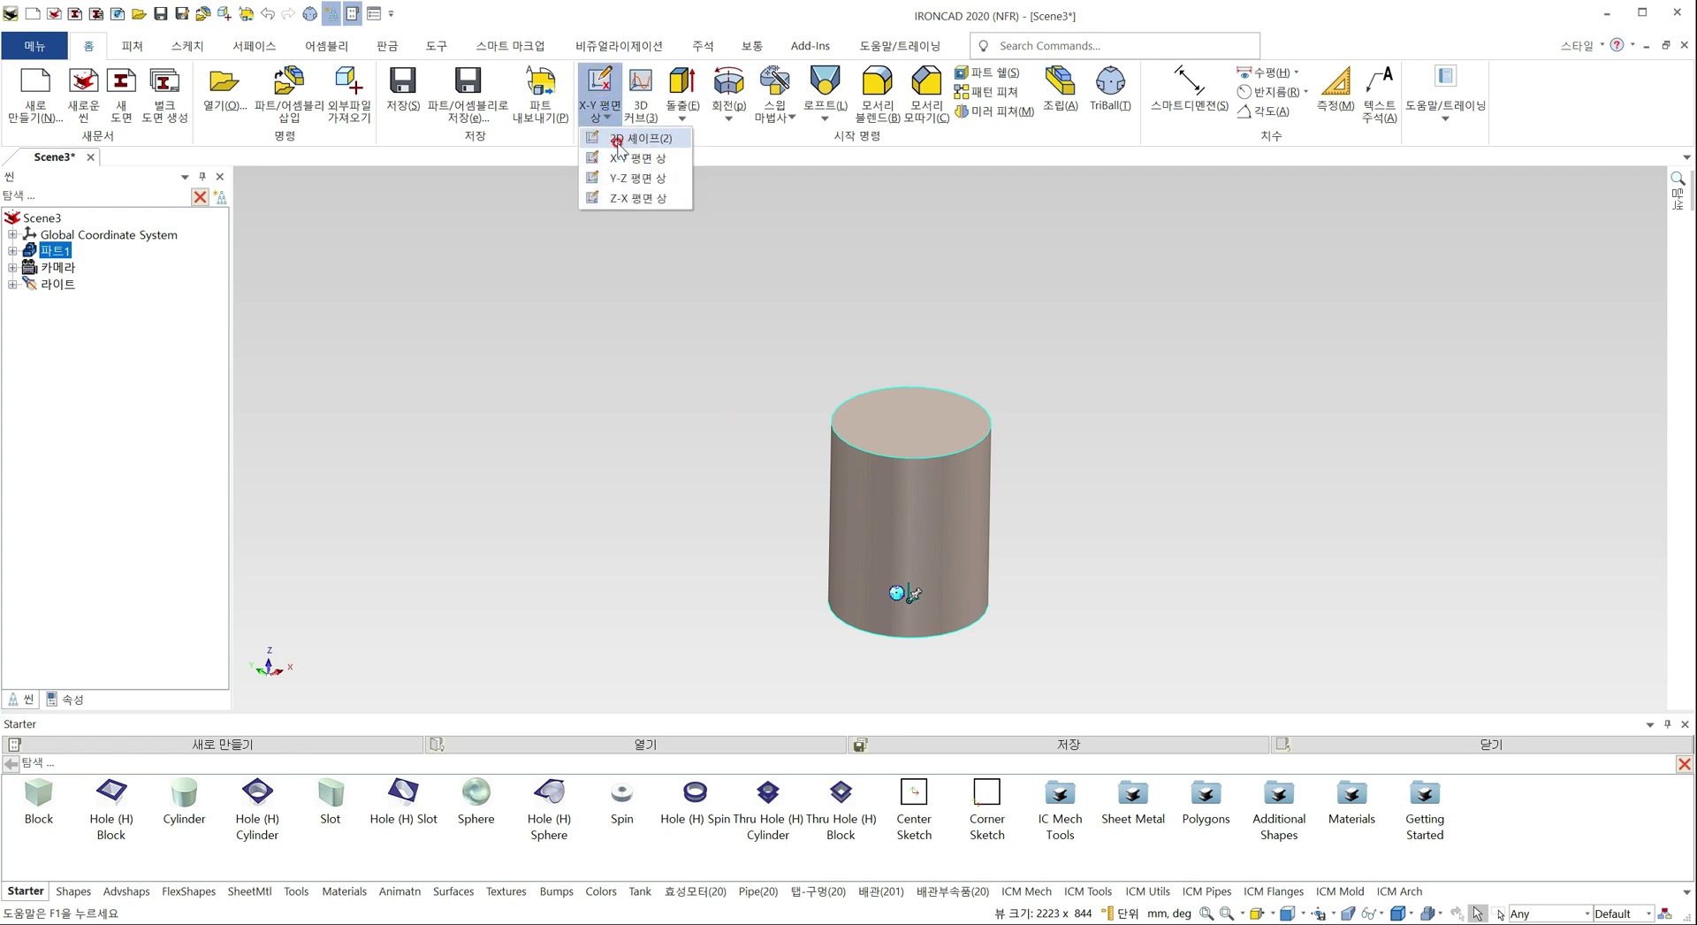
{"action": "left_click", "coordinate": [623, 159]}
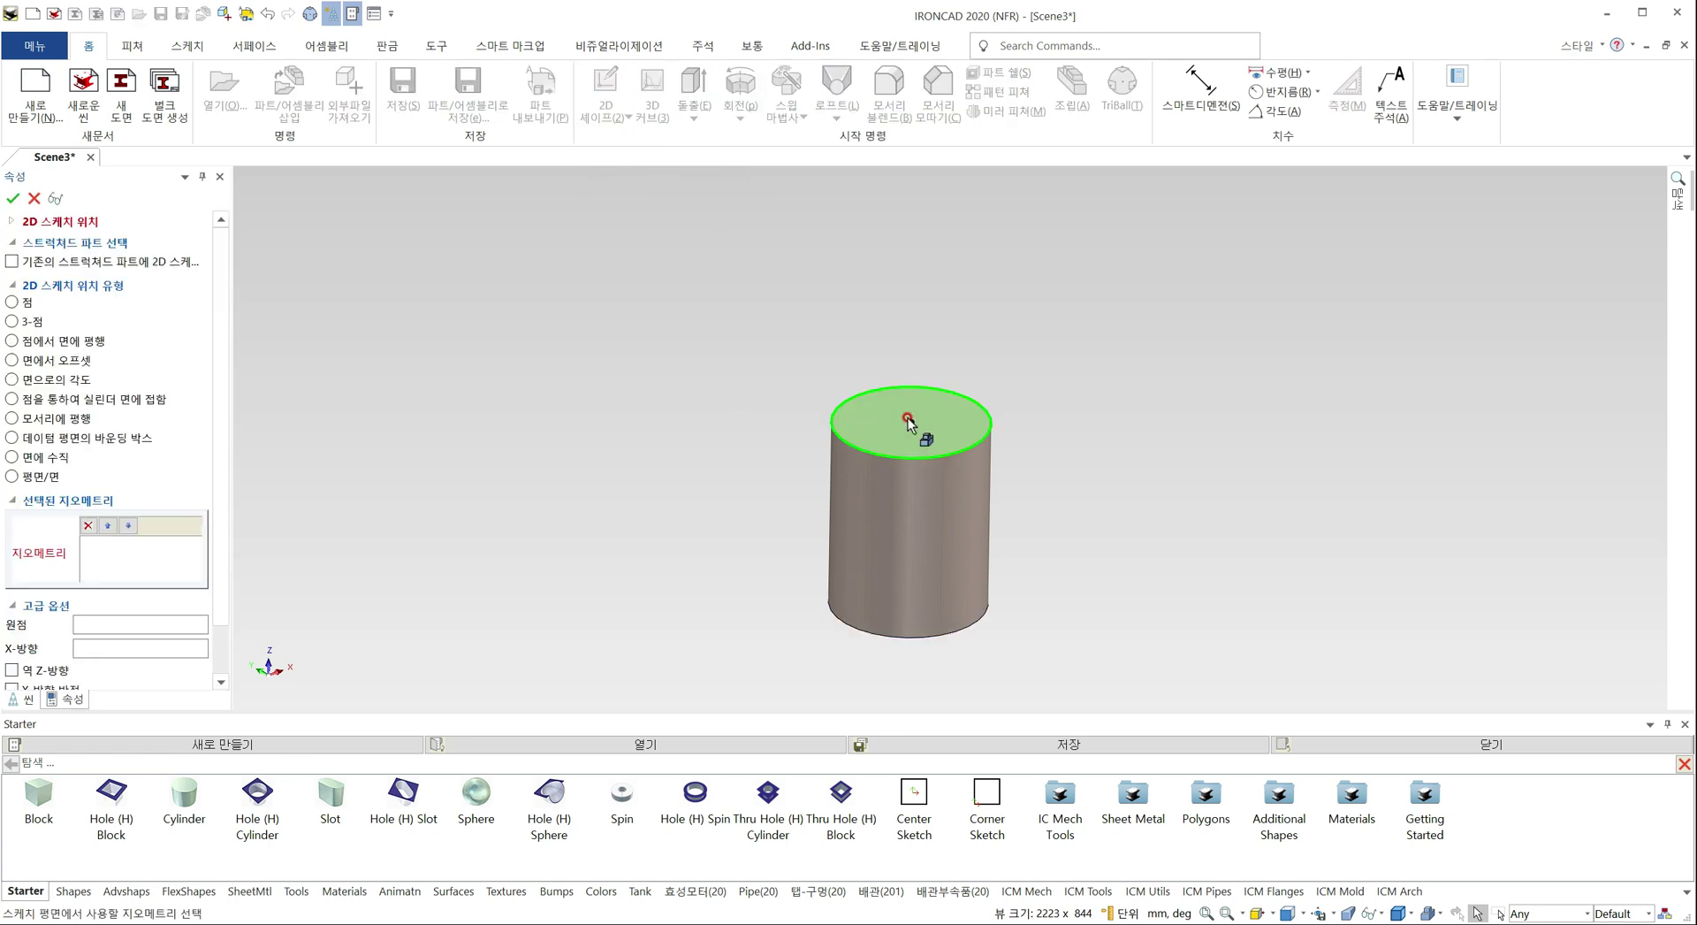
{"action": "left_click", "coordinate": [842, 473]}
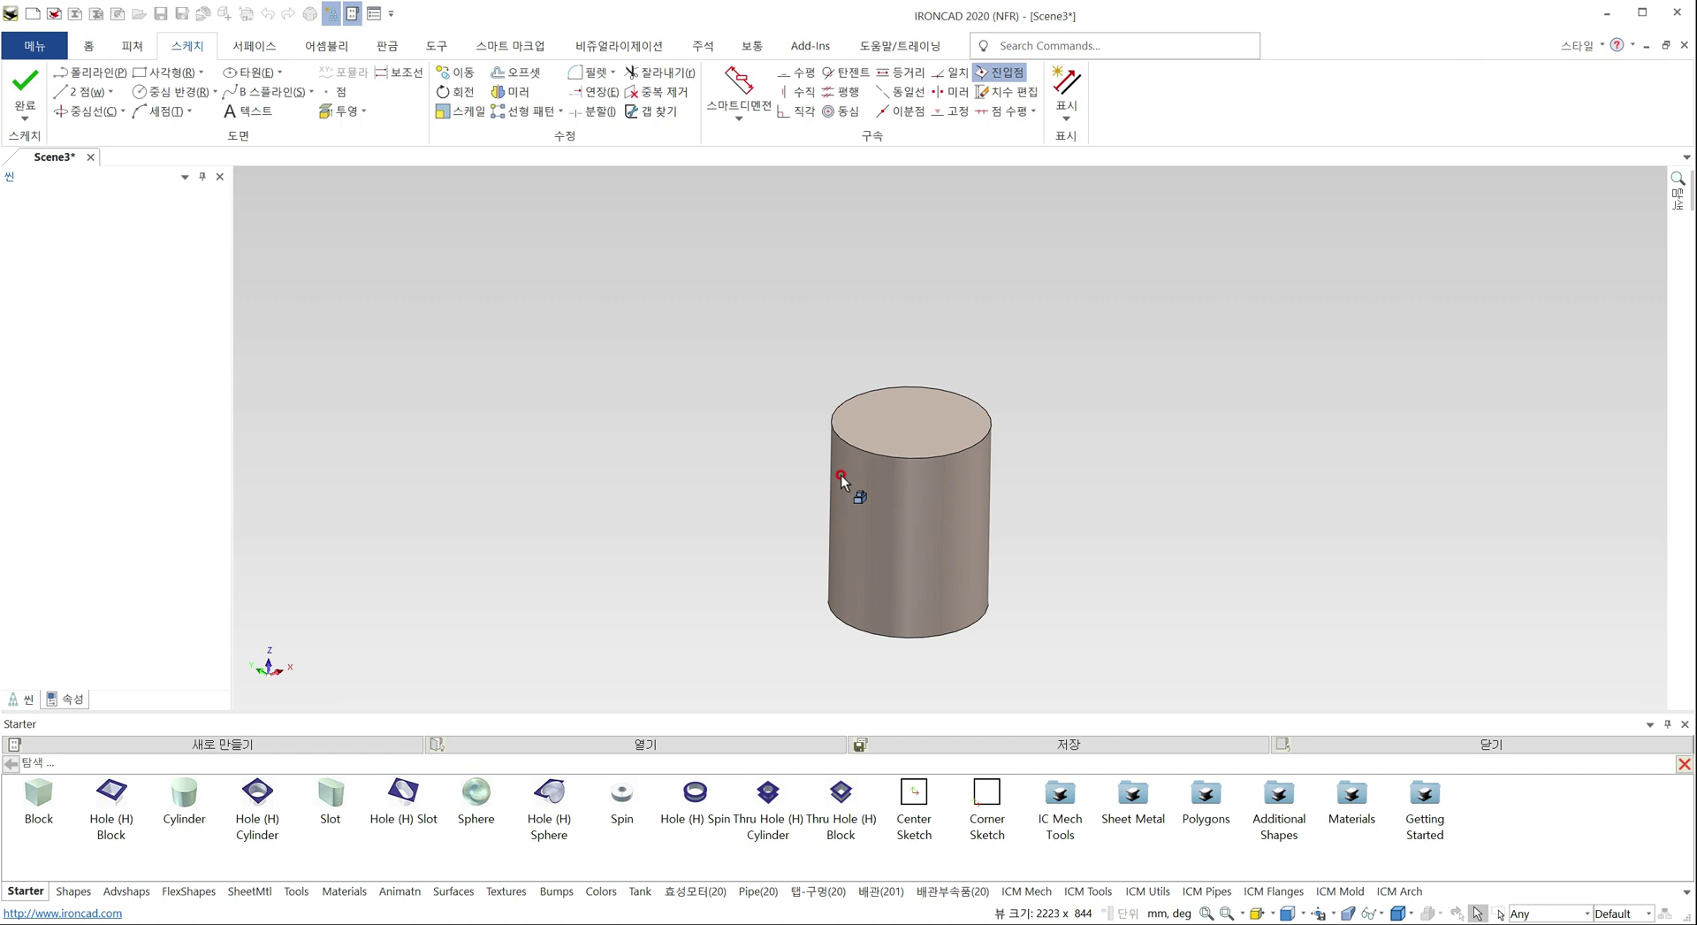
{"action": "scroll", "coordinate": [956, 458], "scroll_direction": "up", "scroll_amount": 3}
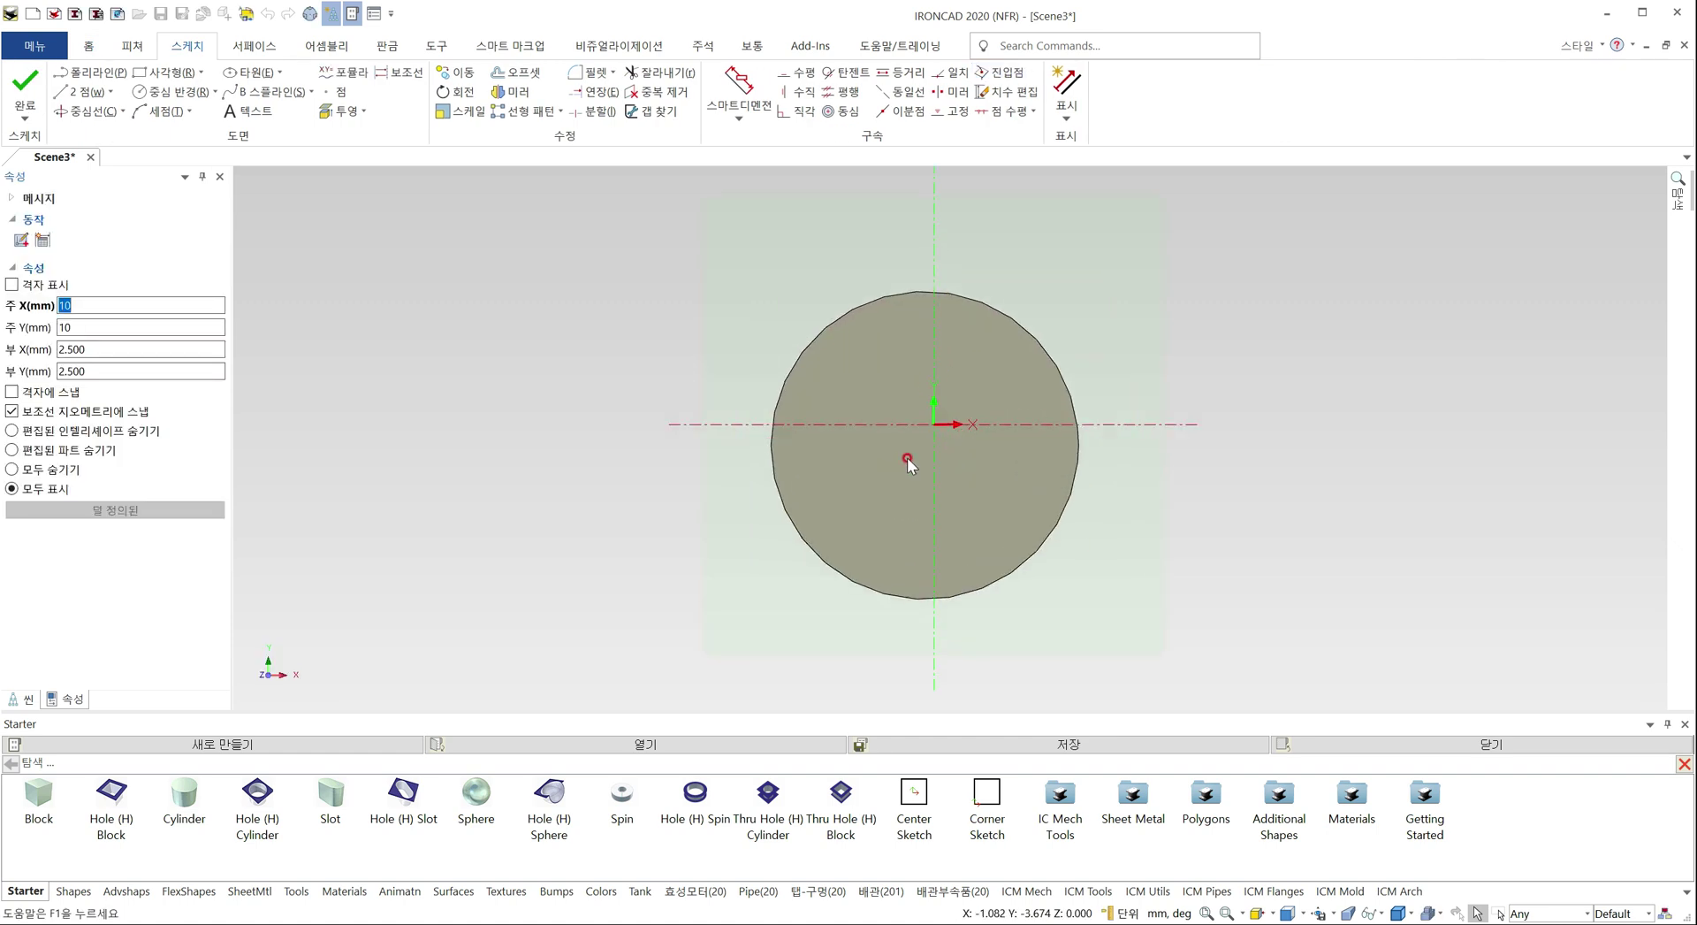
{"action": "middle_click_drag", "start_coordinate": [910, 463], "coordinate": [996, 428]}
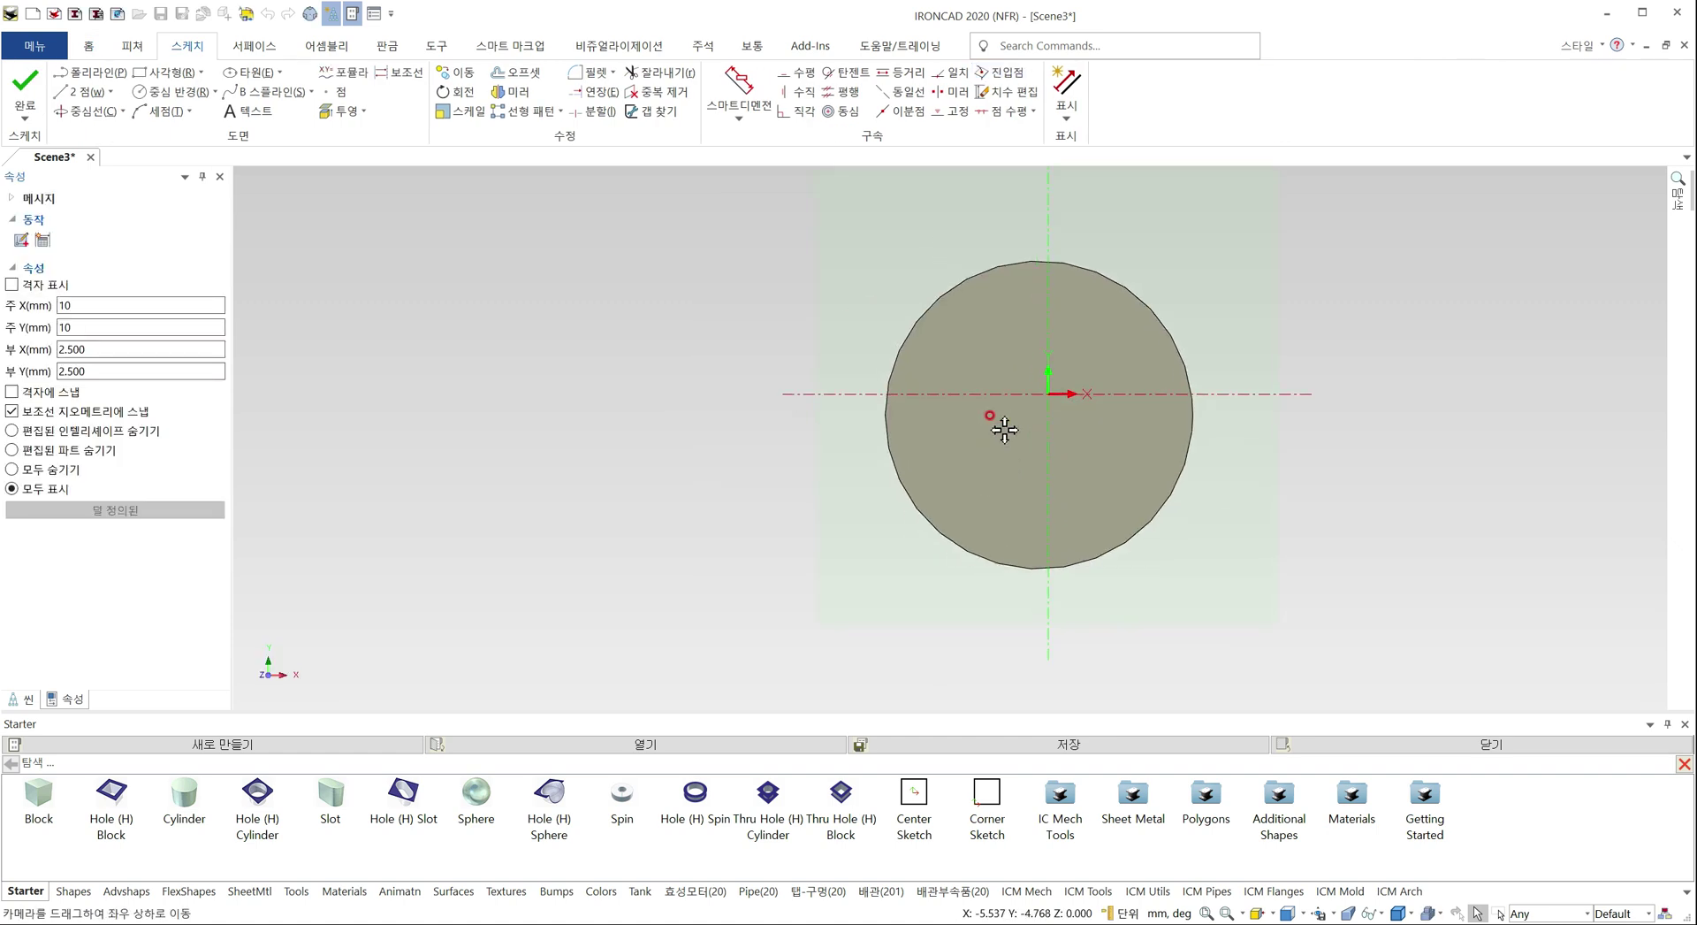
Sketch a center-radius circle of about 16.8 mm radius overlapping the cylinder's face, centered slightly left of the sketch origin
{"action": "left_click", "coordinate": [172, 92]}
{"action": "left_click", "coordinate": [987, 409]}
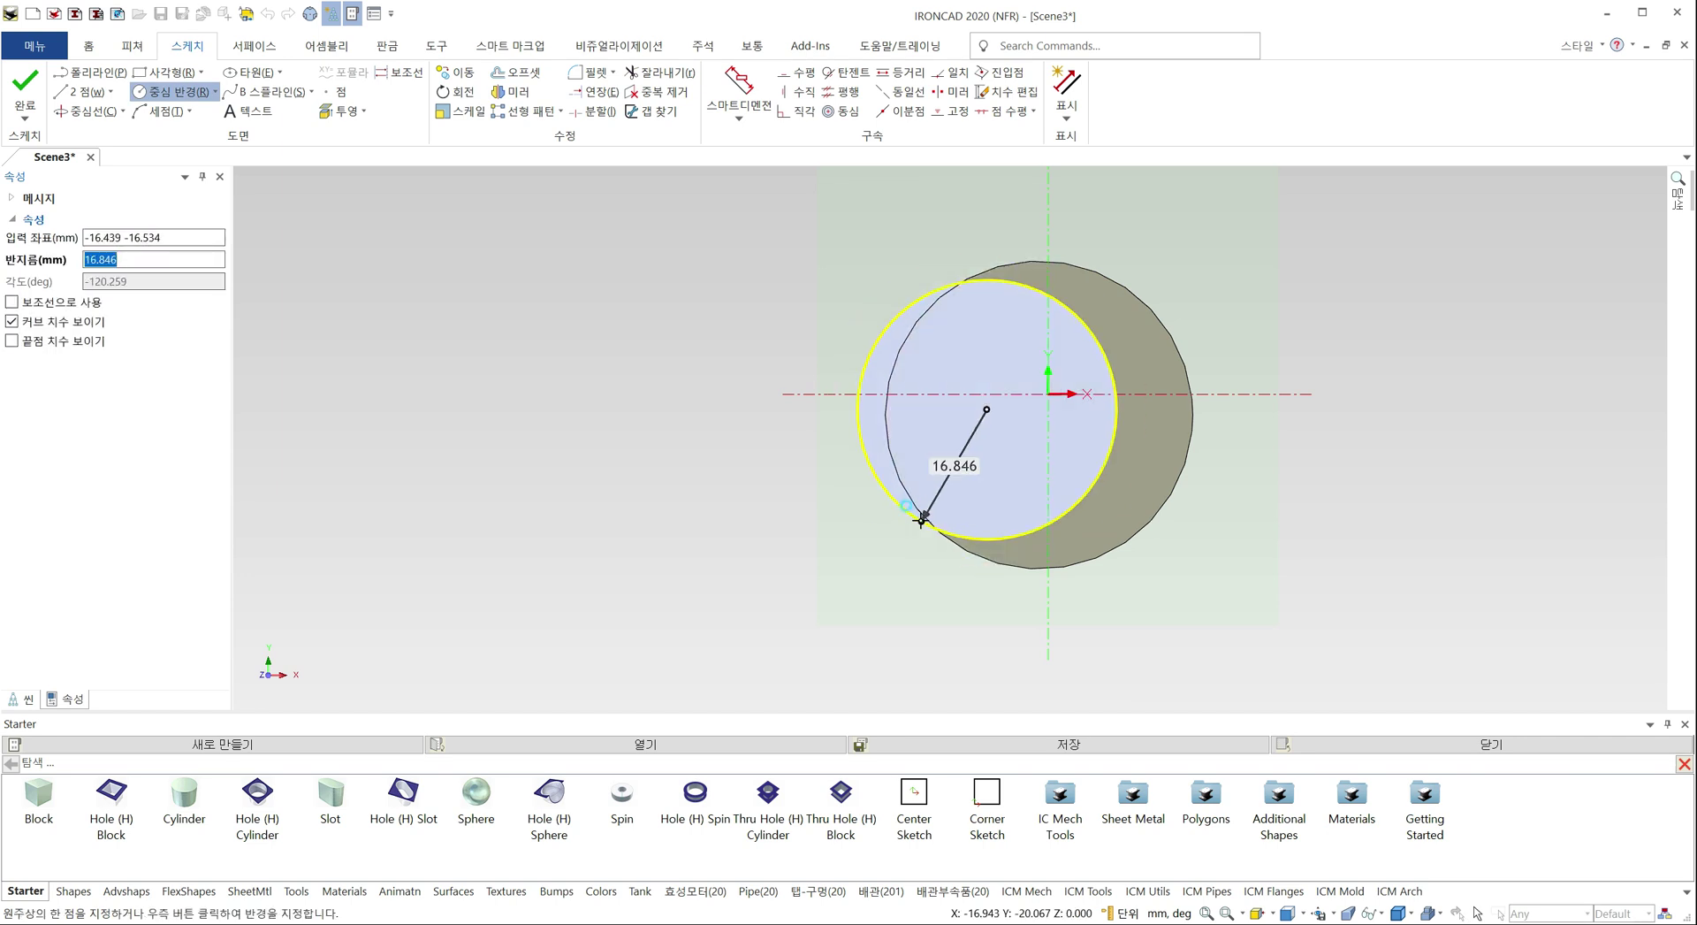
{"action": "left_click", "coordinate": [922, 520]}
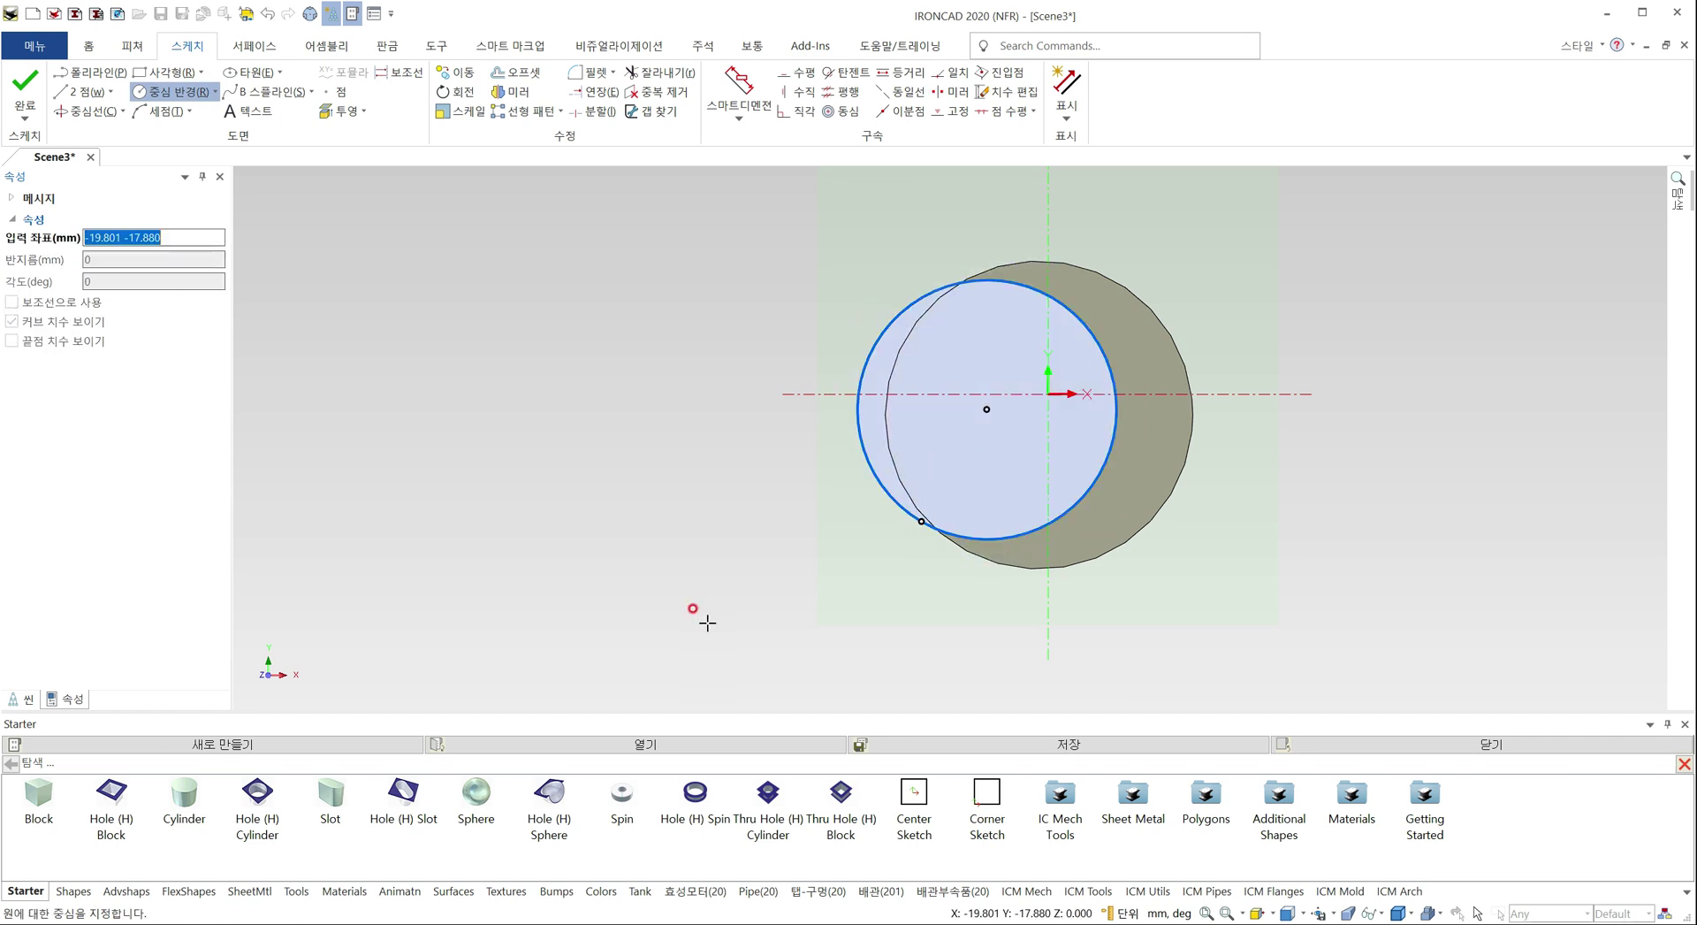
{"action": "key", "text": "Escape"}
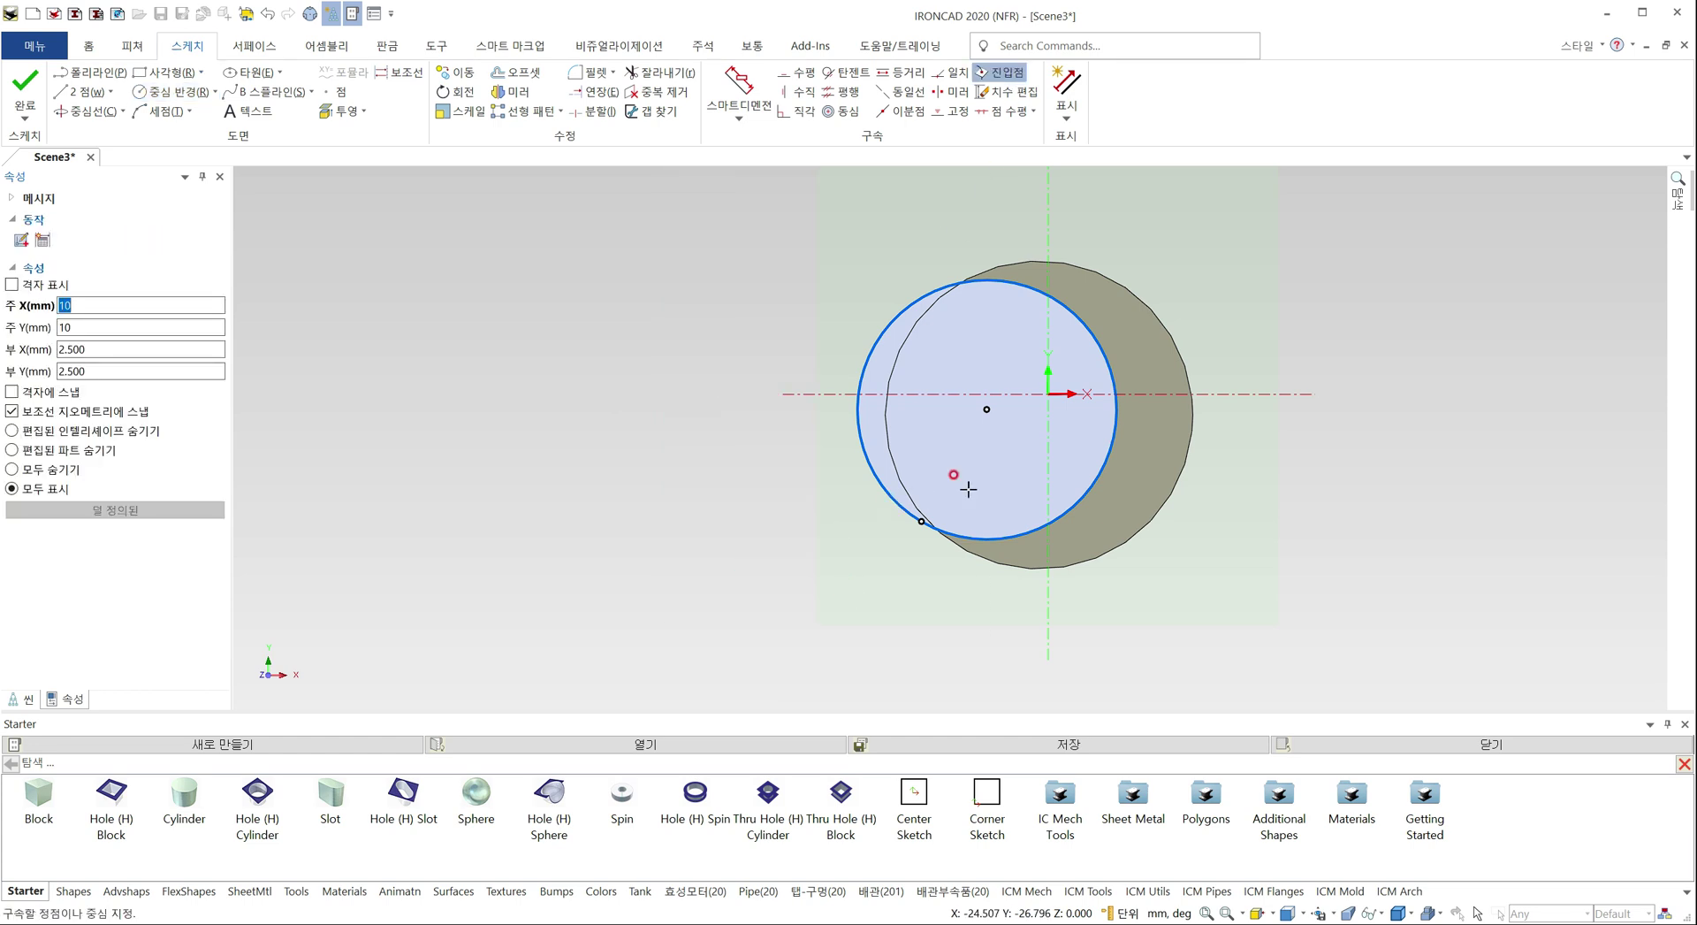
Apply a pierce point constraint between the circle's center and the cylinder's circular edge, and finish the sketch
{"action": "left_click", "coordinate": [985, 409]}
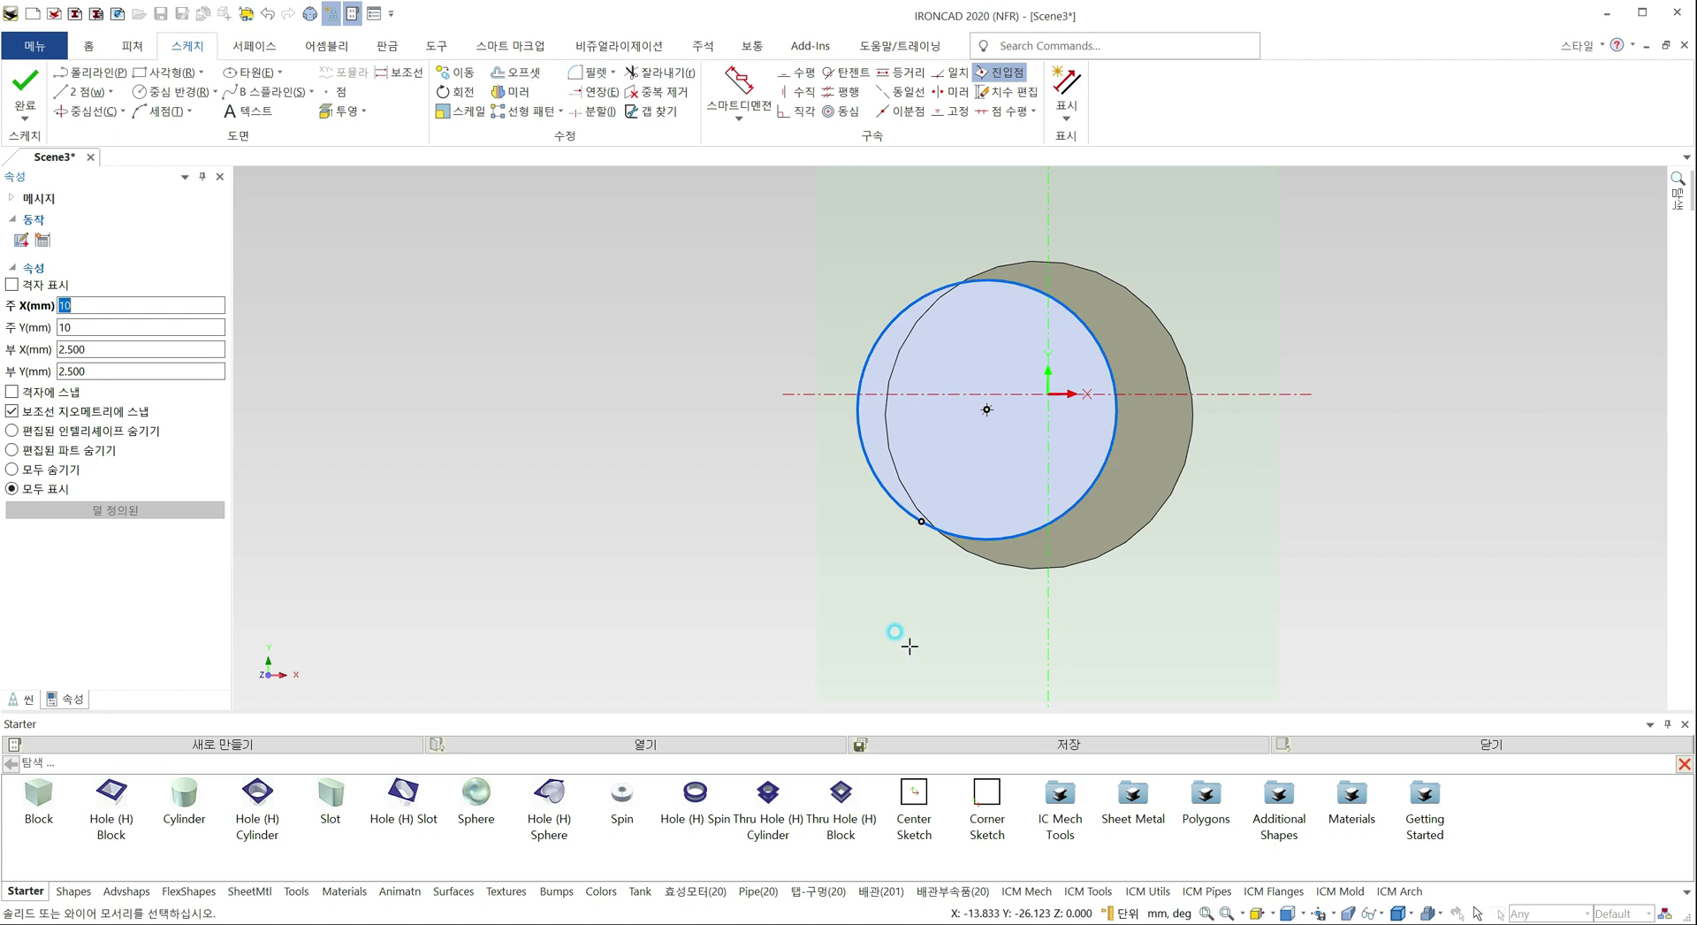
{"action": "left_click", "coordinate": [1163, 500]}
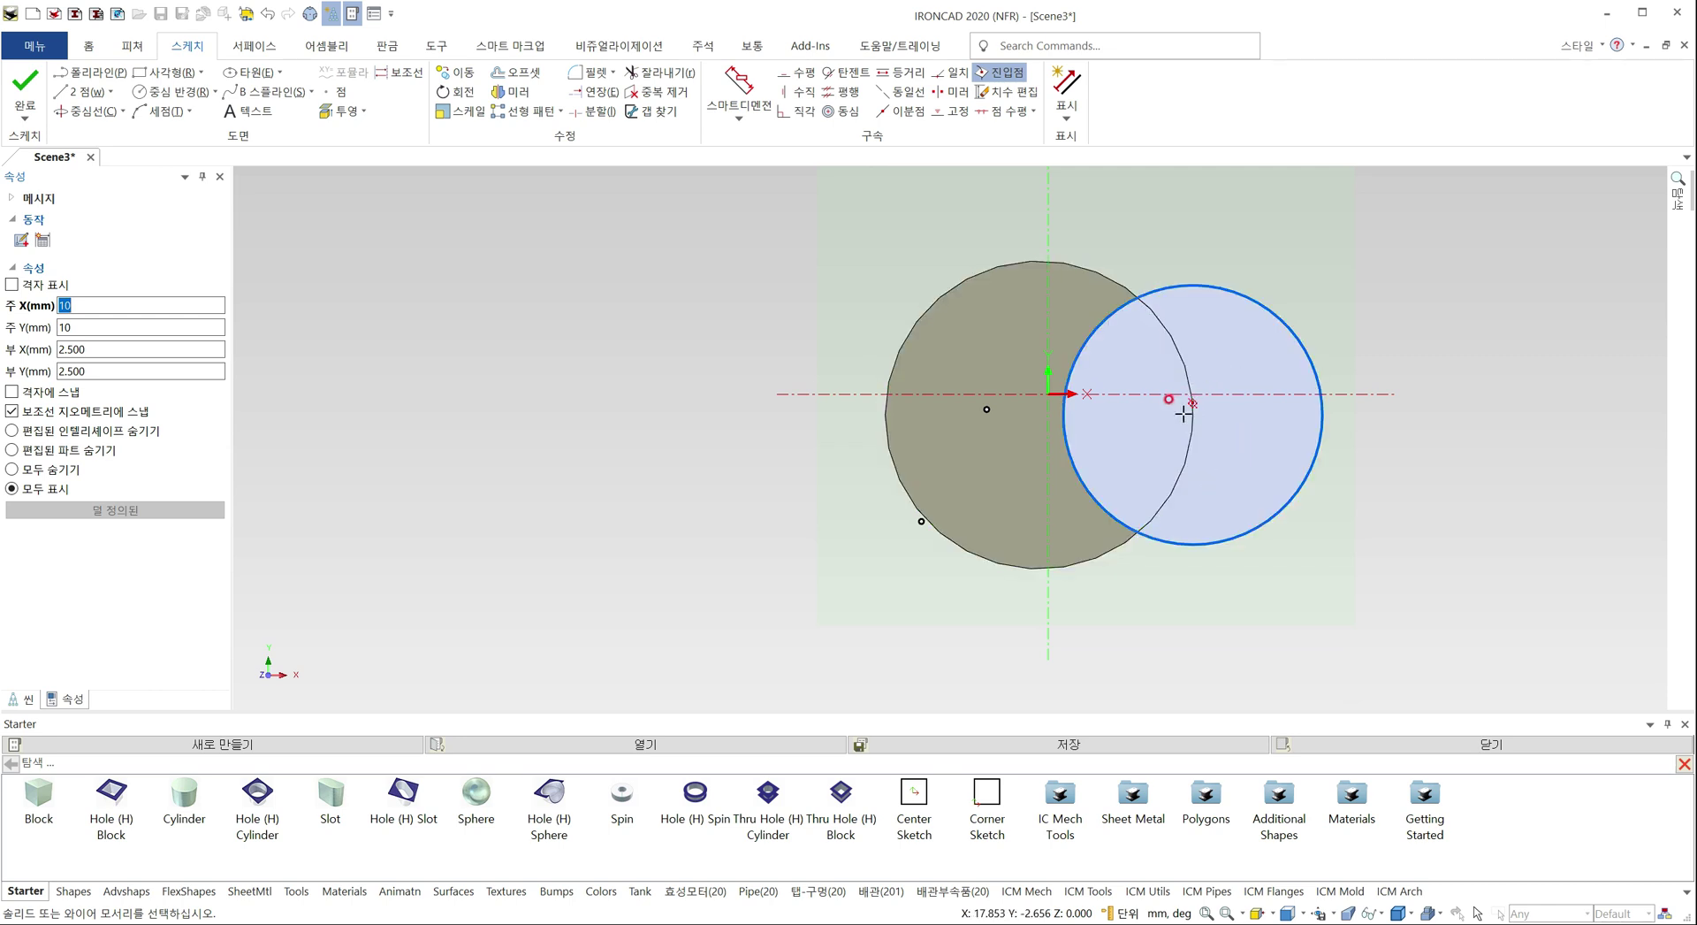
{"action": "left_click", "coordinate": [19, 84]}
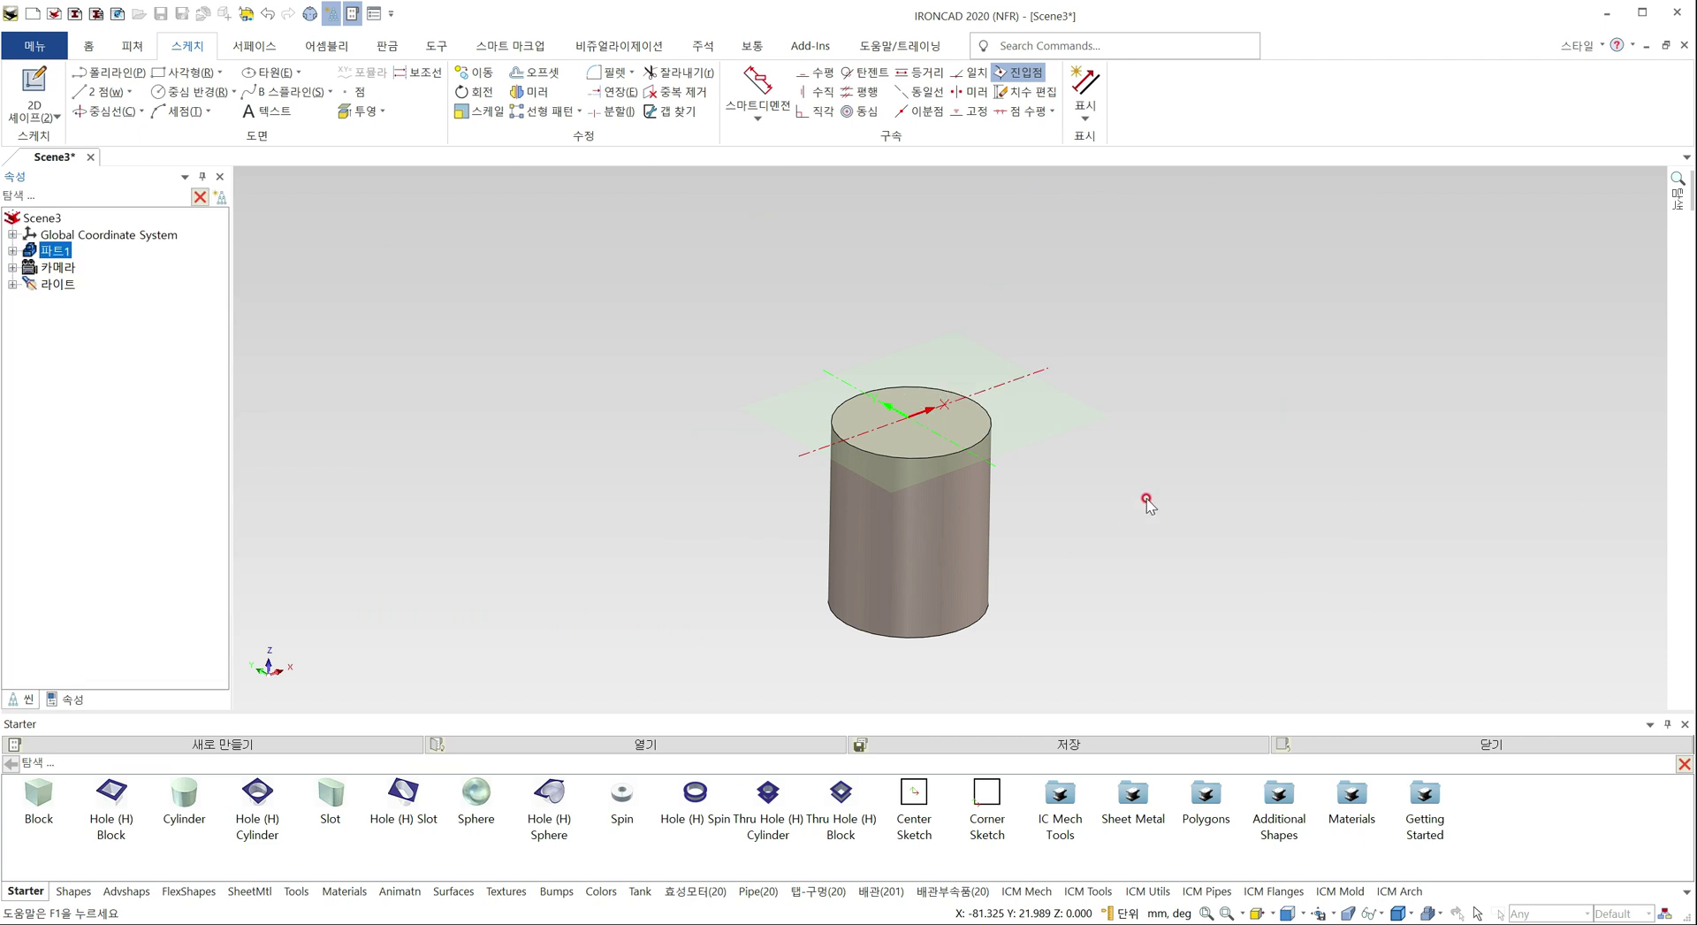
Resize the cylinder with its sizing handles to a diameter of about 75 mm, and shrink it to about 26 mm
{"action": "left_click", "coordinate": [929, 545]}
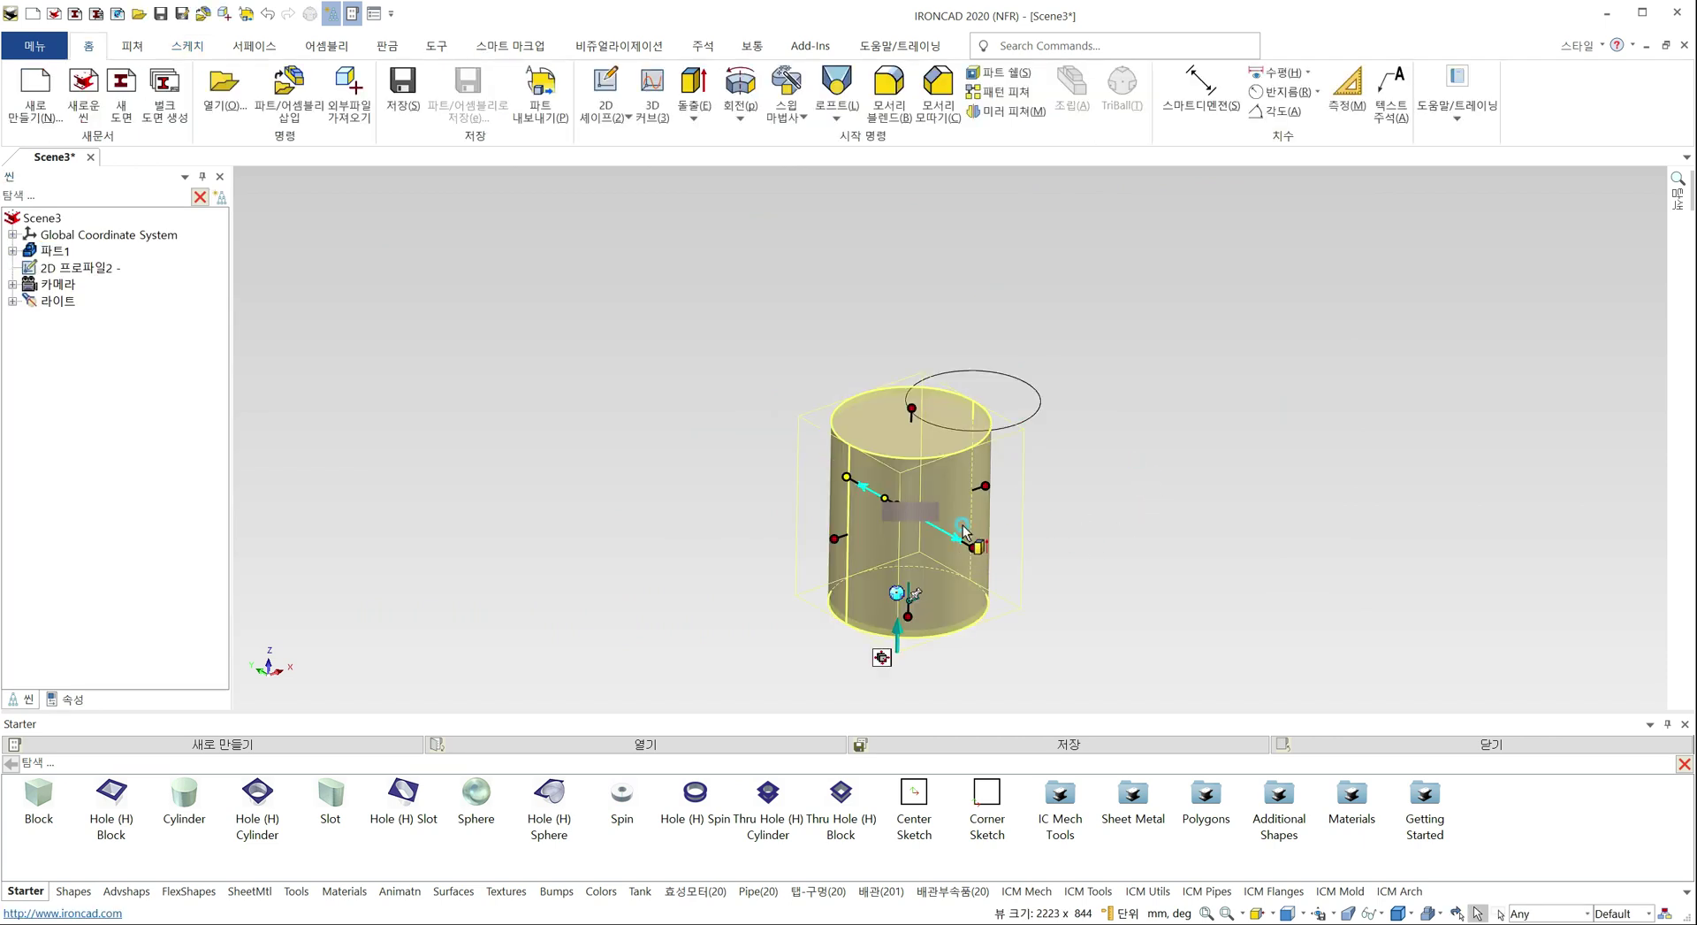
{"action": "left_click_drag", "start_coordinate": [1049, 491], "coordinate": [1095, 616]}
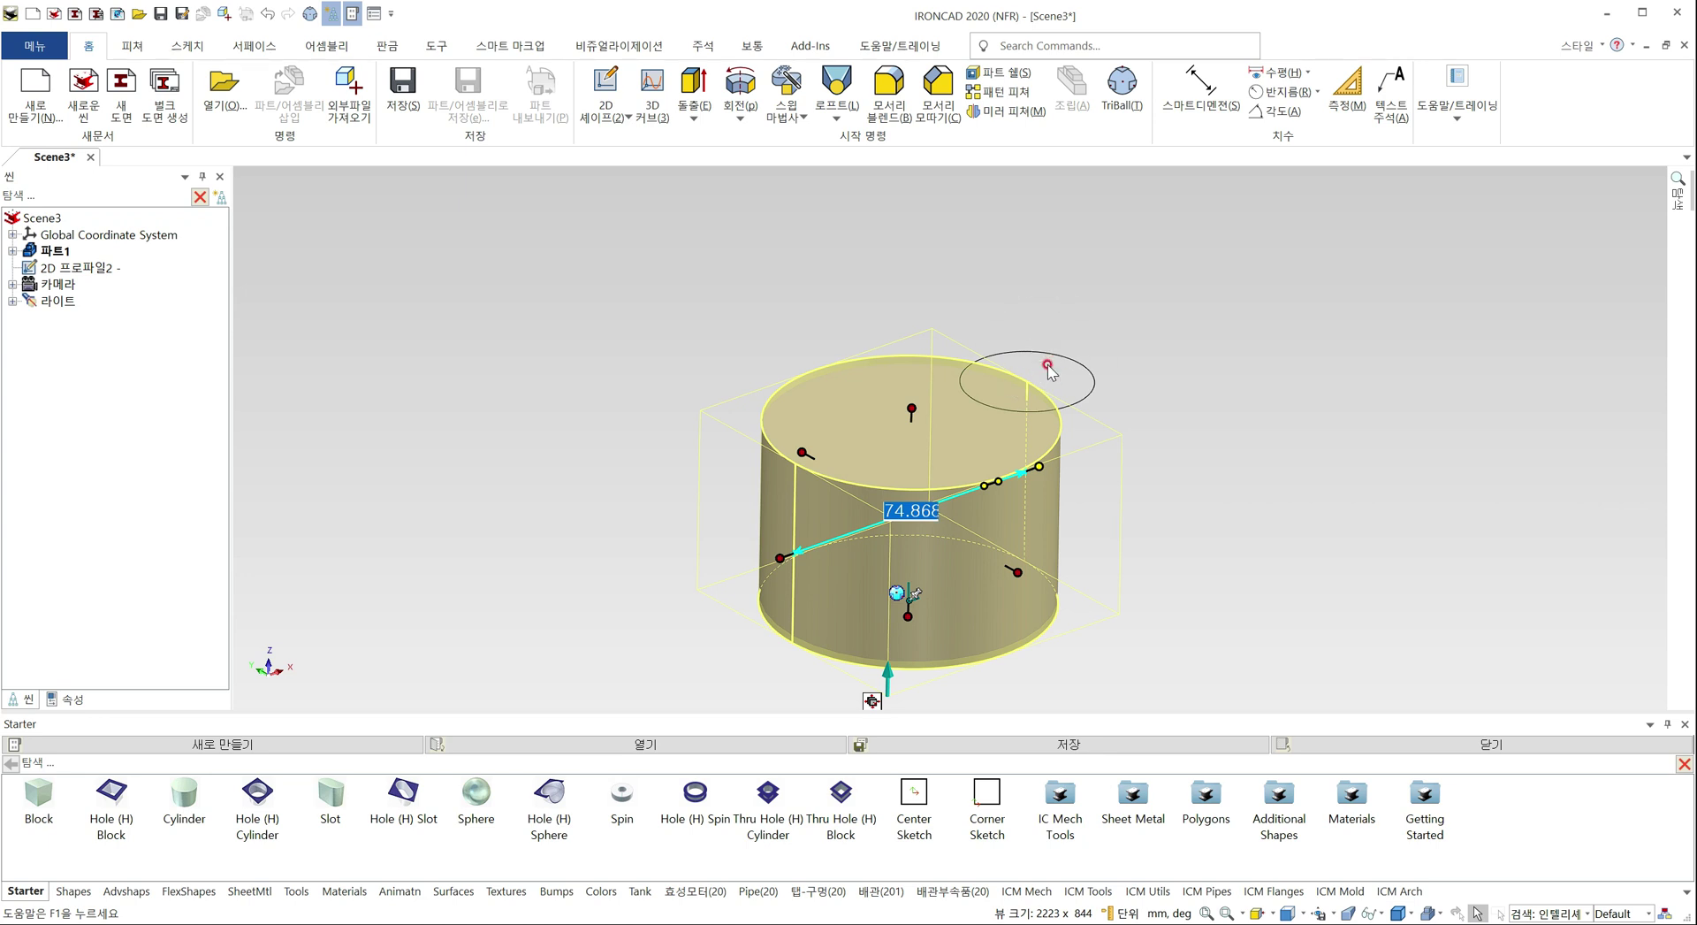
{"action": "left_click_drag", "start_coordinate": [1048, 460], "coordinate": [917, 669]}
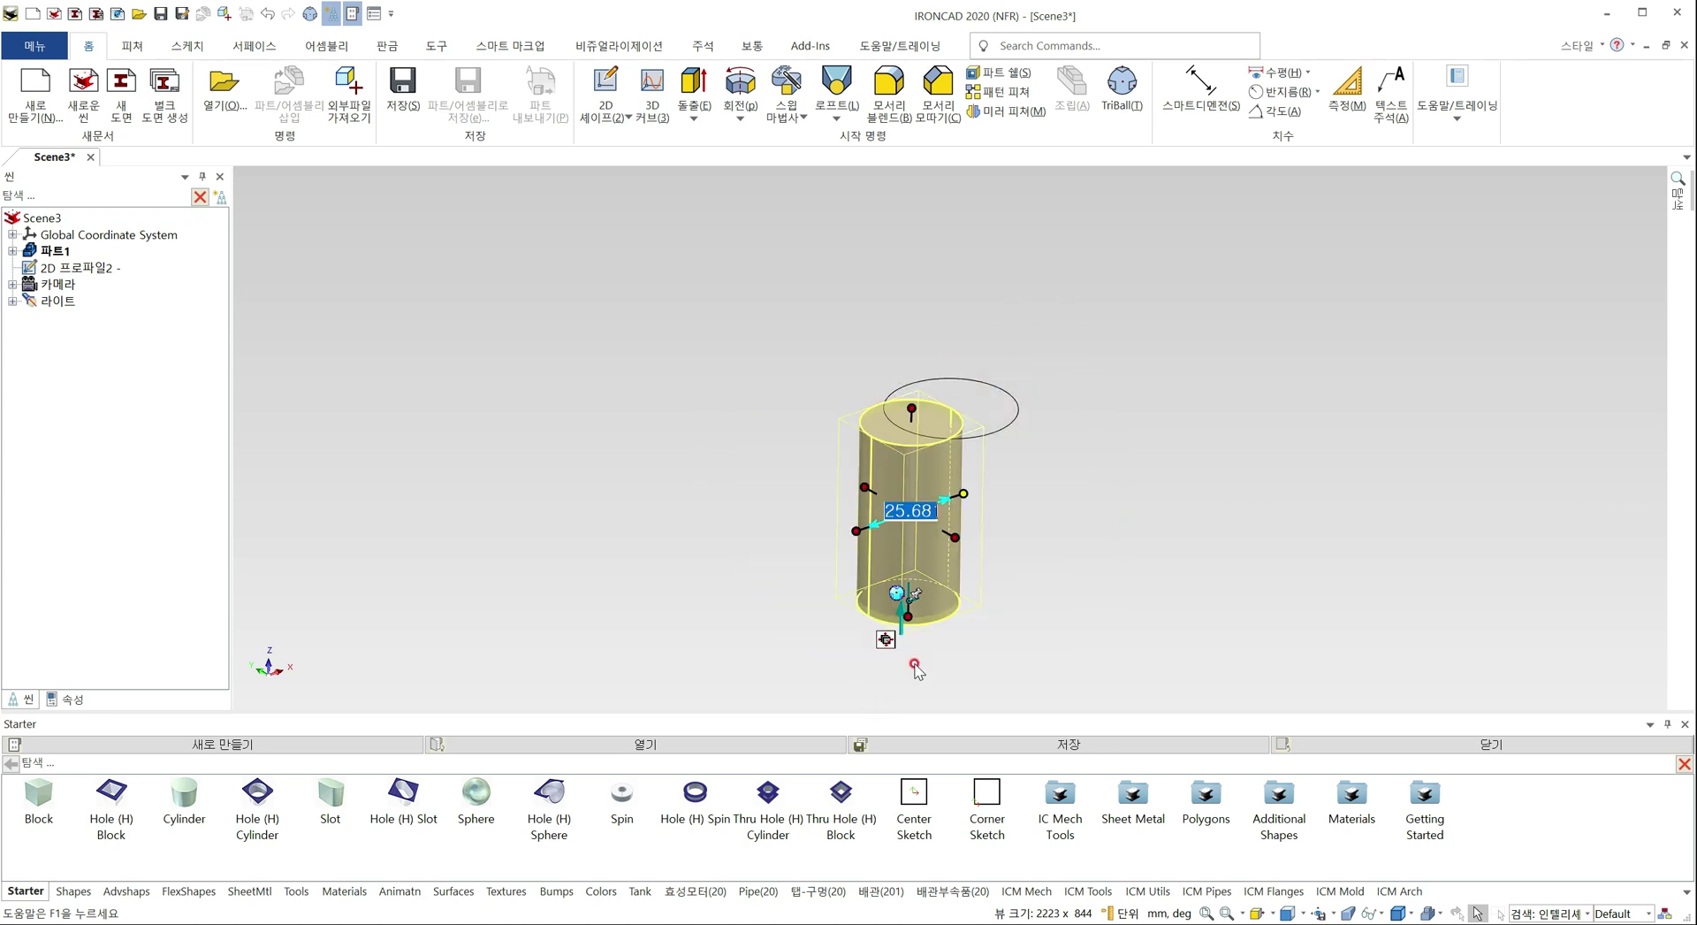
{"action": "left_click", "coordinate": [716, 466]}
Move the cylinder within its horizontal plane using the TriBall, testing whether the constrained circle follows
{"action": "left_click", "coordinate": [904, 544]}
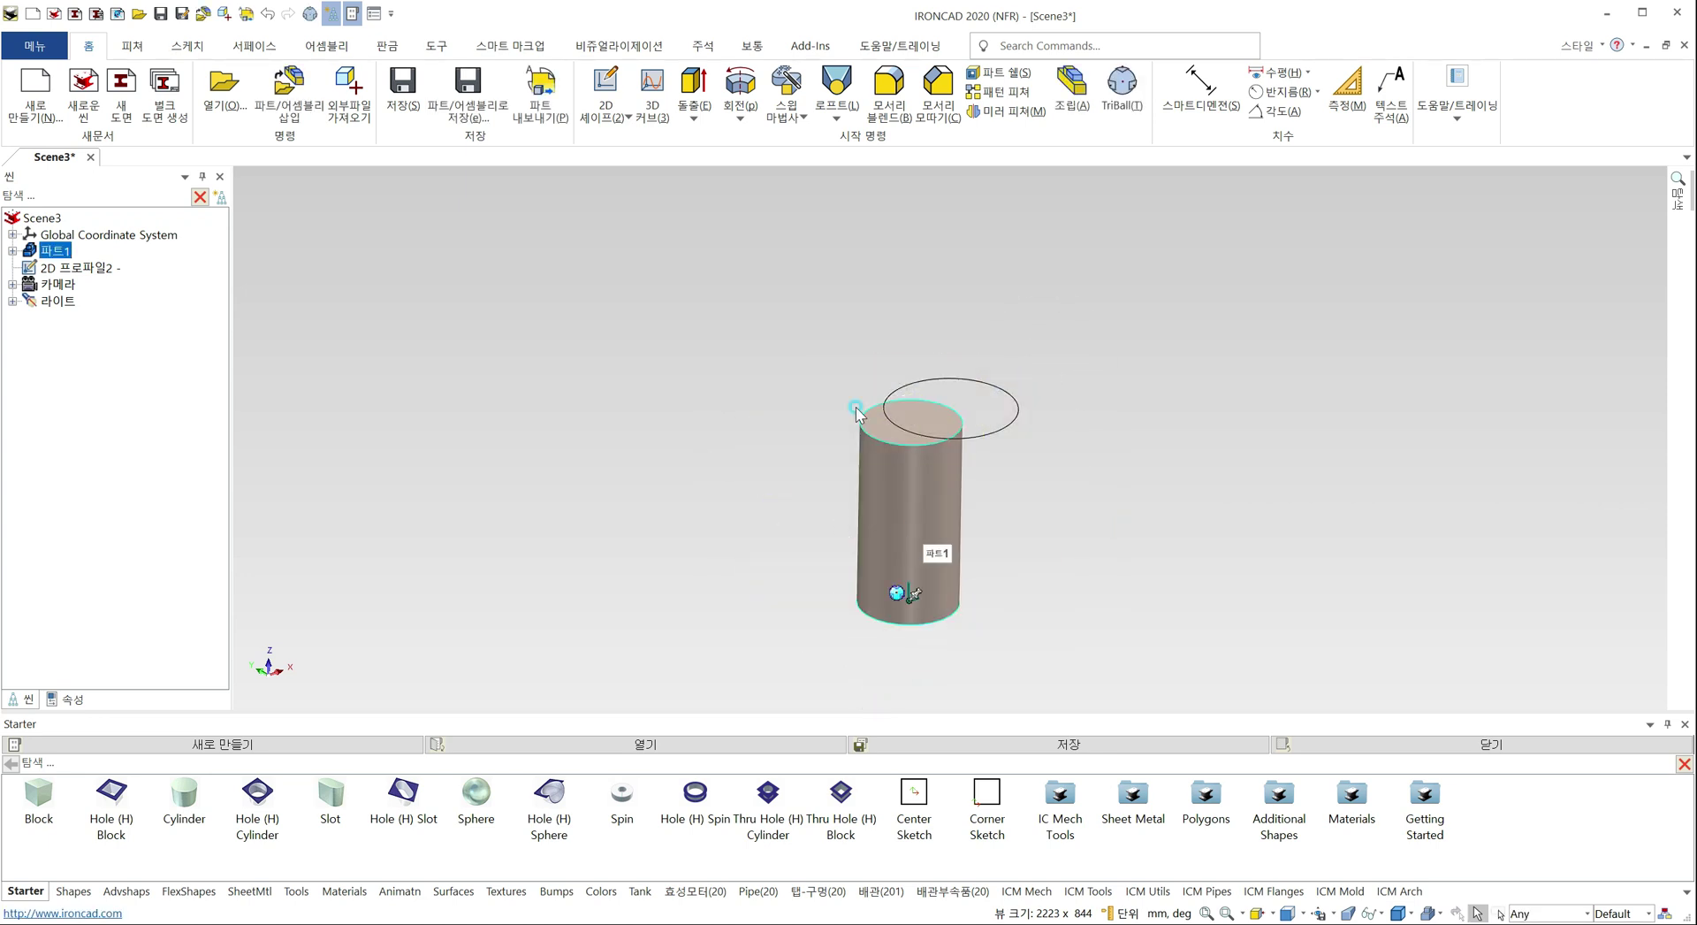
{"action": "left_click", "coordinate": [1122, 87]}
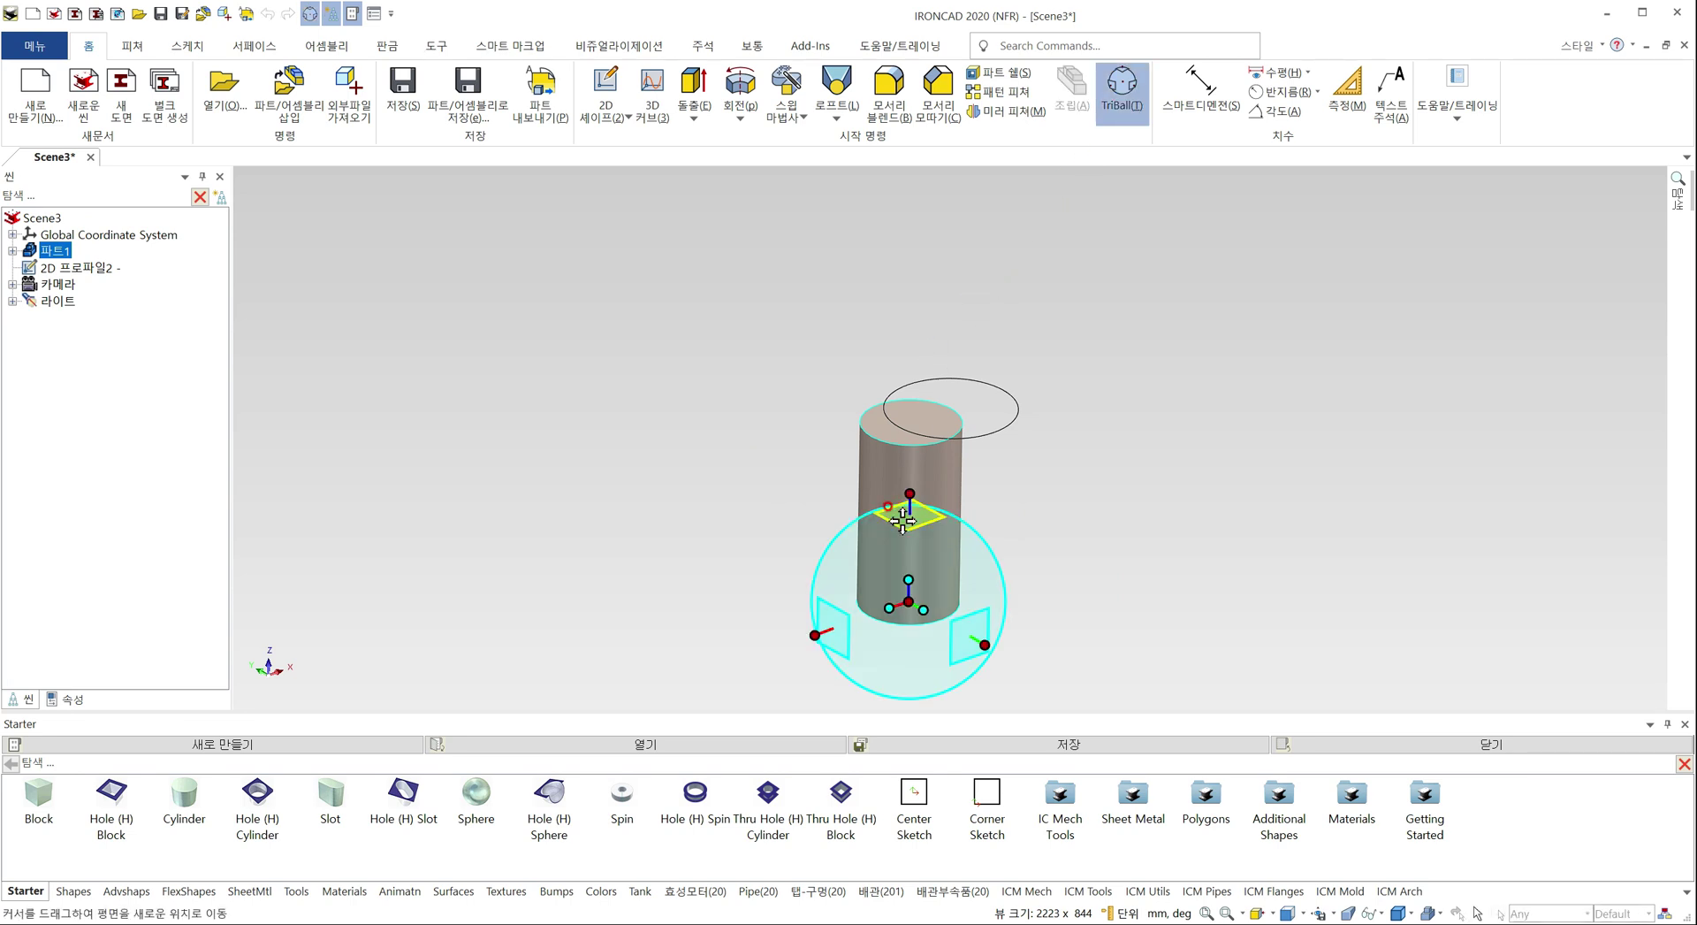
{"action": "left_click_drag", "start_coordinate": [680, 484], "coordinate": [893, 523]}
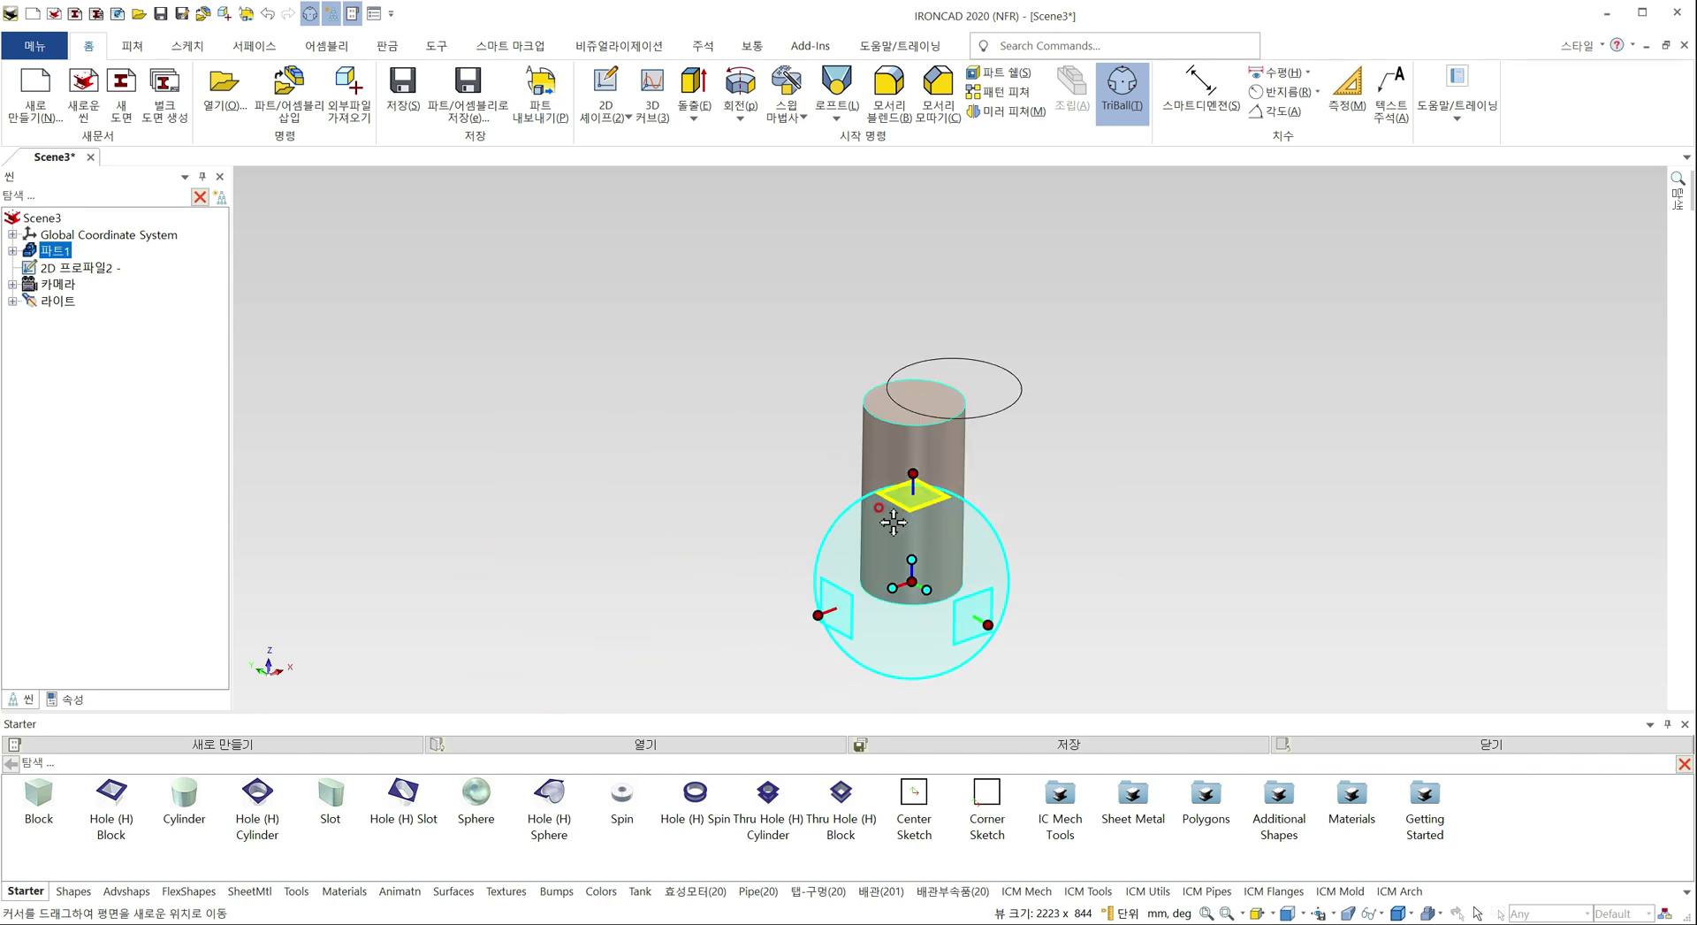
{"action": "left_click", "coordinate": [822, 523]}
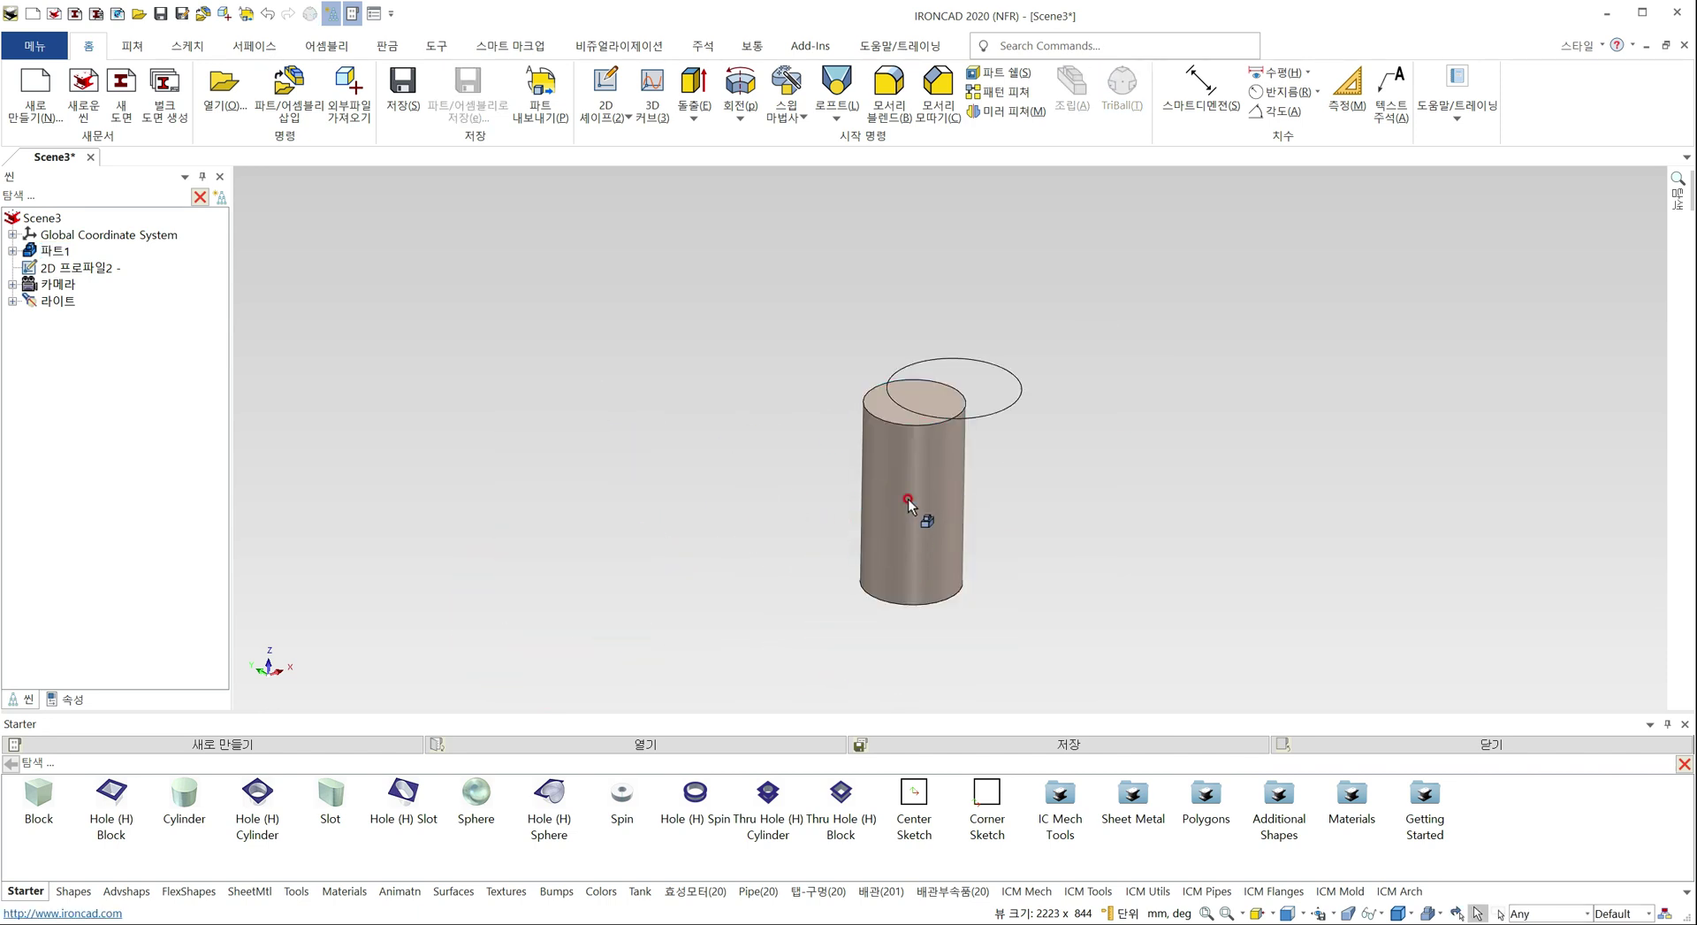
Reopen the circle's sketch for editing and dimension the circle's diameter with Smart Dimension
{"action": "double_click", "coordinate": [988, 417]}
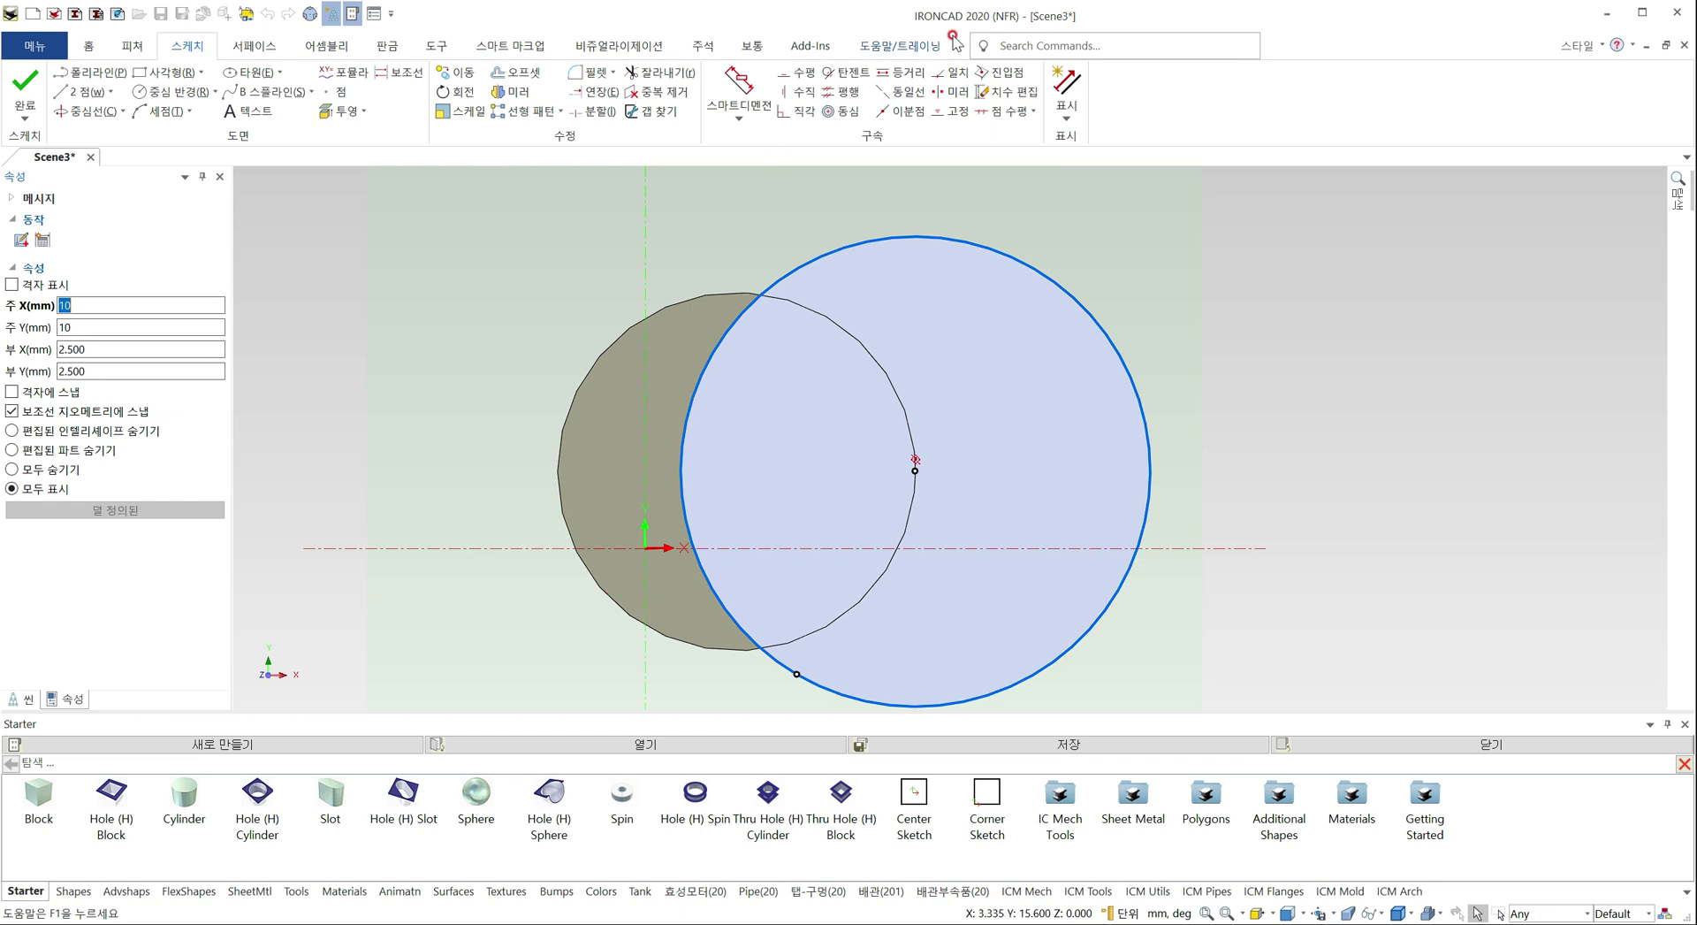
{"action": "scroll", "coordinate": [840, 376], "scroll_direction": "down", "scroll_amount": 3}
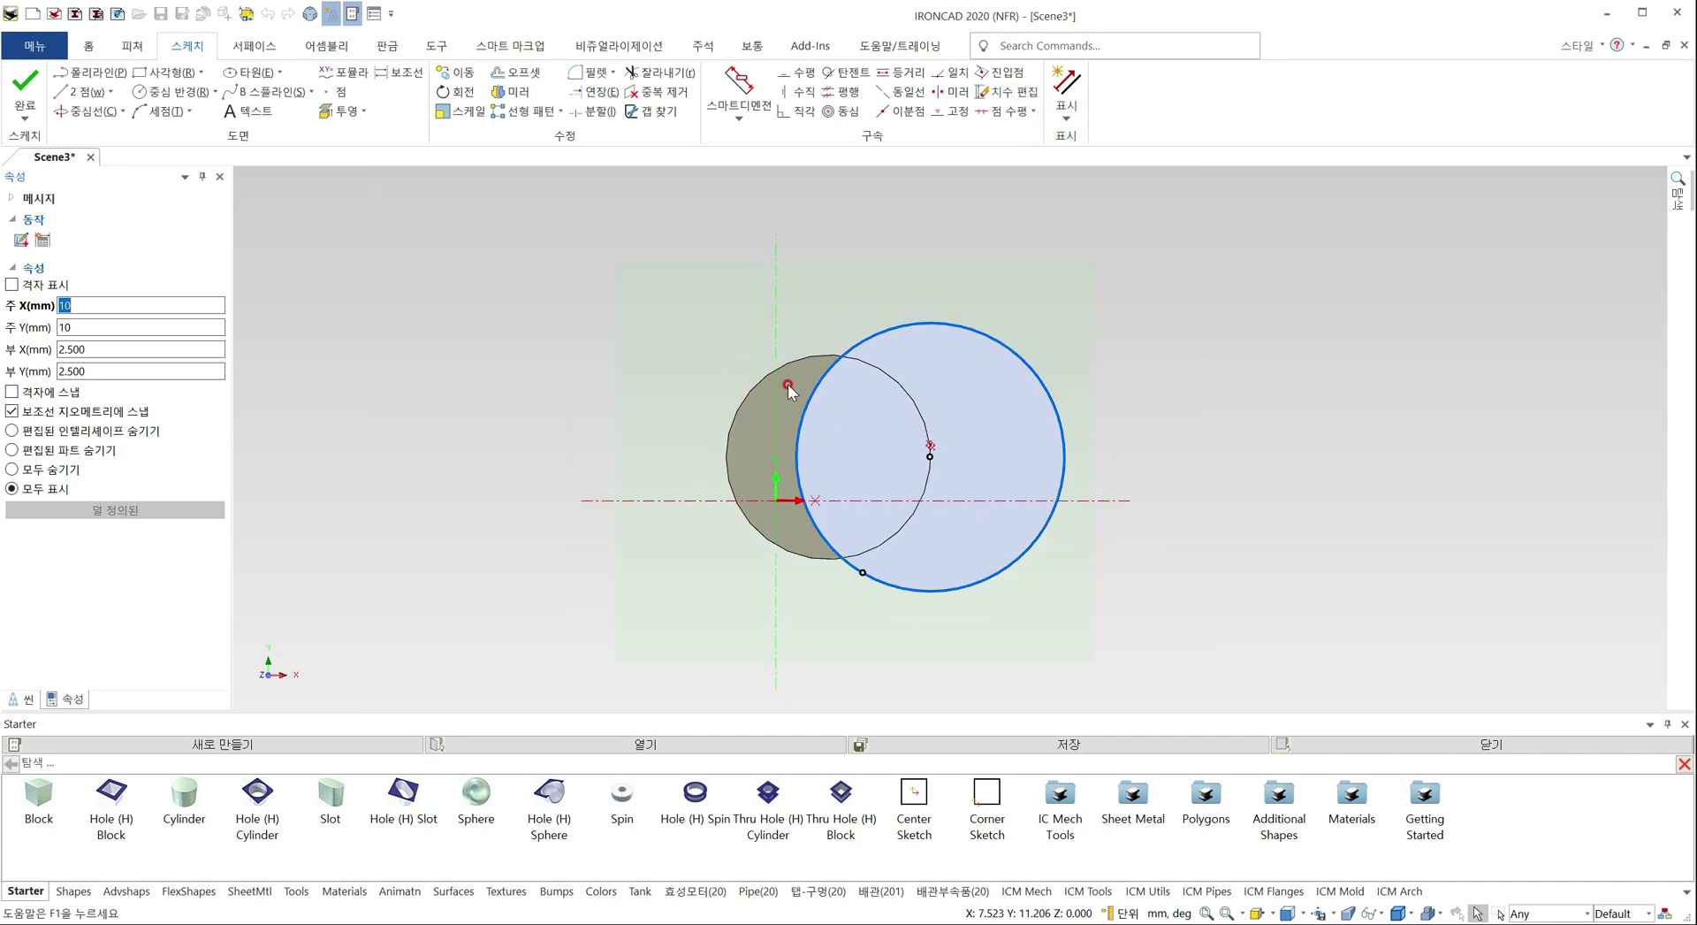
{"action": "left_click", "coordinate": [739, 93]}
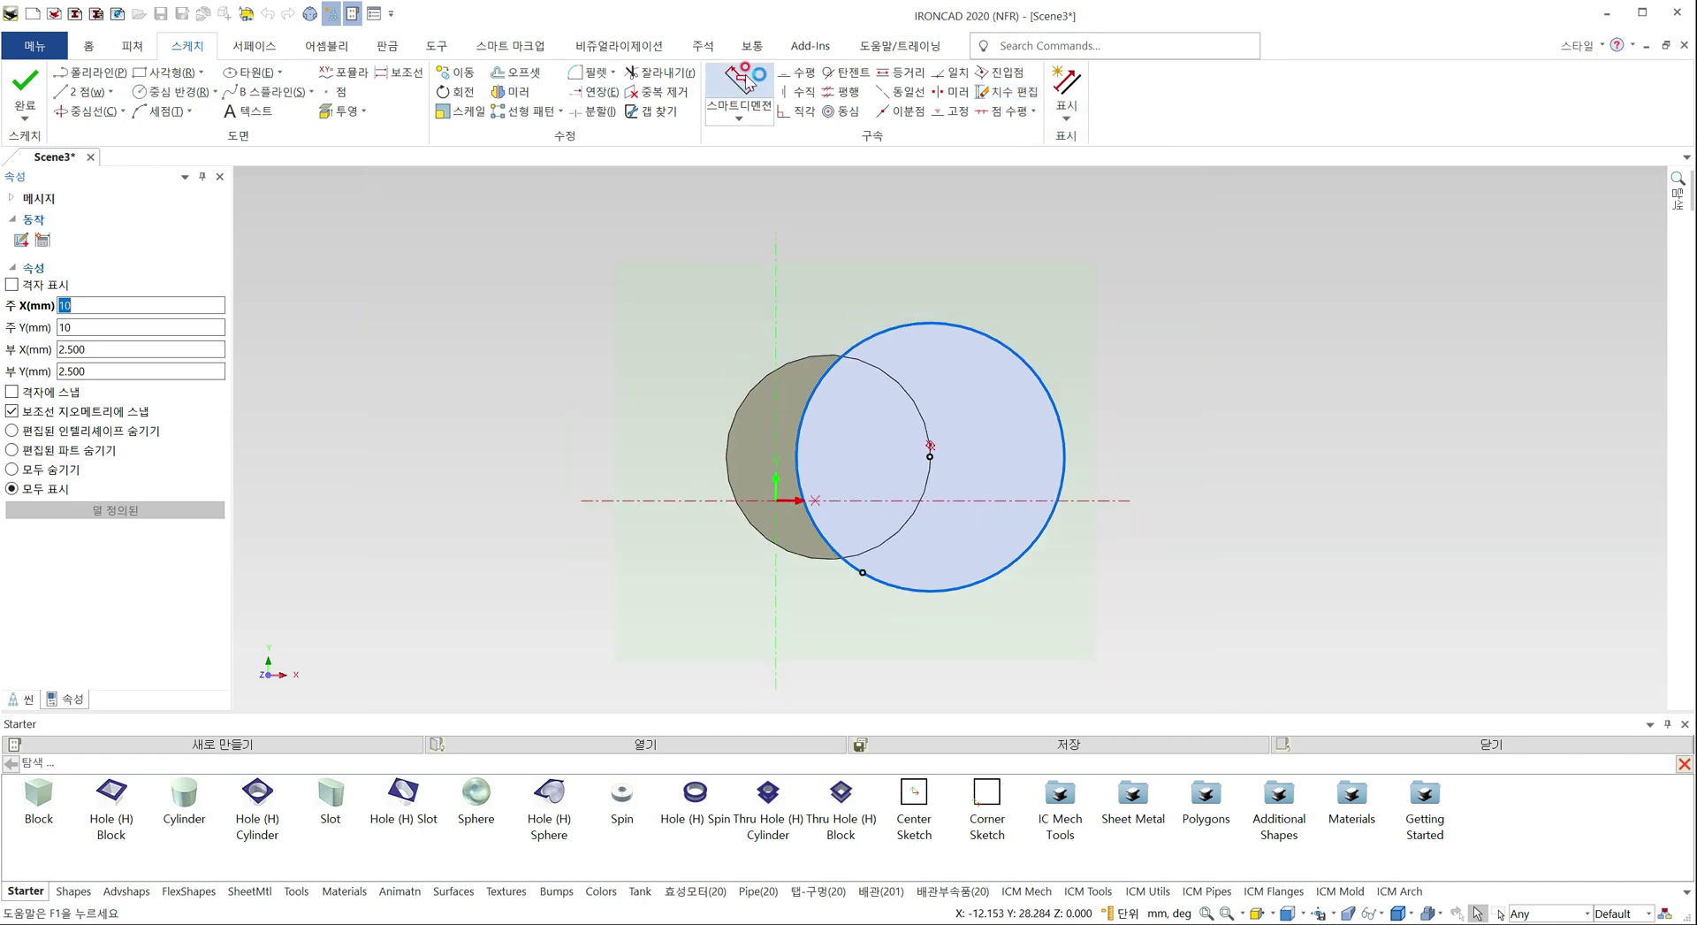
{"action": "left_click", "coordinate": [1025, 362]}
{"action": "left_click", "coordinate": [1160, 297]}
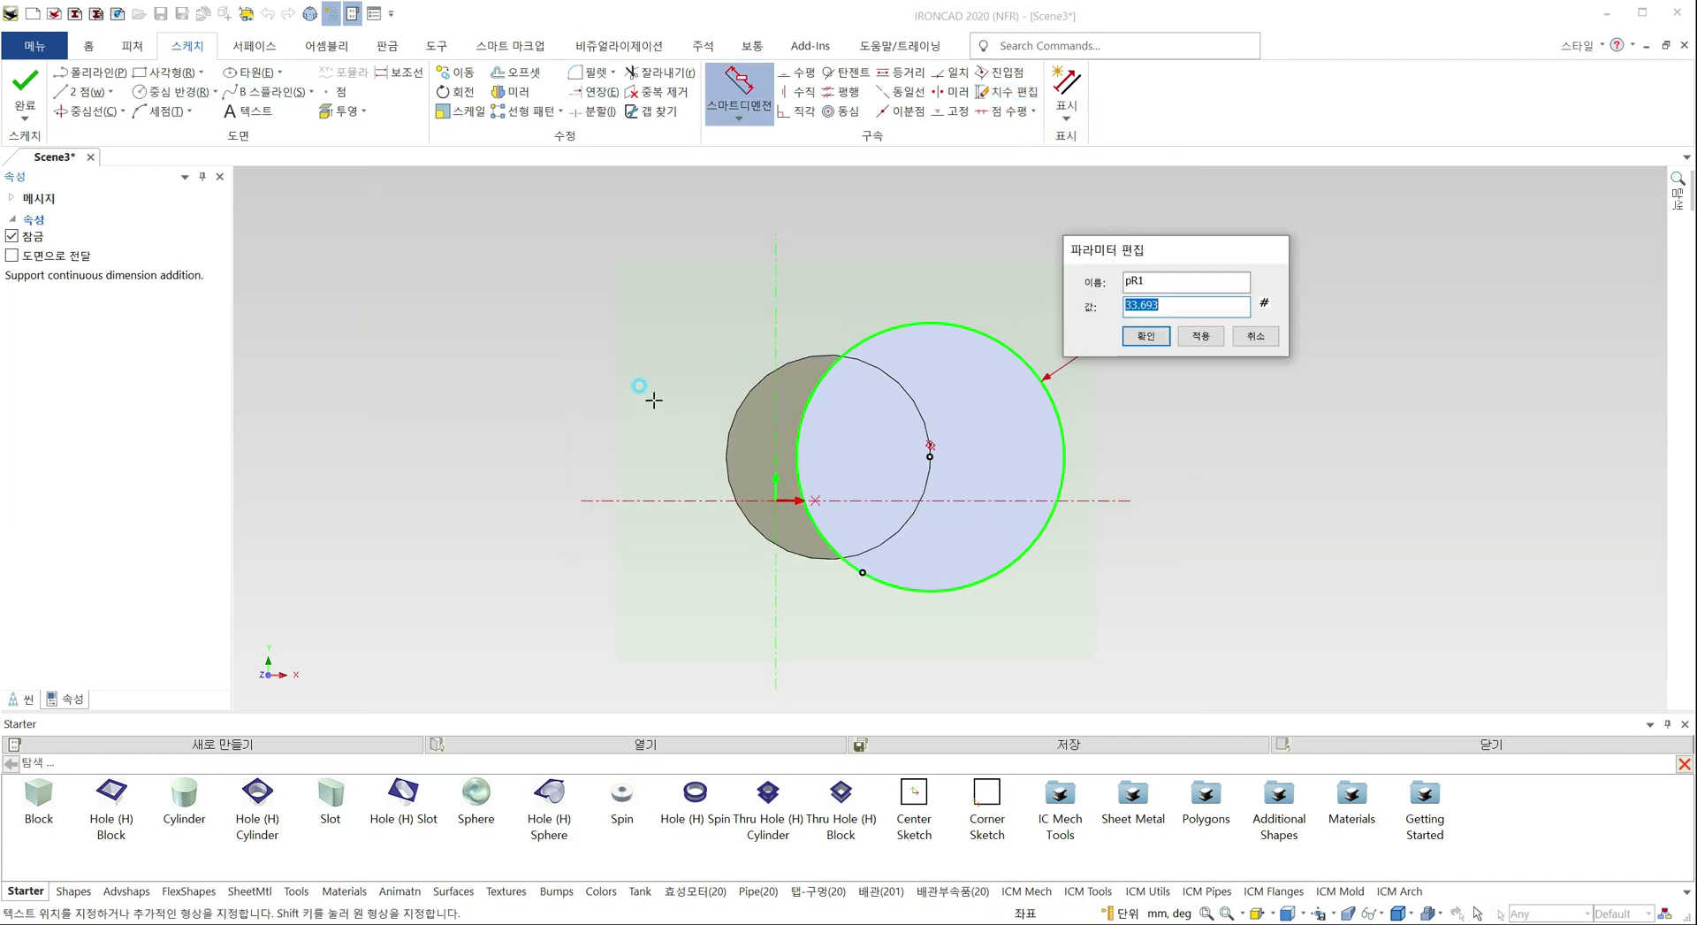
{"action": "left_click", "coordinate": [1145, 333]}
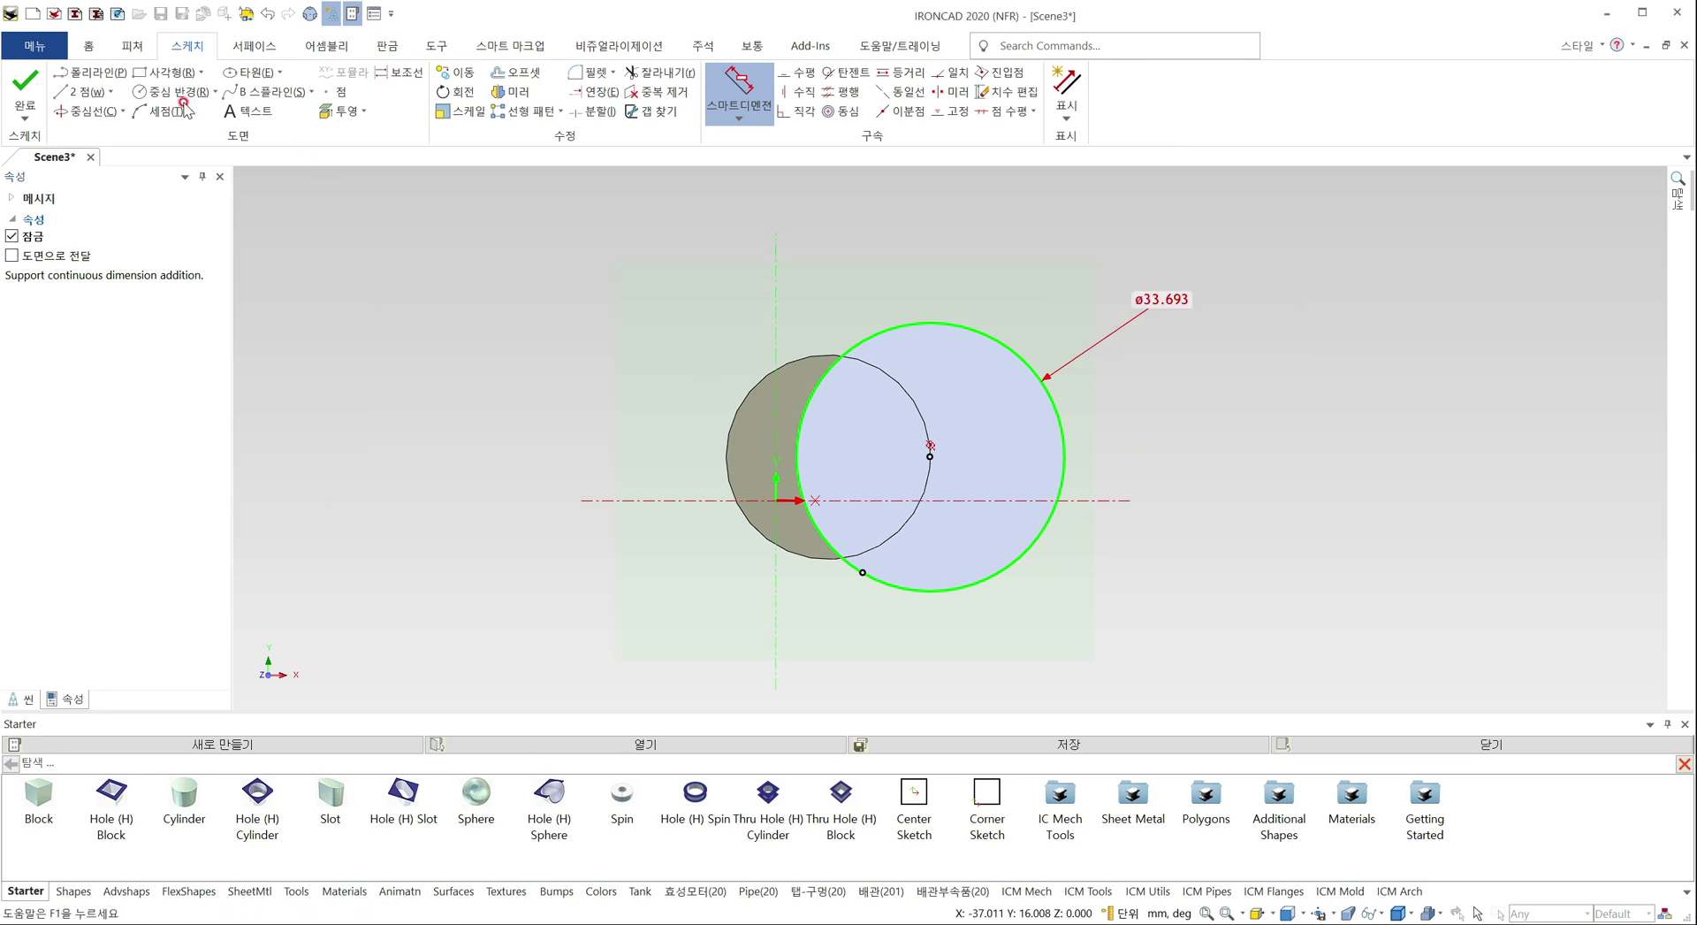
{"action": "key", "text": "Escape"}
Sketch a rectangle about 27.5 by 25.7 mm to the left of the cylinder, and dimension its width and height
{"action": "left_click", "coordinate": [363, 354]}
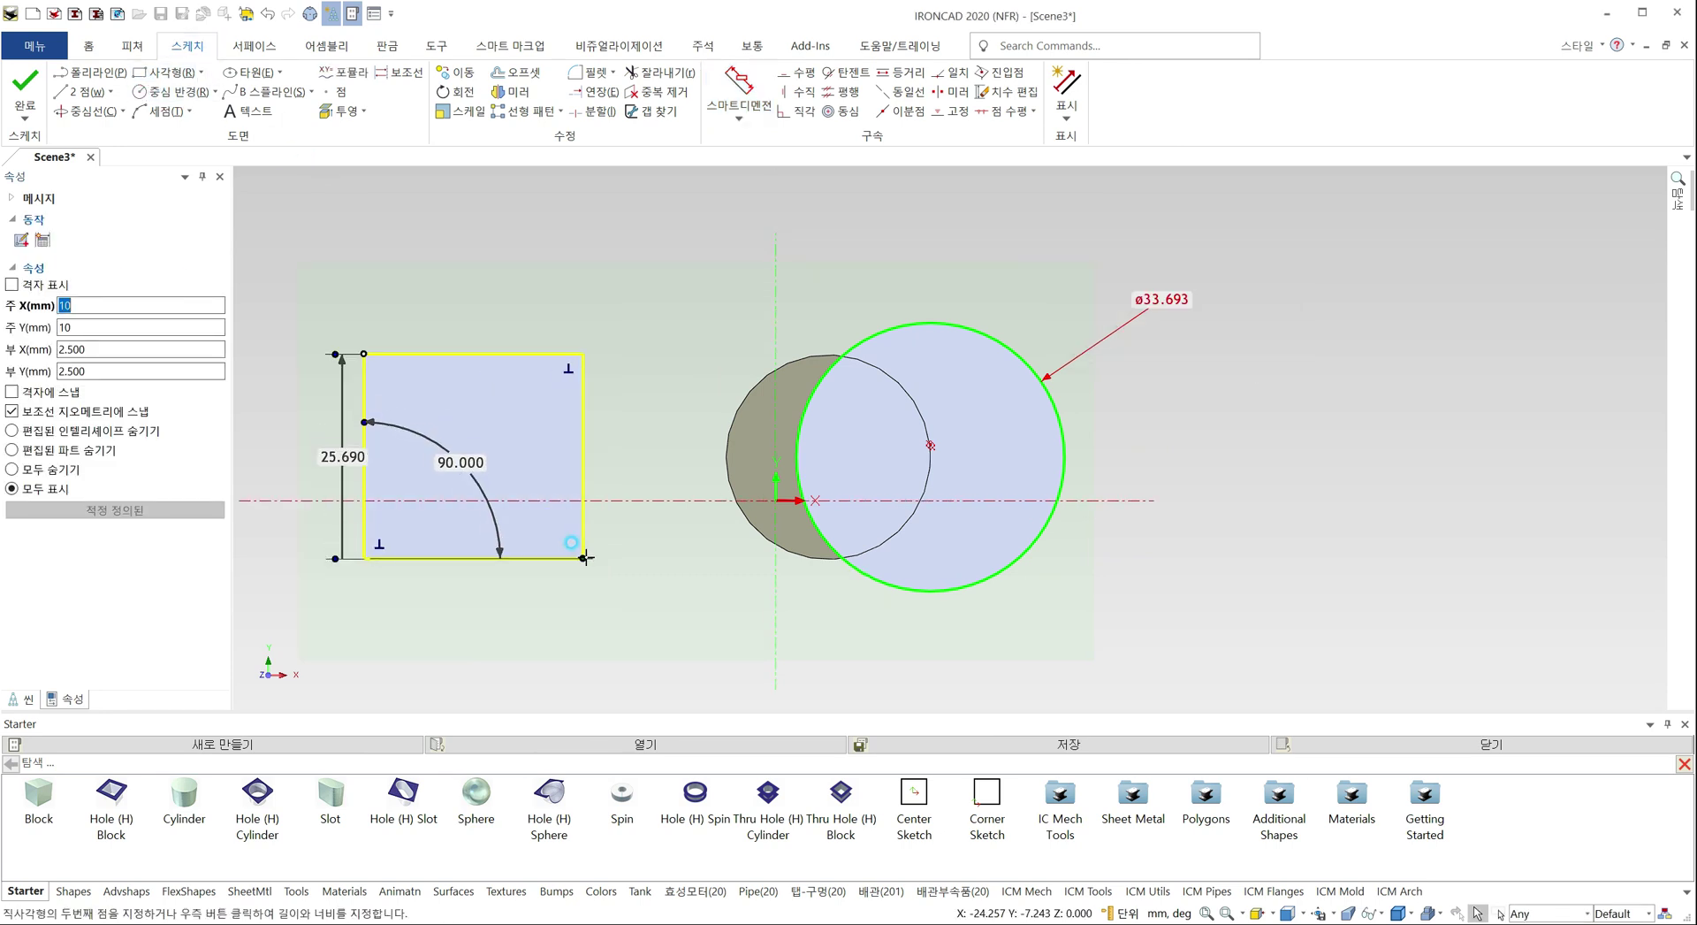
{"action": "left_click", "coordinate": [583, 558]}
{"action": "left_click", "coordinate": [741, 86]}
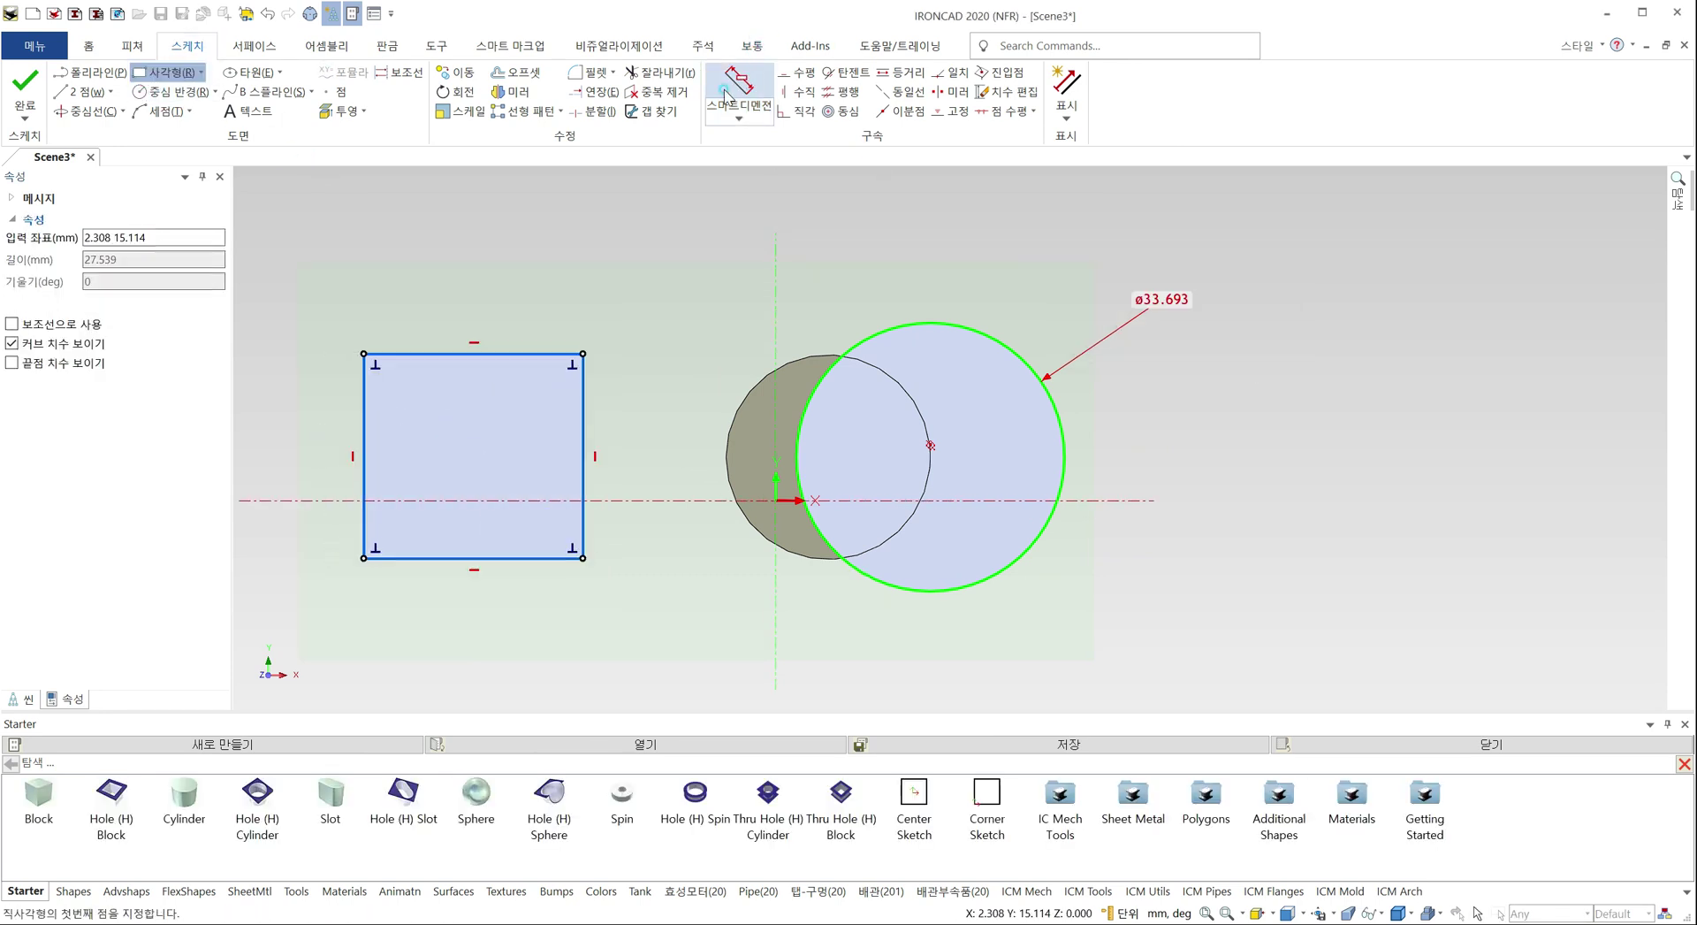
{"action": "left_click", "coordinate": [482, 354]}
{"action": "left_click", "coordinate": [493, 271]}
{"action": "left_click", "coordinate": [470, 315]}
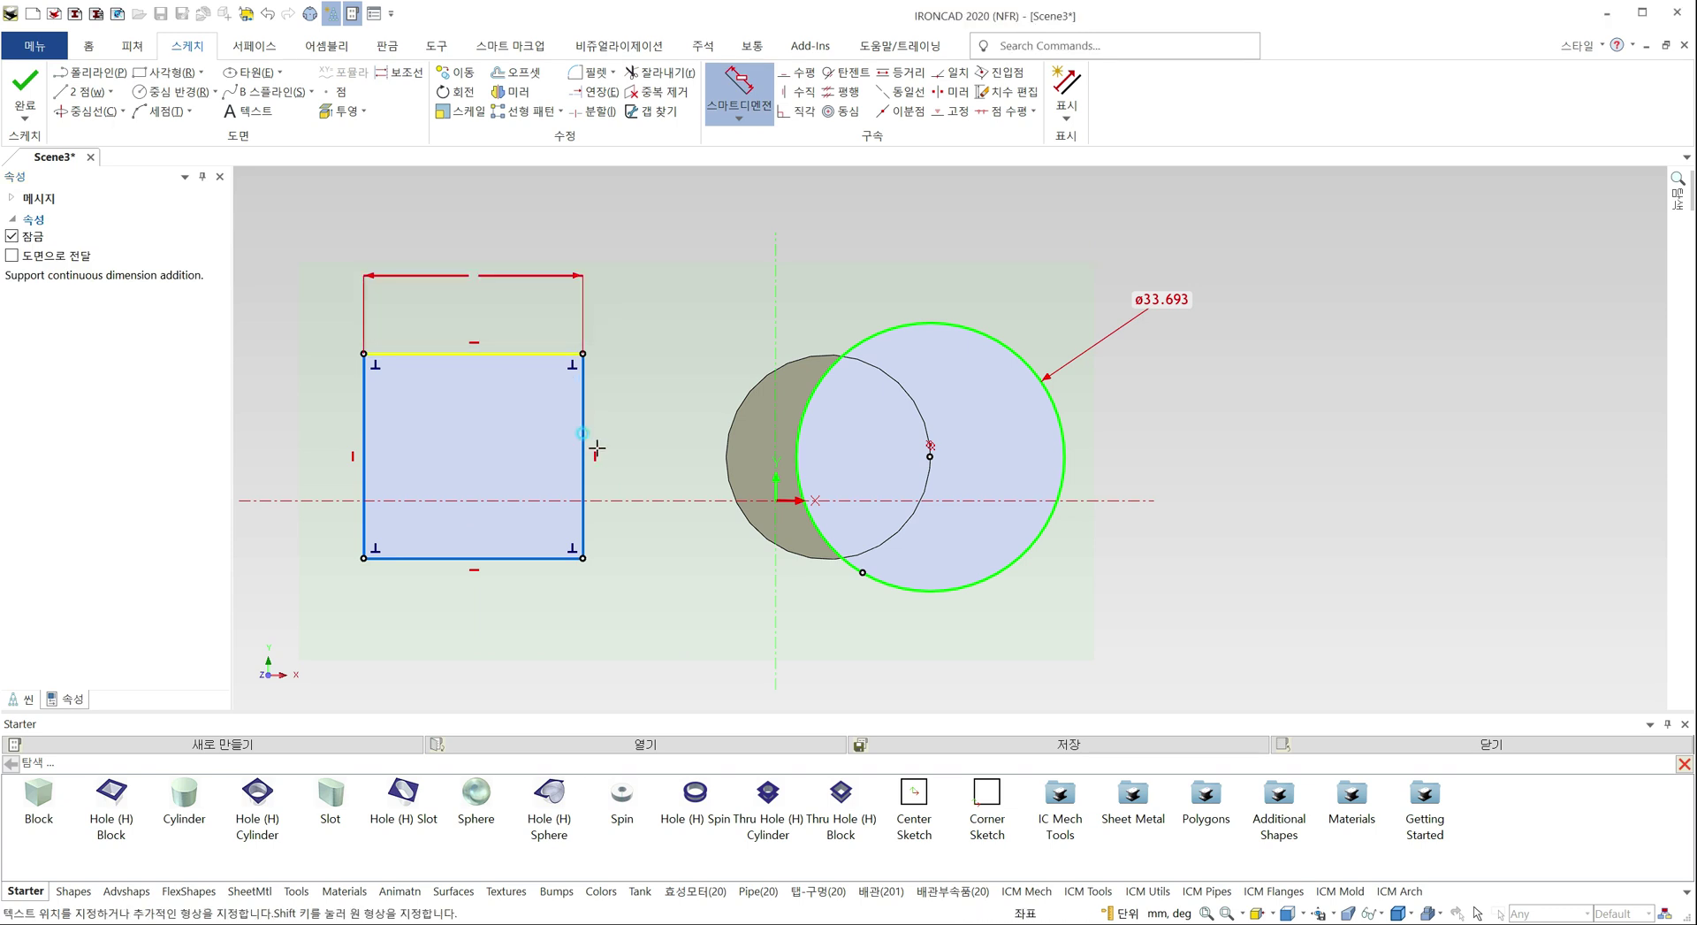
{"action": "left_click", "coordinate": [584, 451]}
{"action": "left_click", "coordinate": [677, 419]}
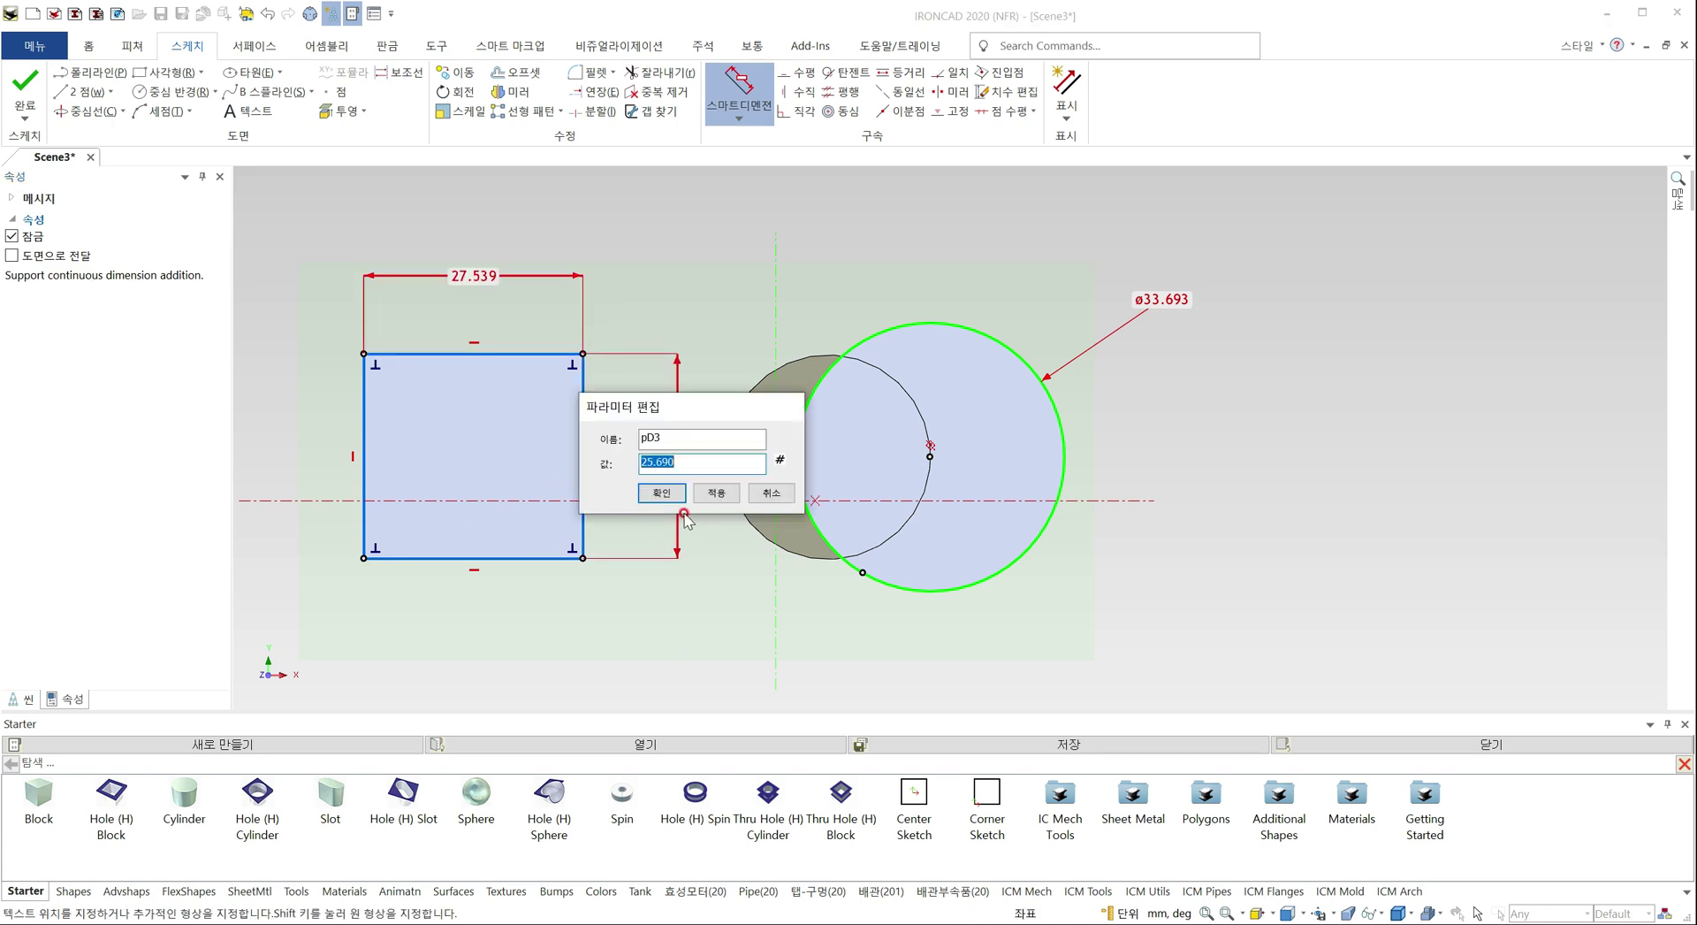
{"action": "left_click", "coordinate": [654, 489]}
{"action": "key", "text": "Escape"}
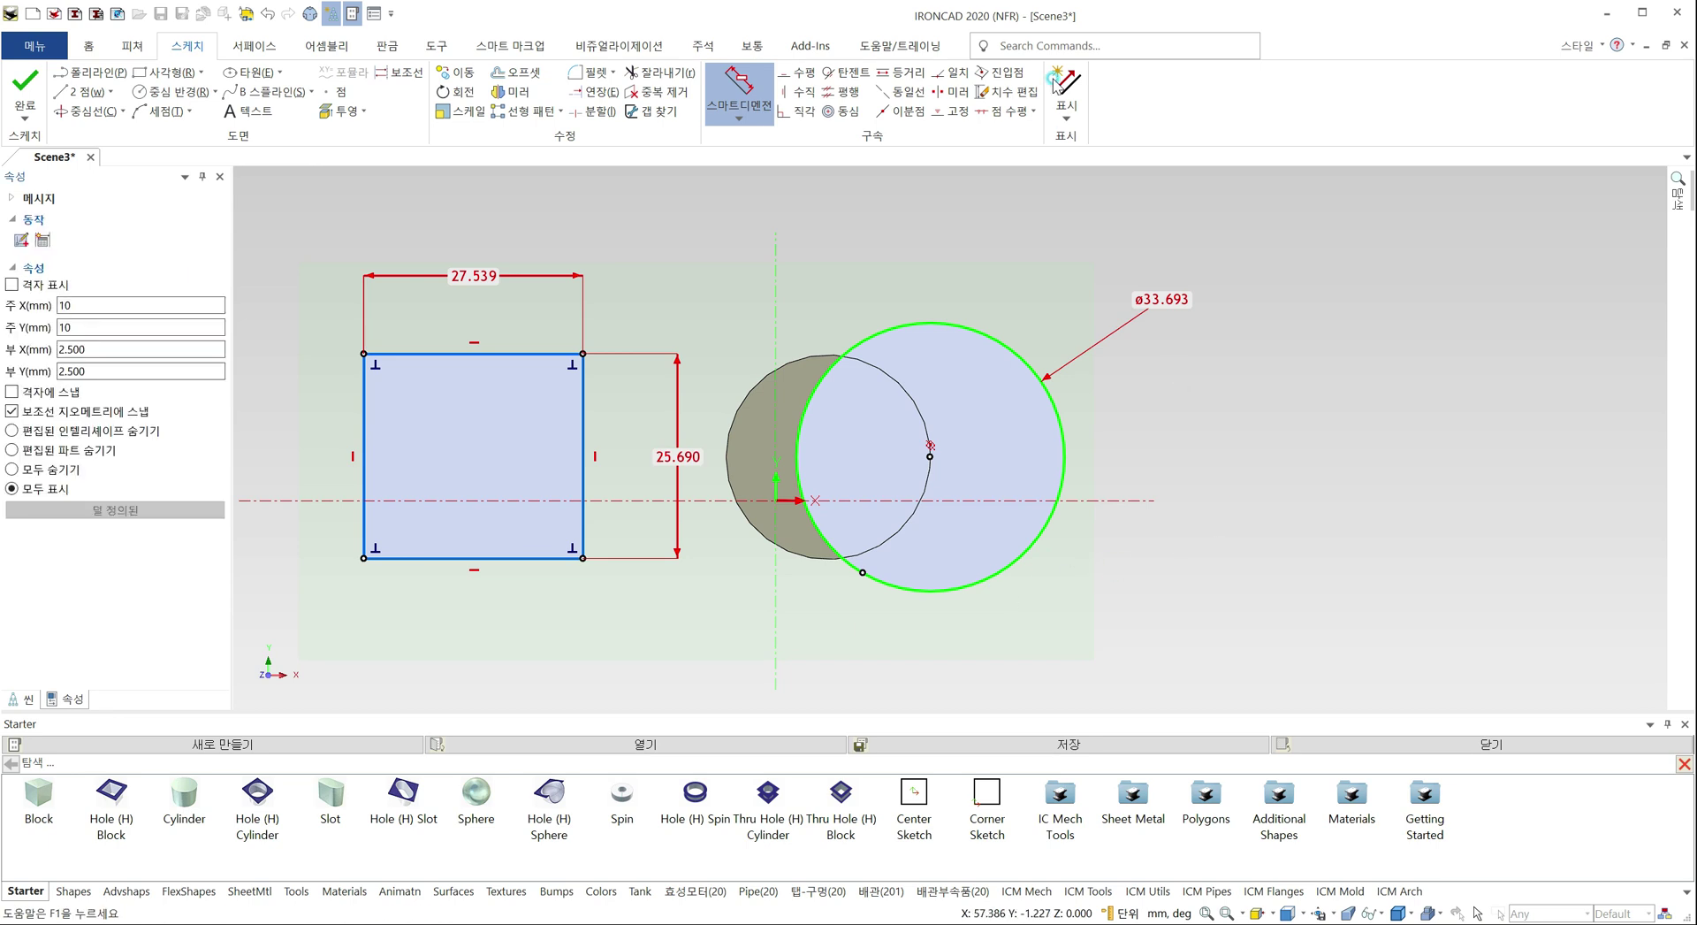
Set the rectangle's width to 30 mm and its height to 25 mm by editing the sketch dimensions together
{"action": "left_click", "coordinate": [1021, 92]}
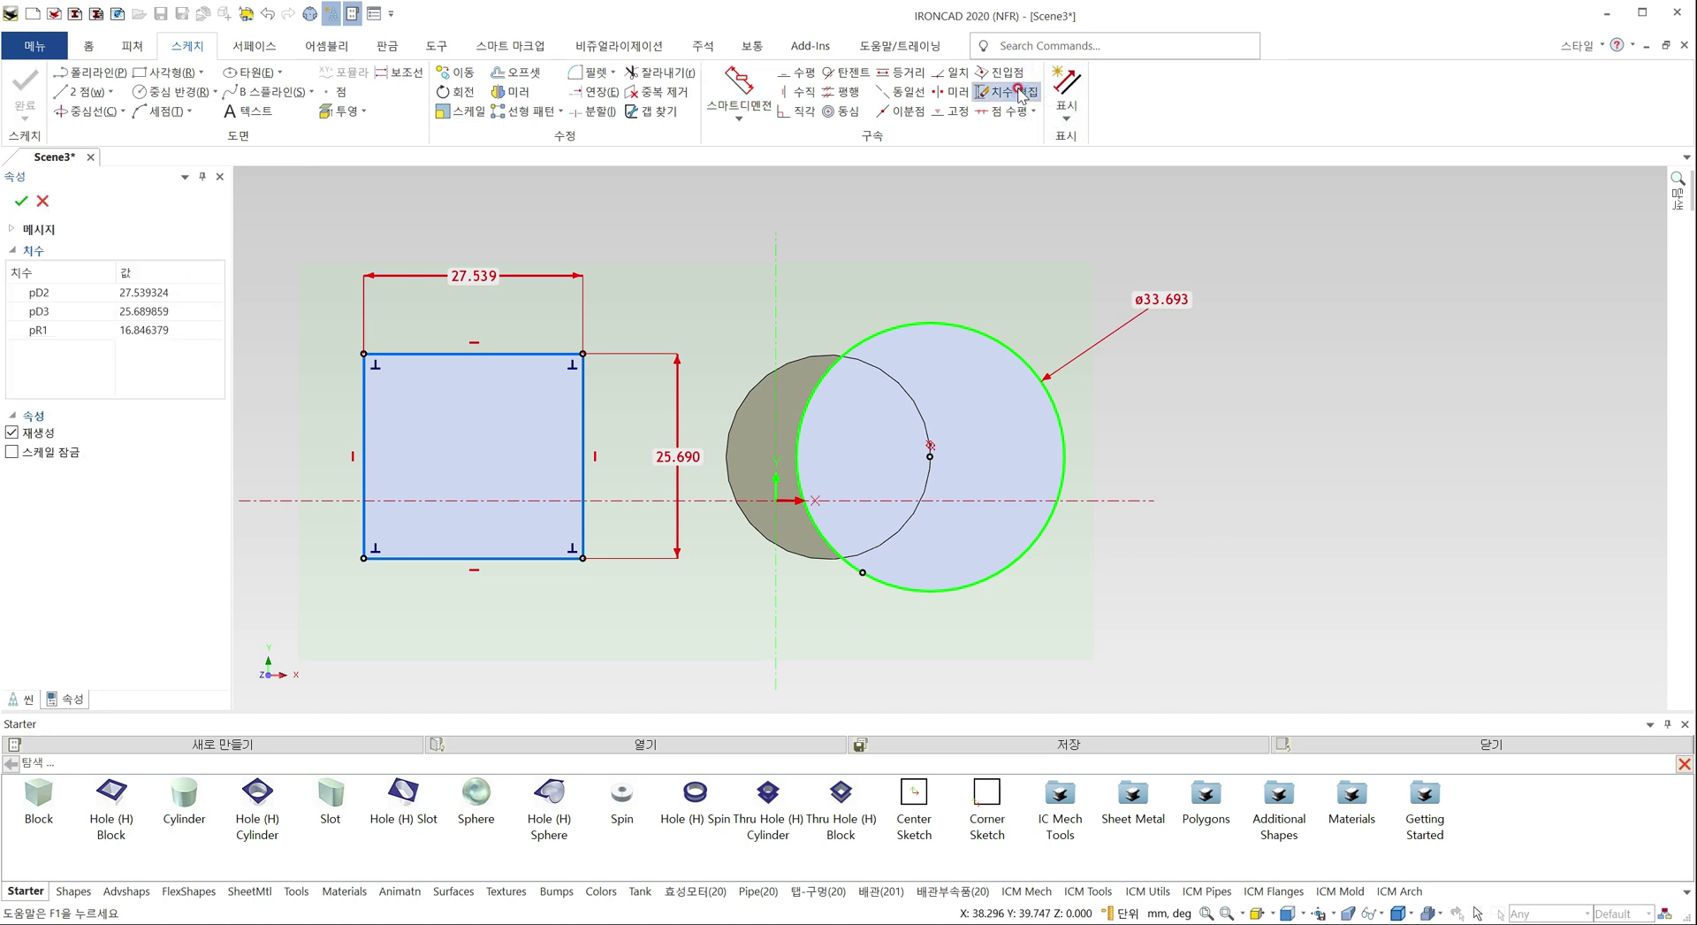
{"action": "left_click", "coordinate": [109, 344]}
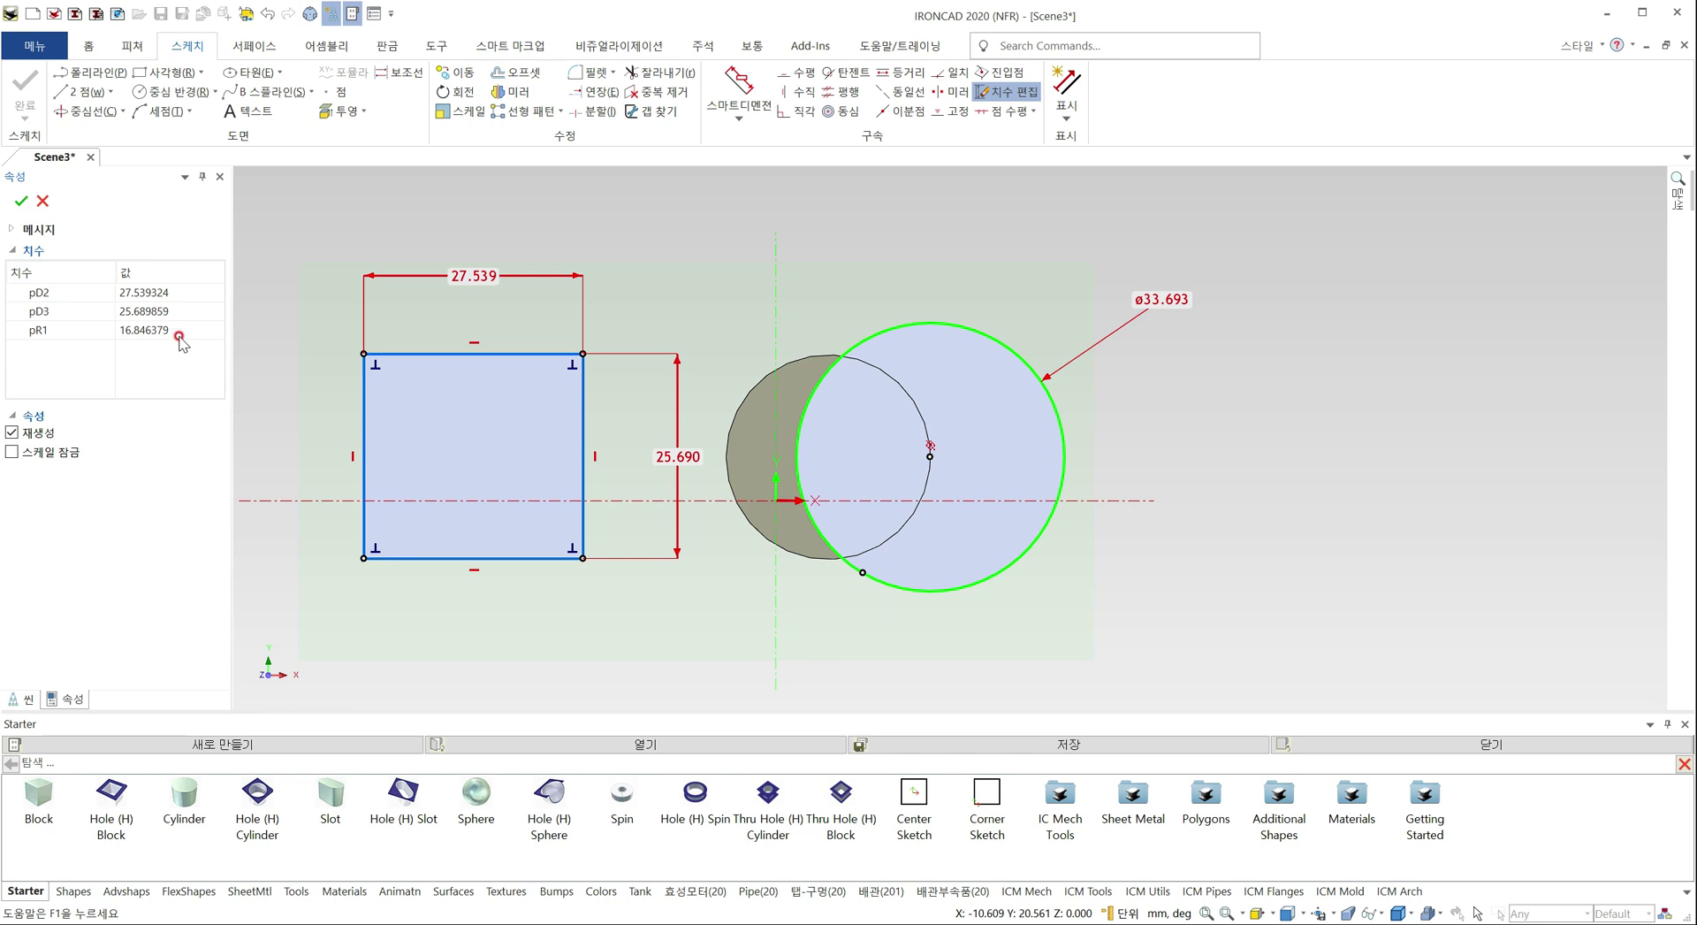
{"action": "left_click", "coordinate": [184, 287]}
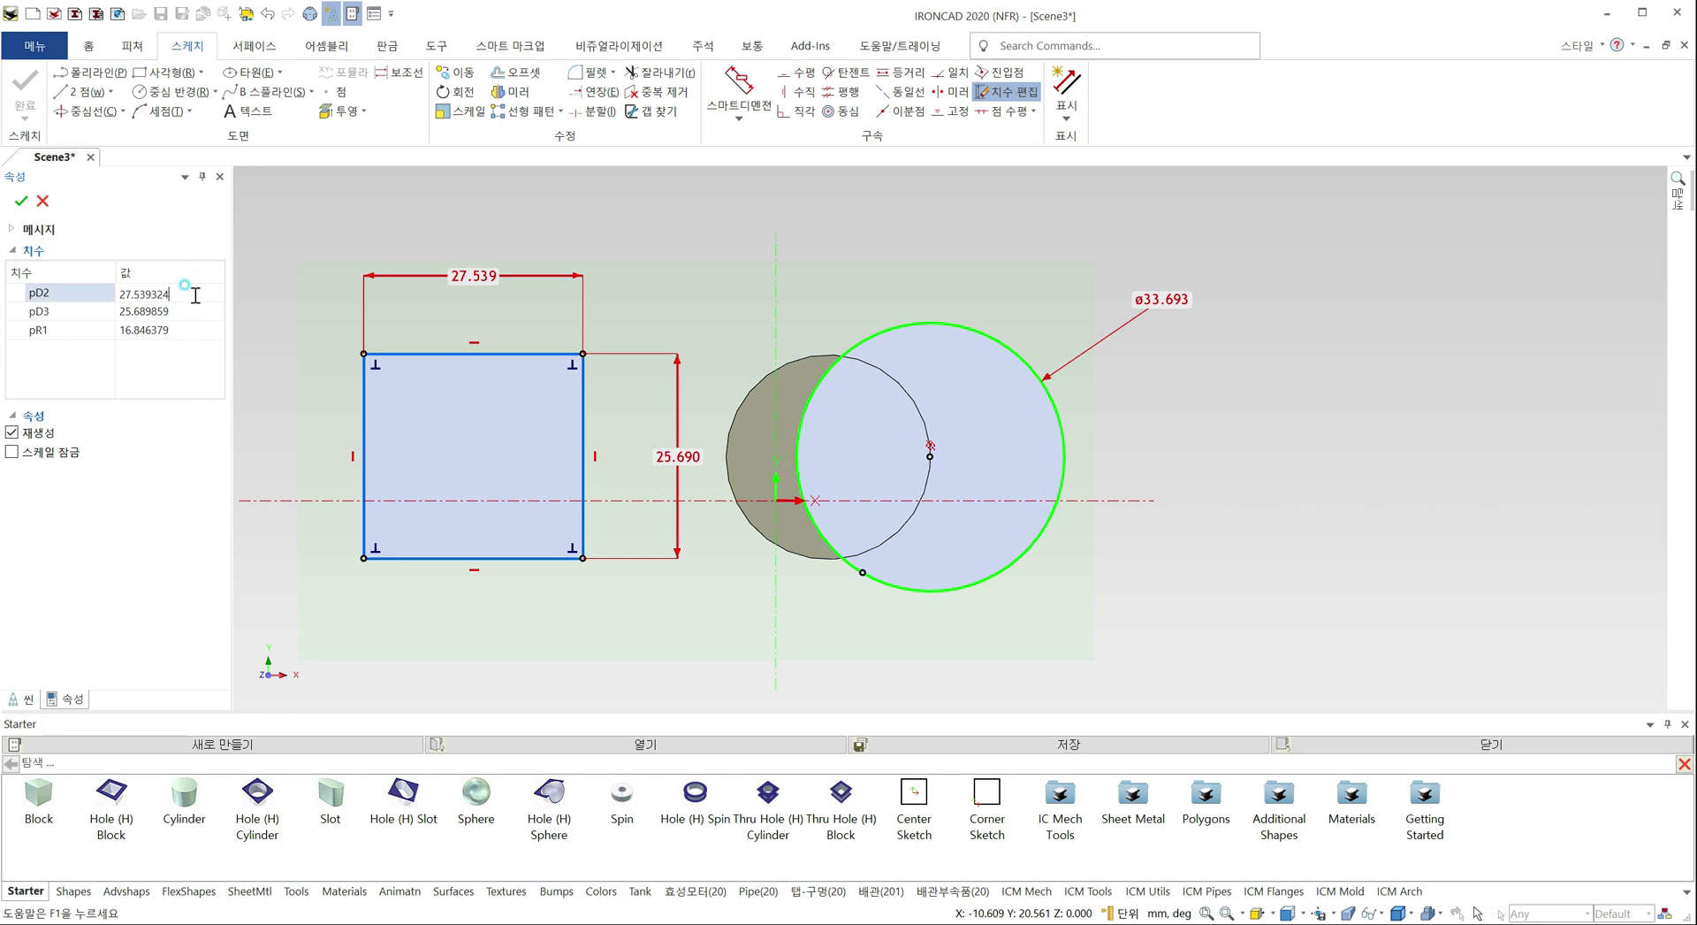
{"action": "left_click_drag", "start_coordinate": [195, 295], "coordinate": [97, 302]}
{"action": "type", "text": "30"}
{"action": "key", "text": "Return"}
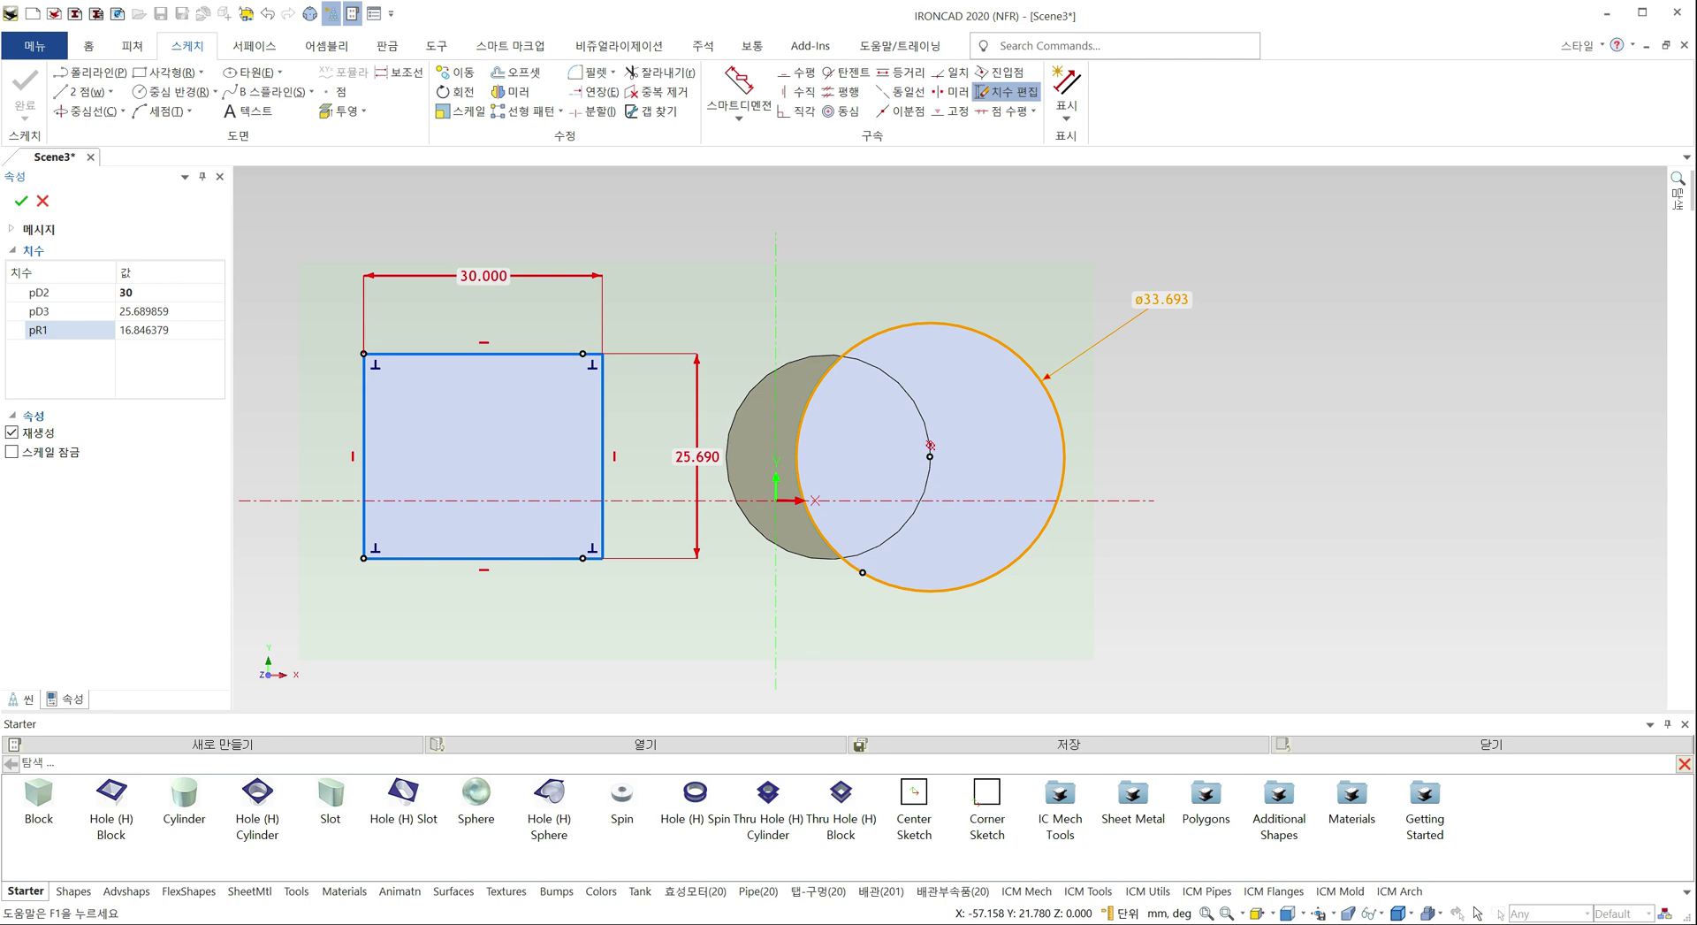
{"action": "left_click", "coordinate": [215, 311]}
{"action": "type", "text": "25"}
{"action": "key", "text": "Return"}
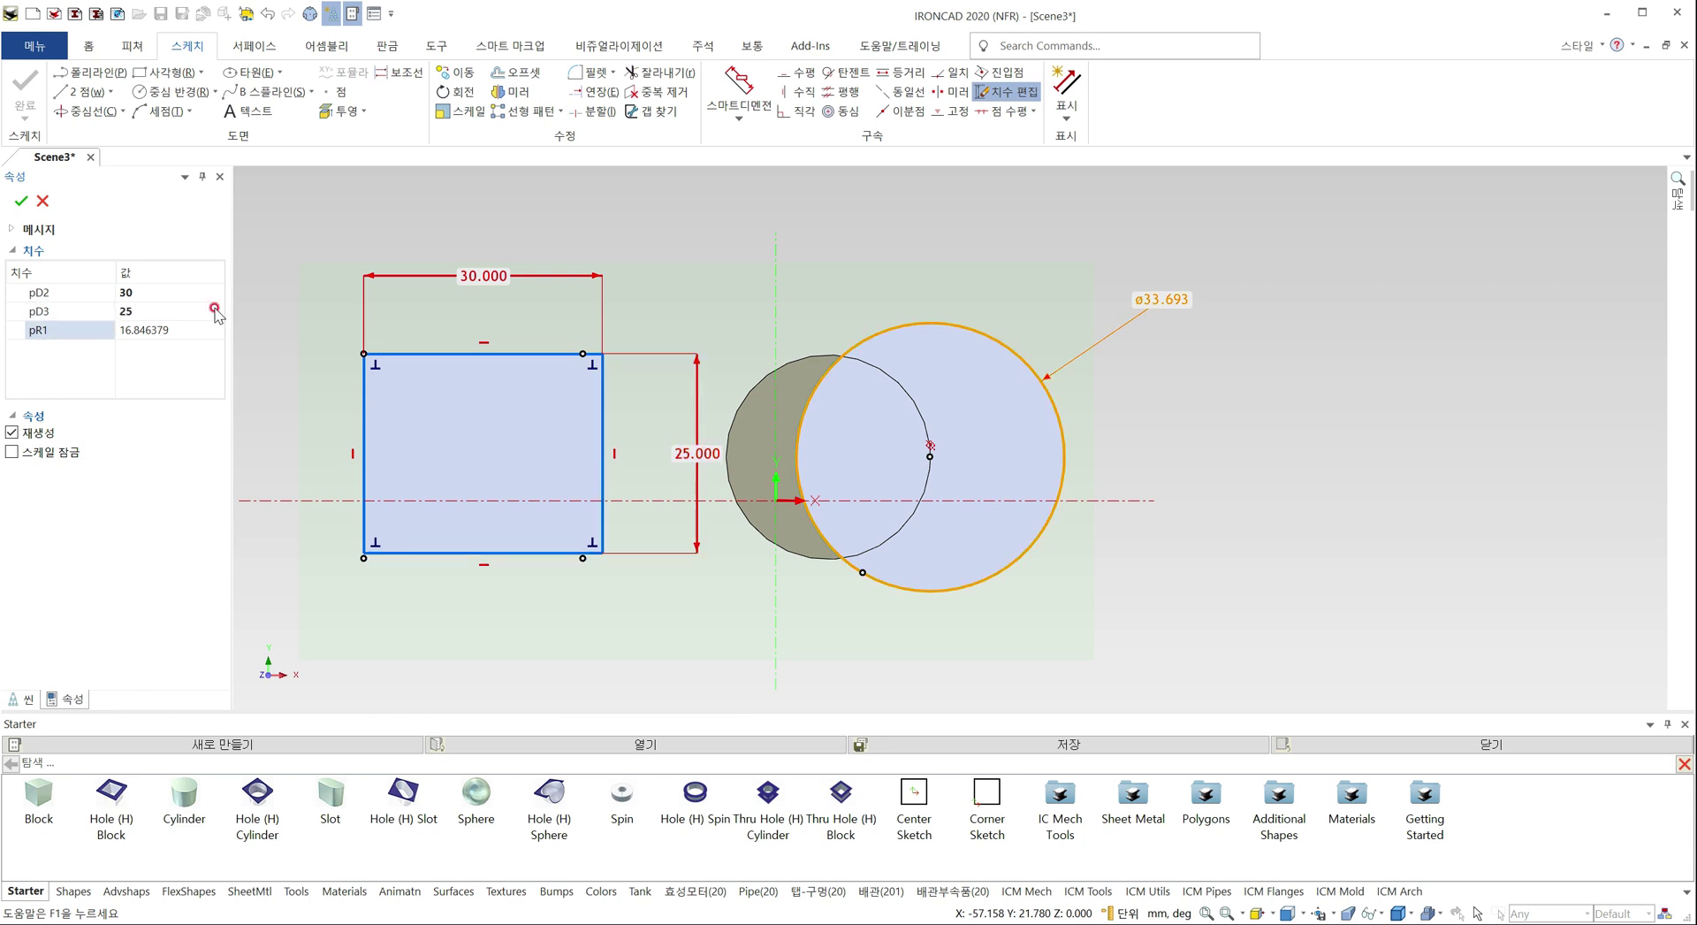
Set the circle's radius to 20 mm and apply the dimension edits
{"action": "left_click", "coordinate": [203, 334]}
{"action": "key", "text": "ctrl+a"}
{"action": "type", "text": "20"}
{"action": "key", "text": "Return"}
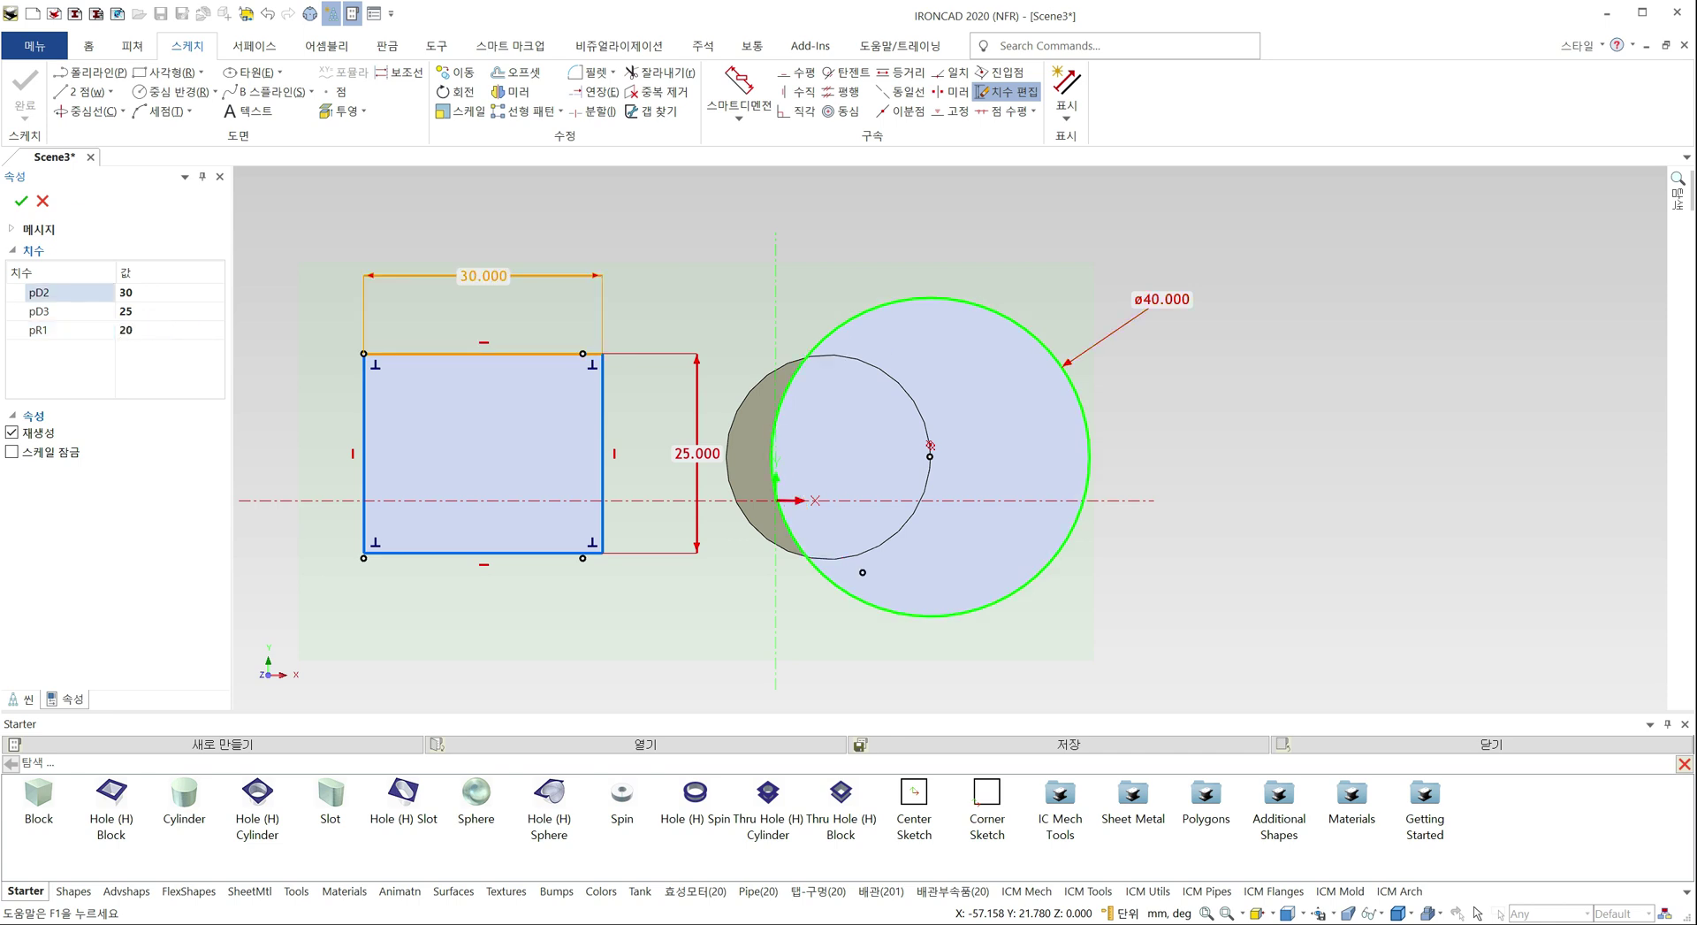
{"action": "left_click", "coordinate": [25, 205]}
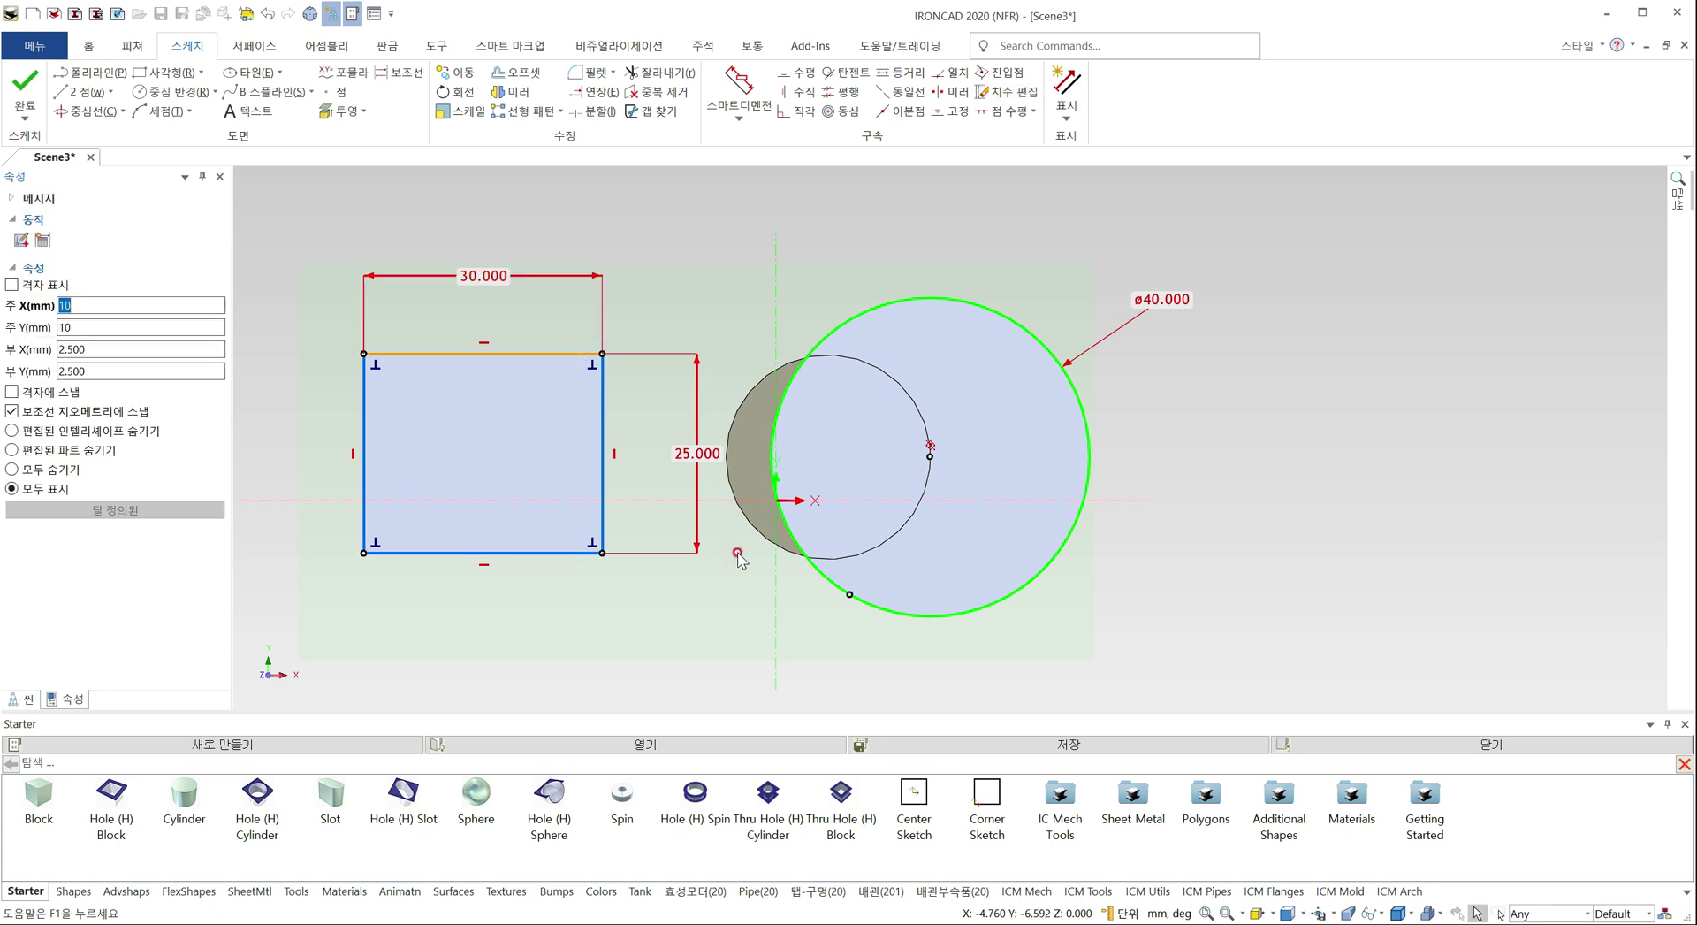
Sketch three separate slanted lines to the right of the circle, about 42, 38 and 30 mm long, using two-point lines
{"action": "left_click", "coordinate": [1036, 113]}
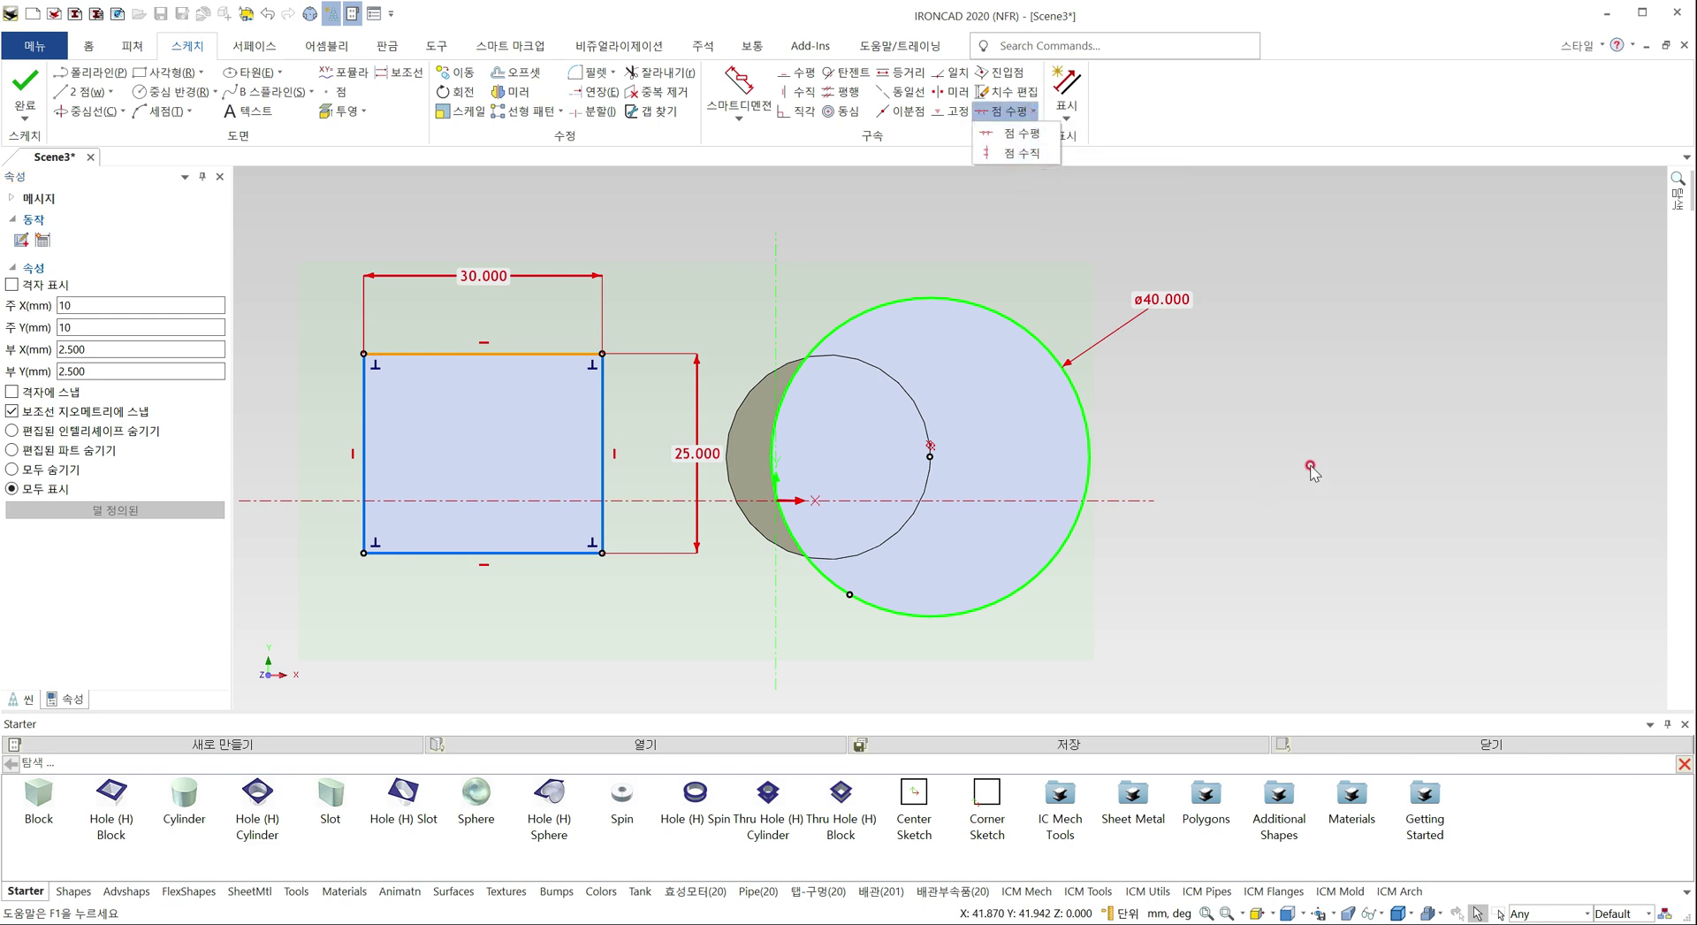
{"action": "middle_click_drag", "start_coordinate": [1311, 469], "coordinate": [841, 549]}
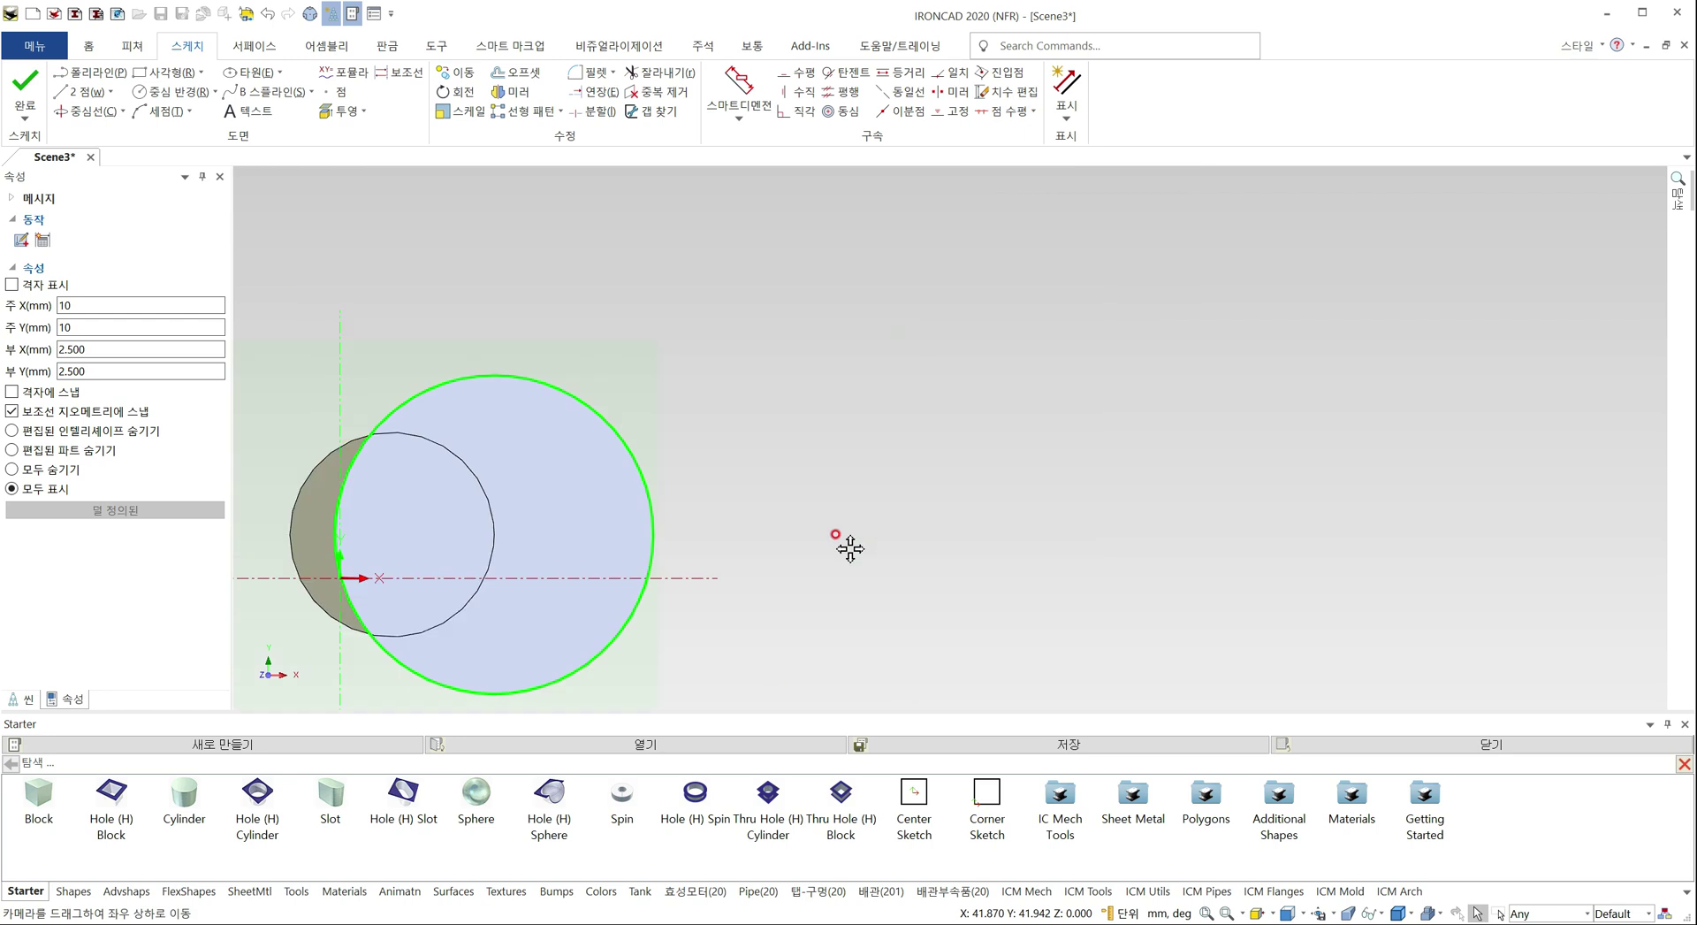
{"action": "left_click", "coordinate": [73, 93]}
{"action": "left_click", "coordinate": [917, 619]}
{"action": "left_click", "coordinate": [976, 292]}
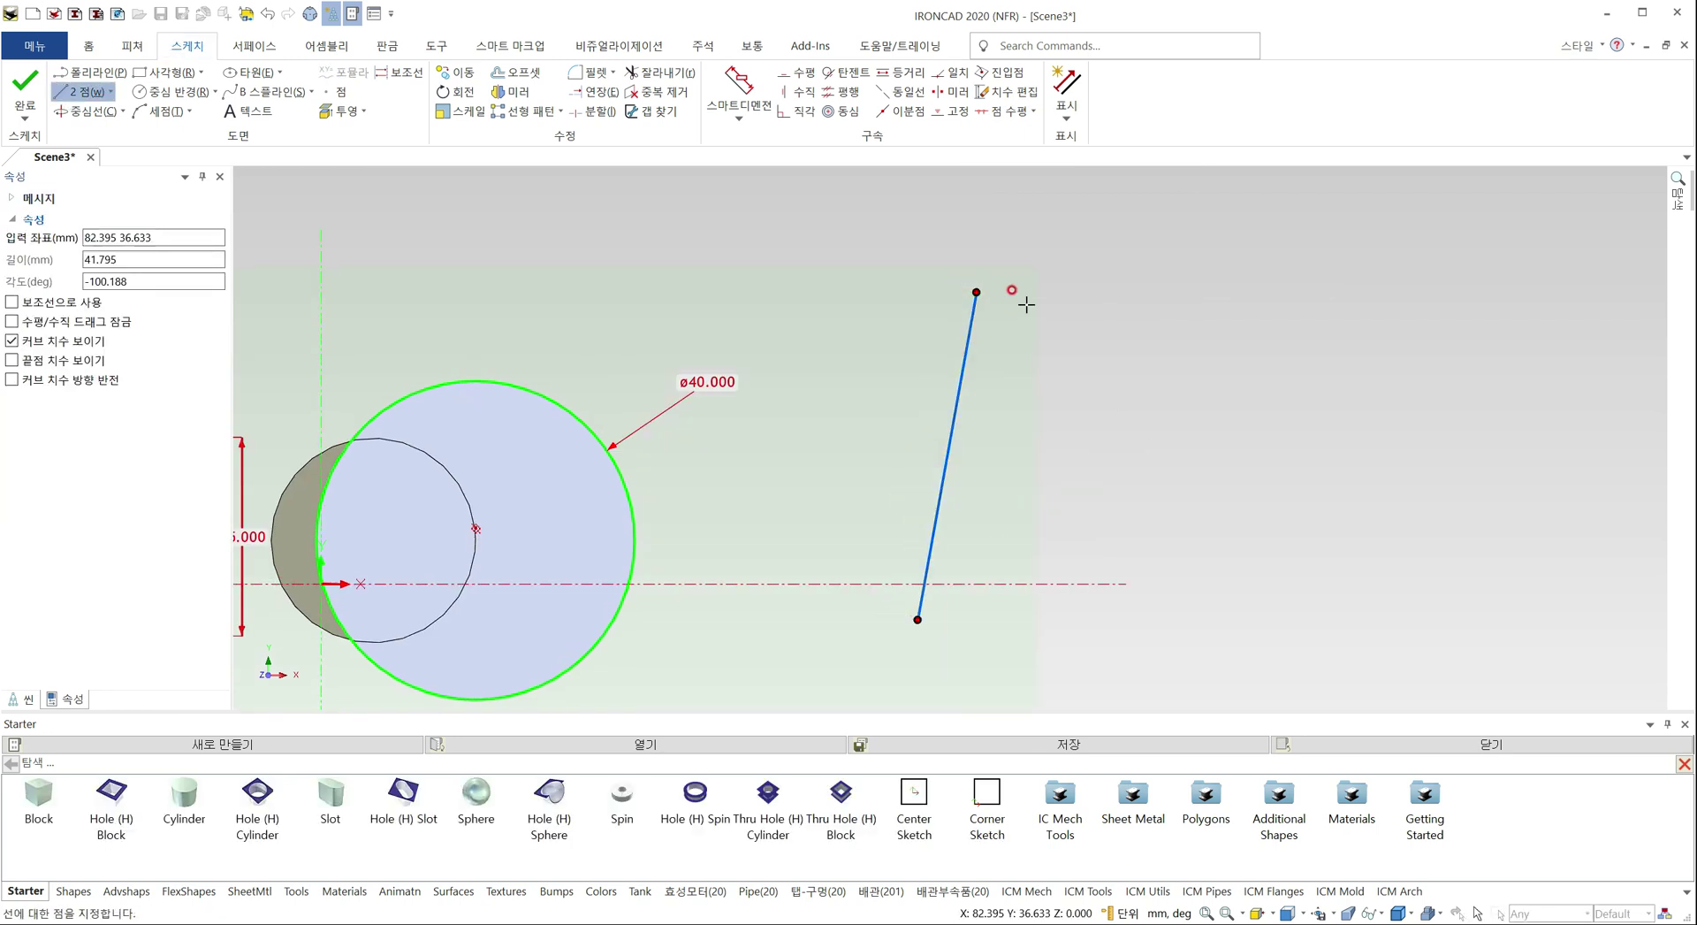
{"action": "left_click", "coordinate": [1285, 330]}
{"action": "left_click", "coordinate": [1325, 631]}
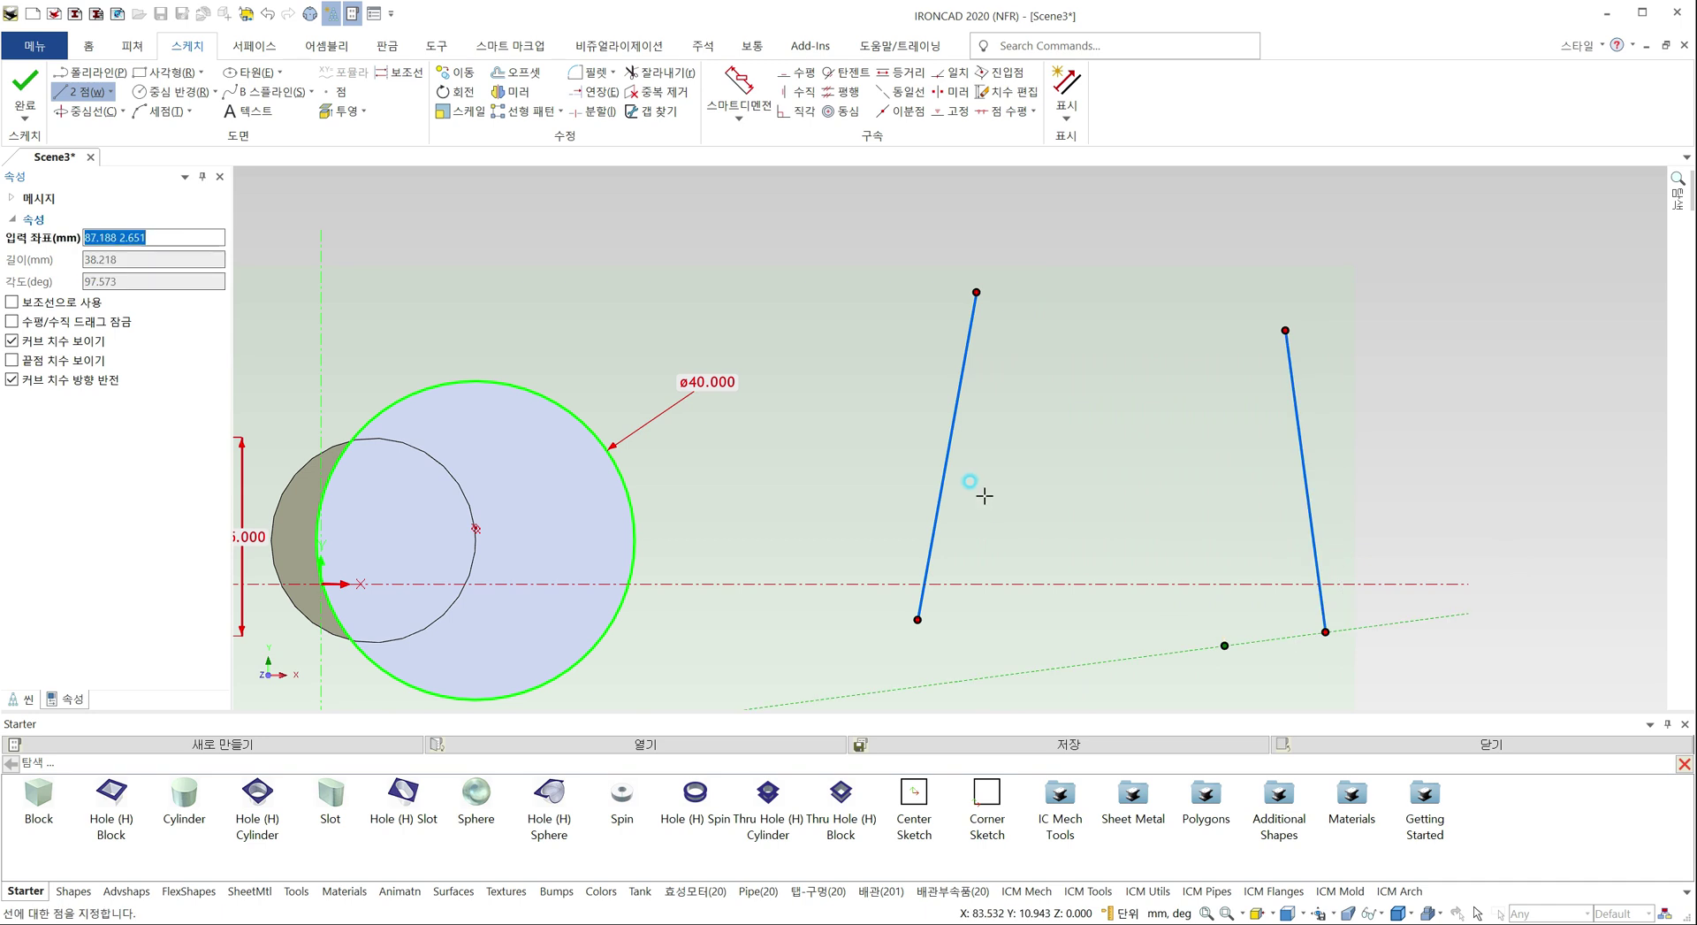
{"action": "left_click", "coordinate": [1062, 619]}
{"action": "left_click", "coordinate": [1114, 385]}
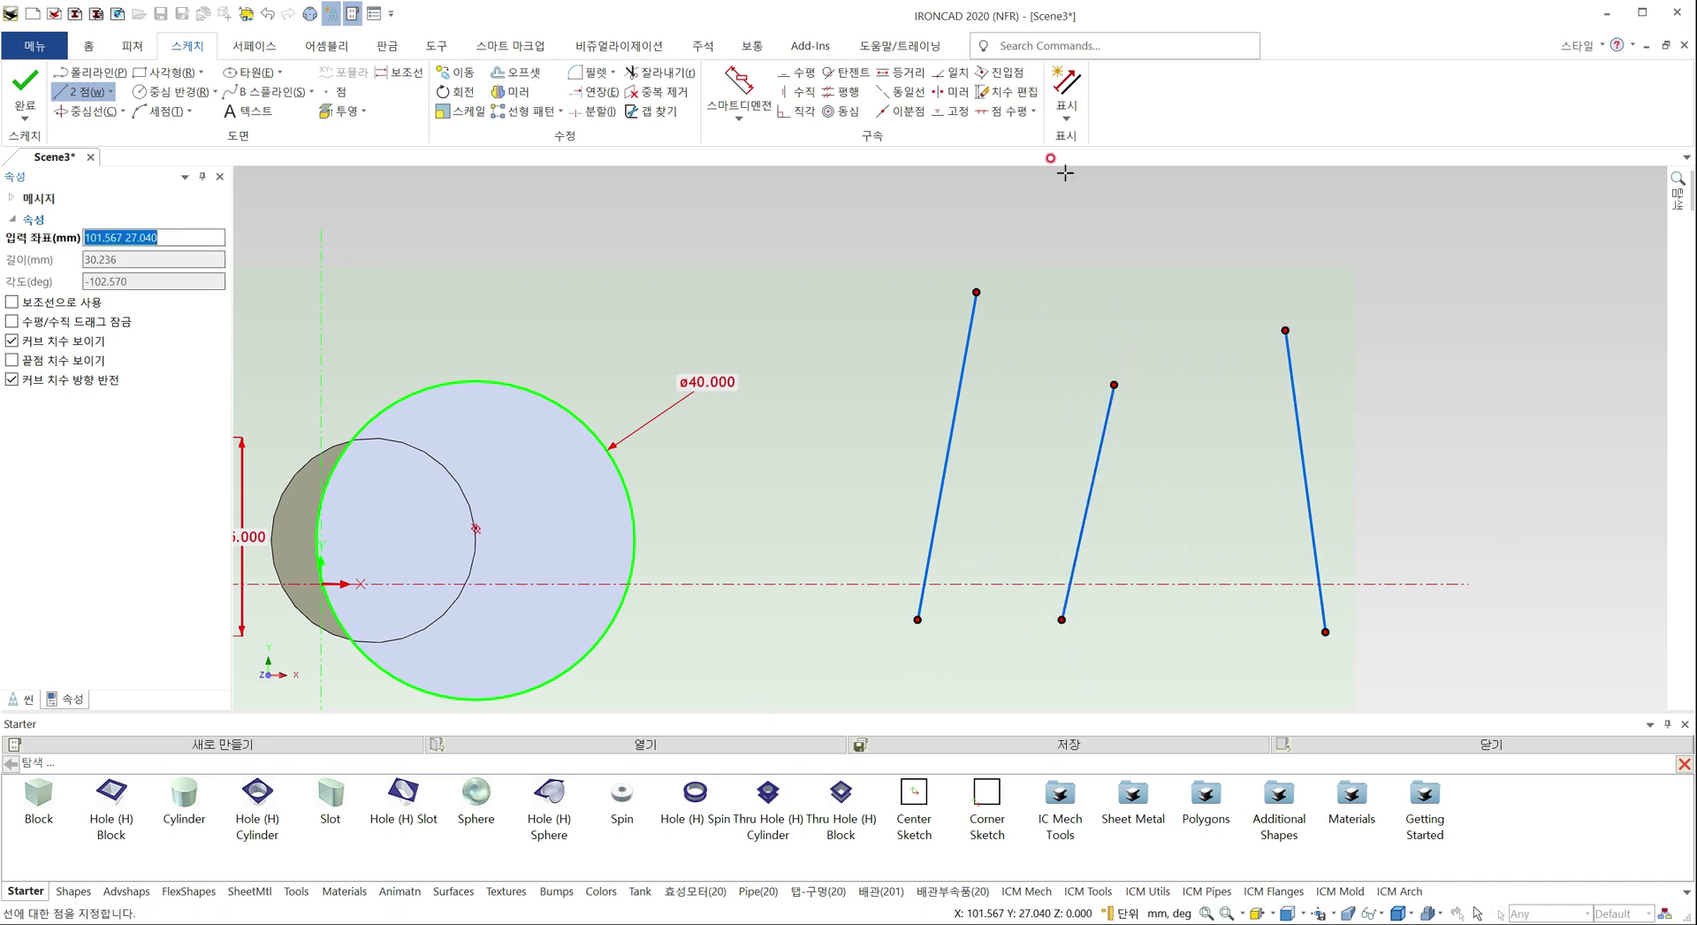
Align the upper endpoints of the three slanted lines with the point horizontal constraint
{"action": "left_click", "coordinate": [988, 117]}
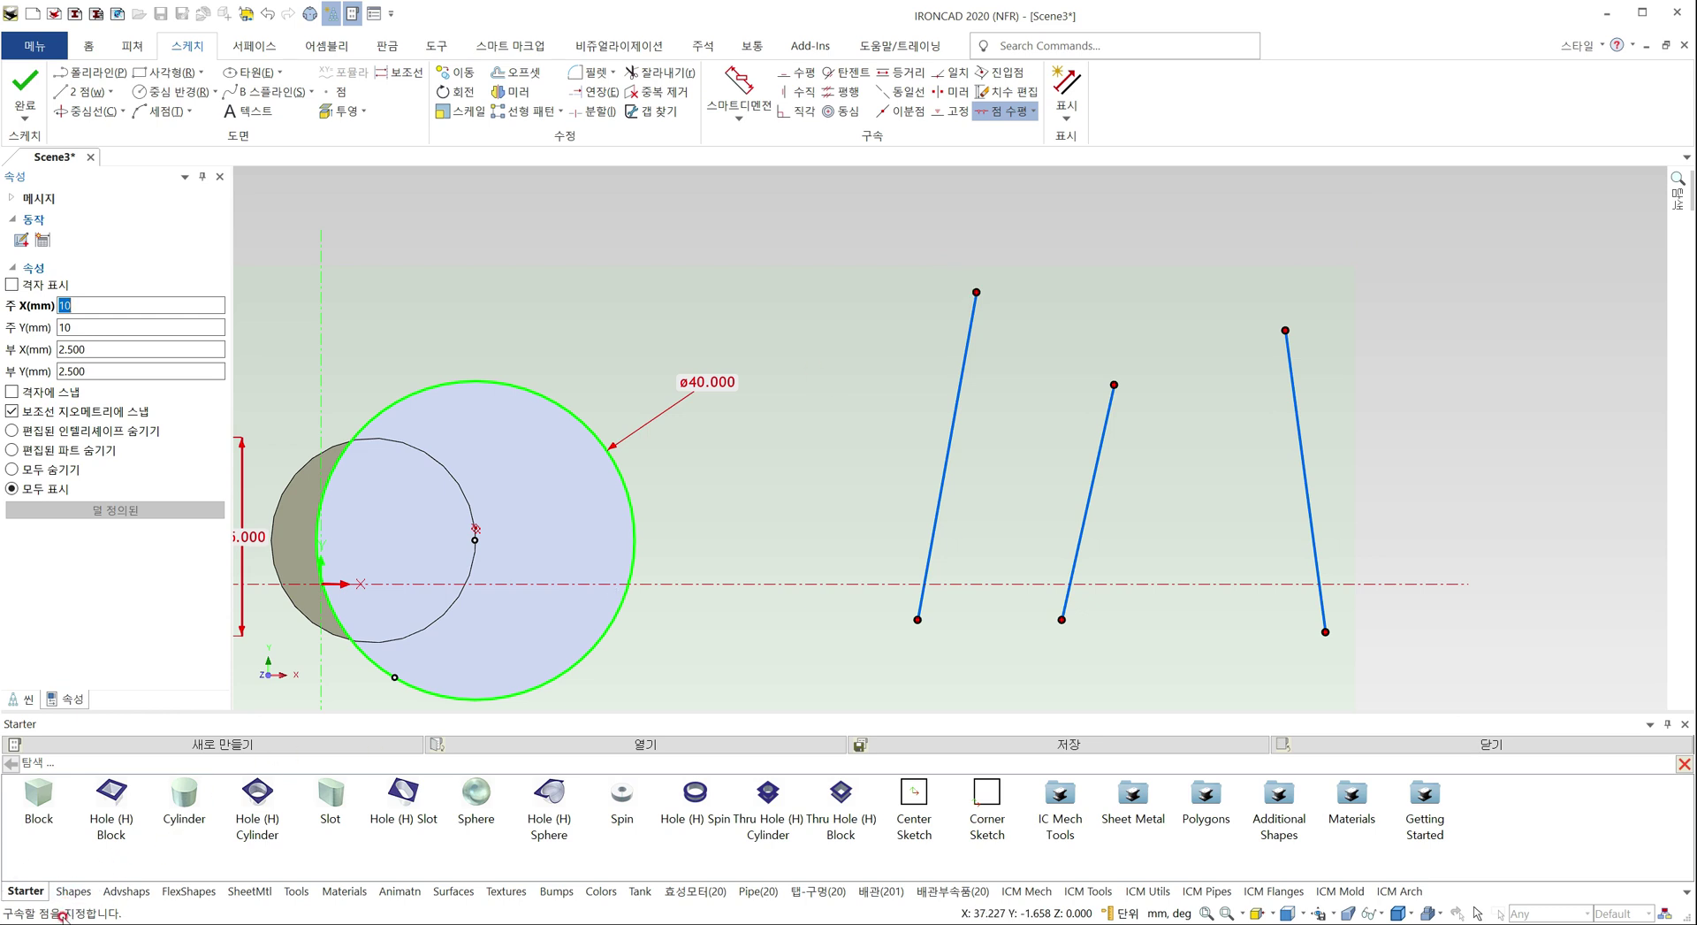
{"action": "left_click", "coordinate": [977, 291]}
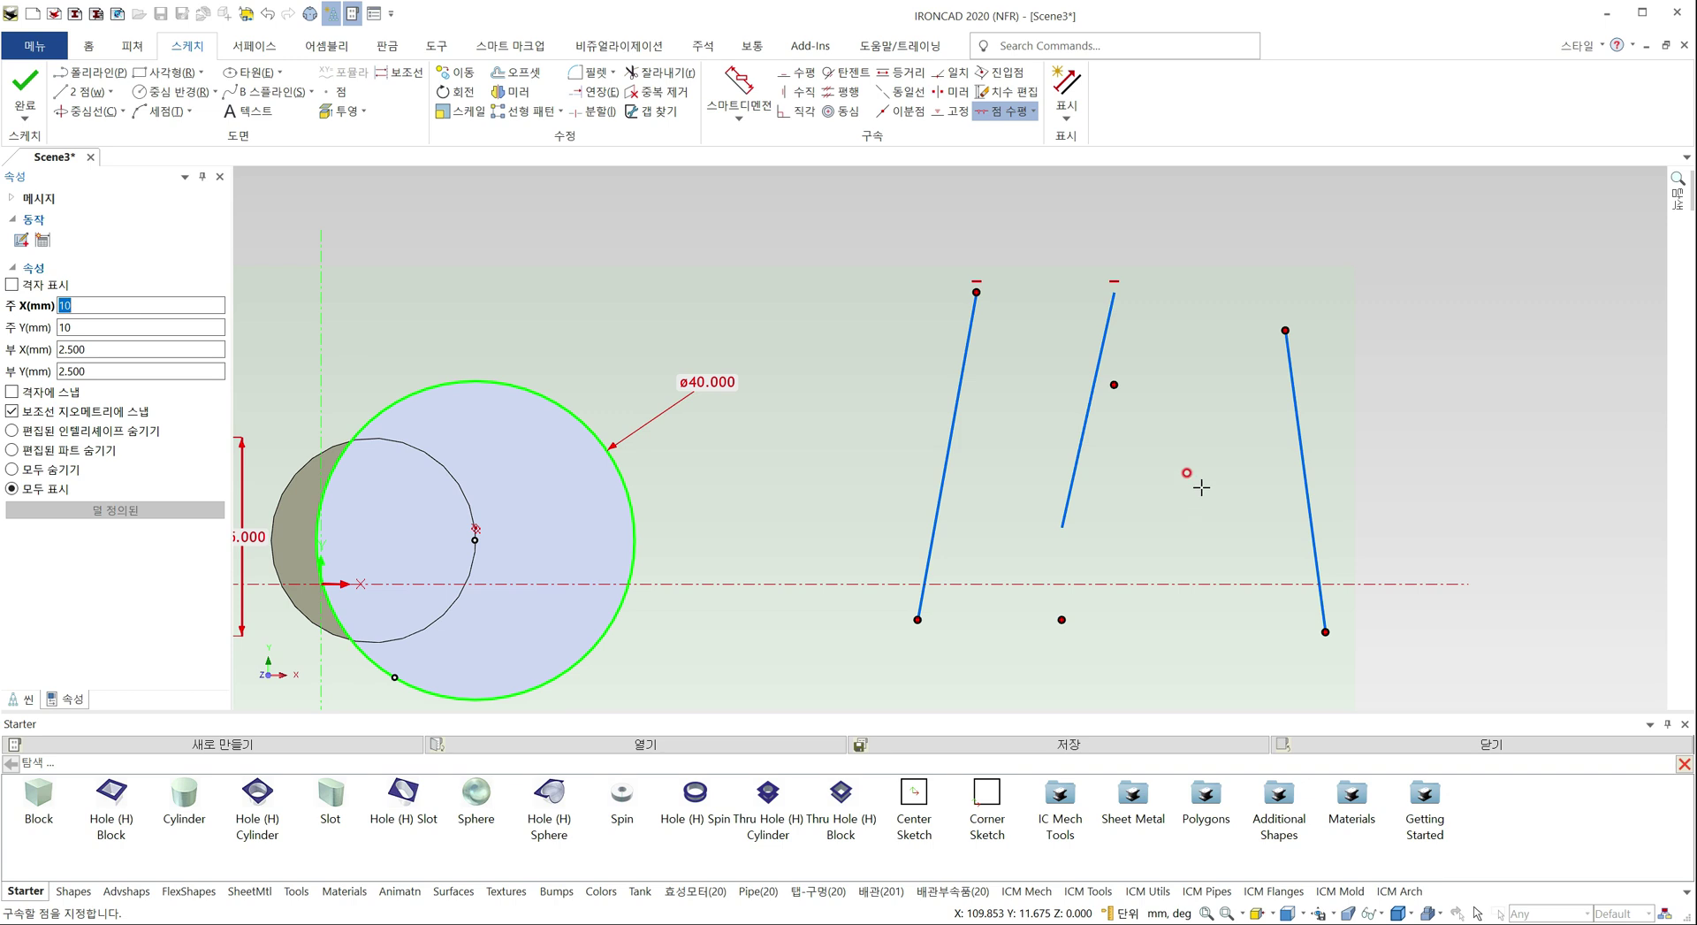
{"action": "left_click", "coordinate": [1285, 331]}
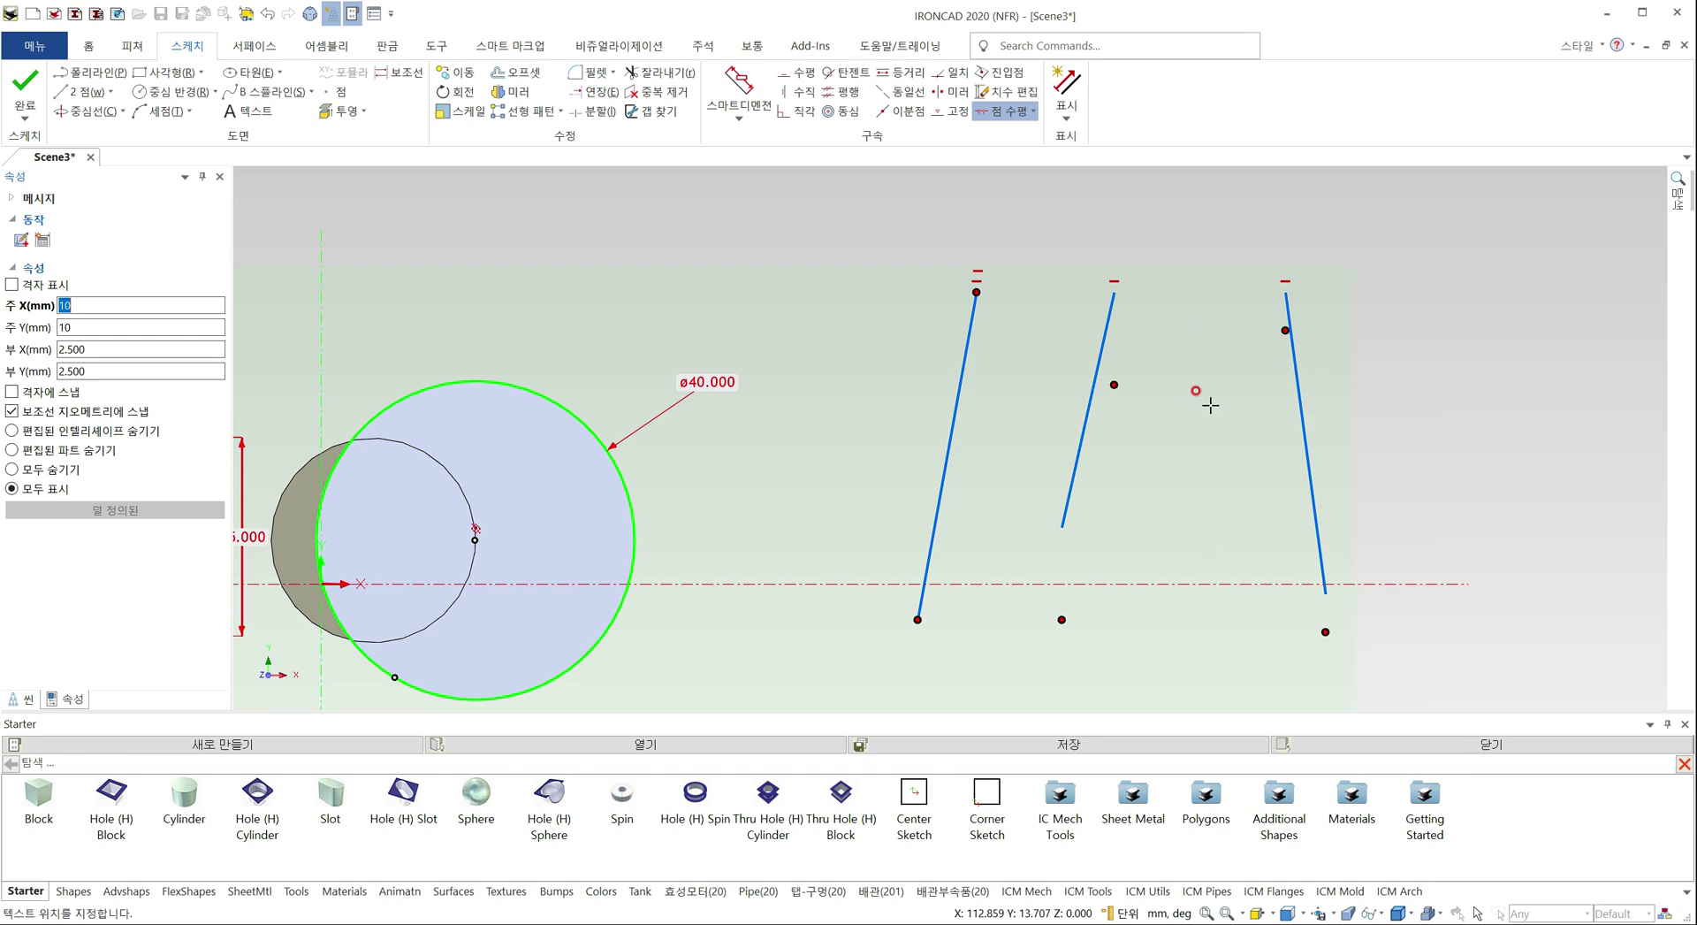
{"action": "left_click", "coordinate": [1129, 267]}
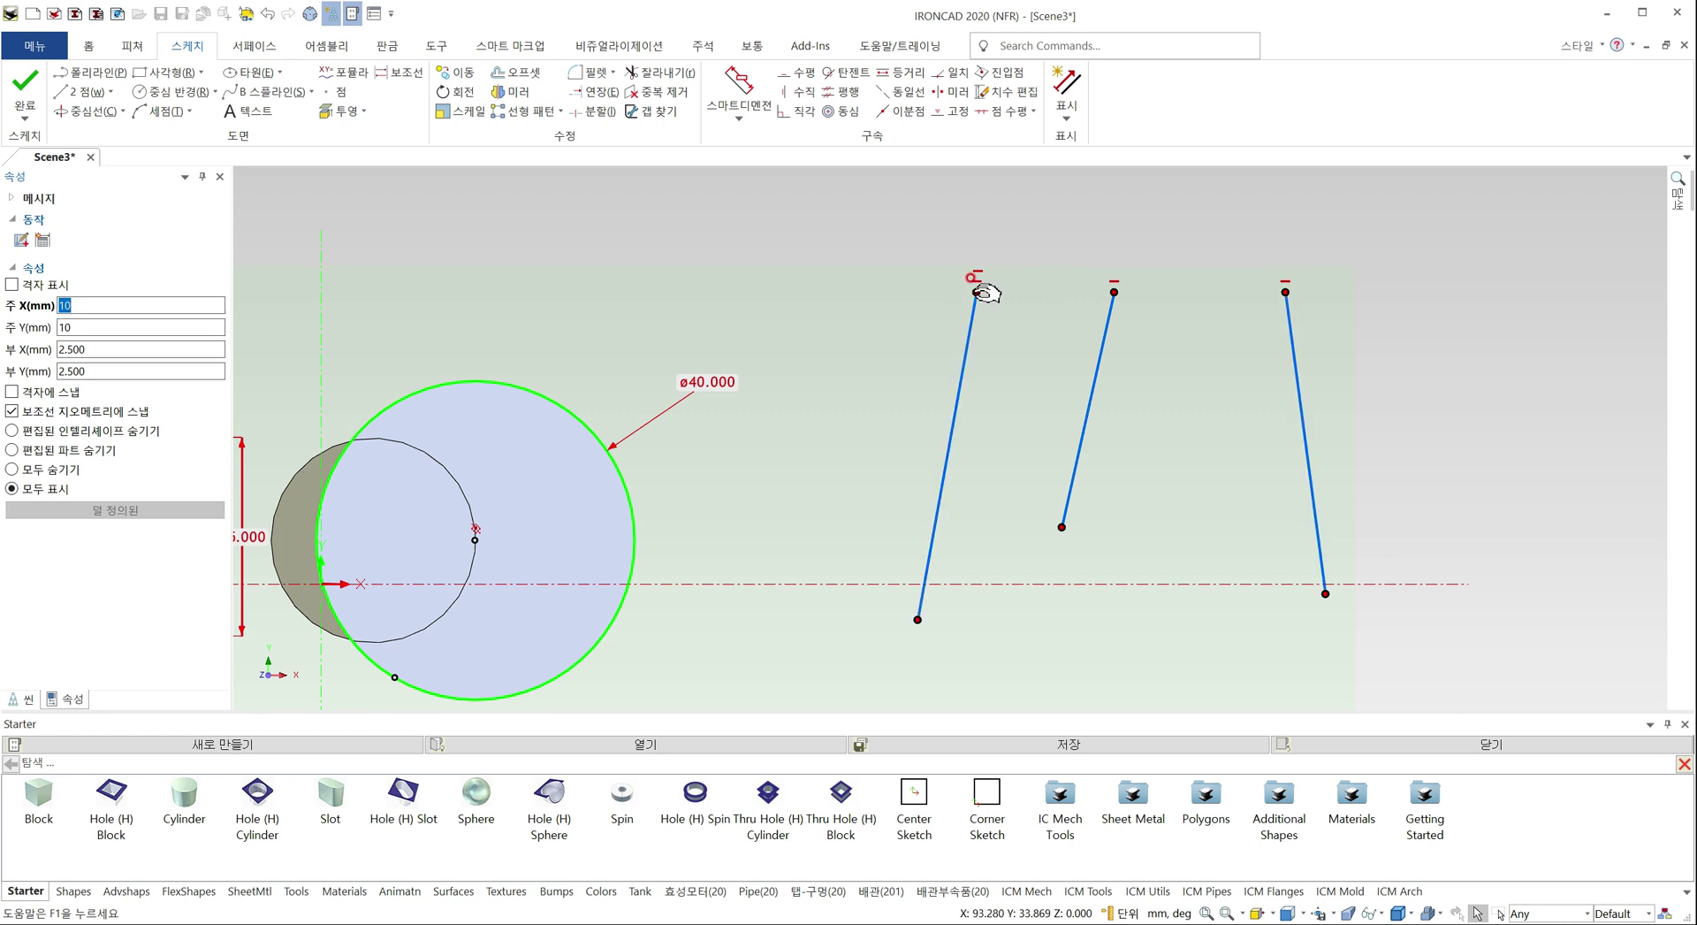
Move the leftmost line's upper endpoint to test whether the other lines' upper endpoints stay horizontally aligned with it
{"action": "left_click_drag", "start_coordinate": [977, 293], "coordinate": [778, 352]}
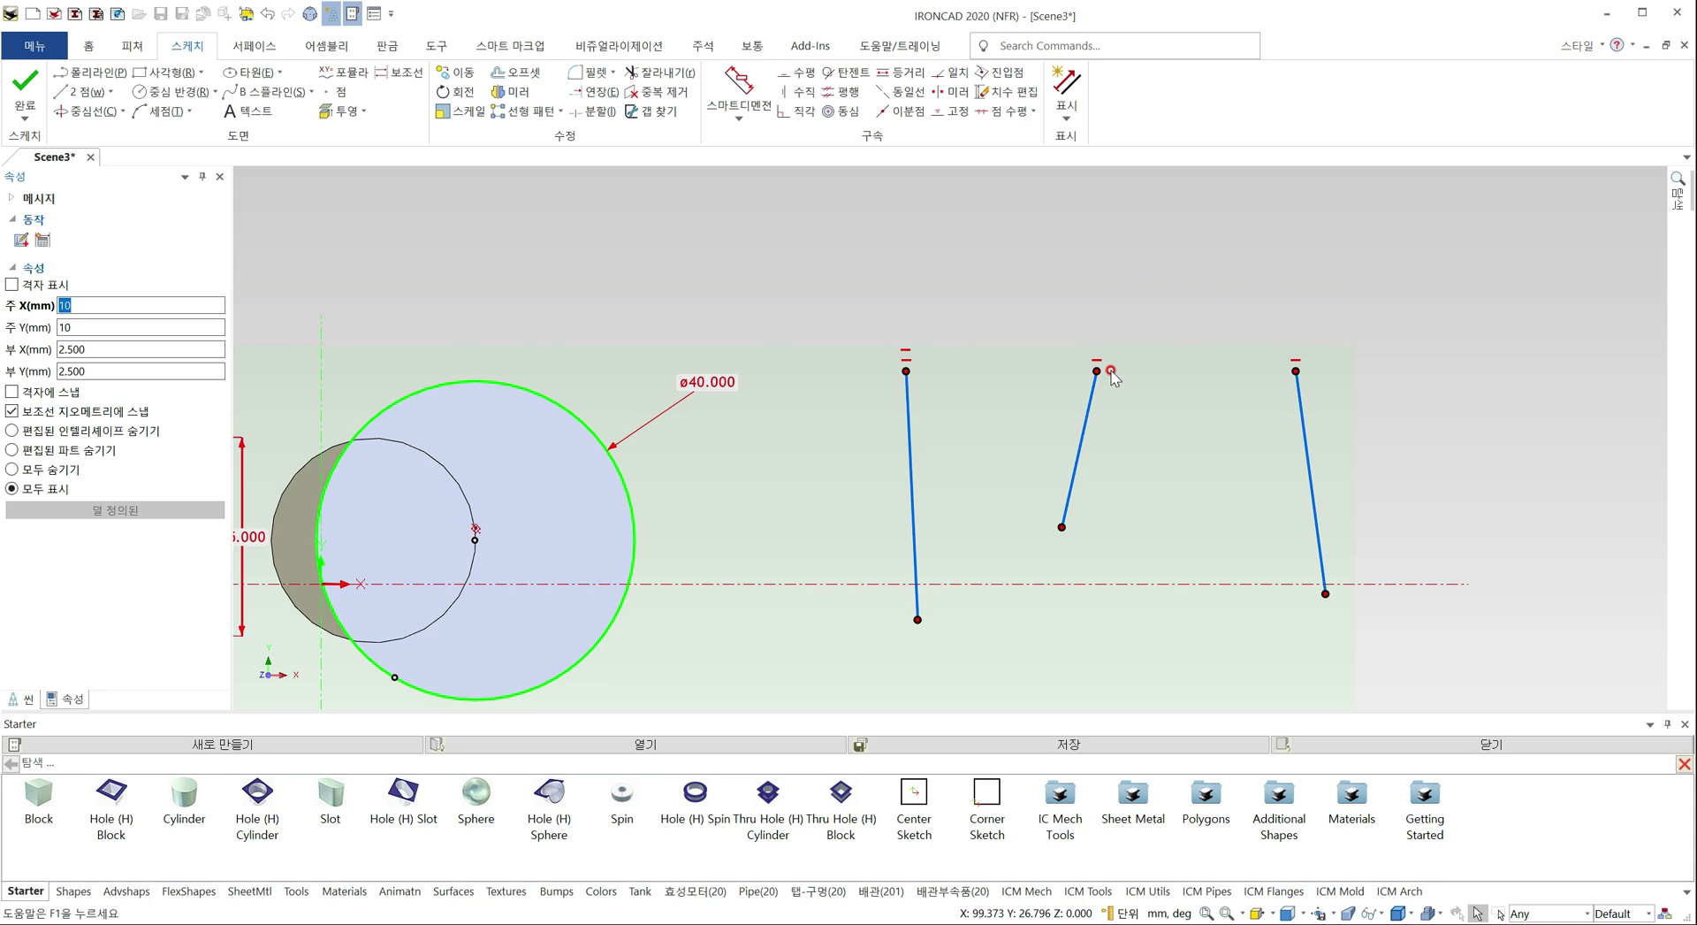
{"action": "left_click", "coordinate": [909, 380]}
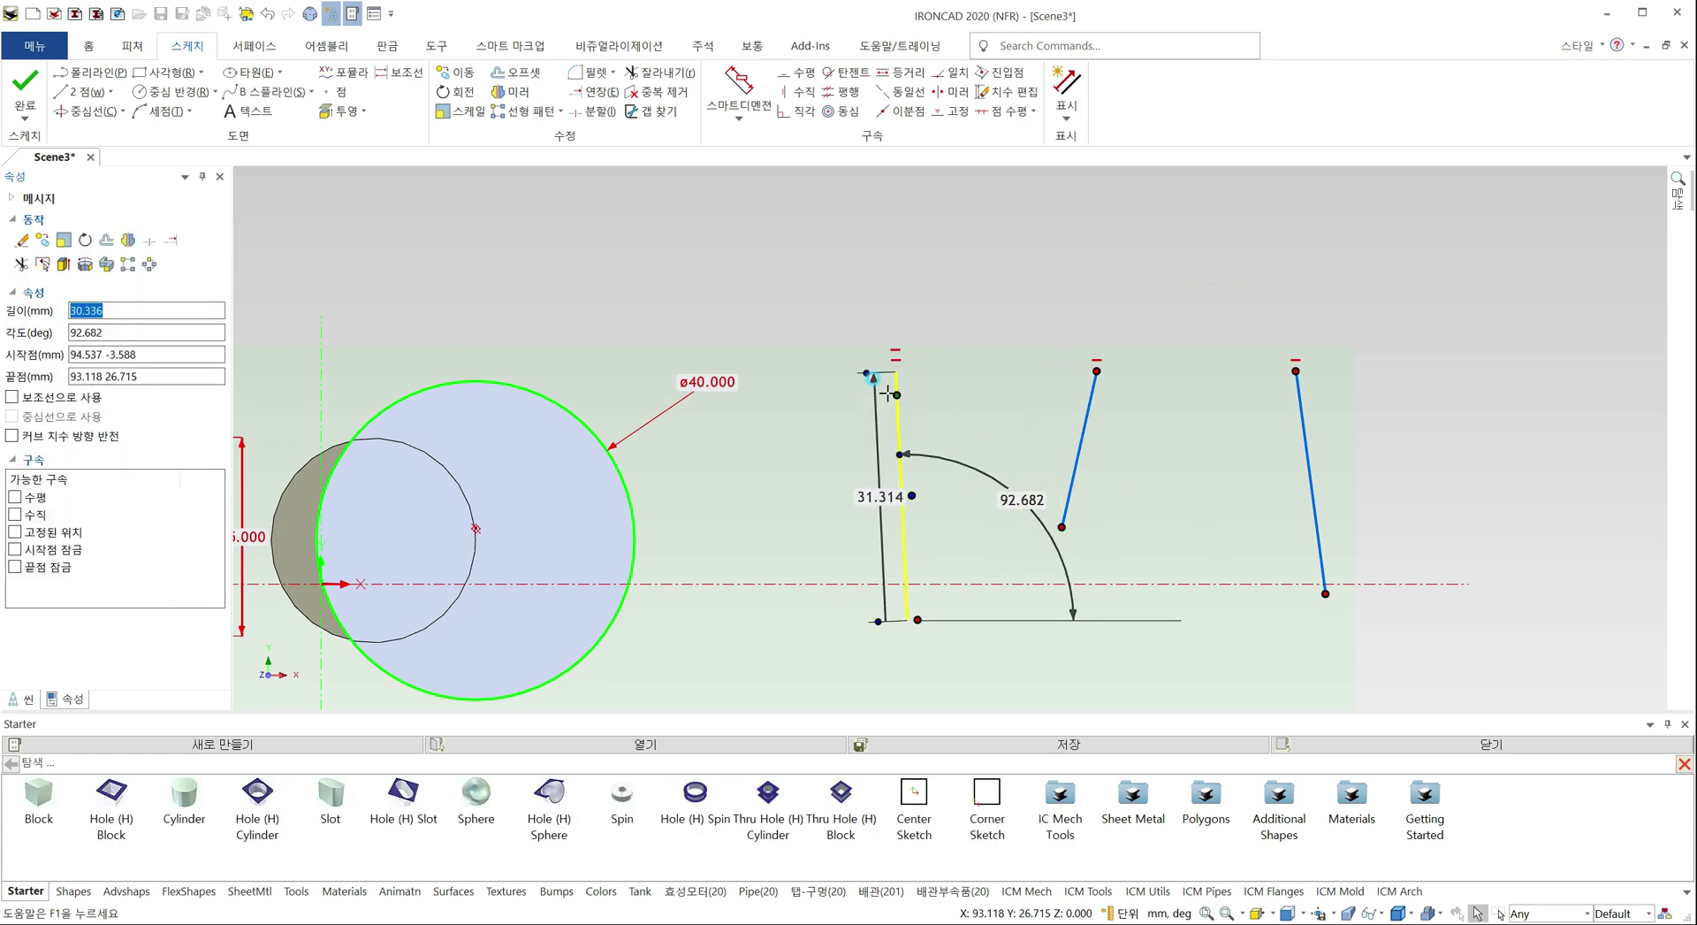
{"action": "mouse_move", "coordinate": [888, 394]}
{"action": "left_mouse_down"}
{"action": "mouse_move", "coordinate": [893, 371]}
{"action": "mouse_move", "coordinate": [887, 546]}
{"action": "mouse_move", "coordinate": [882, 369]}
{"action": "left_mouse_up"}
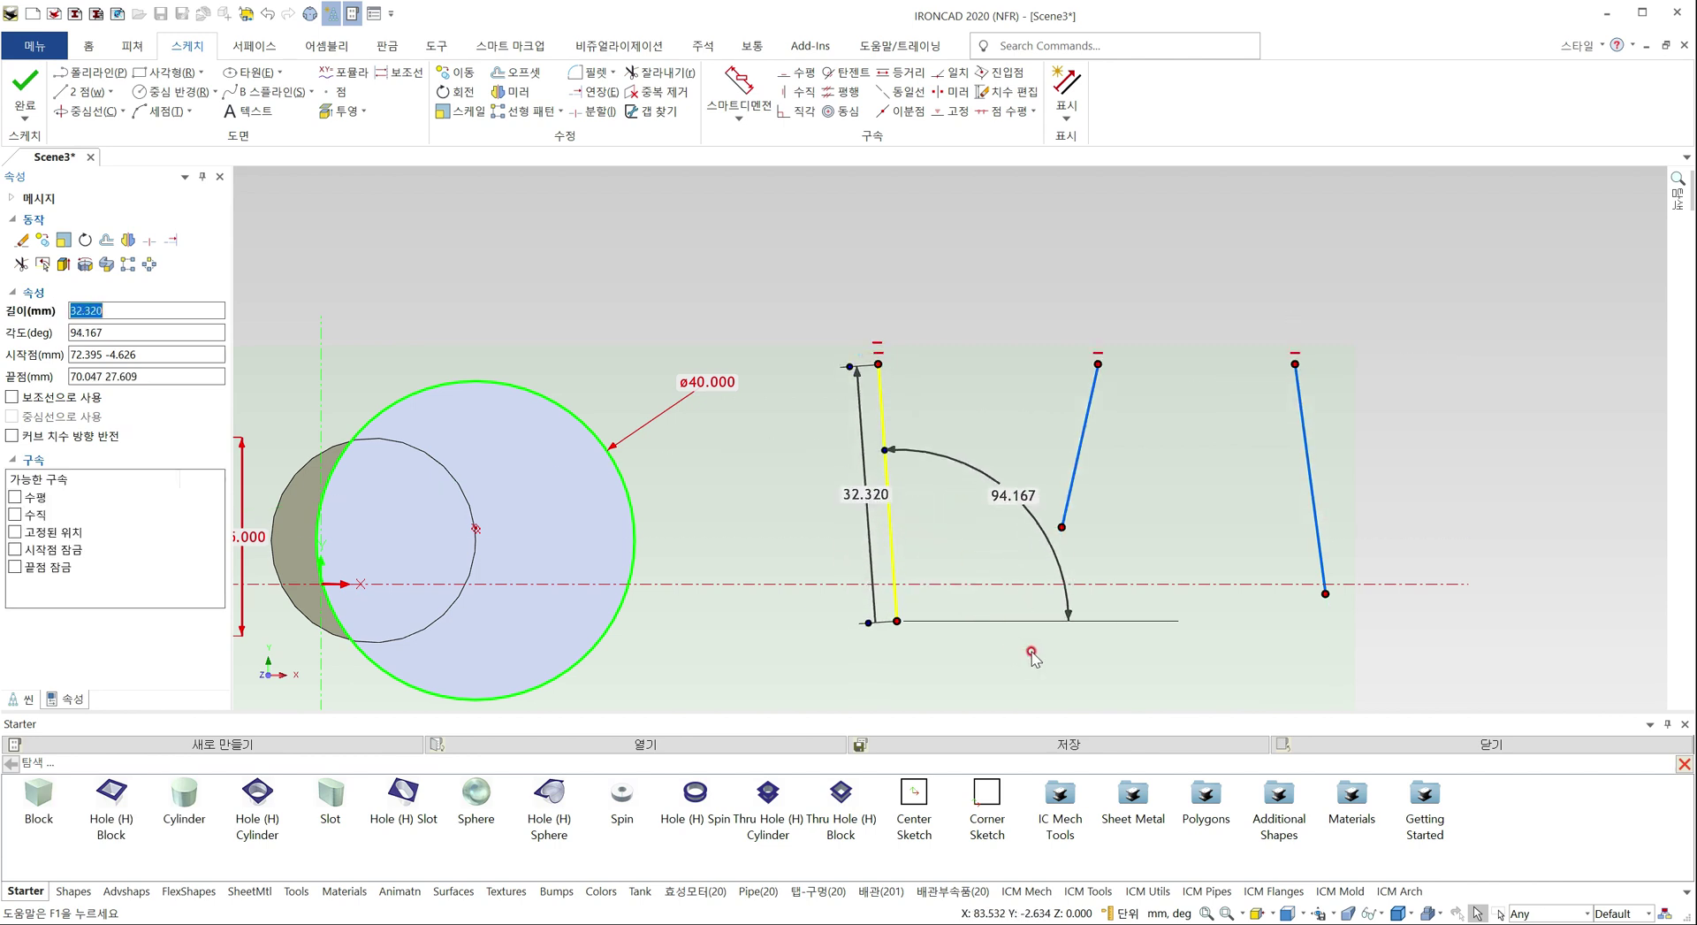
Delete the three horizontally aligned lines from the sketch
{"action": "left_click", "coordinate": [1137, 510]}
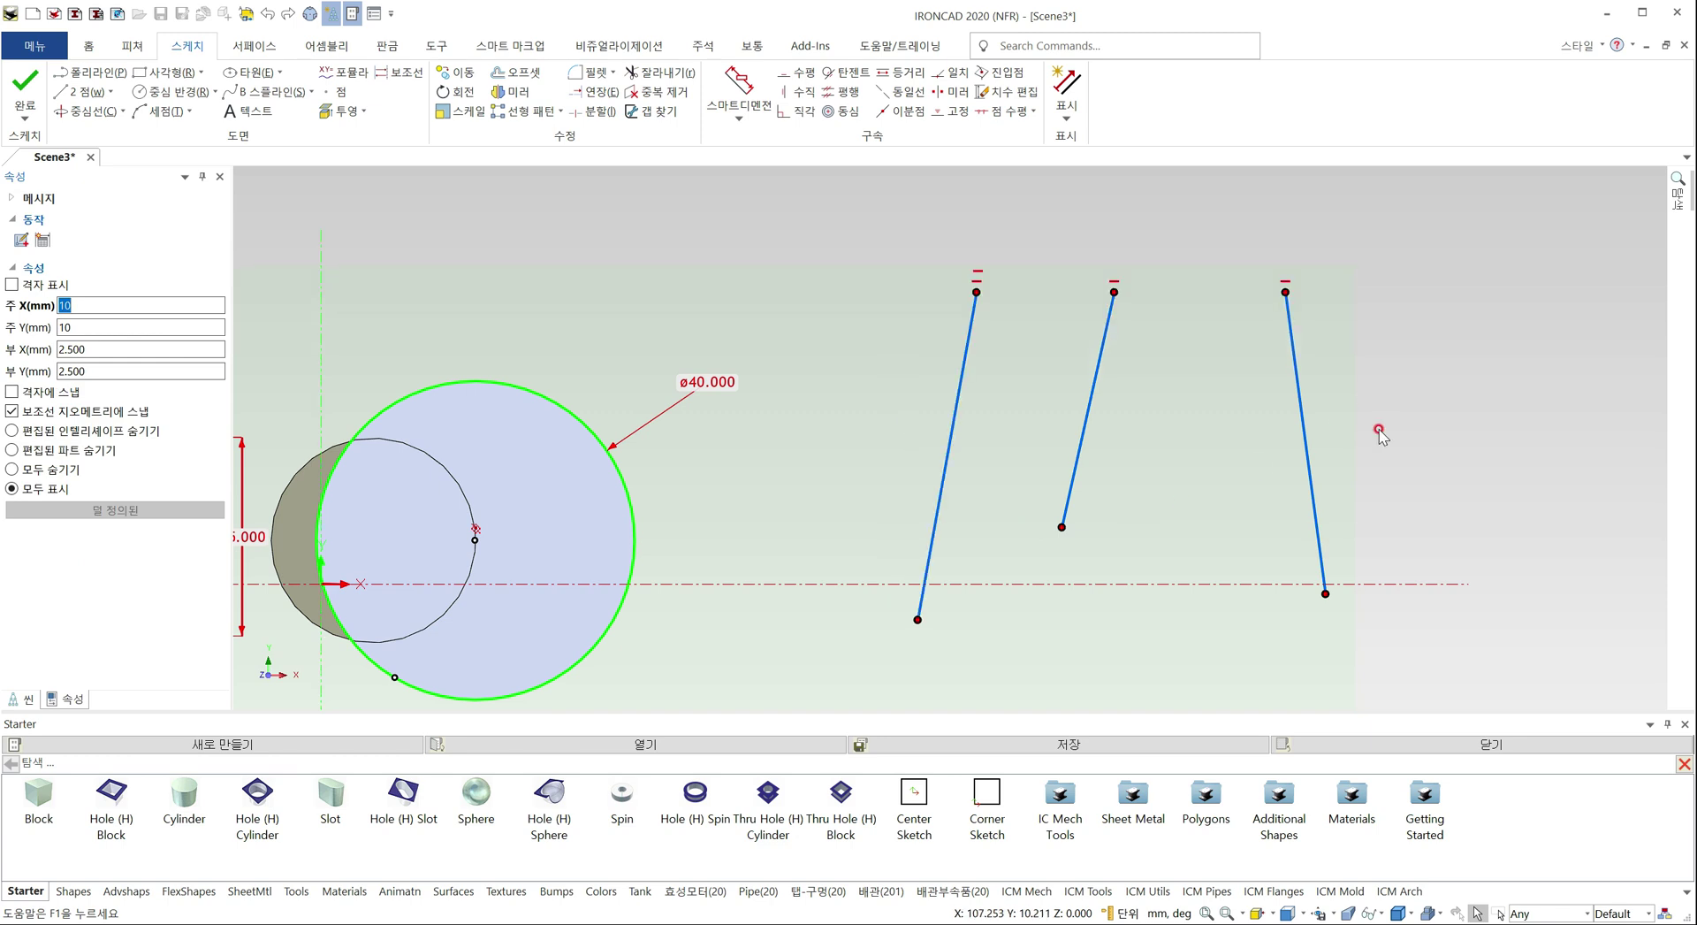
{"action": "key", "text": "ctrl+a"}
{"action": "key", "text": "Delete"}
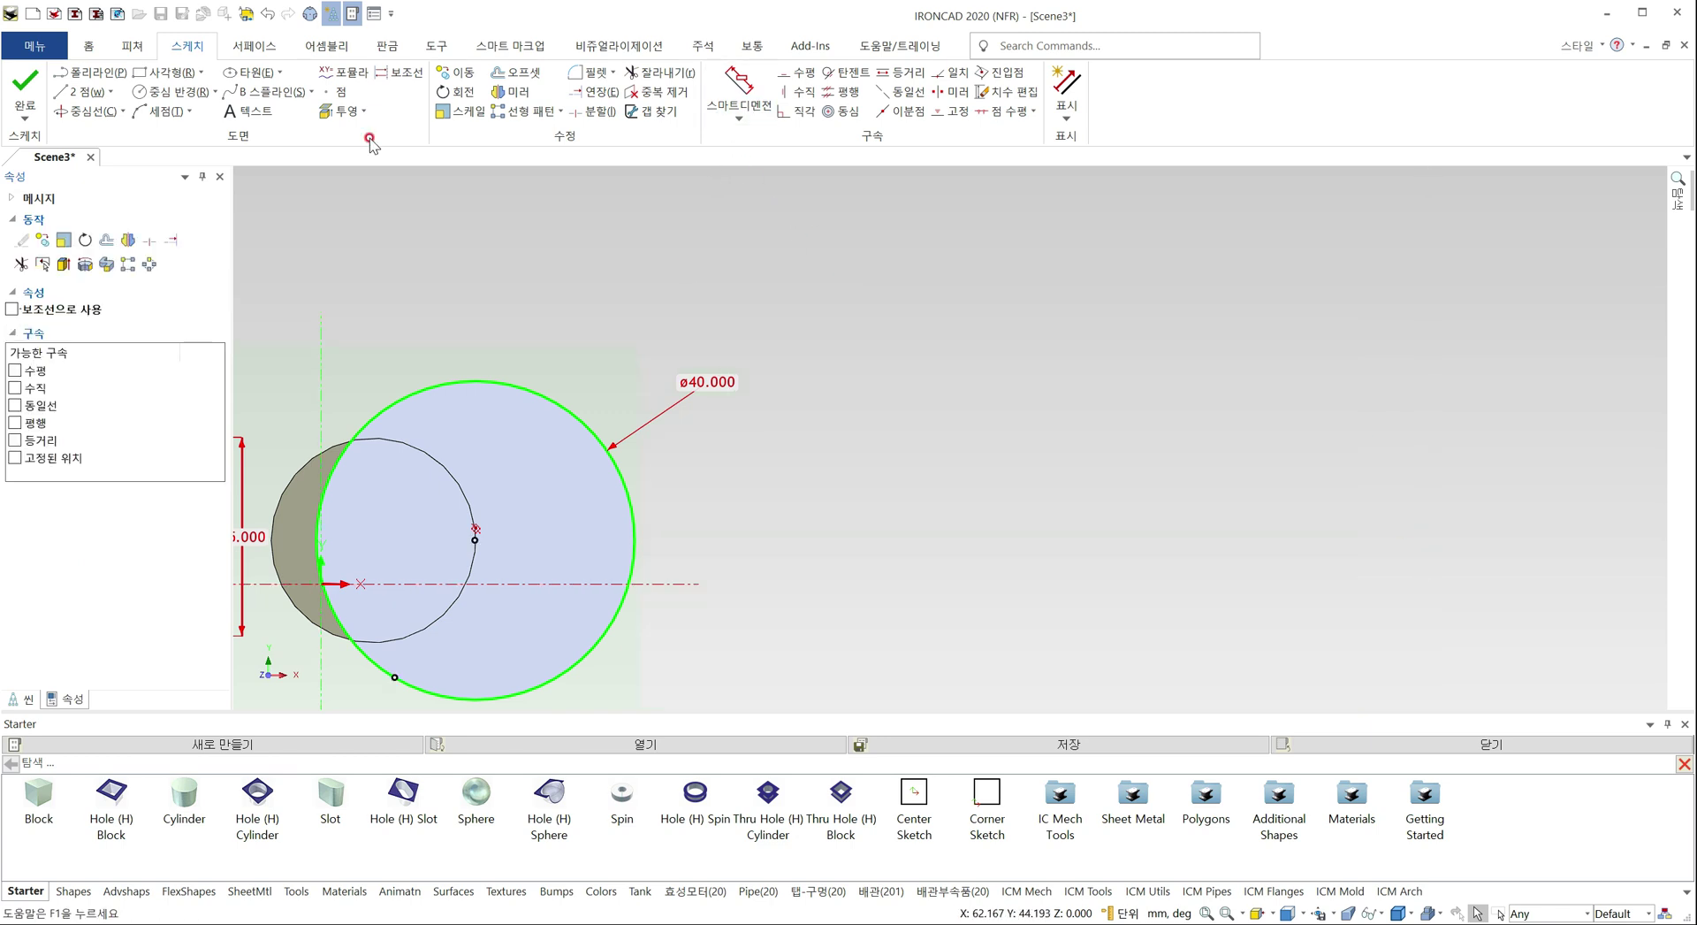
Sketch three new separate slanted lines to the right of the circle, with their upper endpoints at different horizontal positions
{"action": "left_click", "coordinate": [80, 91]}
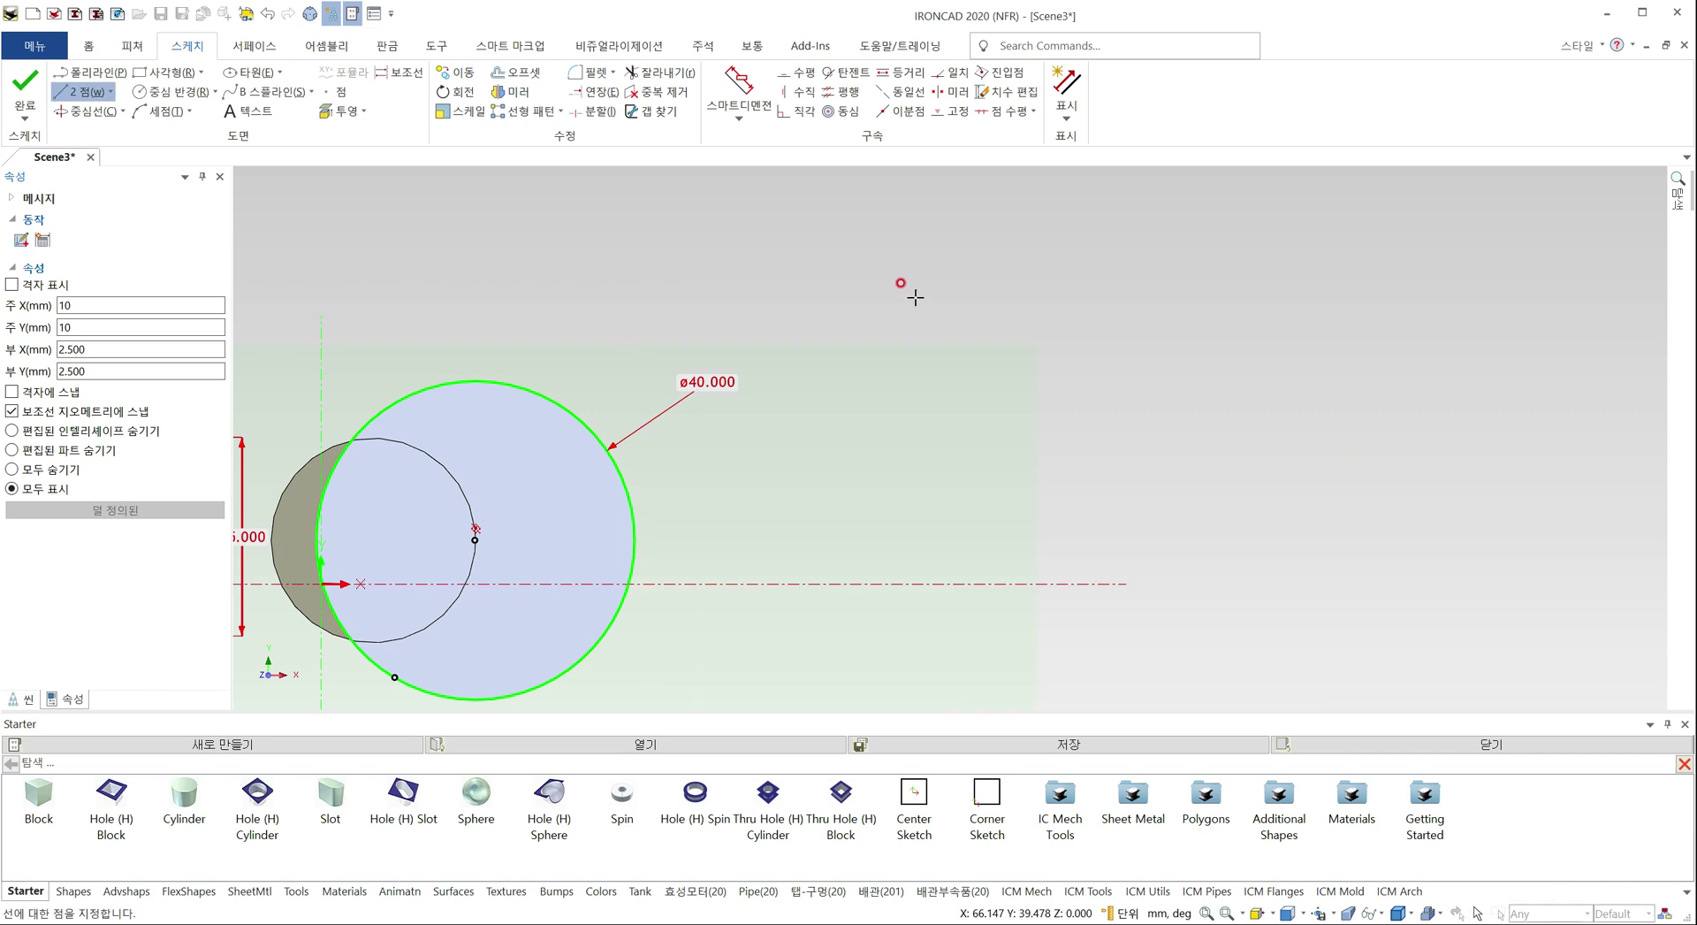
{"action": "left_click", "coordinate": [834, 583]}
{"action": "left_click", "coordinate": [917, 298]}
{"action": "left_click", "coordinate": [1095, 349]}
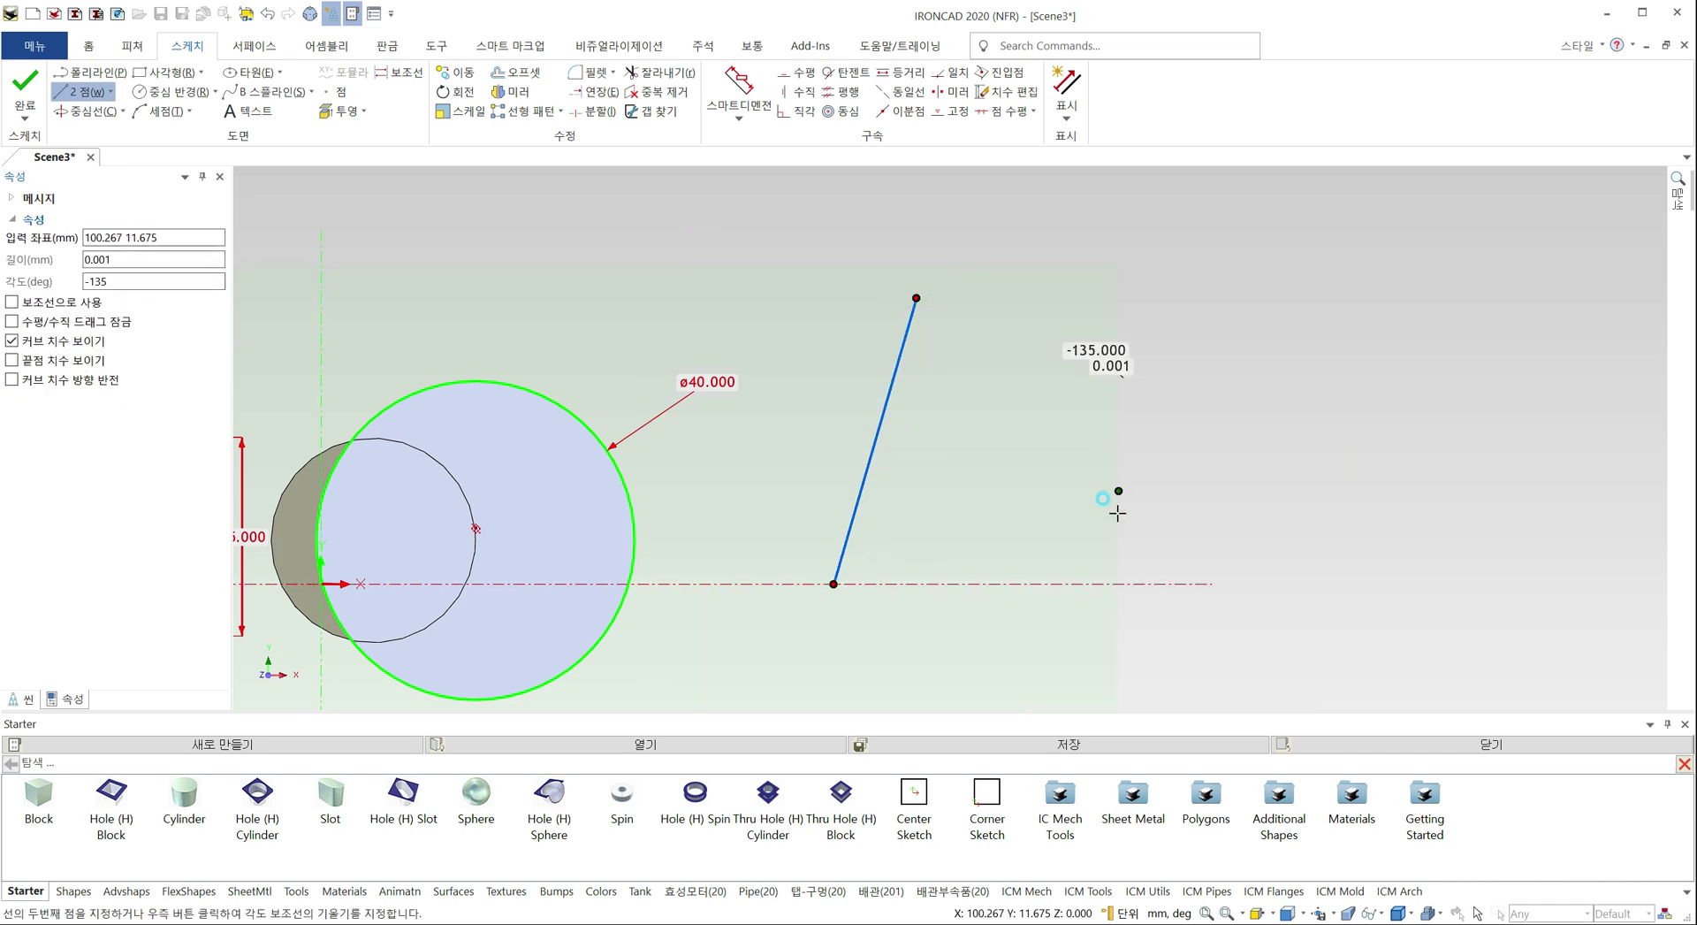
{"action": "left_click", "coordinate": [1118, 540]}
{"action": "left_click", "coordinate": [1368, 483]}
{"action": "left_click", "coordinate": [1299, 349]}
{"action": "left_click", "coordinate": [1353, 539]}
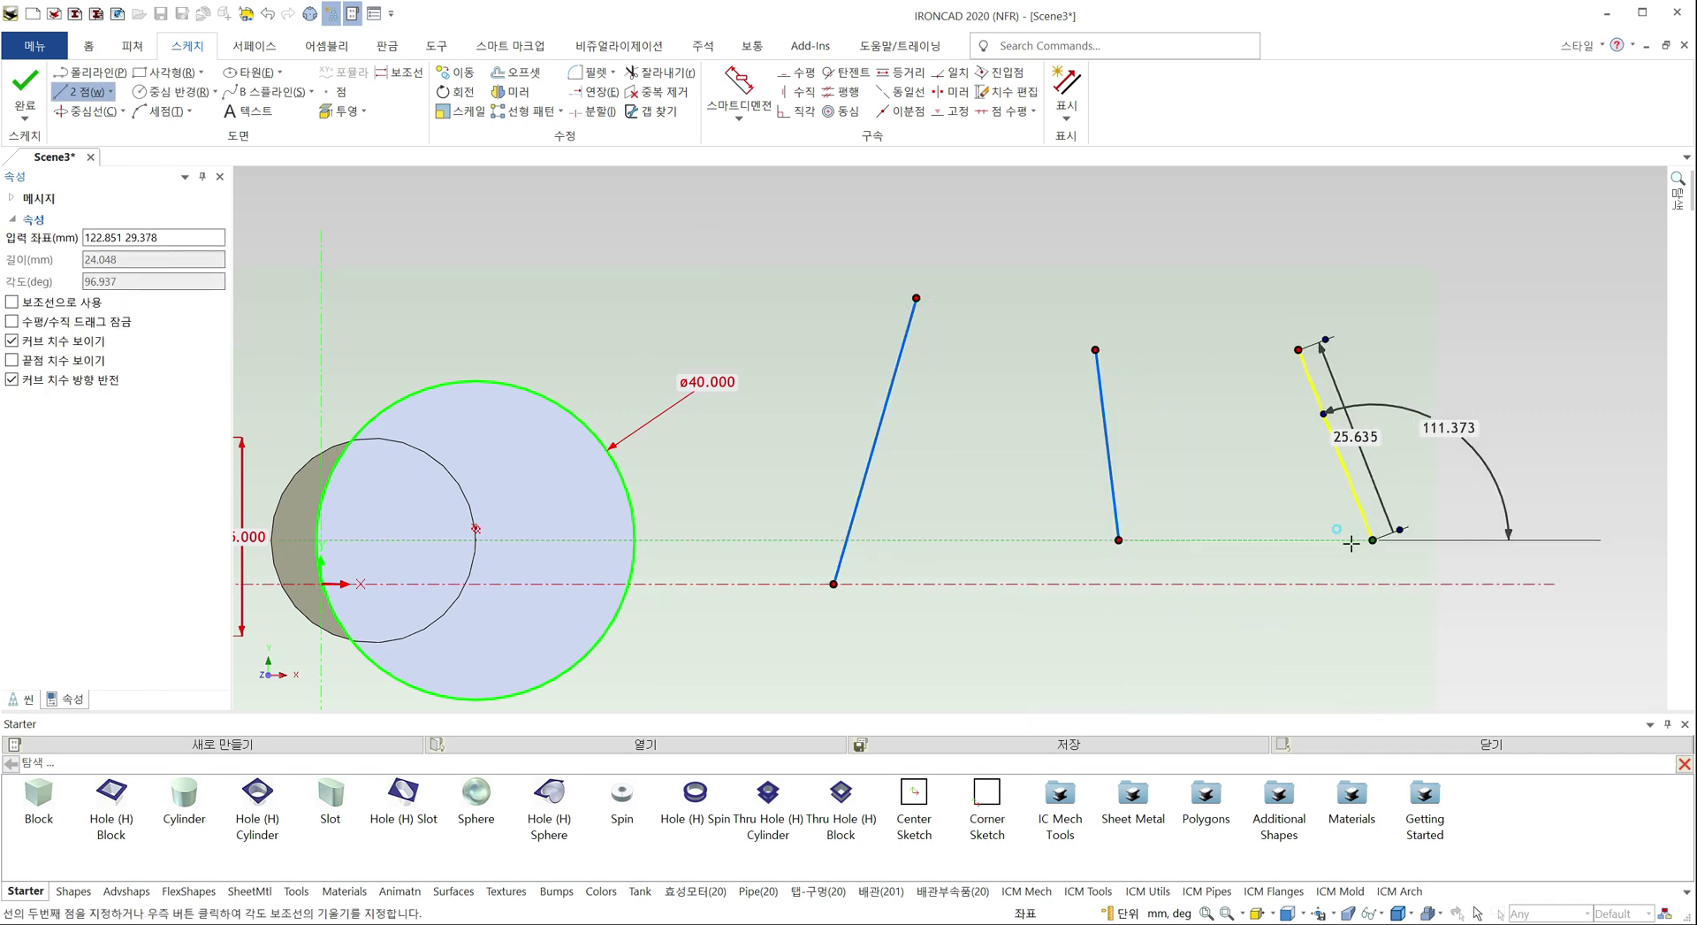
{"action": "key", "text": "Escape"}
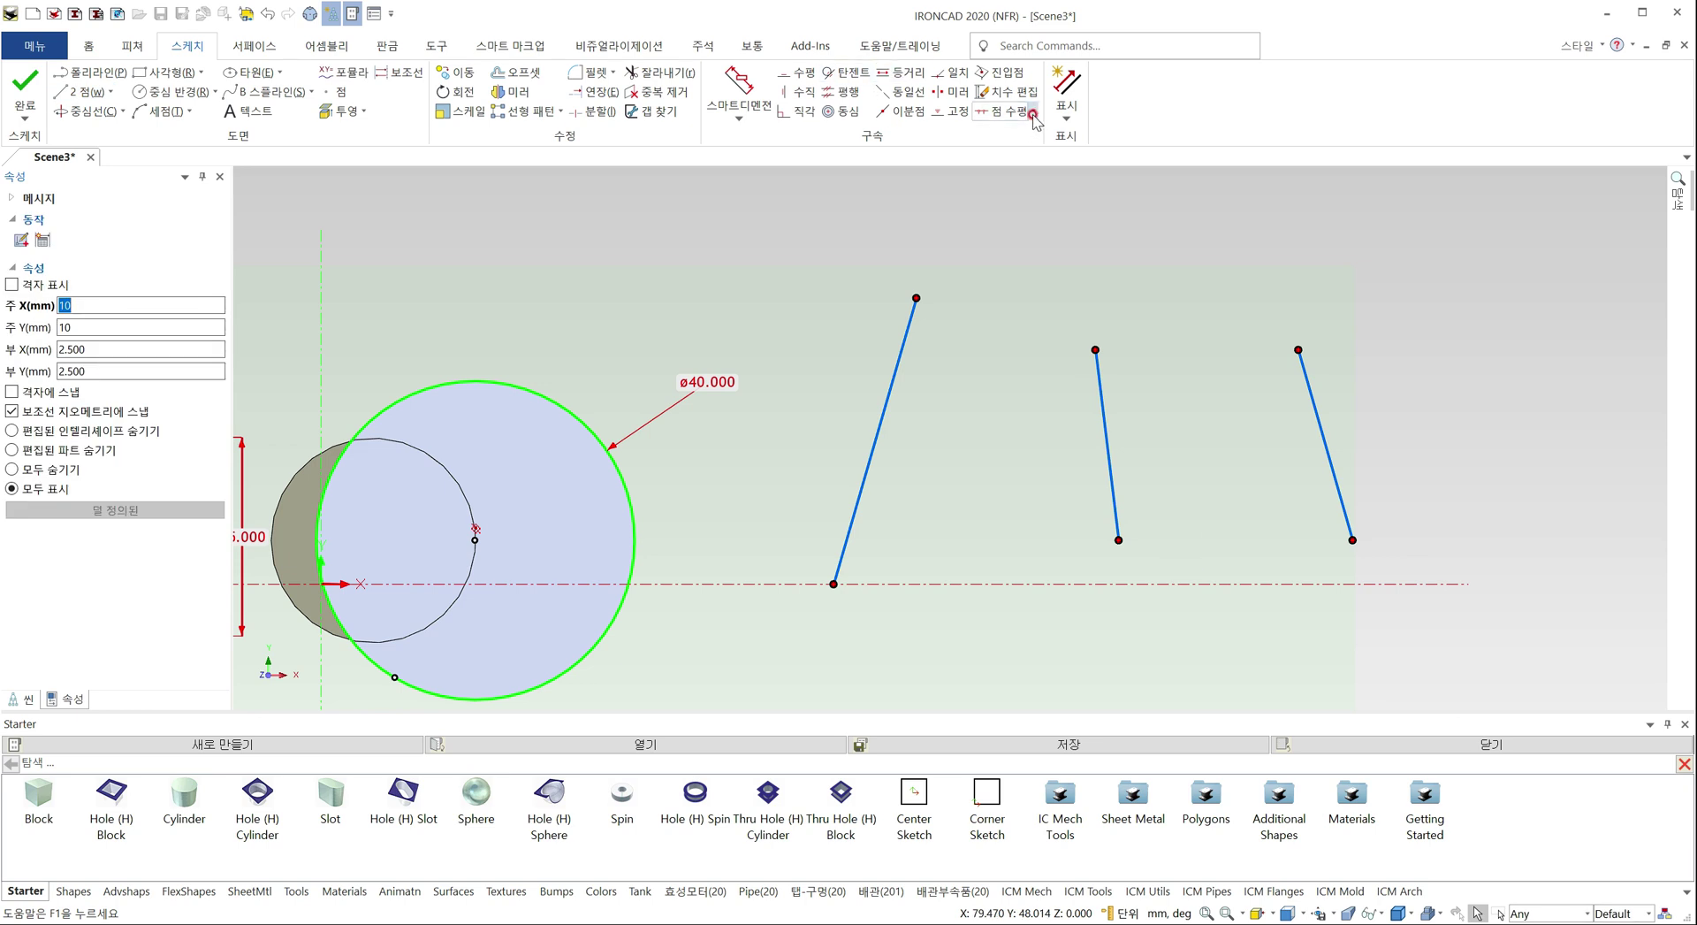
Align the upper endpoints of the three lines with the point vertical constraint, and move the first line's upper endpoint to test it
{"action": "left_click", "coordinate": [1033, 113]}
{"action": "left_click", "coordinate": [1008, 152]}
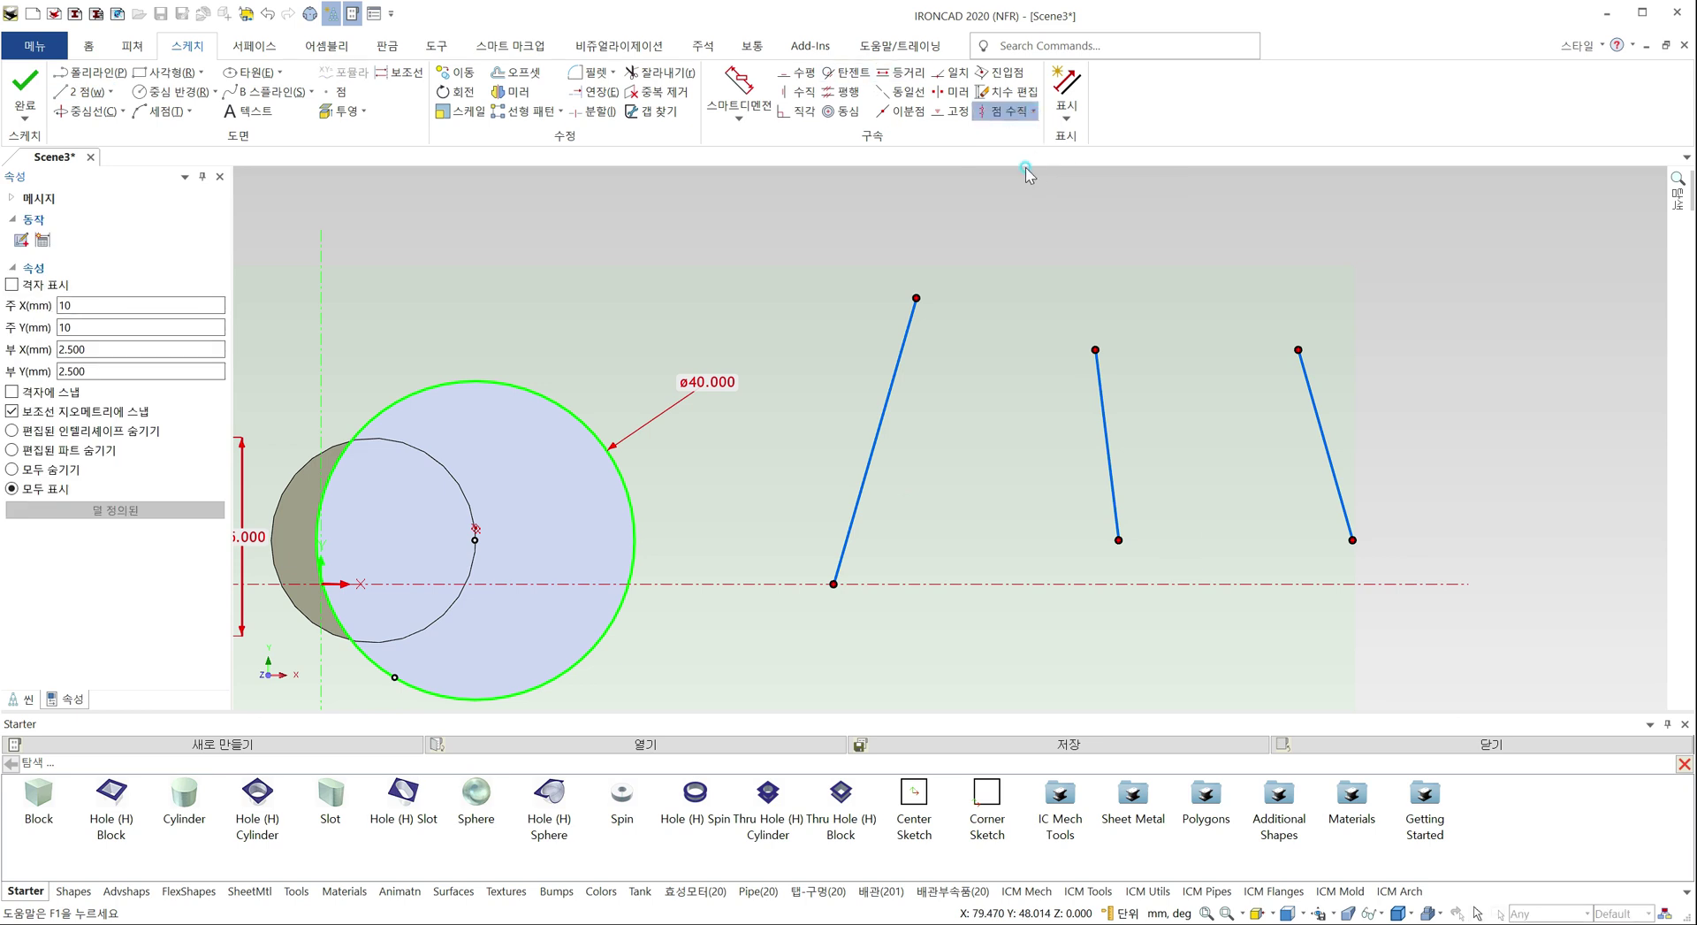
{"action": "left_click", "coordinate": [915, 298]}
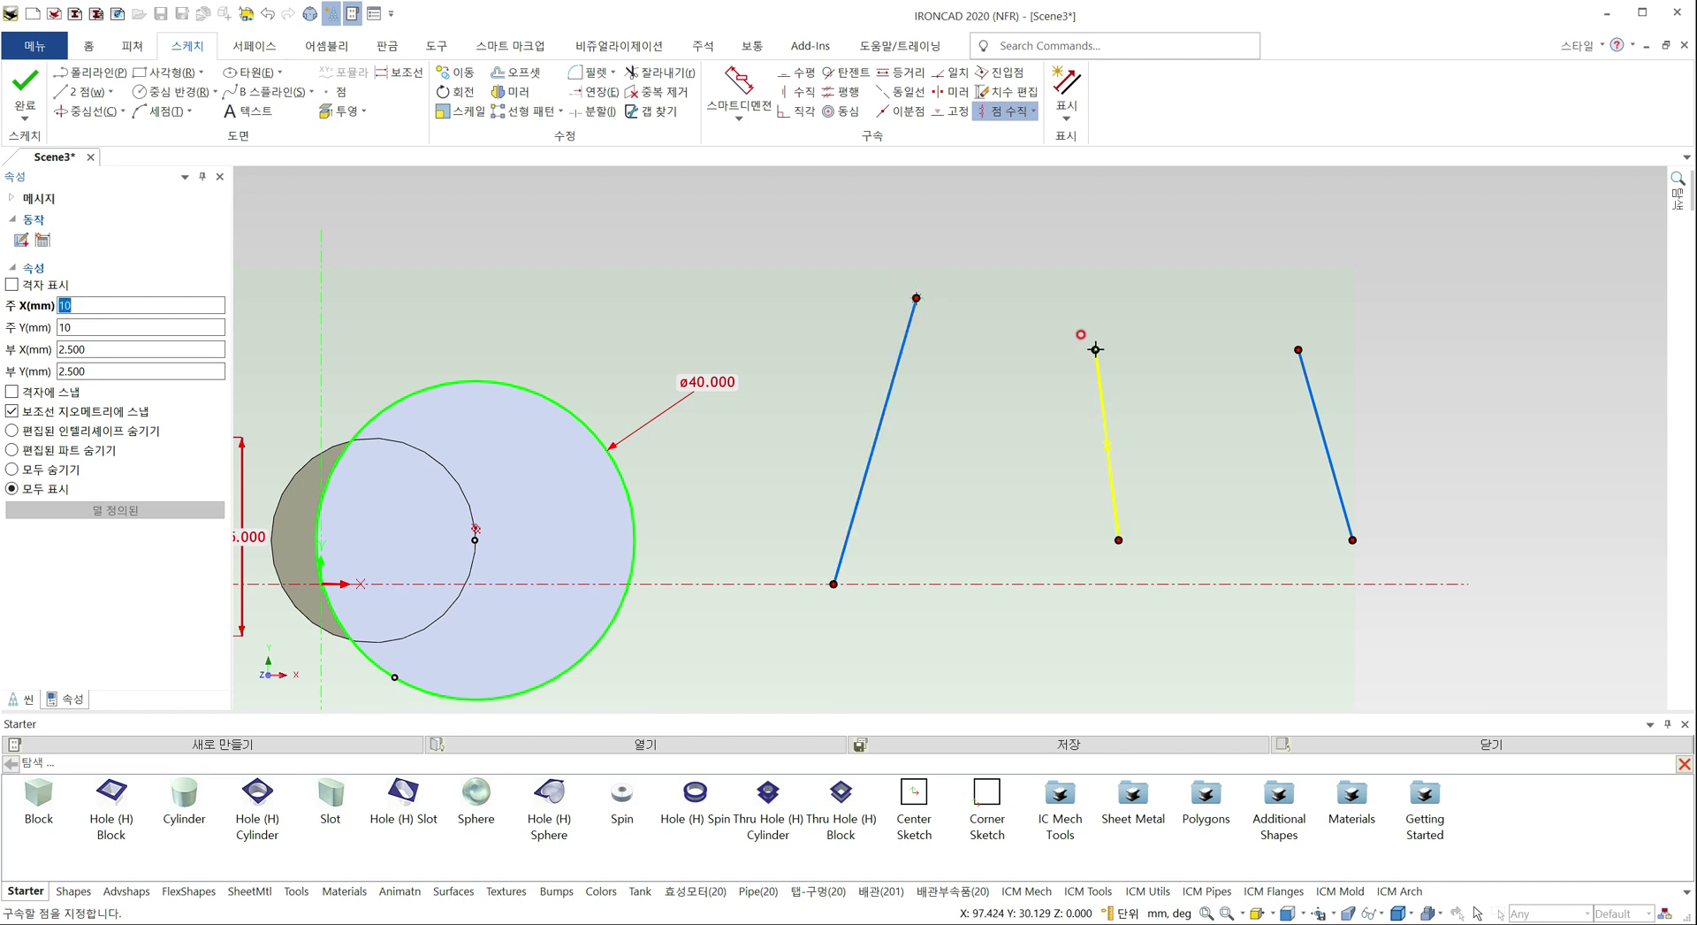
{"action": "left_click", "coordinate": [1096, 349]}
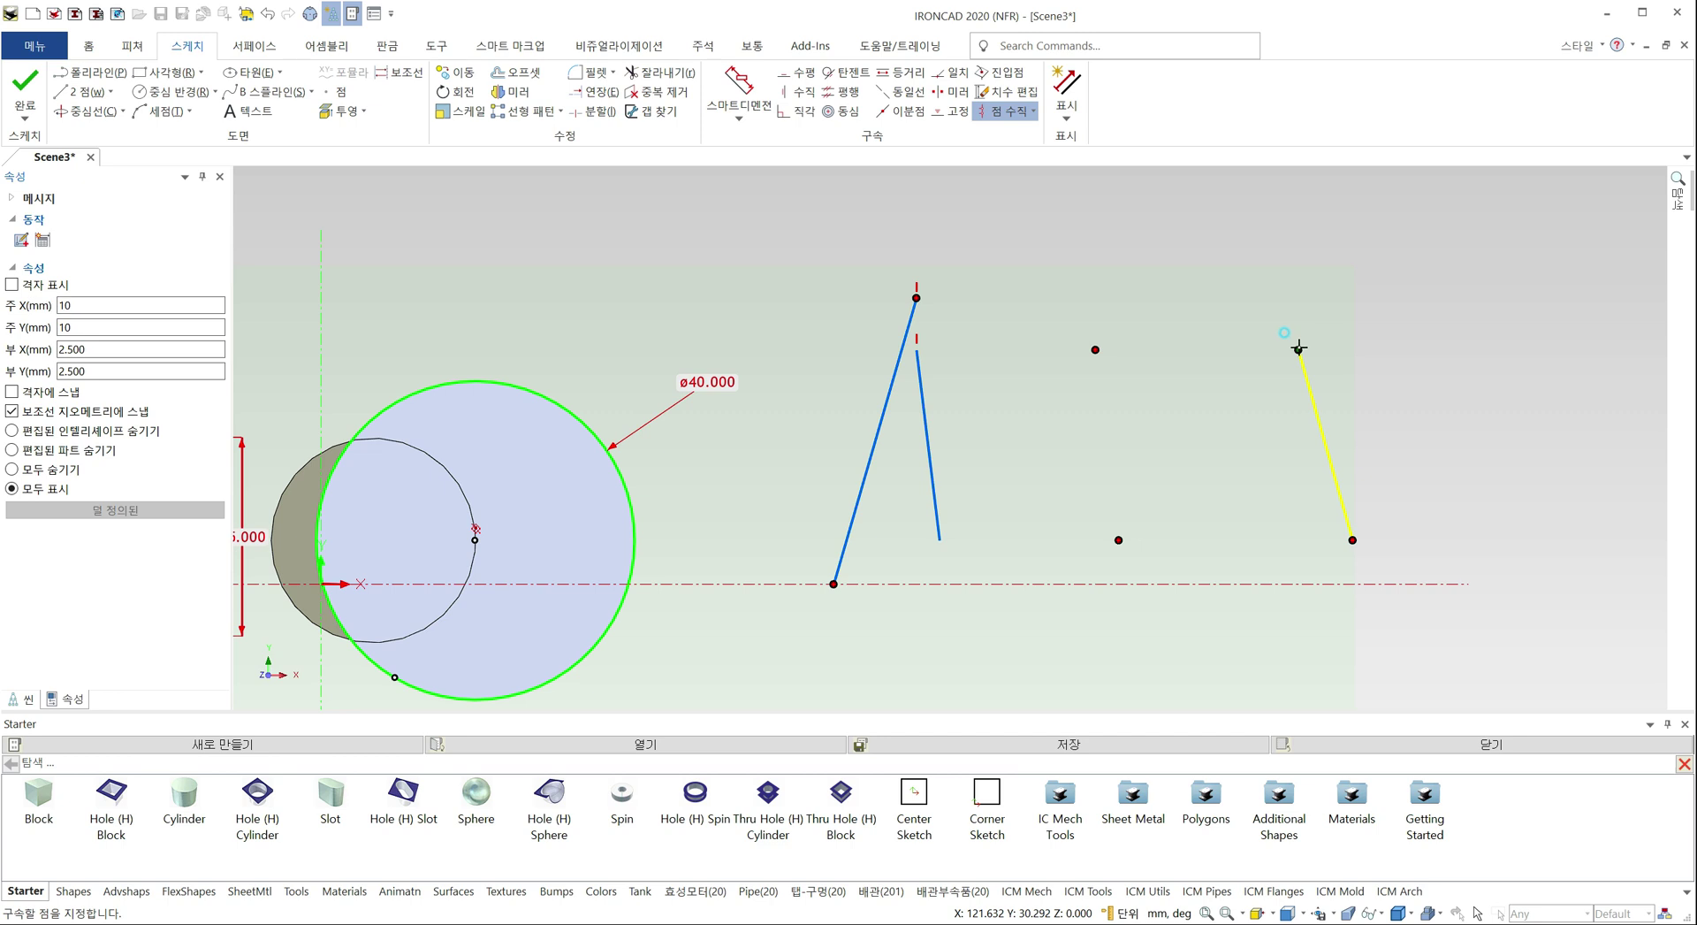
{"action": "left_click", "coordinate": [1299, 347]}
{"action": "left_click", "coordinate": [988, 510]}
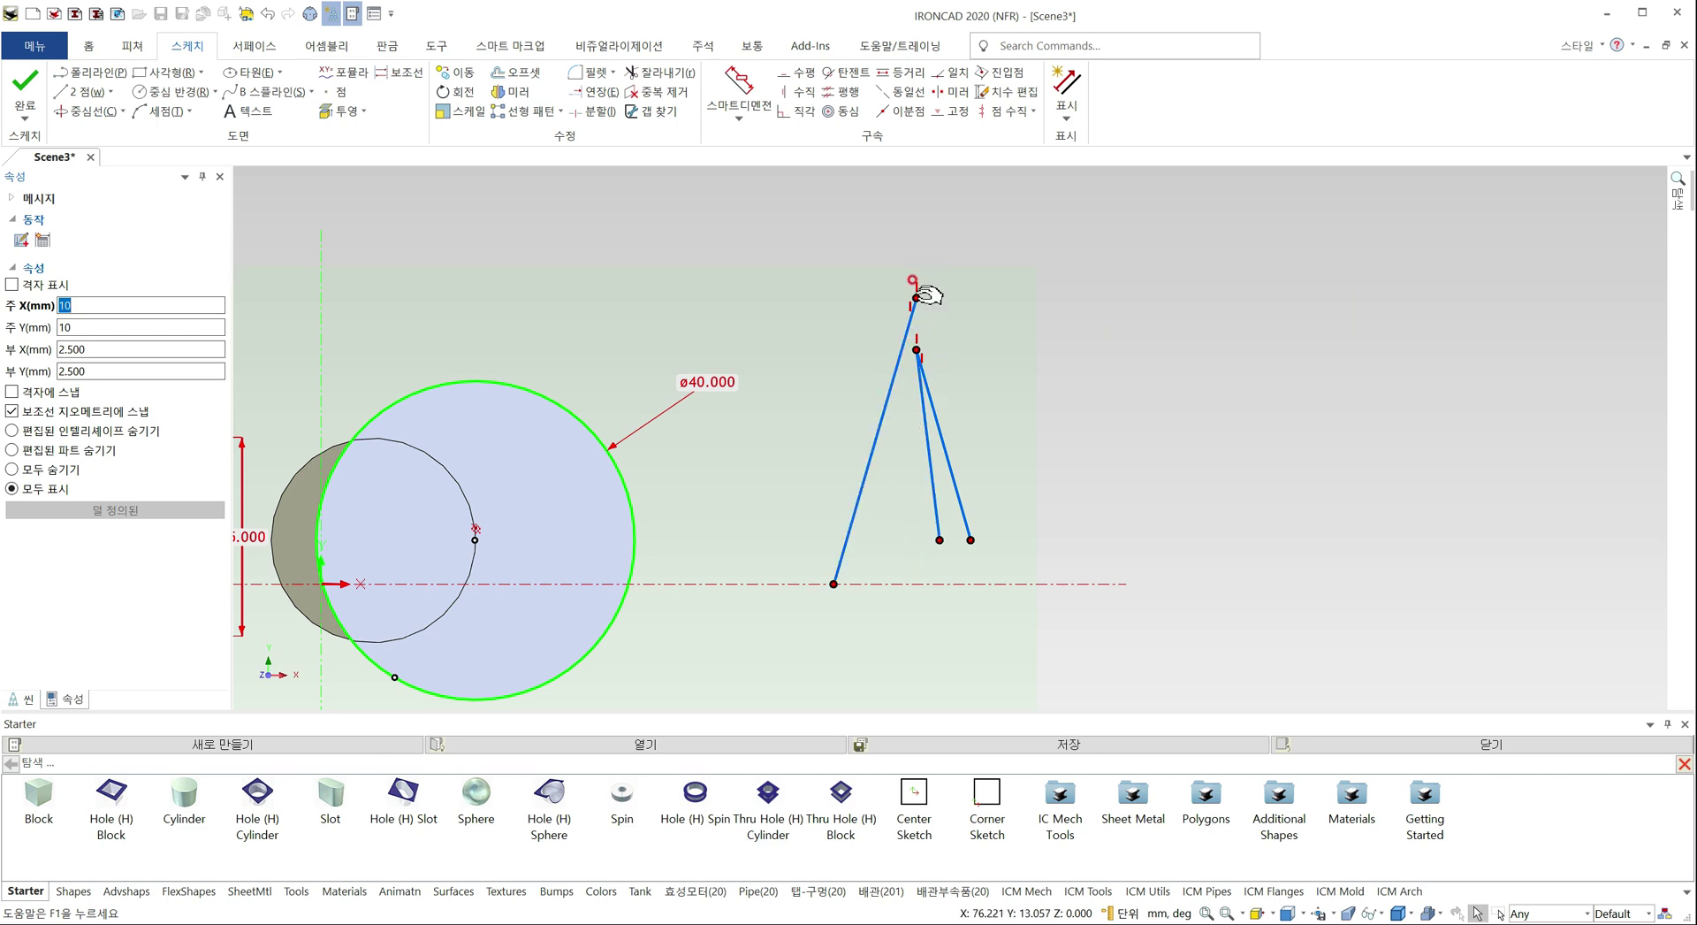
{"action": "left_click_drag", "start_coordinate": [916, 297], "coordinate": [872, 301]}
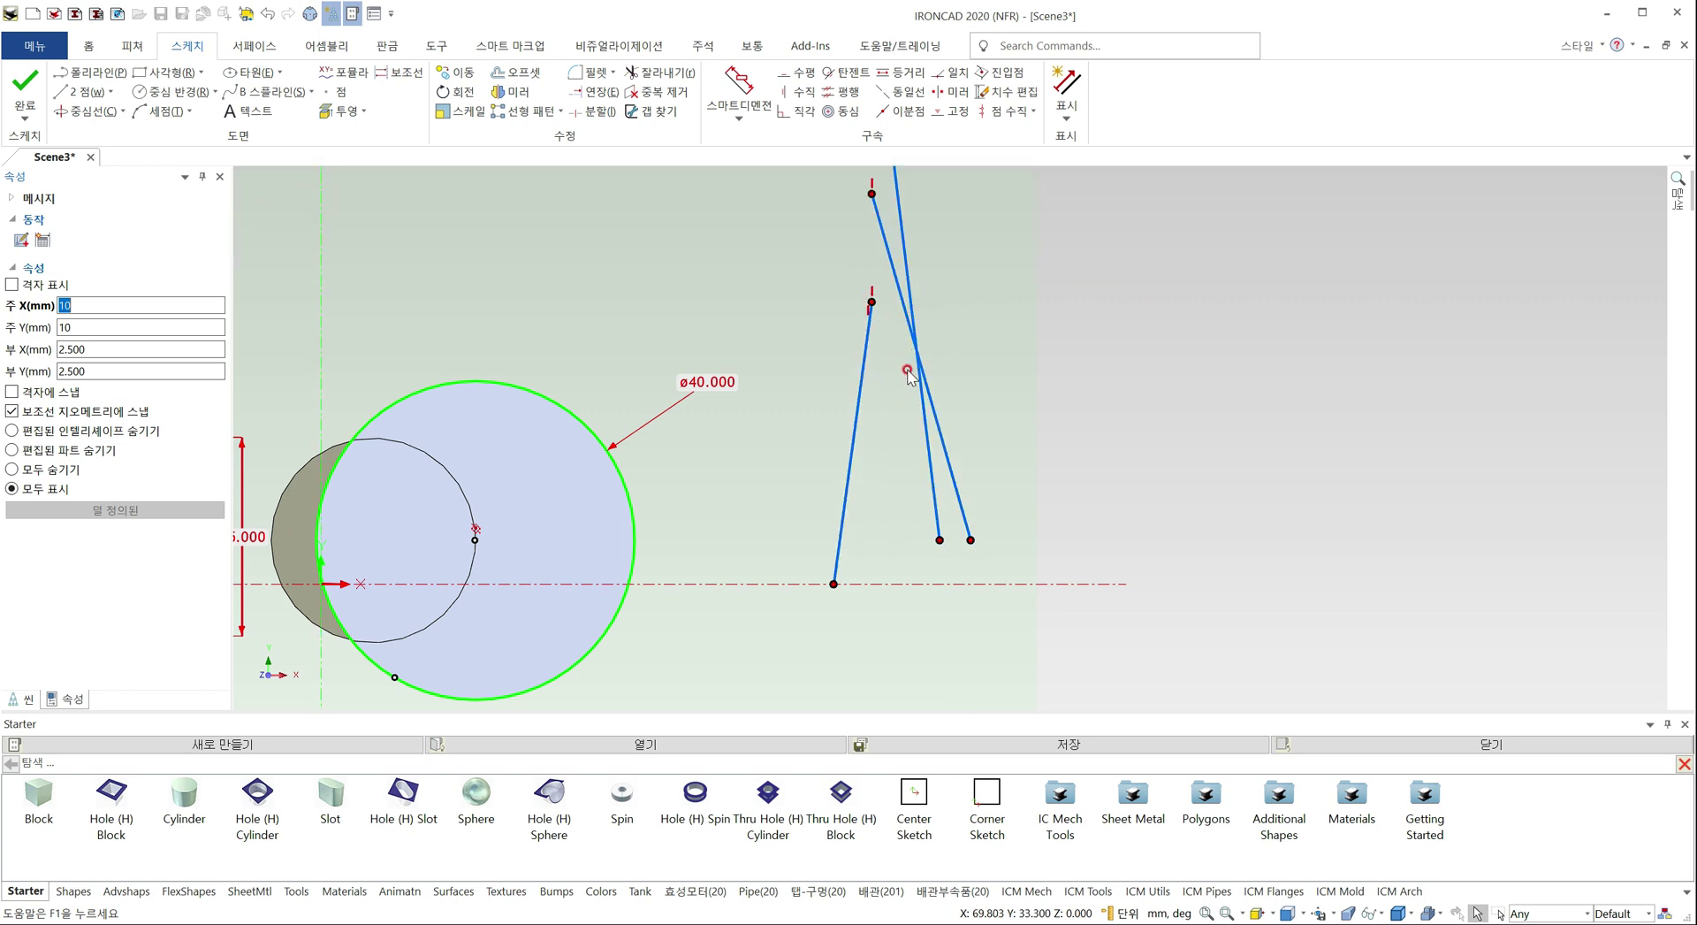
Sketch a vertical line about 58.7 mm long upward from the lowest aligned endpoint through the other two, and select it
{"action": "scroll", "coordinate": [908, 372], "scroll_direction": "down", "scroll_amount": 3}
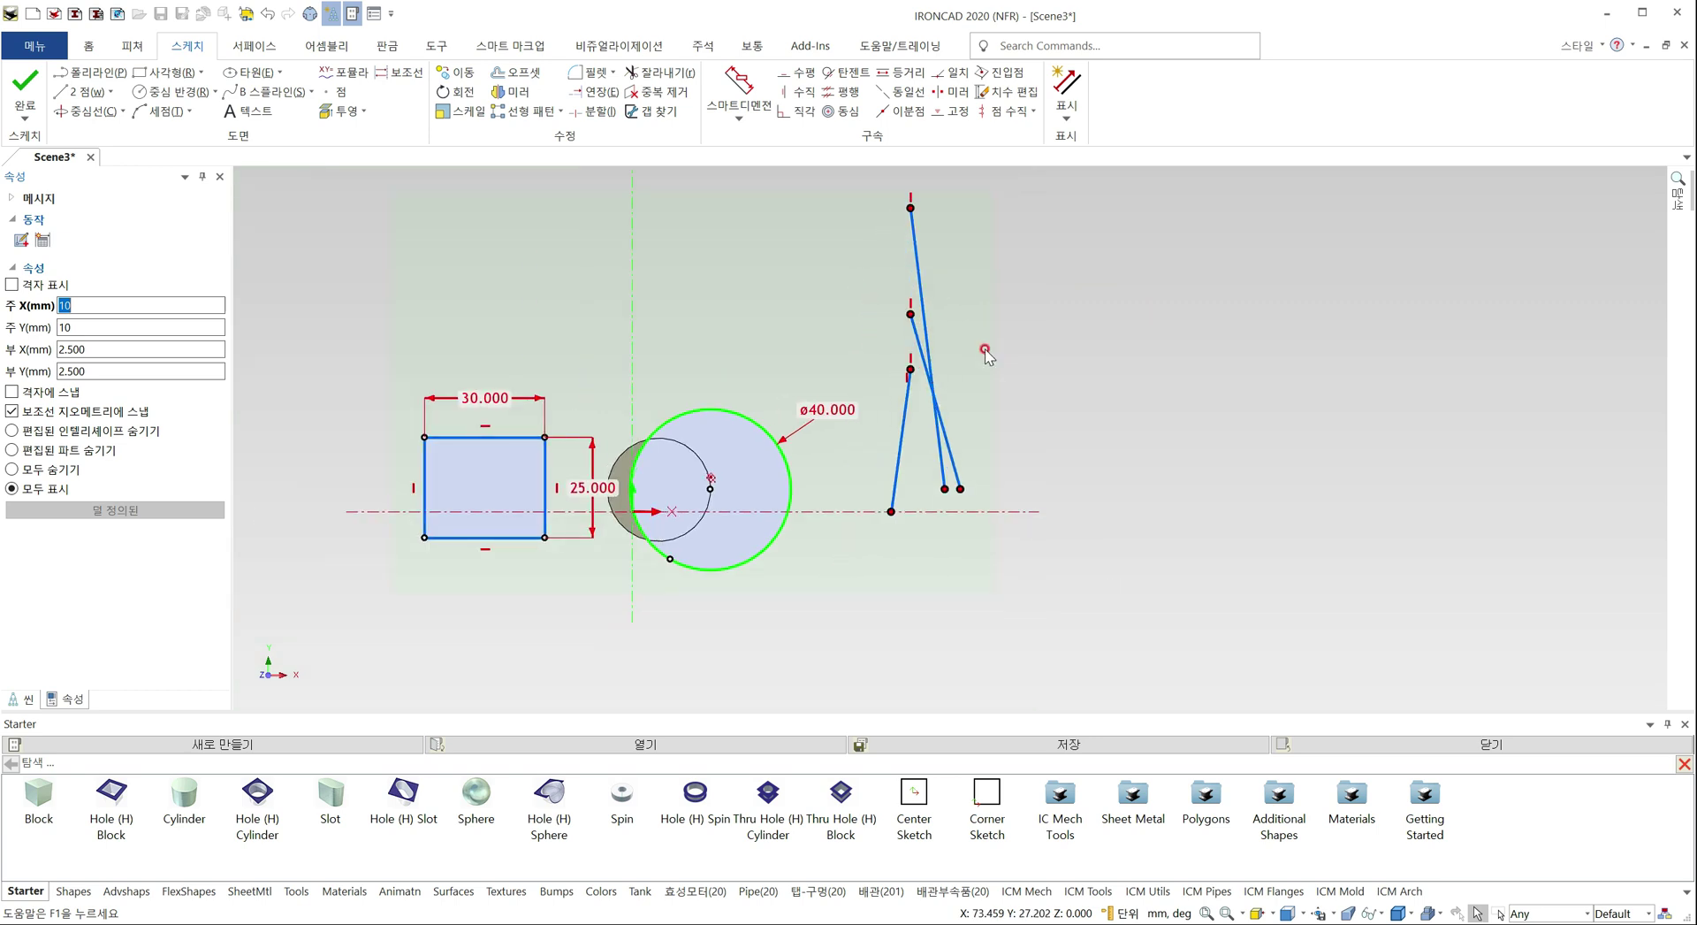
{"action": "left_click", "coordinate": [72, 94]}
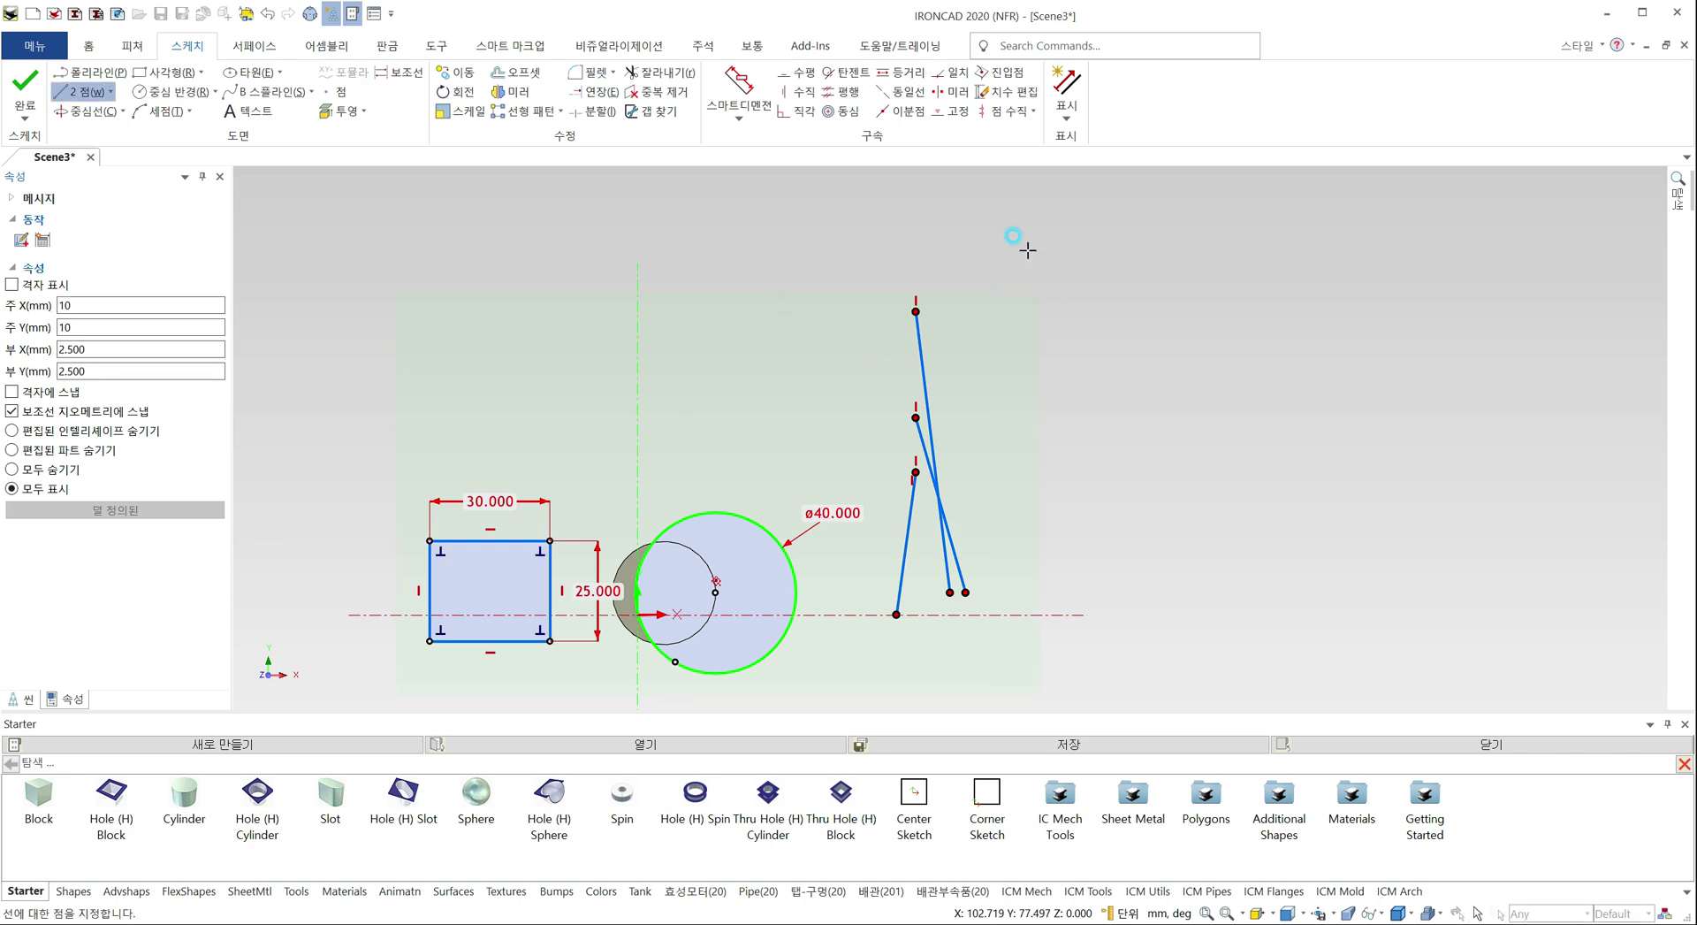
{"action": "left_click", "coordinate": [916, 472]}
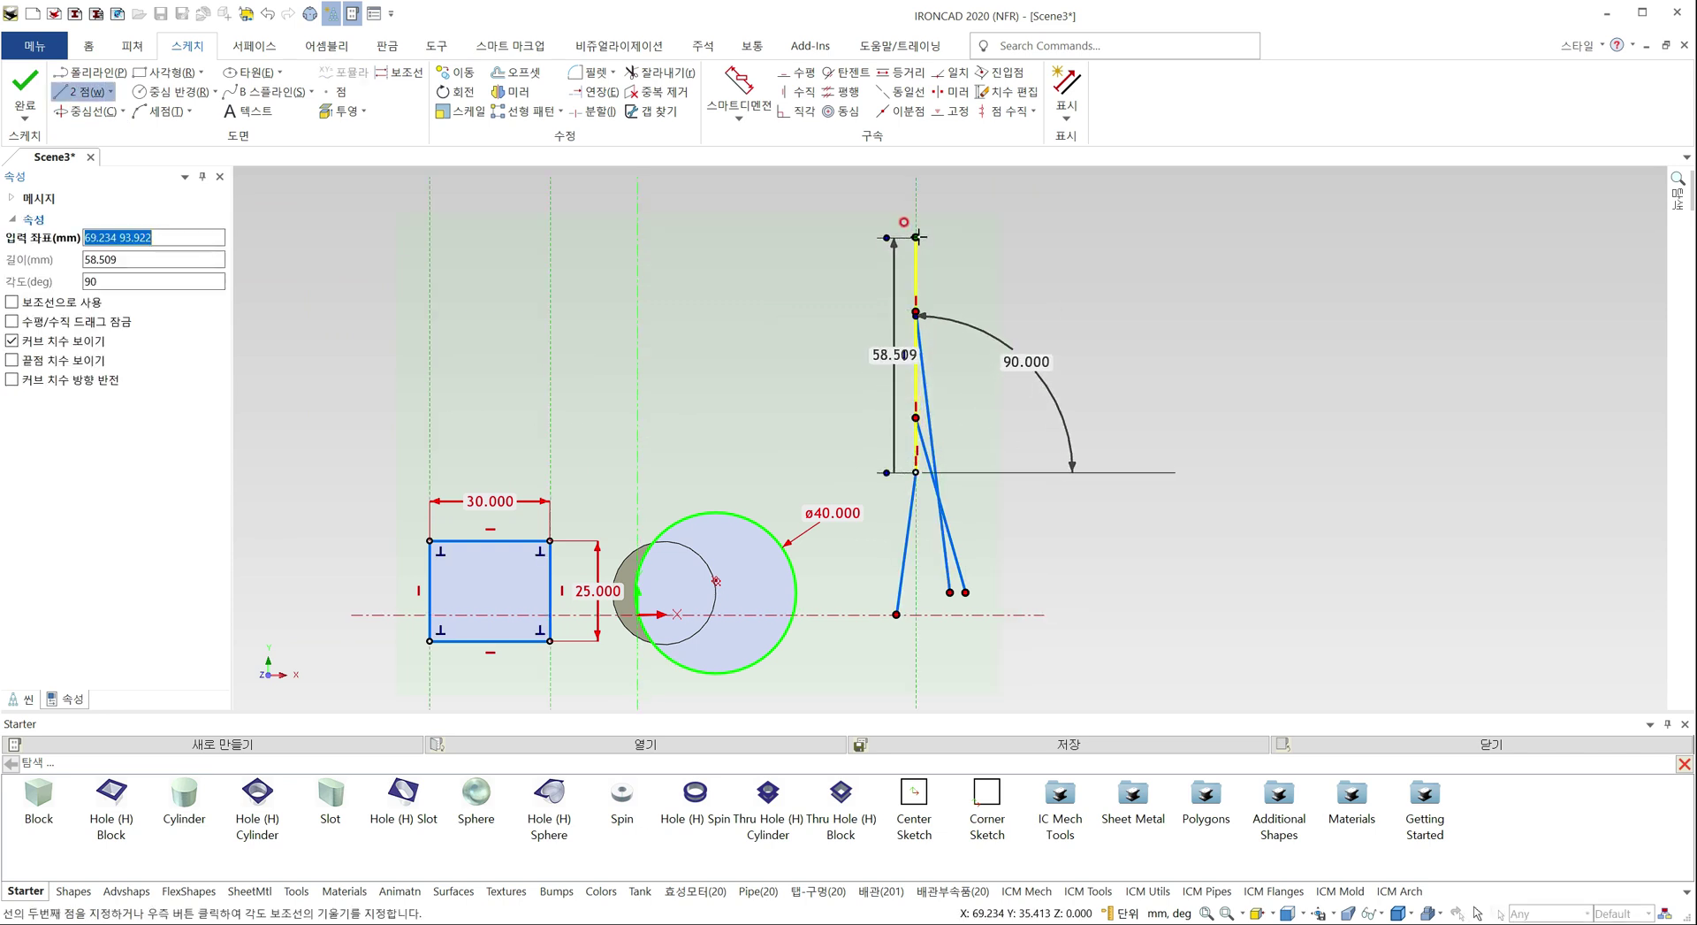
{"action": "left_click", "coordinate": [920, 236]}
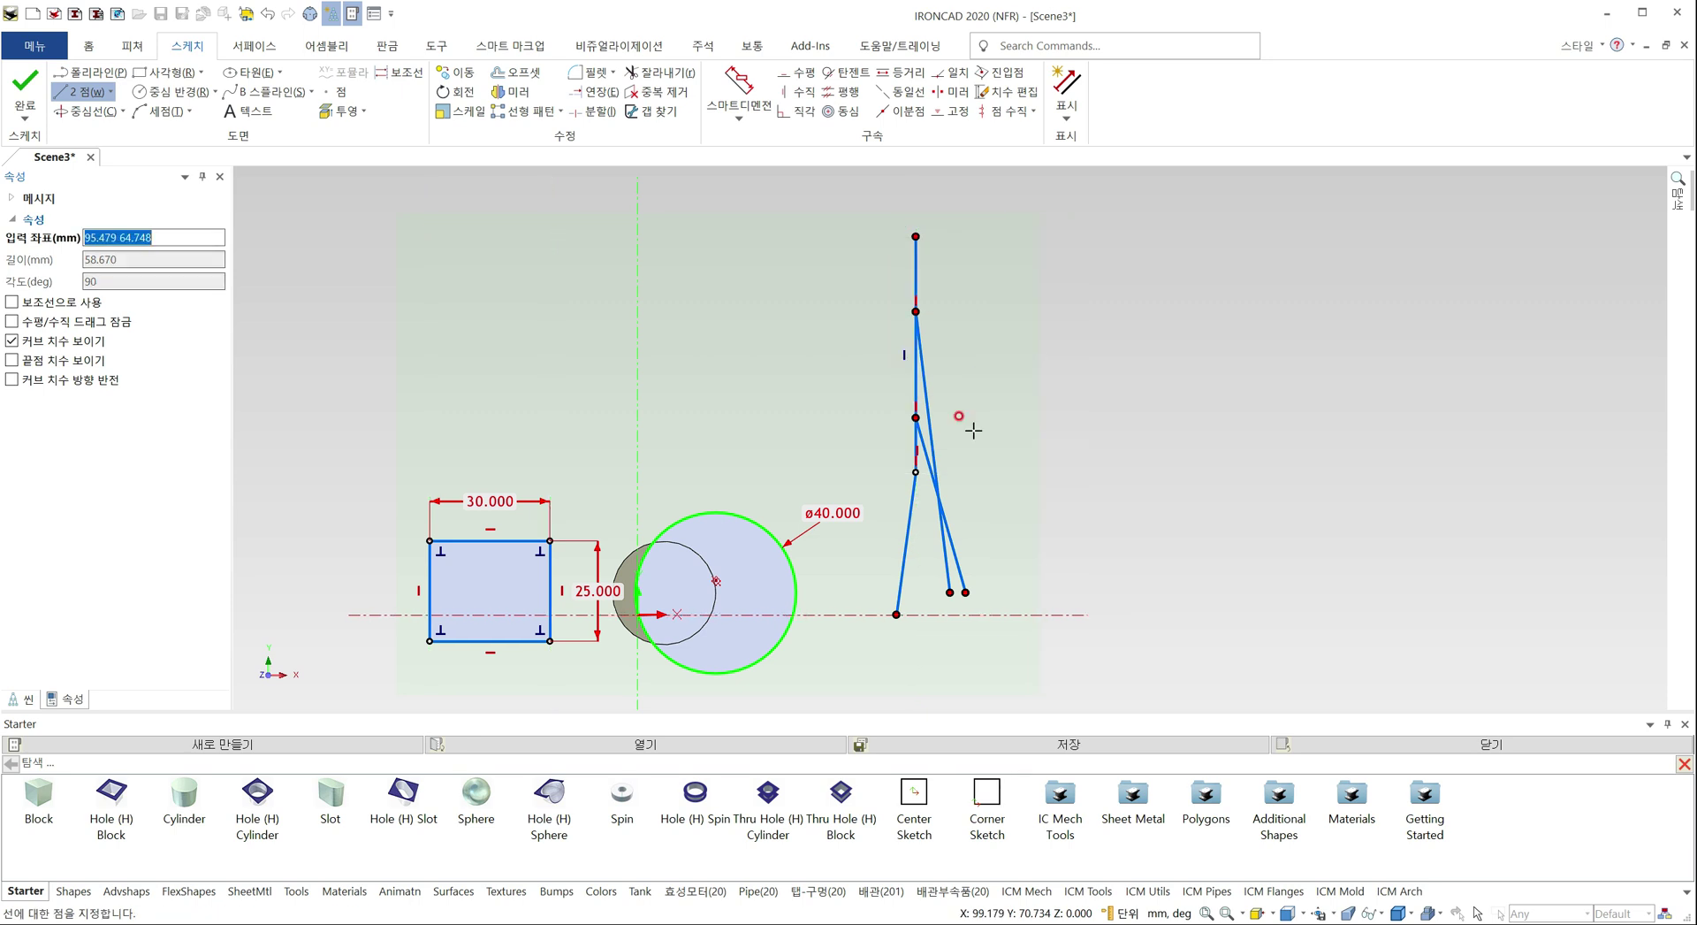
{"action": "scroll", "coordinate": [967, 424], "scroll_direction": "up", "scroll_amount": 3}
{"action": "key", "text": "Escape"}
{"action": "left_click", "coordinate": [897, 380]}
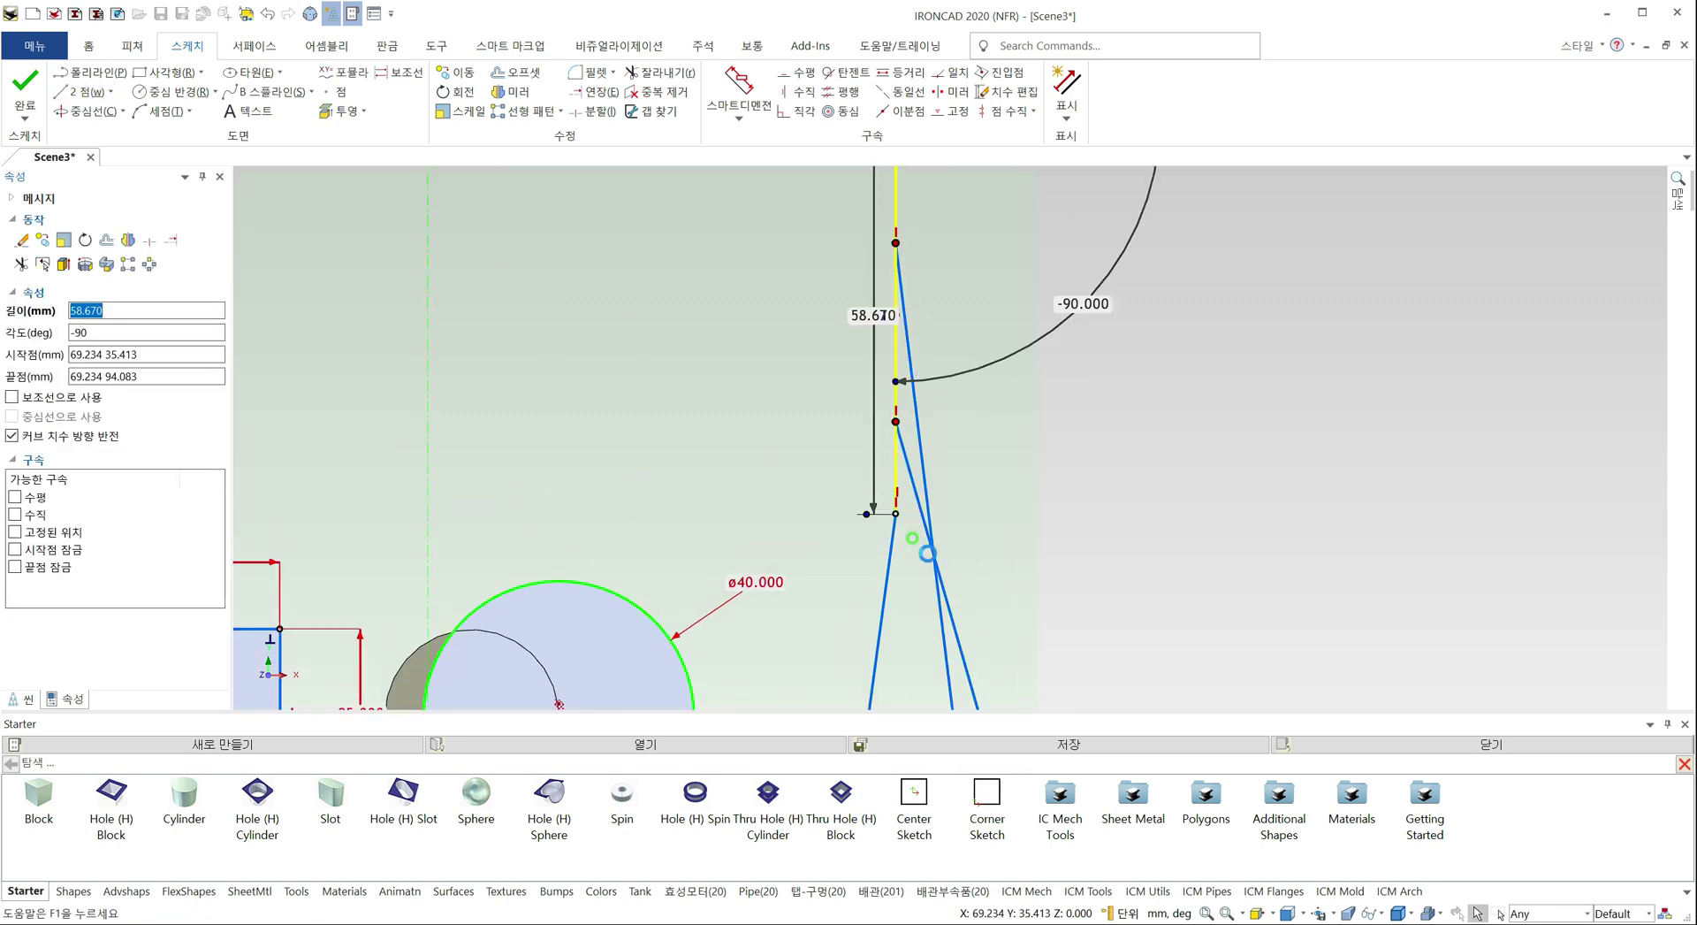
Disconnect the lower endpoint of the vertical line through the aligned endpoints, and convert that line to a construction line
{"action": "right_click", "coordinate": [896, 514]}
{"action": "left_click", "coordinate": [950, 574]}
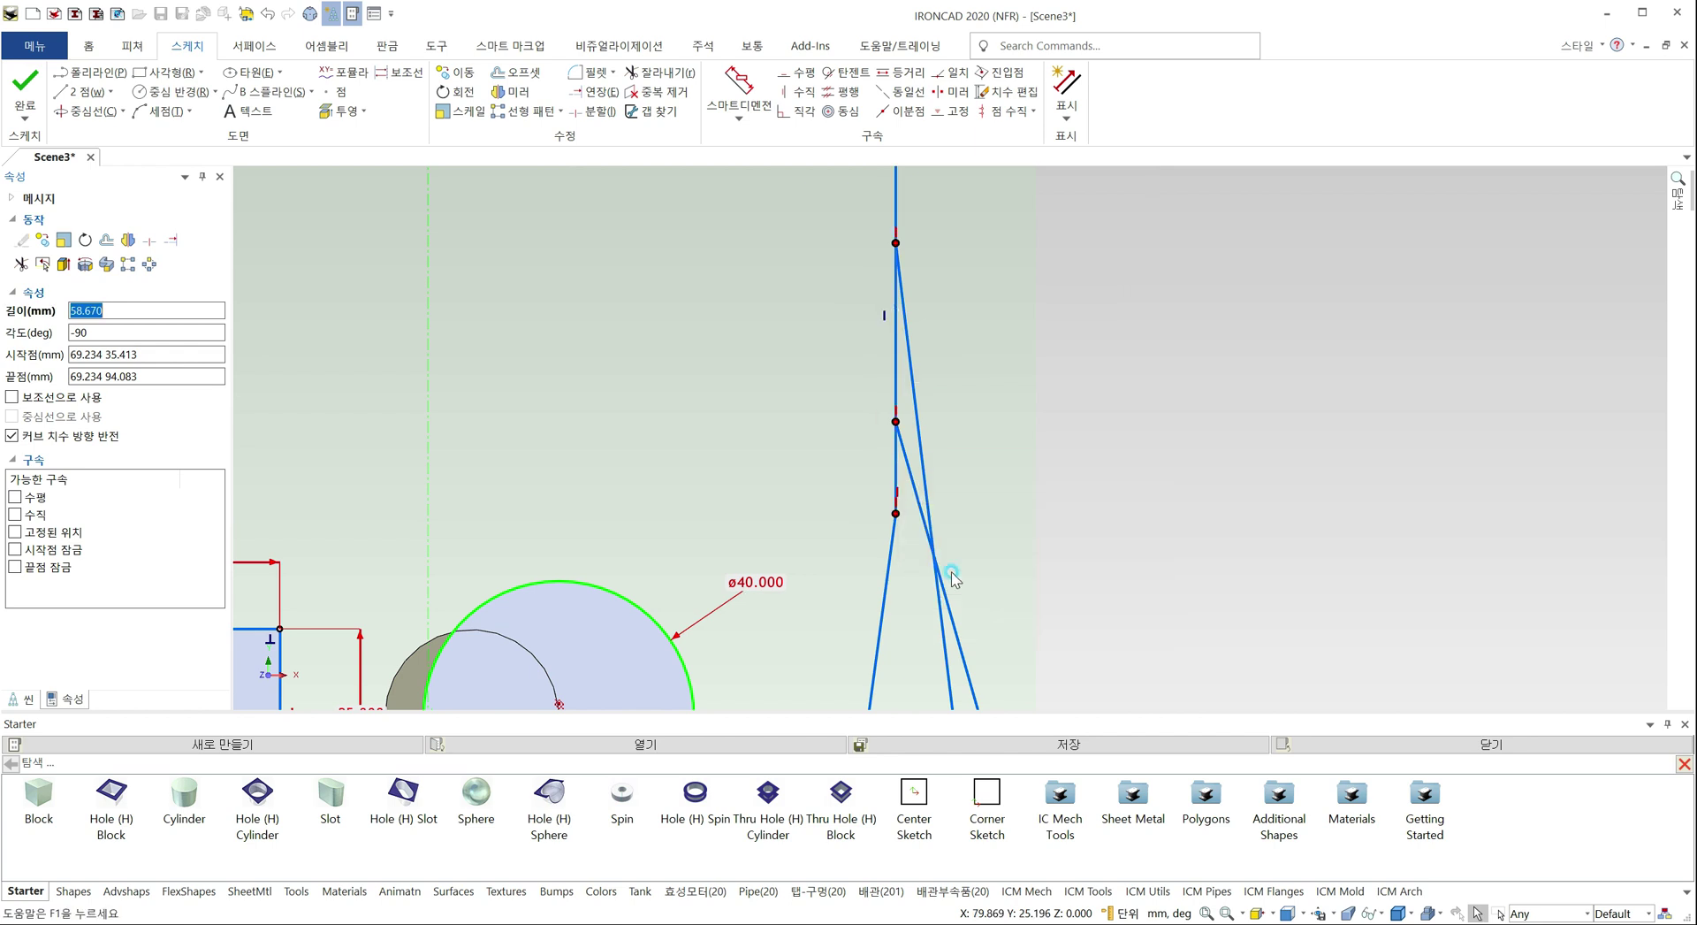
{"action": "left_click", "coordinate": [895, 470]}
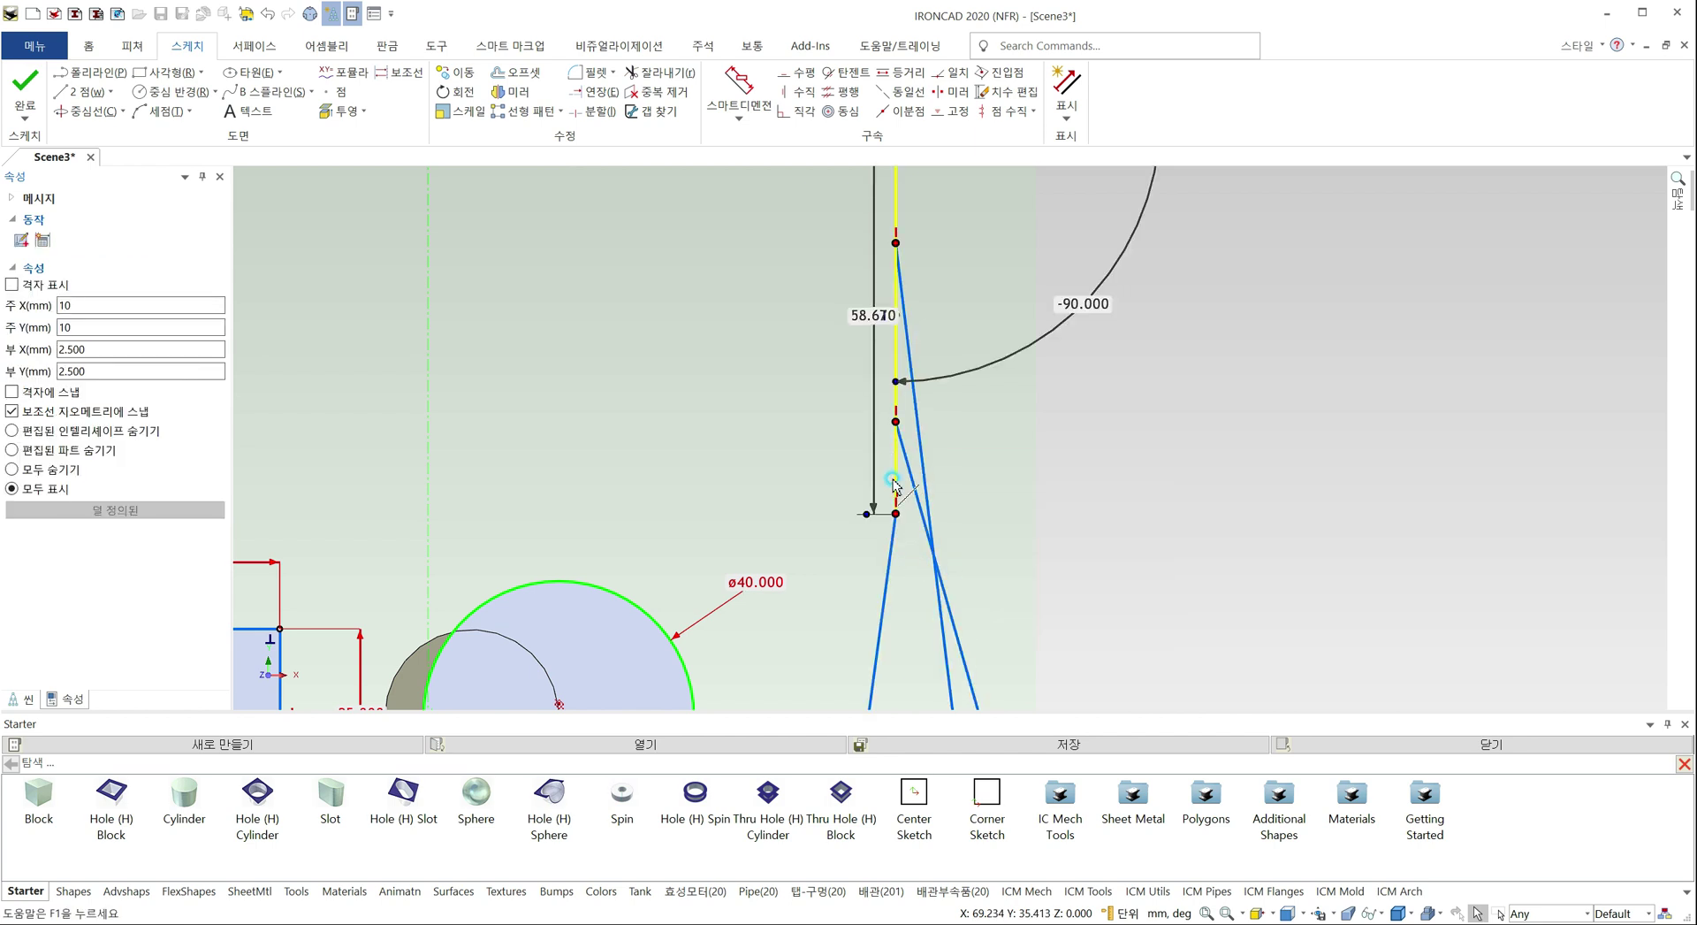
{"action": "left_click", "coordinate": [13, 397]}
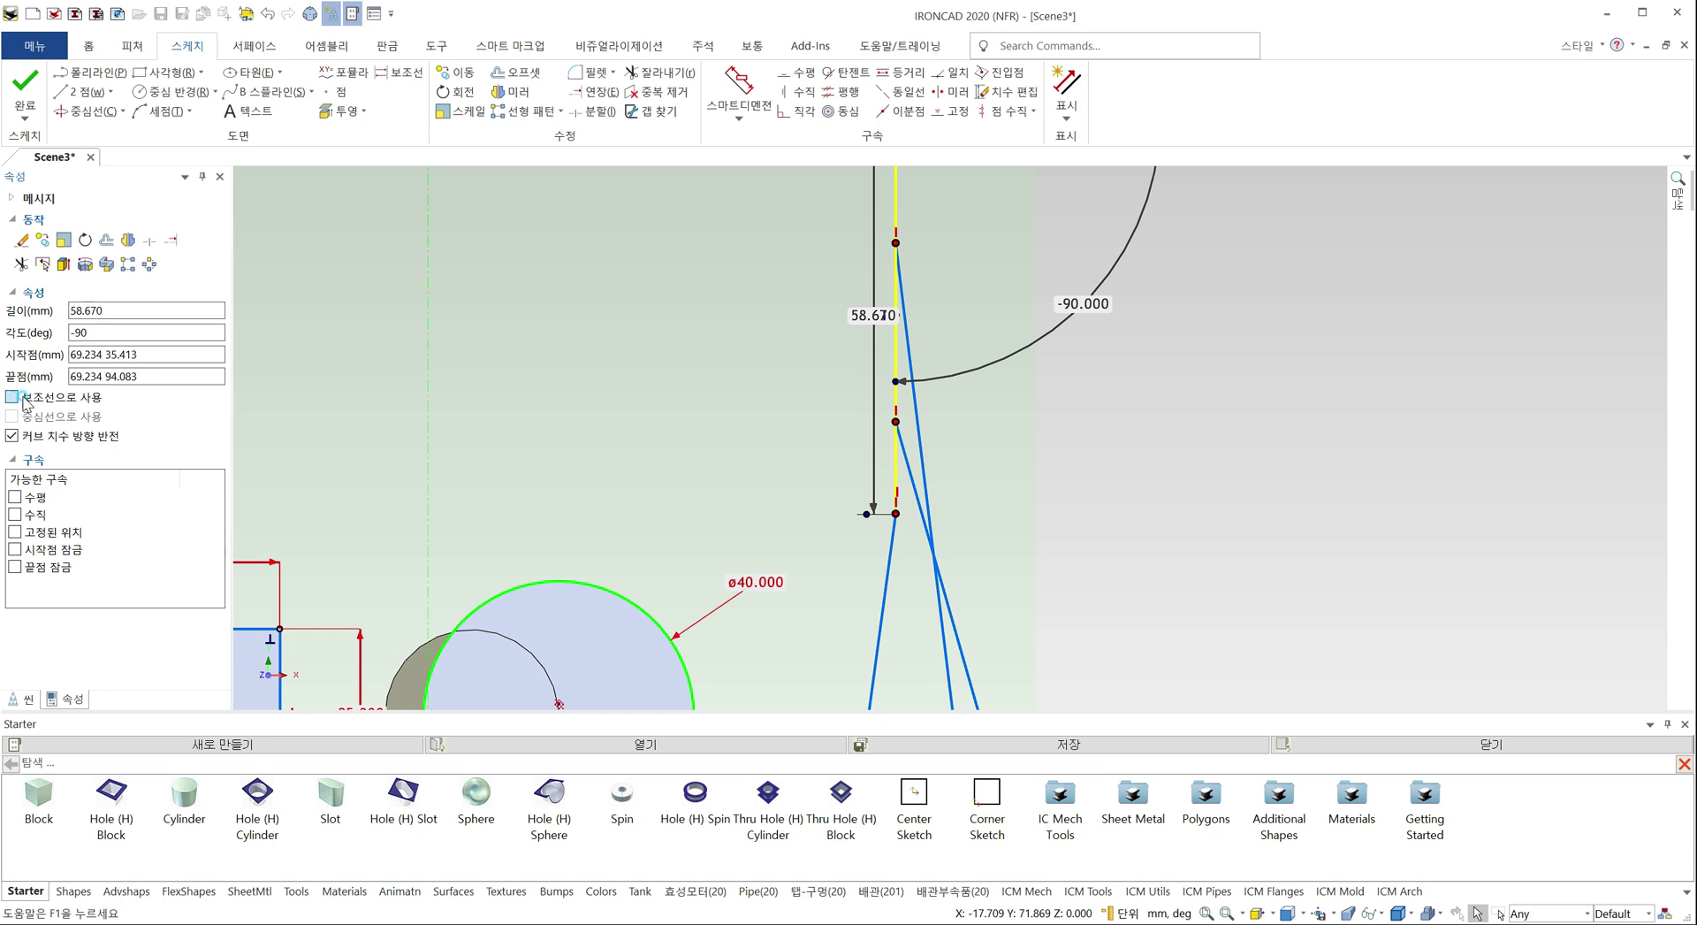
{"action": "left_click", "coordinate": [1149, 448]}
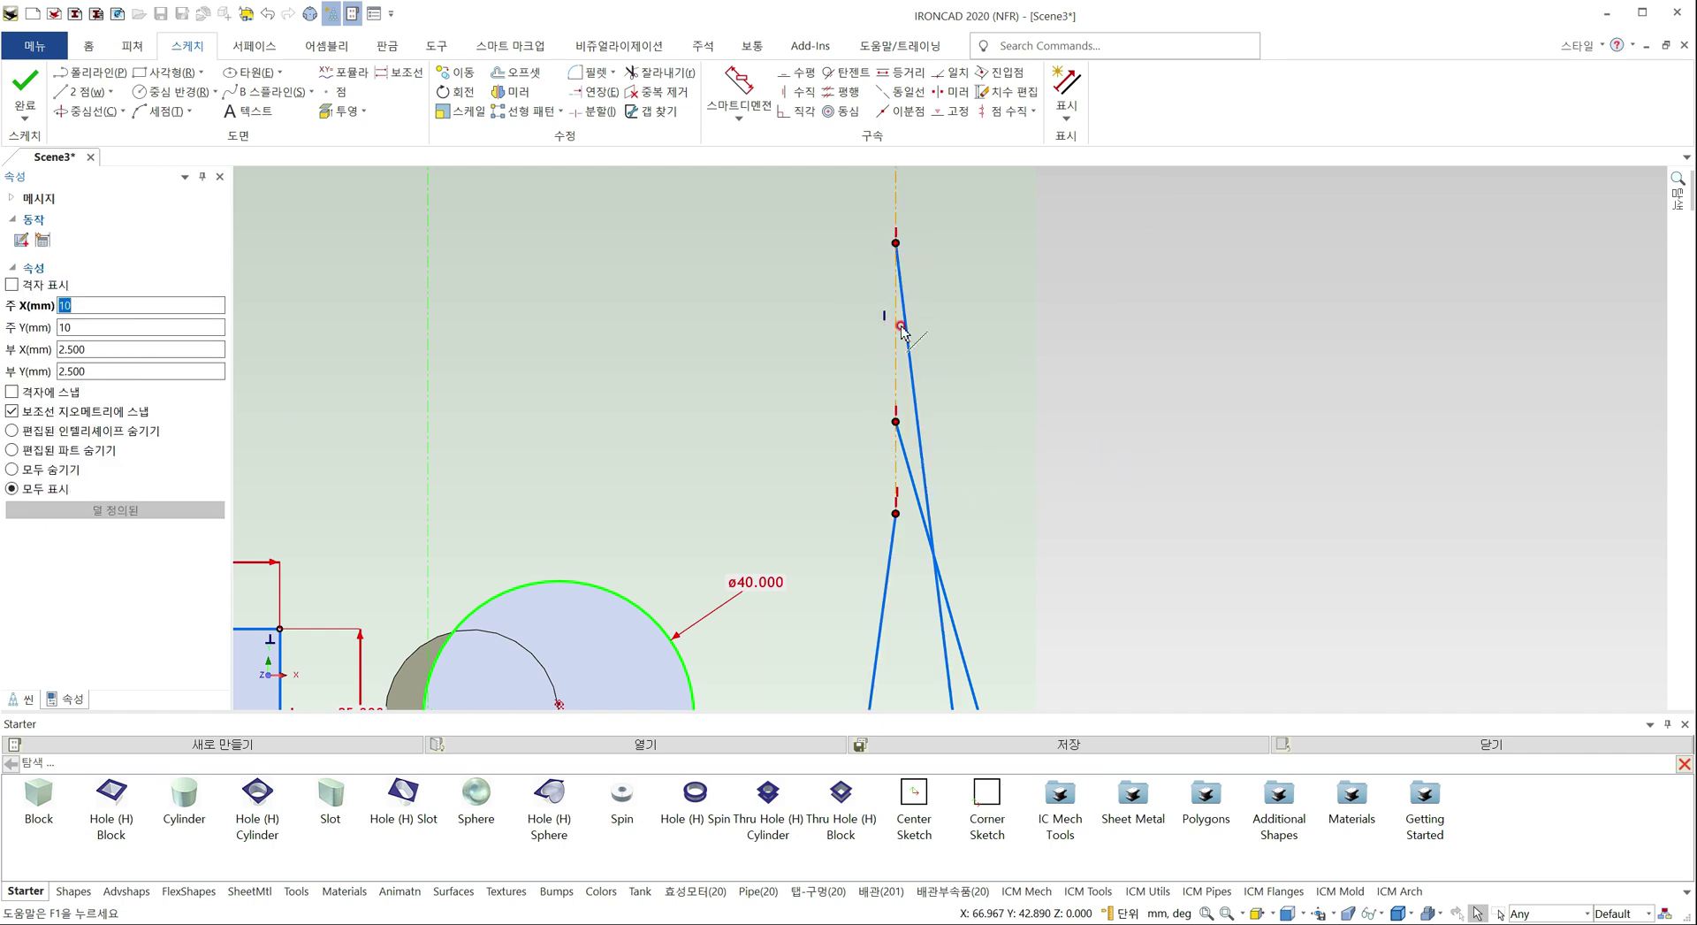
{"action": "left_click", "coordinate": [1034, 111]}
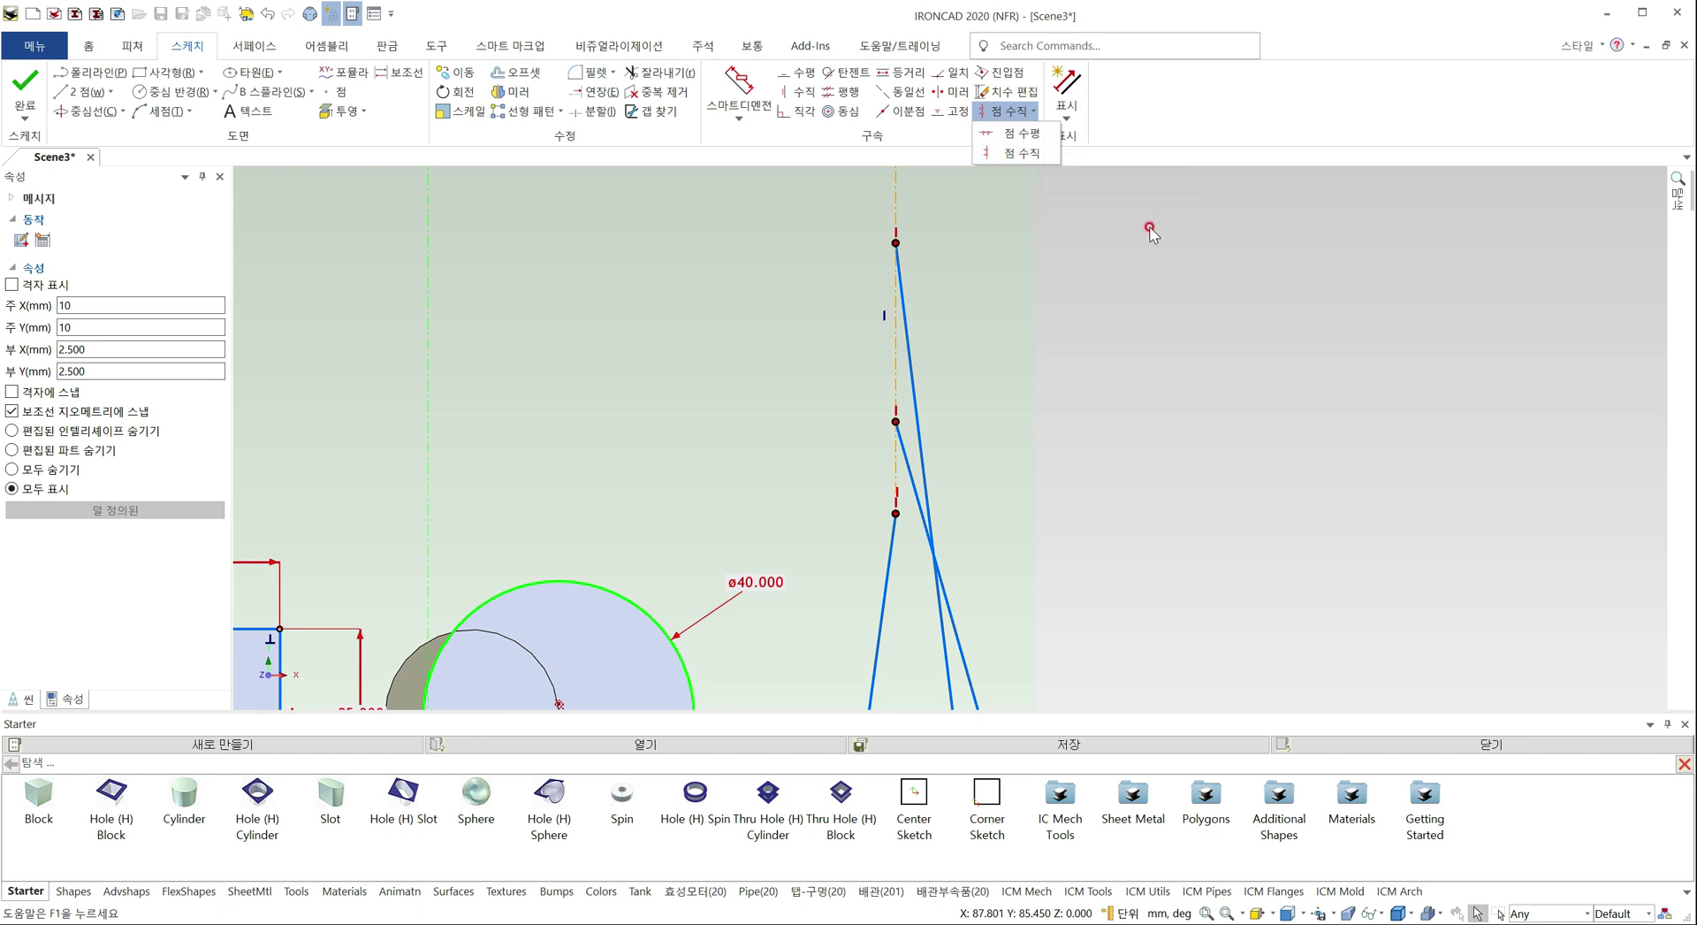
{"action": "left_click", "coordinate": [1050, 136]}
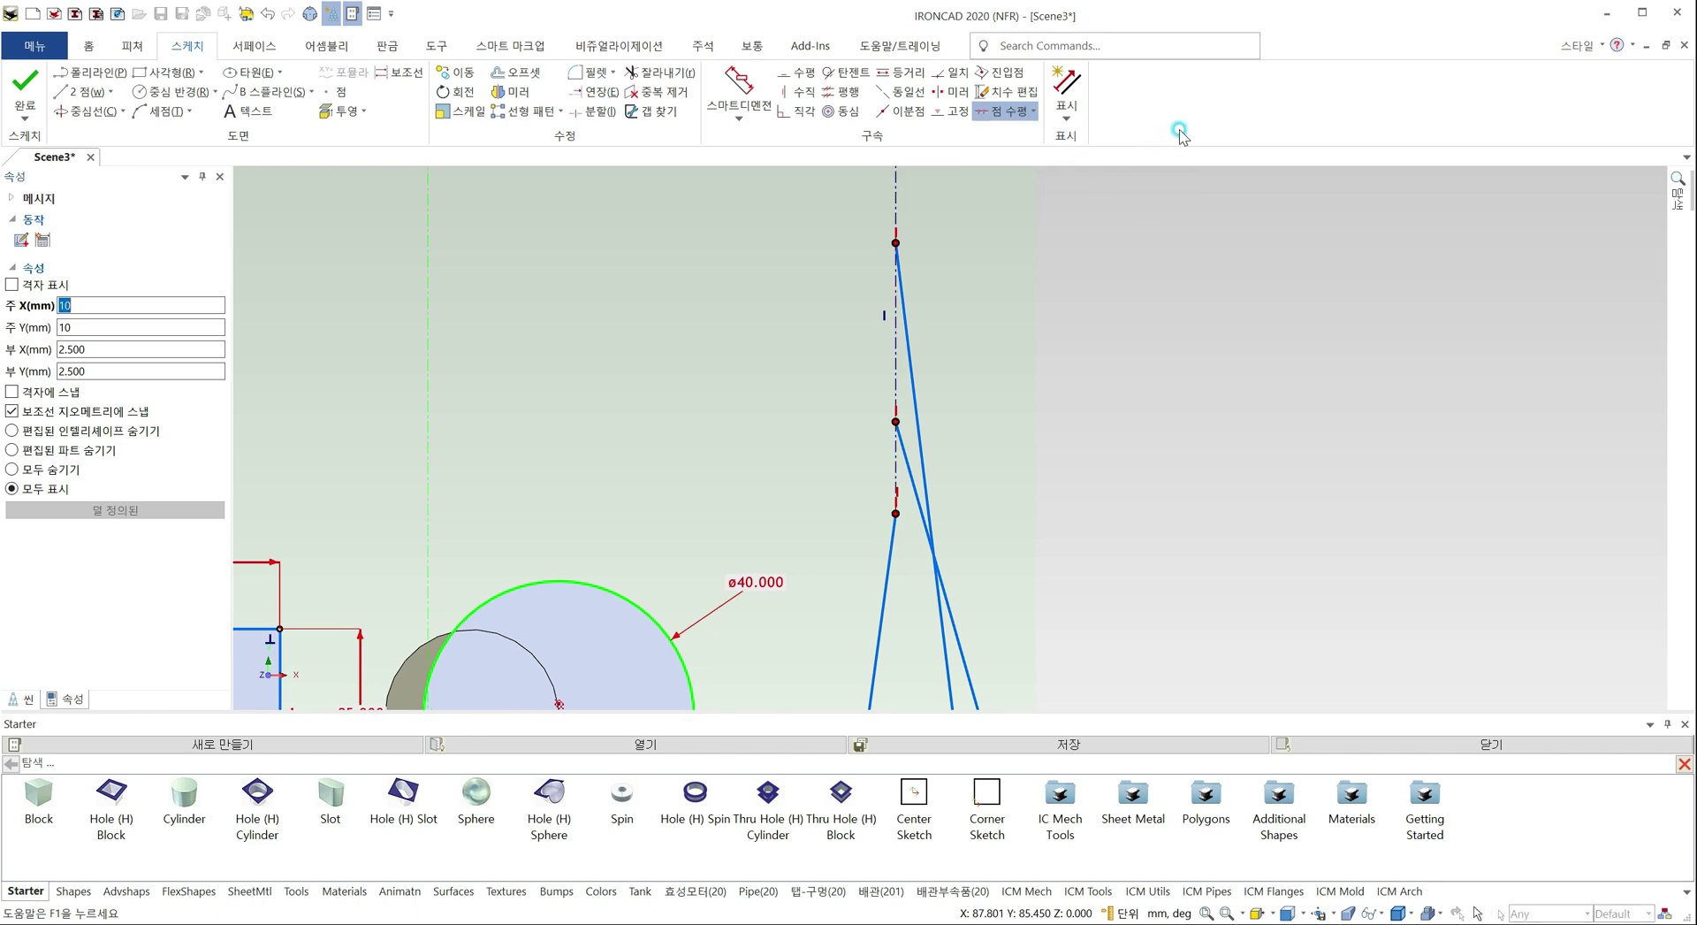
{"action": "key", "text": "Escape"}
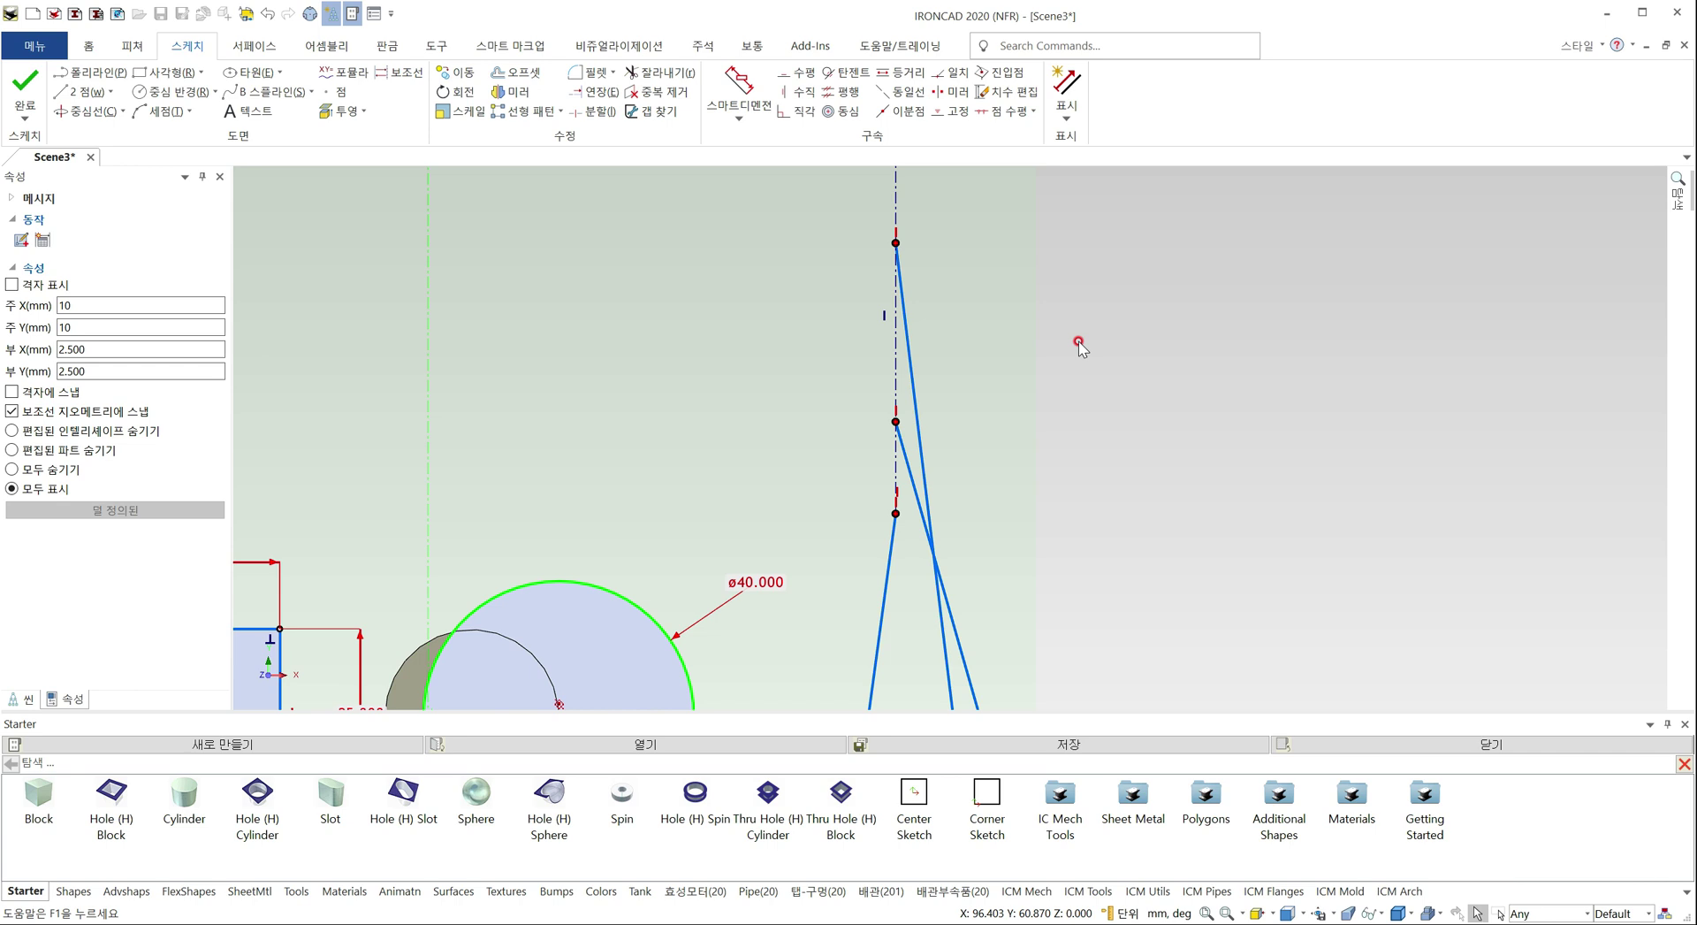
{"action": "scroll", "coordinate": [990, 389], "scroll_direction": "down", "scroll_amount": 4}
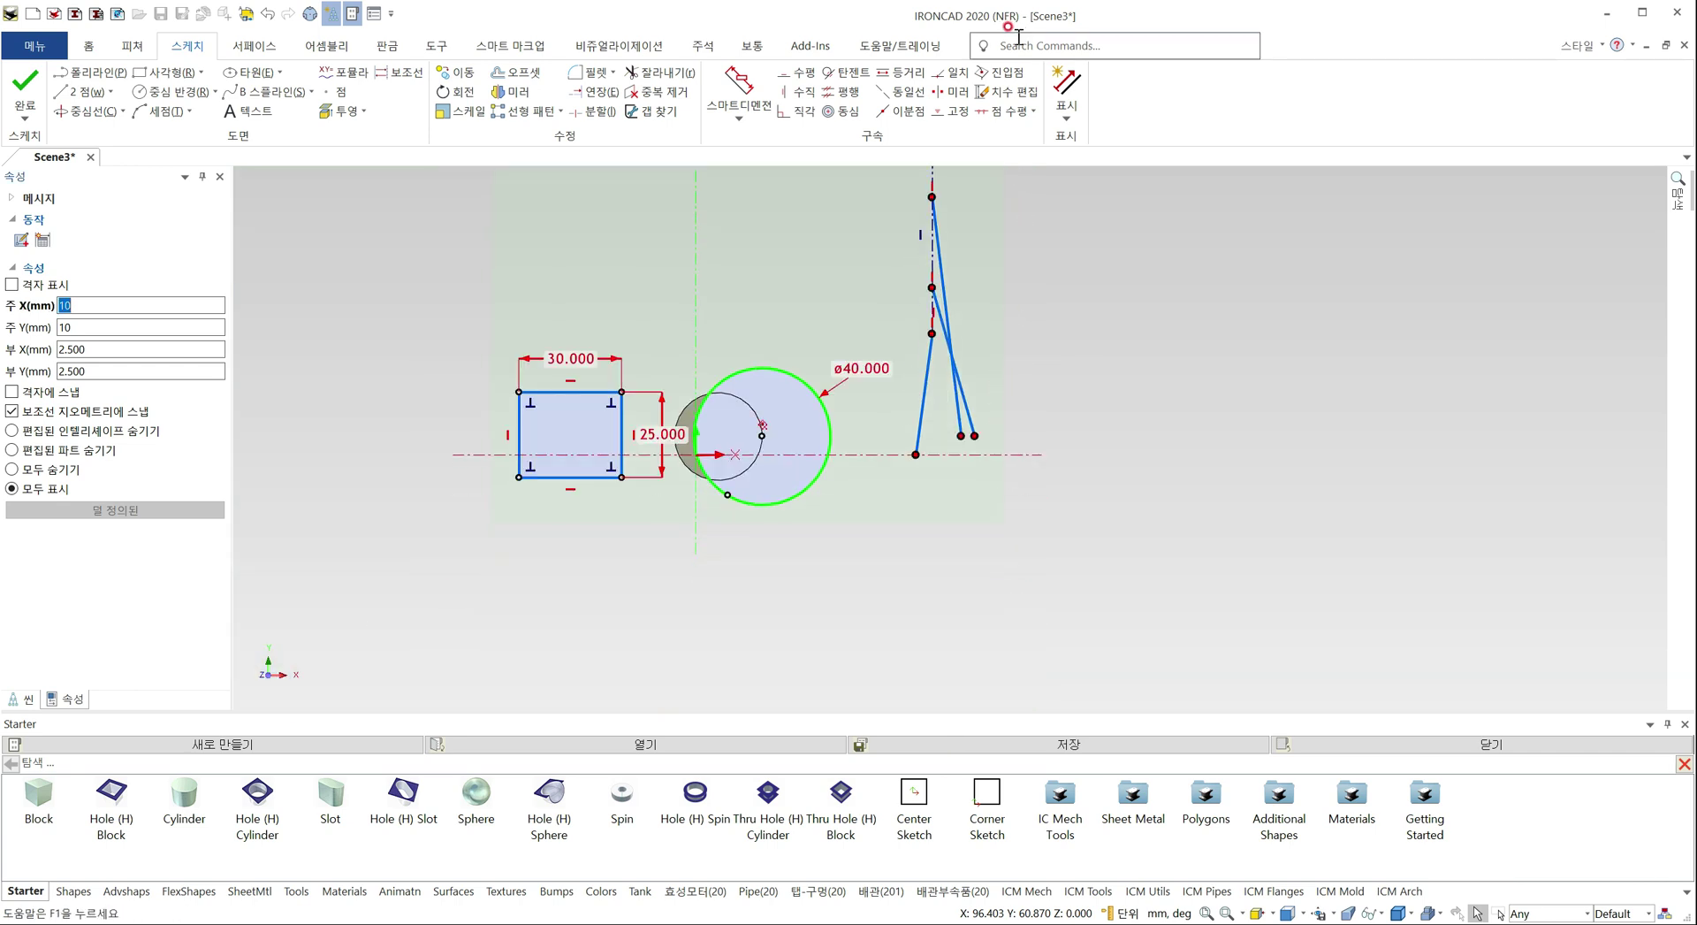
{"action": "left_click", "coordinate": [1015, 71]}
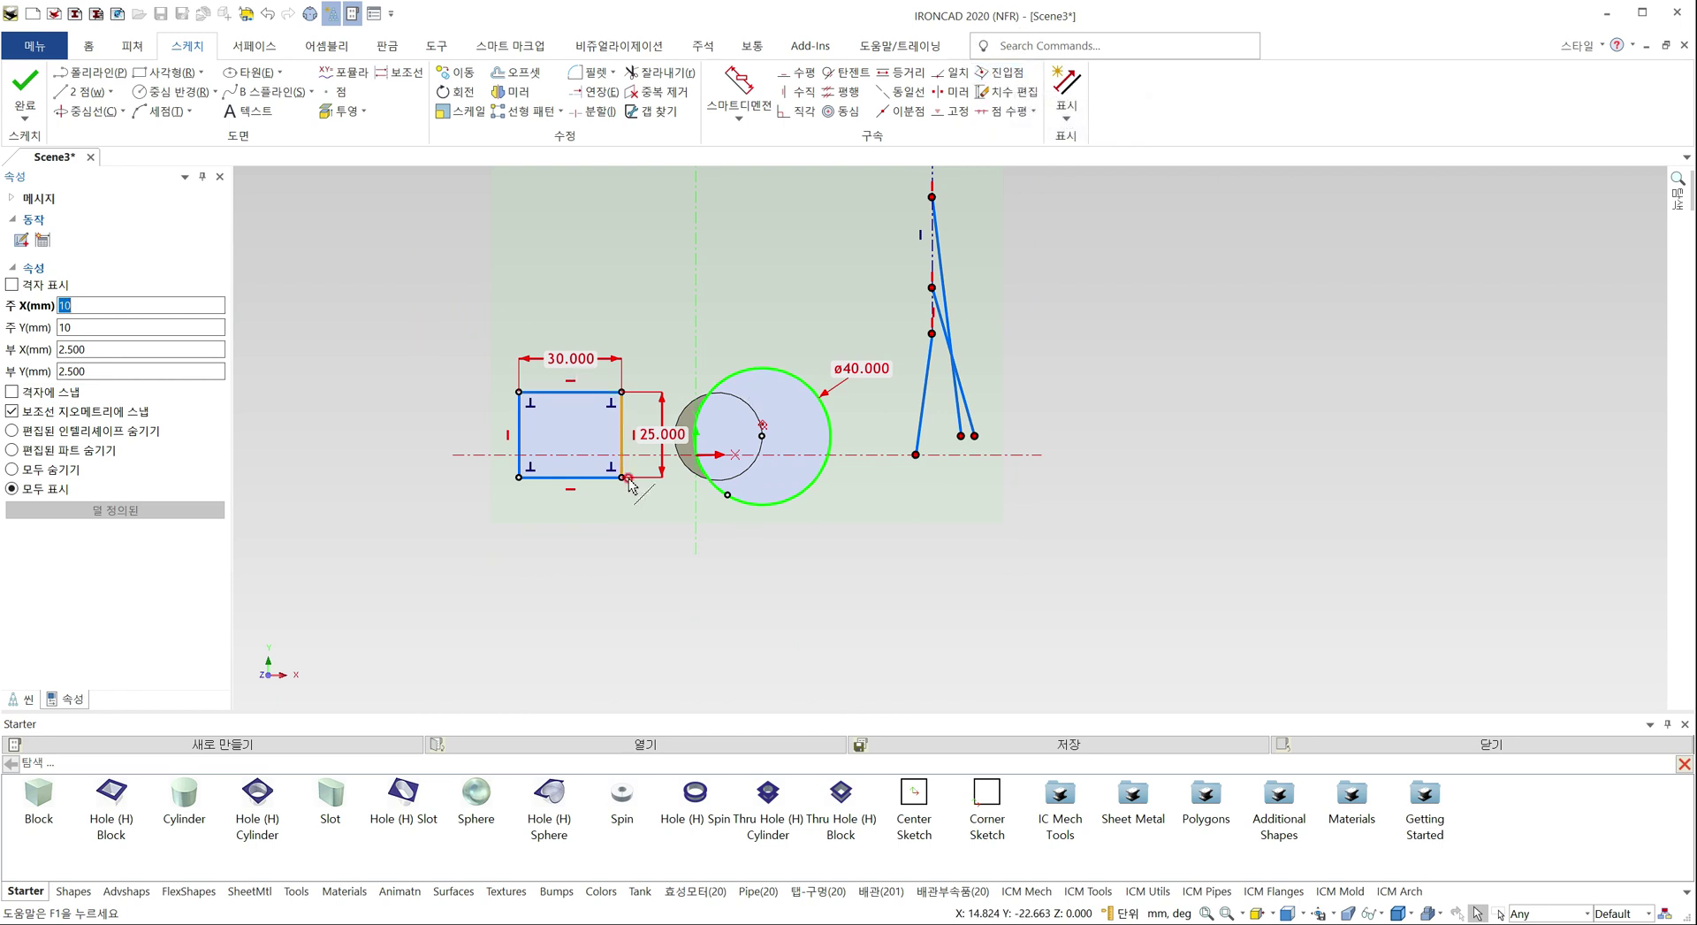
Cancel the sketch editing without keeping the changes, and clear the selection in the 3D scene
{"action": "left_click", "coordinate": [24, 104]}
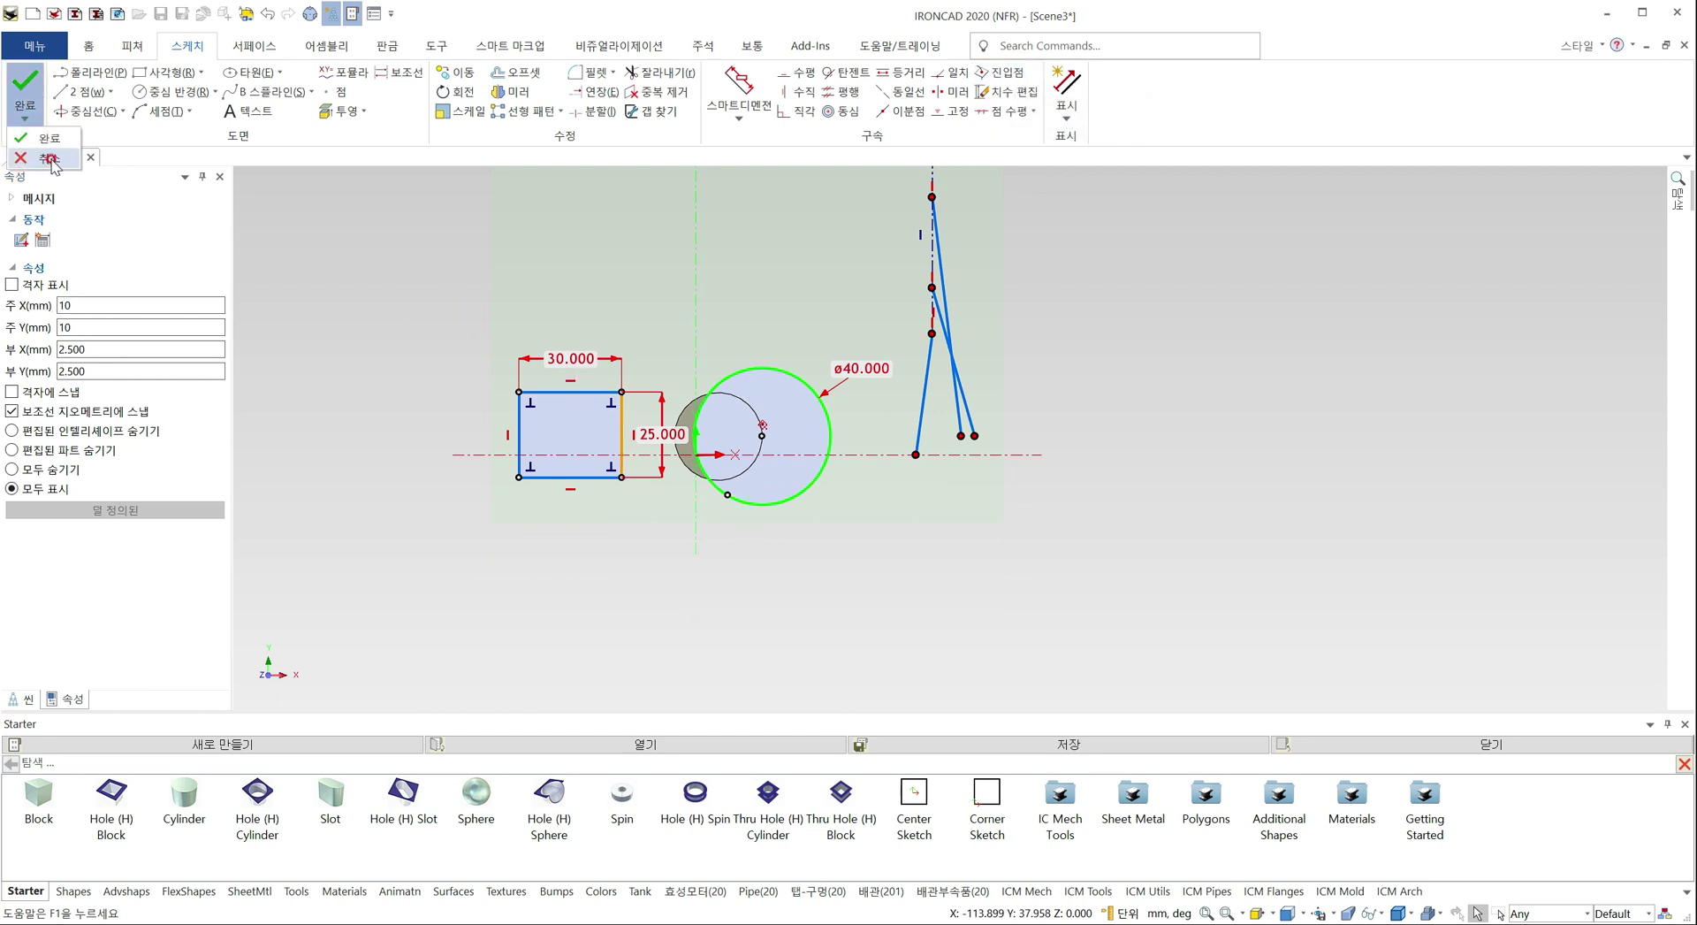
{"action": "left_click", "coordinate": [964, 625]}
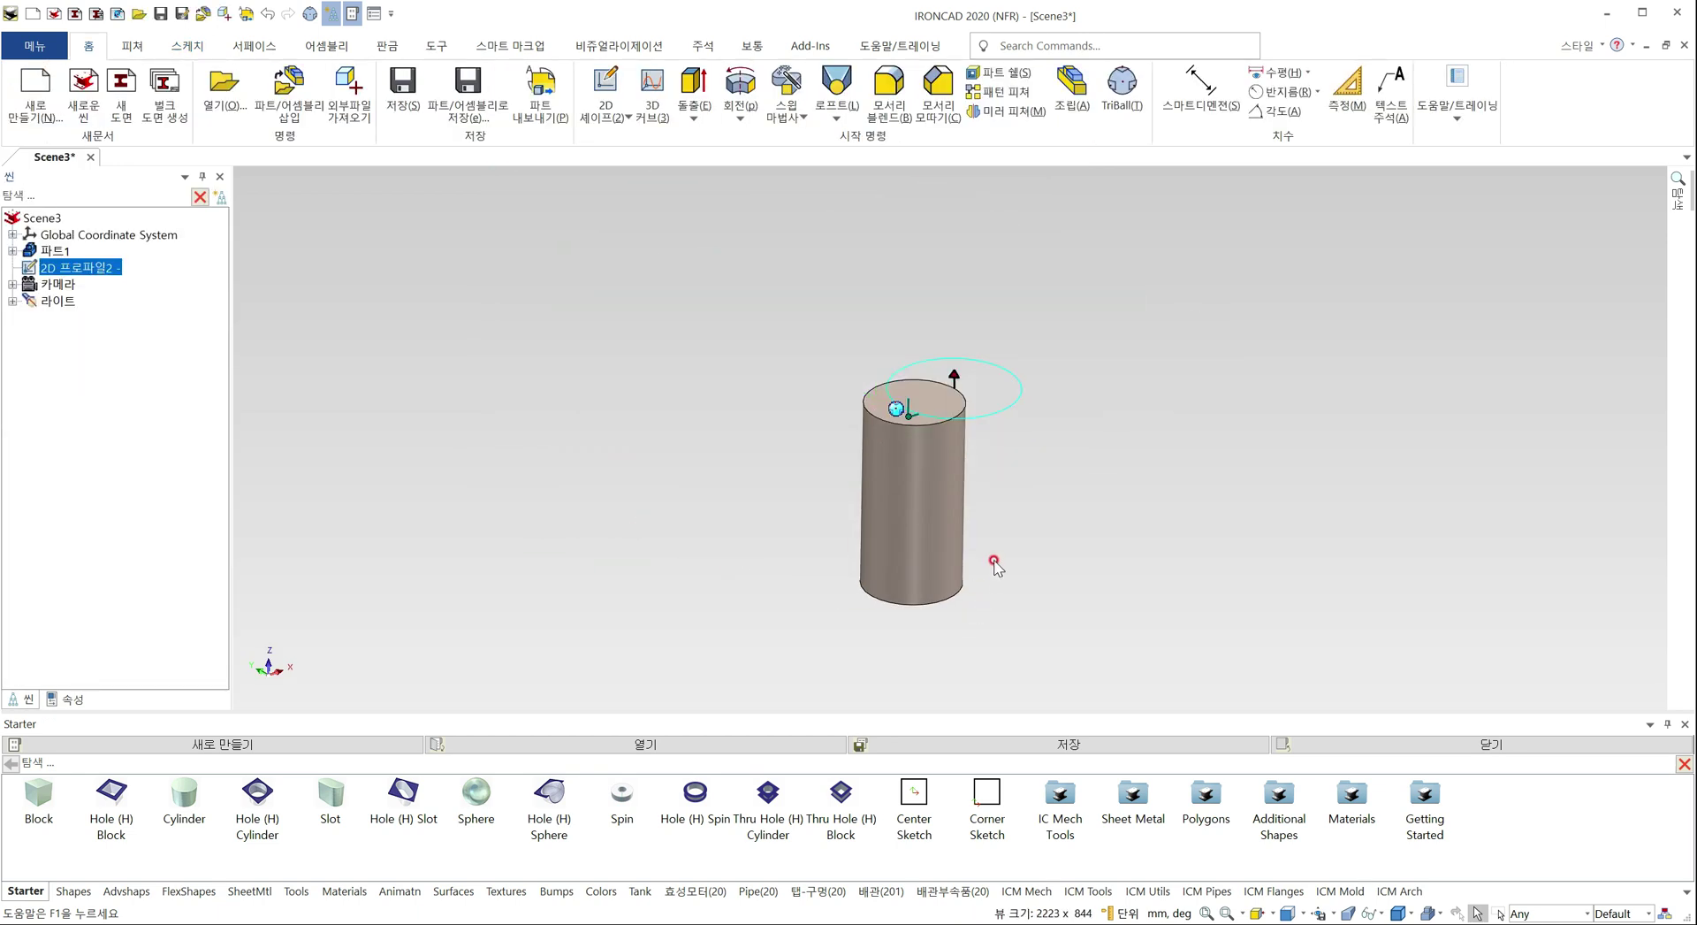
{"action": "left_click", "coordinate": [1147, 497]}
{"action": "middle_click_drag", "start_coordinate": [1057, 527], "coordinate": [711, 587], "text": "shift"}
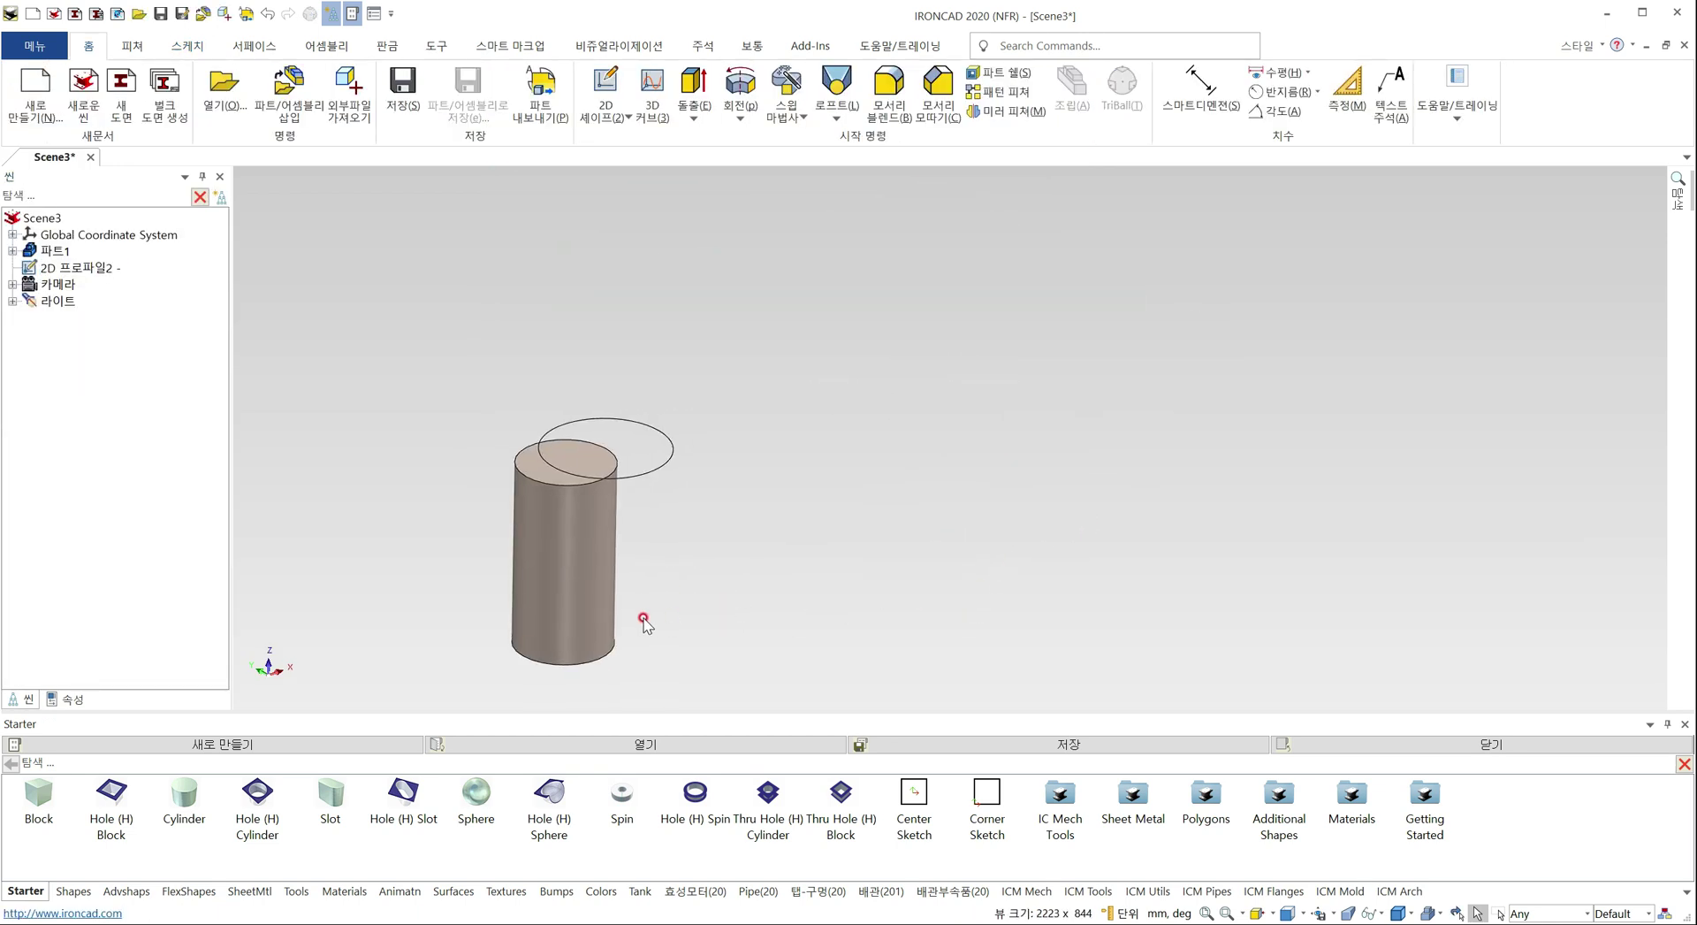
Draw an arched 3D spline through four points beside the cylinder and finish the curve
{"action": "left_click", "coordinate": [255, 46]}
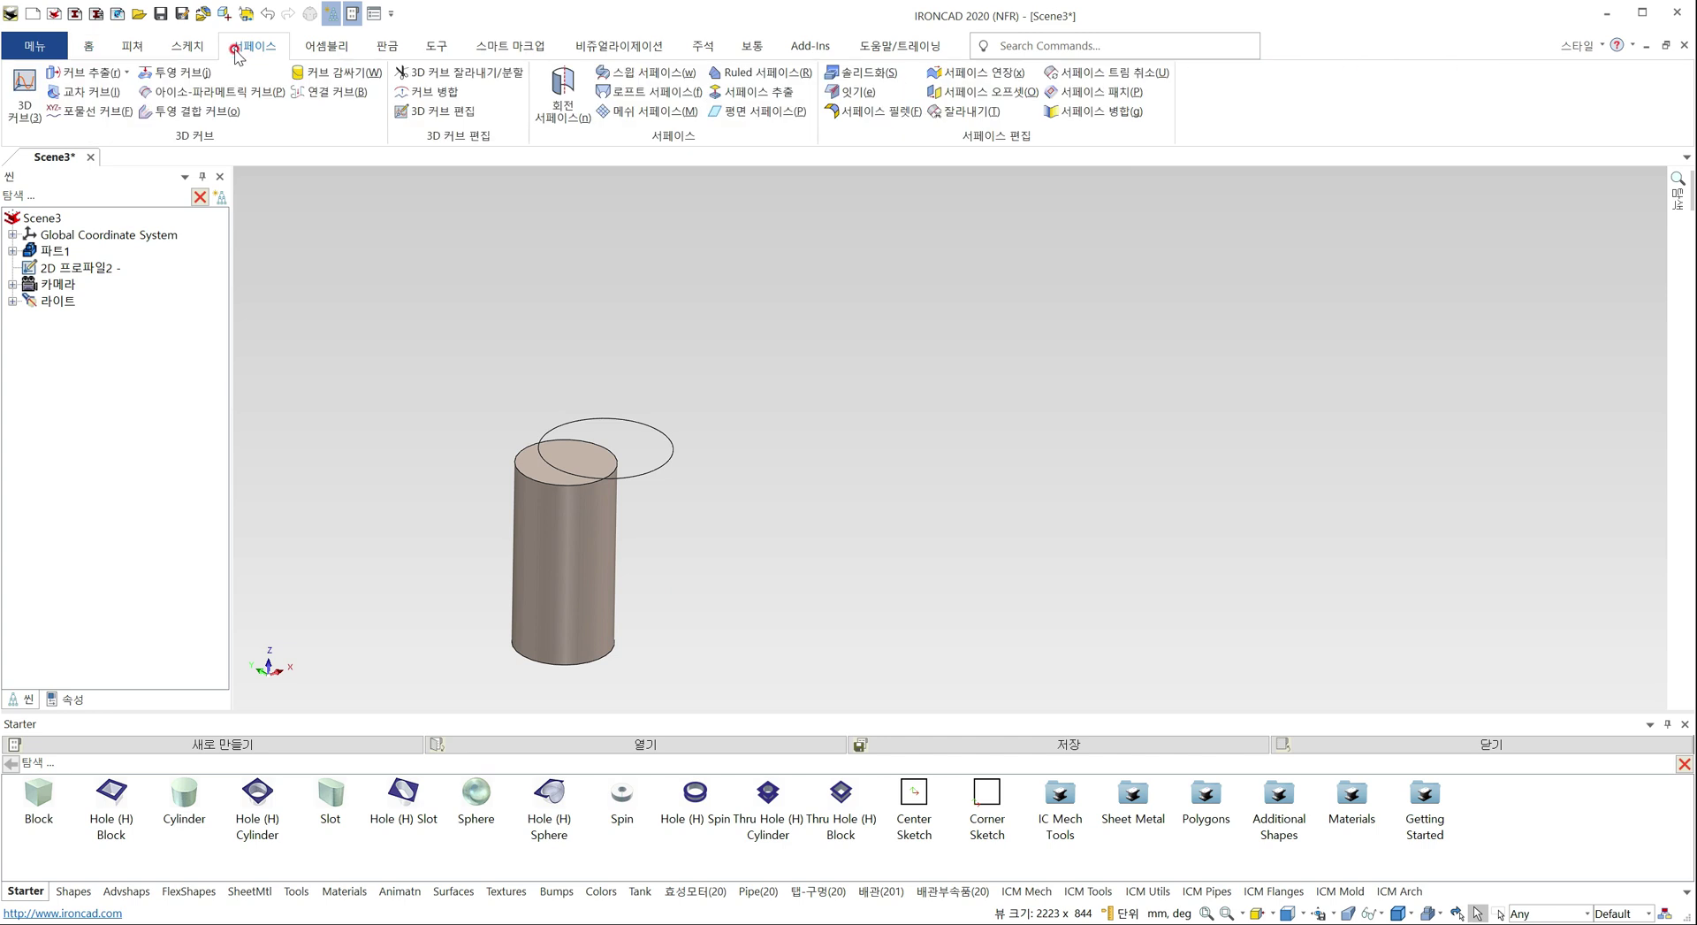
{"action": "left_click", "coordinate": [663, 453]}
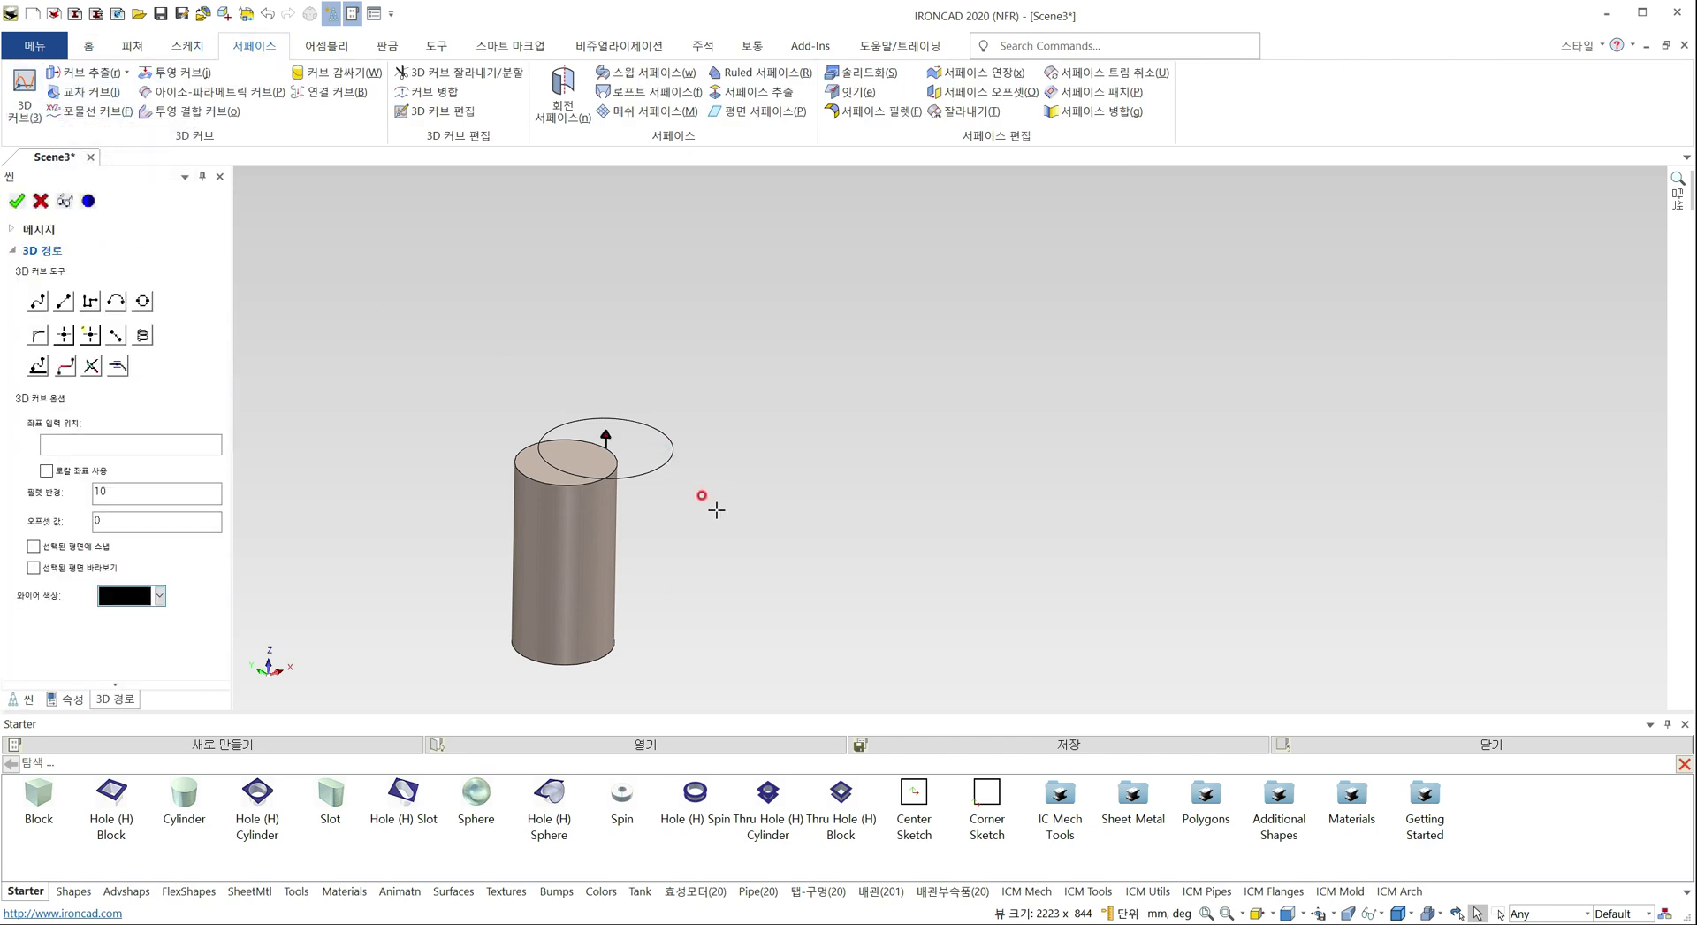
{"action": "left_click", "coordinate": [675, 545]}
{"action": "left_click", "coordinate": [1087, 437]}
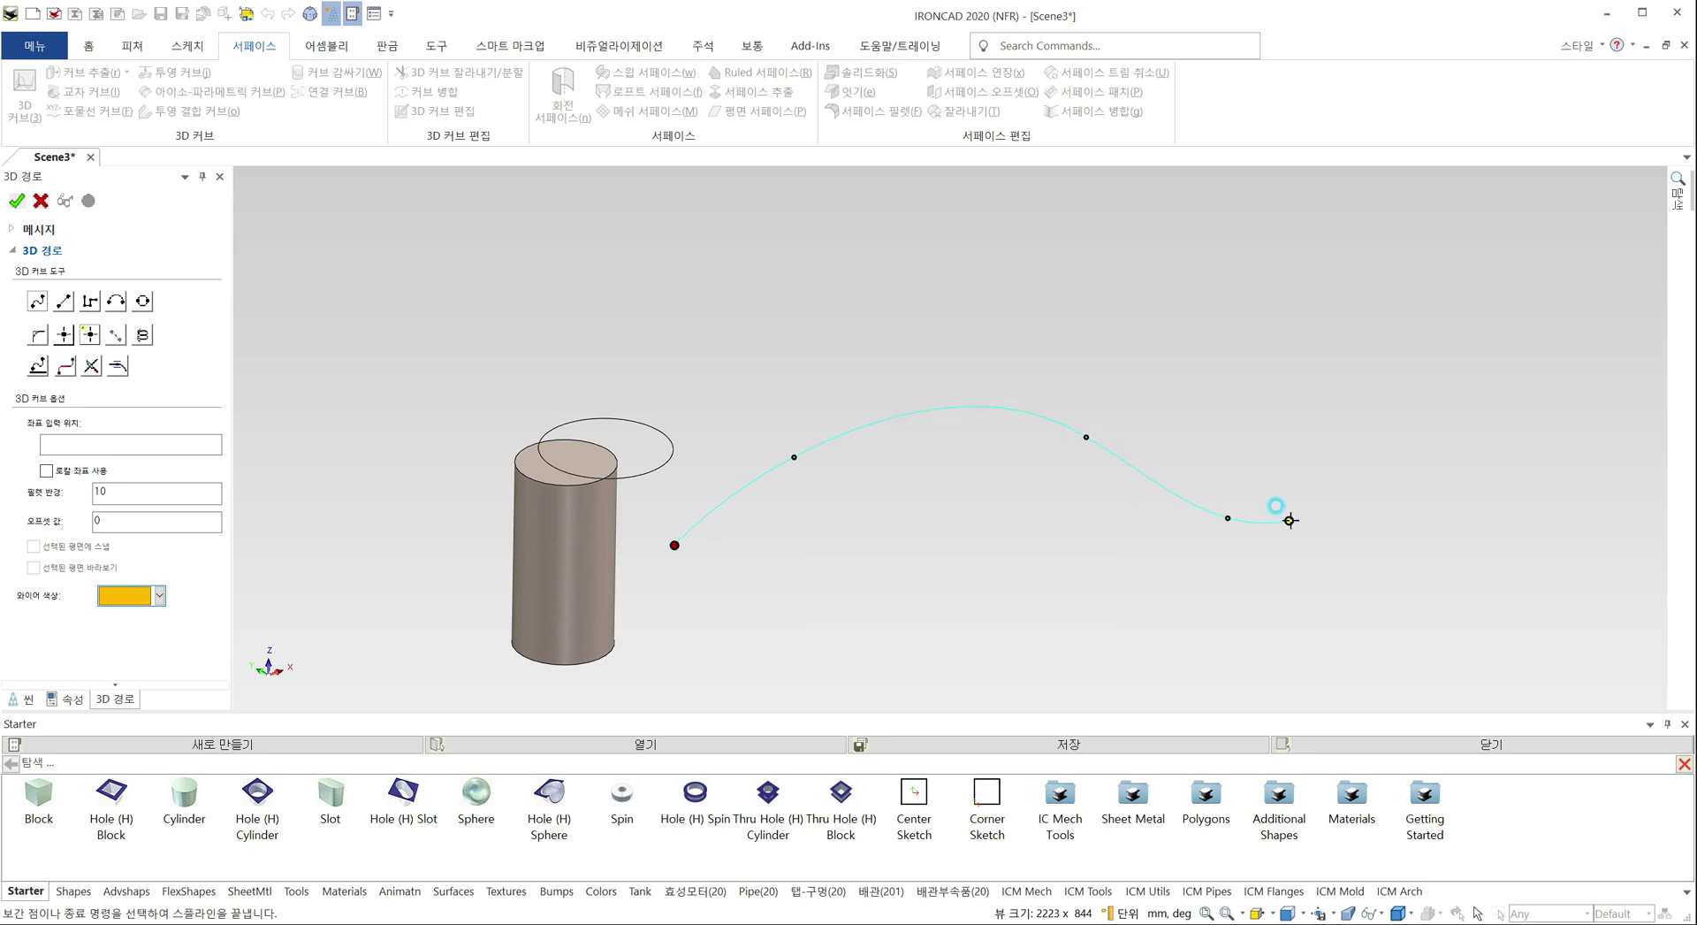
{"action": "key", "text": "Escape"}
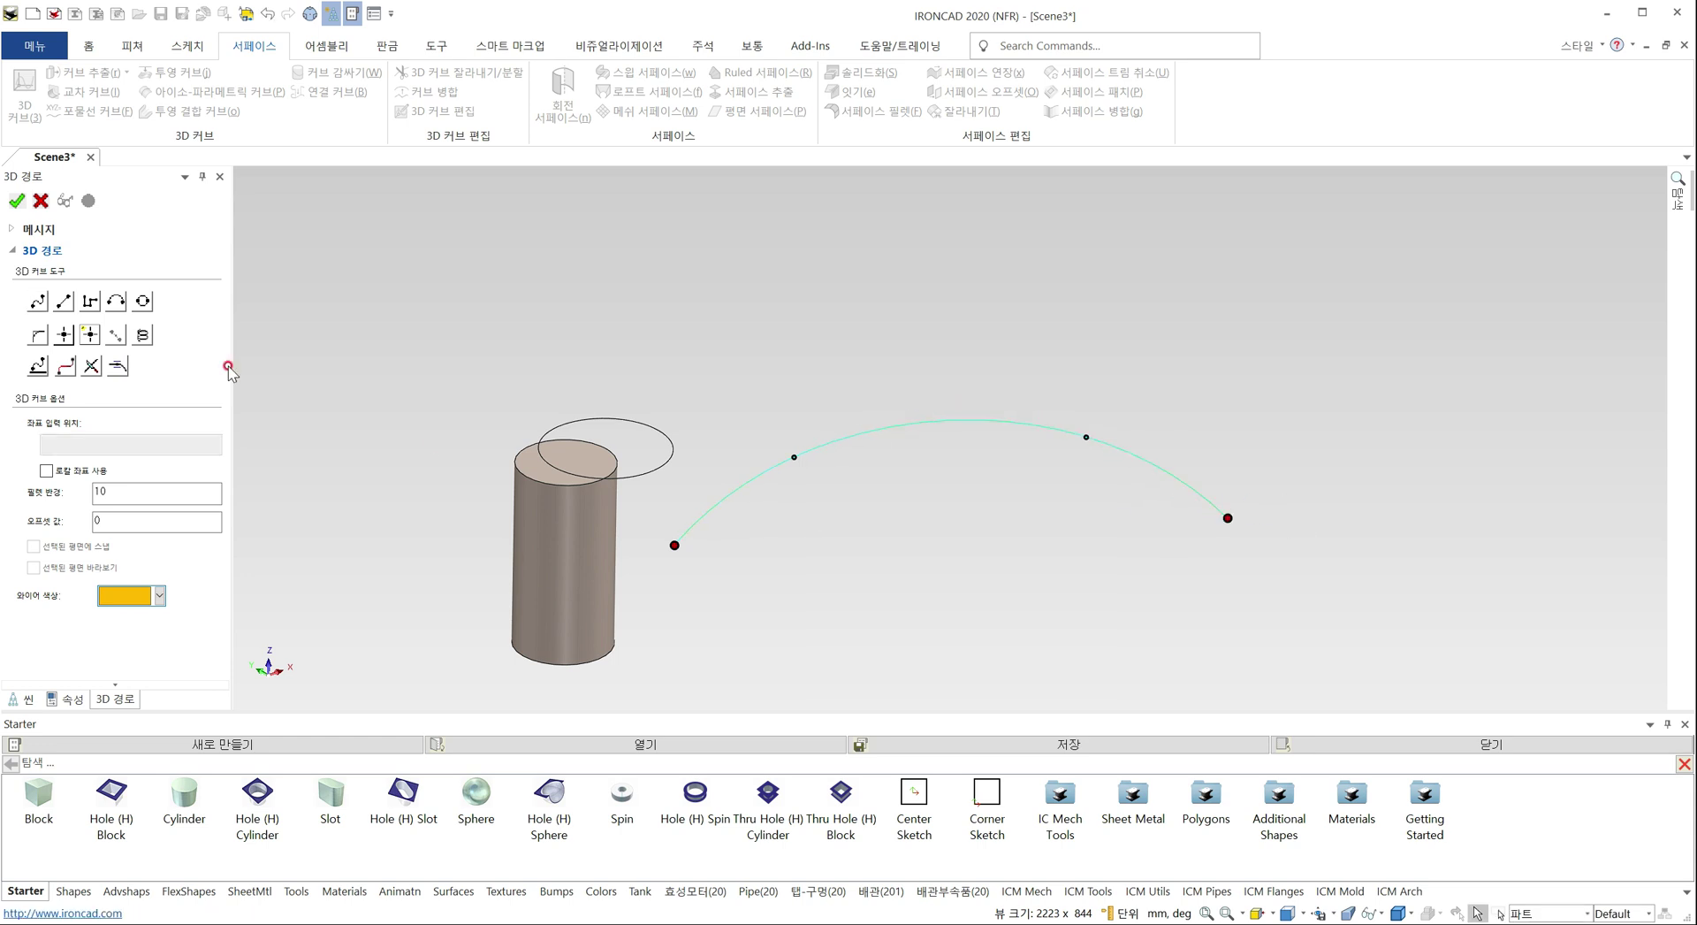
{"action": "left_click", "coordinate": [17, 201]}
Start a new 2D sketch with the Point placement type at the far end of the 3D spline
{"action": "middle_click_drag", "start_coordinate": [1185, 512], "coordinate": [900, 451]}
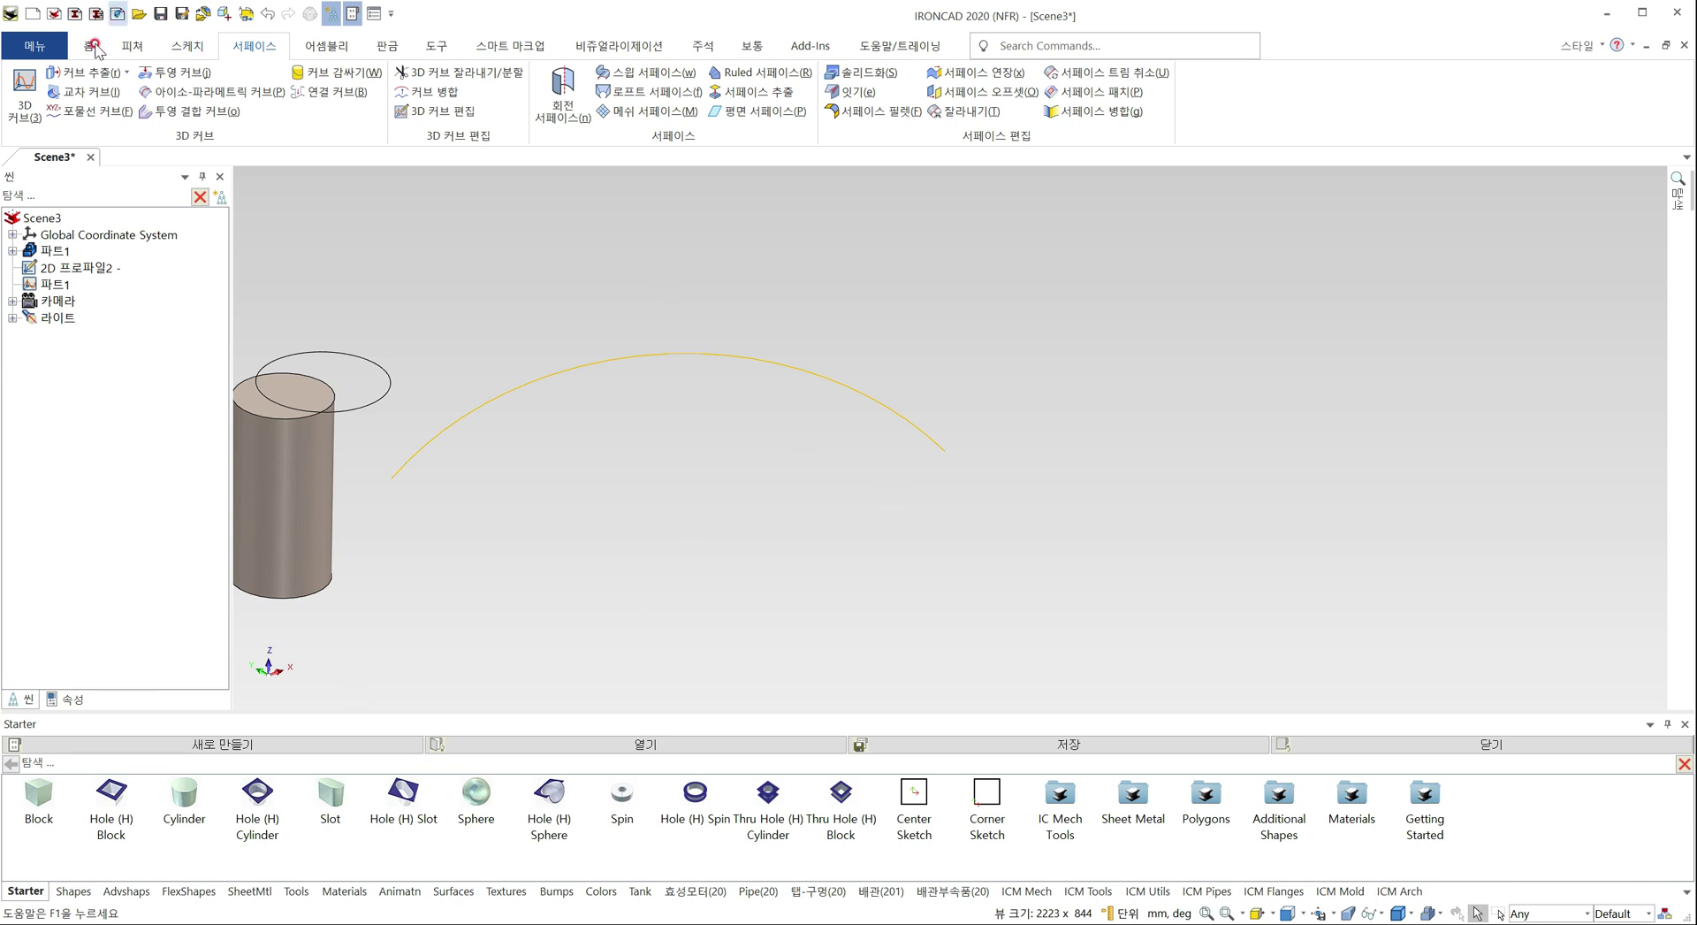
{"action": "left_click", "coordinate": [187, 46]}
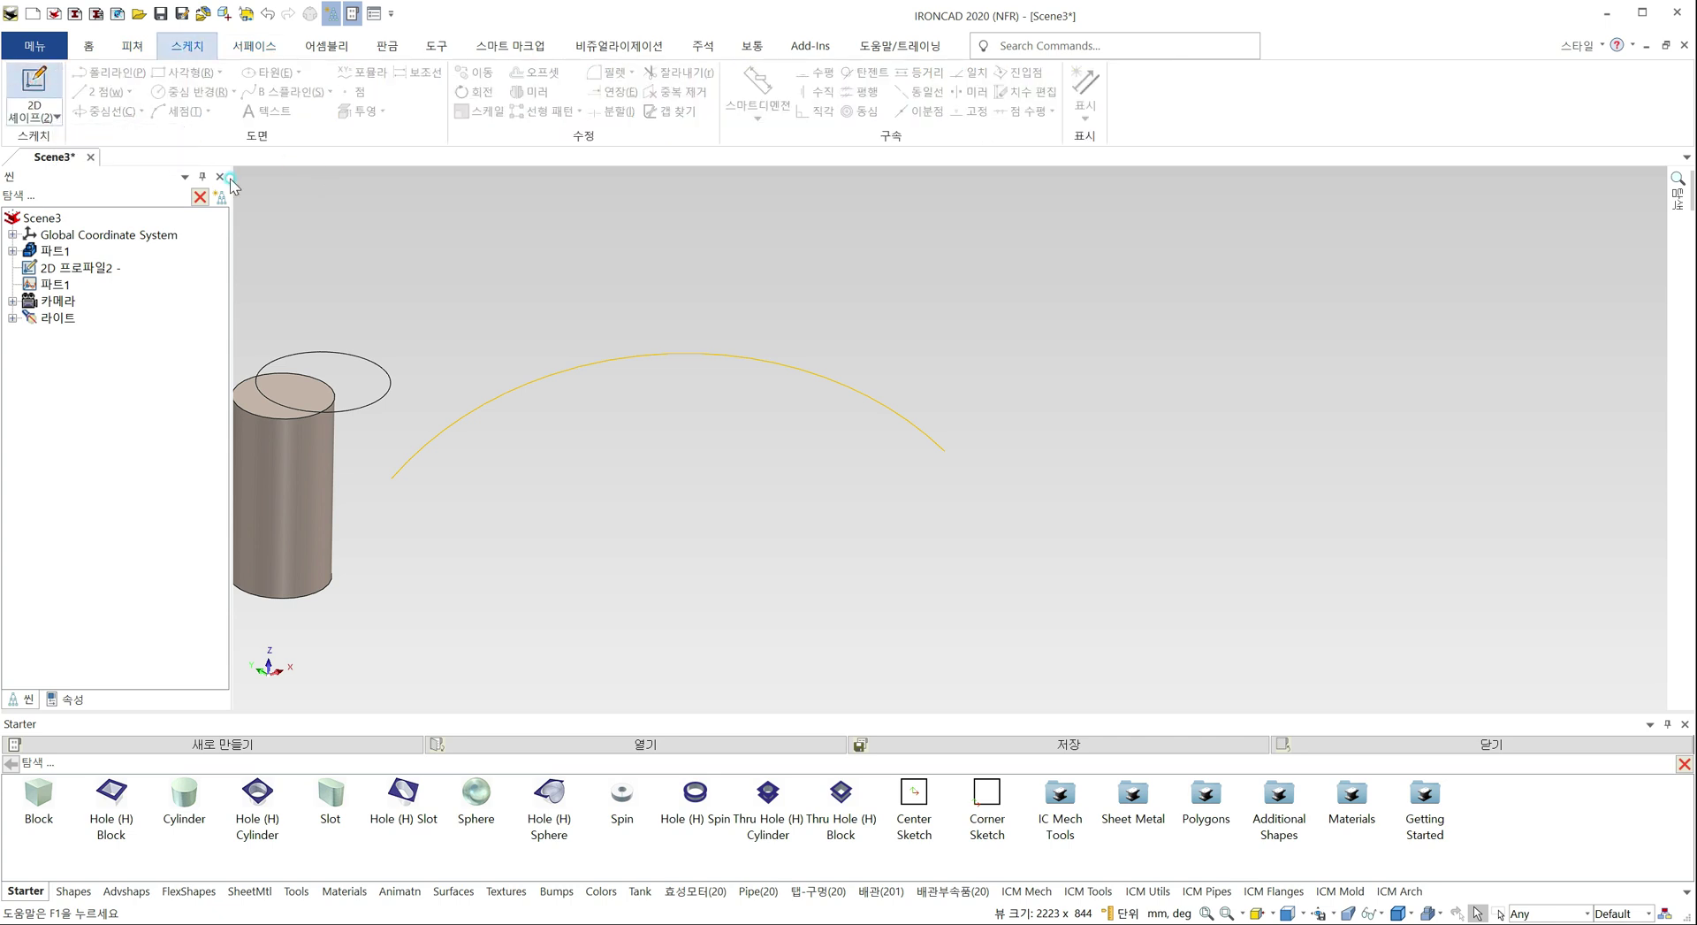
{"action": "left_click", "coordinate": [944, 452]}
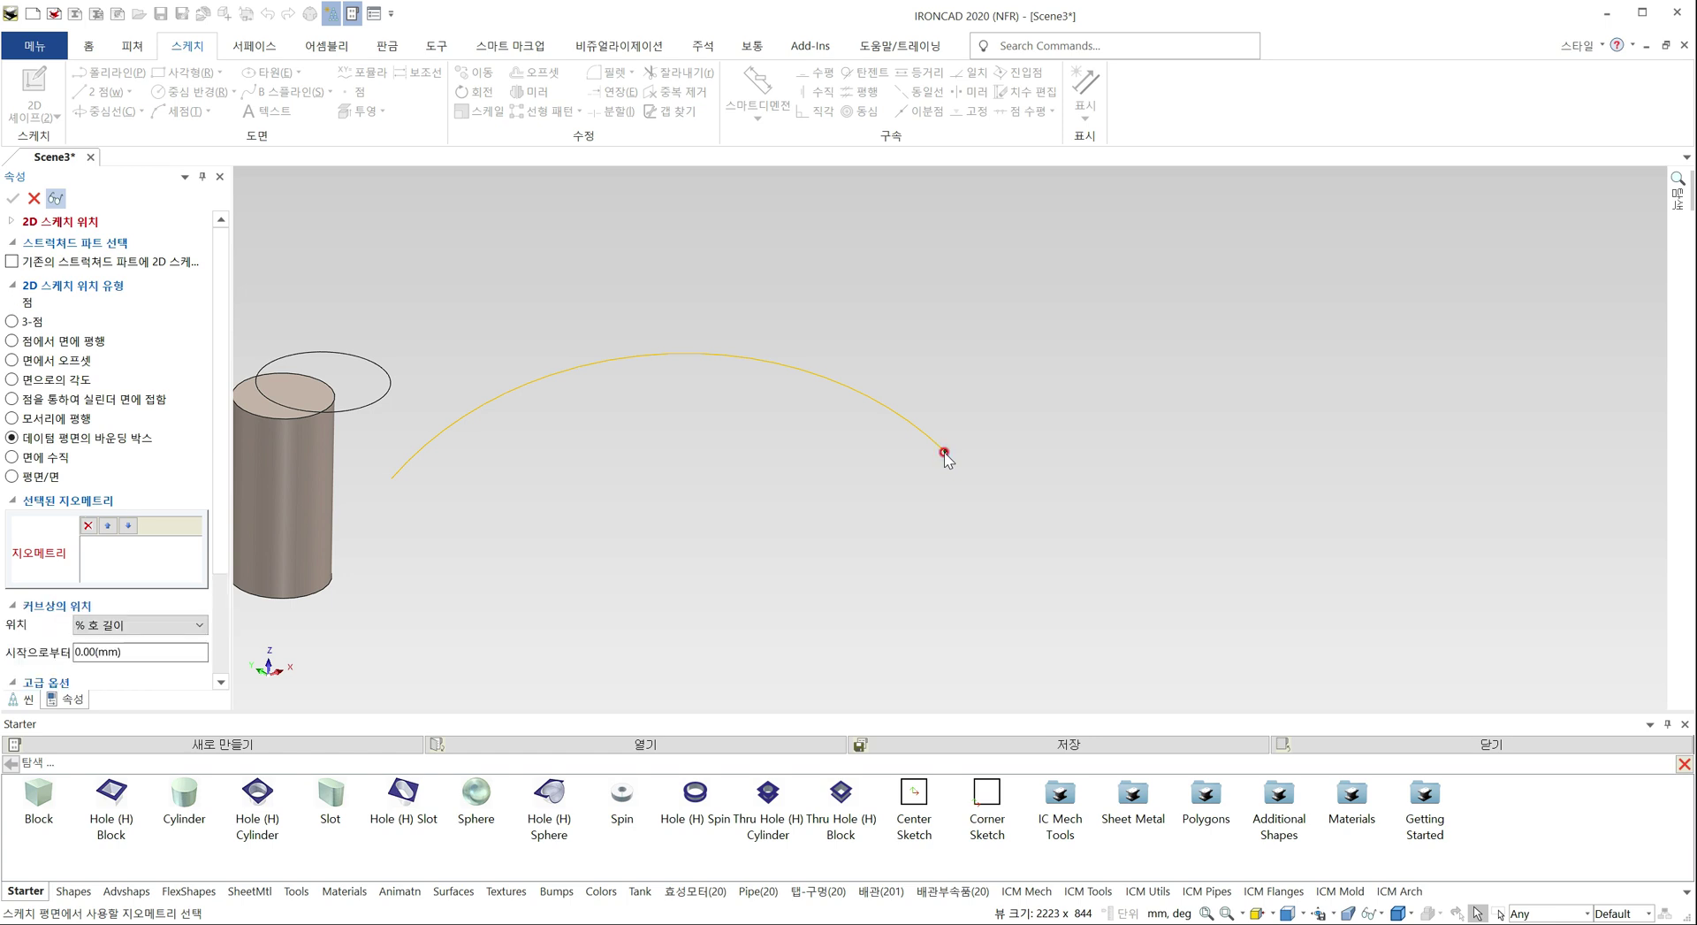
{"action": "left_click", "coordinate": [299, 410]}
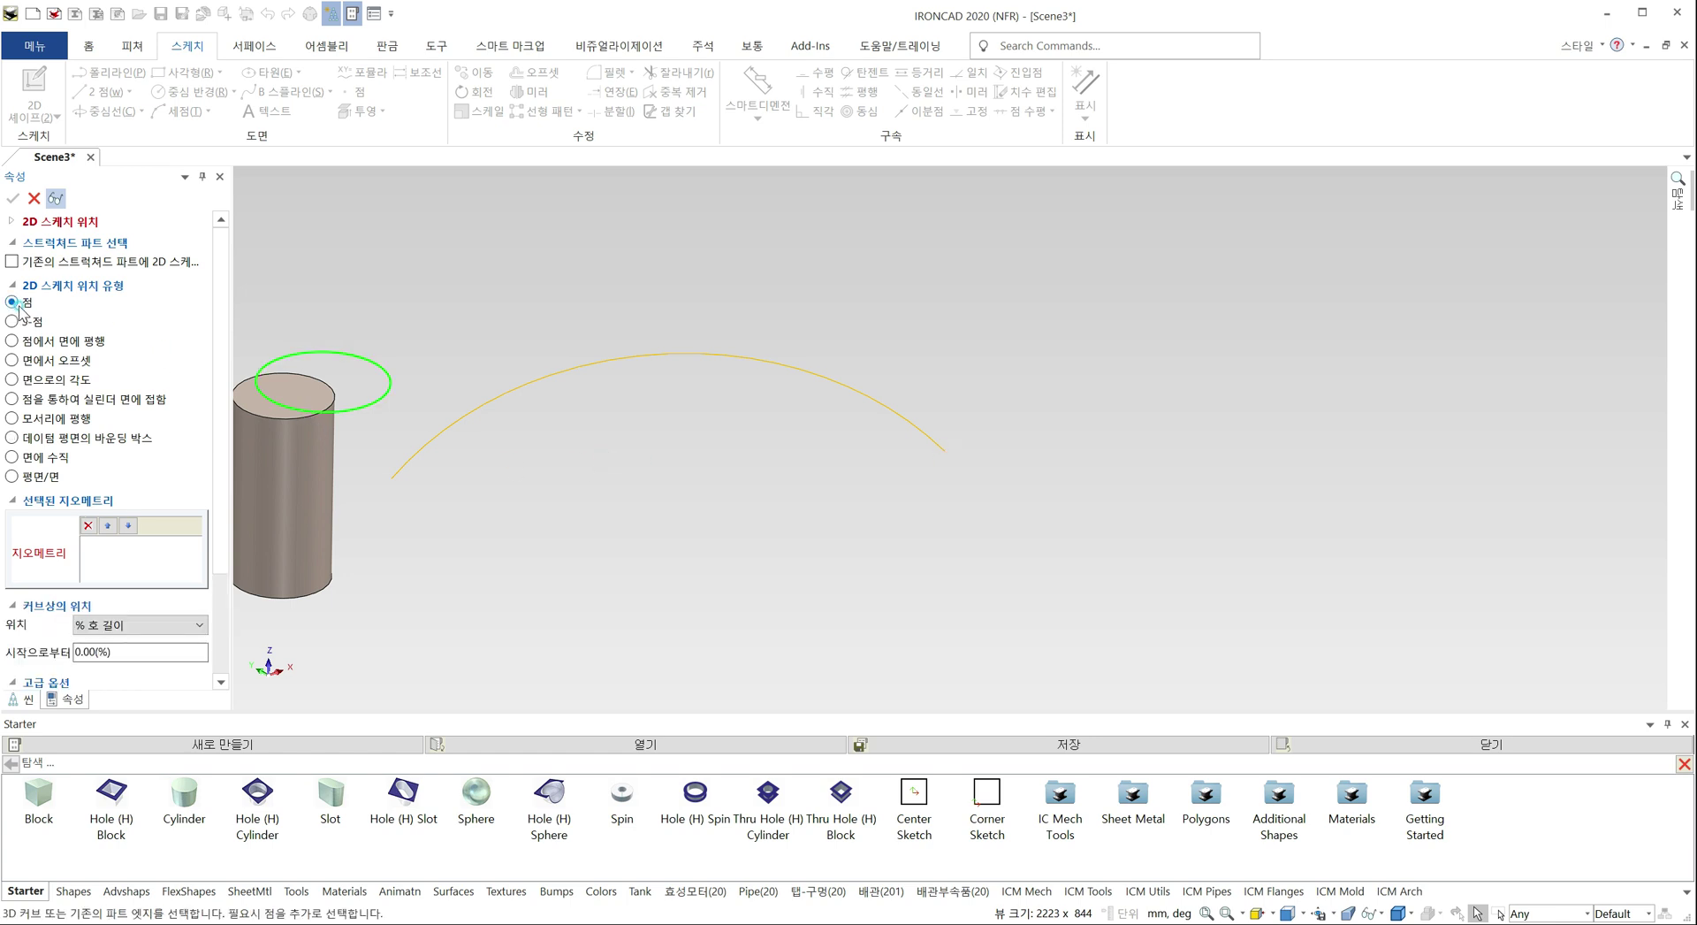
{"action": "left_click", "coordinate": [13, 301]}
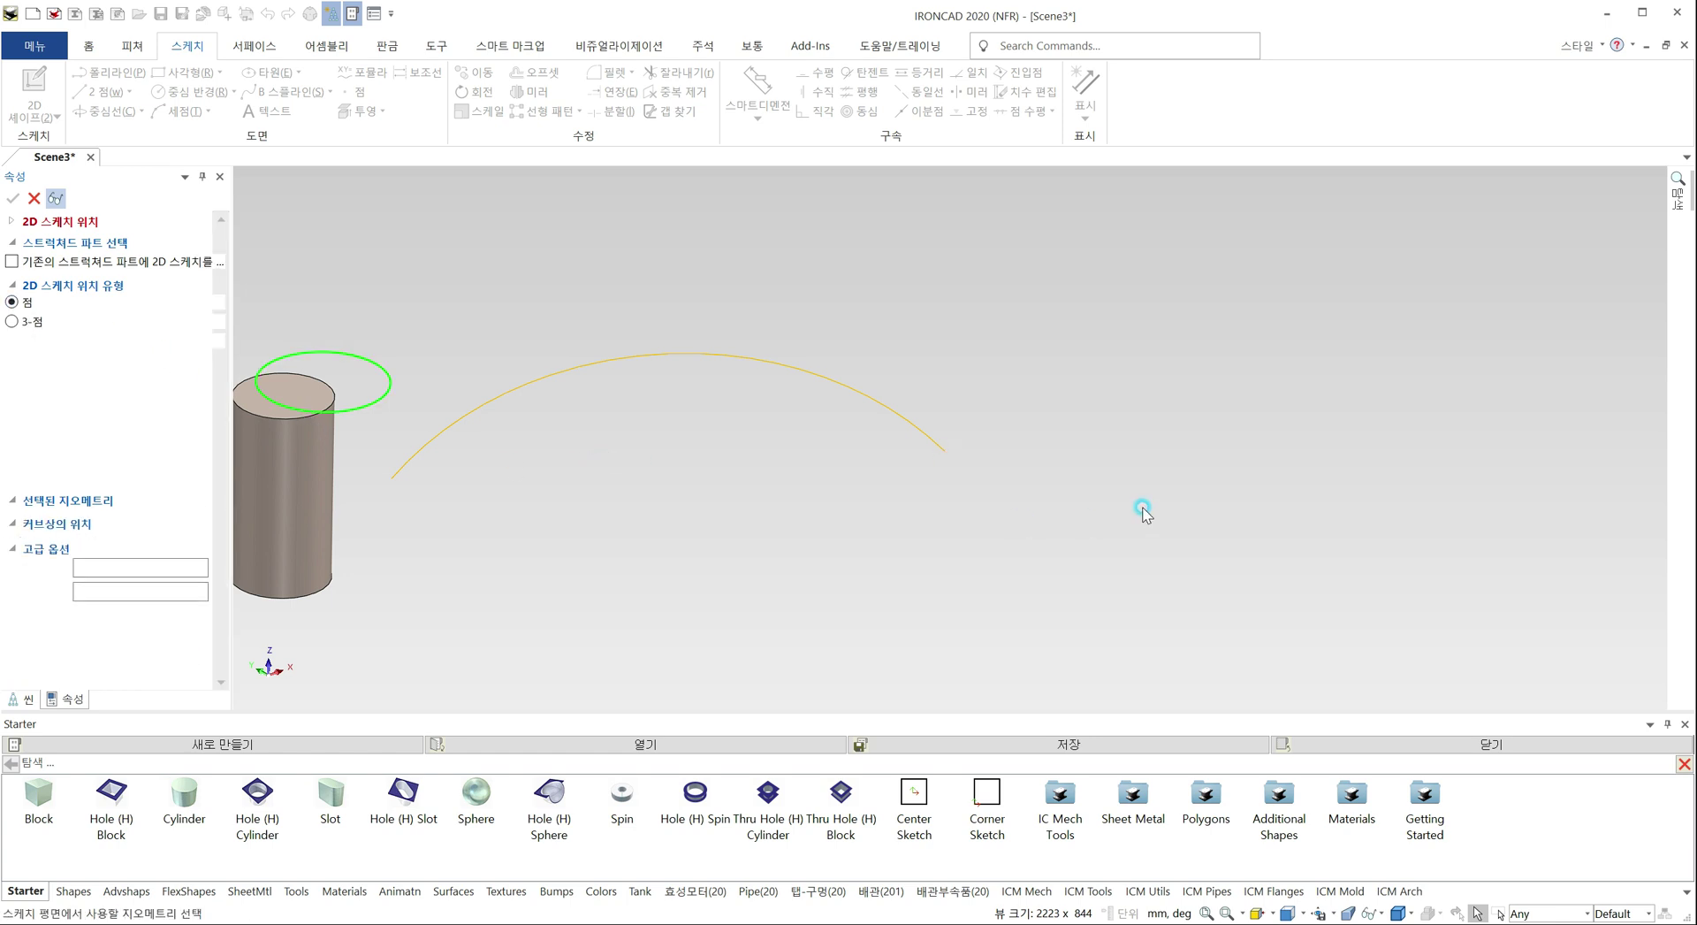
{"action": "left_click", "coordinate": [945, 453]}
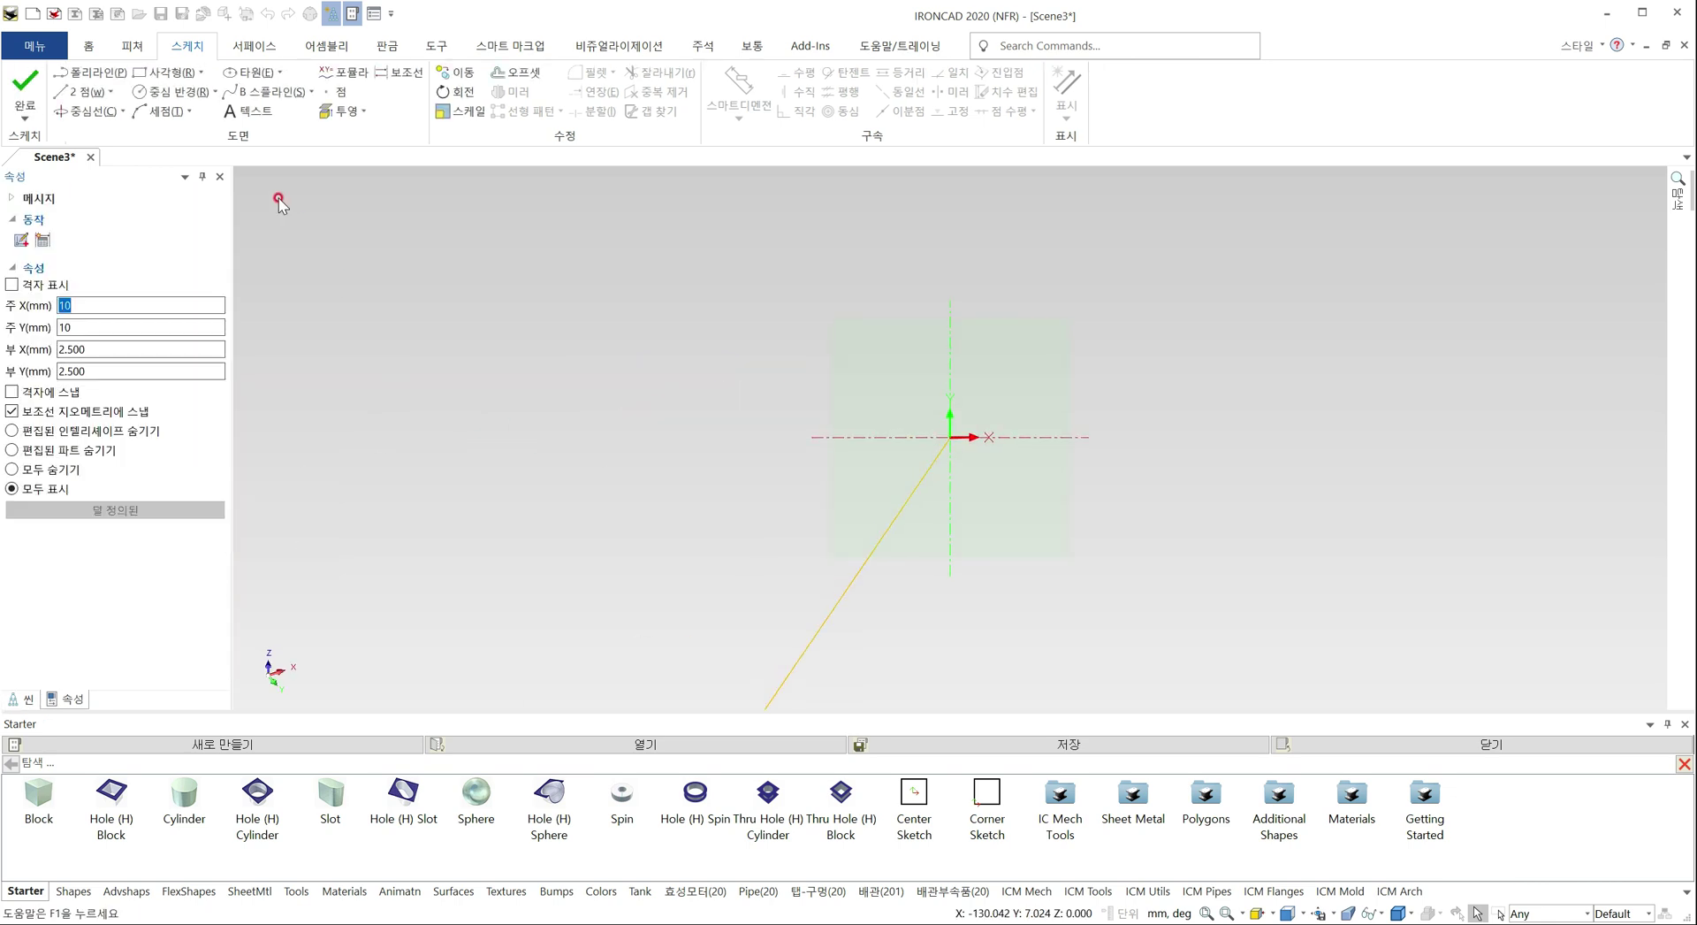
Sketch a circle with a radius of about 26.8 mm centred on the sketch origin, and move it away from the curve's end
{"action": "left_click", "coordinate": [173, 92]}
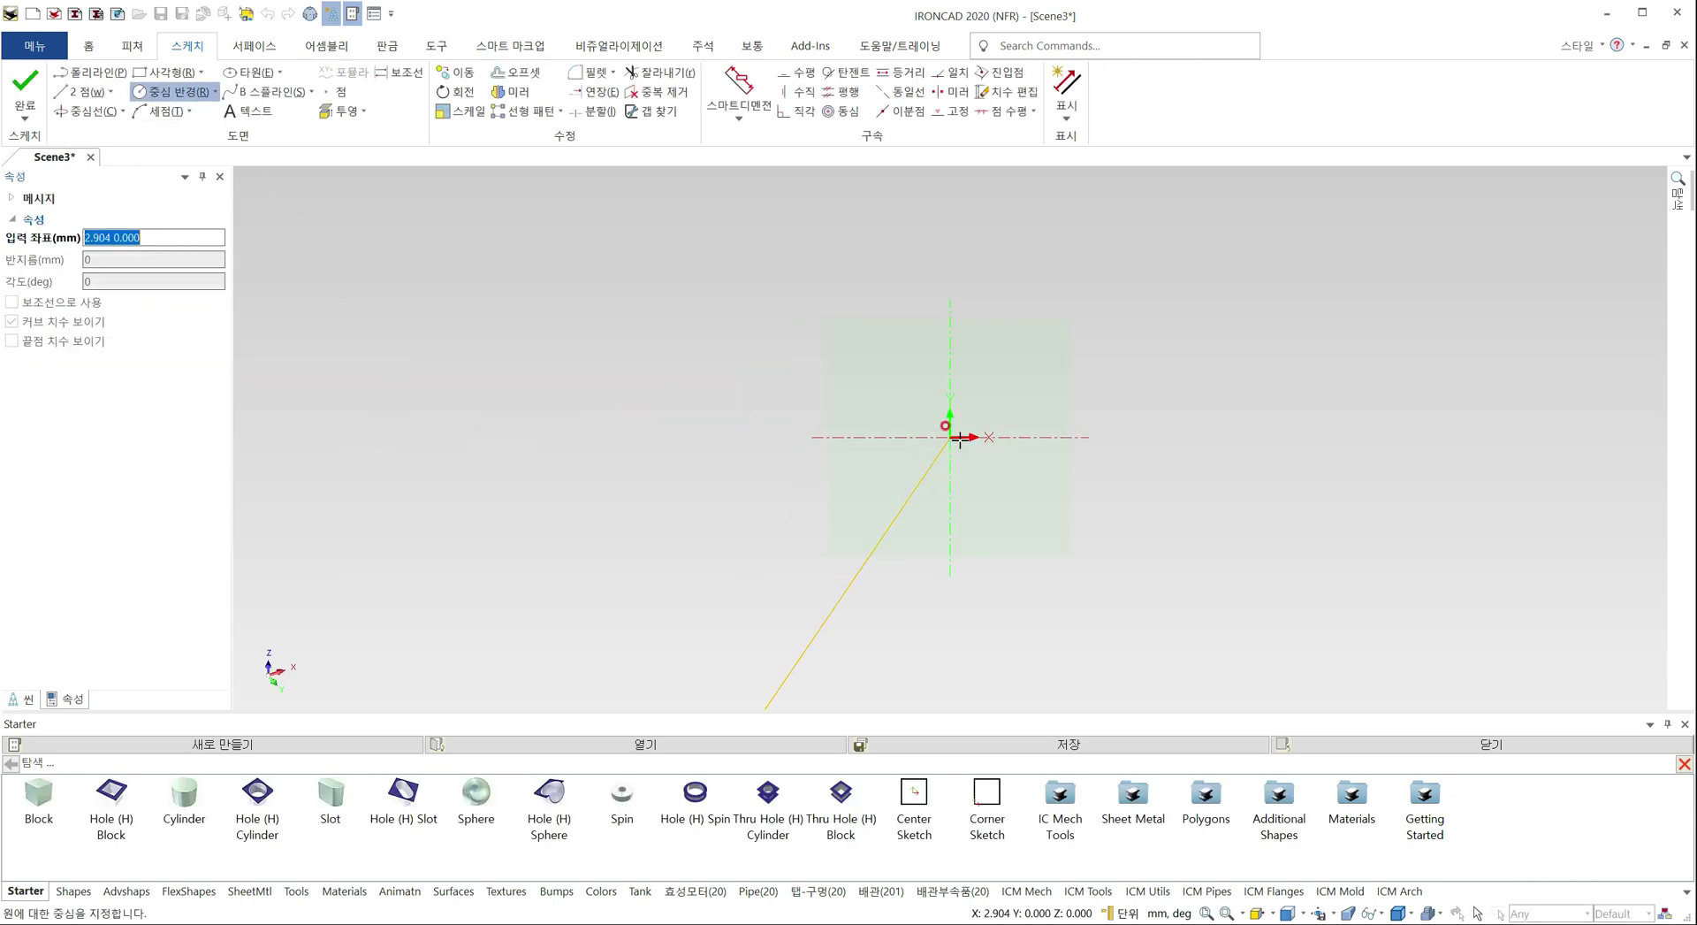
{"action": "left_click", "coordinate": [951, 437]}
{"action": "left_click", "coordinate": [995, 534]}
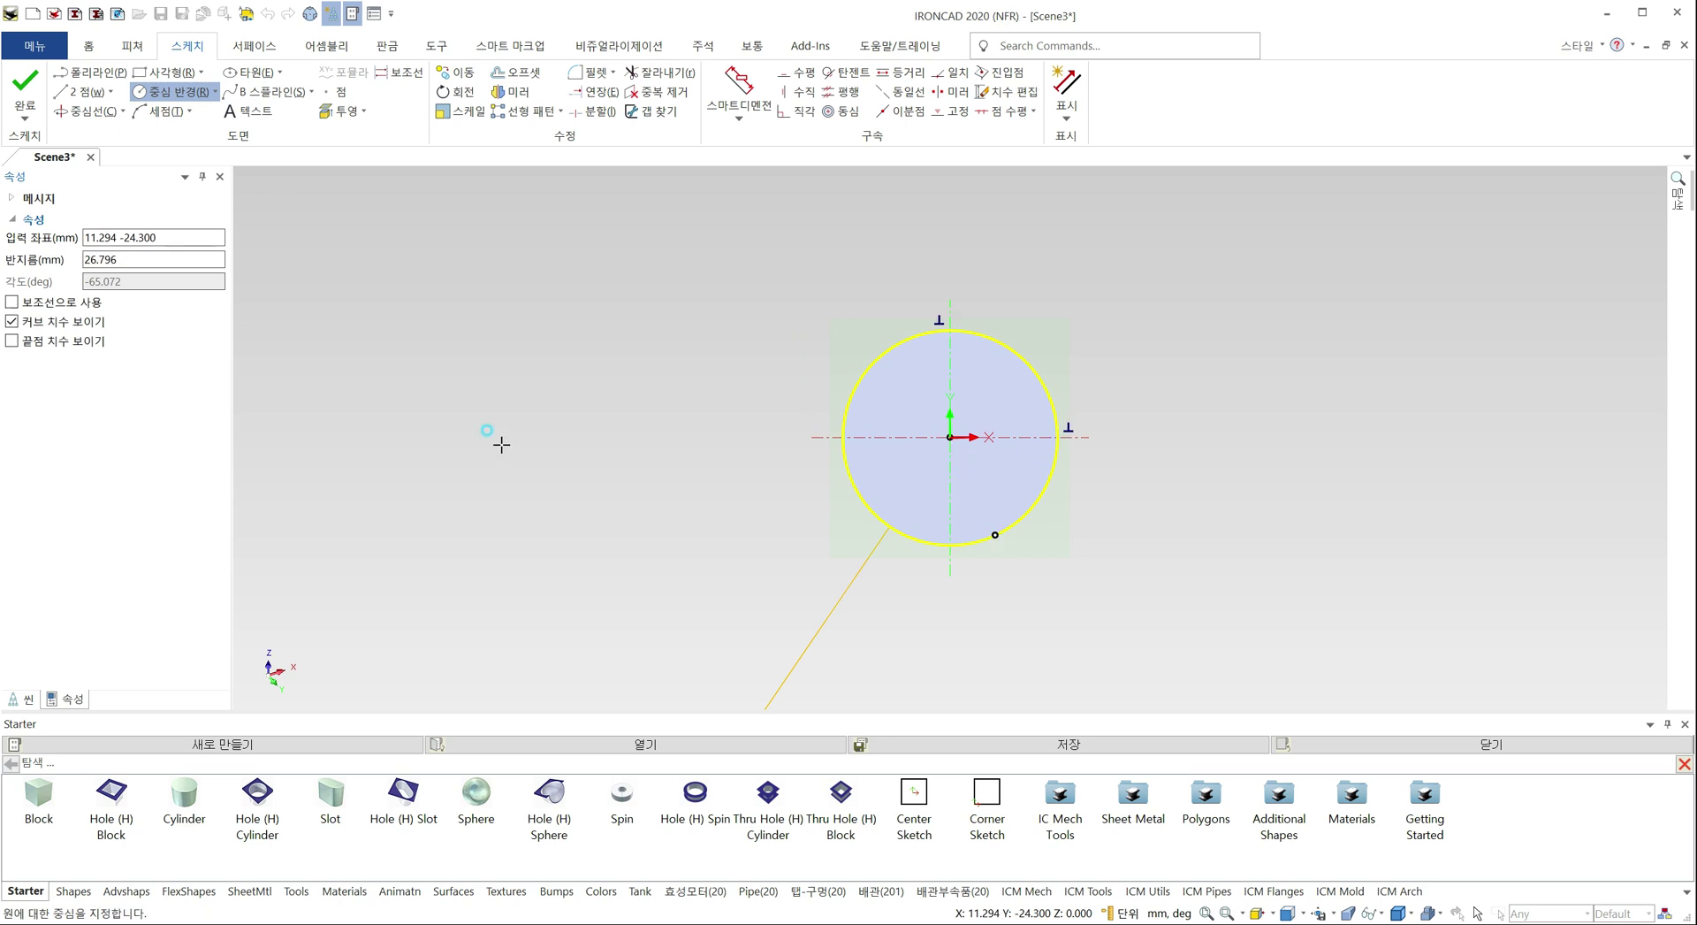
{"action": "key", "text": "Escape"}
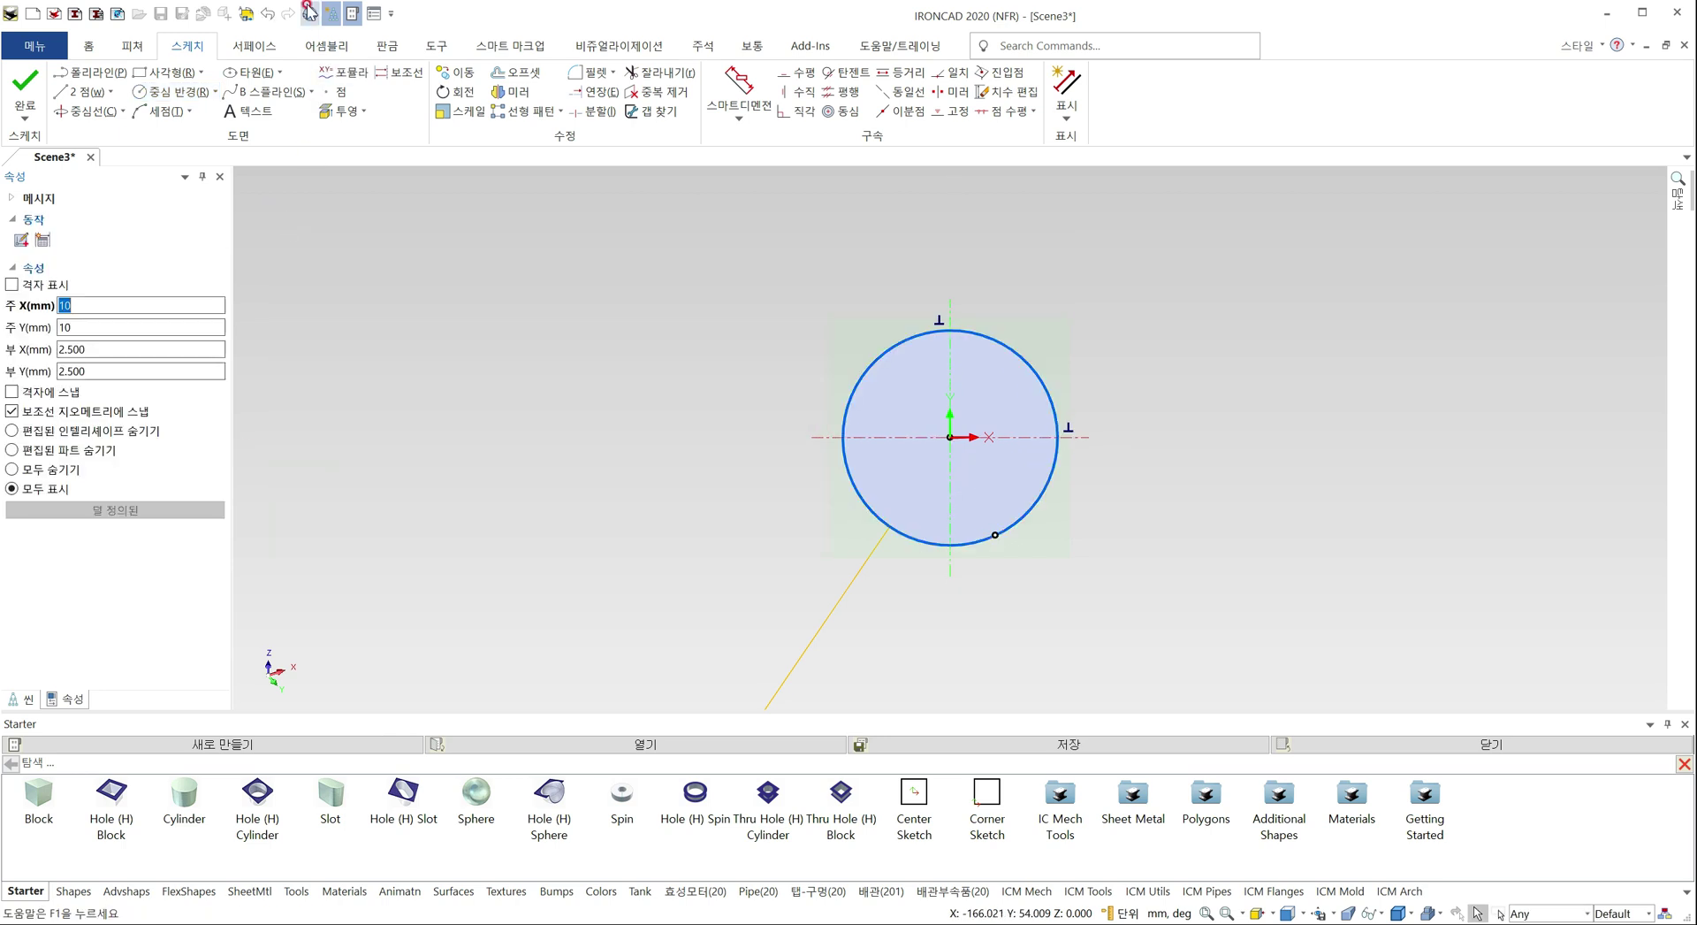
{"action": "left_click_drag", "start_coordinate": [970, 444], "coordinate": [1190, 475]}
Constrain the circle's centre to the 3D curve with the pierce point constraint, and finish the sketch
{"action": "key", "text": "F10"}
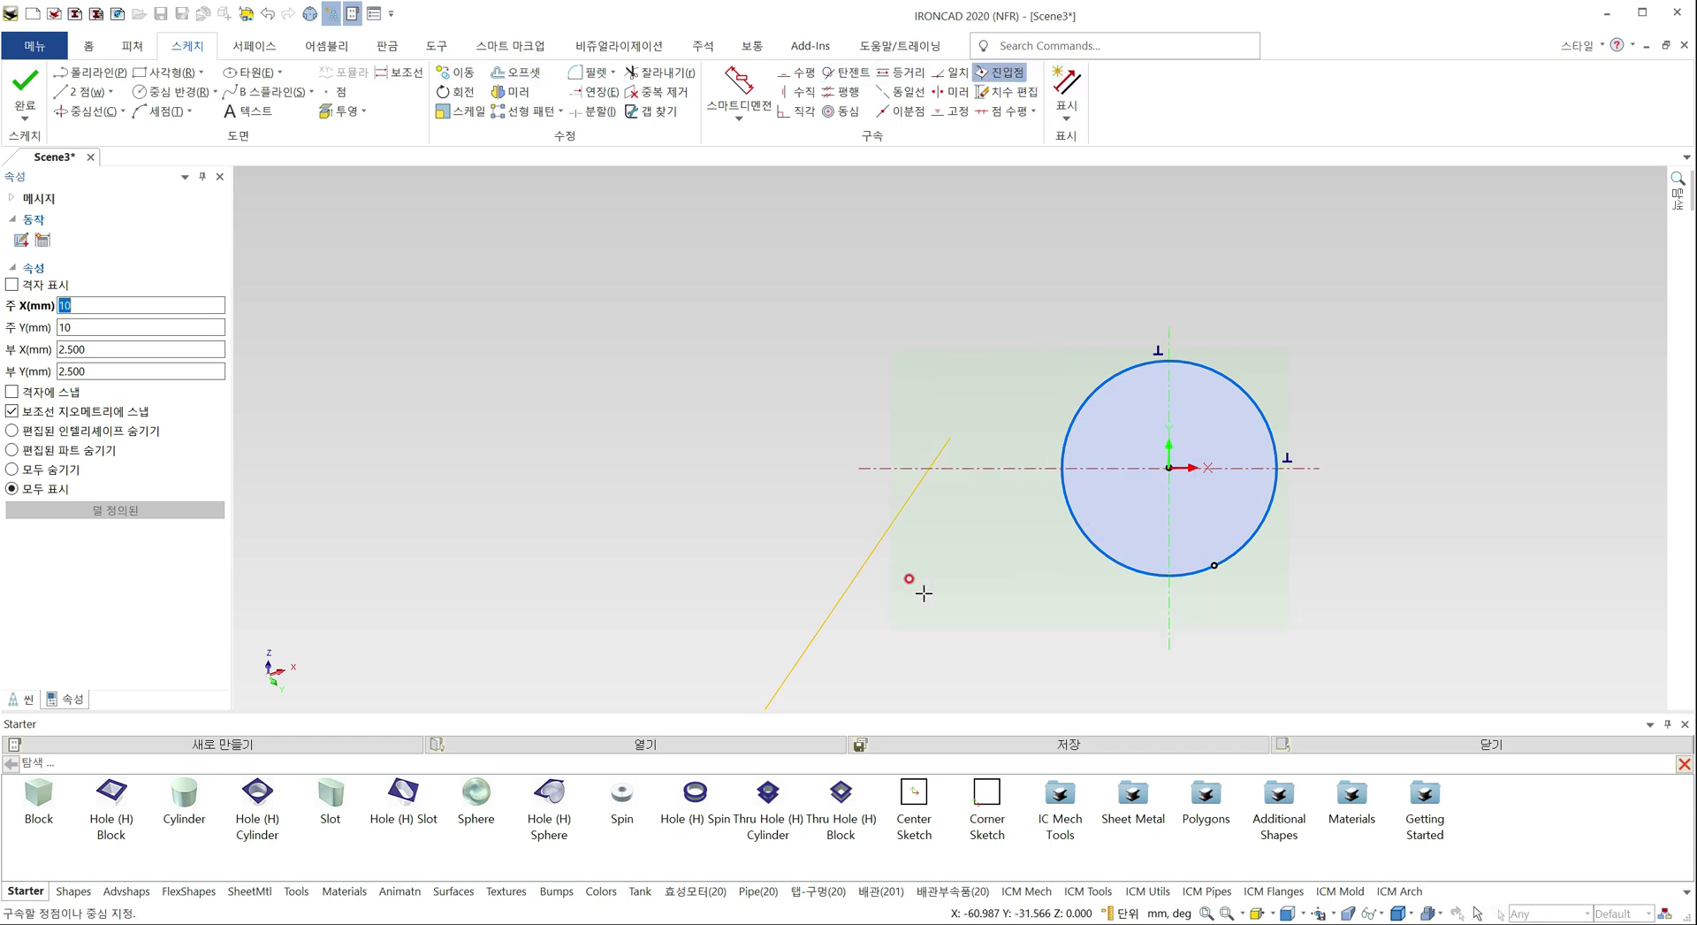
{"action": "left_click", "coordinate": [1169, 468]}
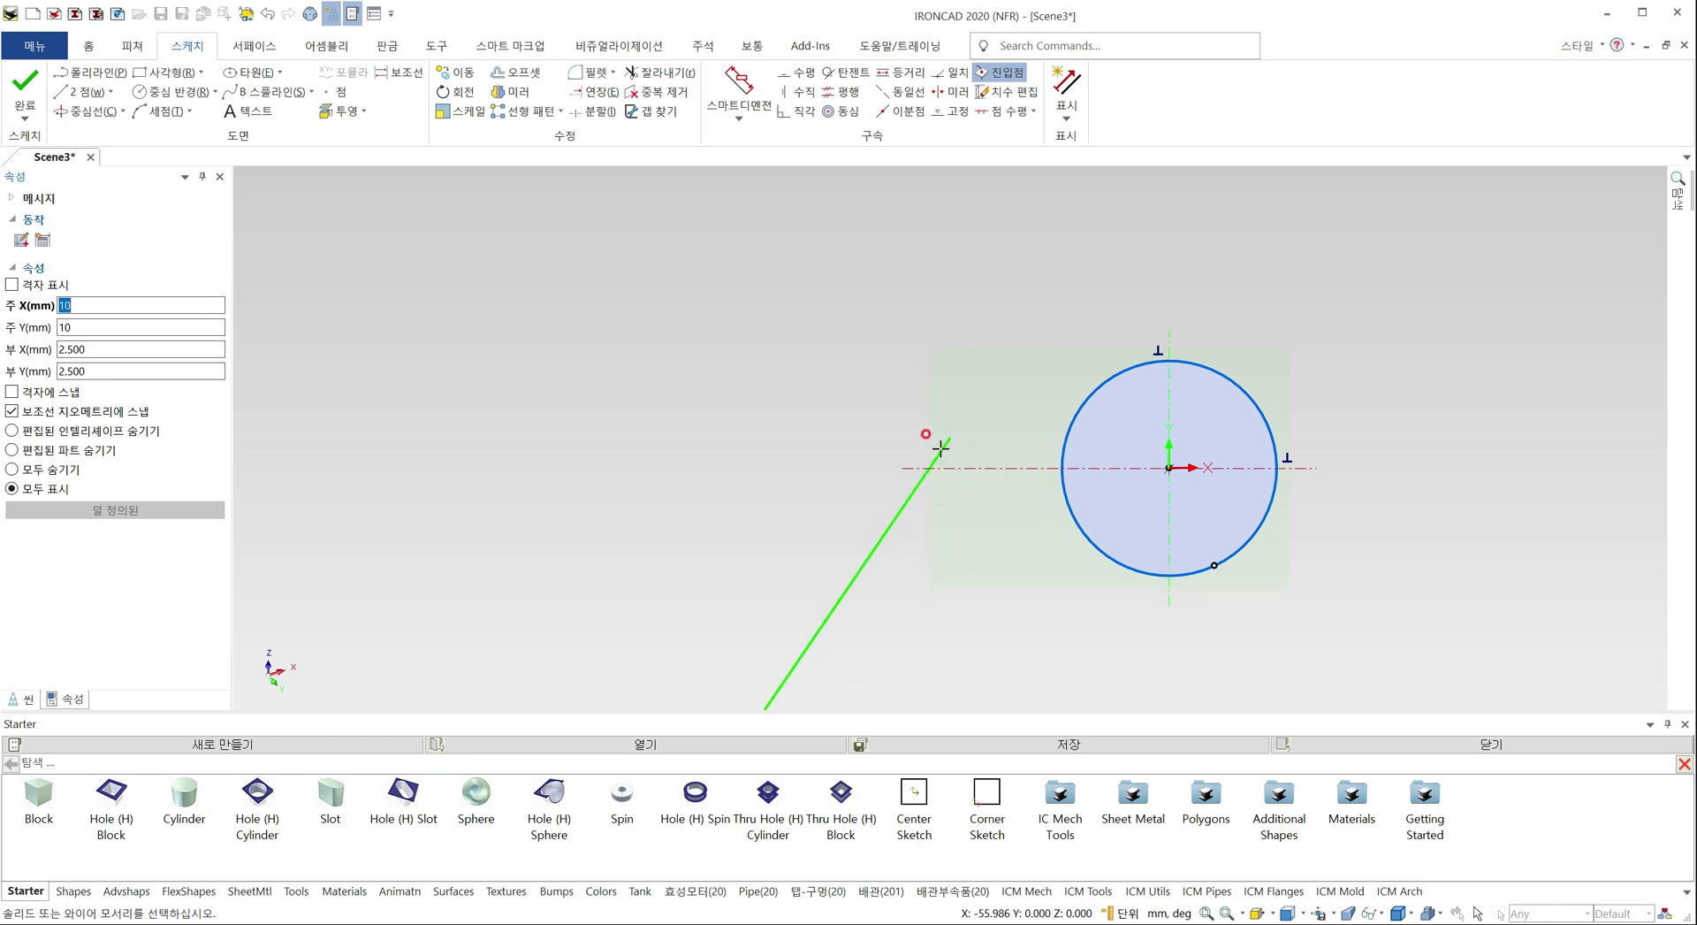
{"action": "left_click", "coordinate": [941, 448]}
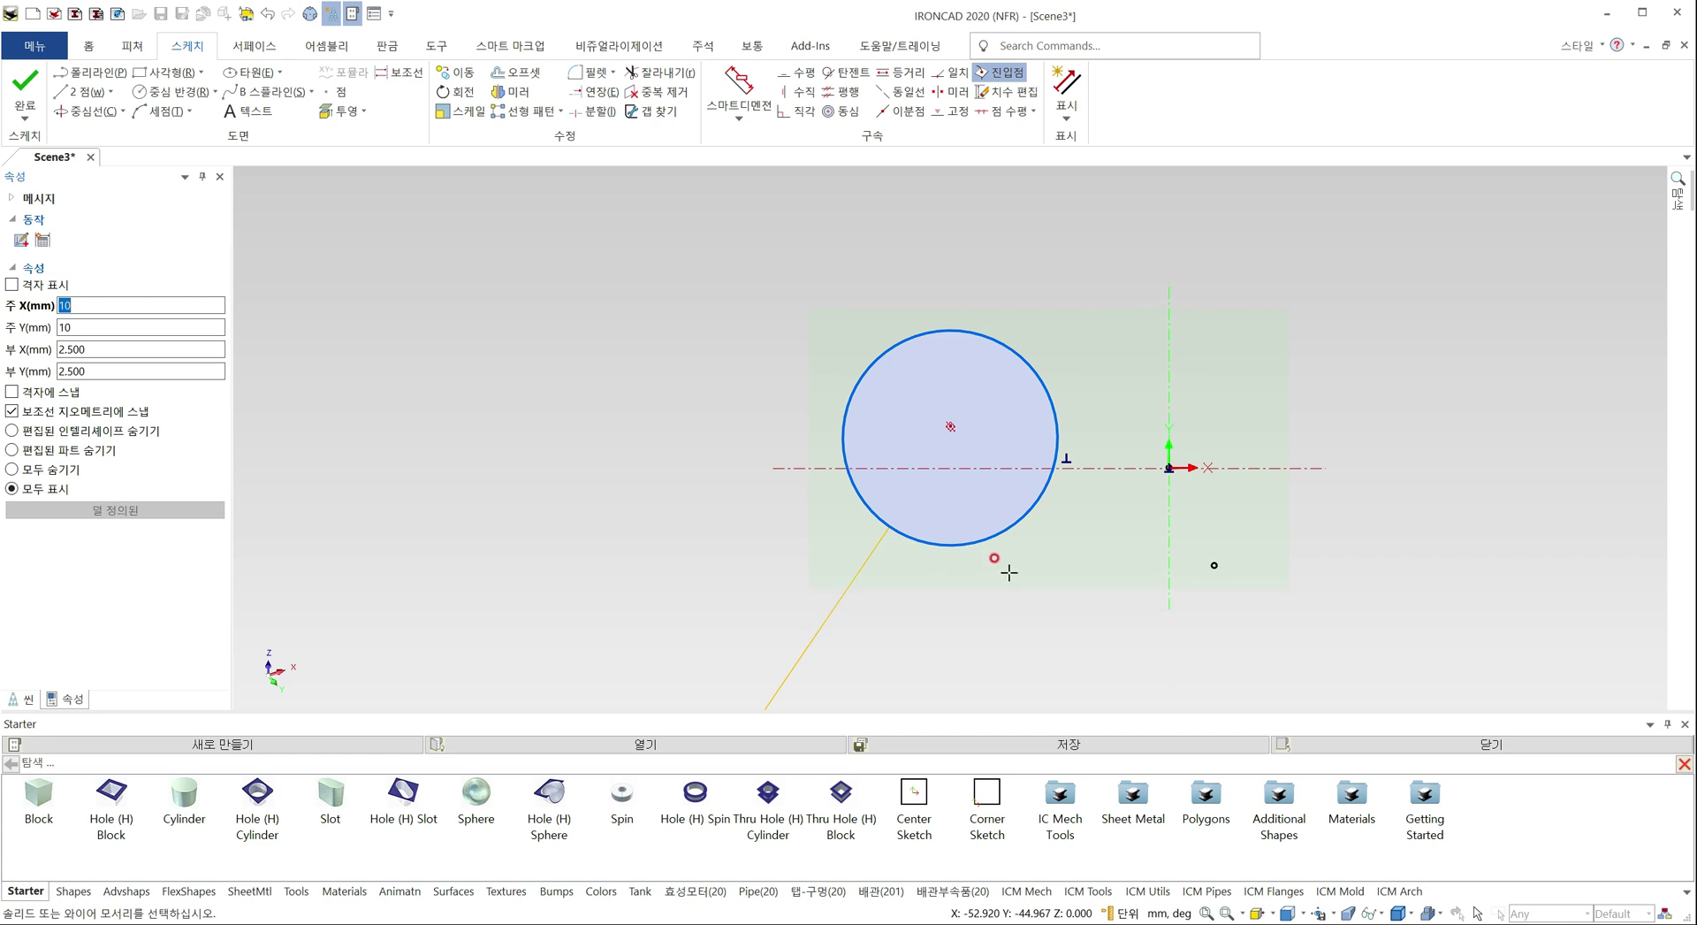
{"action": "middle_click_drag", "start_coordinate": [1010, 573], "coordinate": [1229, 694]}
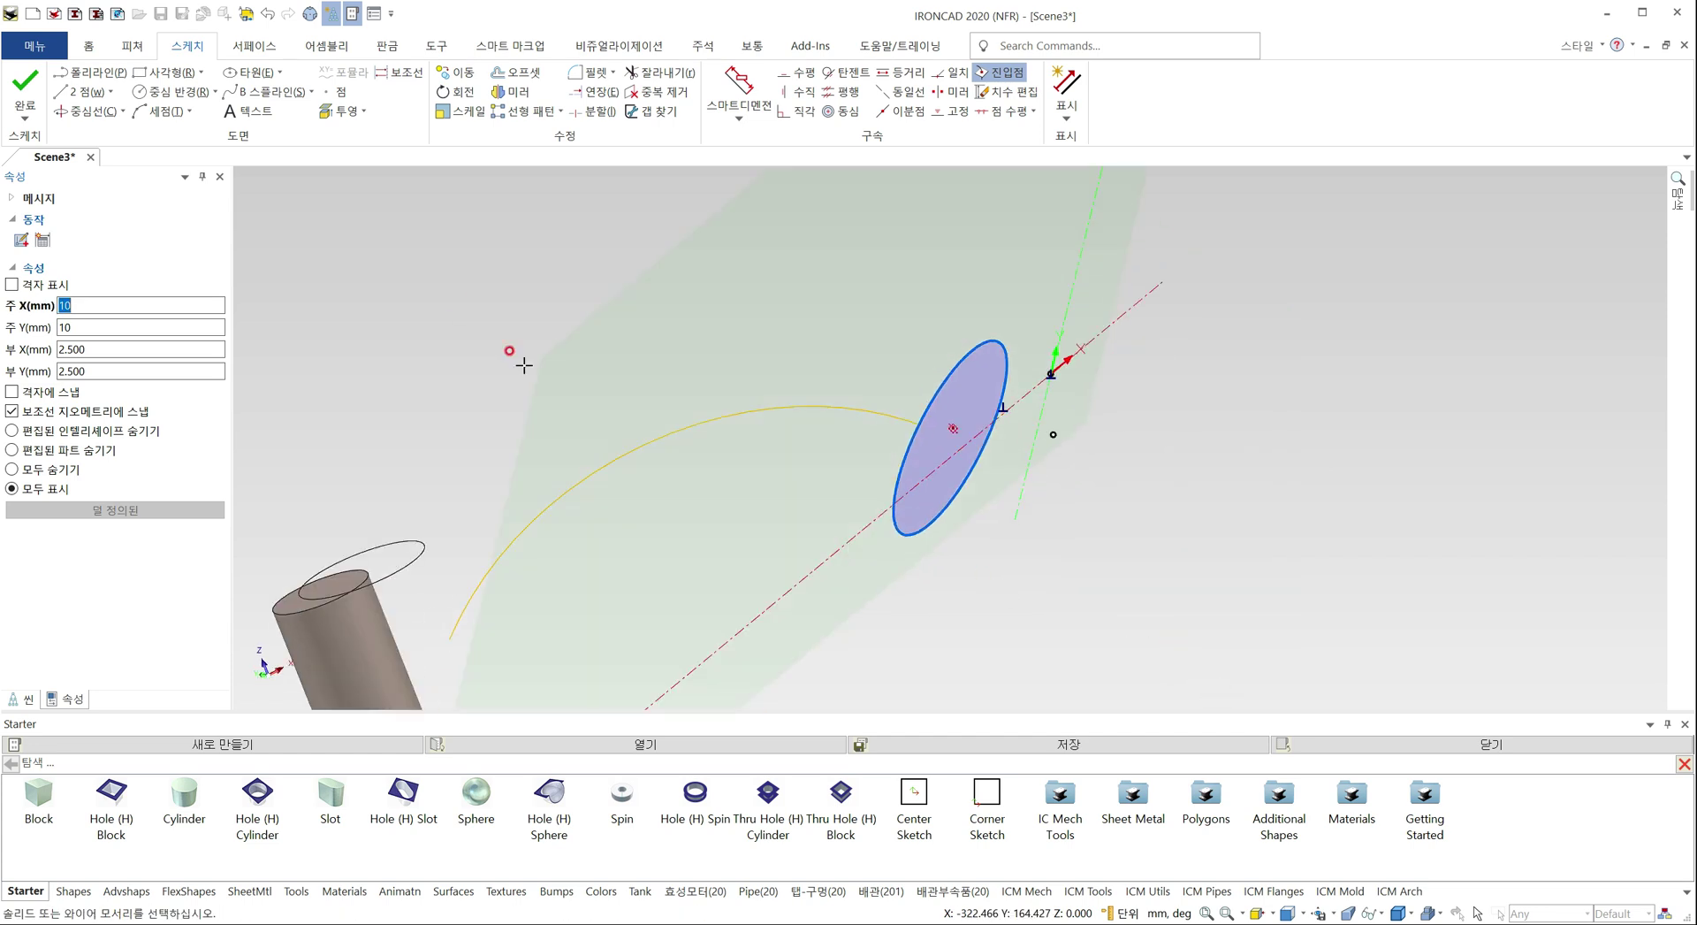
{"action": "mouse_move", "coordinate": [524, 365]}
{"action": "middle_mouse_down"}
{"action": "mouse_move", "coordinate": [789, 471]}
{"action": "mouse_move", "coordinate": [1254, 383]}
{"action": "middle_mouse_up"}
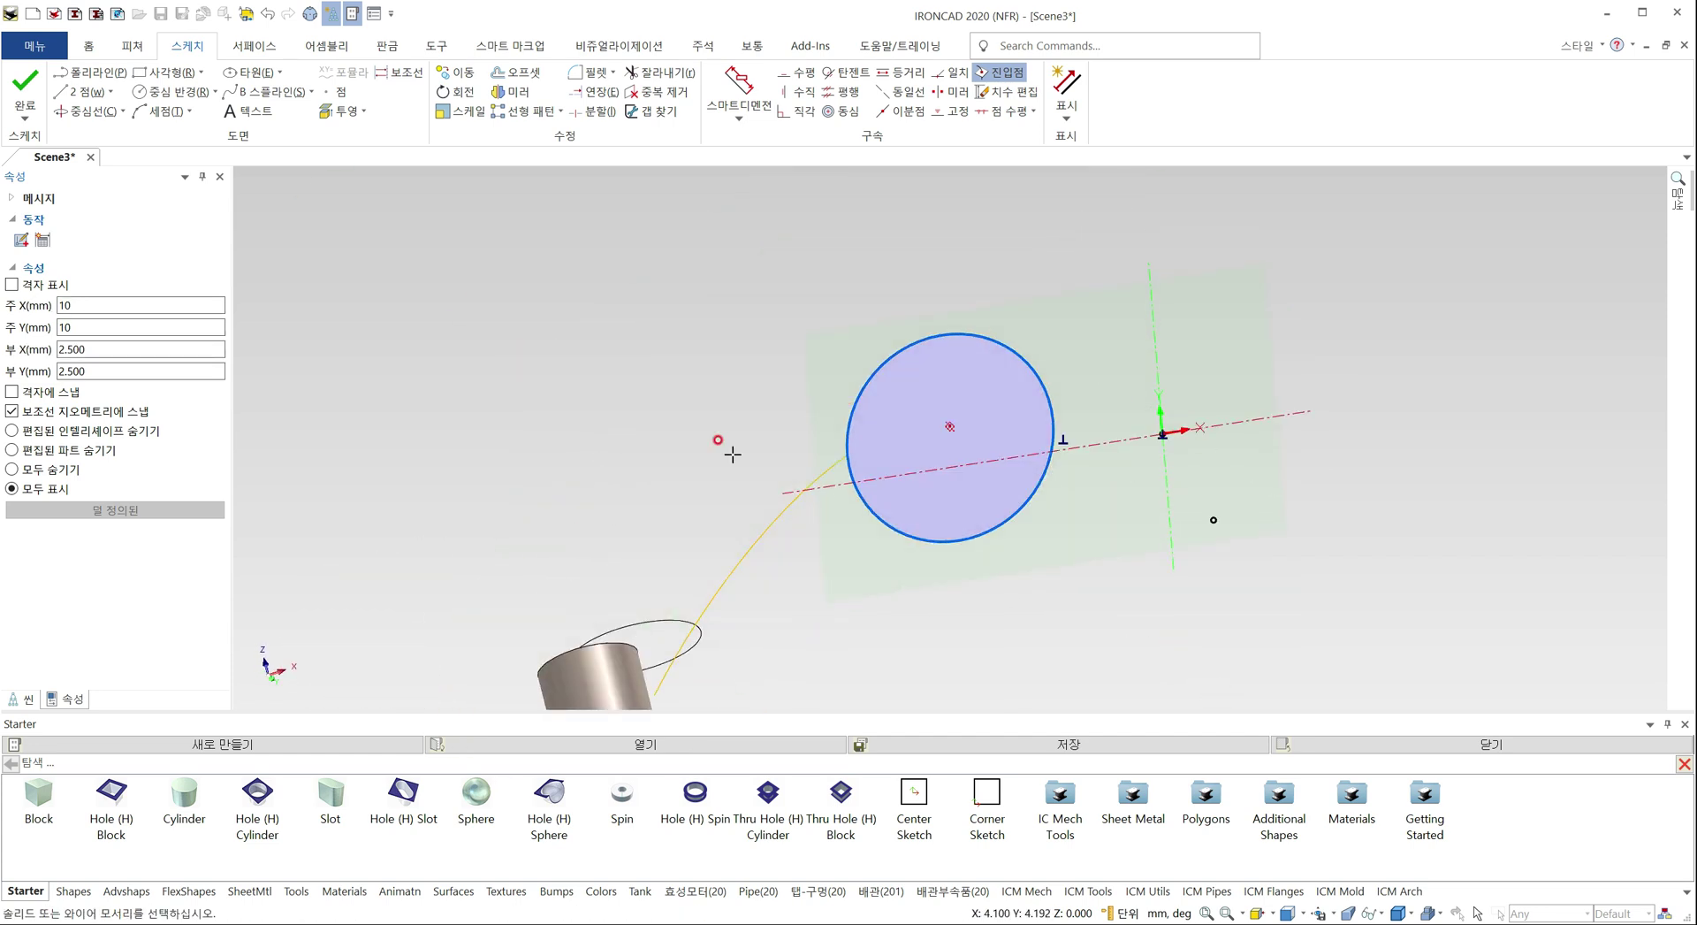
{"action": "left_click", "coordinate": [30, 84]}
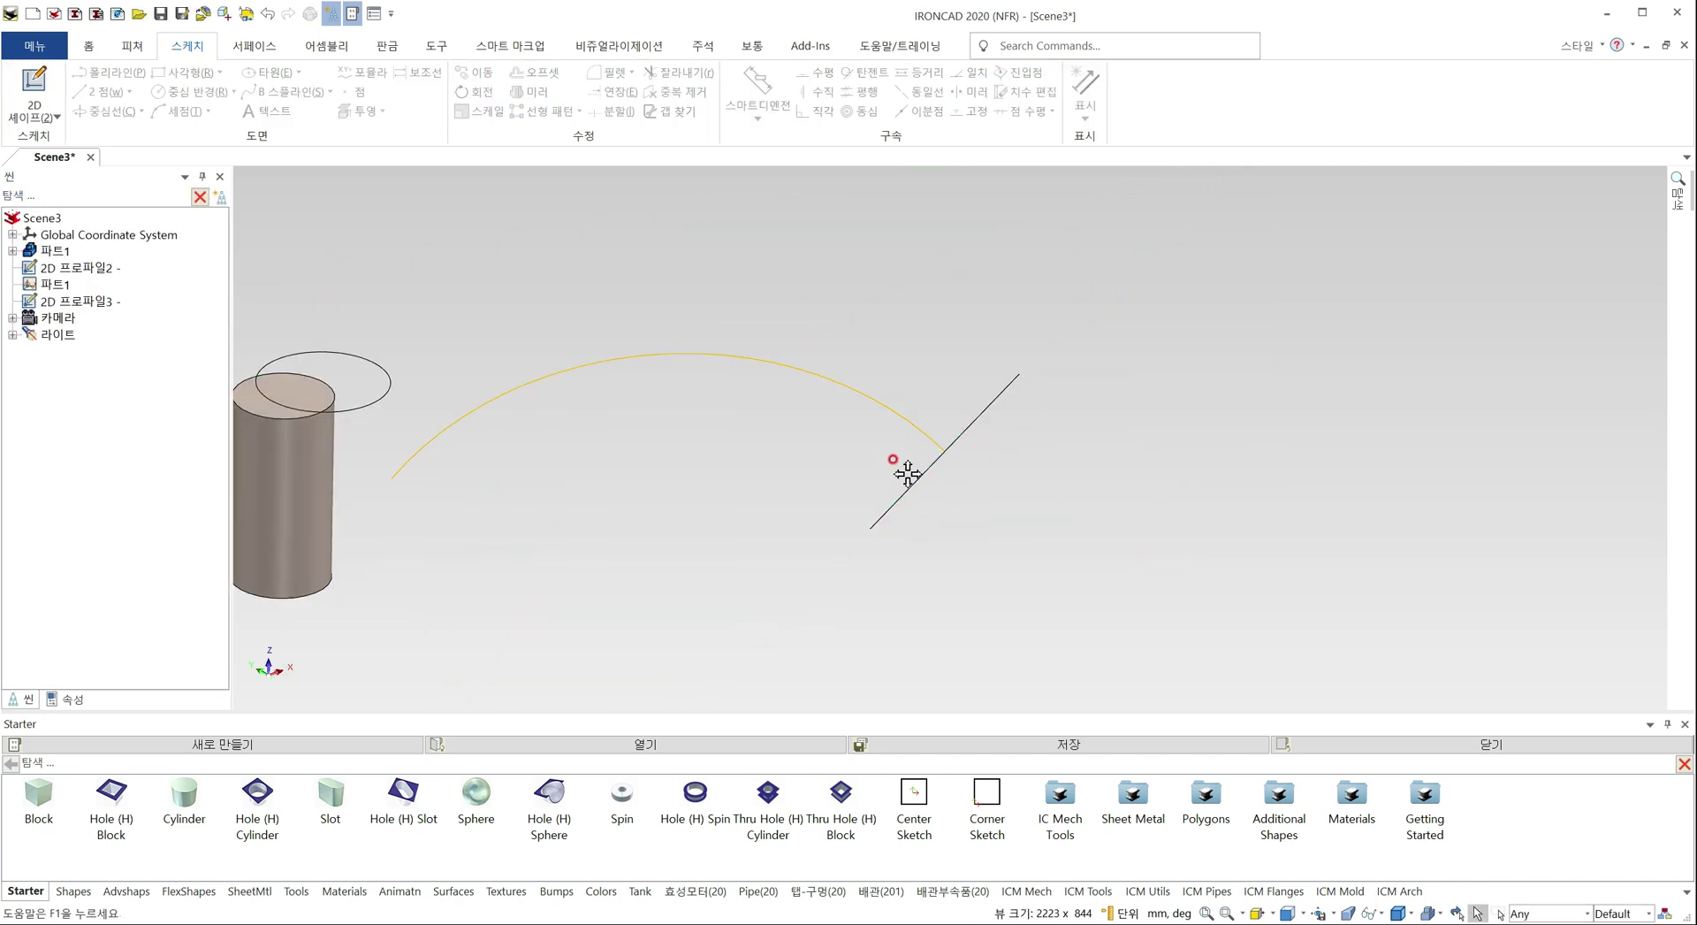
Open the 3D curve for editing and pull its far end point up and away from the cylinder
{"action": "middle_click_drag", "start_coordinate": [901, 470], "coordinate": [955, 449]}
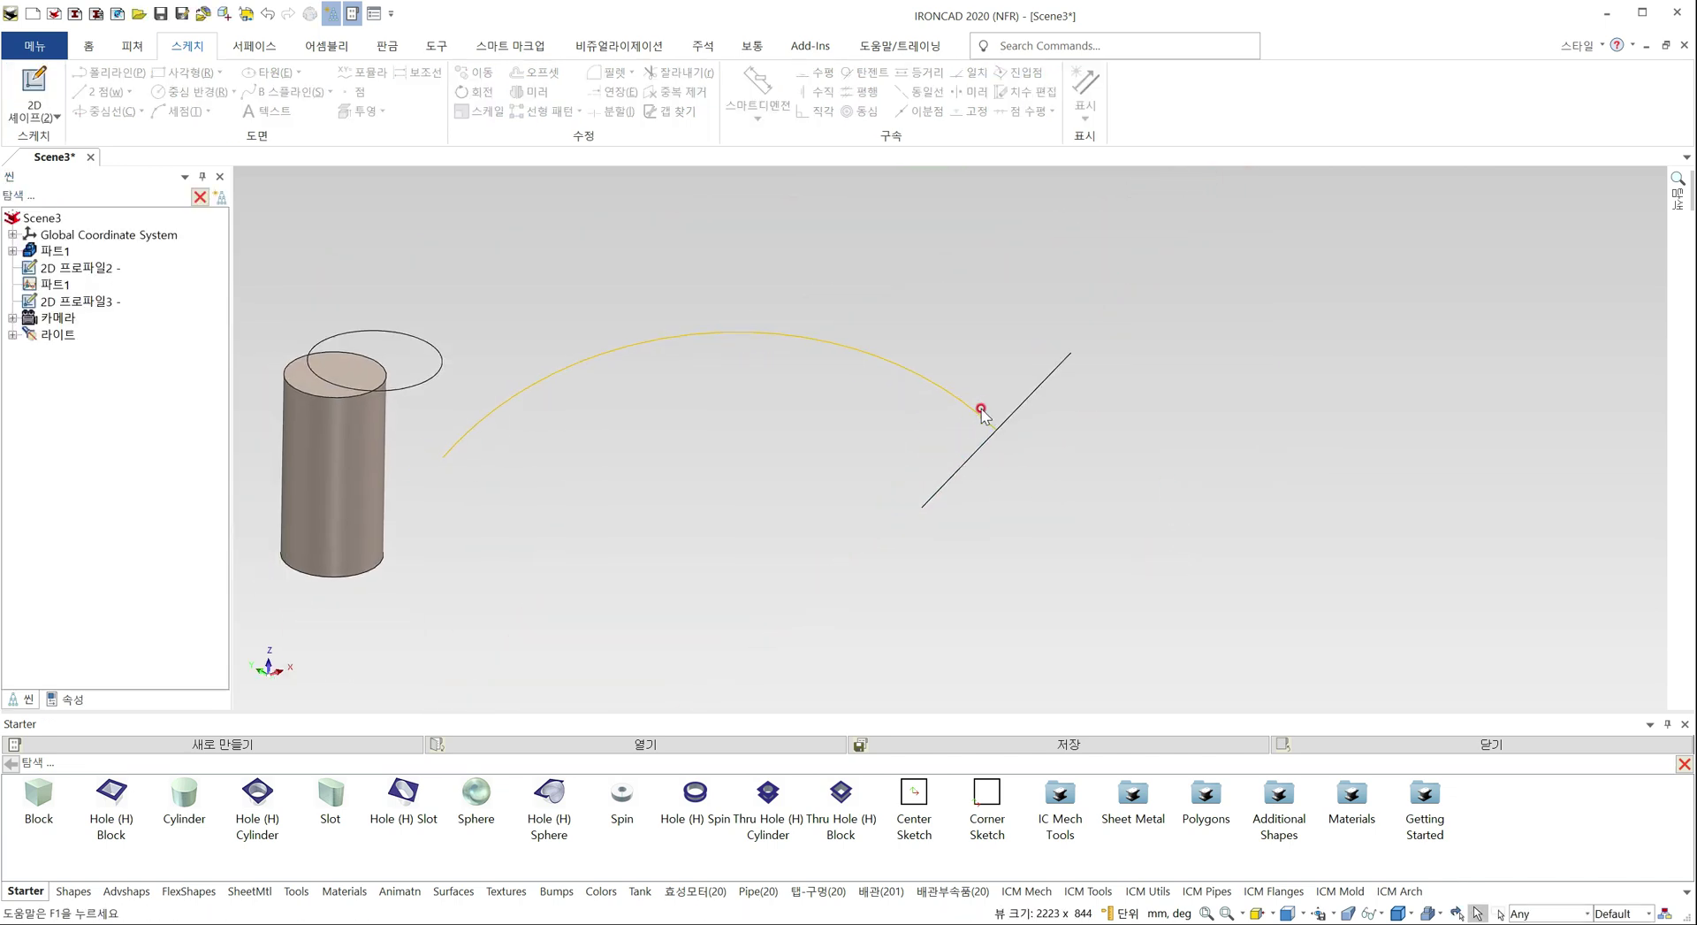
{"action": "middle_click_drag", "start_coordinate": [982, 409], "coordinate": [915, 398]}
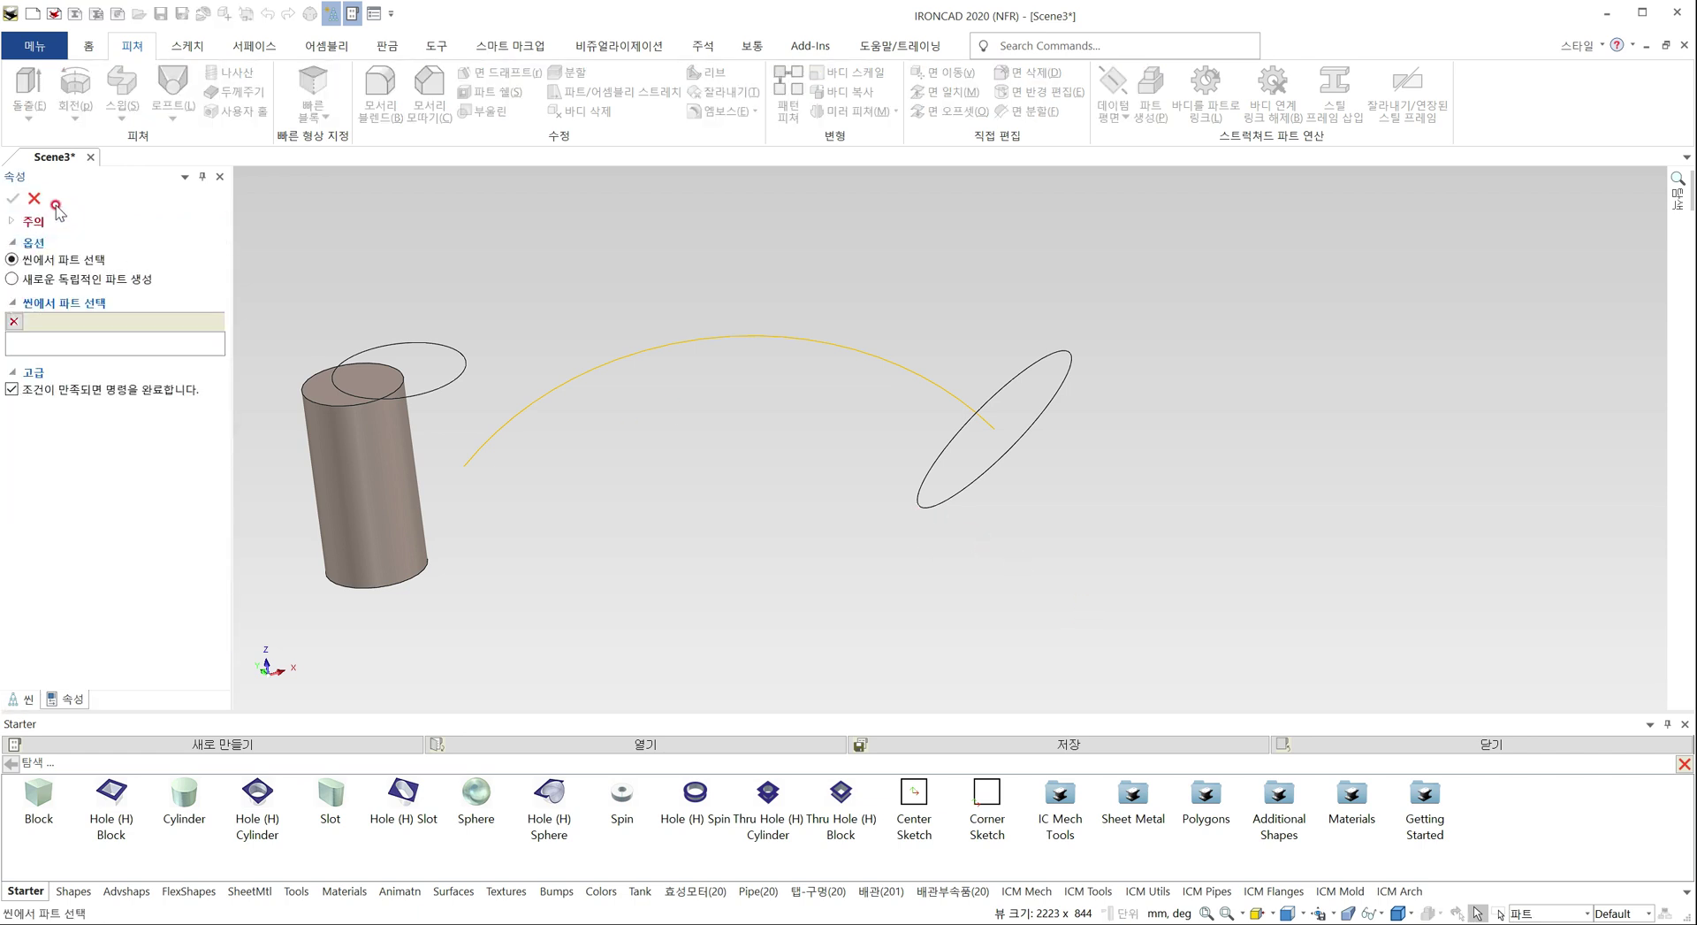
{"action": "left_click", "coordinate": [33, 198]}
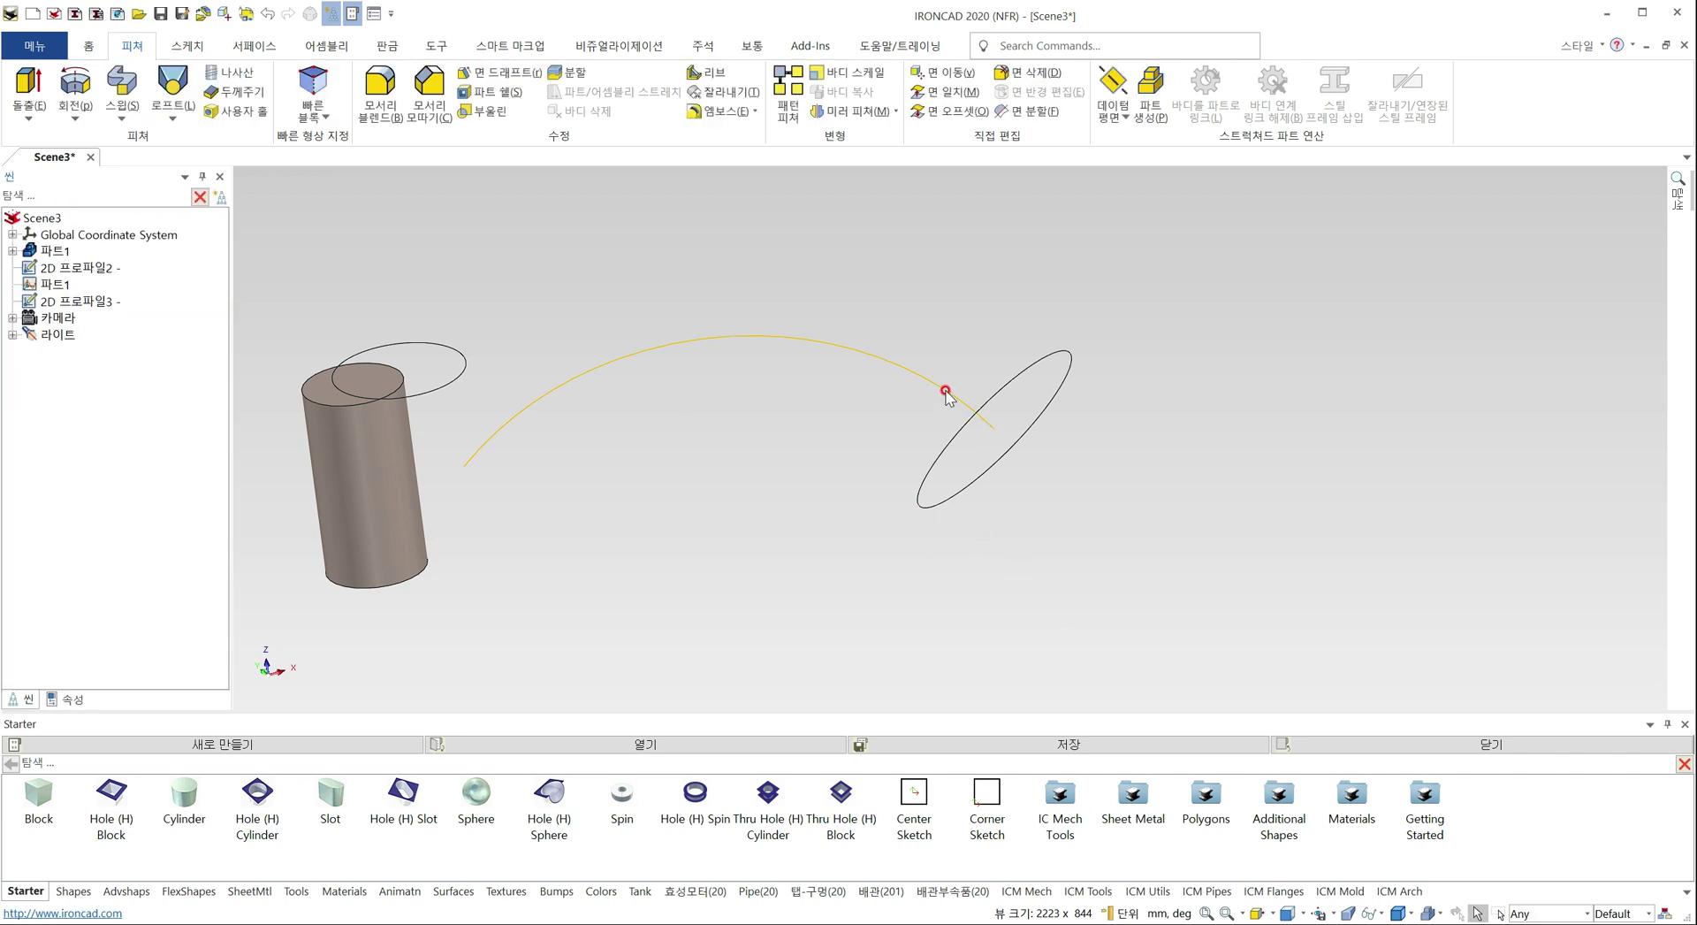
{"action": "left_click", "coordinate": [946, 392]}
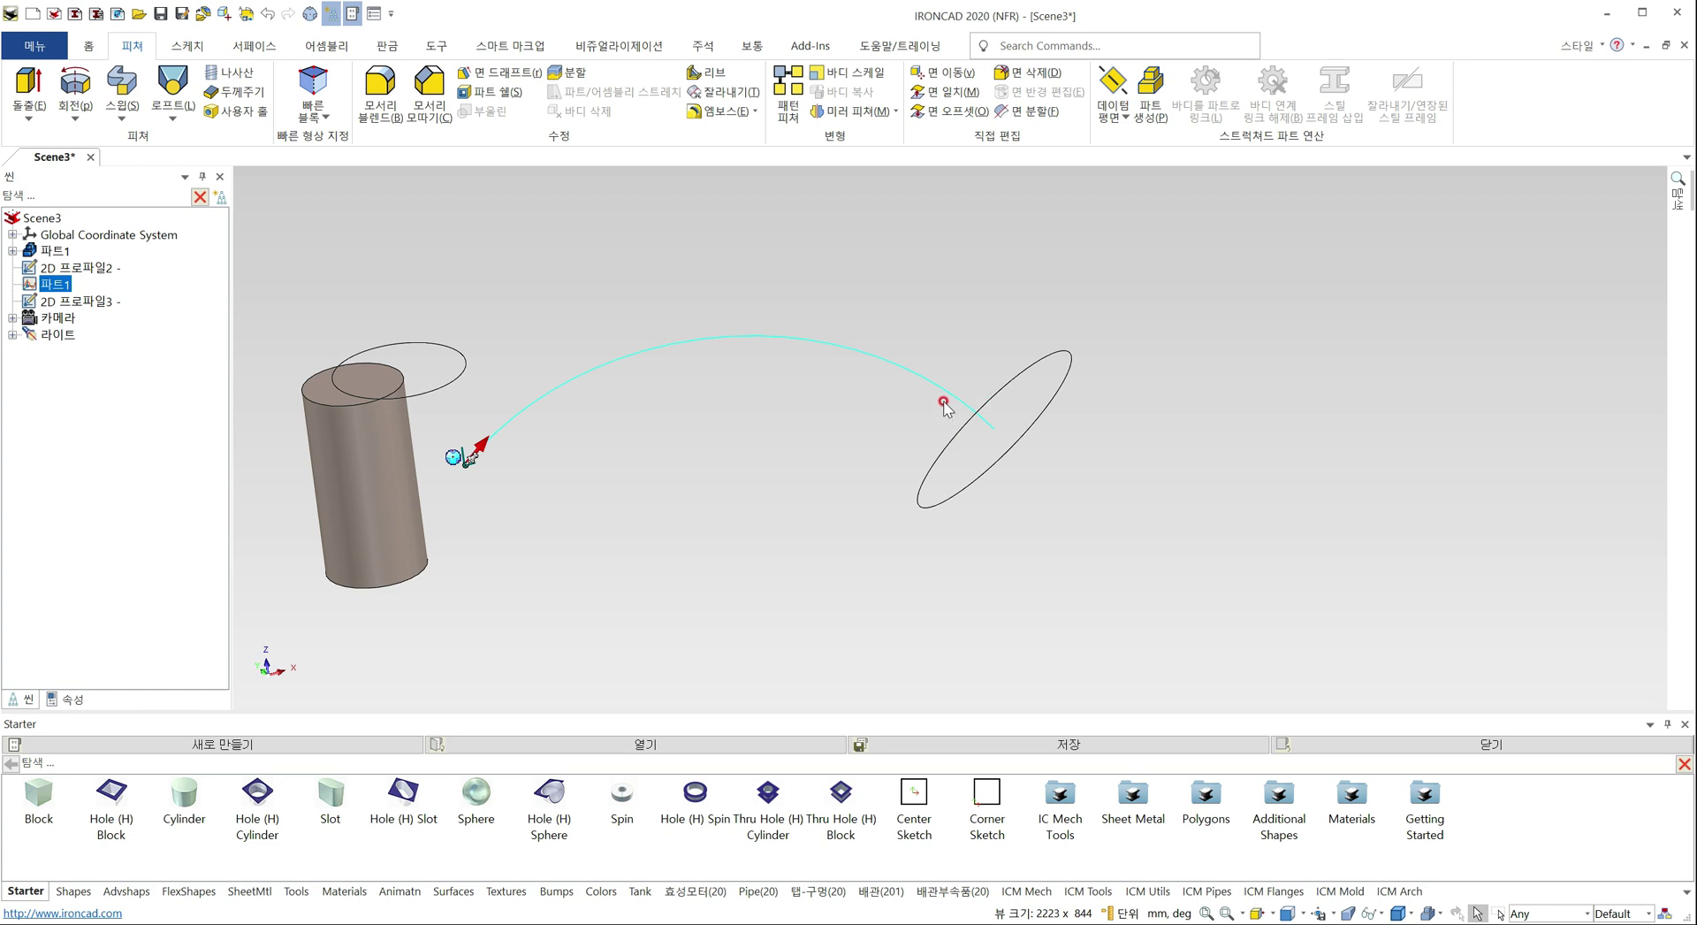
{"action": "double_click", "coordinate": [944, 405]}
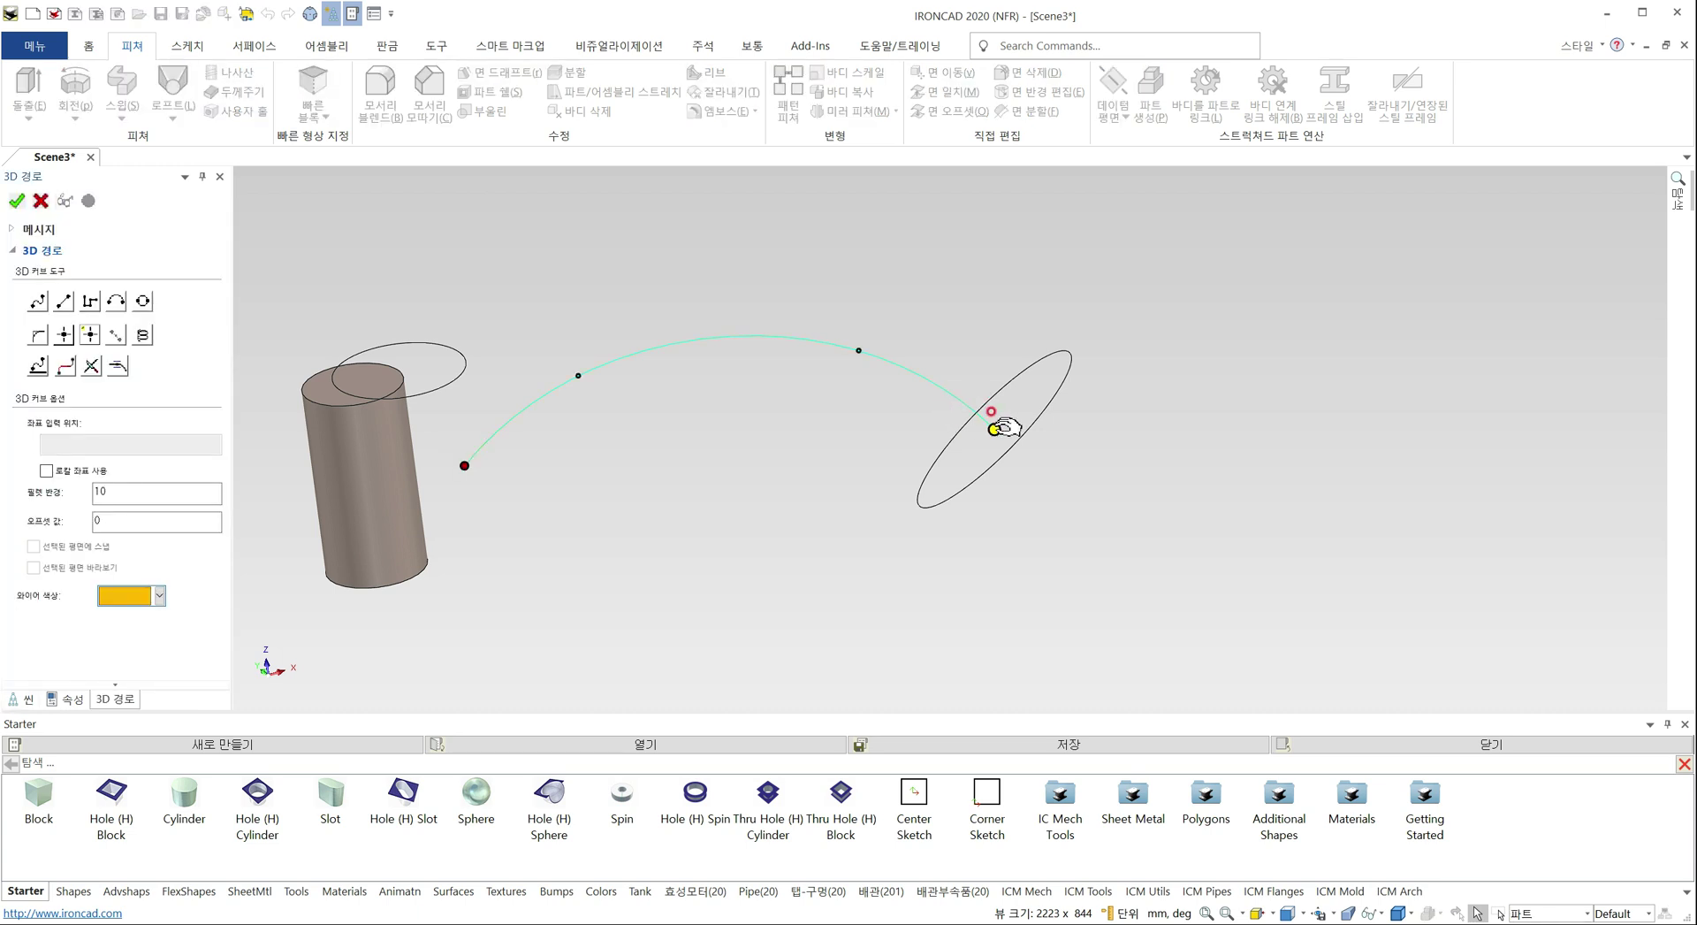
{"action": "left_click_drag", "start_coordinate": [997, 428], "coordinate": [1112, 342]}
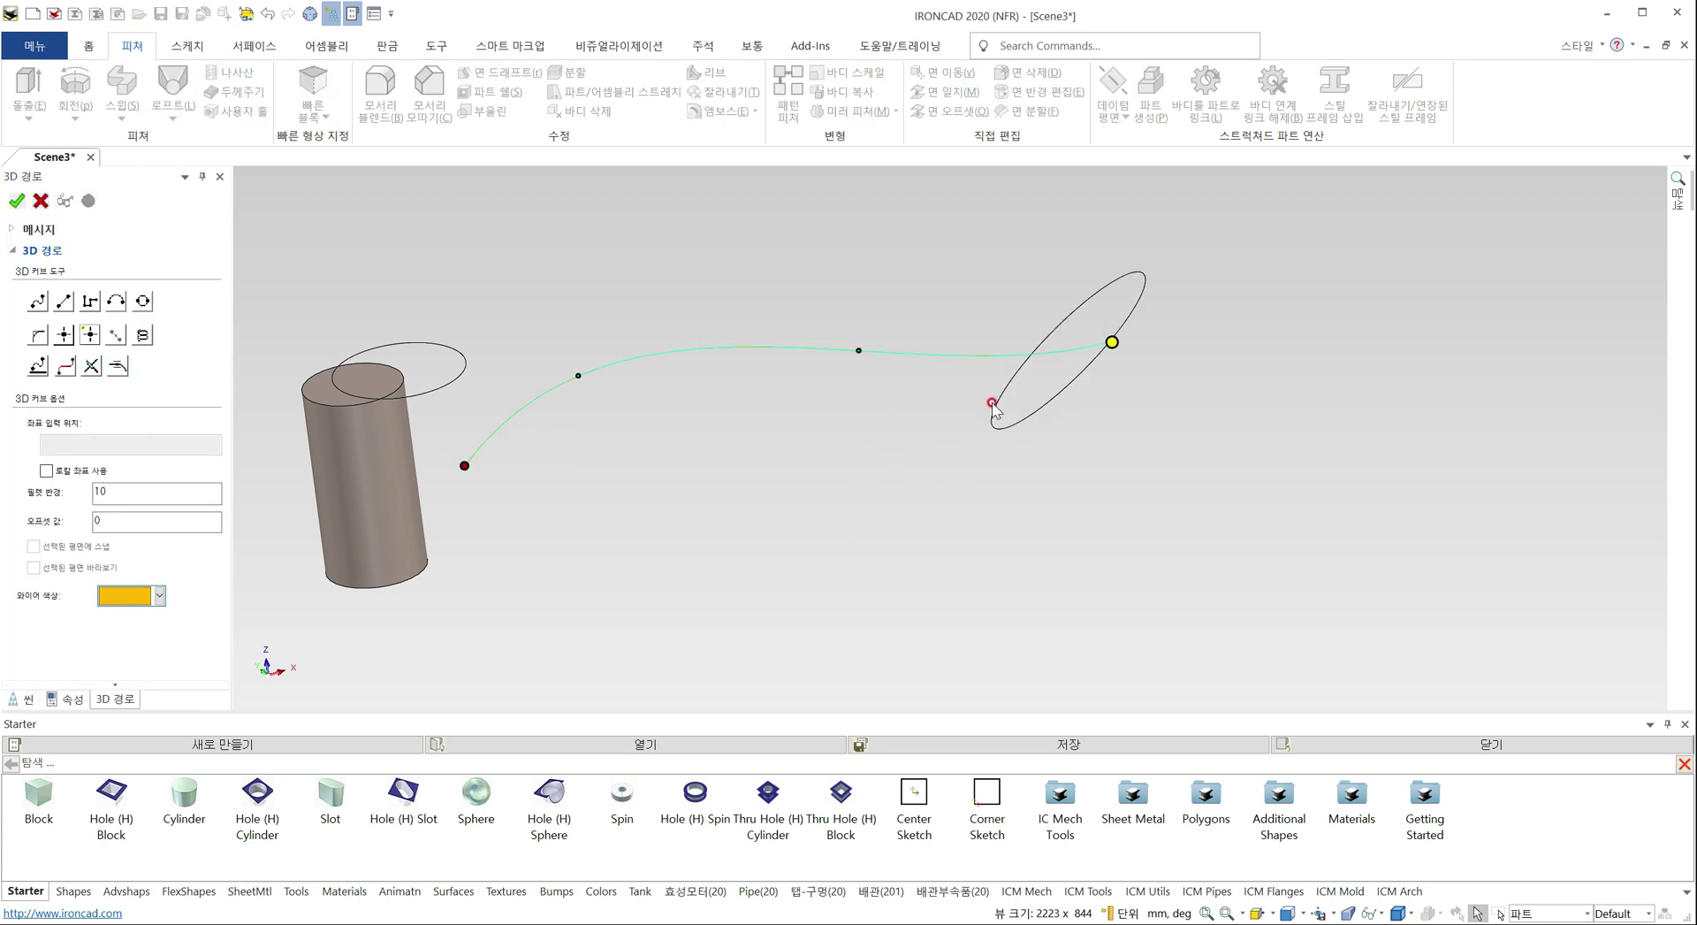
Move the 3D curve's far end point back down, then shift it inward along the arch toward the cylinder
{"action": "middle_click_drag", "start_coordinate": [1049, 380], "coordinate": [1008, 265]}
{"action": "left_click_drag", "start_coordinate": [1036, 306], "coordinate": [1022, 429]}
{"action": "middle_click_drag", "start_coordinate": [991, 513], "coordinate": [1170, 516]}
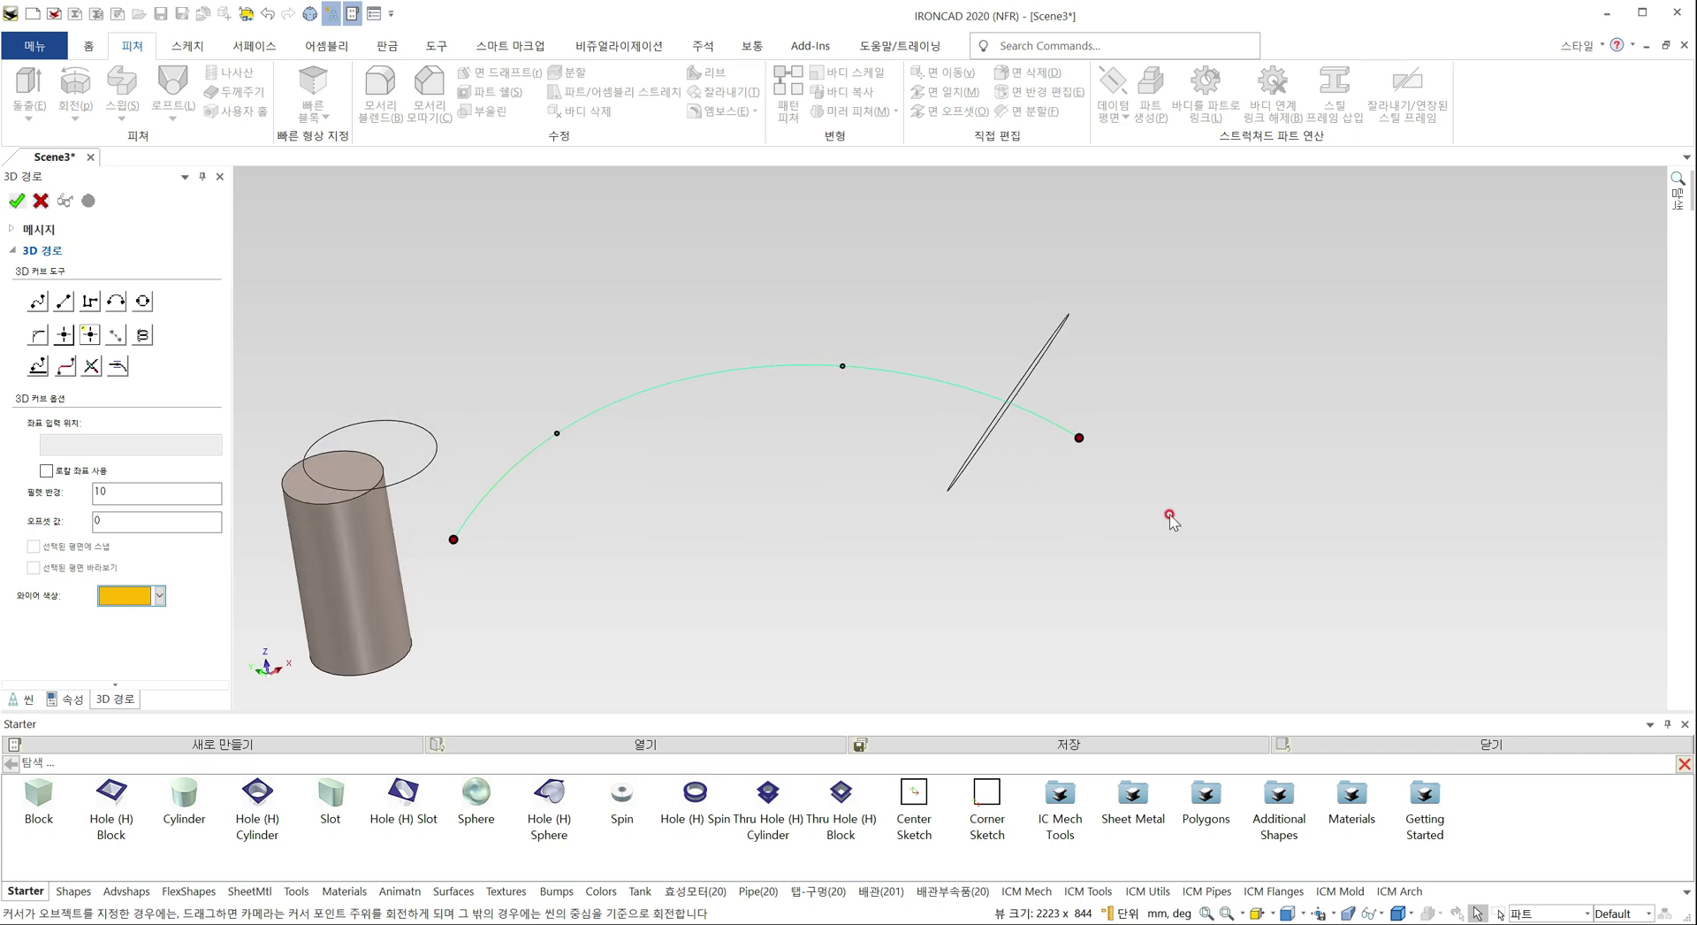
{"action": "left_click", "coordinate": [1079, 437]}
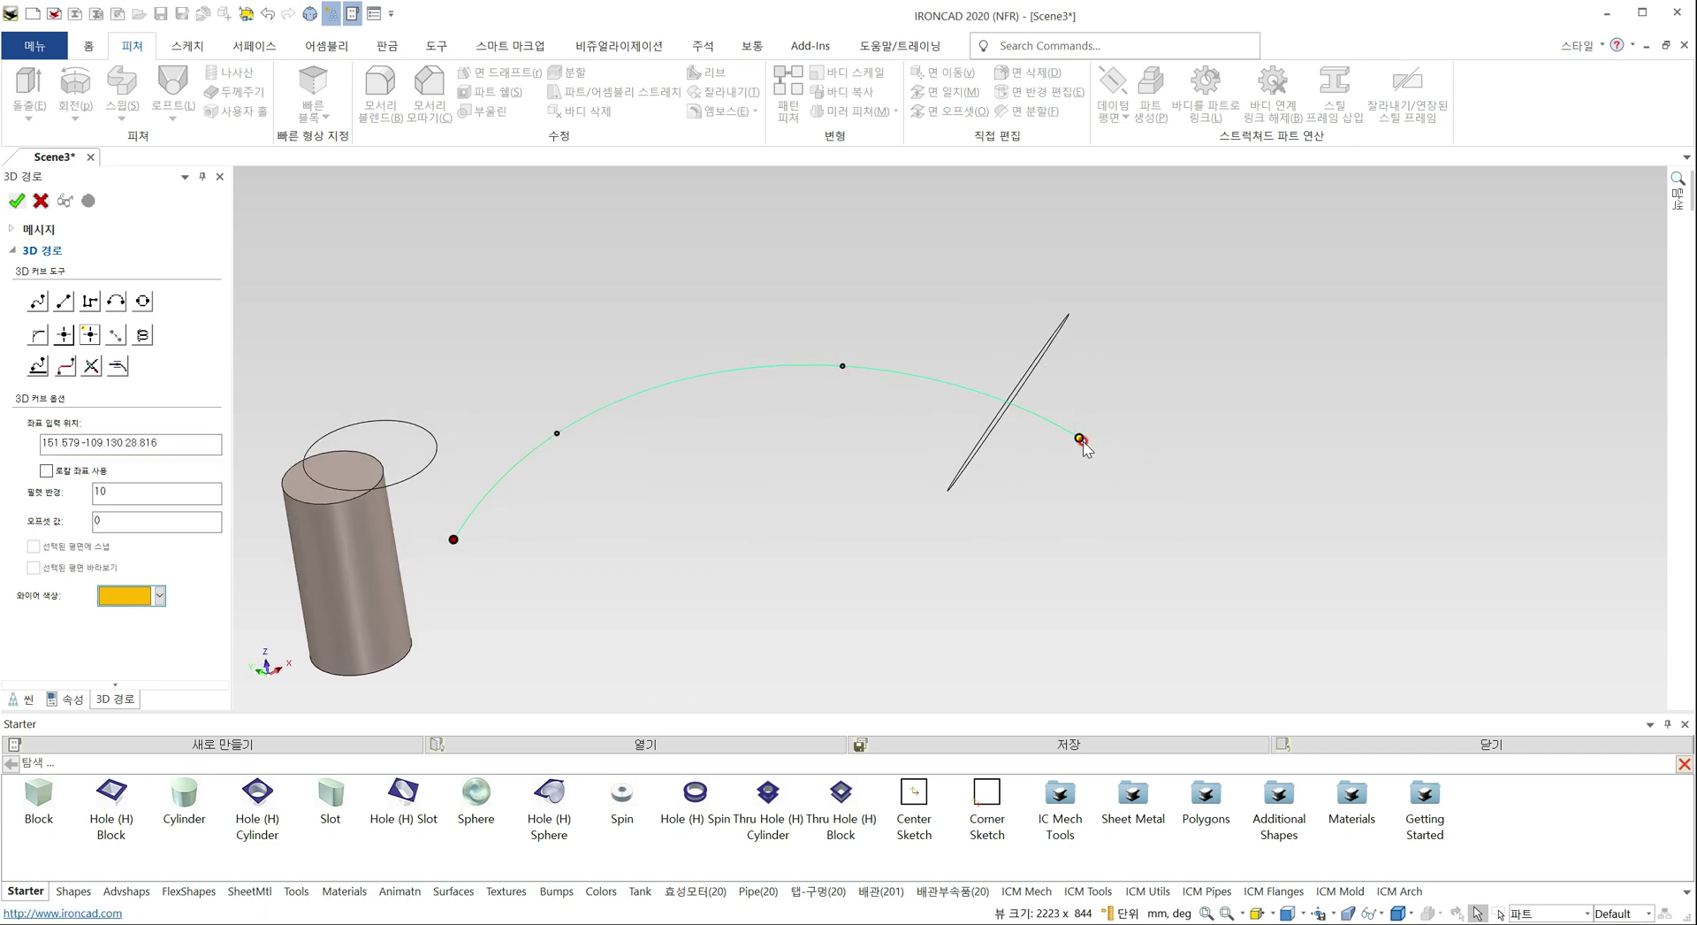
{"action": "left_click_drag", "start_coordinate": [1079, 437], "coordinate": [970, 395]}
Lower the 3D curve's end point slightly beside the circle and finish editing the curve
{"action": "left_click", "coordinate": [1126, 549]}
{"action": "middle_click_drag", "start_coordinate": [962, 400], "coordinate": [879, 380]}
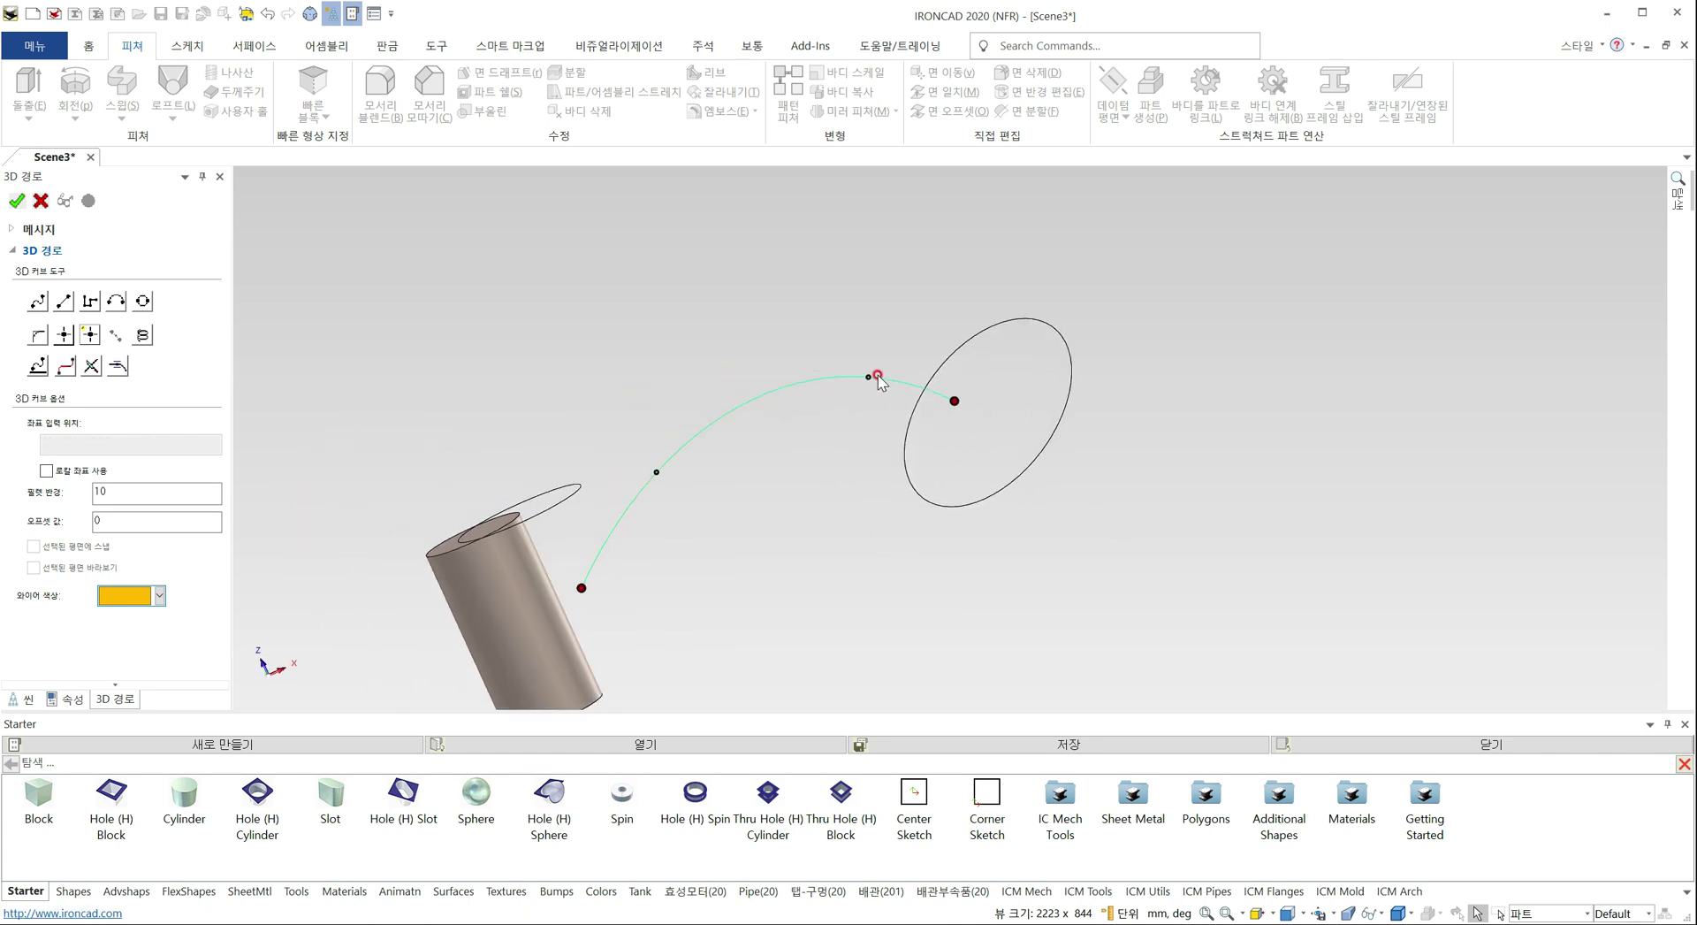
{"action": "left_click_drag", "start_coordinate": [973, 403], "coordinate": [1004, 449]}
{"action": "left_click", "coordinate": [19, 199]}
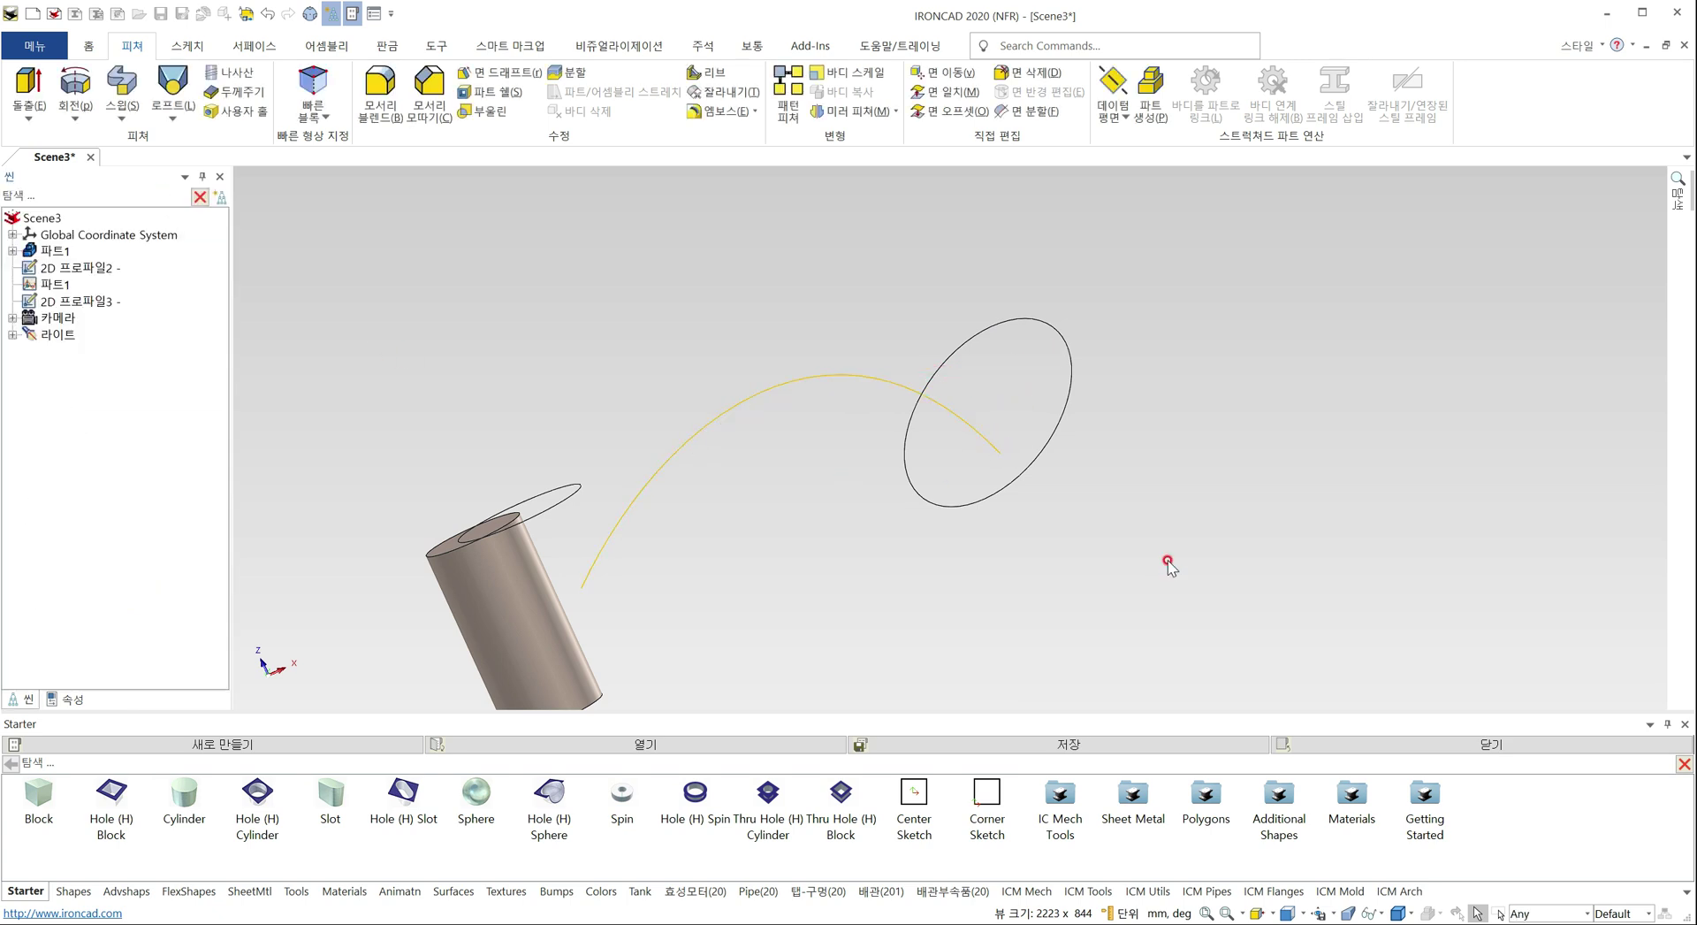
Reopen the circle's sketch, examine its centre relative to the 3D curve's end, and leave the sketch unchanged
{"action": "double_click", "coordinate": [939, 506]}
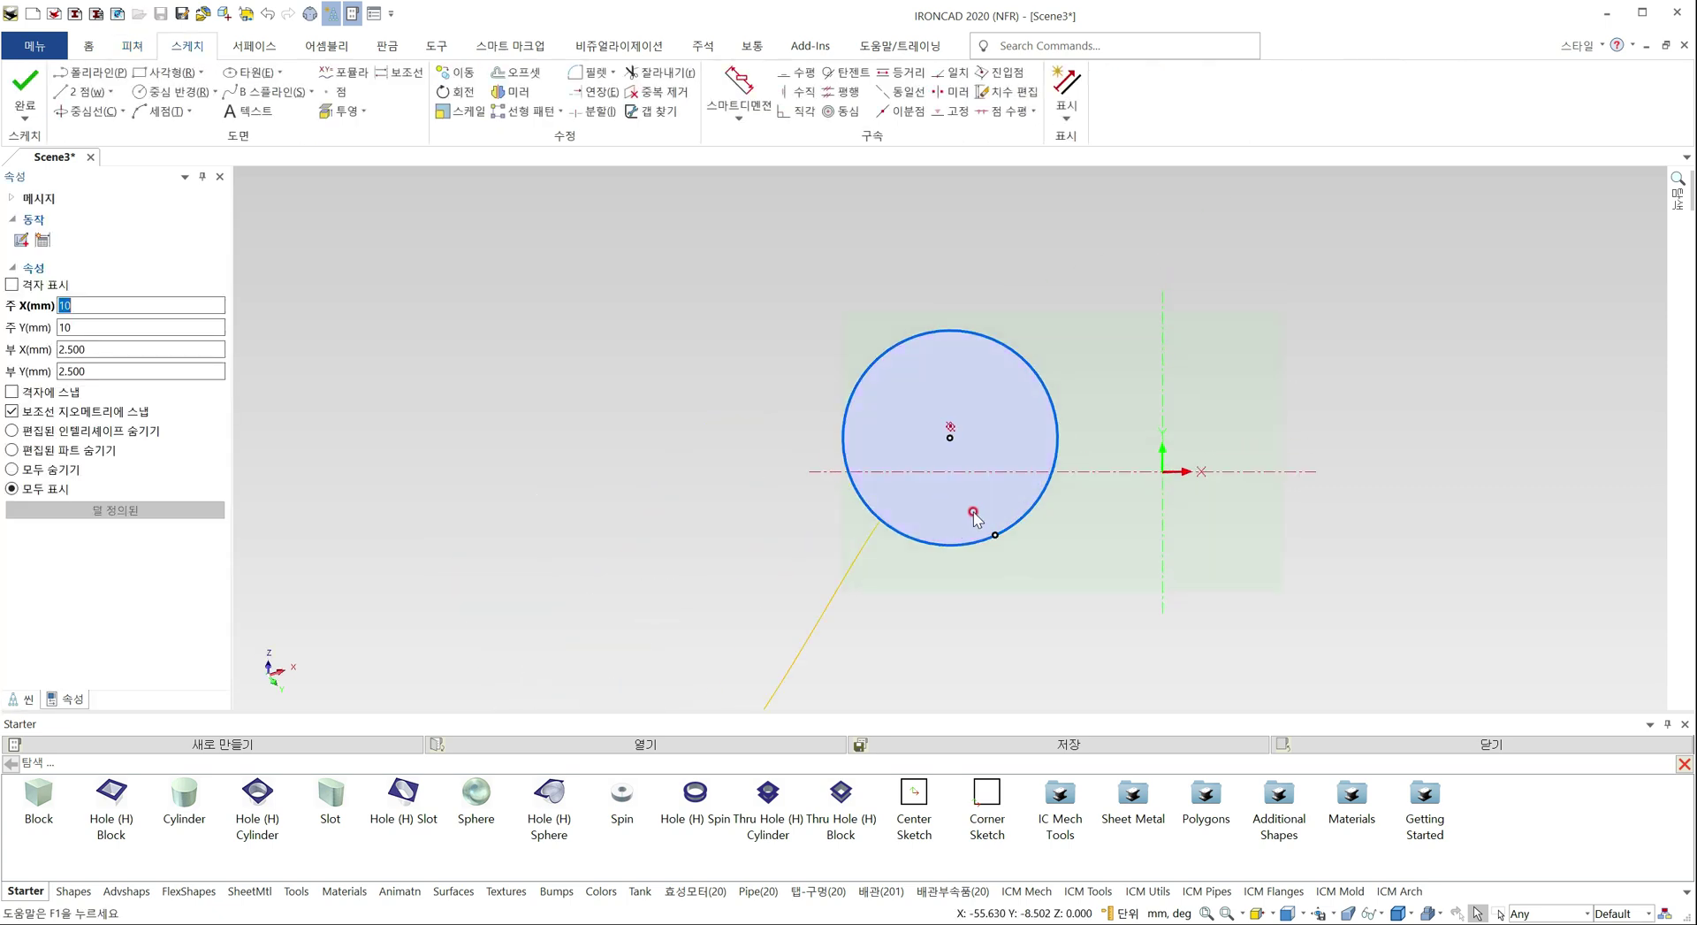
{"action": "middle_click_drag", "start_coordinate": [973, 459], "coordinate": [1250, 534]}
{"action": "left_click", "coordinate": [132, 305]}
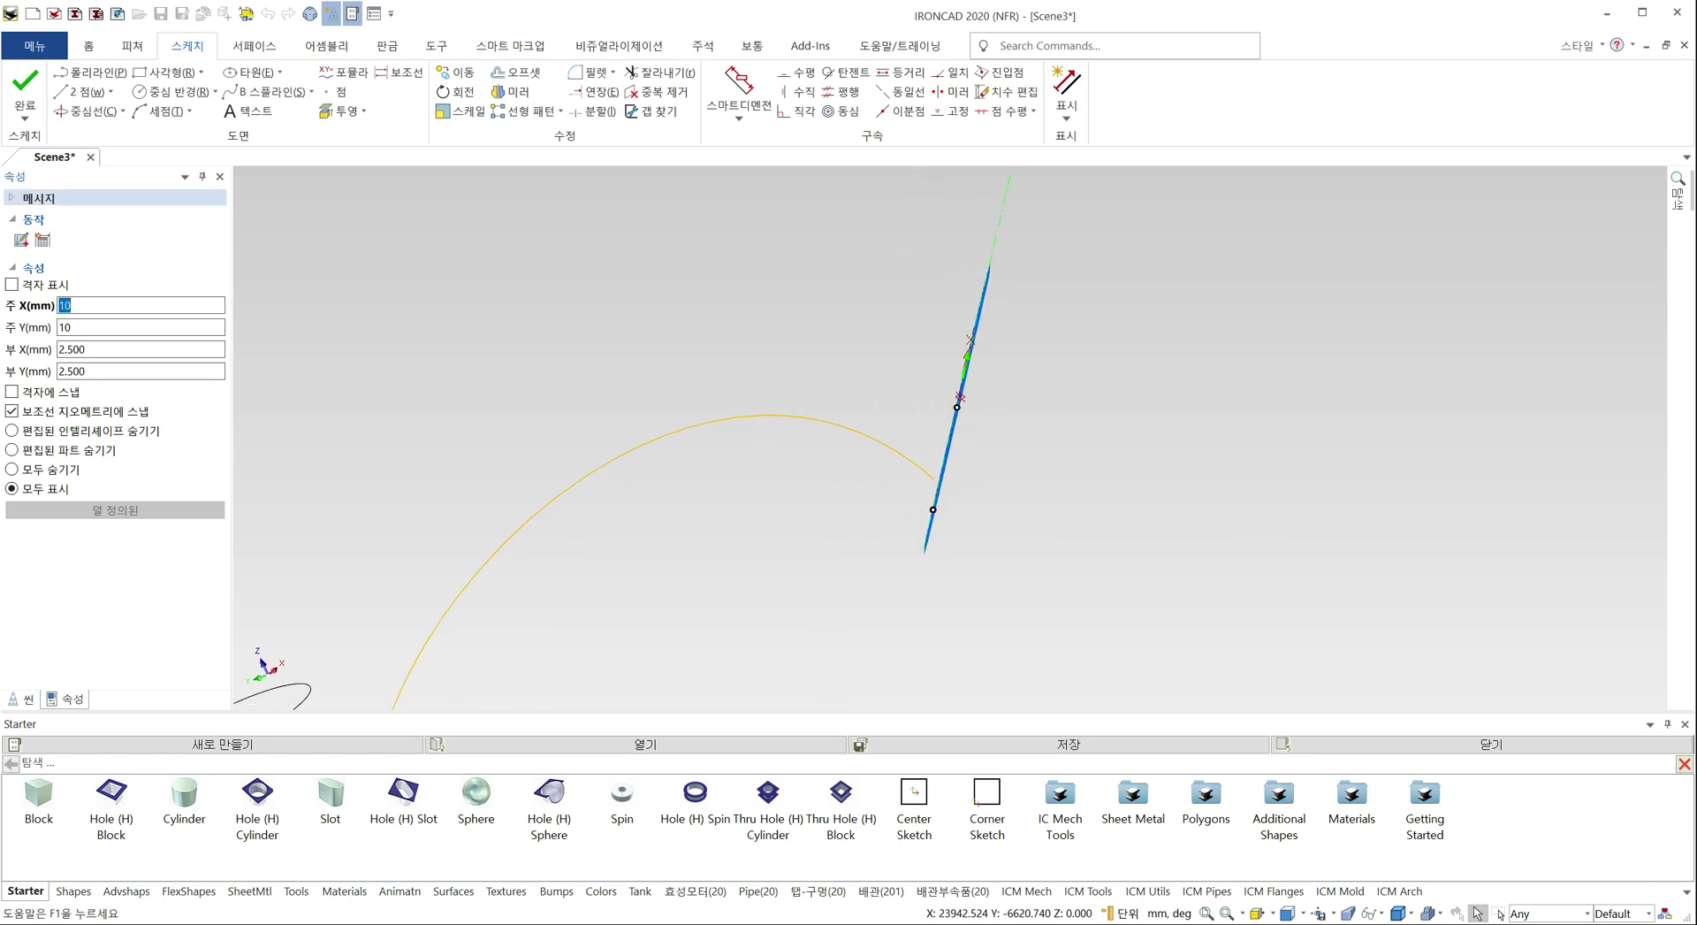
{"action": "left_click", "coordinate": [25, 89]}
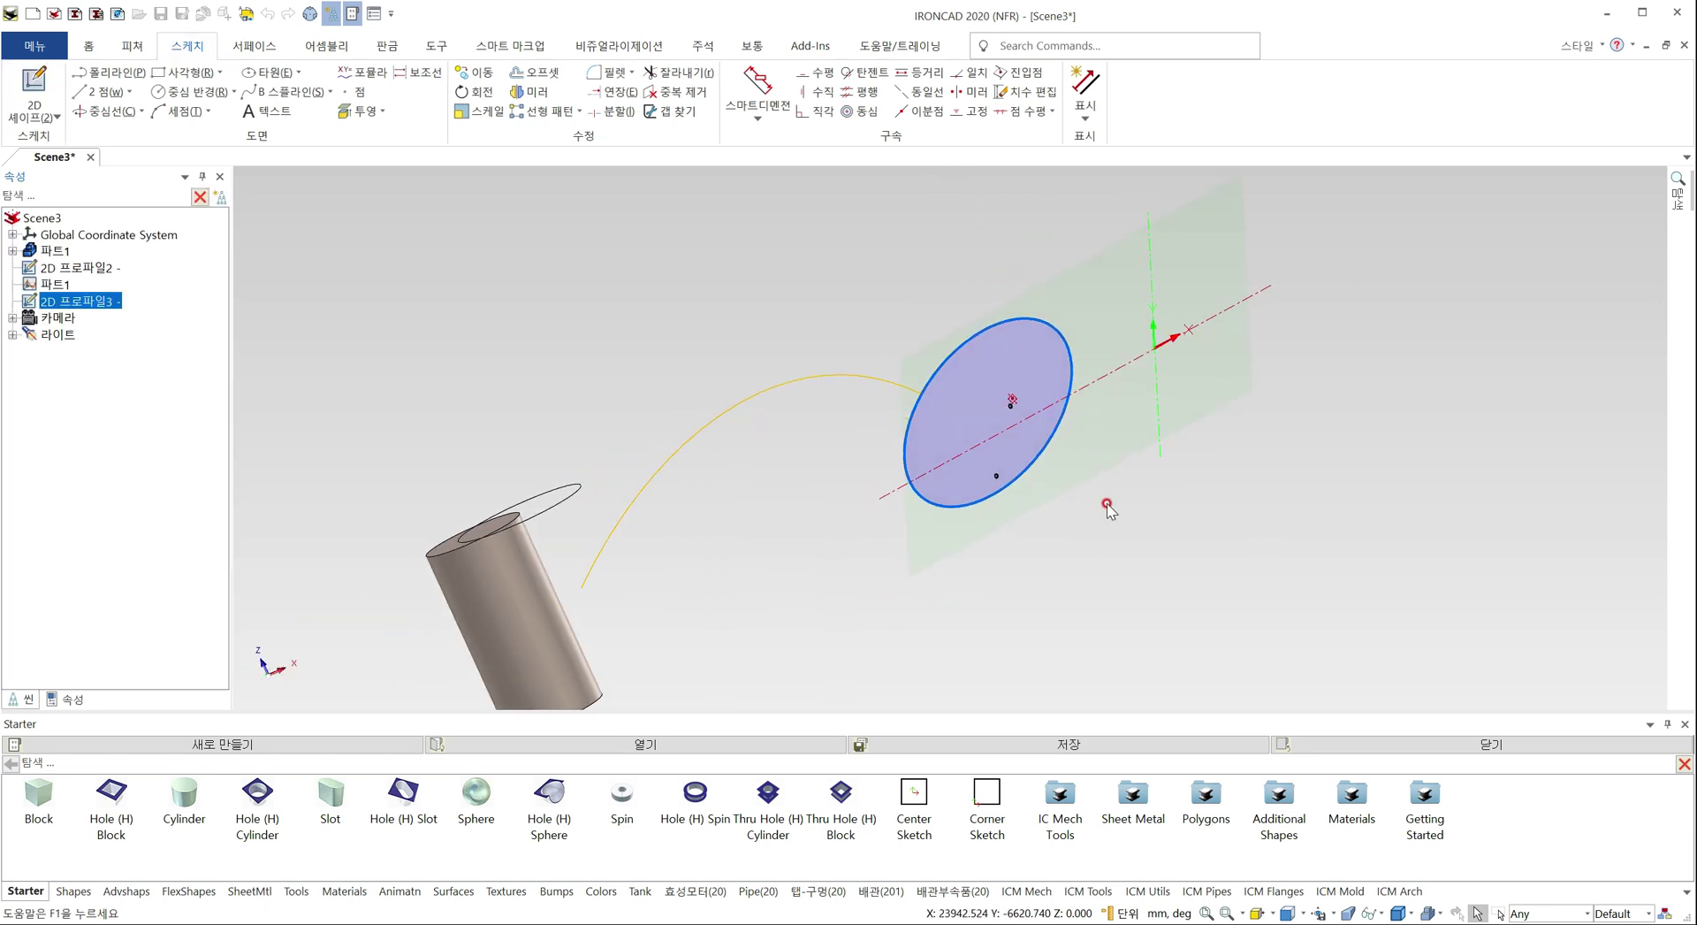
{"action": "left_click", "coordinate": [1012, 482]}
{"action": "left_click", "coordinate": [1005, 457]}
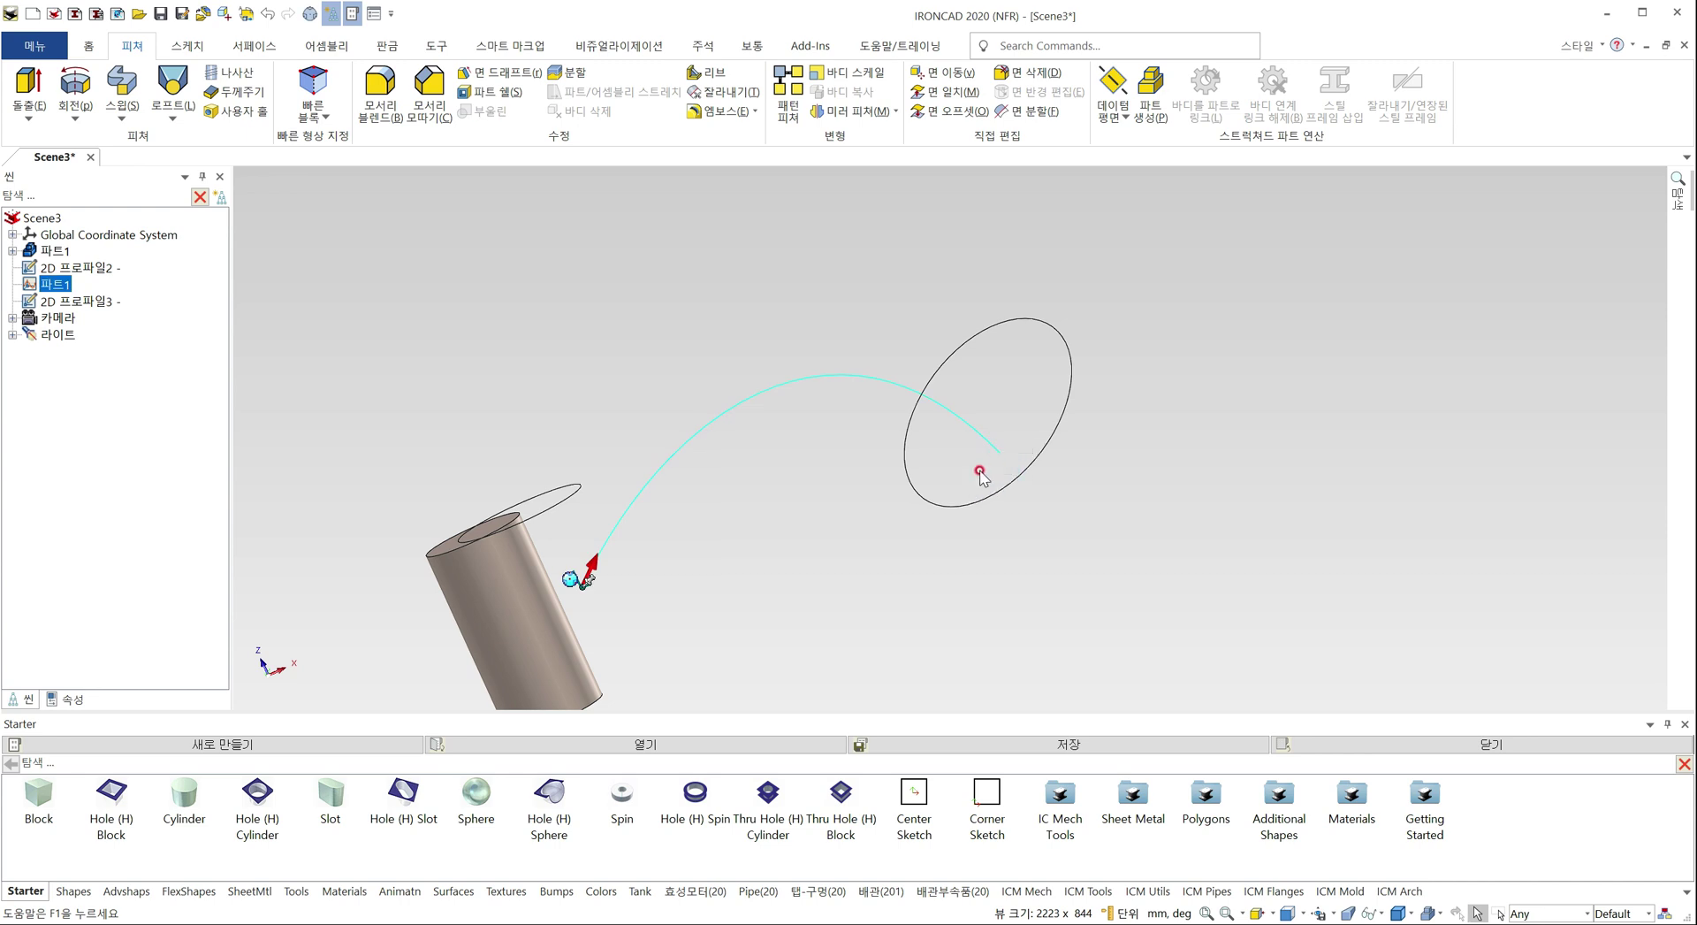
Try to apply the pierce point constraint again in the circle's sketch by picking the circle, then finish the sketch
{"action": "left_click", "coordinate": [924, 497]}
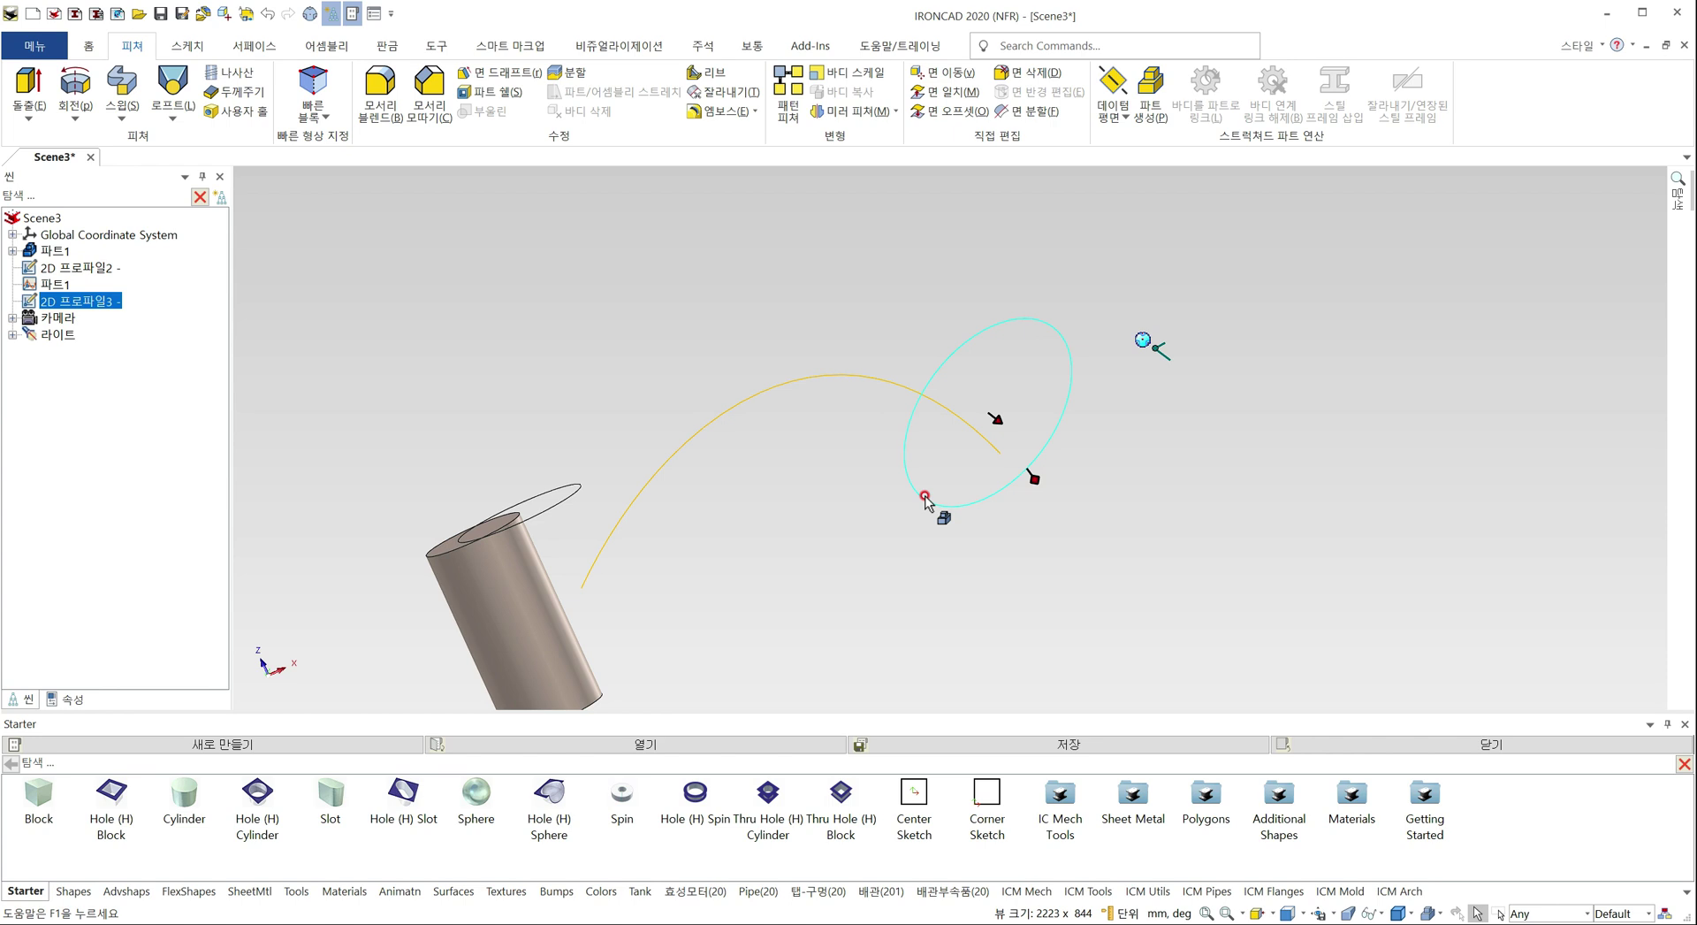
{"action": "double_click", "coordinate": [925, 497]}
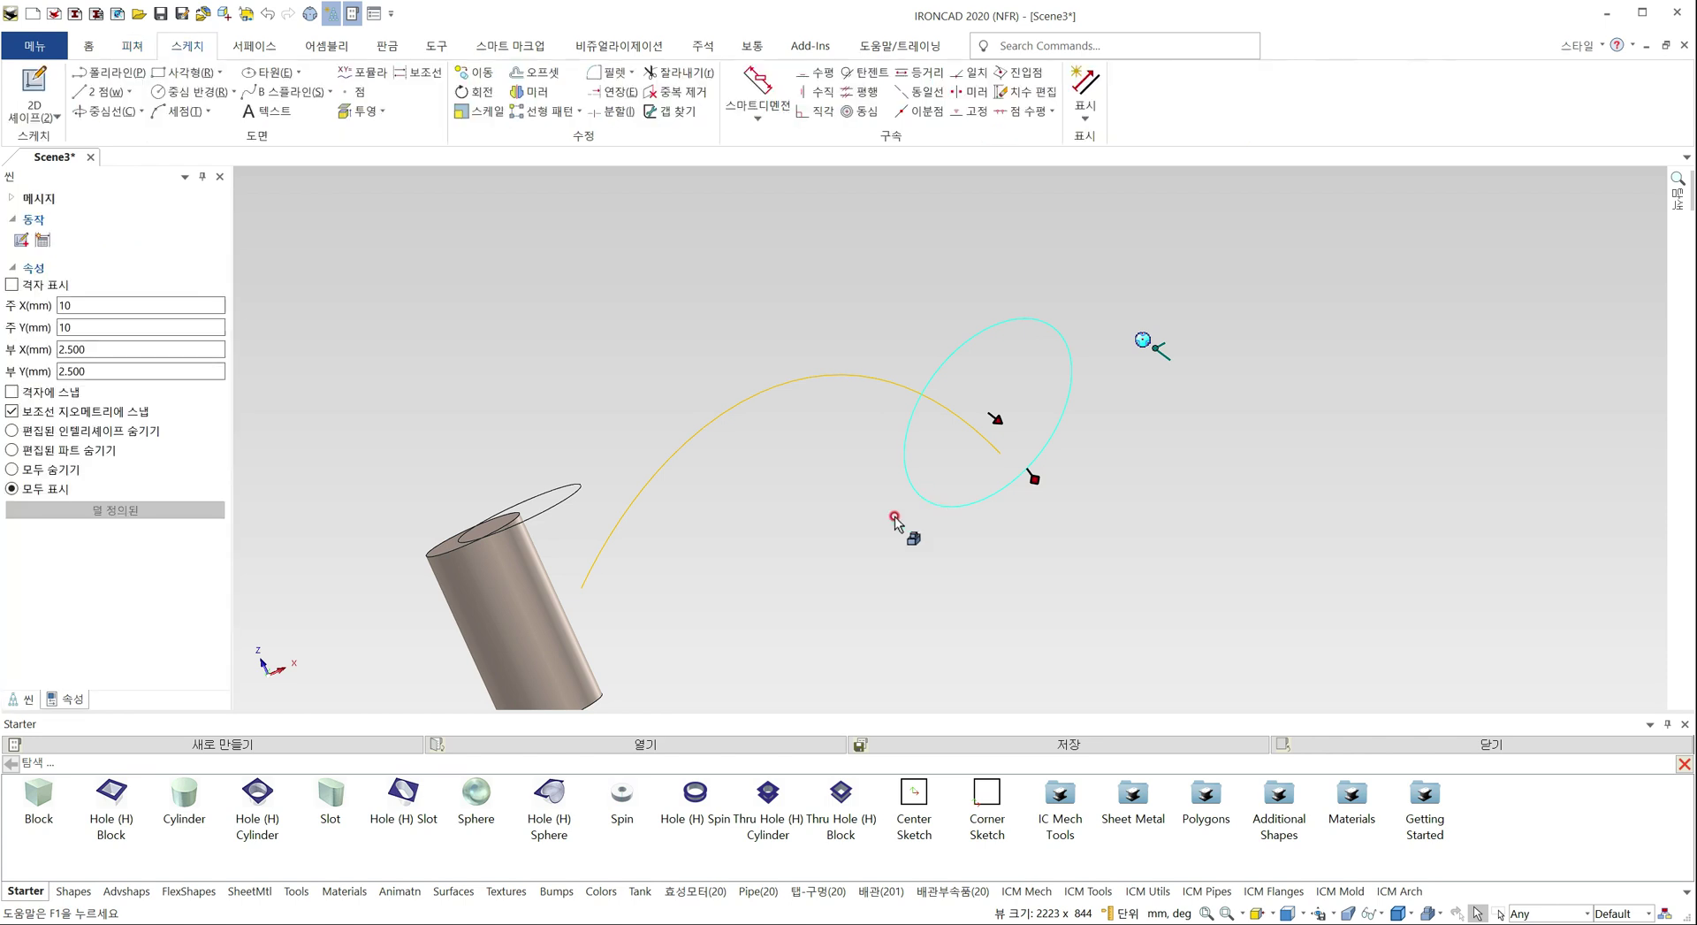
{"action": "left_click", "coordinate": [985, 75]}
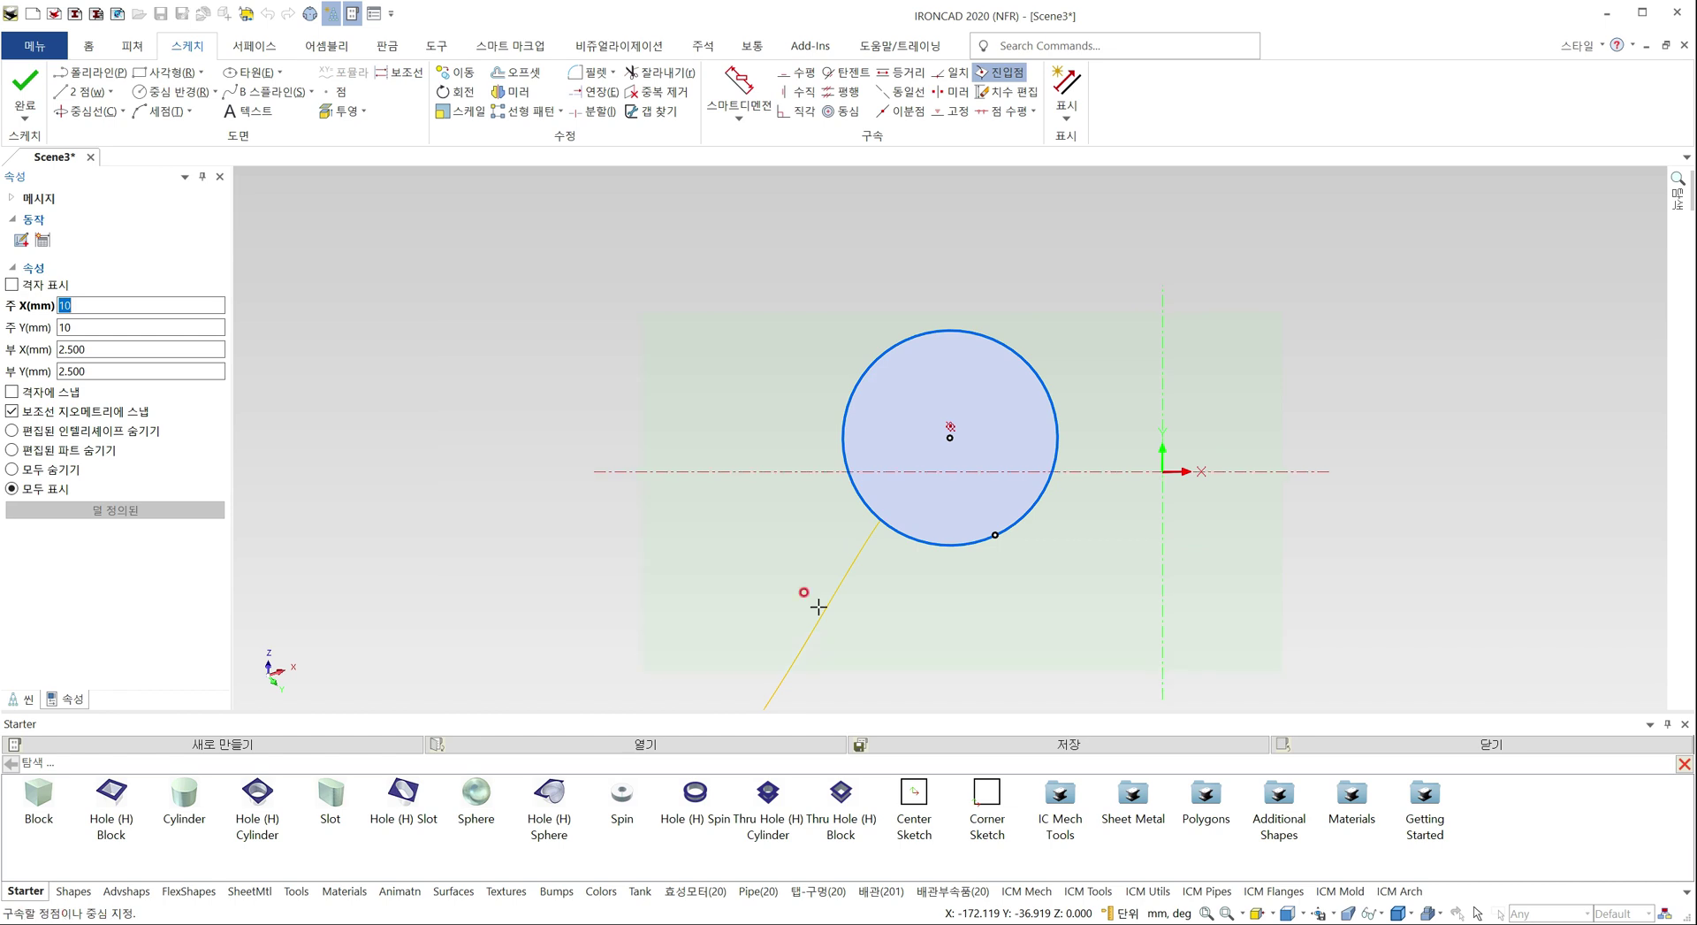
{"action": "left_click", "coordinate": [843, 453]}
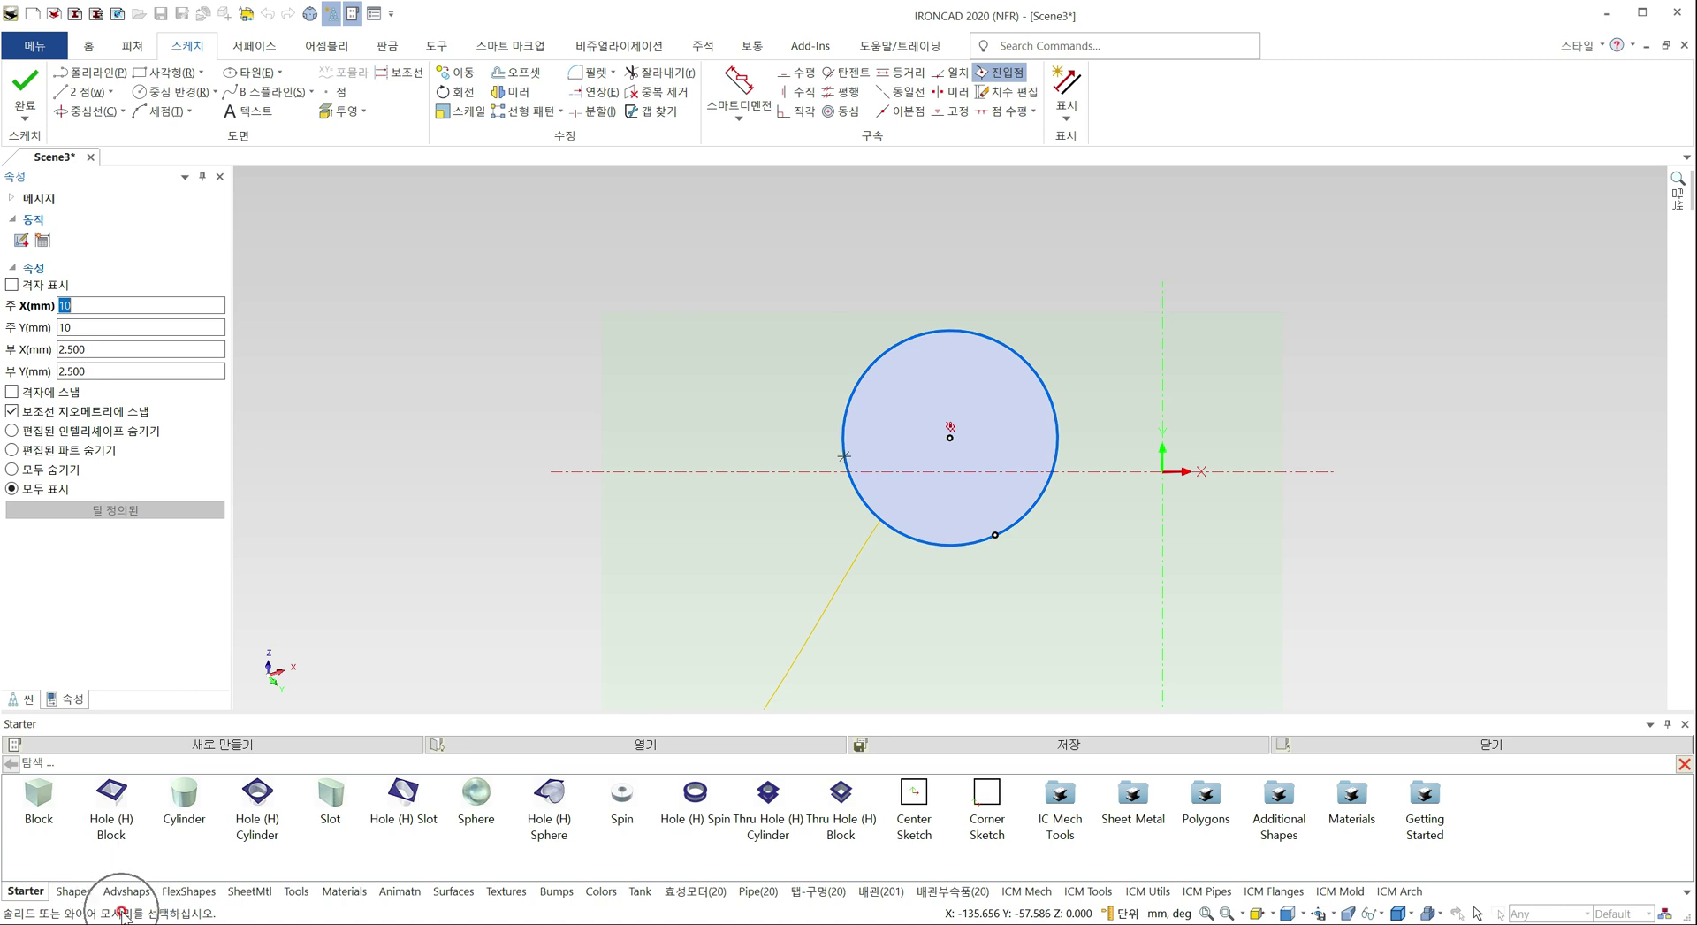
{"action": "left_click", "coordinate": [26, 85]}
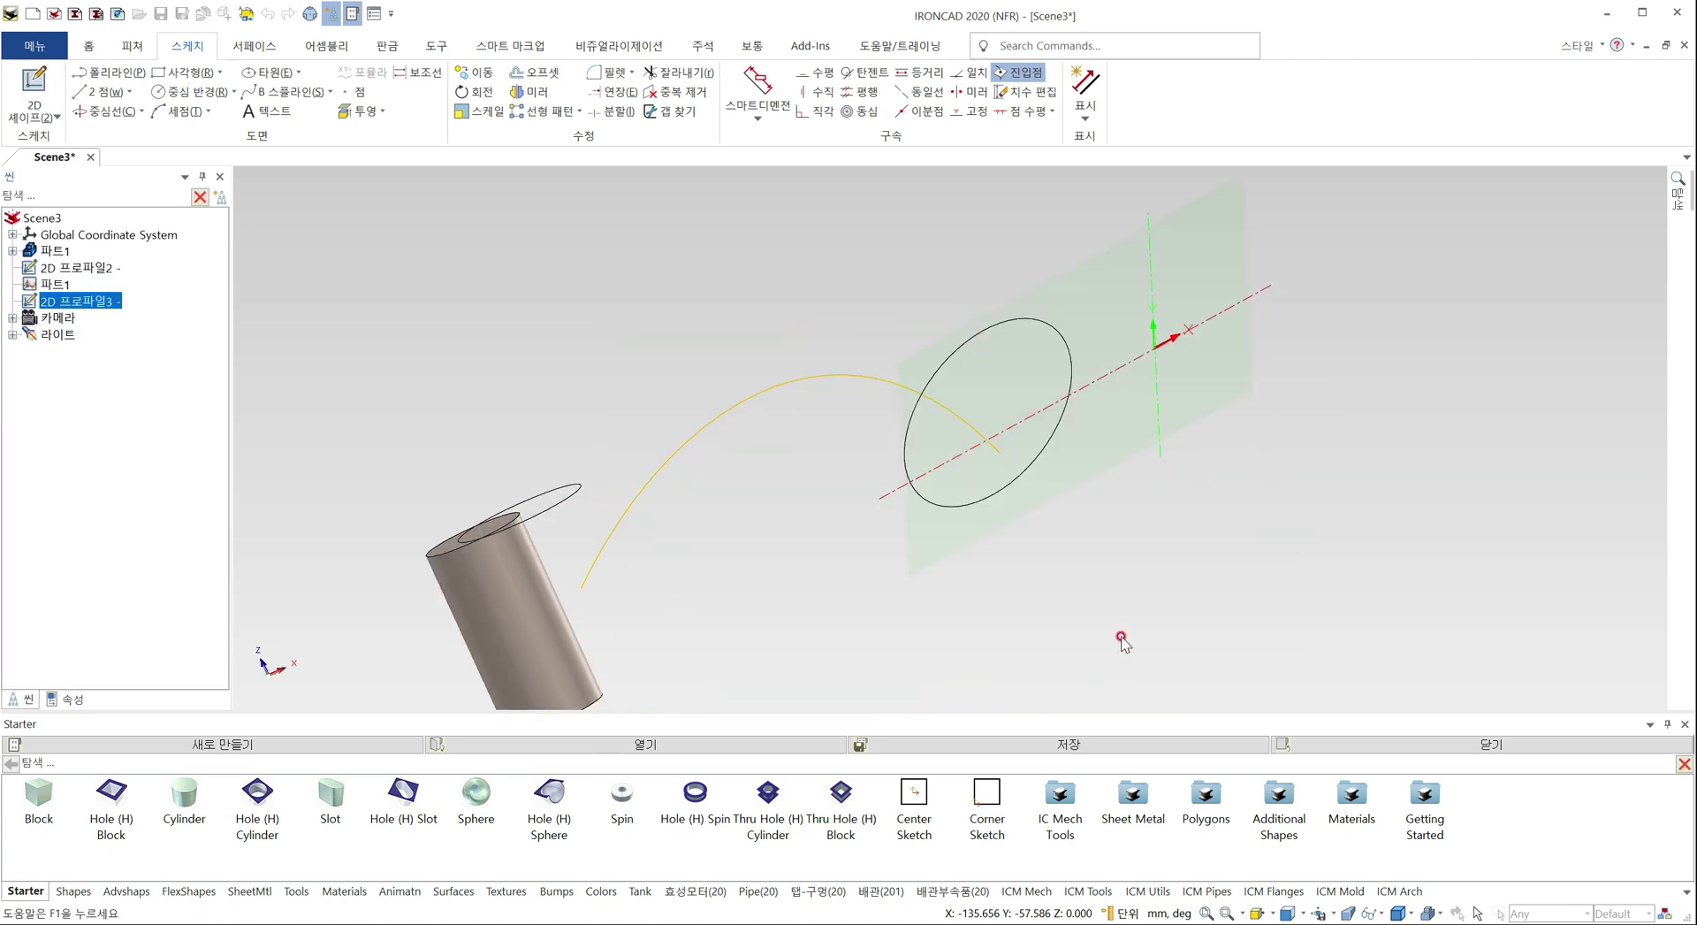
{"action": "left_click", "coordinate": [1168, 569]}
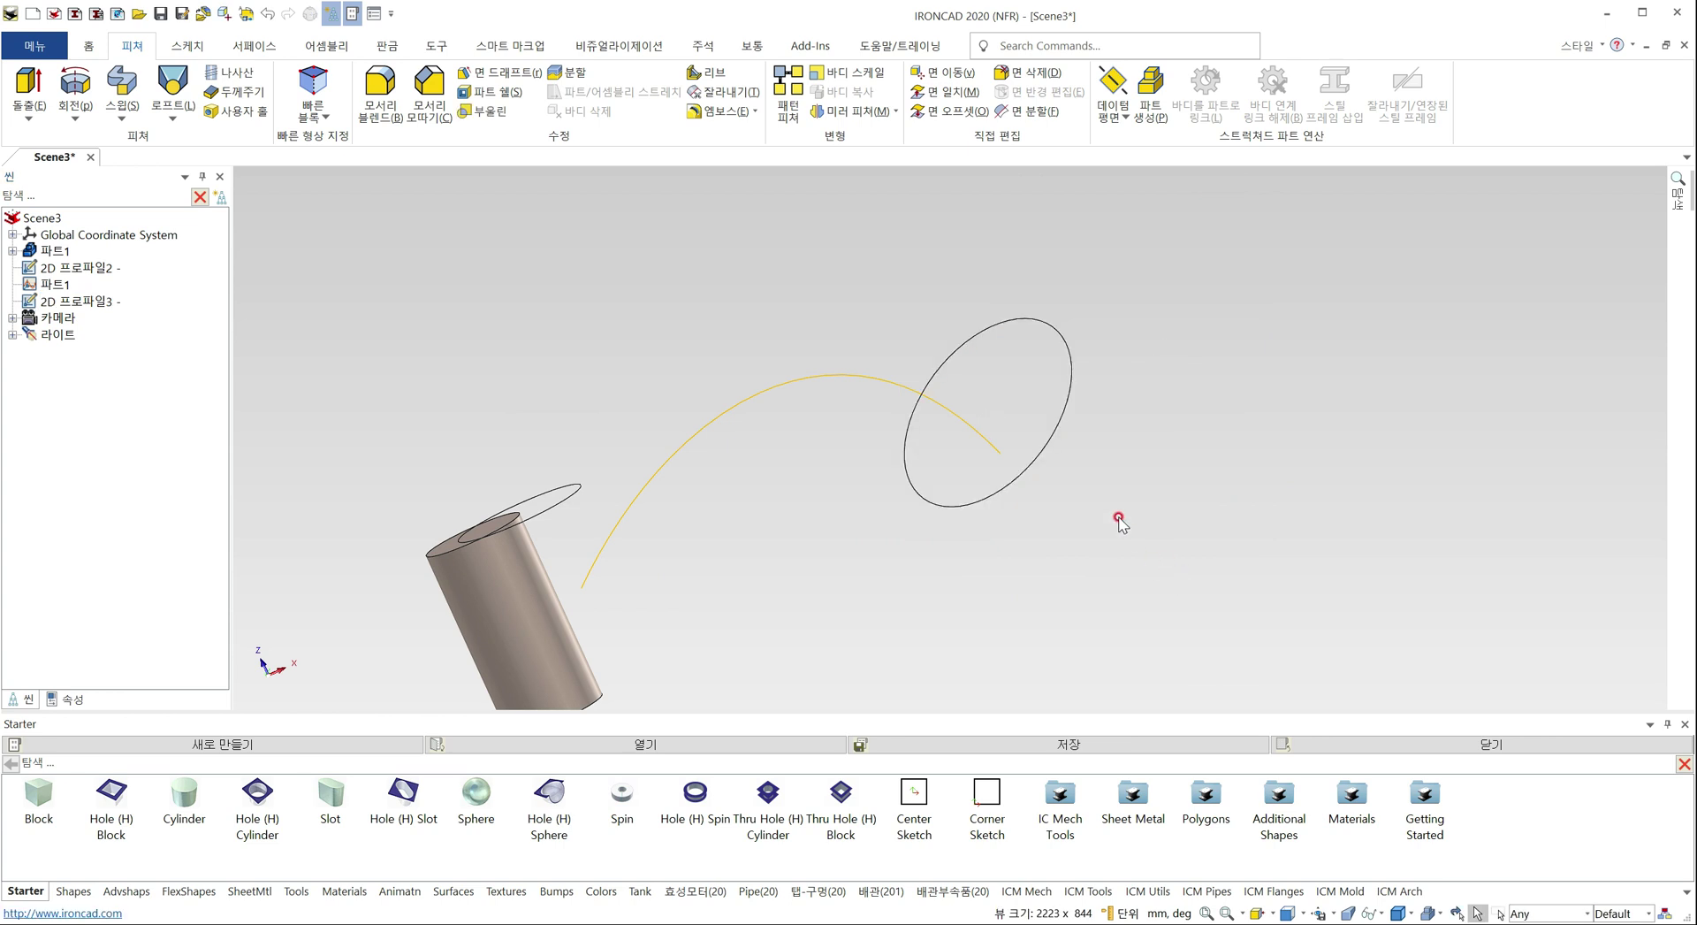
Delete all parts, curves and sketches from the scene
{"action": "middle_click_drag", "start_coordinate": [967, 455], "coordinate": [993, 493]}
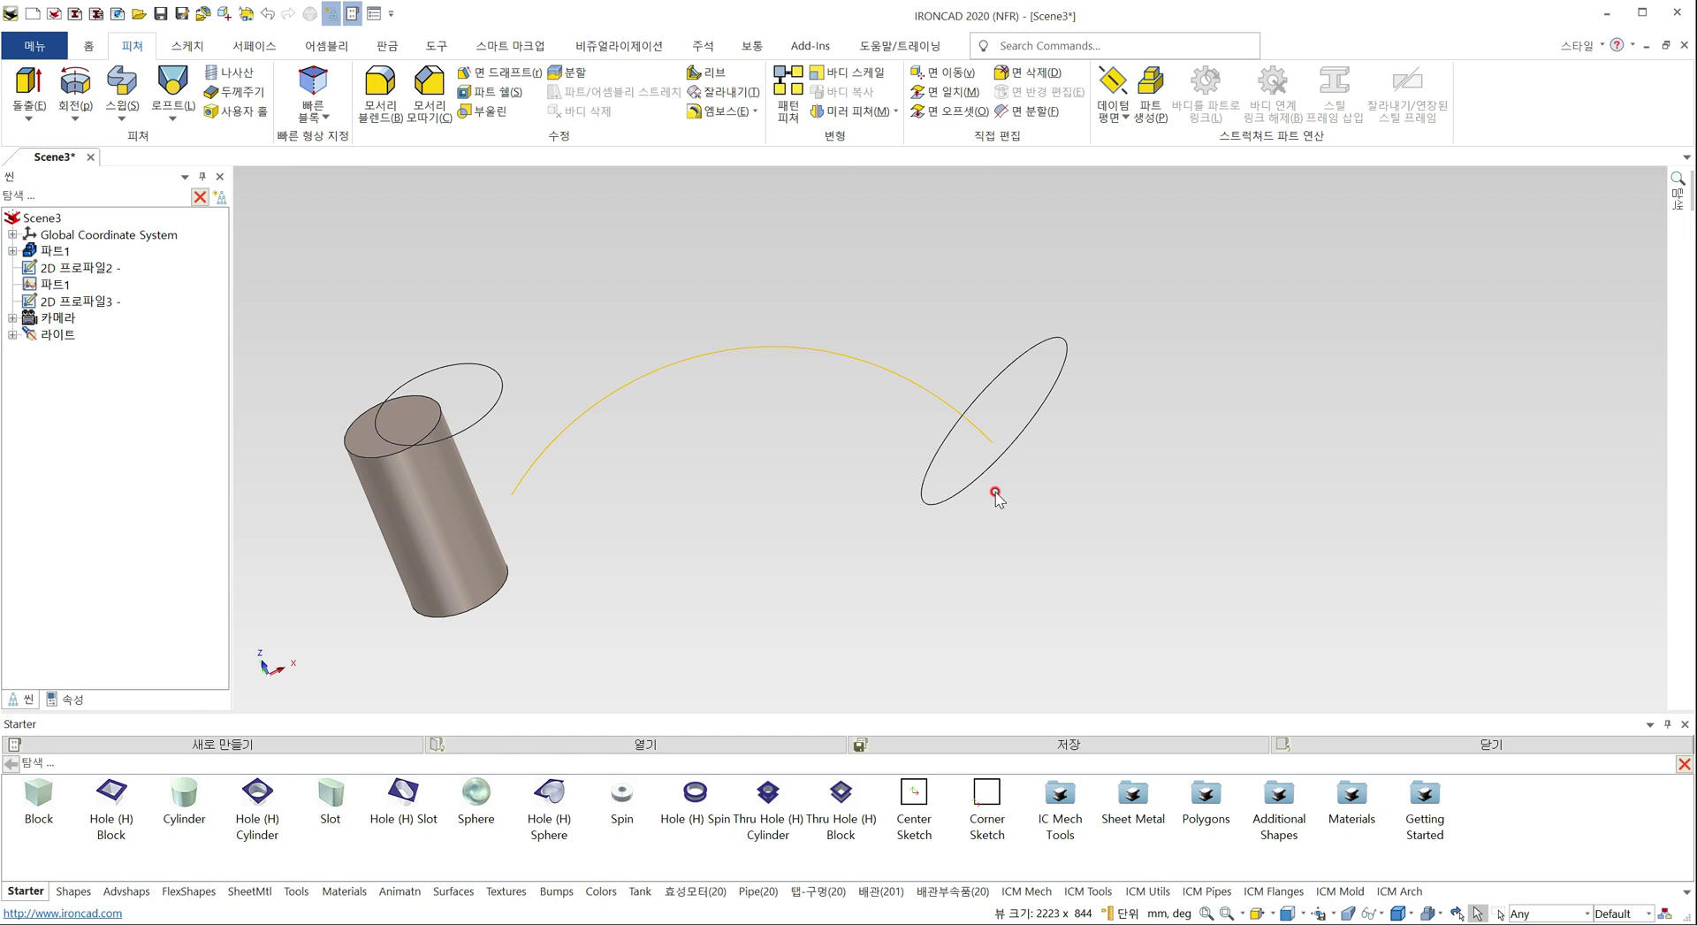
{"action": "key", "text": "ctrl+a"}
{"action": "key", "text": "Delete"}
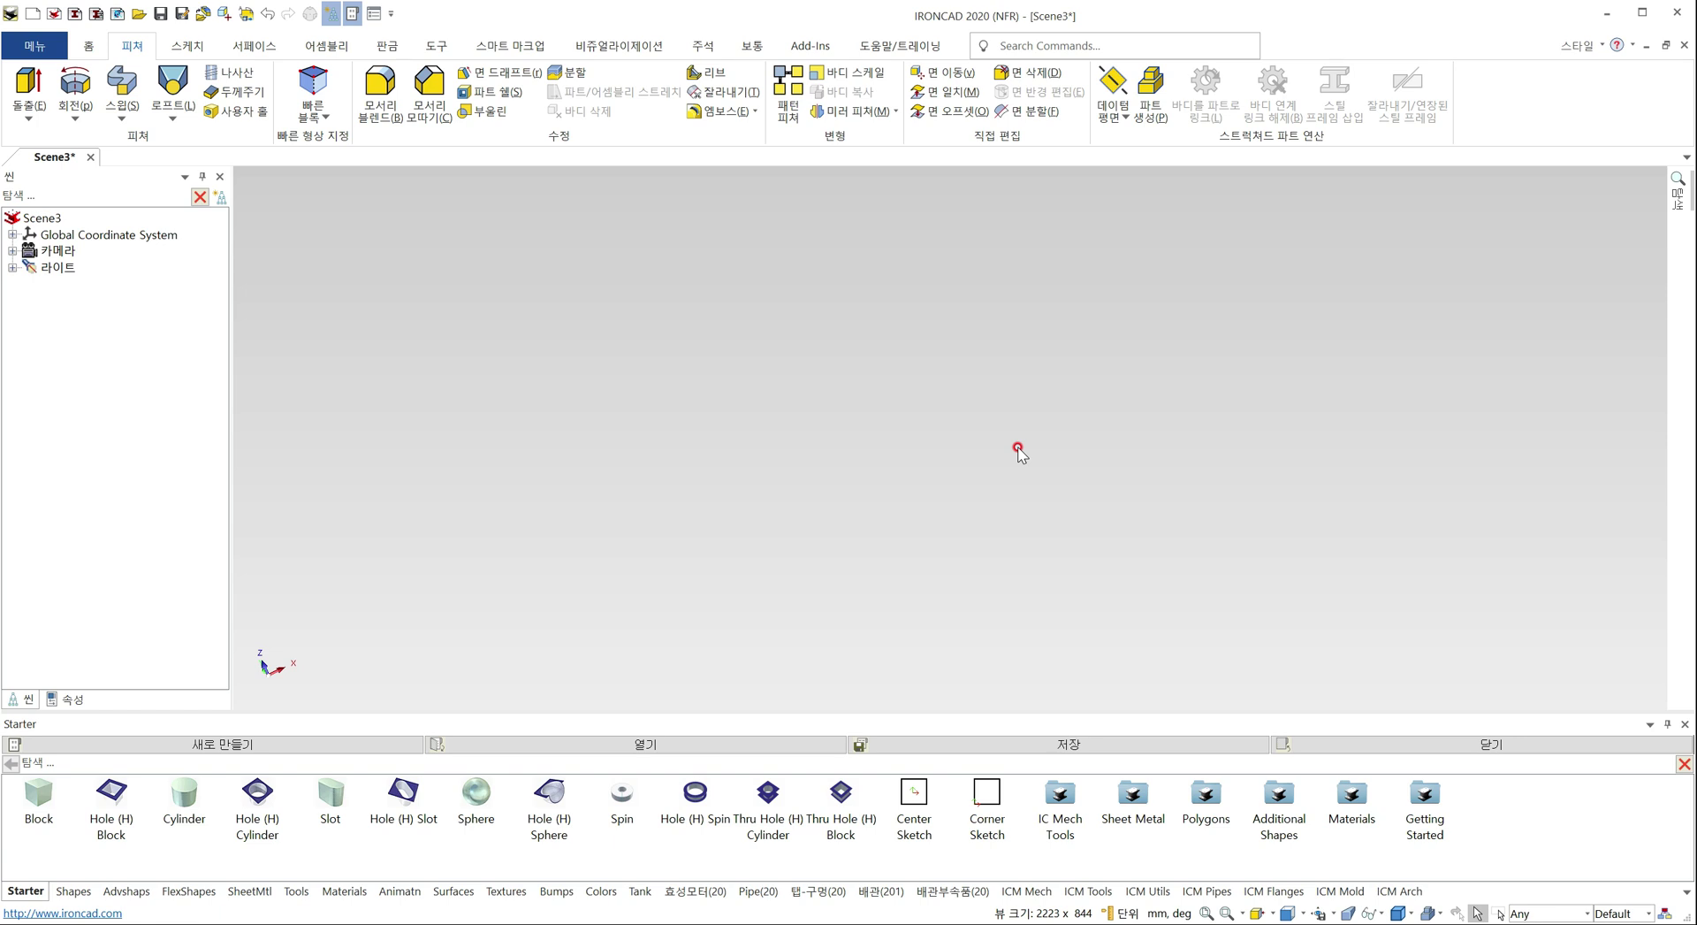
Start a new 2D sketch at a picked location in the empty scene
{"action": "left_click", "coordinate": [188, 48]}
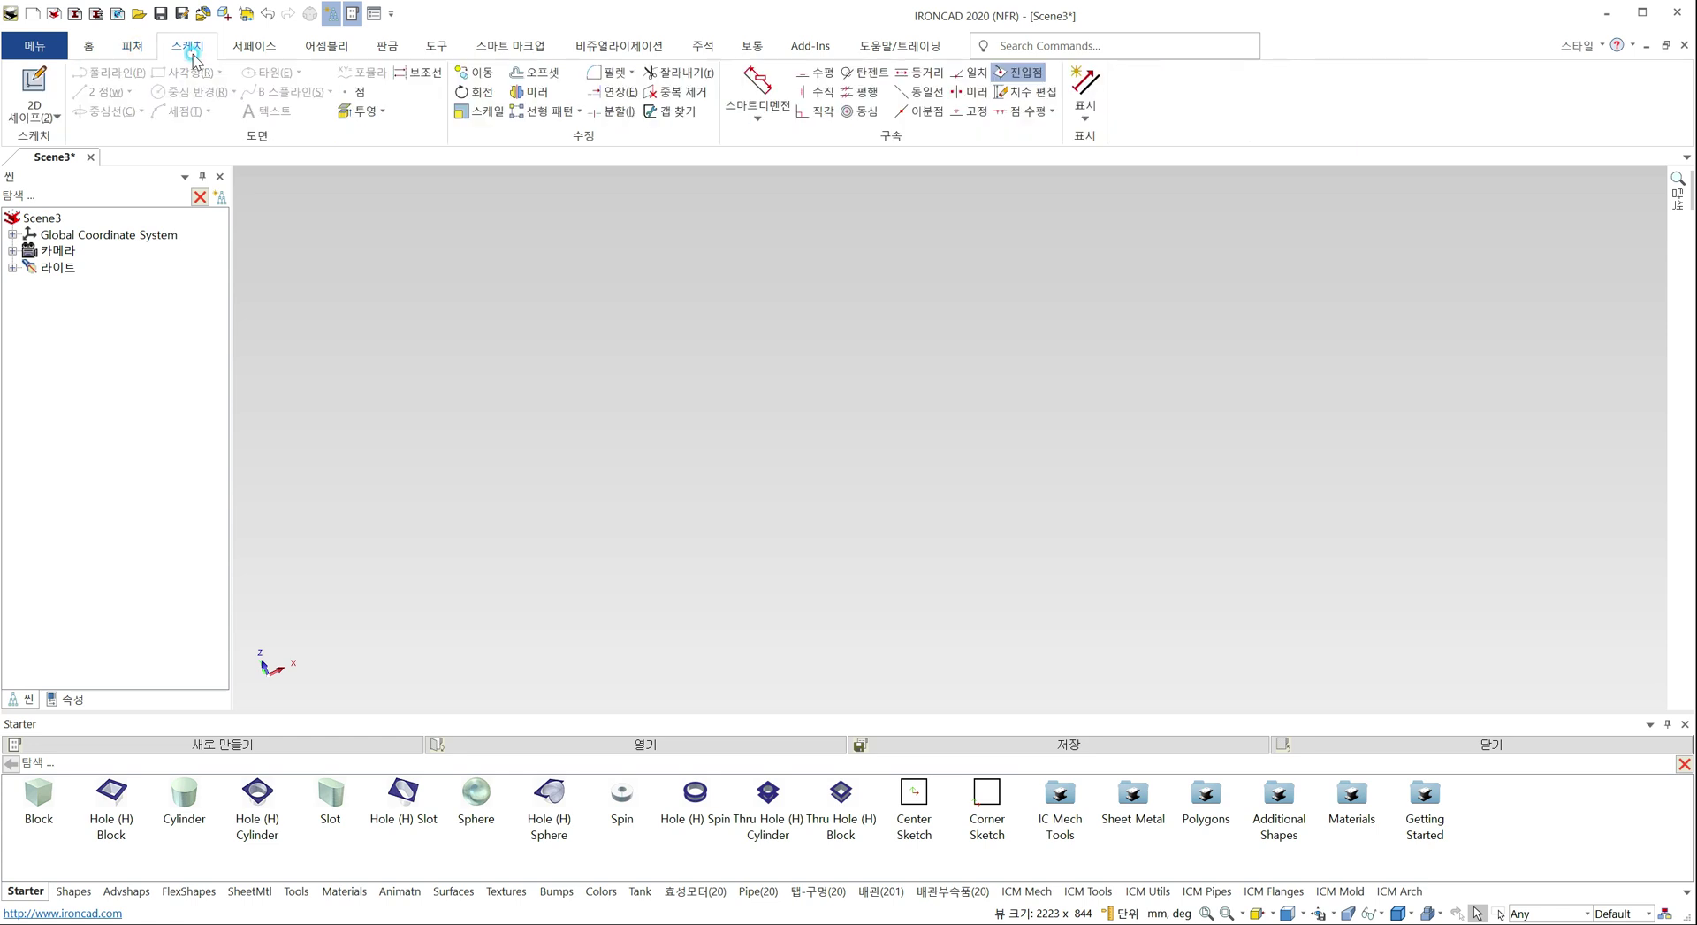
{"action": "left_click", "coordinate": [13, 87]}
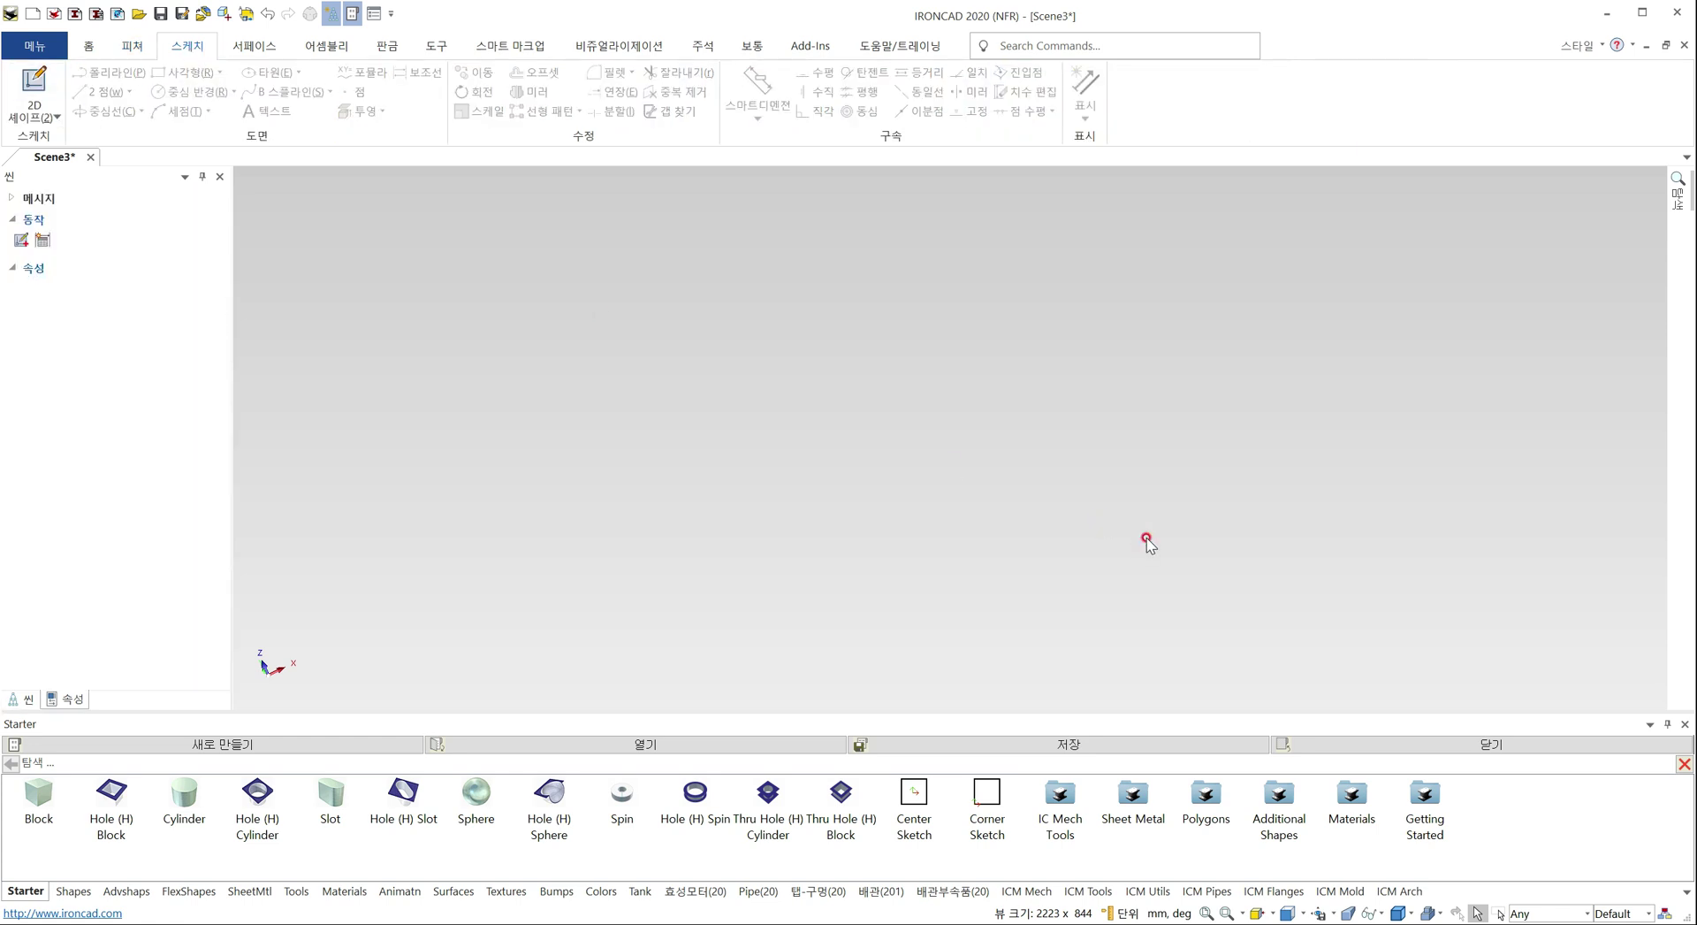
{"action": "left_click", "coordinate": [1077, 519]}
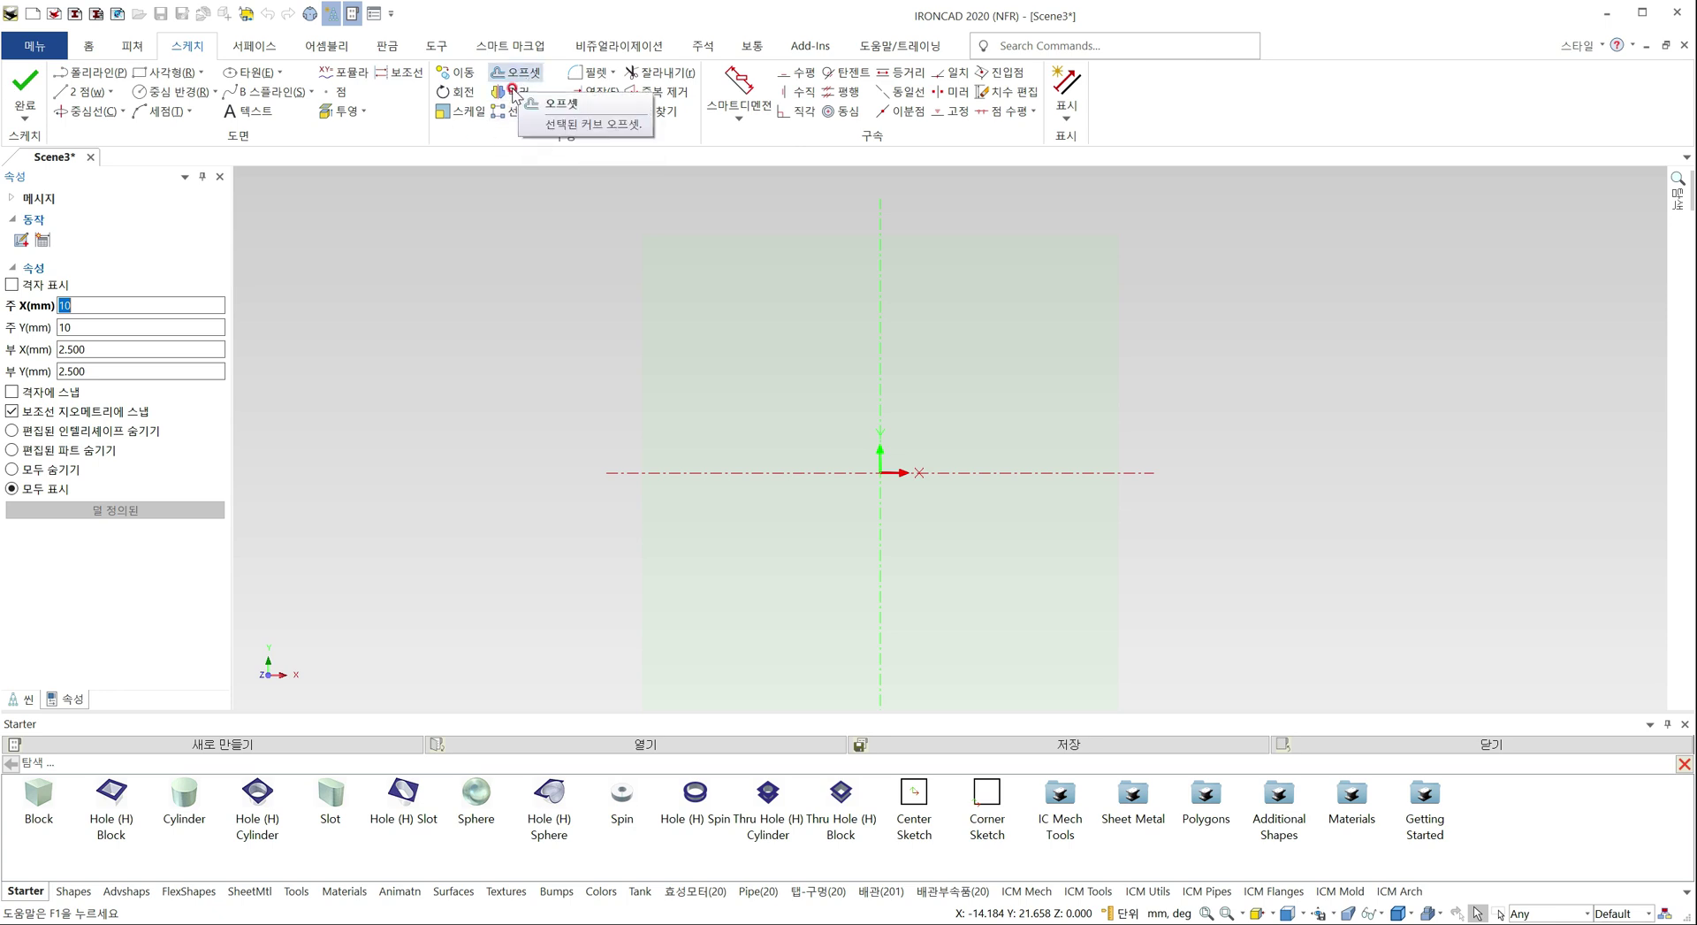
Draw an open three-segment polyline across the top and down the far side of the origin, its last segment about 17 mm long
{"action": "left_click", "coordinate": [117, 73]}
{"action": "left_click", "coordinate": [645, 352]}
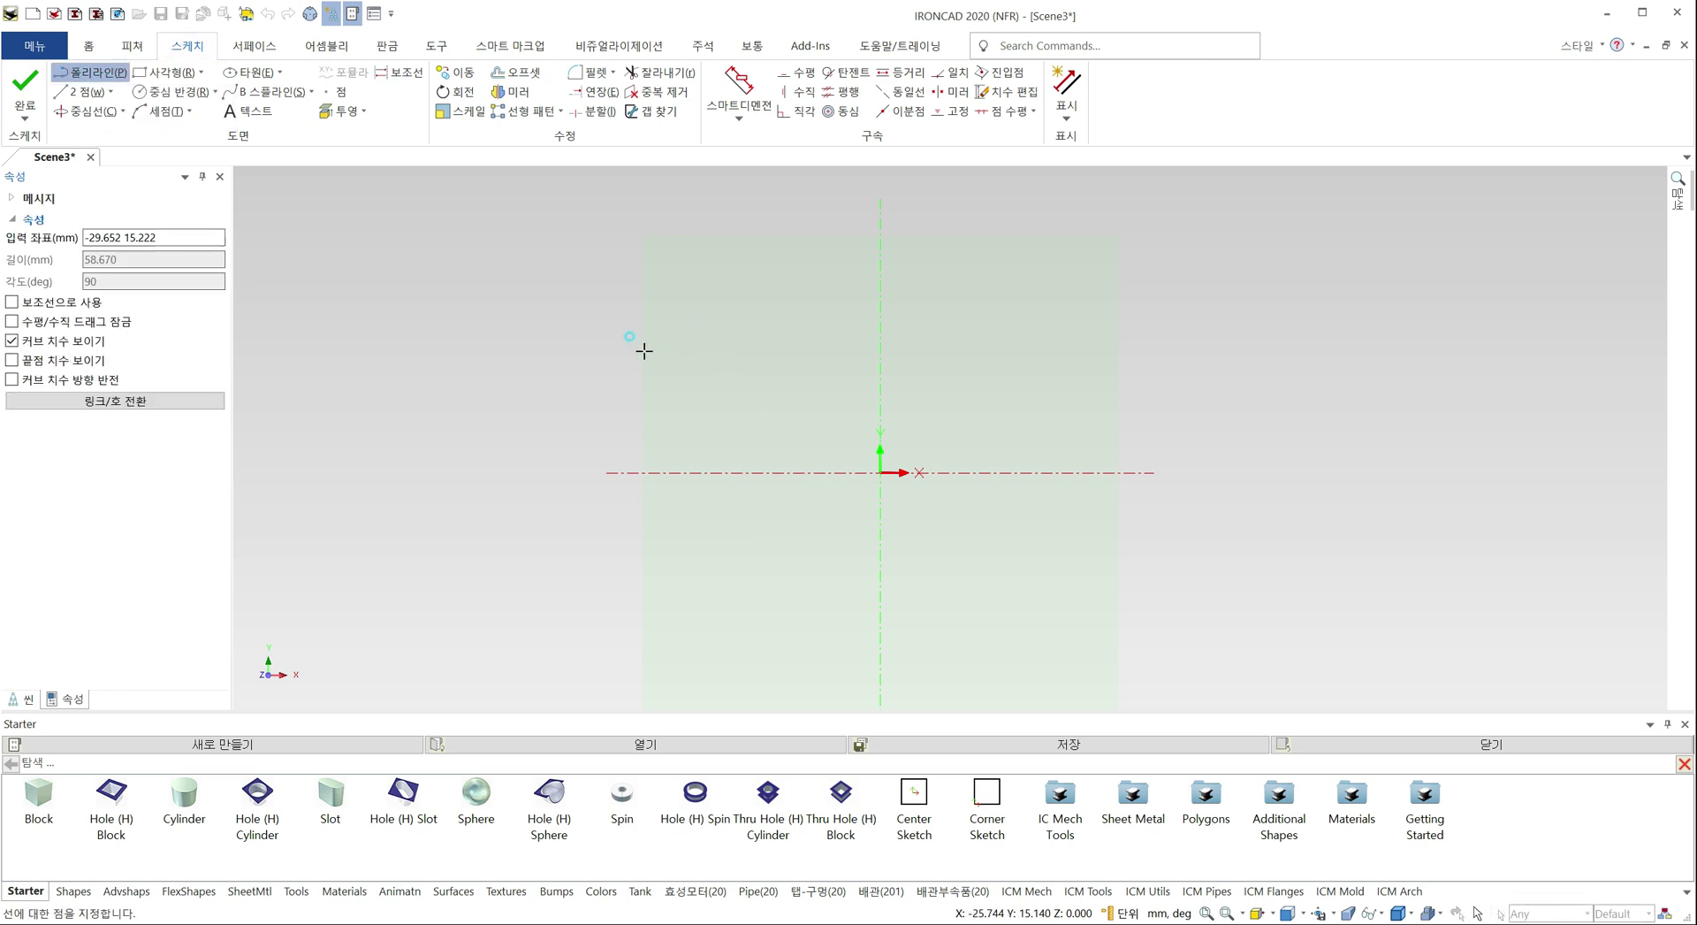
{"action": "left_click", "coordinate": [960, 362]}
{"action": "left_click", "coordinate": [1178, 495]}
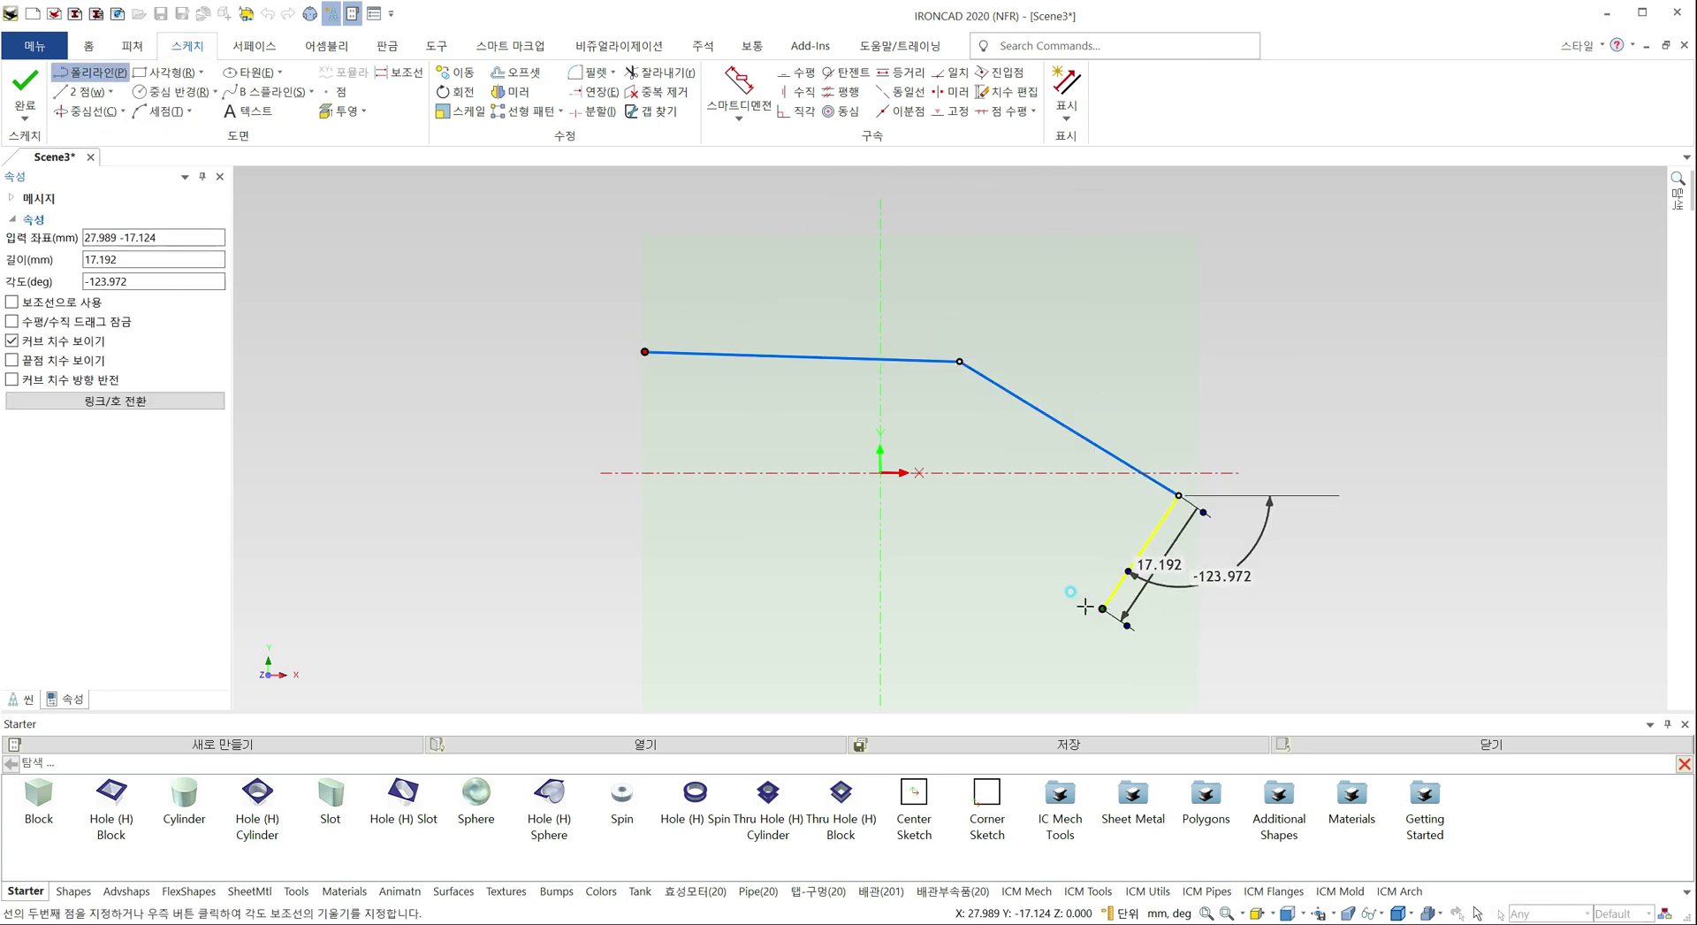
{"action": "left_click", "coordinate": [1103, 608]}
{"action": "key", "text": "Escape"}
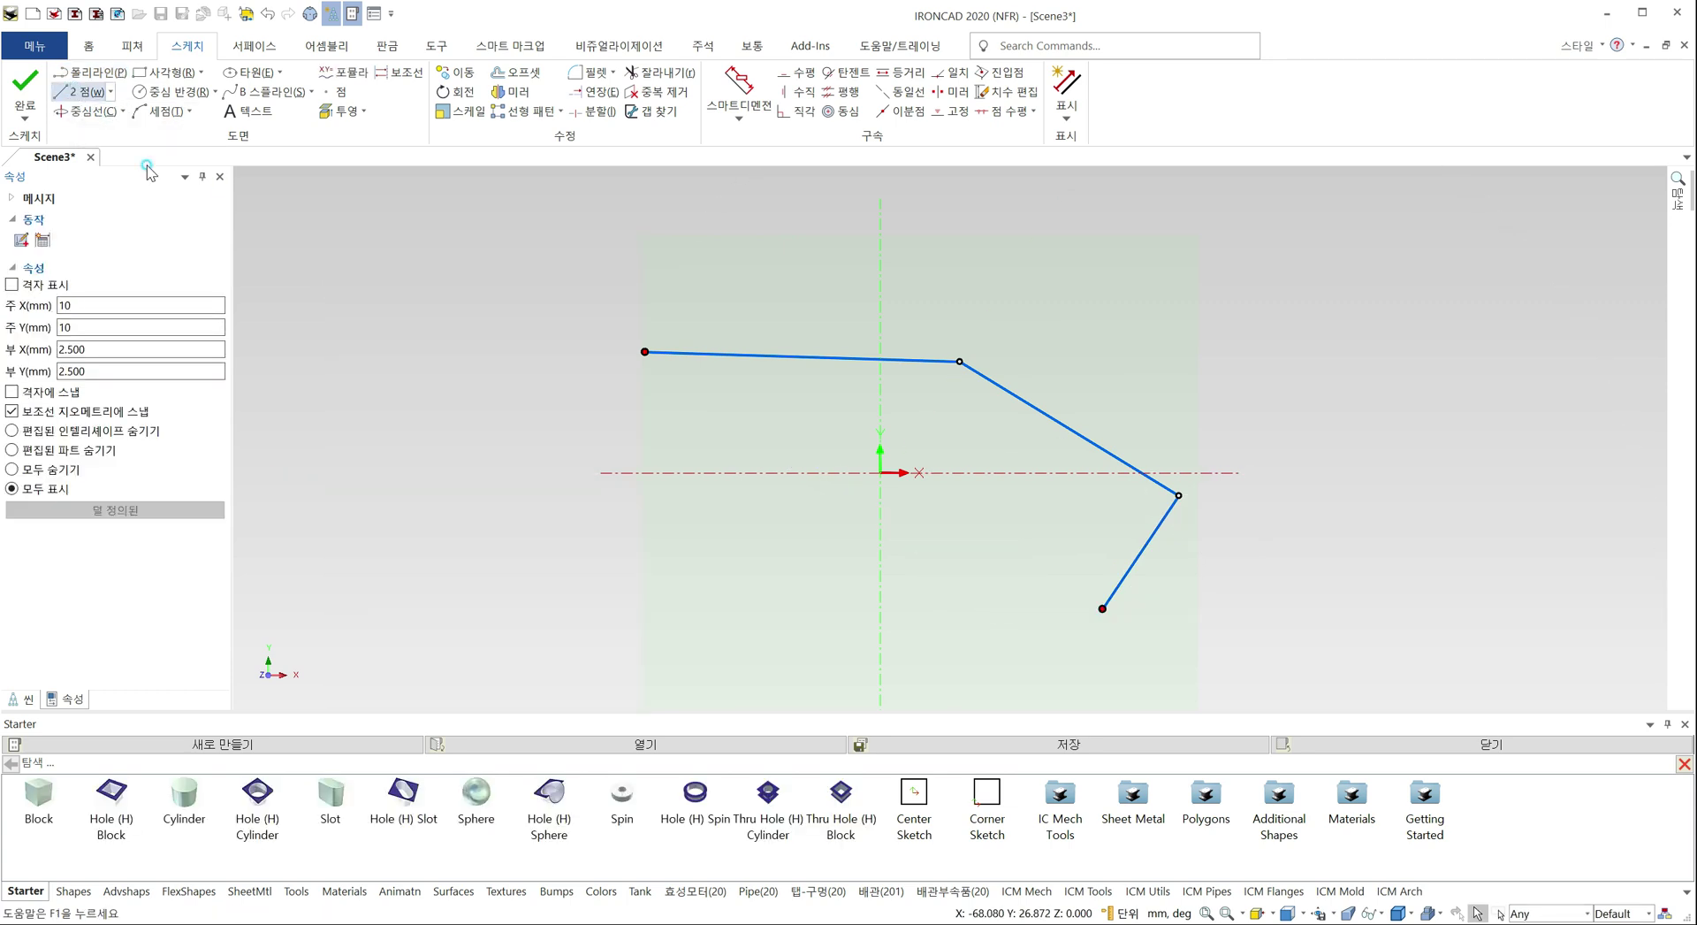
Draw a two-point line about 41 mm long from just below the polyline's lower end, and another up to the polyline's start point
{"action": "left_click", "coordinate": [1103, 609]}
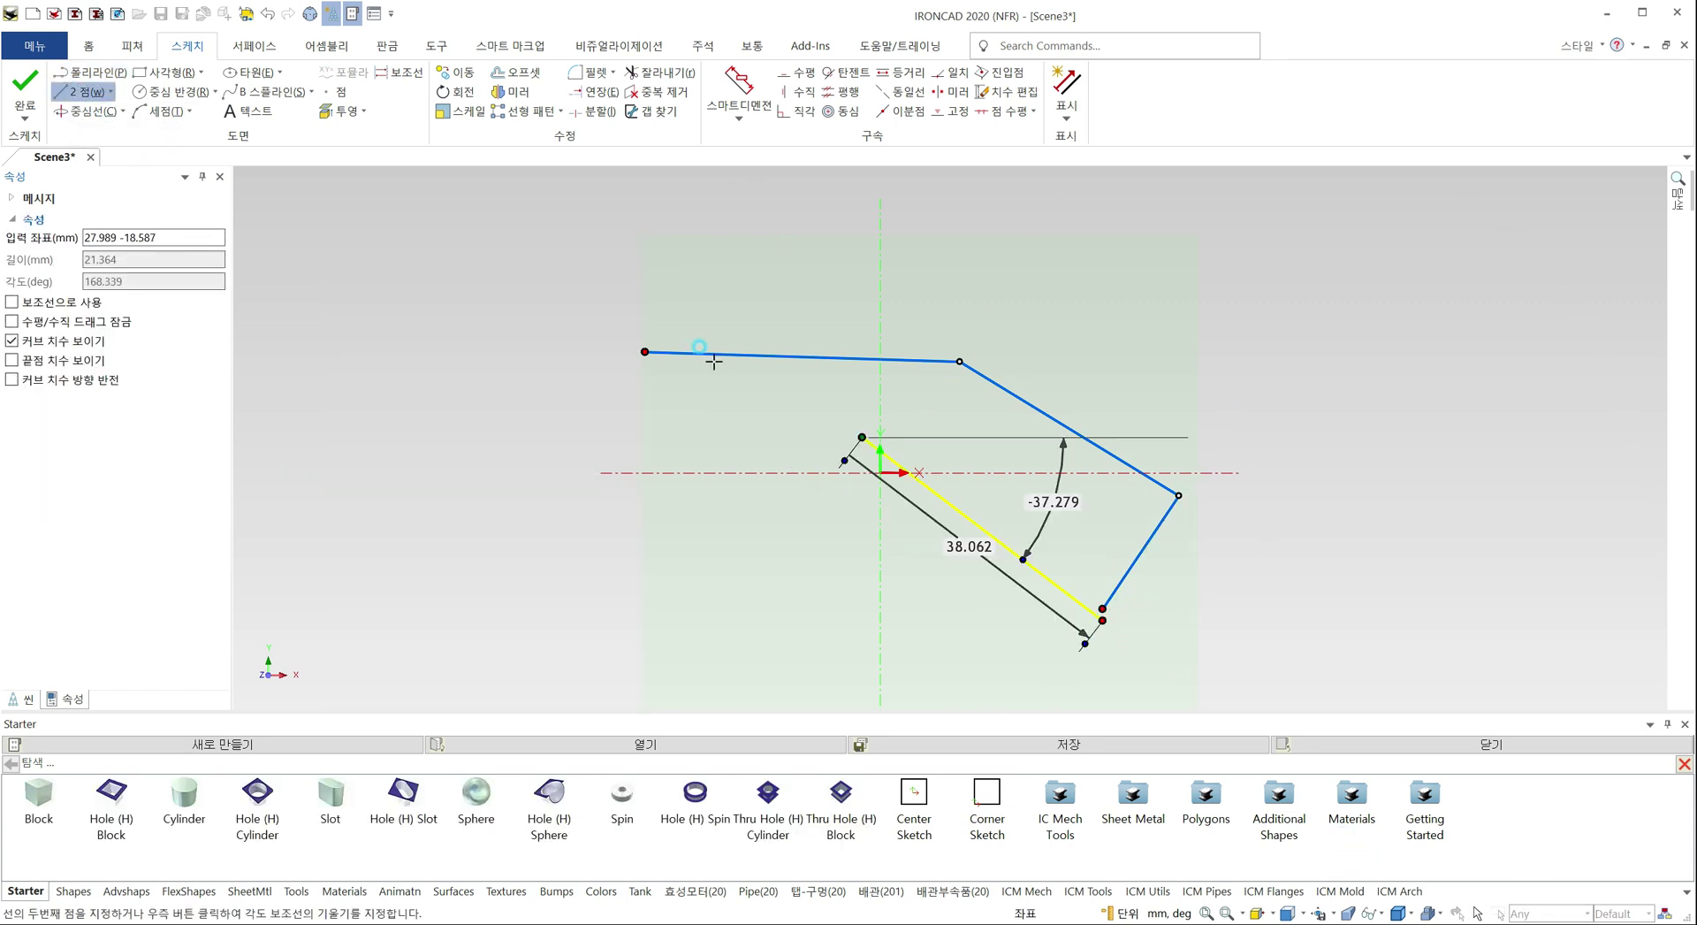
{"action": "left_click", "coordinate": [783, 552]}
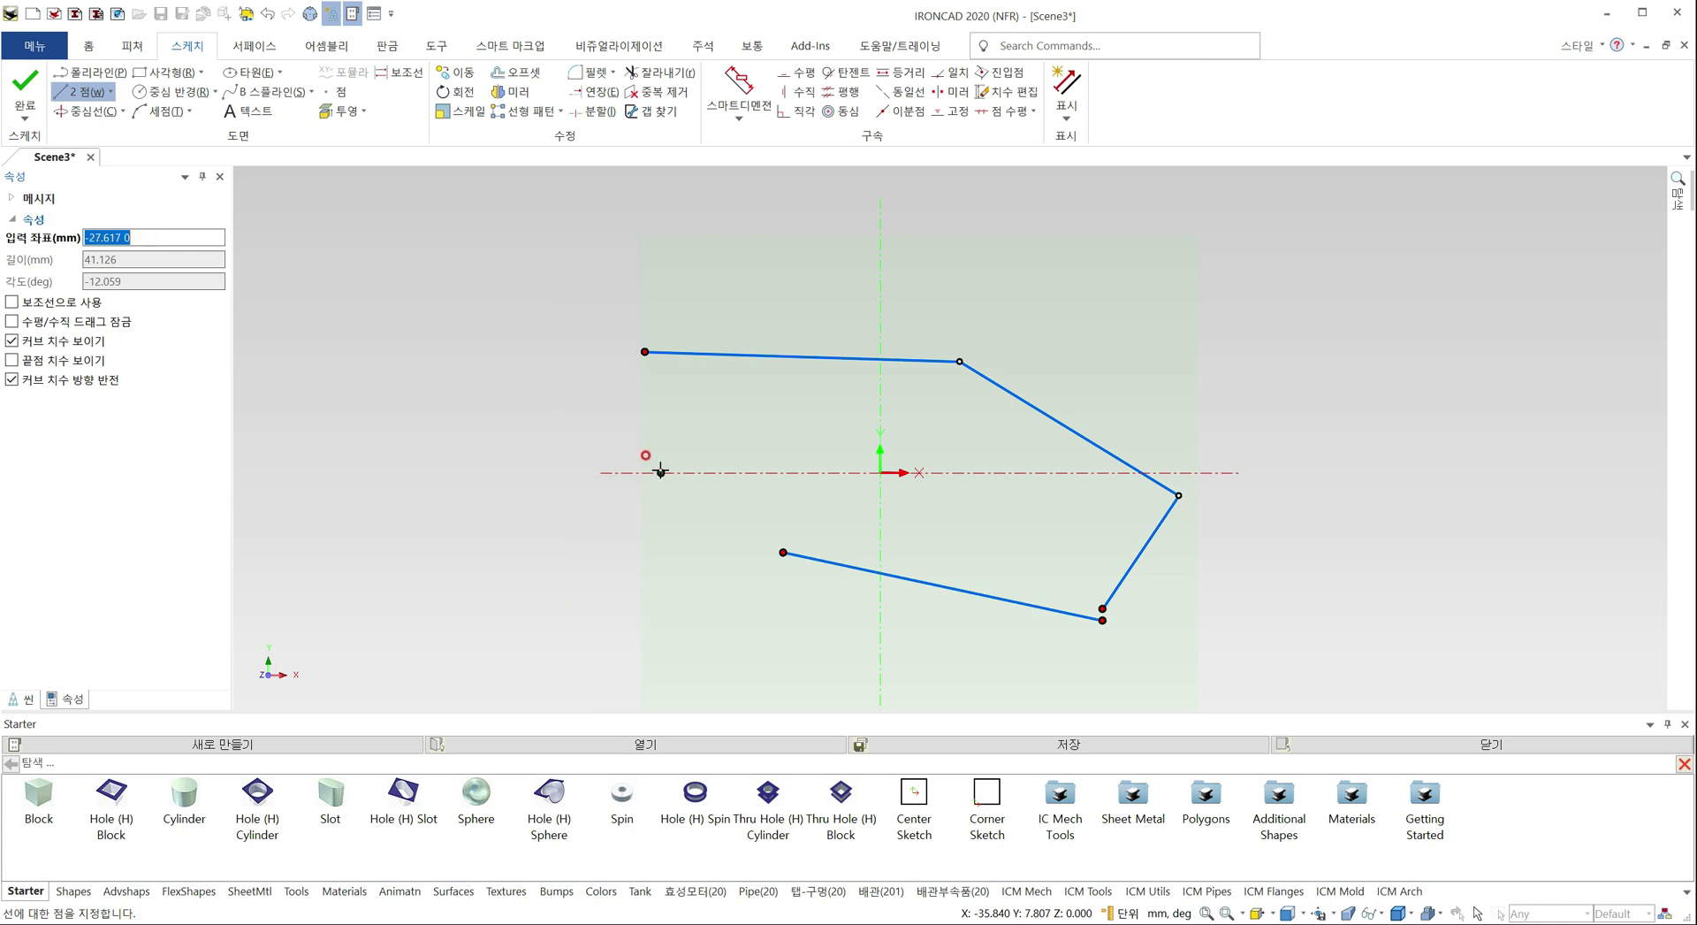
{"action": "left_click", "coordinate": [645, 351]}
{"action": "key", "text": "Escape"}
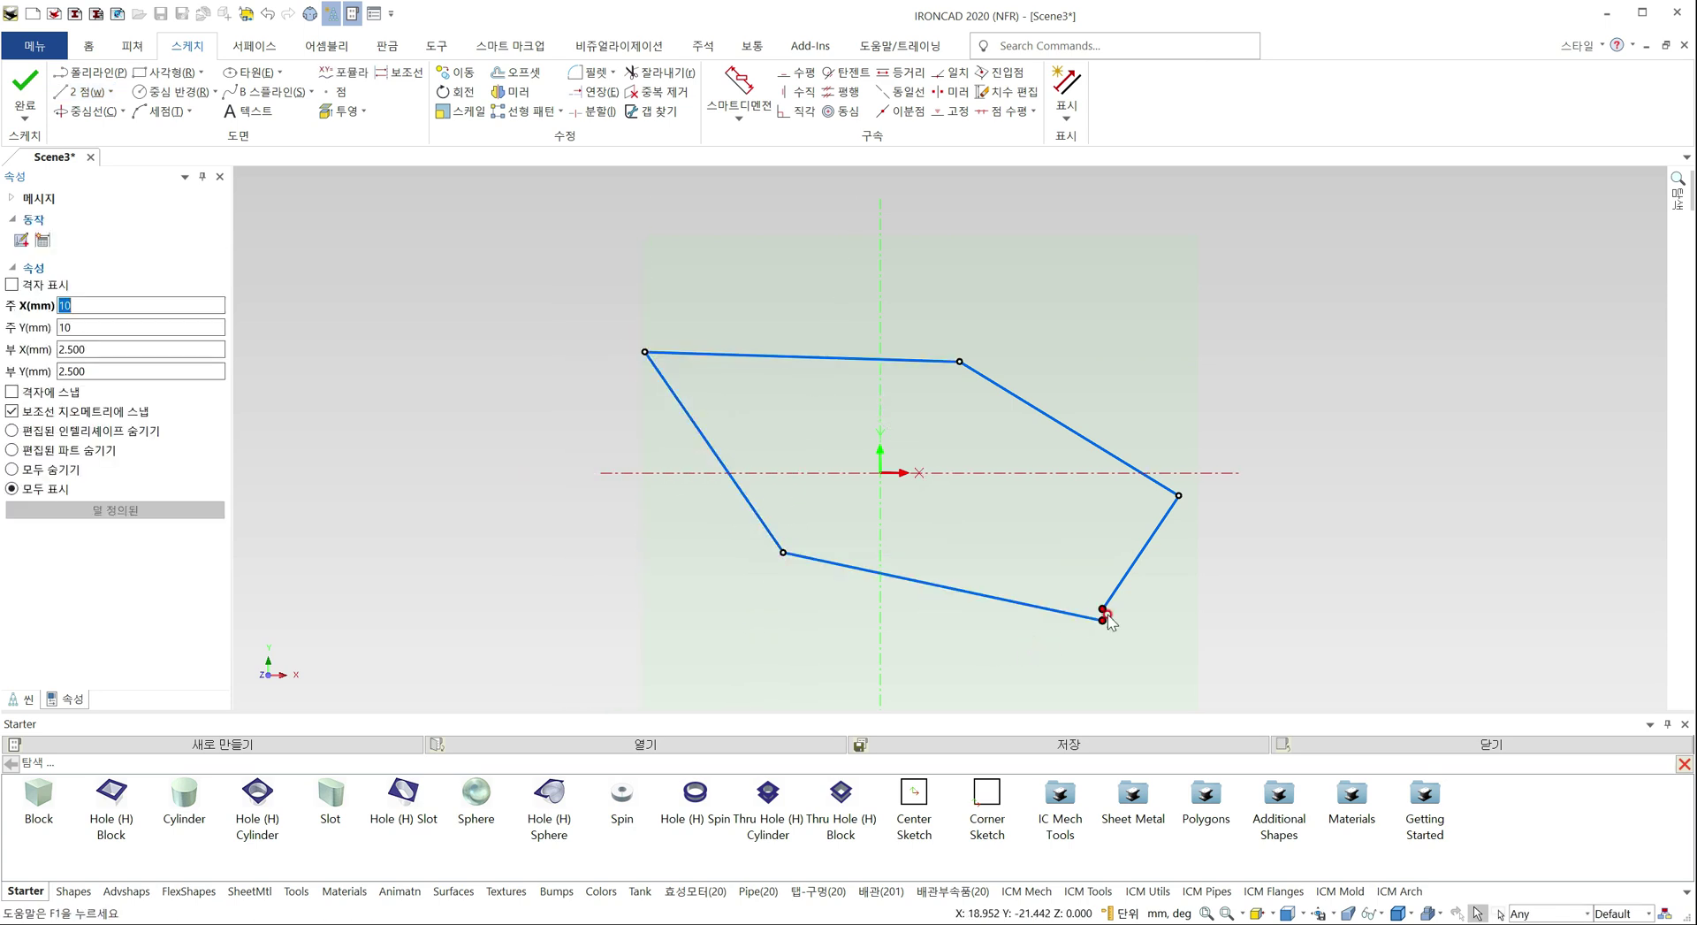
Close the small gap at the outline's lower corner by moving one line's end point onto the other
{"action": "scroll", "coordinate": [1107, 616], "scroll_direction": "up", "scroll_amount": 5}
{"action": "left_click_drag", "start_coordinate": [1086, 629], "coordinate": [1085, 590]}
{"action": "scroll", "coordinate": [1083, 588], "scroll_direction": "down", "scroll_amount": 4}
{"action": "middle_click_drag", "start_coordinate": [873, 340], "coordinate": [1203, 638]}
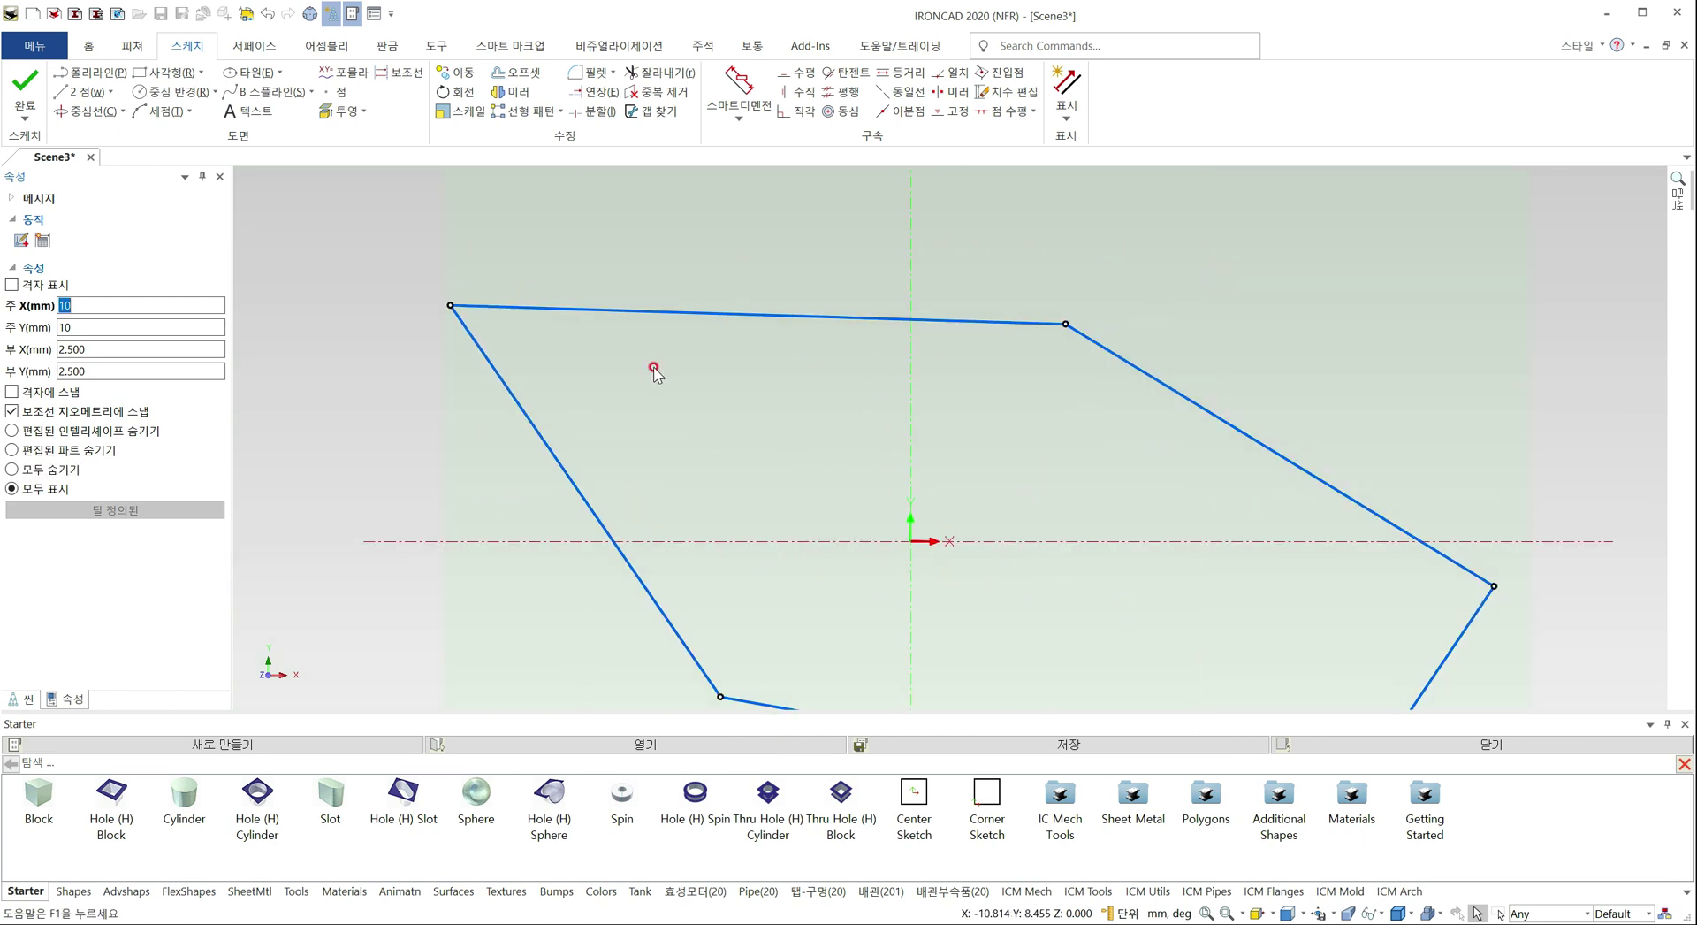
Disconnect the two lines at the outline's upper-left corner and pull the sloping line's end point slightly down
{"action": "right_click", "coordinate": [451, 303]}
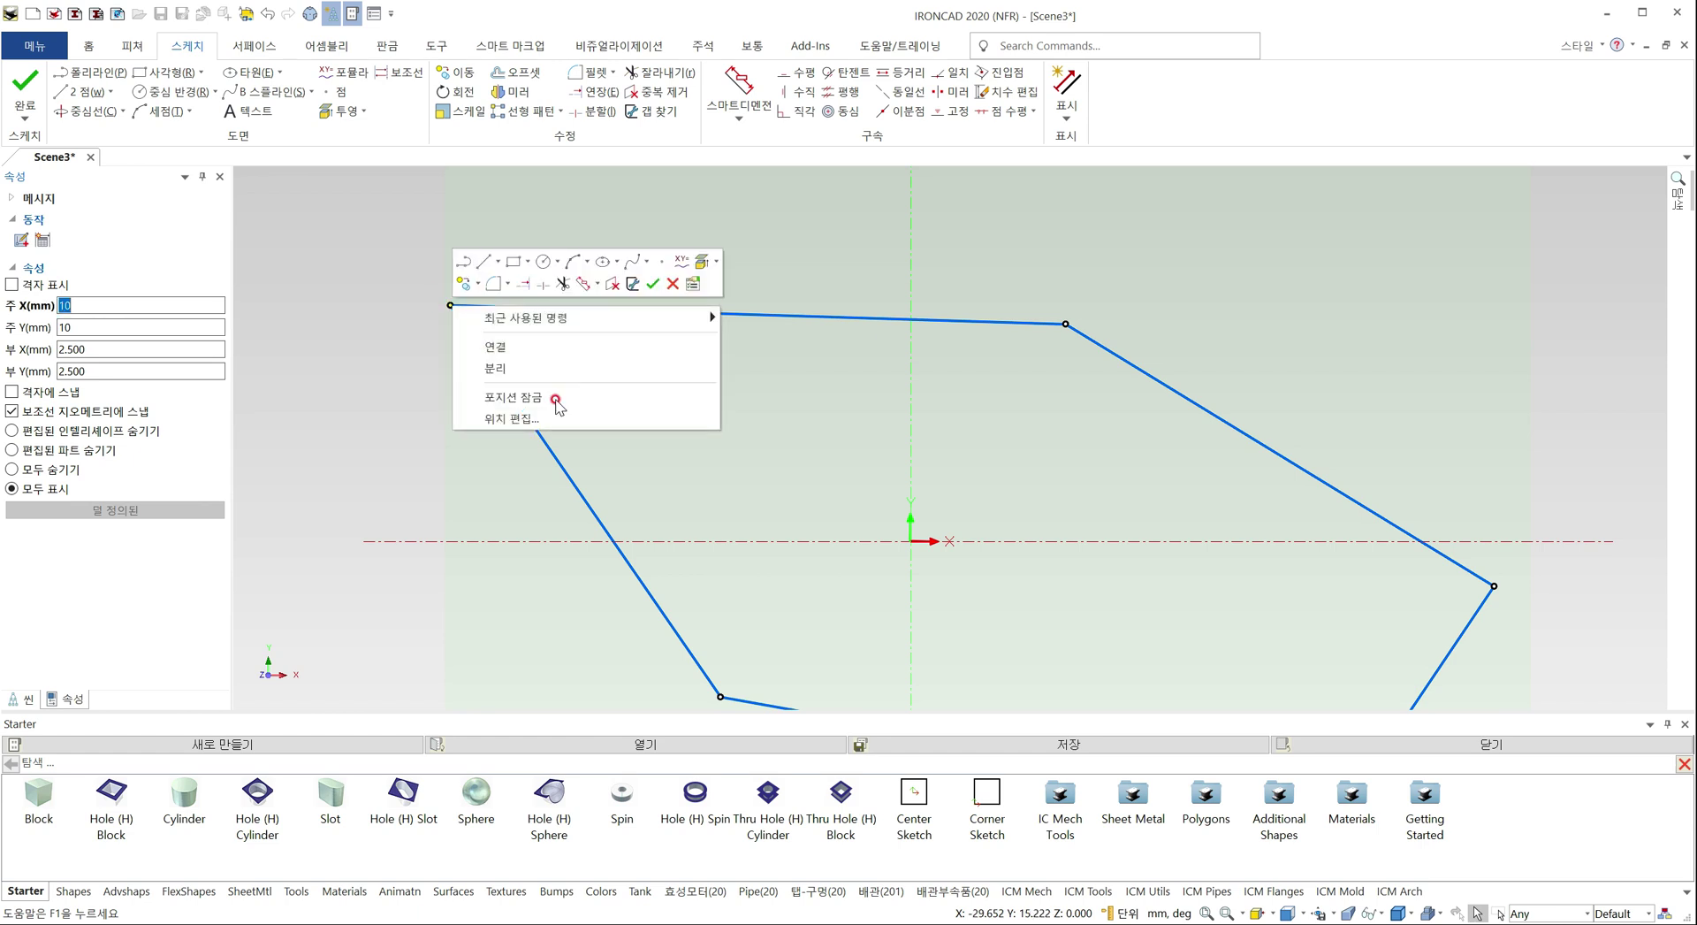
{"action": "left_click", "coordinate": [566, 368]}
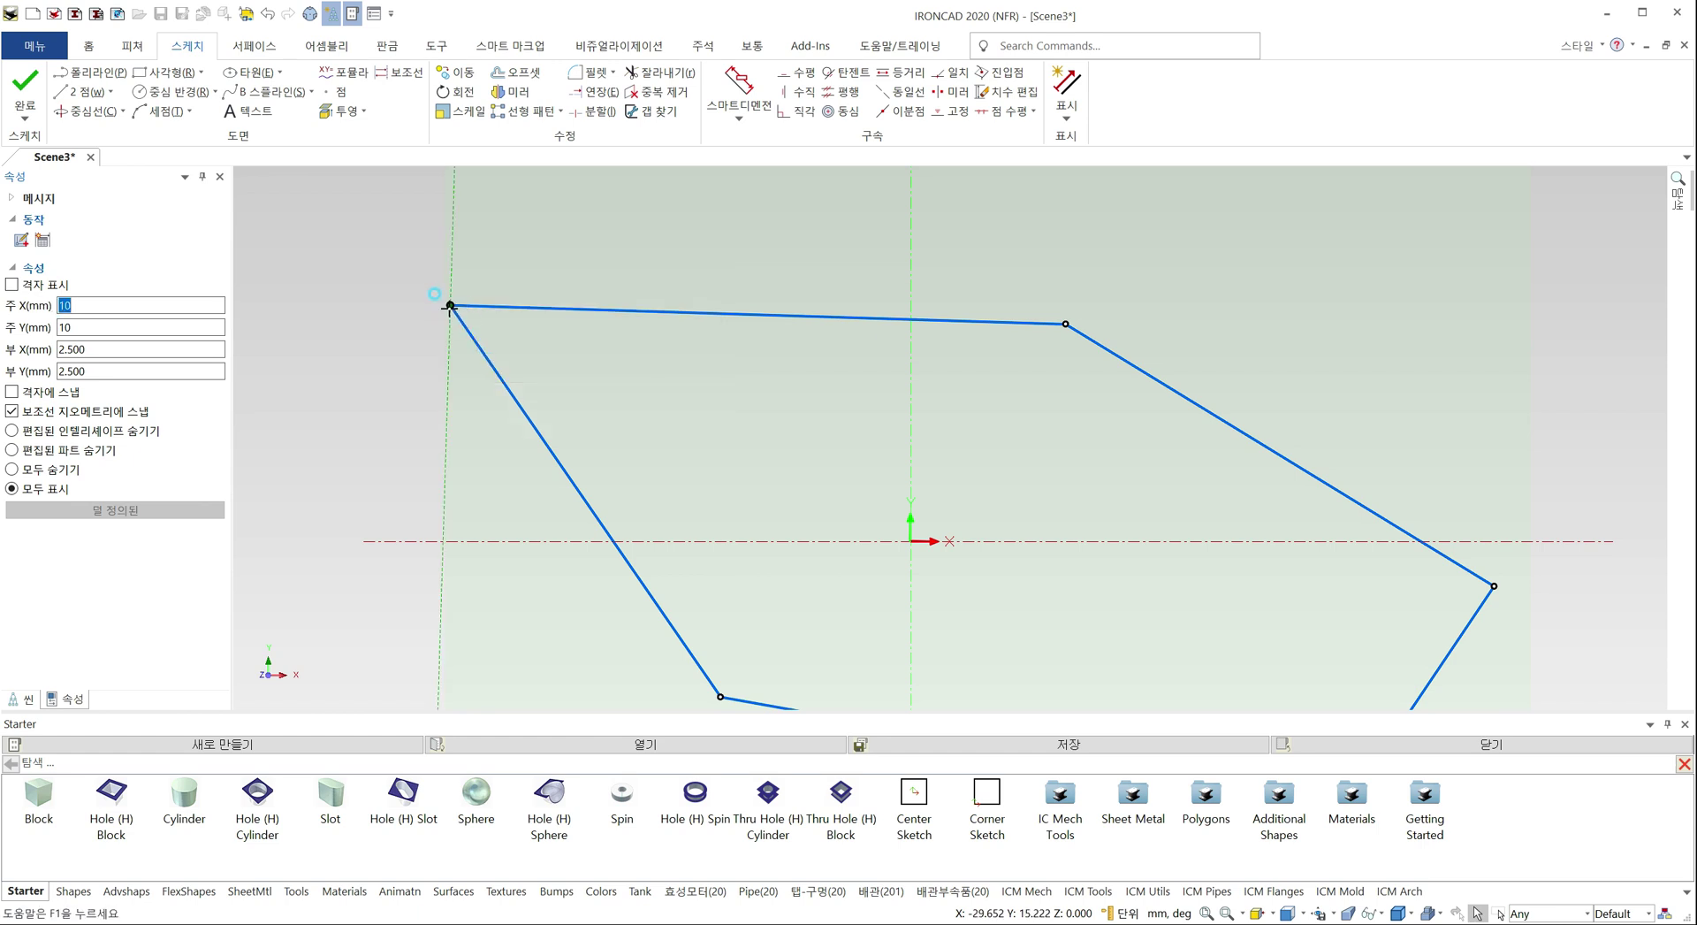
{"action": "left_click_drag", "start_coordinate": [450, 306], "coordinate": [450, 313]}
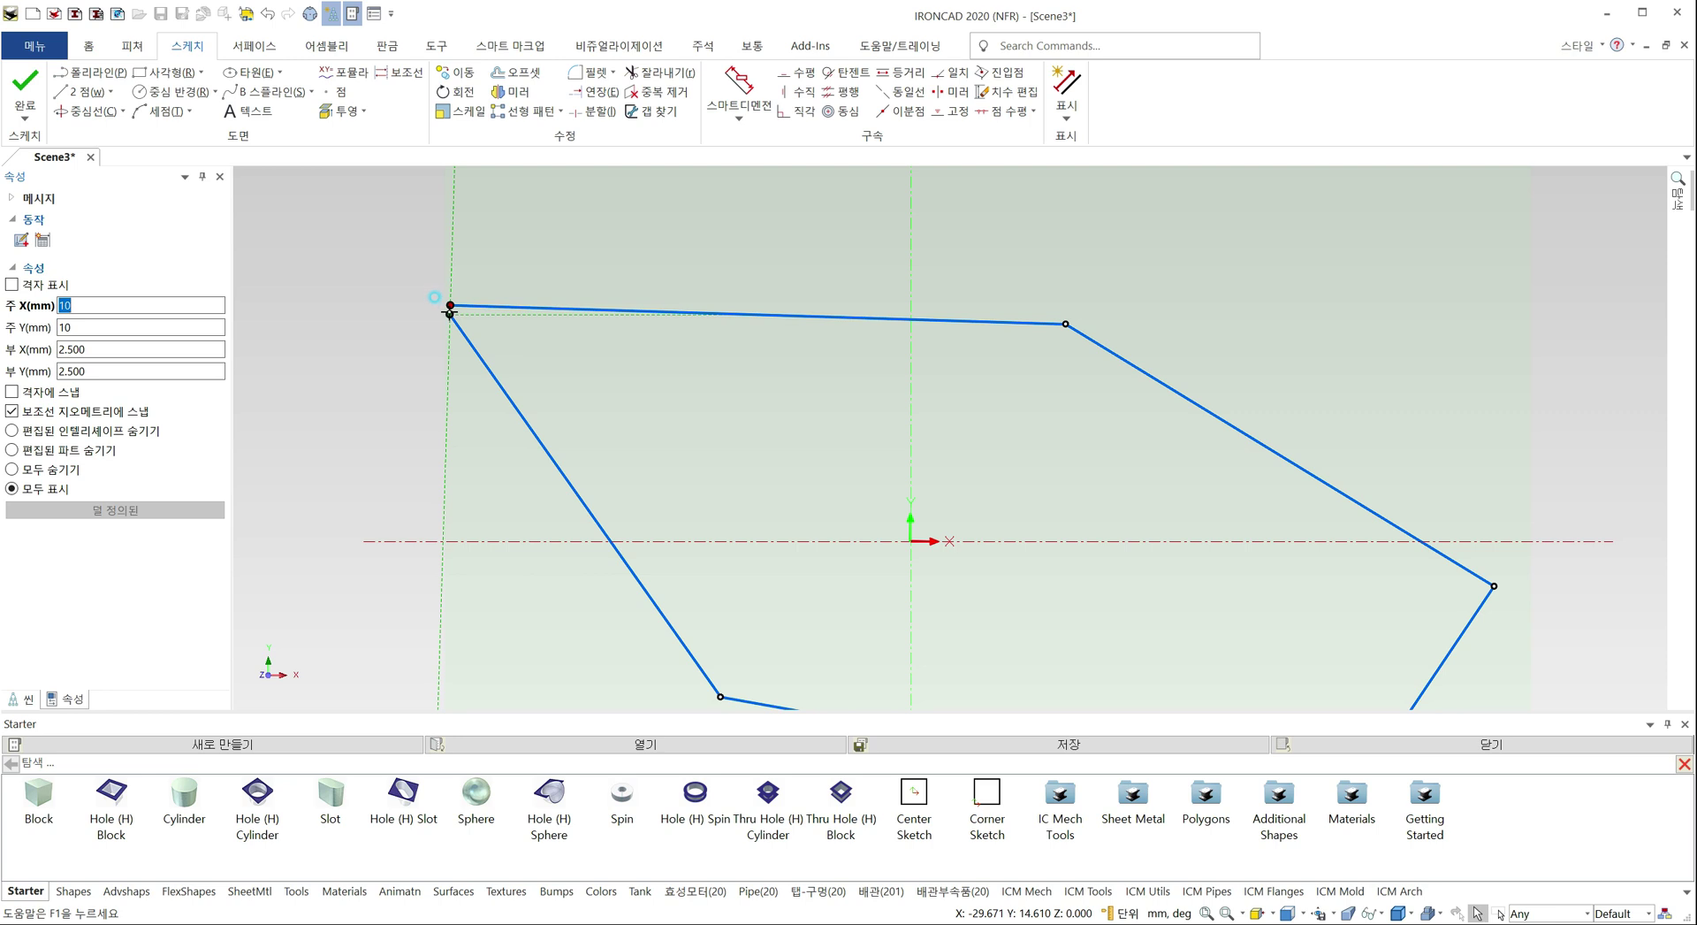
Move the sloping line's upper end point back up, leaving a tiny gap below the top line's end point
{"action": "left_click_drag", "start_coordinate": [450, 313], "coordinate": [449, 305]}
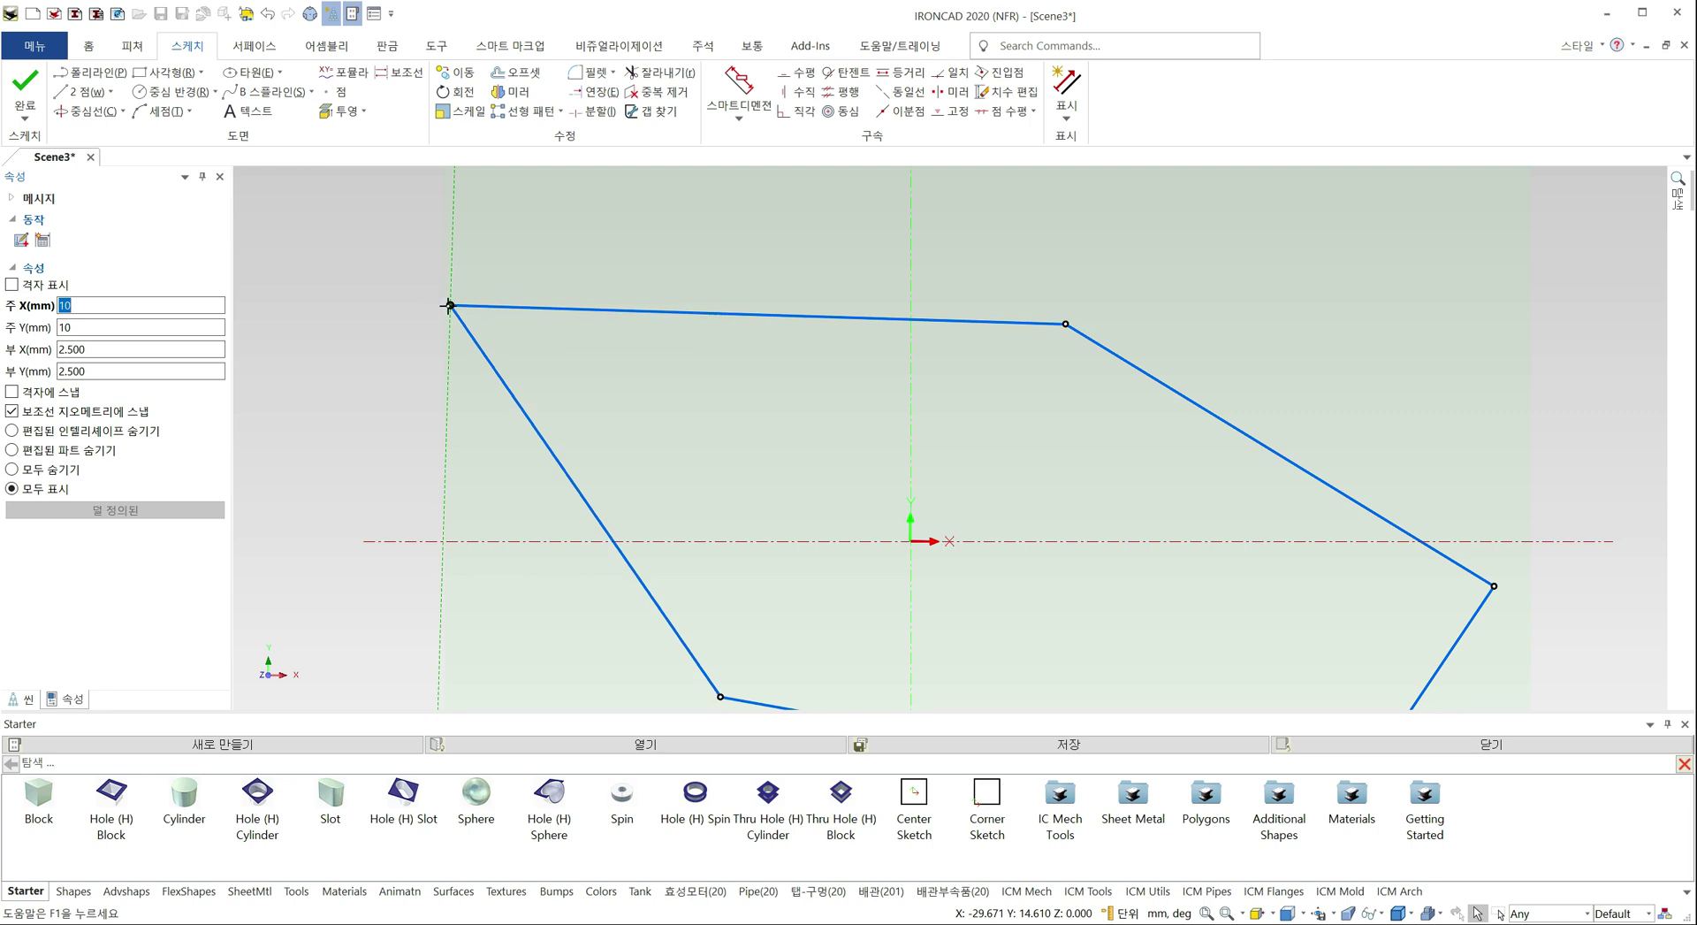
{"action": "scroll", "coordinate": [581, 365], "scroll_direction": "up", "scroll_amount": 3}
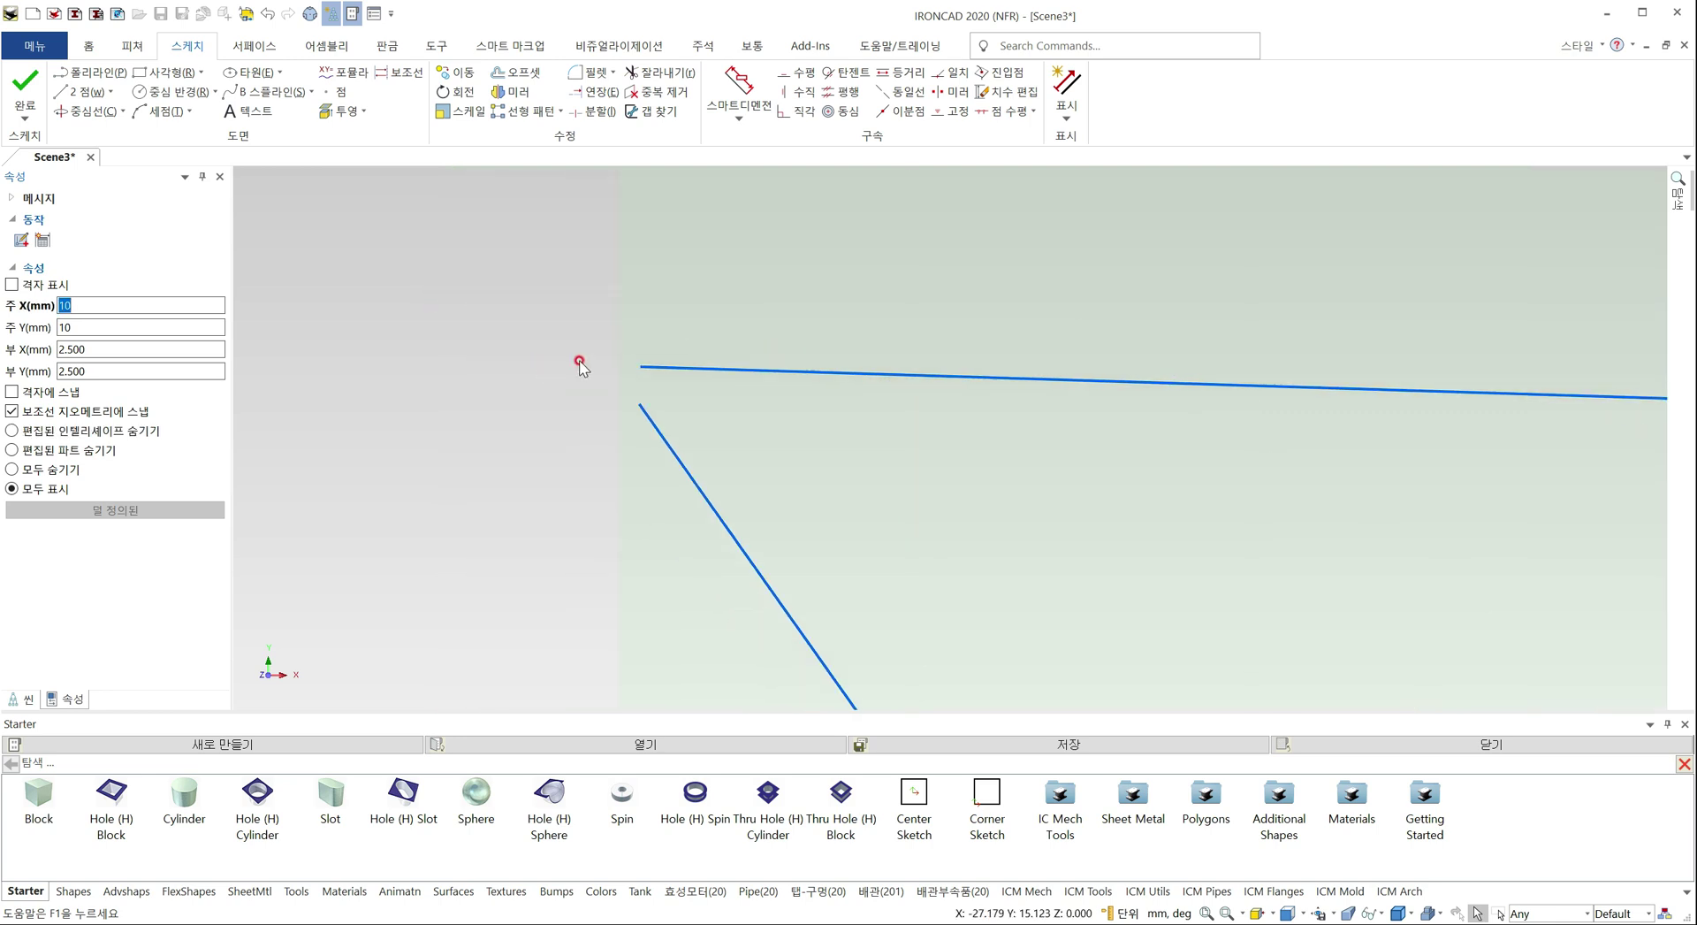
{"action": "scroll", "coordinate": [623, 375], "scroll_direction": "up", "scroll_amount": 5}
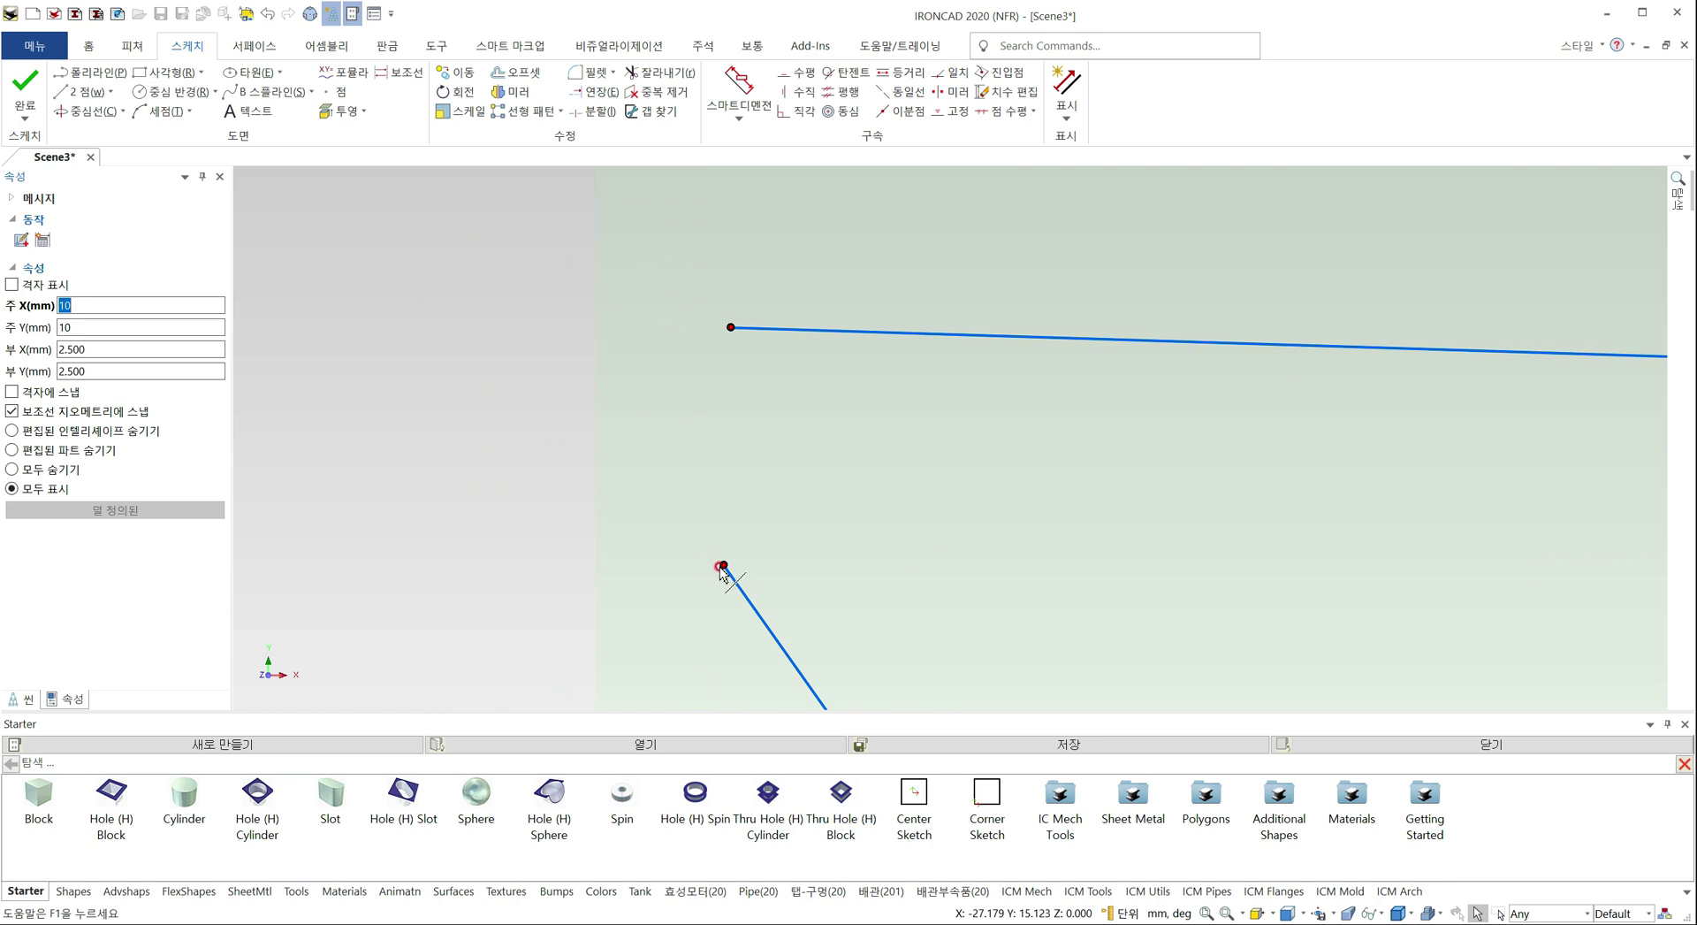
{"action": "left_click_drag", "start_coordinate": [723, 566], "coordinate": [730, 336]}
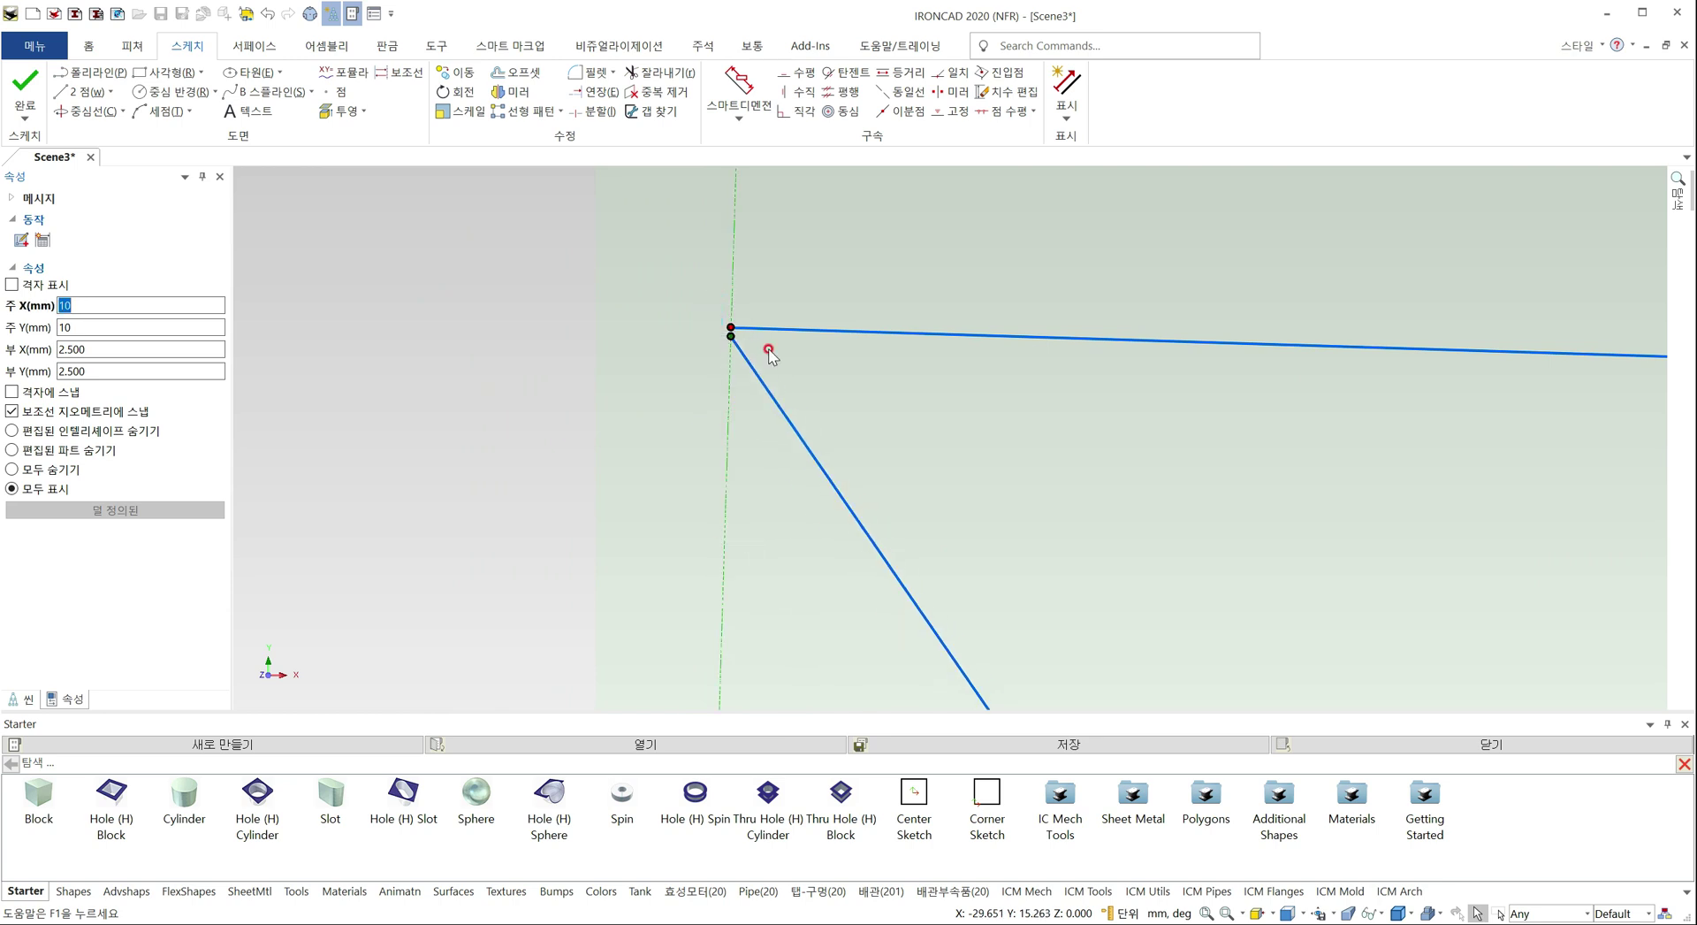
Join the two line end points at the outline's lower-right corner by moving one onto the other
{"action": "middle_click_drag", "start_coordinate": [868, 379], "coordinate": [1035, 436]}
{"action": "mouse_move", "coordinate": [1235, 527]}
{"action": "middle_mouse_down"}
{"action": "mouse_move", "coordinate": [355, 255]}
{"action": "mouse_move", "coordinate": [1004, 508]}
{"action": "mouse_move", "coordinate": [557, 285]}
{"action": "middle_mouse_up"}
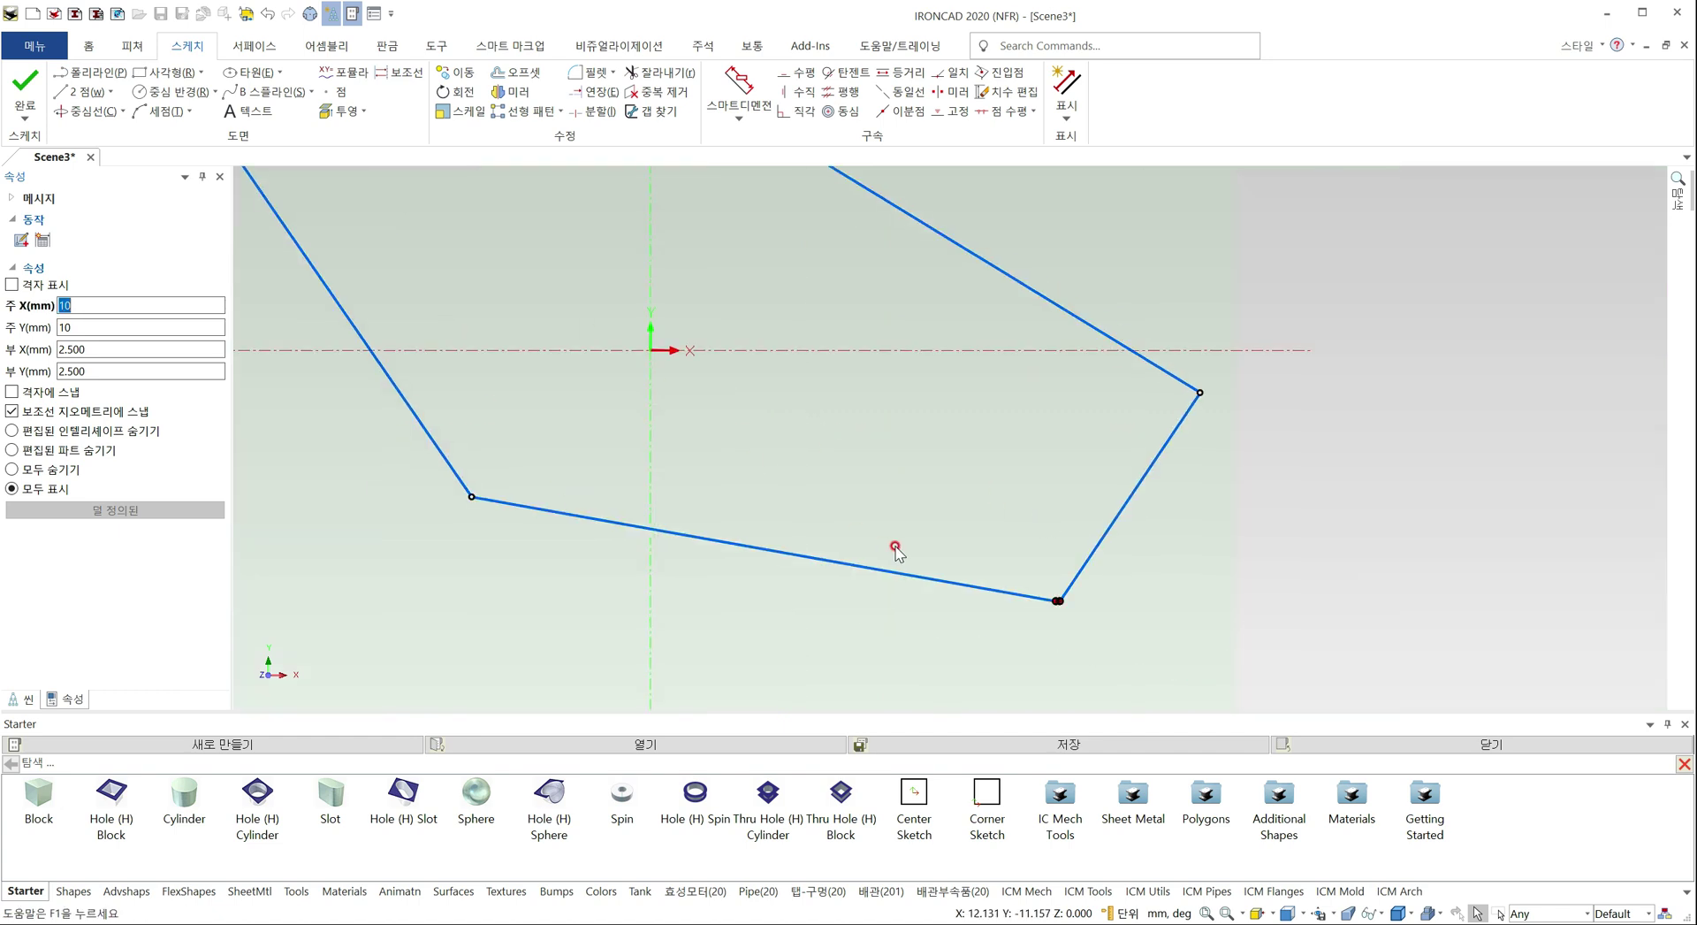
{"action": "scroll", "coordinate": [1009, 574], "scroll_direction": "up", "scroll_amount": 3}
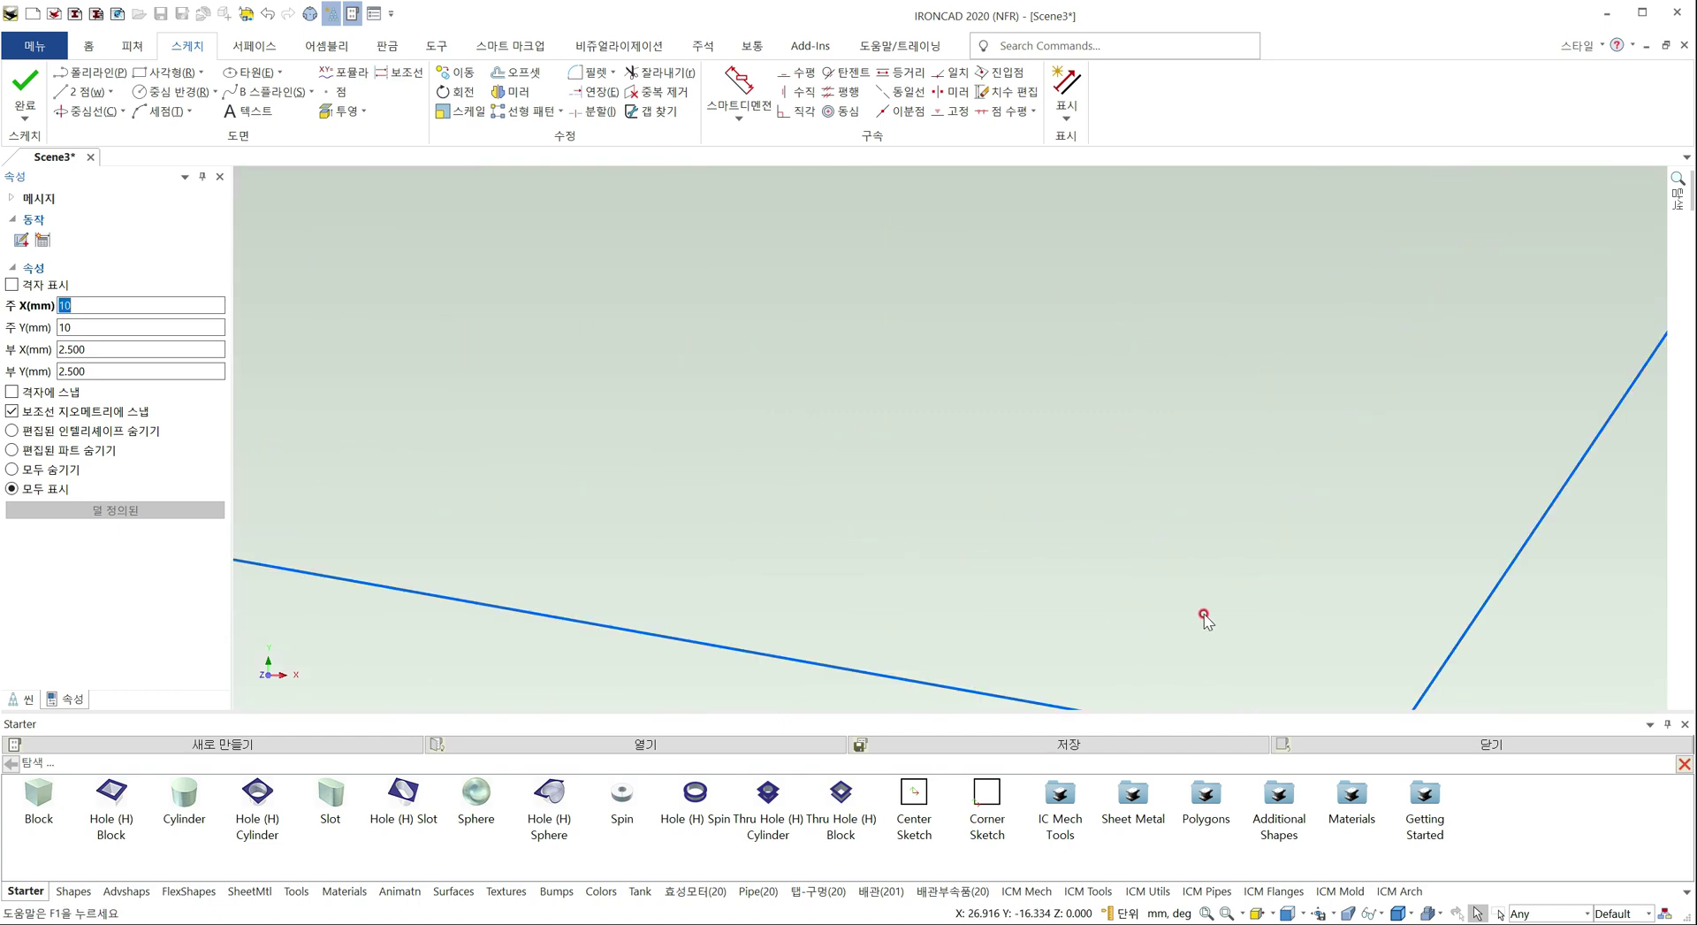
{"action": "middle_click_drag", "start_coordinate": [1204, 617], "coordinate": [661, 265]}
{"action": "left_click_drag", "start_coordinate": [801, 421], "coordinate": [846, 417]}
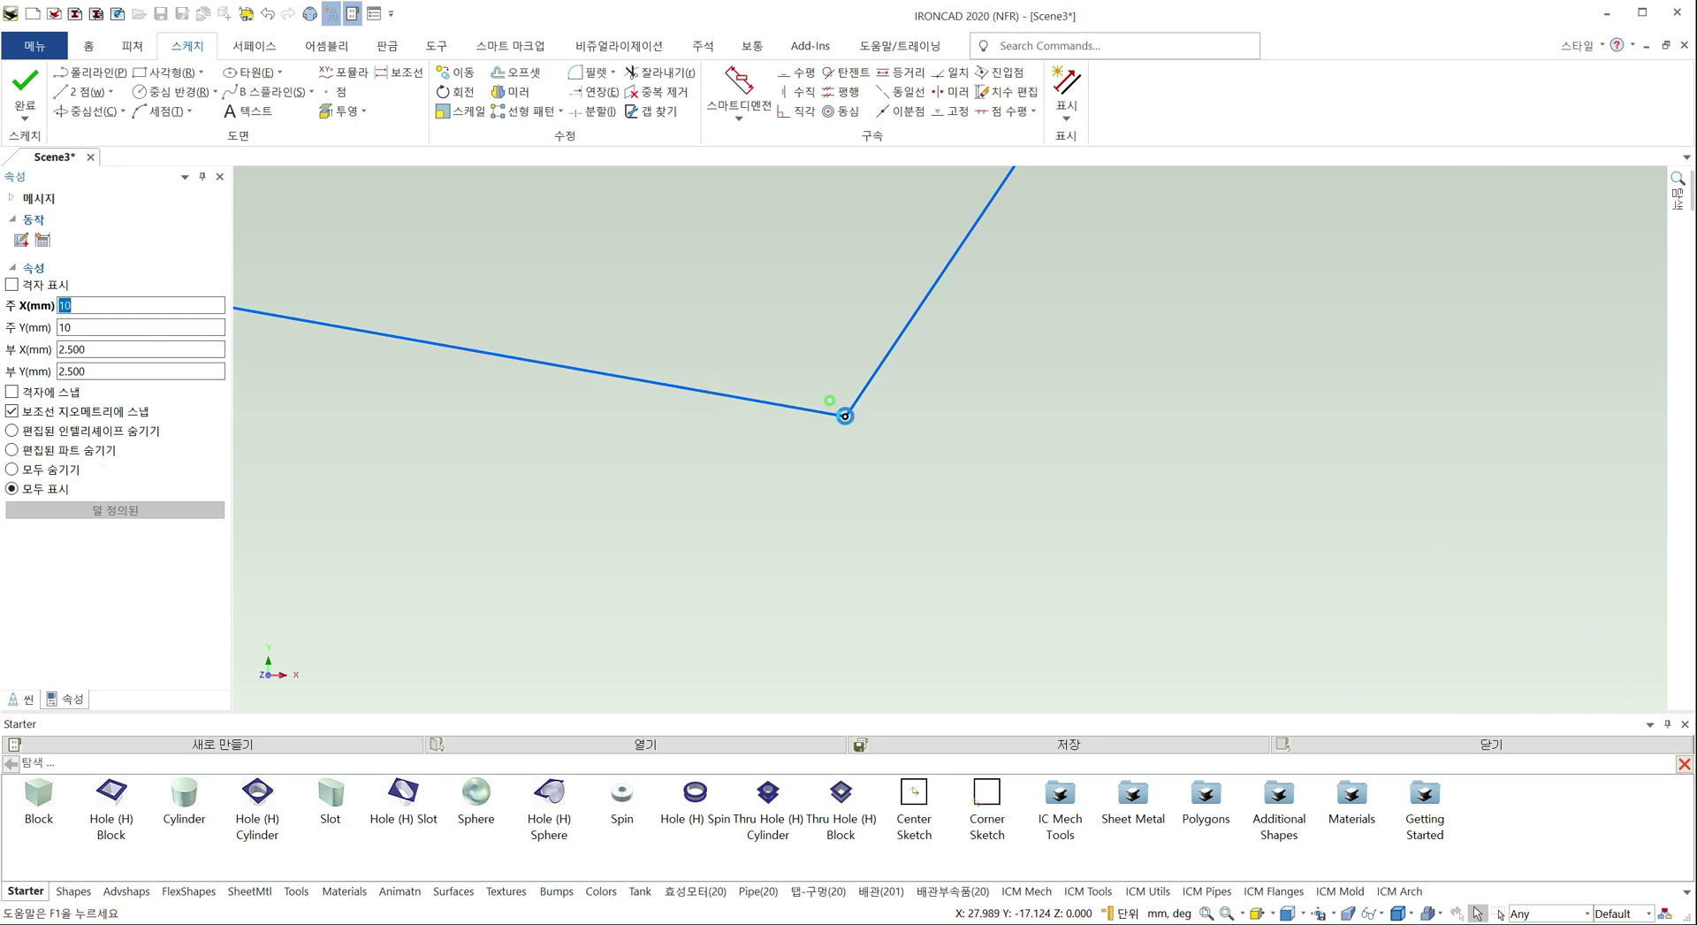
Disconnect the lines at the lower-right corner and reposition the steep line's end point, leaving a tiny gap to the bottom line
{"action": "right_click", "coordinate": [847, 418]}
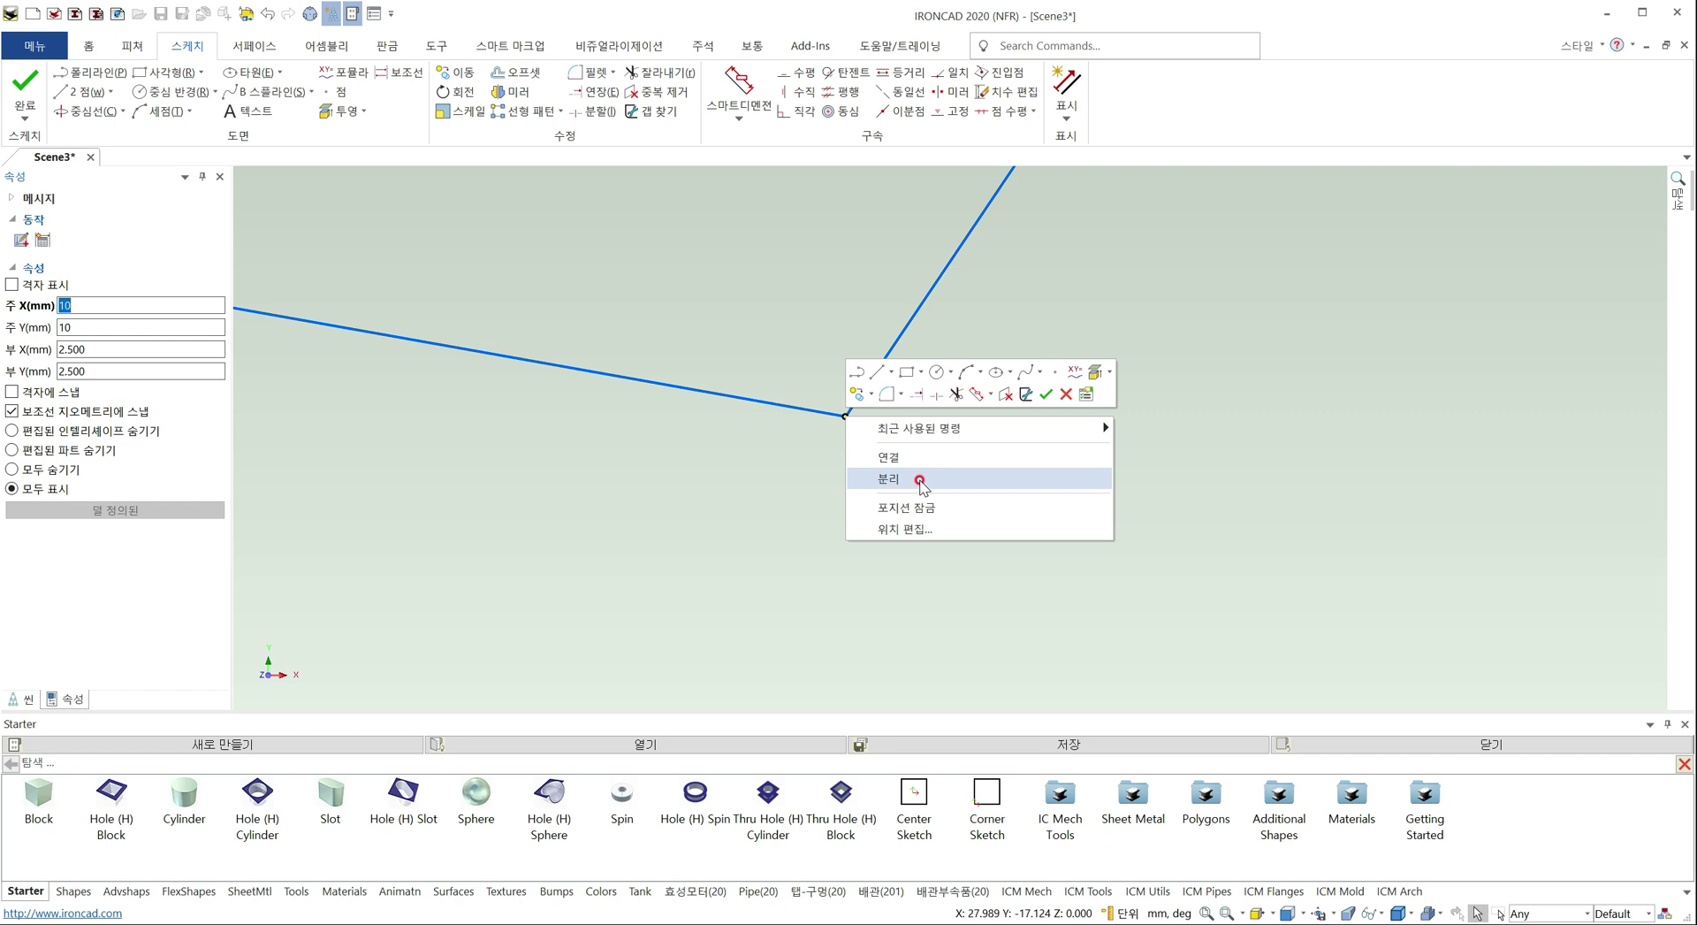
{"action": "left_click", "coordinate": [920, 481]}
{"action": "left_click_drag", "start_coordinate": [846, 416], "coordinate": [845, 428]}
{"action": "scroll", "coordinate": [845, 428], "scroll_direction": "up", "scroll_amount": 5}
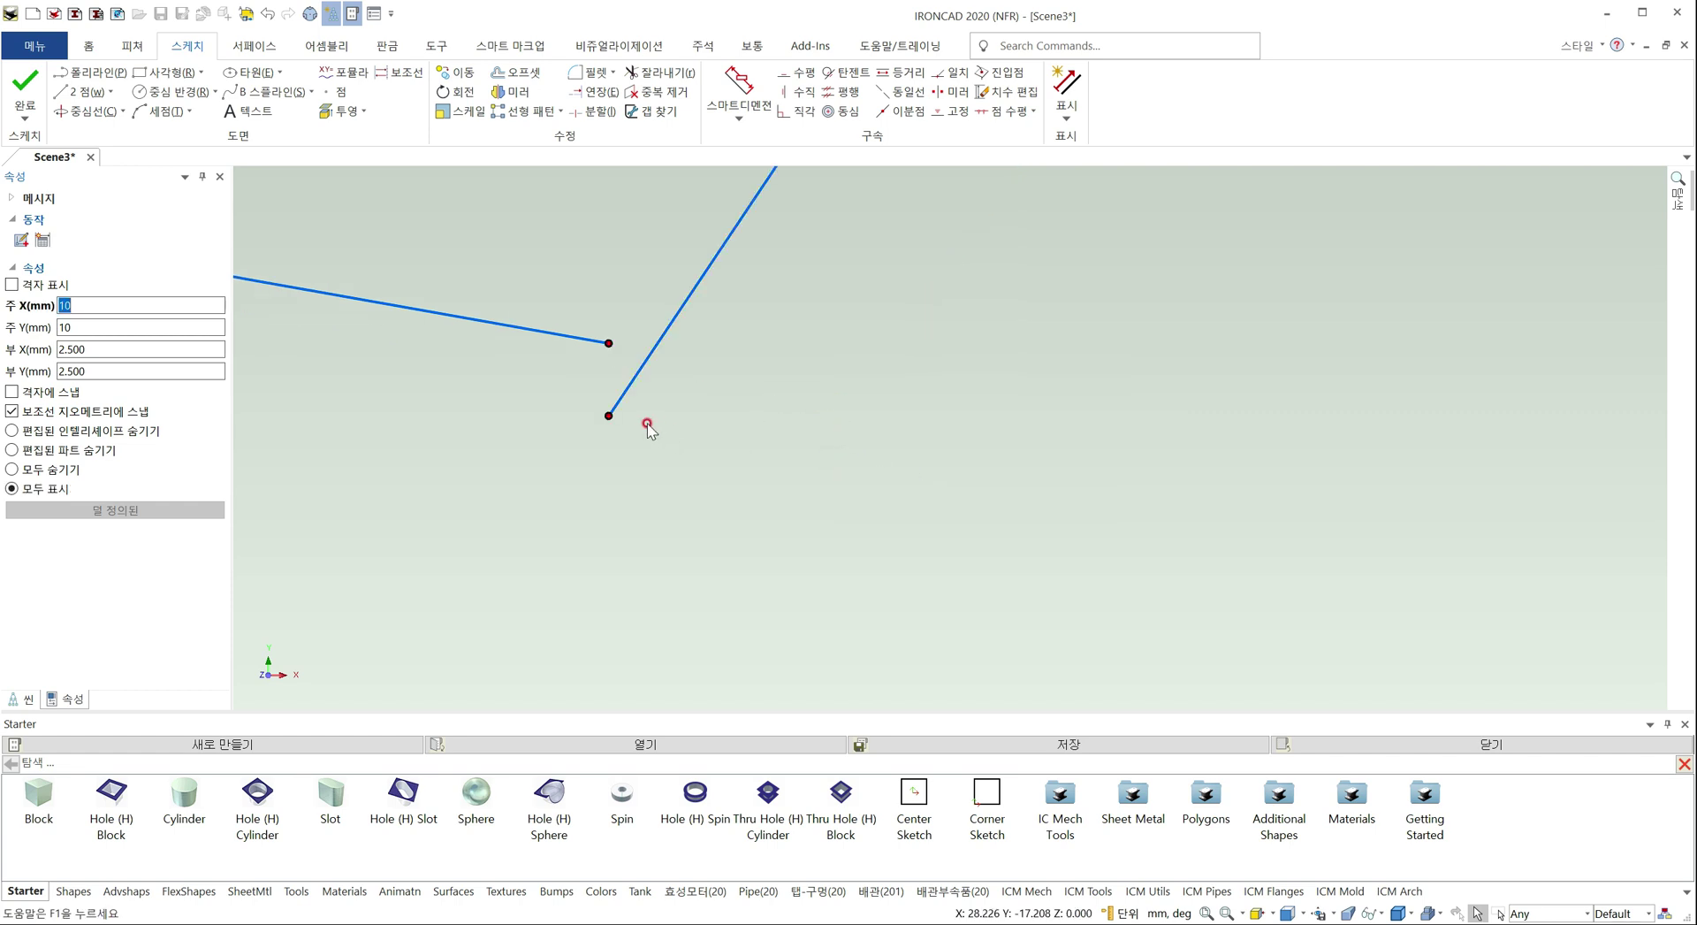
{"action": "left_click_drag", "start_coordinate": [607, 417], "coordinate": [610, 332]}
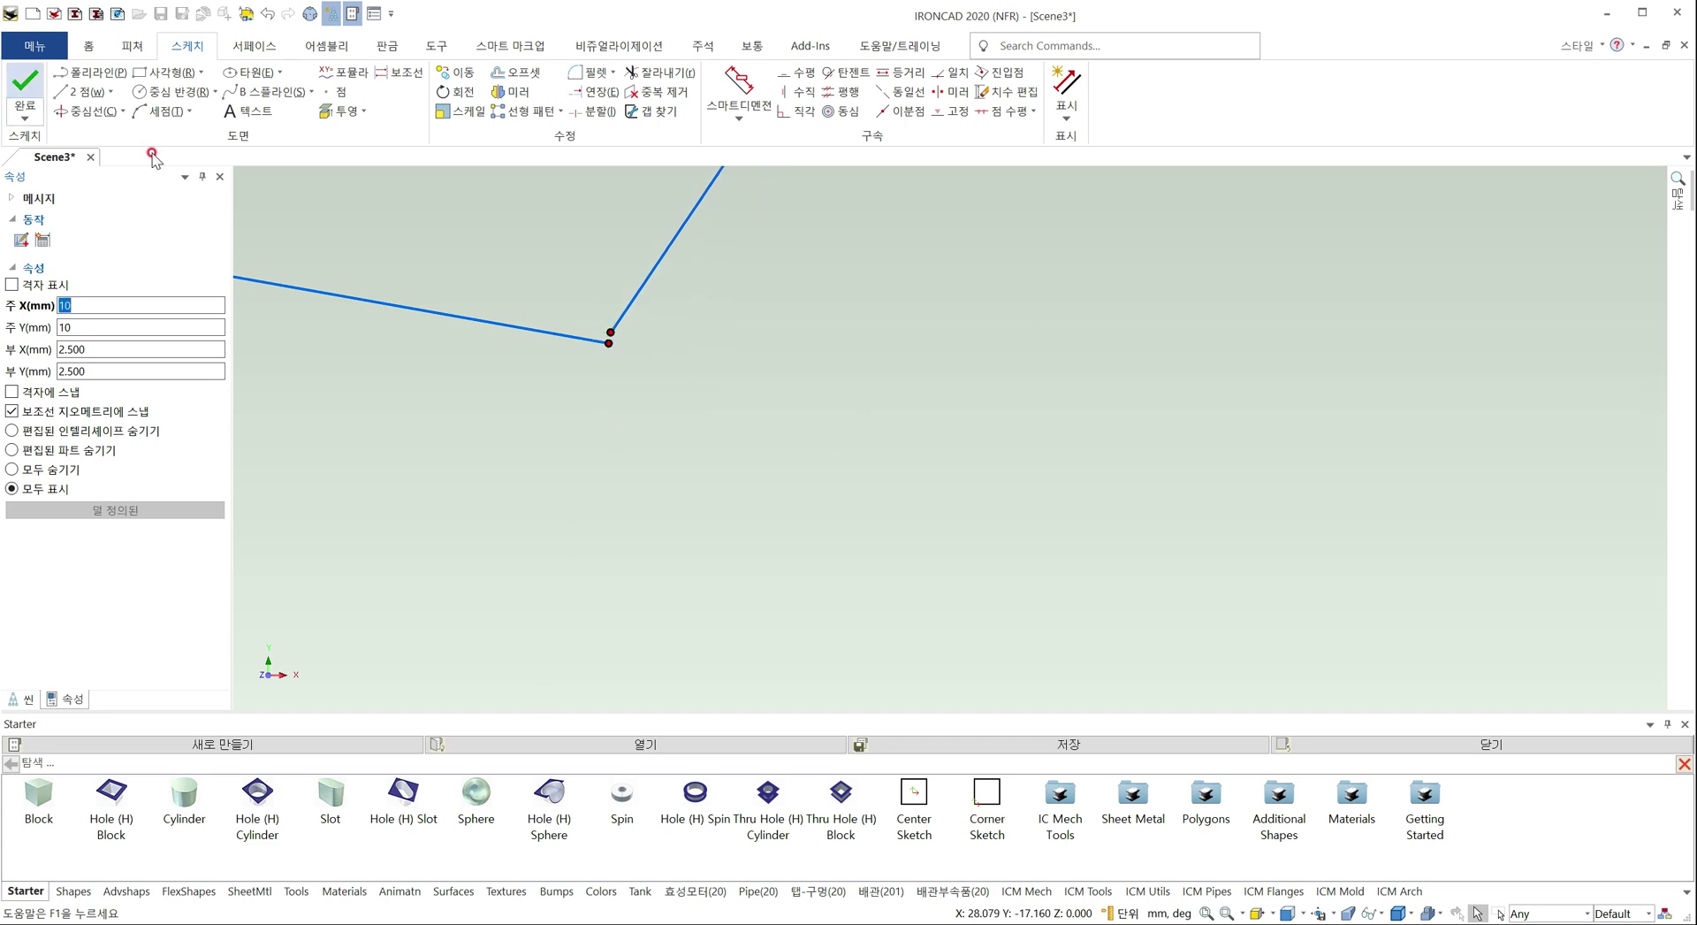
Search the sketch for gaps with the gap tolerance set to 1 mm
{"action": "scroll", "coordinate": [659, 443], "scroll_direction": "down", "scroll_amount": 6}
{"action": "scroll", "coordinate": [674, 443], "scroll_direction": "down", "scroll_amount": 5}
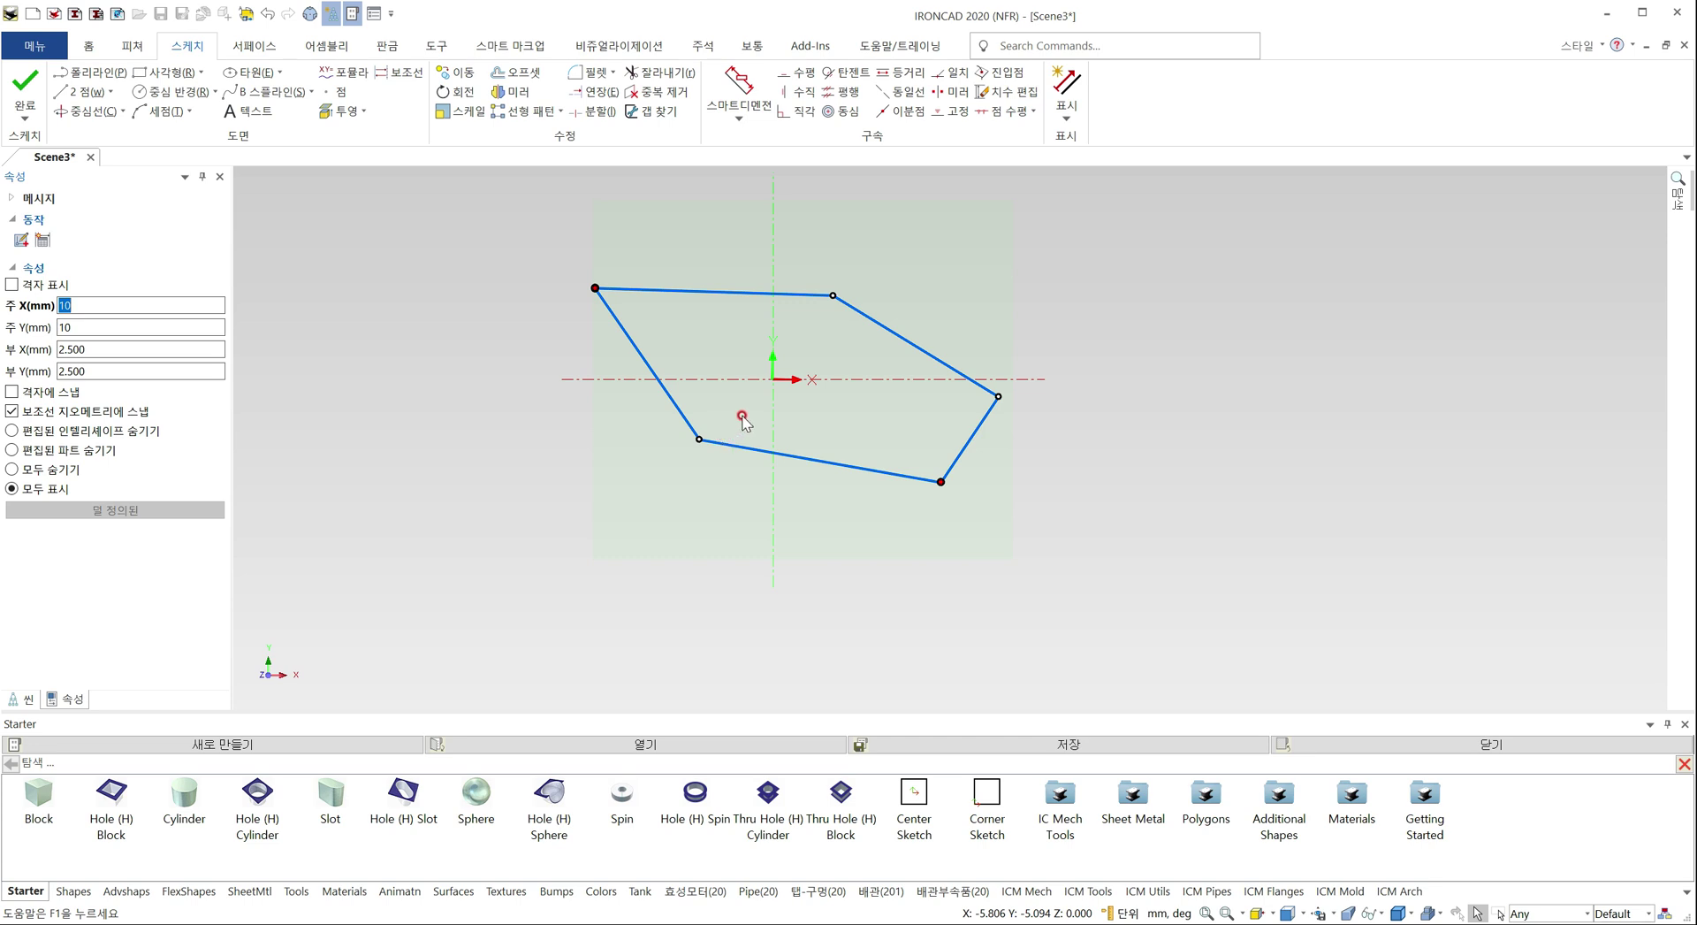
{"action": "scroll", "coordinate": [793, 405], "scroll_direction": "up", "scroll_amount": 1}
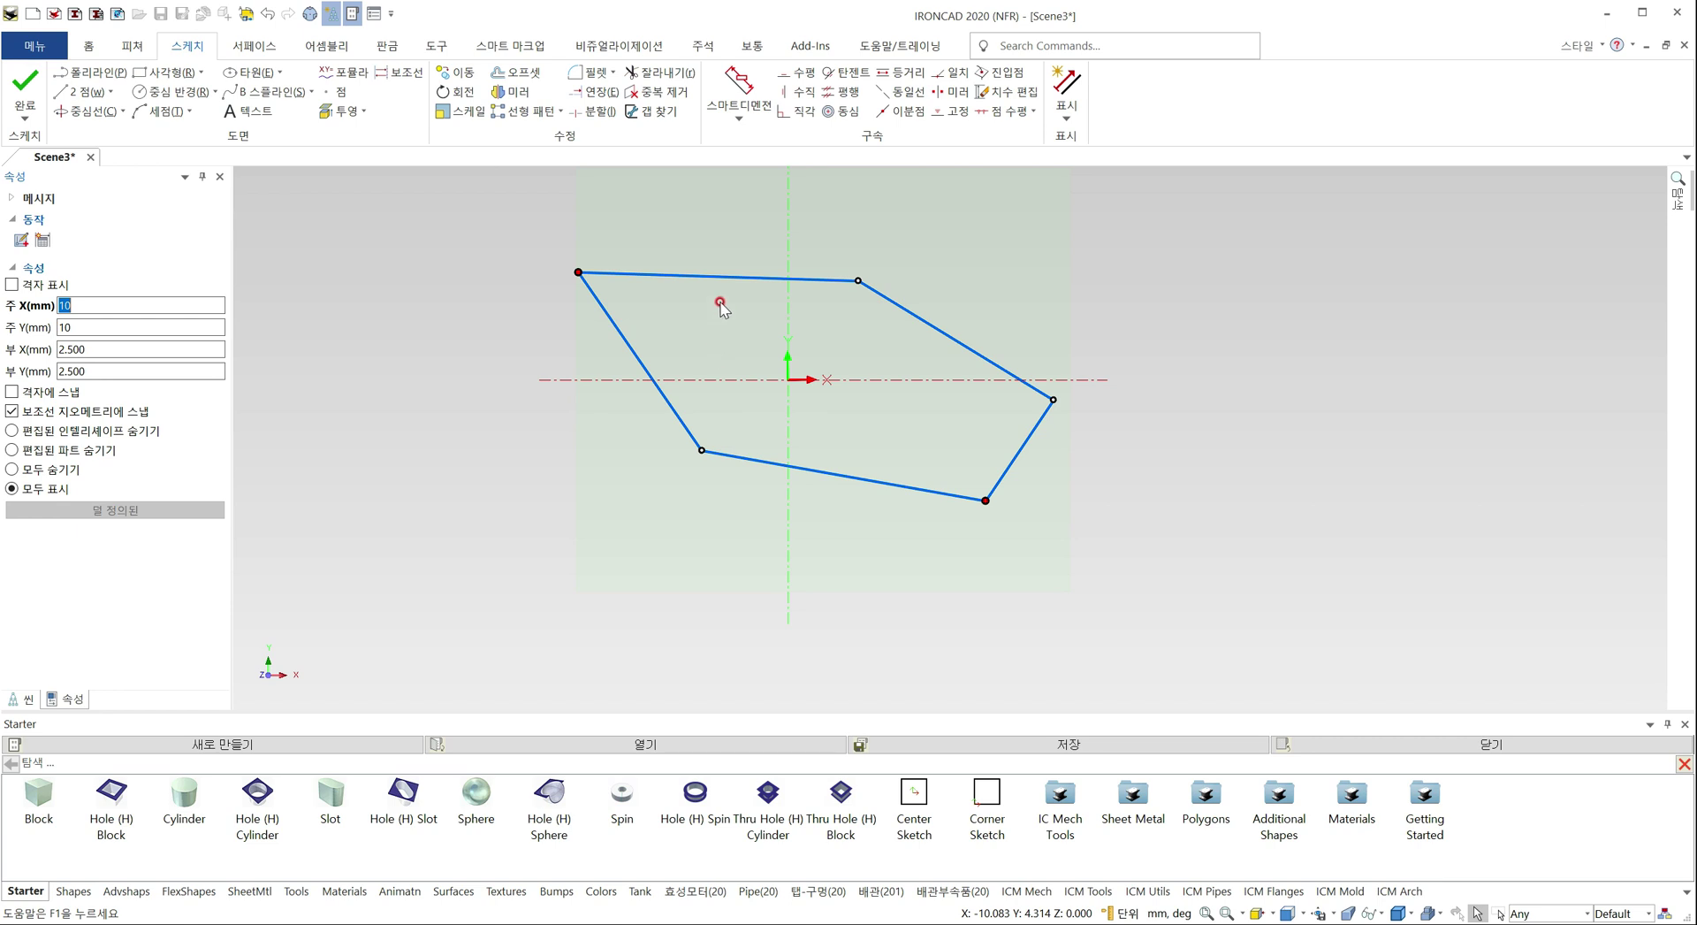
{"action": "left_click", "coordinate": [661, 124]}
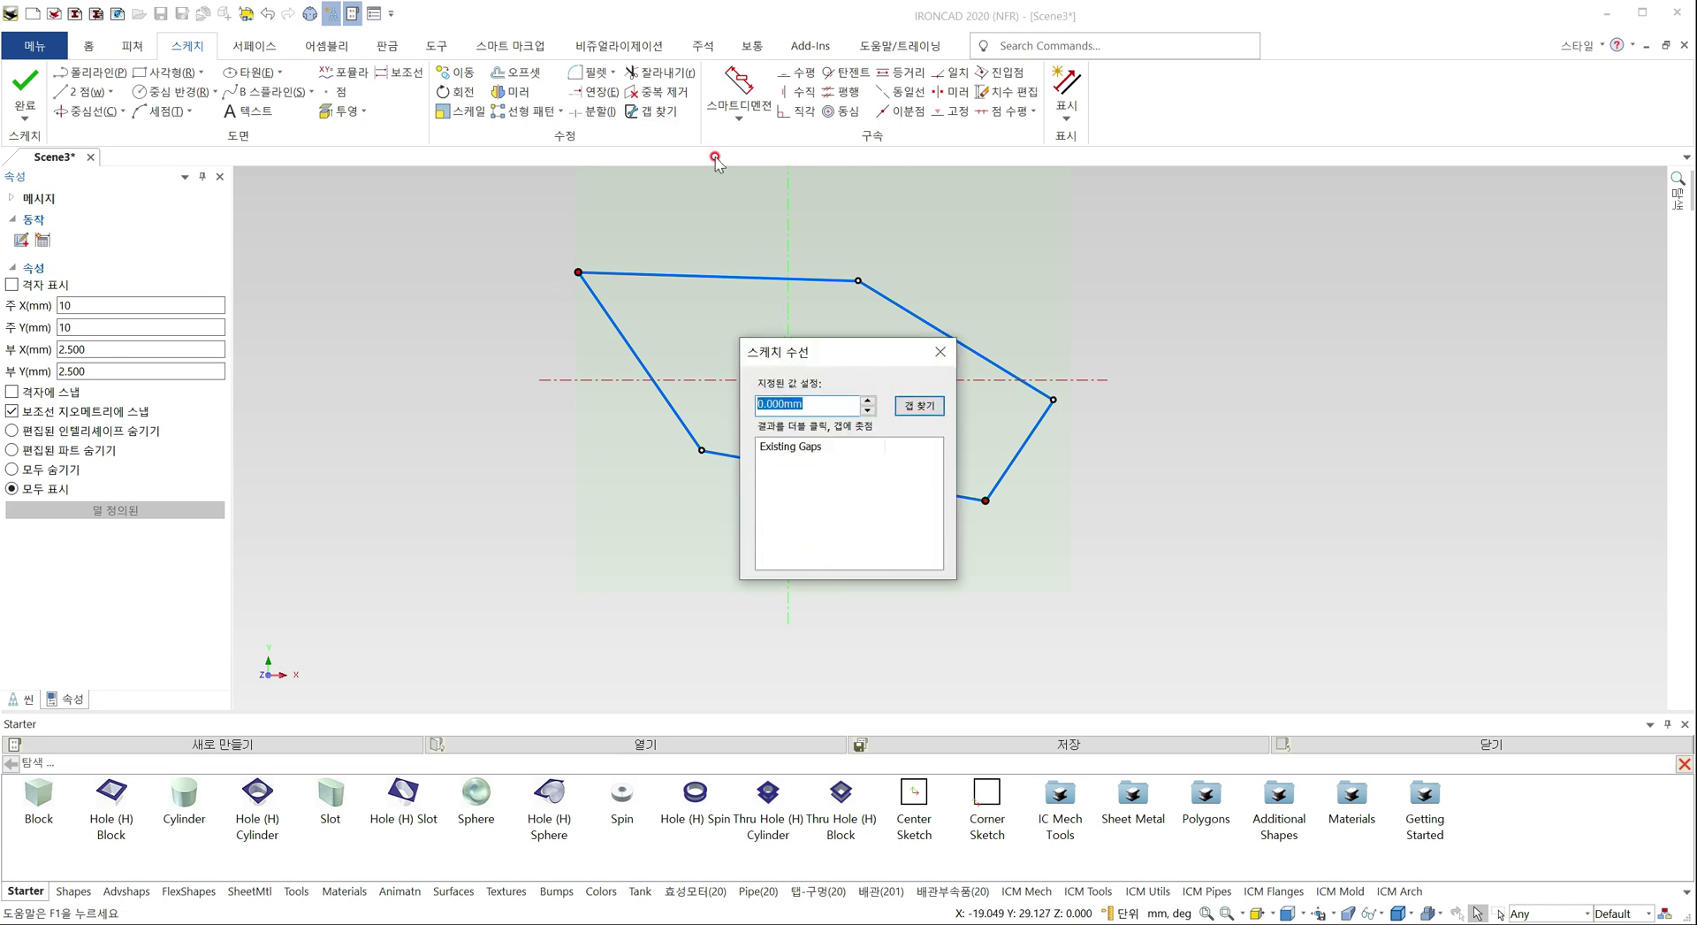
{"action": "left_click", "coordinate": [943, 355]}
{"action": "right_click", "coordinate": [511, 339]}
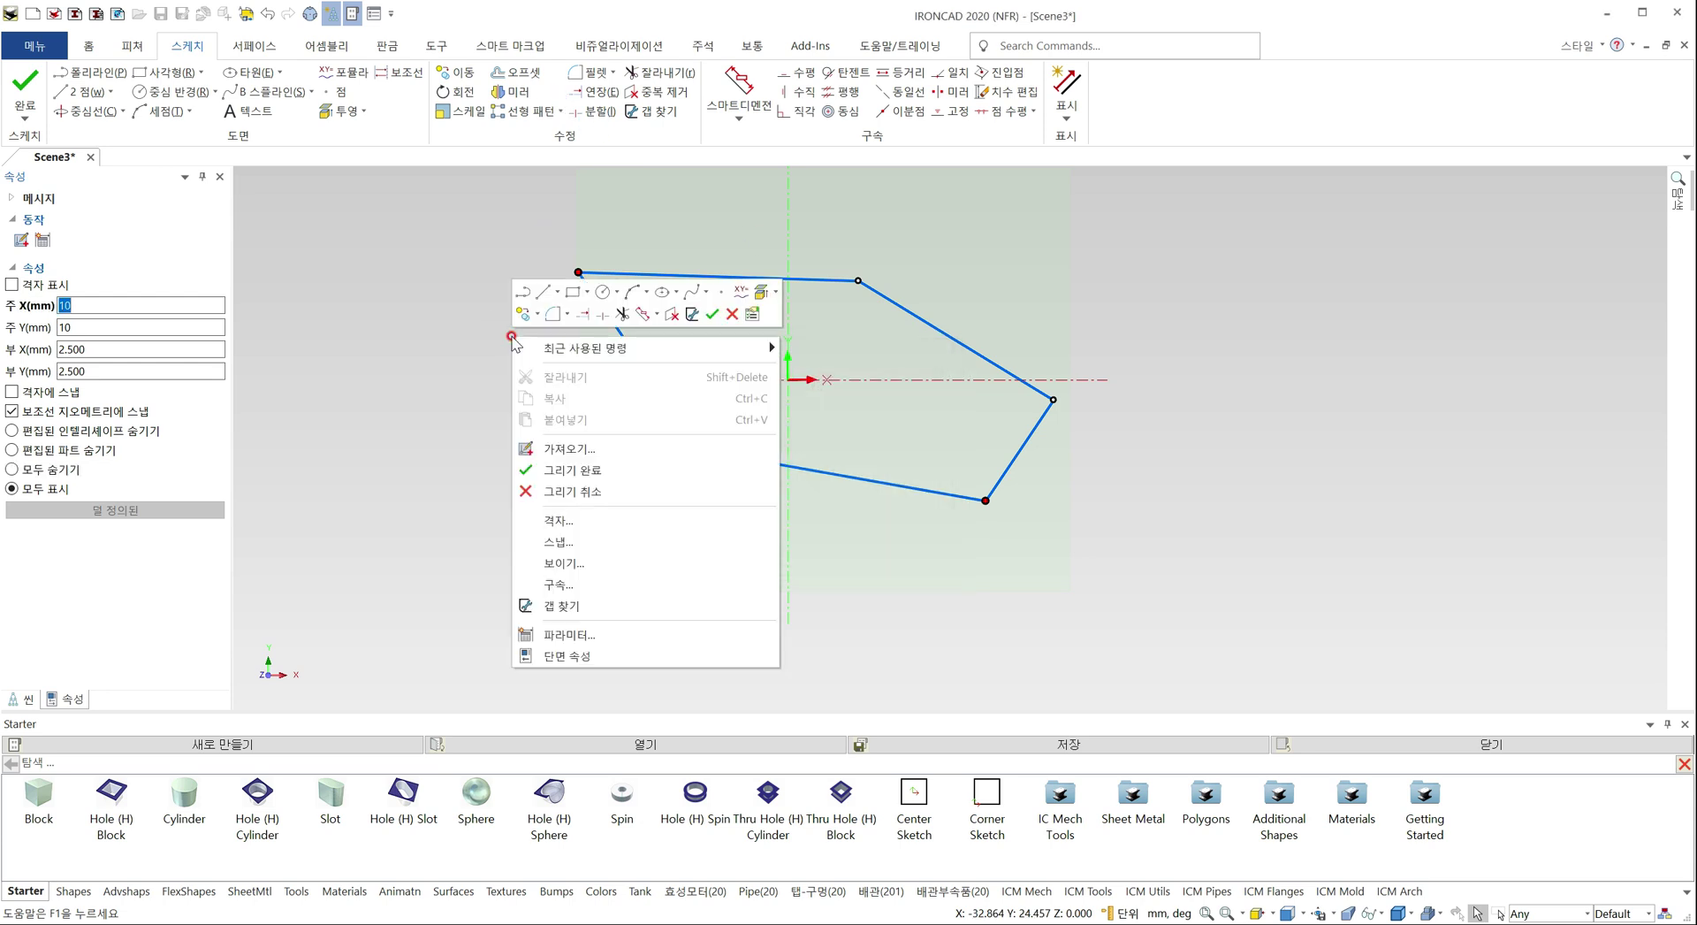
{"action": "left_click", "coordinate": [616, 605]}
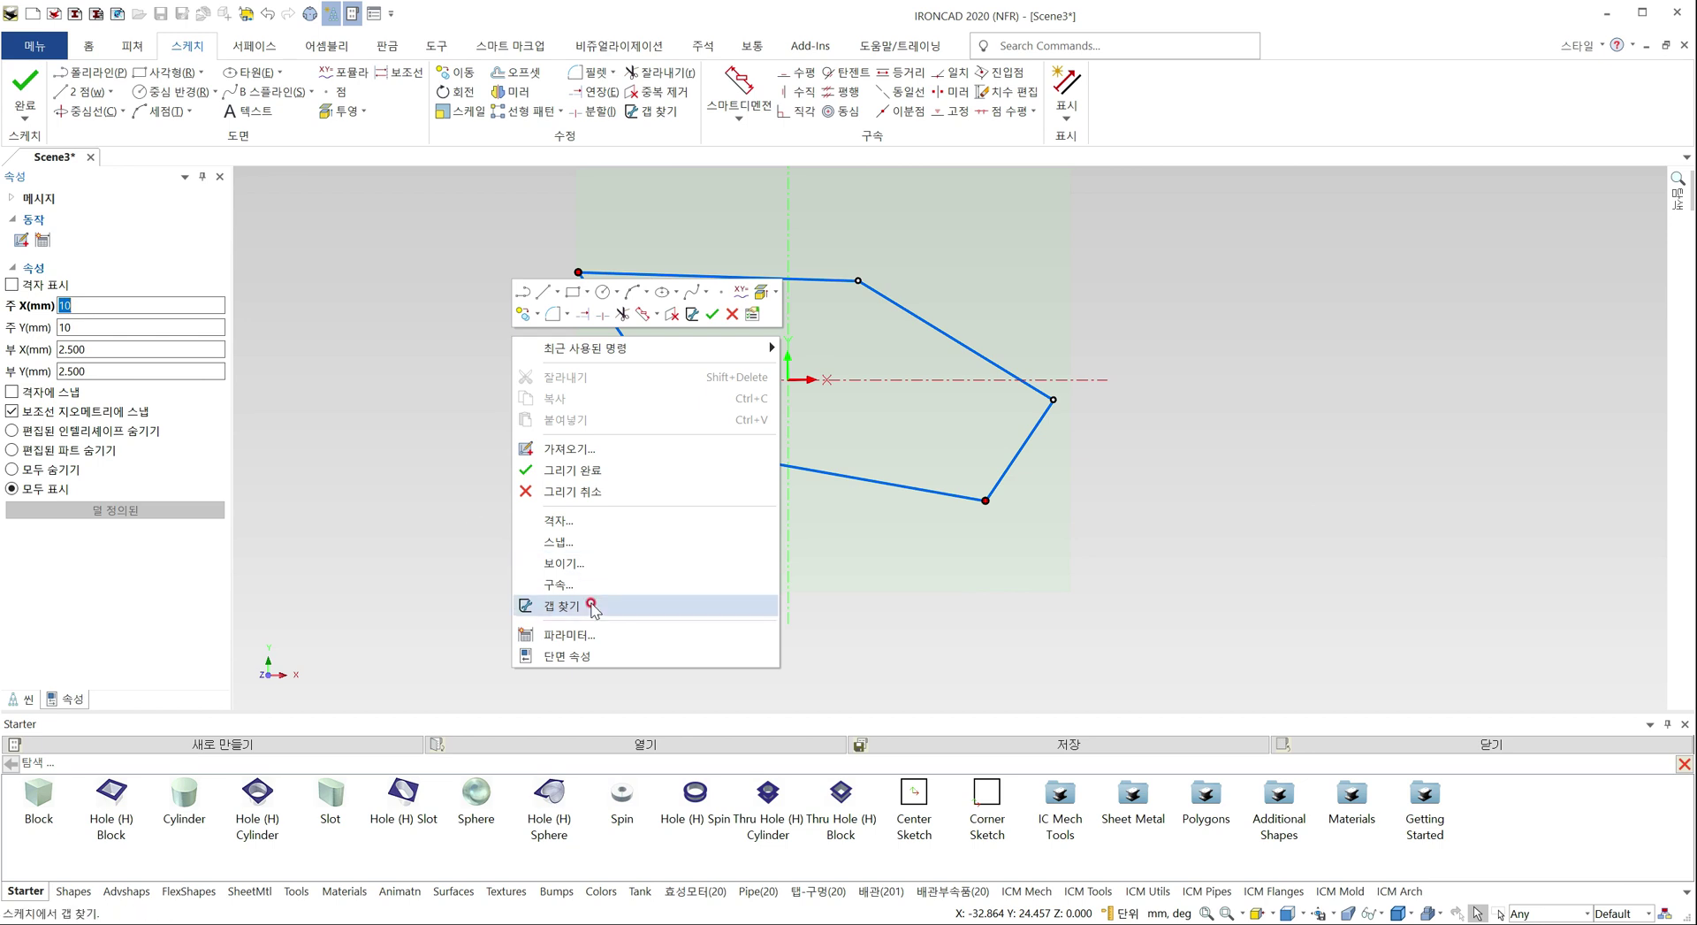
{"action": "left_click", "coordinate": [610, 605]}
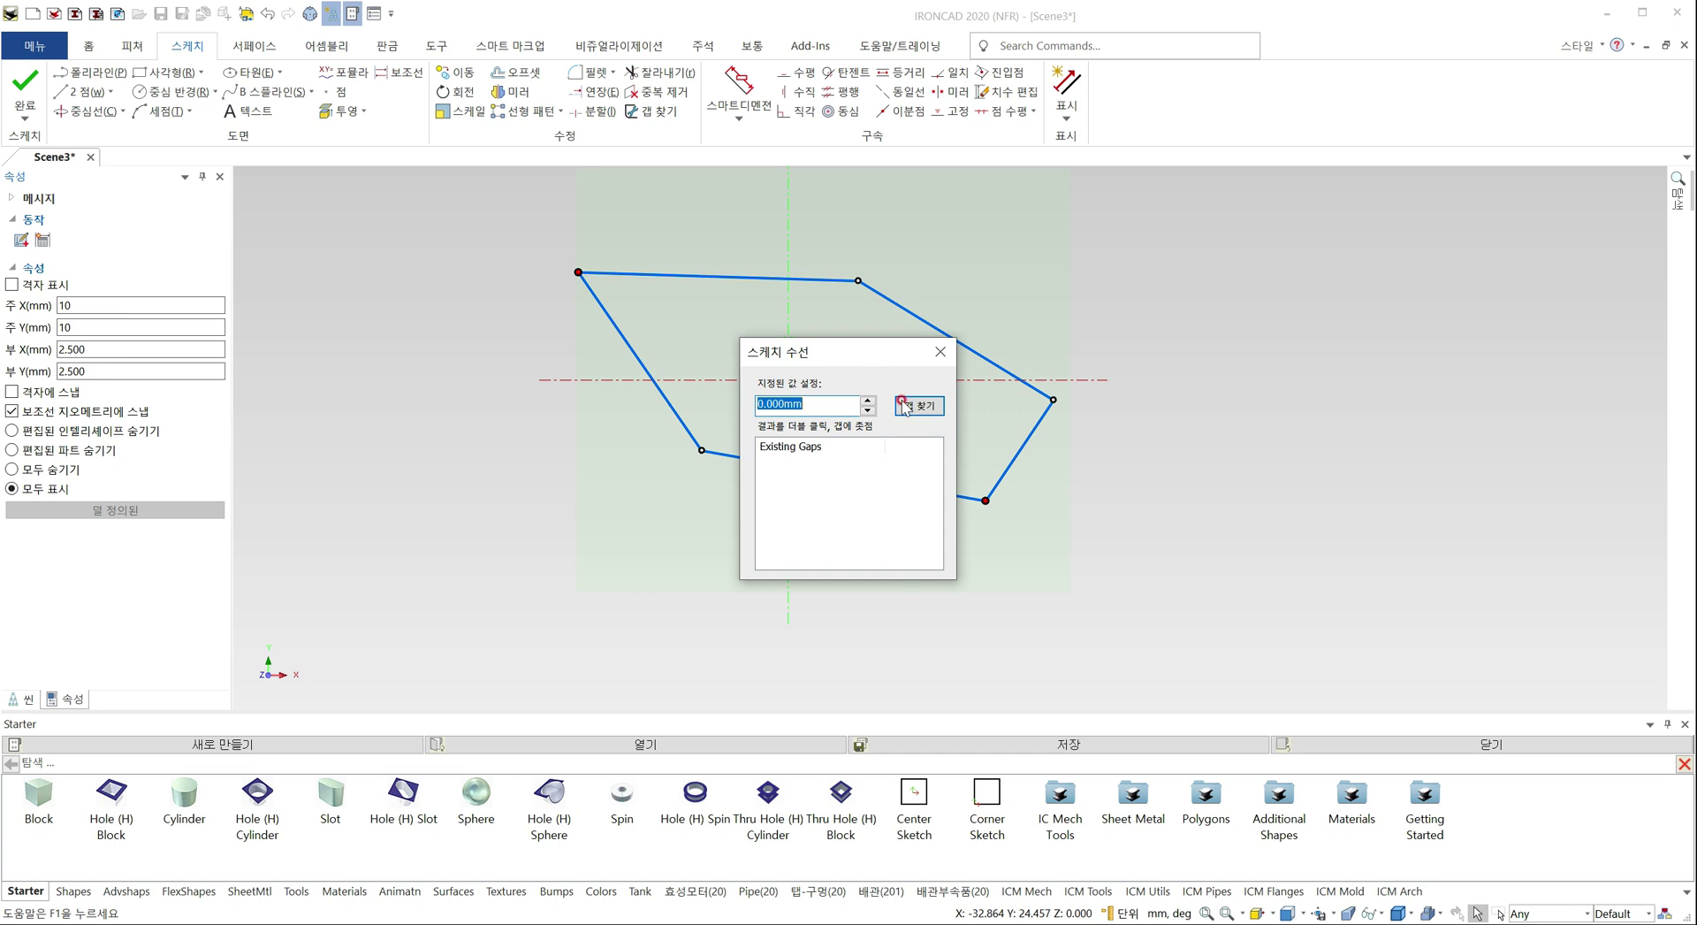
{"action": "left_click", "coordinate": [822, 352]}
{"action": "left_click_drag", "start_coordinate": [822, 352], "coordinate": [385, 272]}
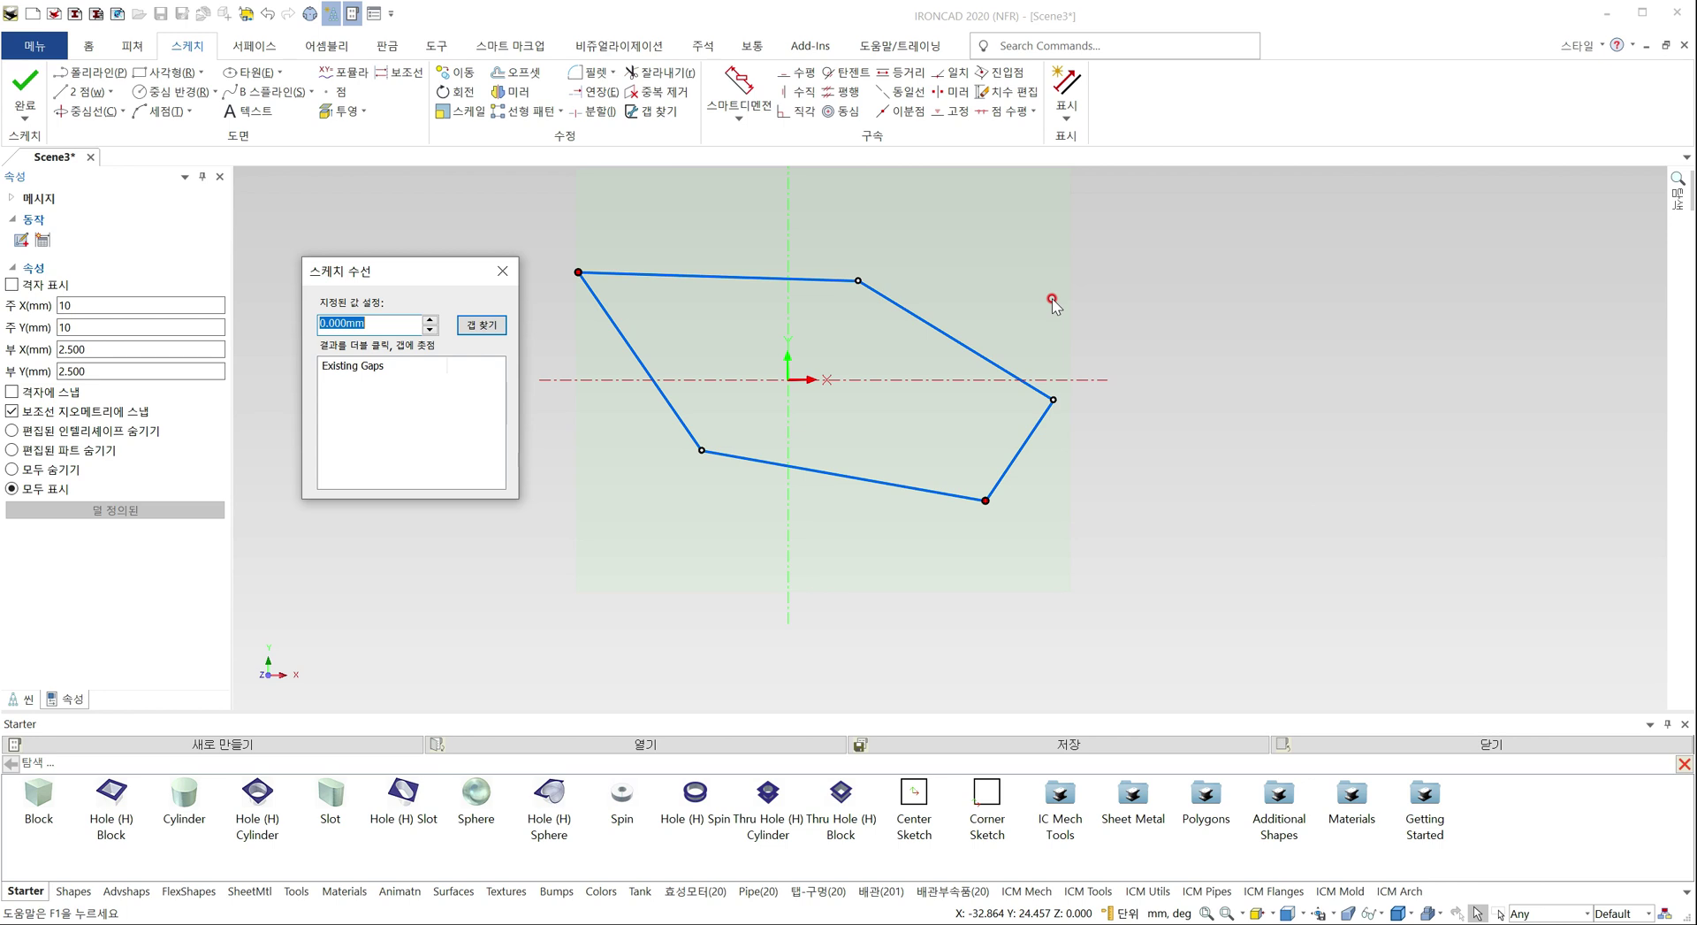
{"action": "type", "text": "1"}
{"action": "left_click", "coordinate": [485, 327]}
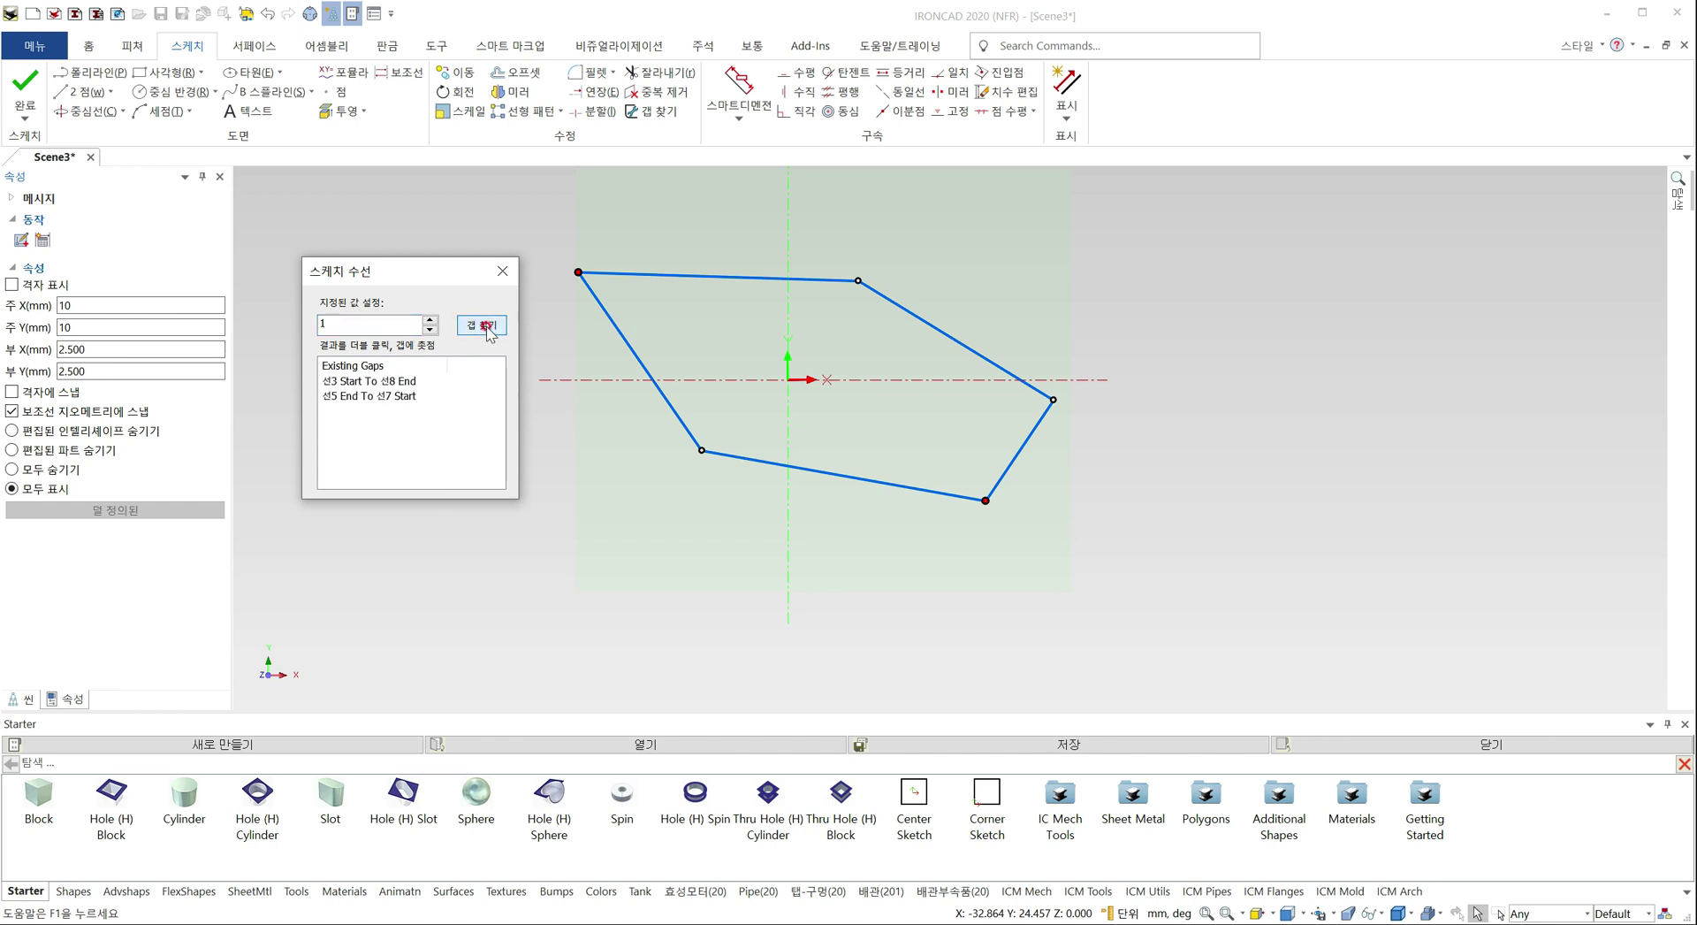
Highlight the two listed gaps in turn, zoom to each of them, and close the gap search
{"action": "left_click", "coordinate": [313, 367]}
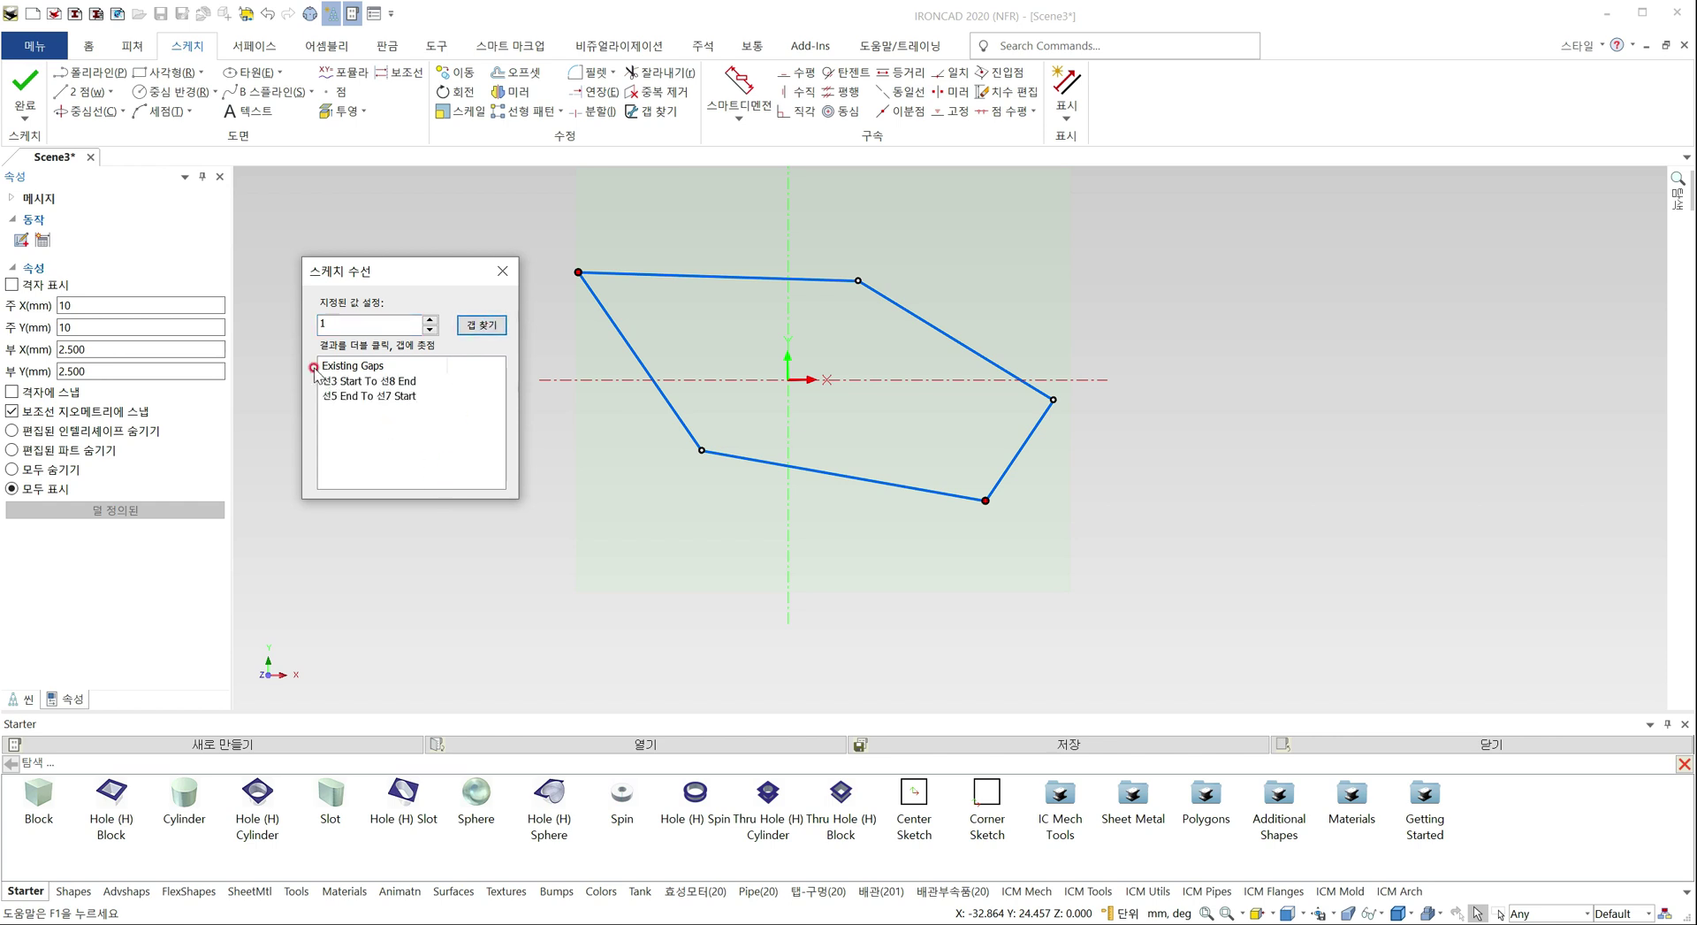
{"action": "left_click", "coordinate": [400, 381]}
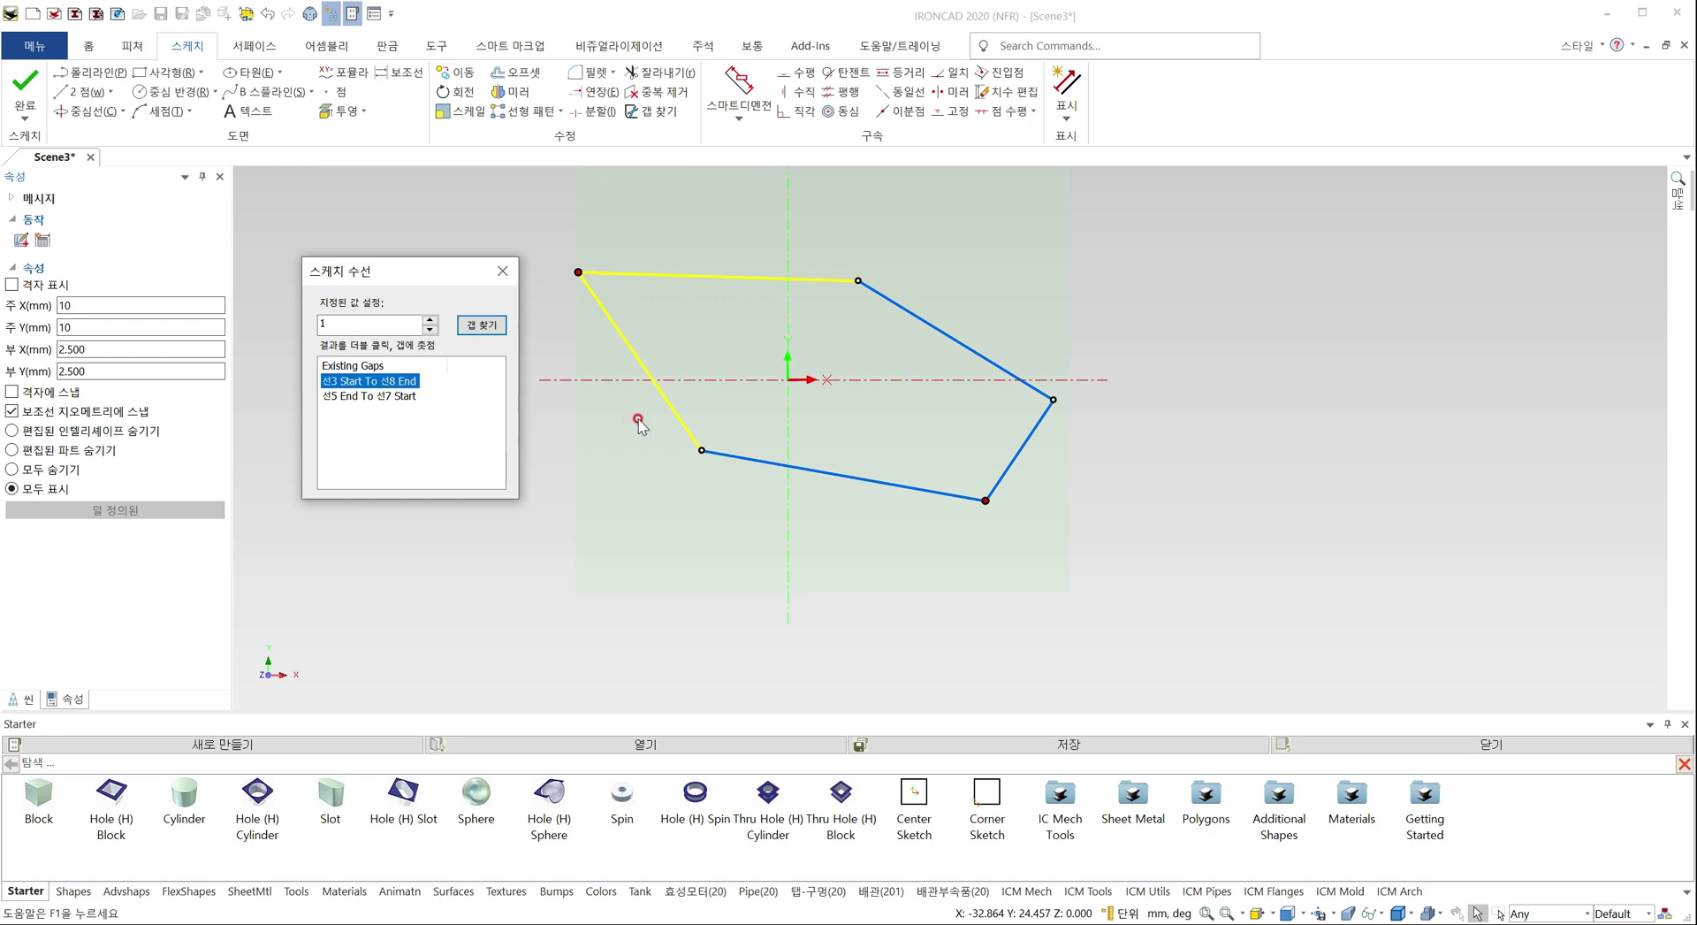
{"action": "left_click", "coordinate": [402, 396]}
{"action": "left_click", "coordinate": [401, 381]}
{"action": "double_click", "coordinate": [401, 381]}
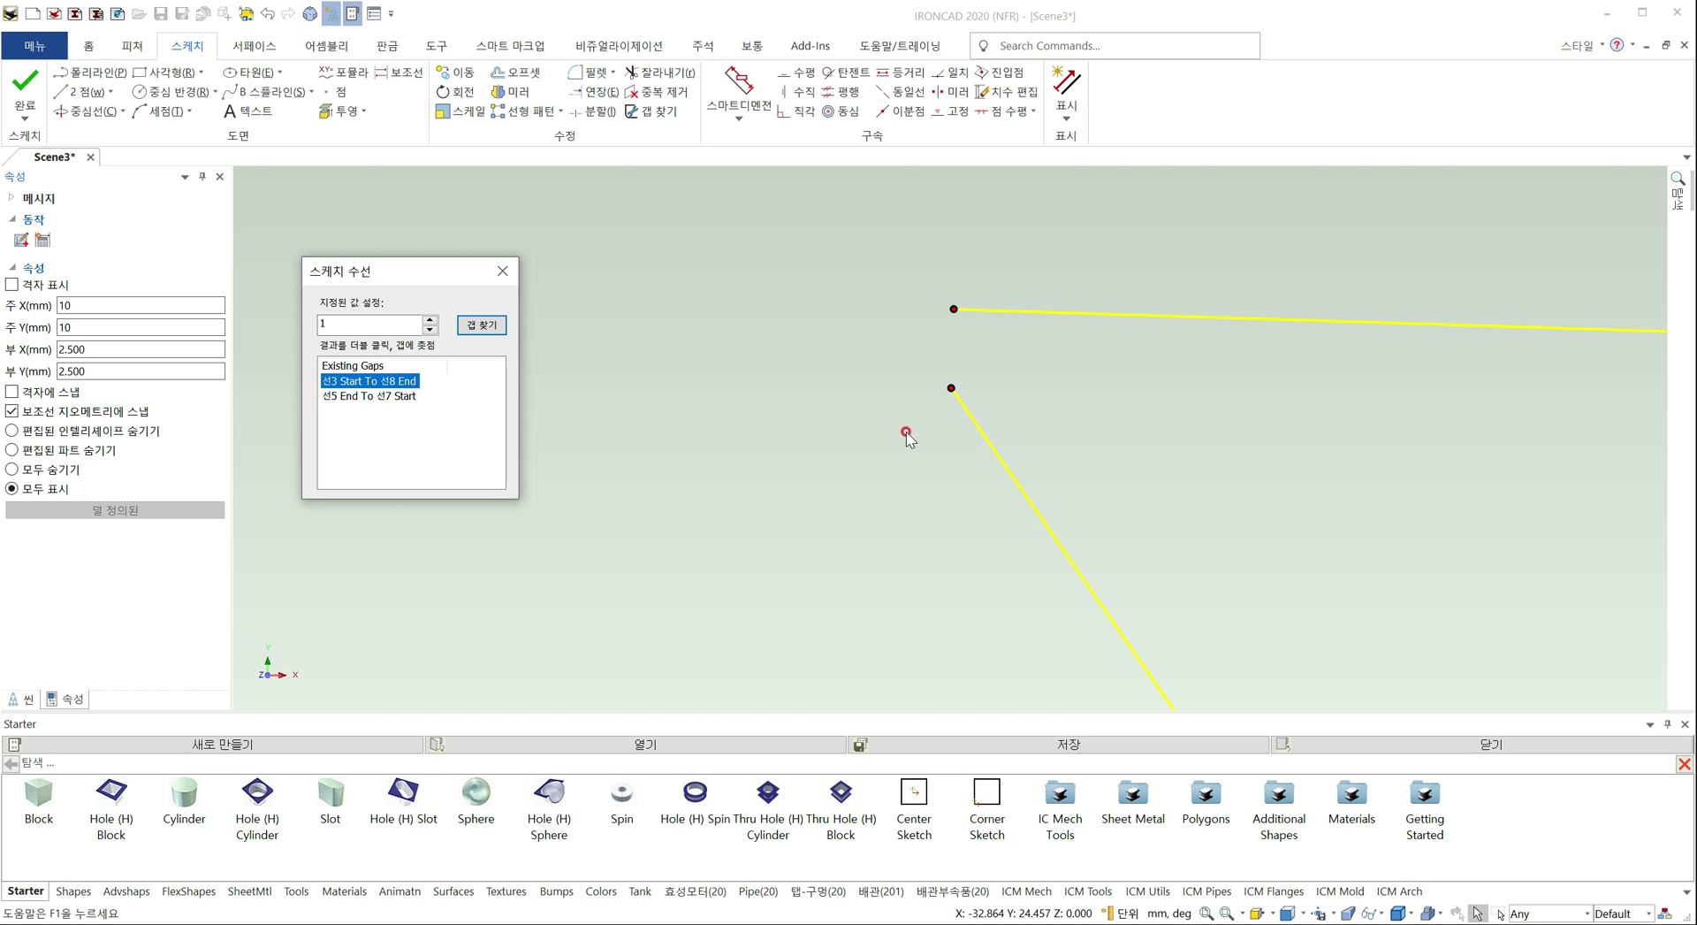
{"action": "double_click", "coordinate": [405, 395]}
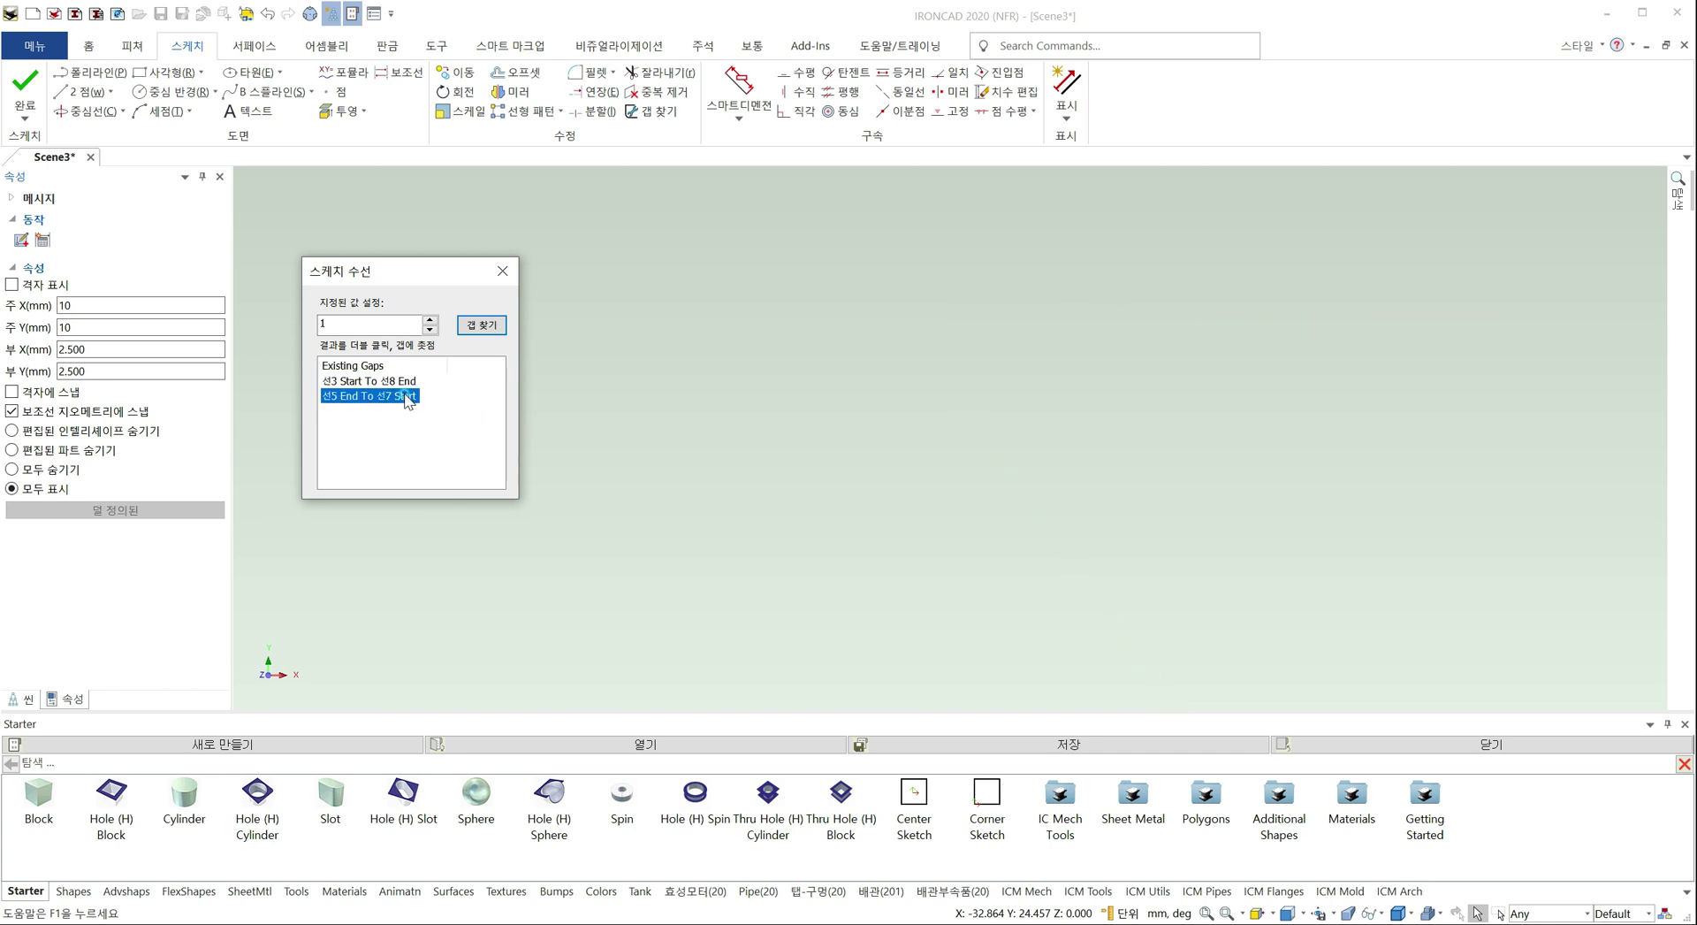
{"action": "double_click", "coordinate": [400, 385]}
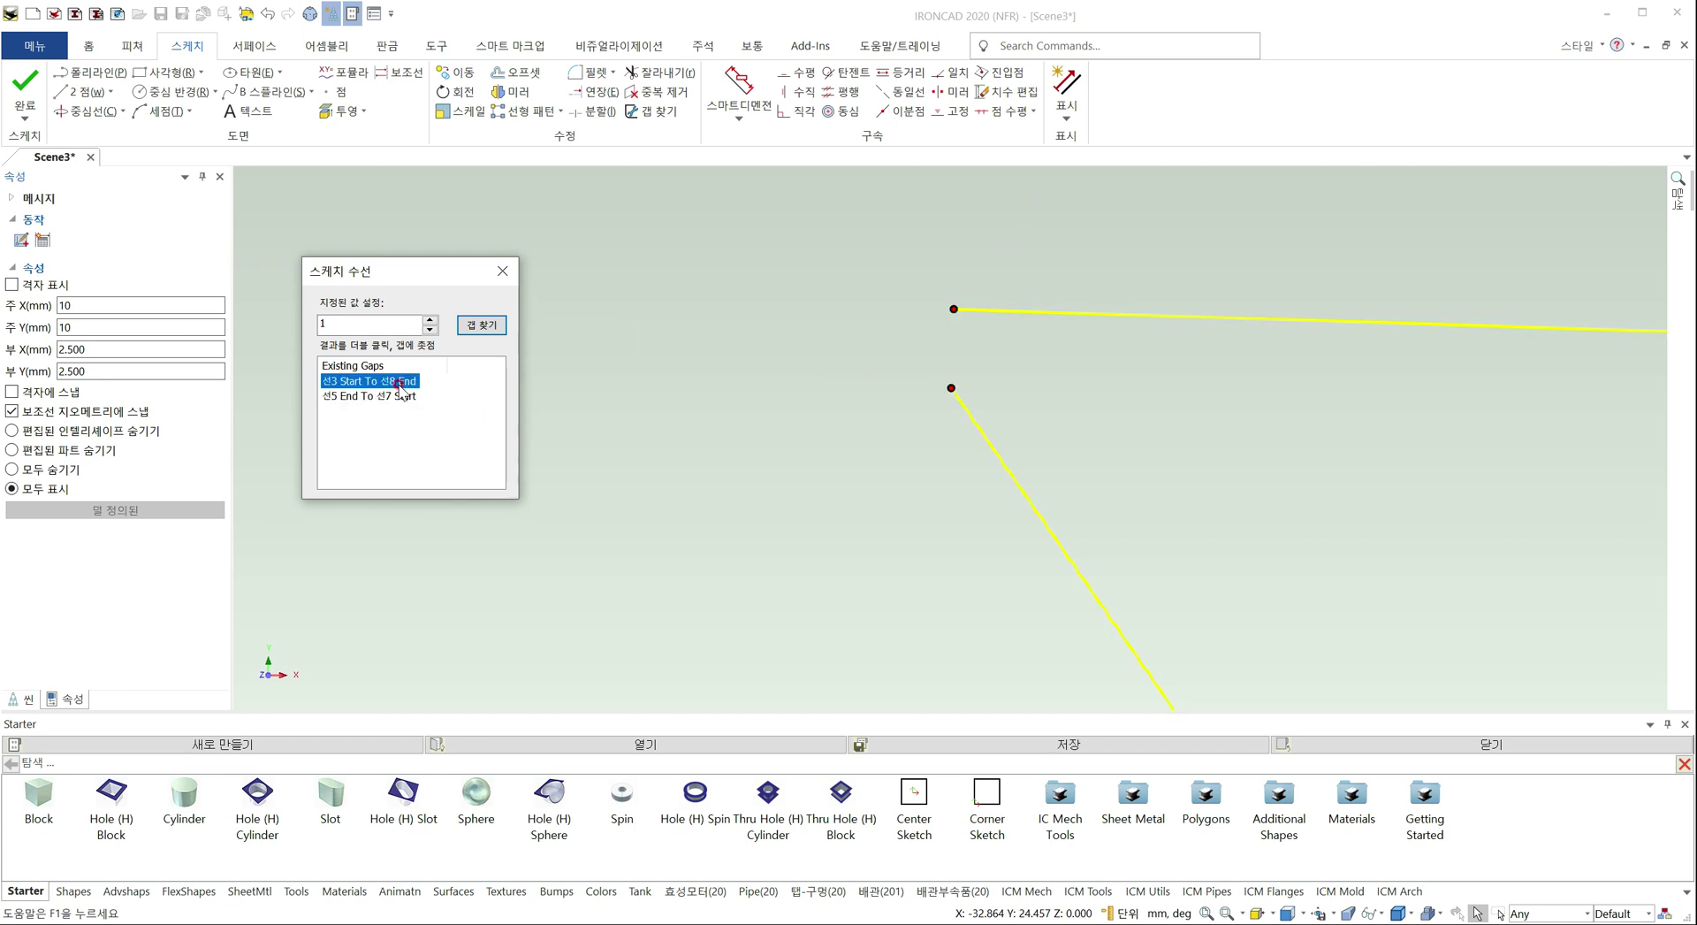
{"action": "left_click", "coordinate": [502, 271]}
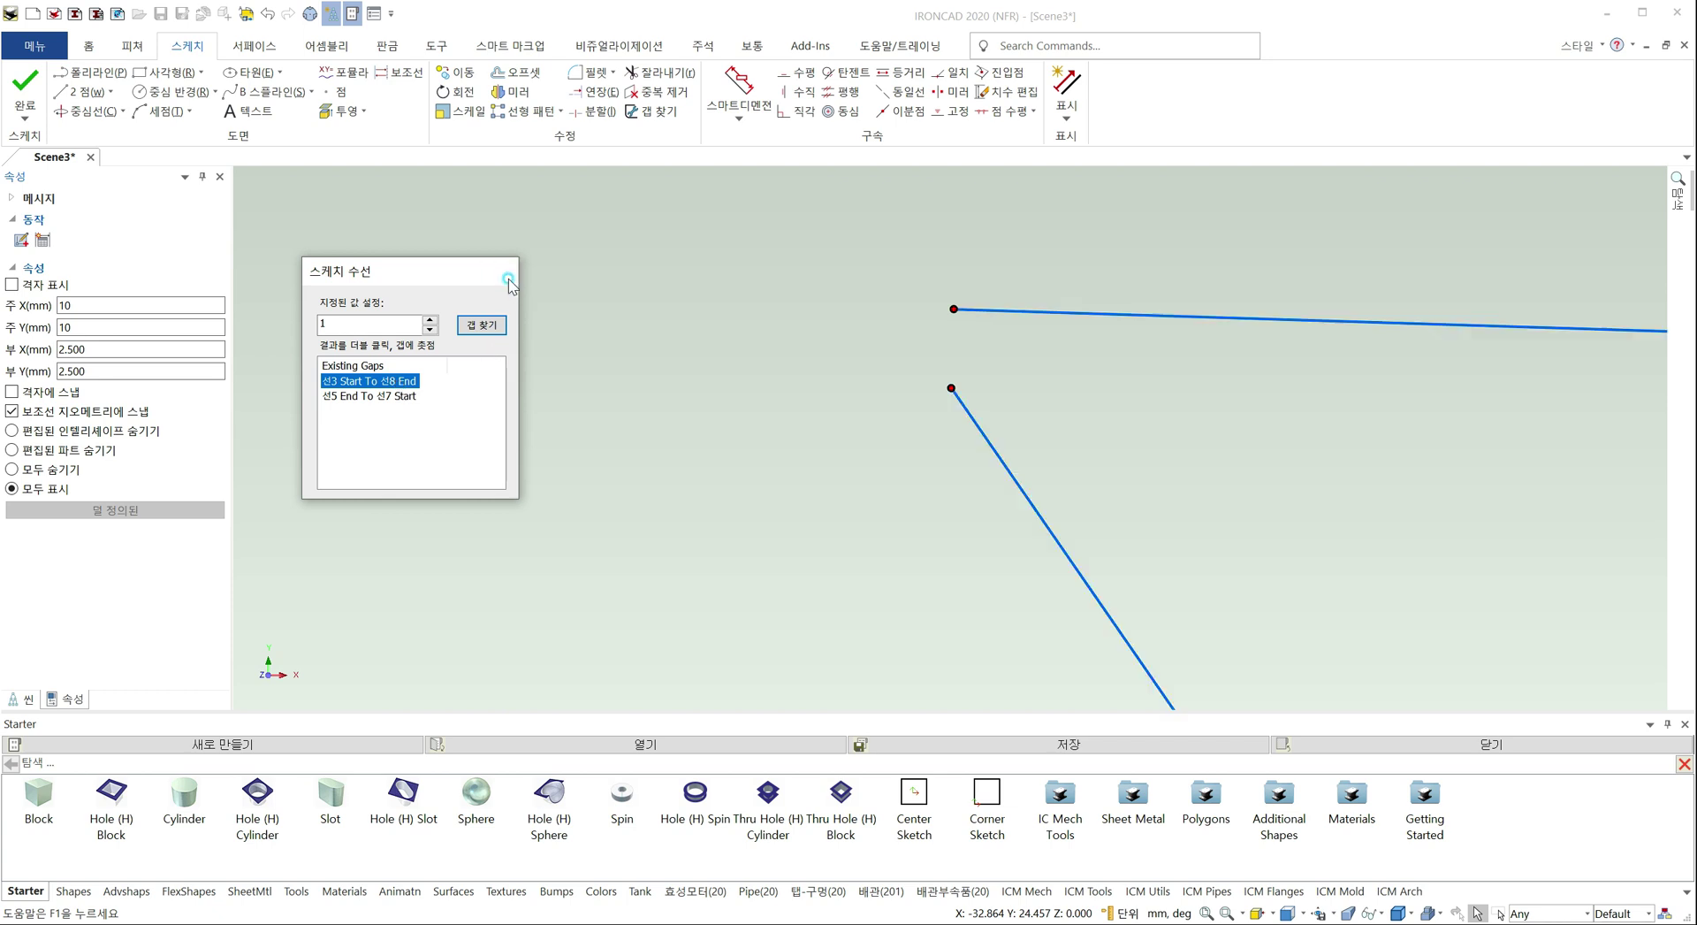
Draw a two-point line about 30 mm long over the left sloping edge, from near the upper-left corner to its lower end
{"action": "scroll", "coordinate": [703, 437], "scroll_direction": "down", "scroll_amount": 4}
{"action": "middle_click_drag", "start_coordinate": [1208, 538], "coordinate": [374, 276], "text": "shift"}
{"action": "scroll", "coordinate": [577, 350], "scroll_direction": "down", "scroll_amount": 3}
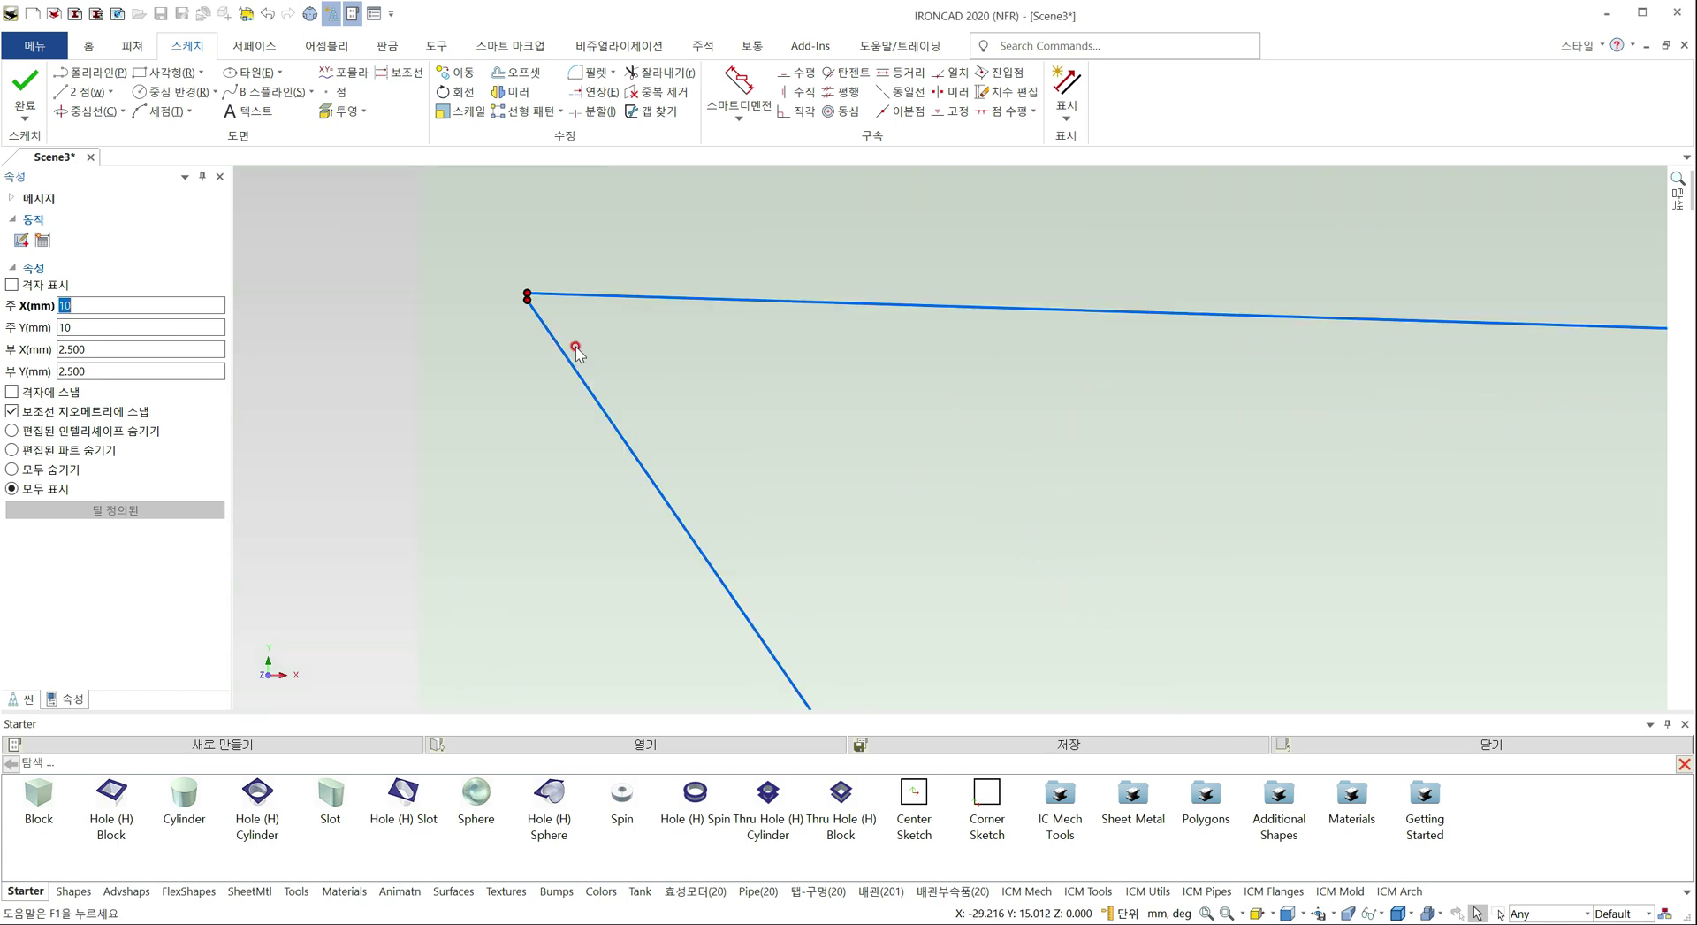
{"action": "scroll", "coordinate": [596, 350], "scroll_direction": "down", "scroll_amount": 3}
{"action": "middle_click_drag", "start_coordinate": [1085, 512], "coordinate": [513, 277], "text": "shift"}
{"action": "scroll", "coordinate": [452, 273], "scroll_direction": "down", "scroll_amount": 5}
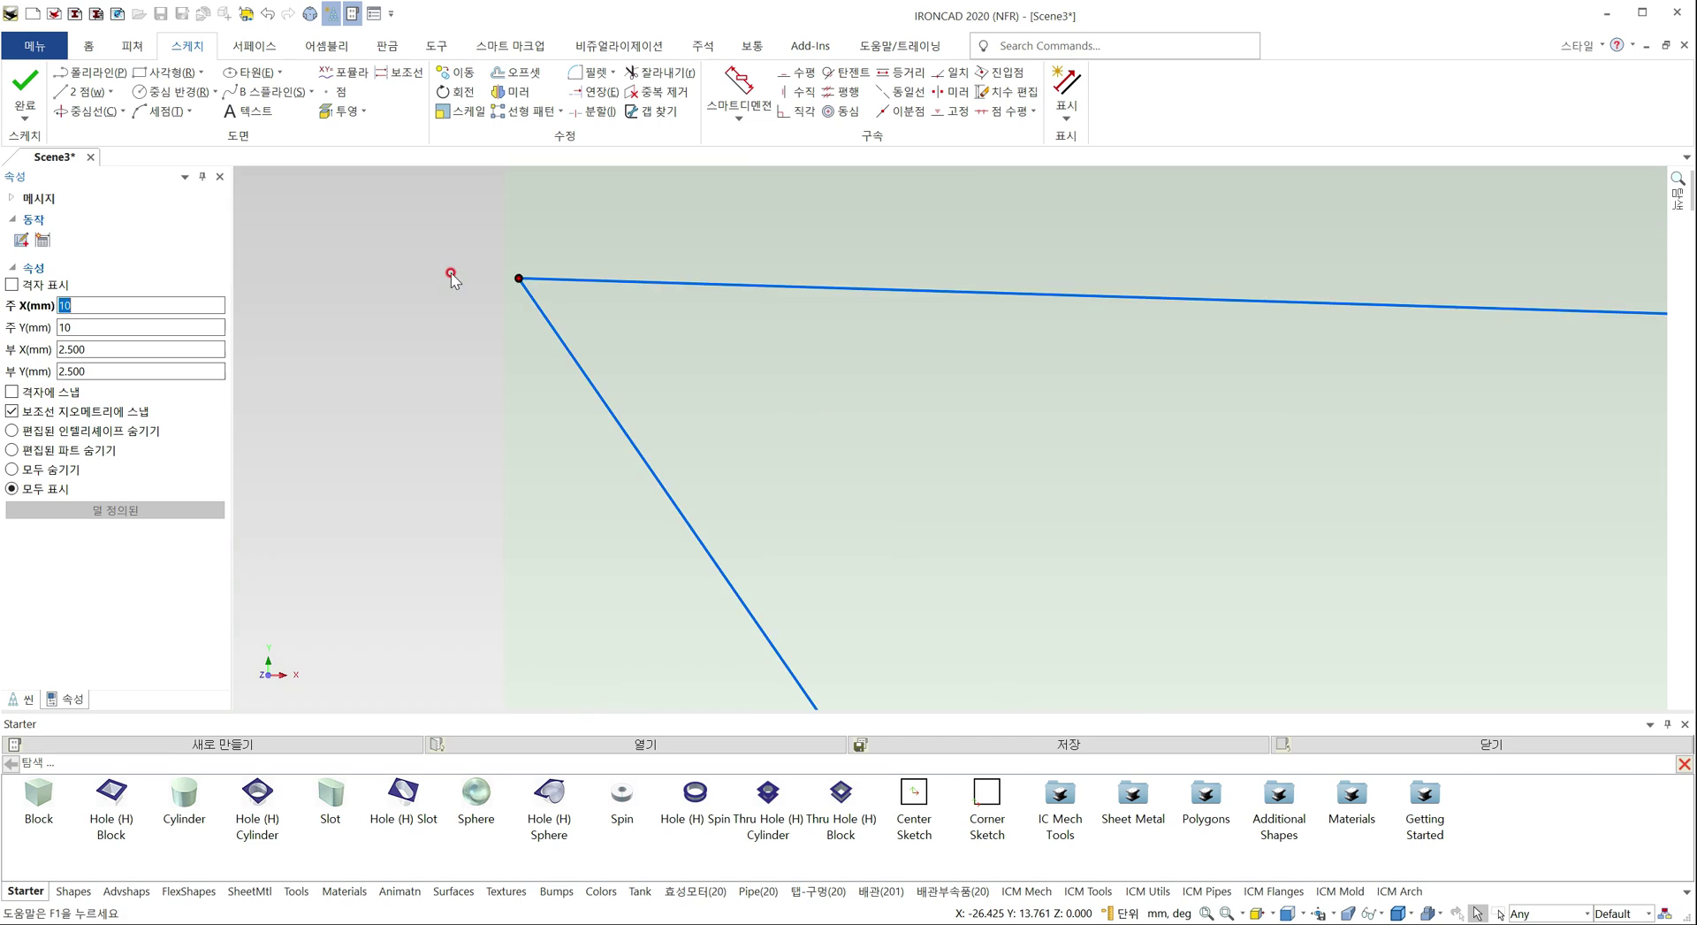
{"action": "scroll", "coordinate": [458, 281], "scroll_direction": "down", "scroll_amount": 3}
{"action": "middle_click_drag", "start_coordinate": [937, 421], "coordinate": [575, 320], "text": "shift"}
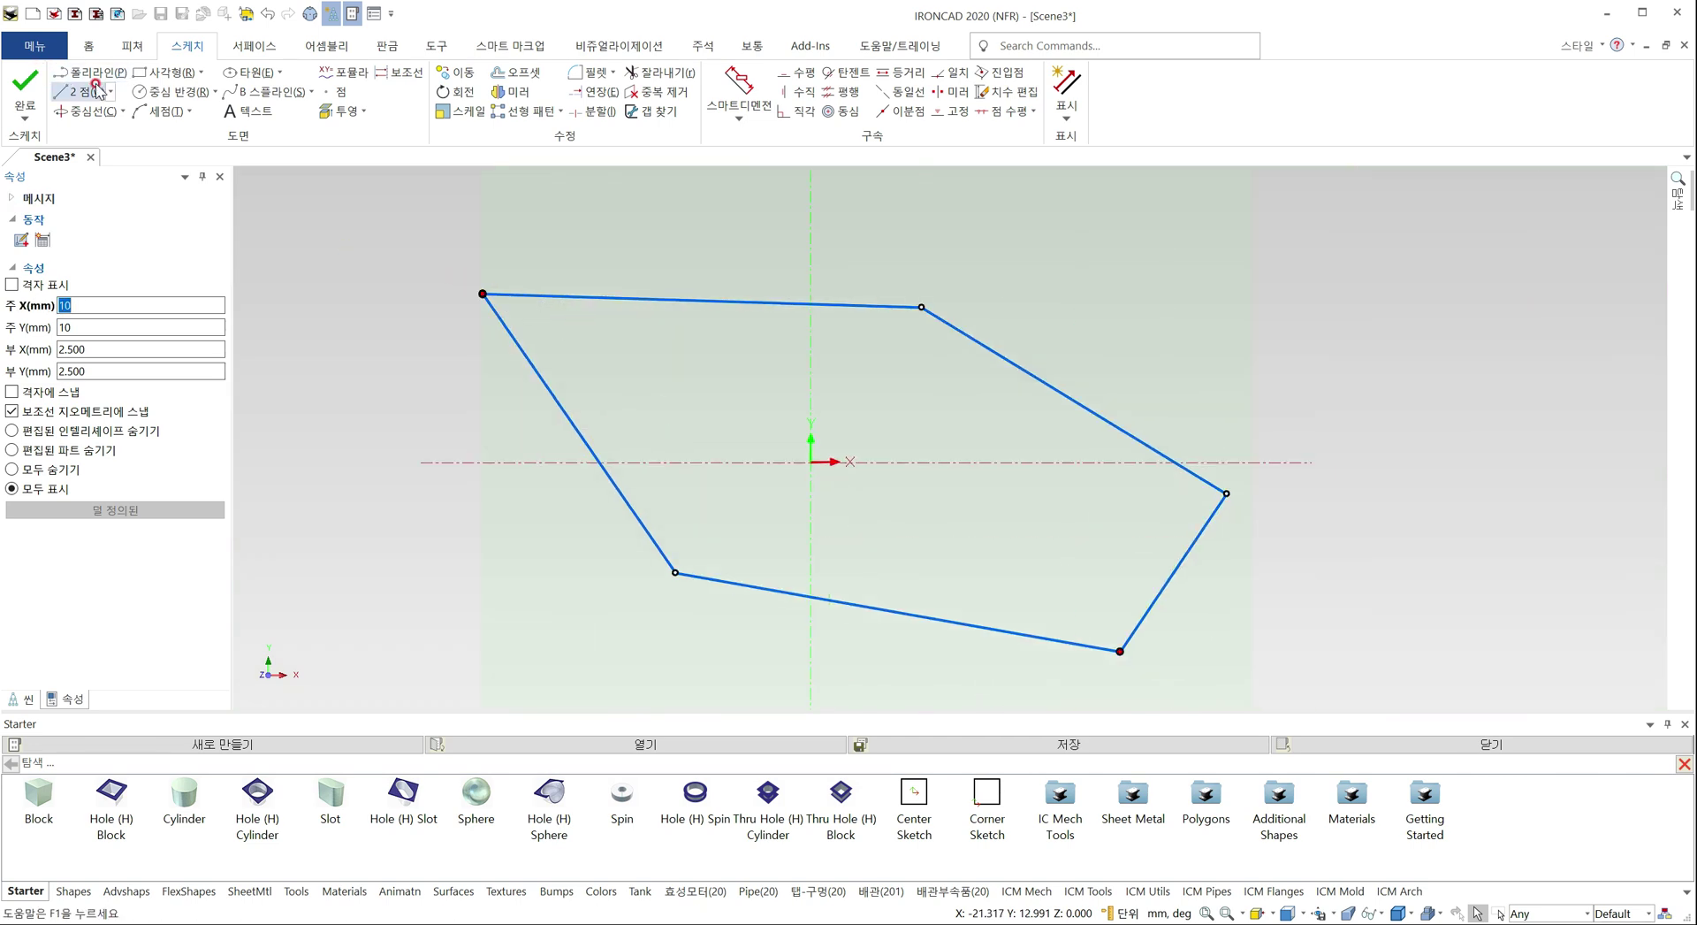
{"action": "left_click", "coordinate": [114, 105]}
{"action": "left_click", "coordinate": [482, 294]}
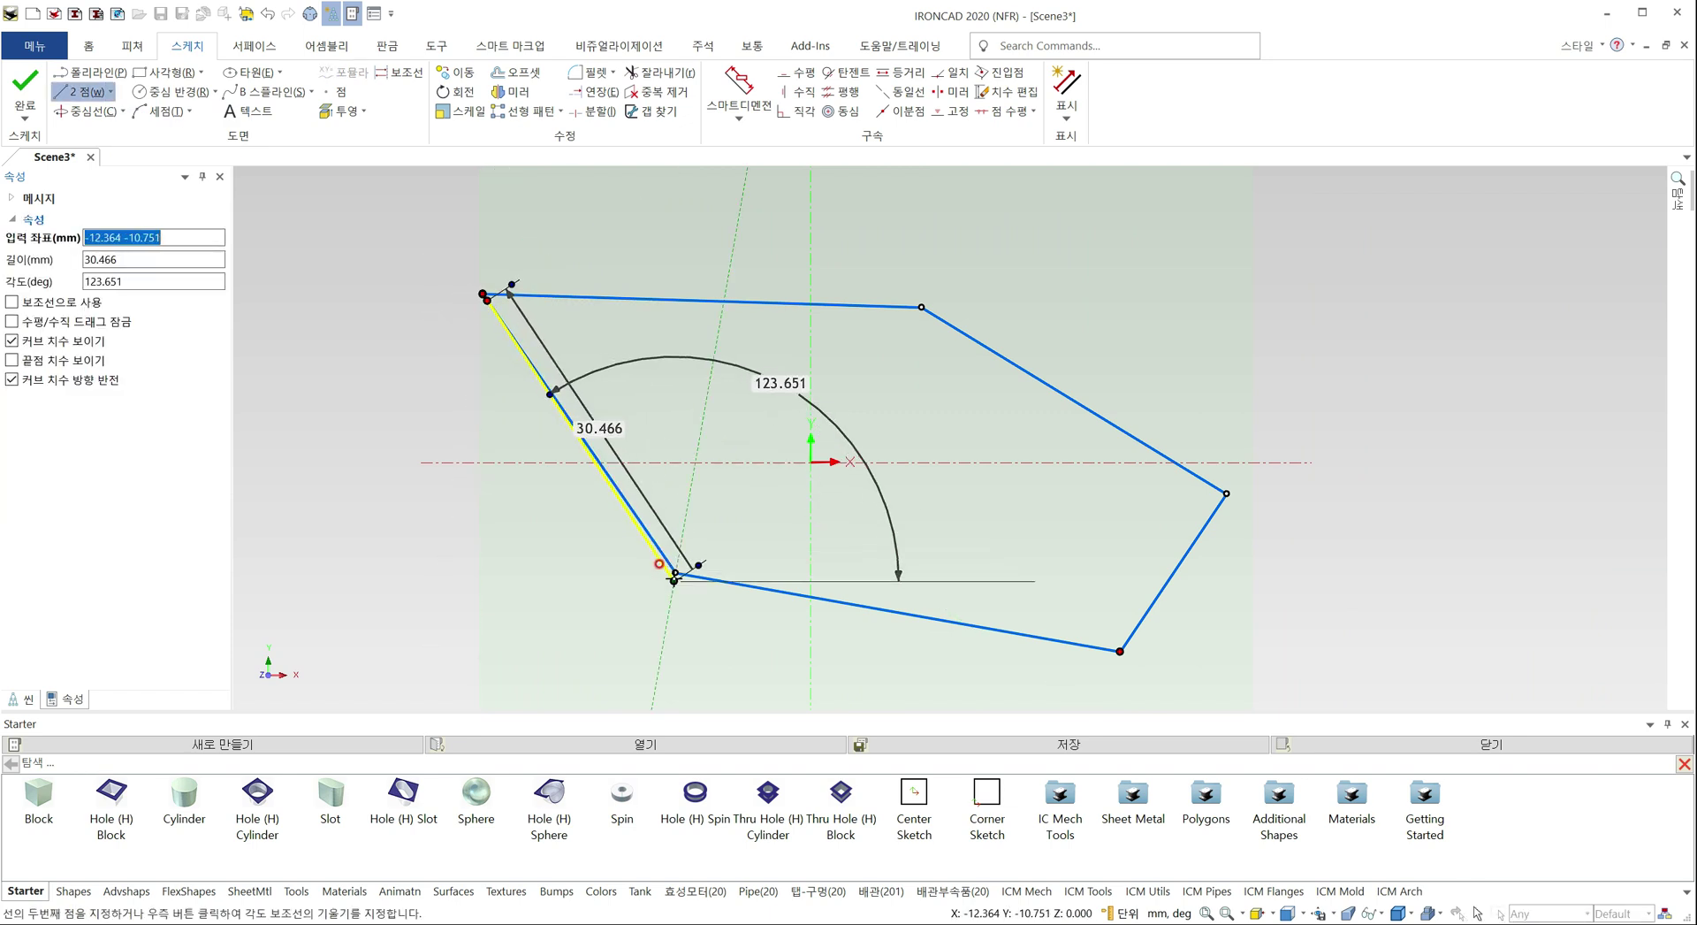
{"action": "left_click", "coordinate": [677, 573]}
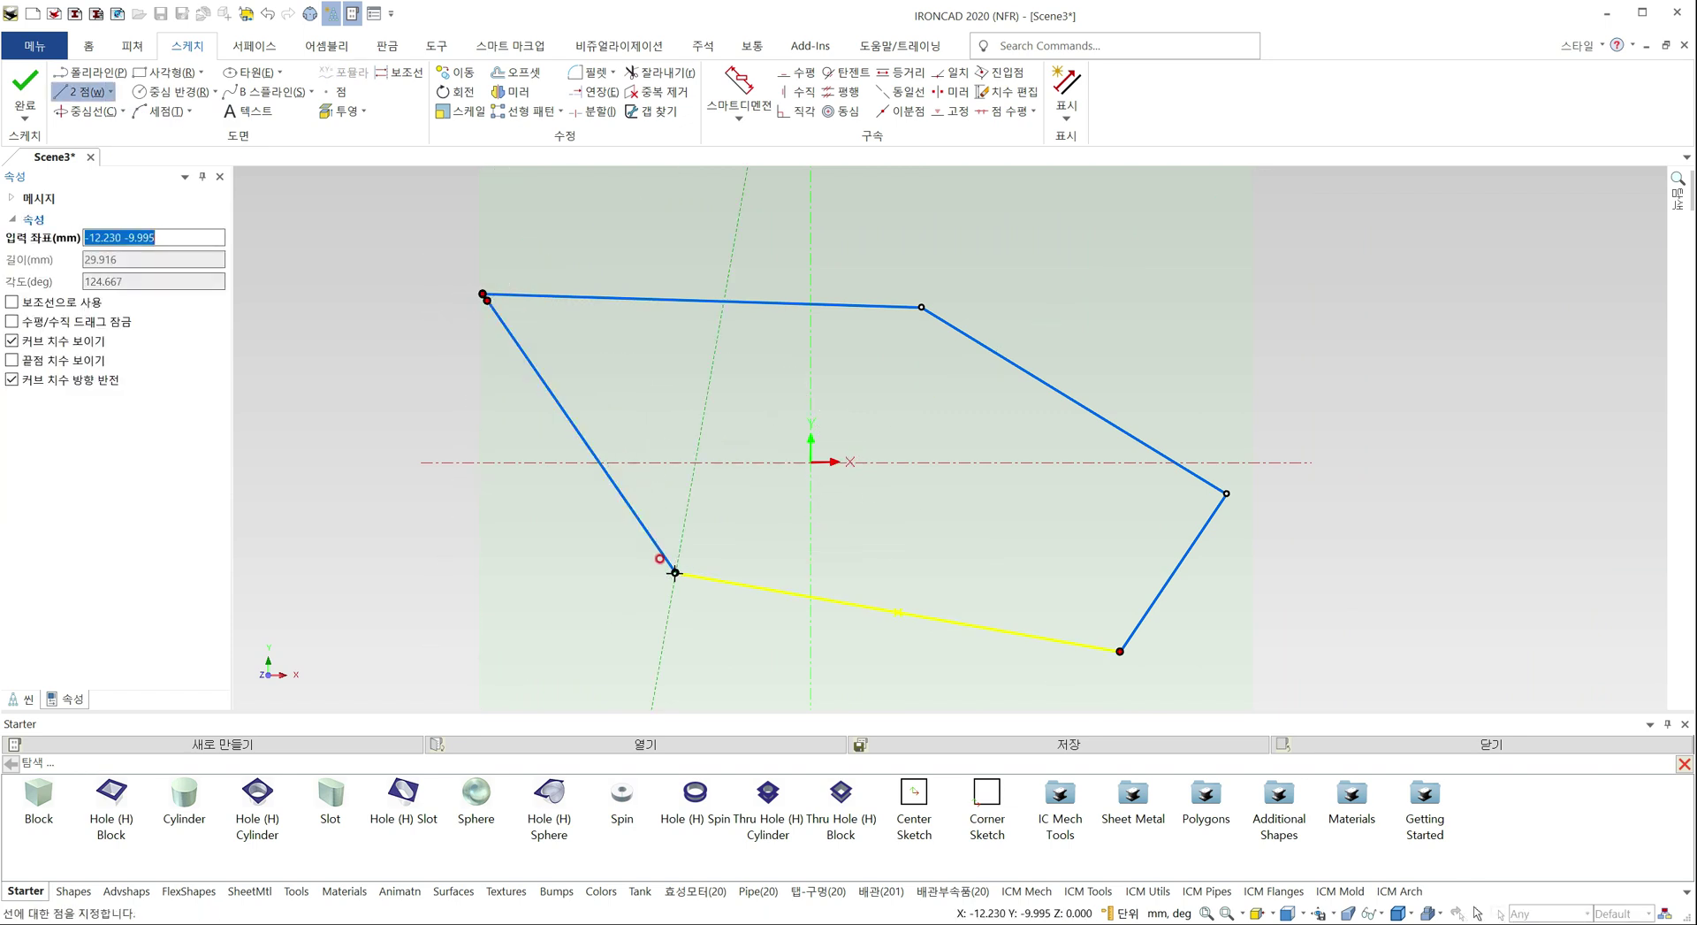
Draw a second overlapping line about 41 mm long along the bottom edge to the lower-right corner and end the line command
{"action": "left_click", "coordinate": [674, 573]}
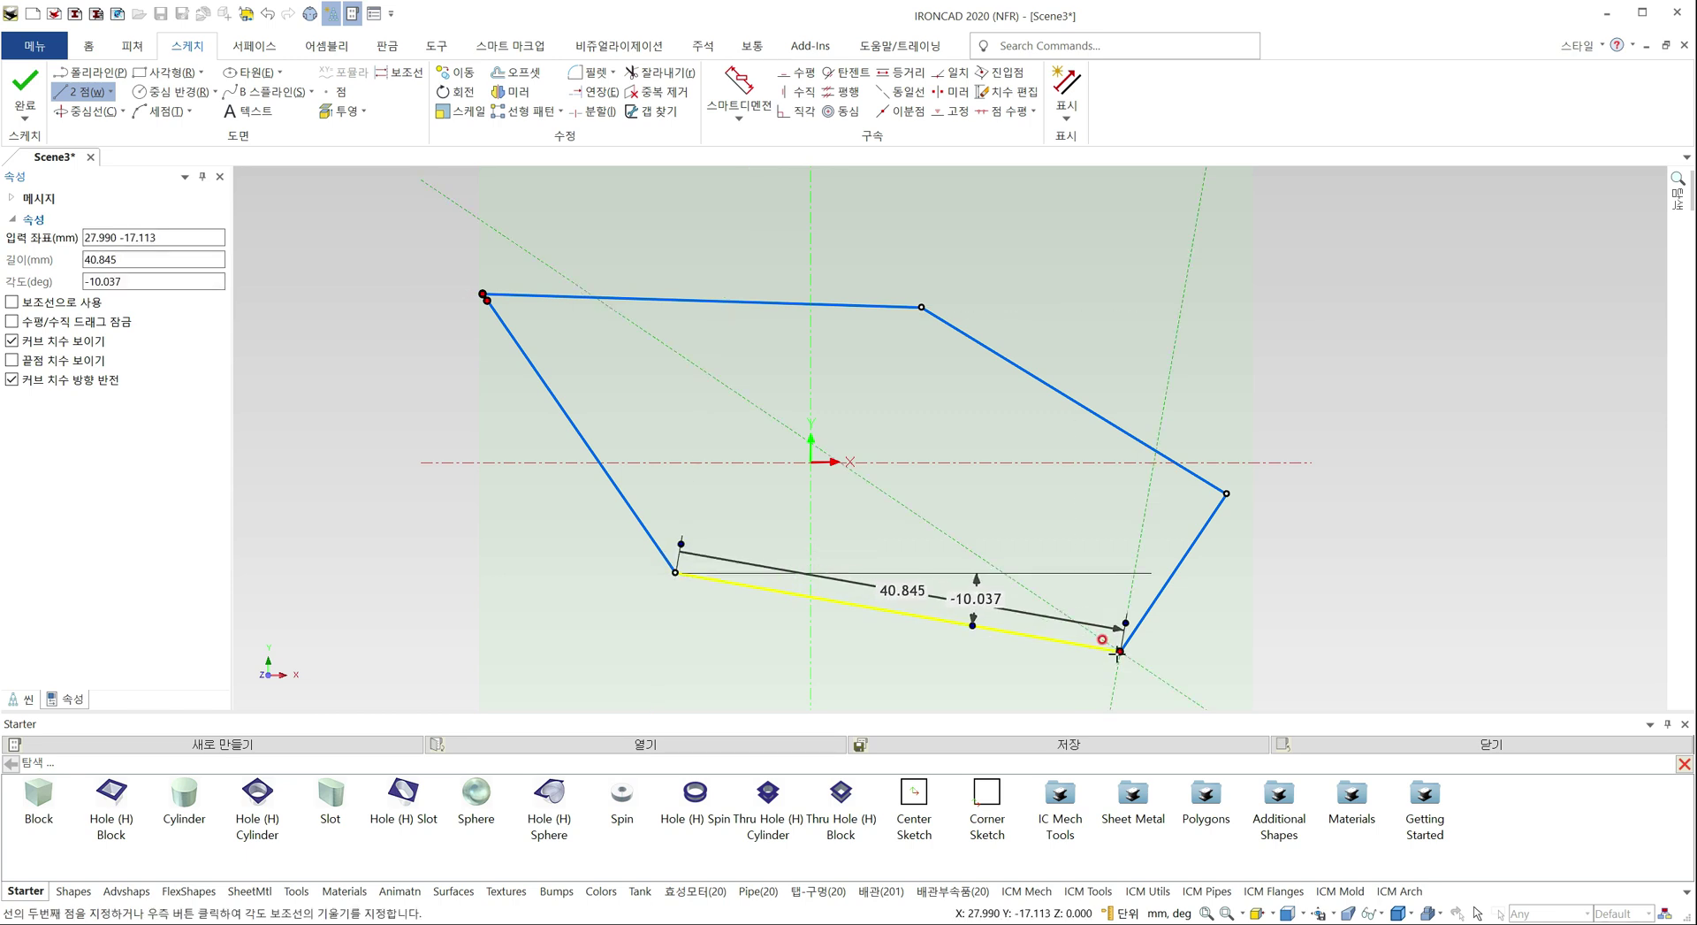
{"action": "left_click", "coordinate": [1120, 650]}
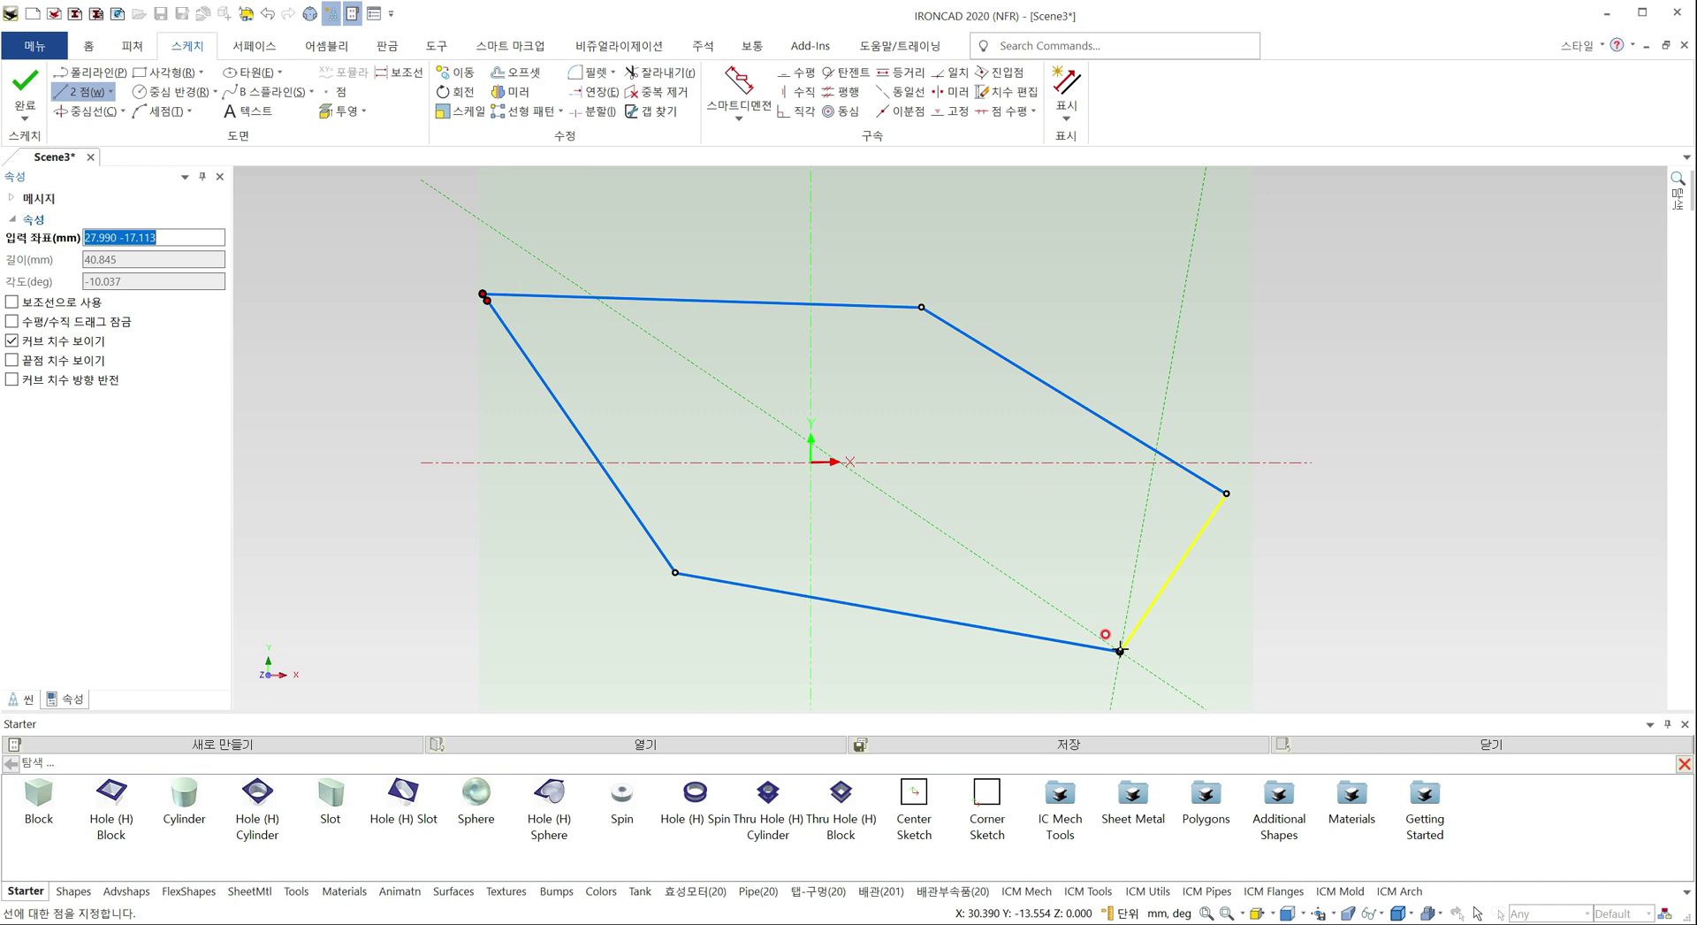
{"action": "left_click", "coordinate": [79, 90]}
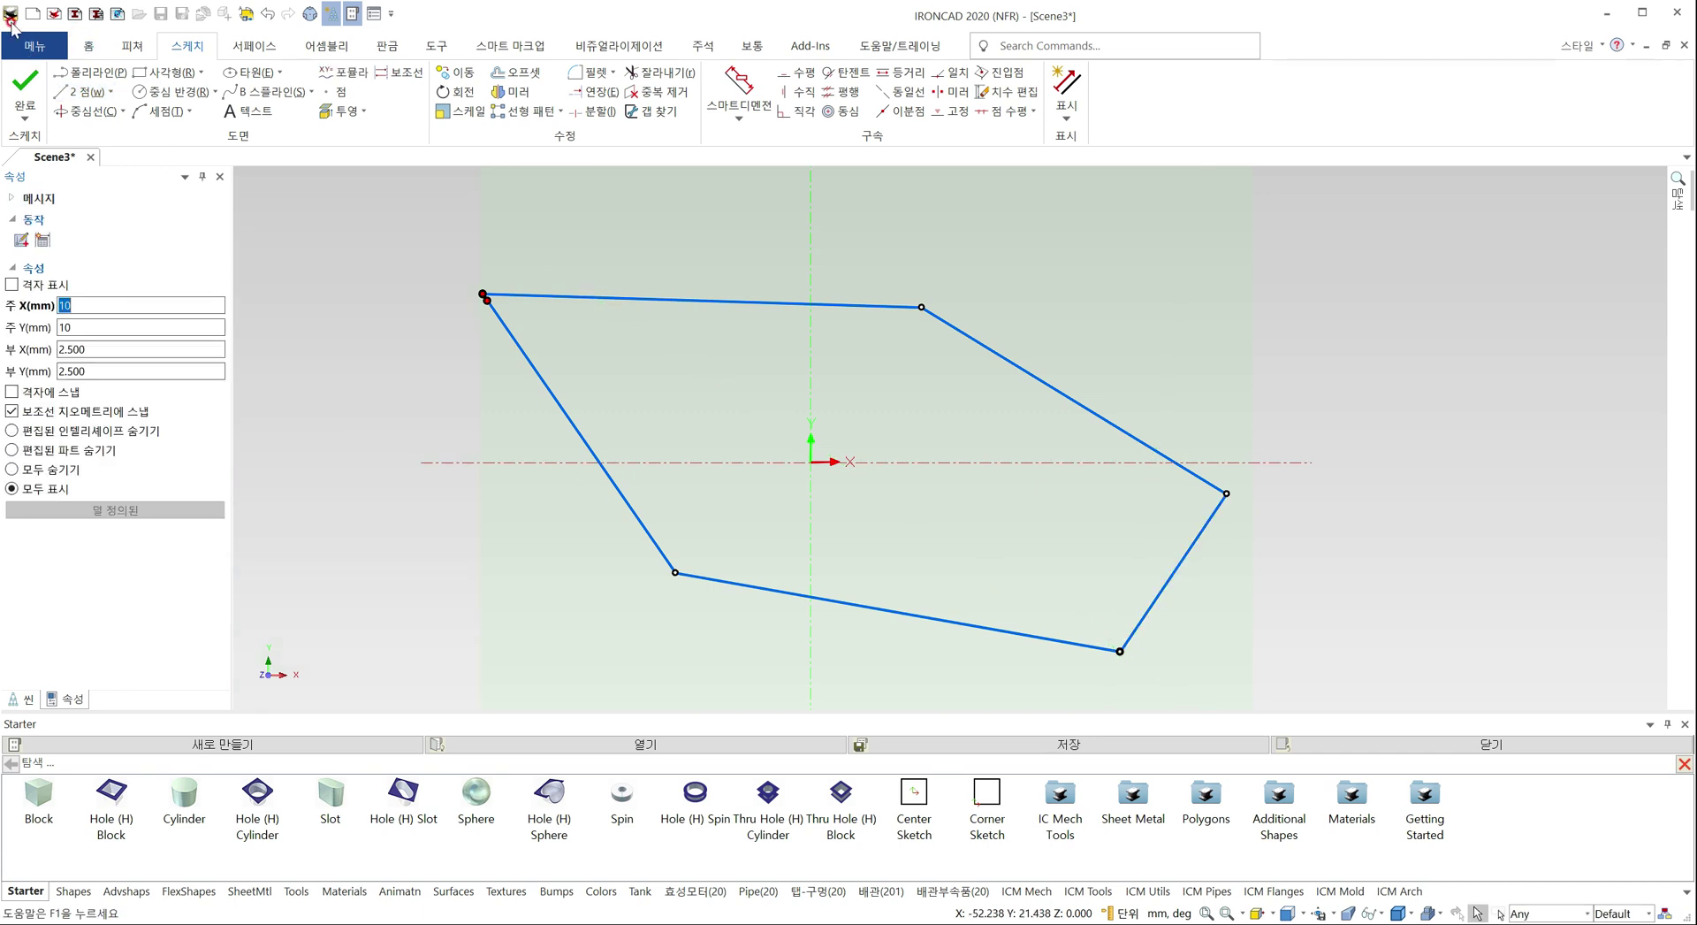
Create a new CAXA Draft document from the BLANK template
{"action": "left_click", "coordinate": [30, 15]}
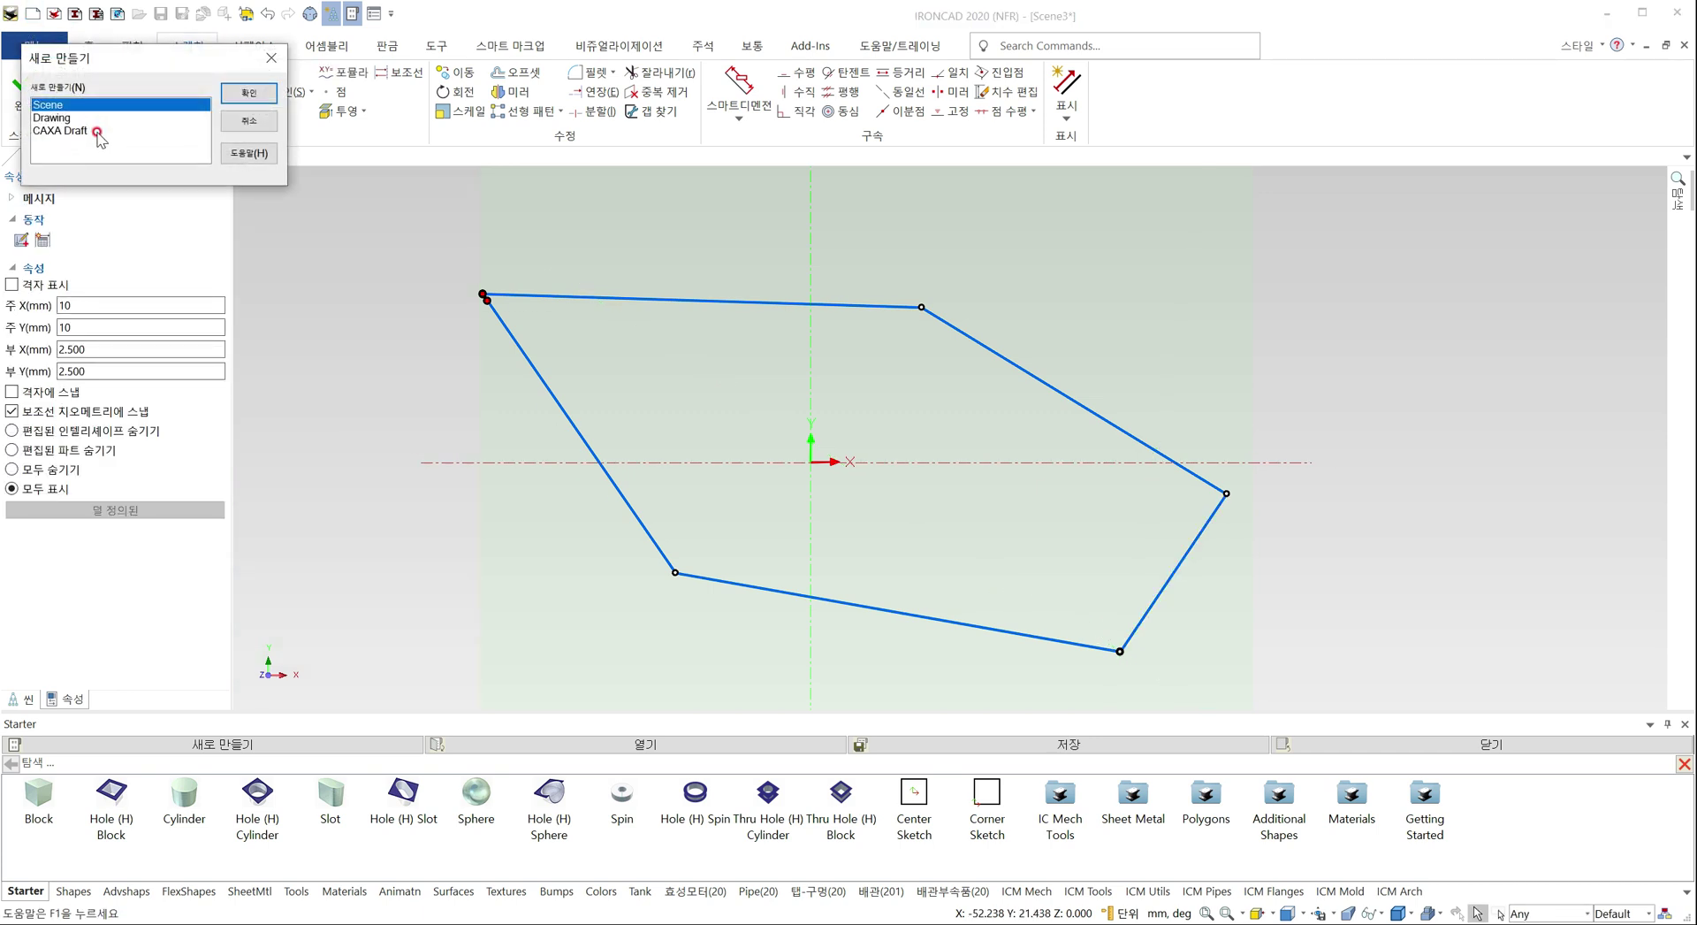
{"action": "left_click", "coordinate": [99, 130]}
{"action": "left_click", "coordinate": [266, 97]}
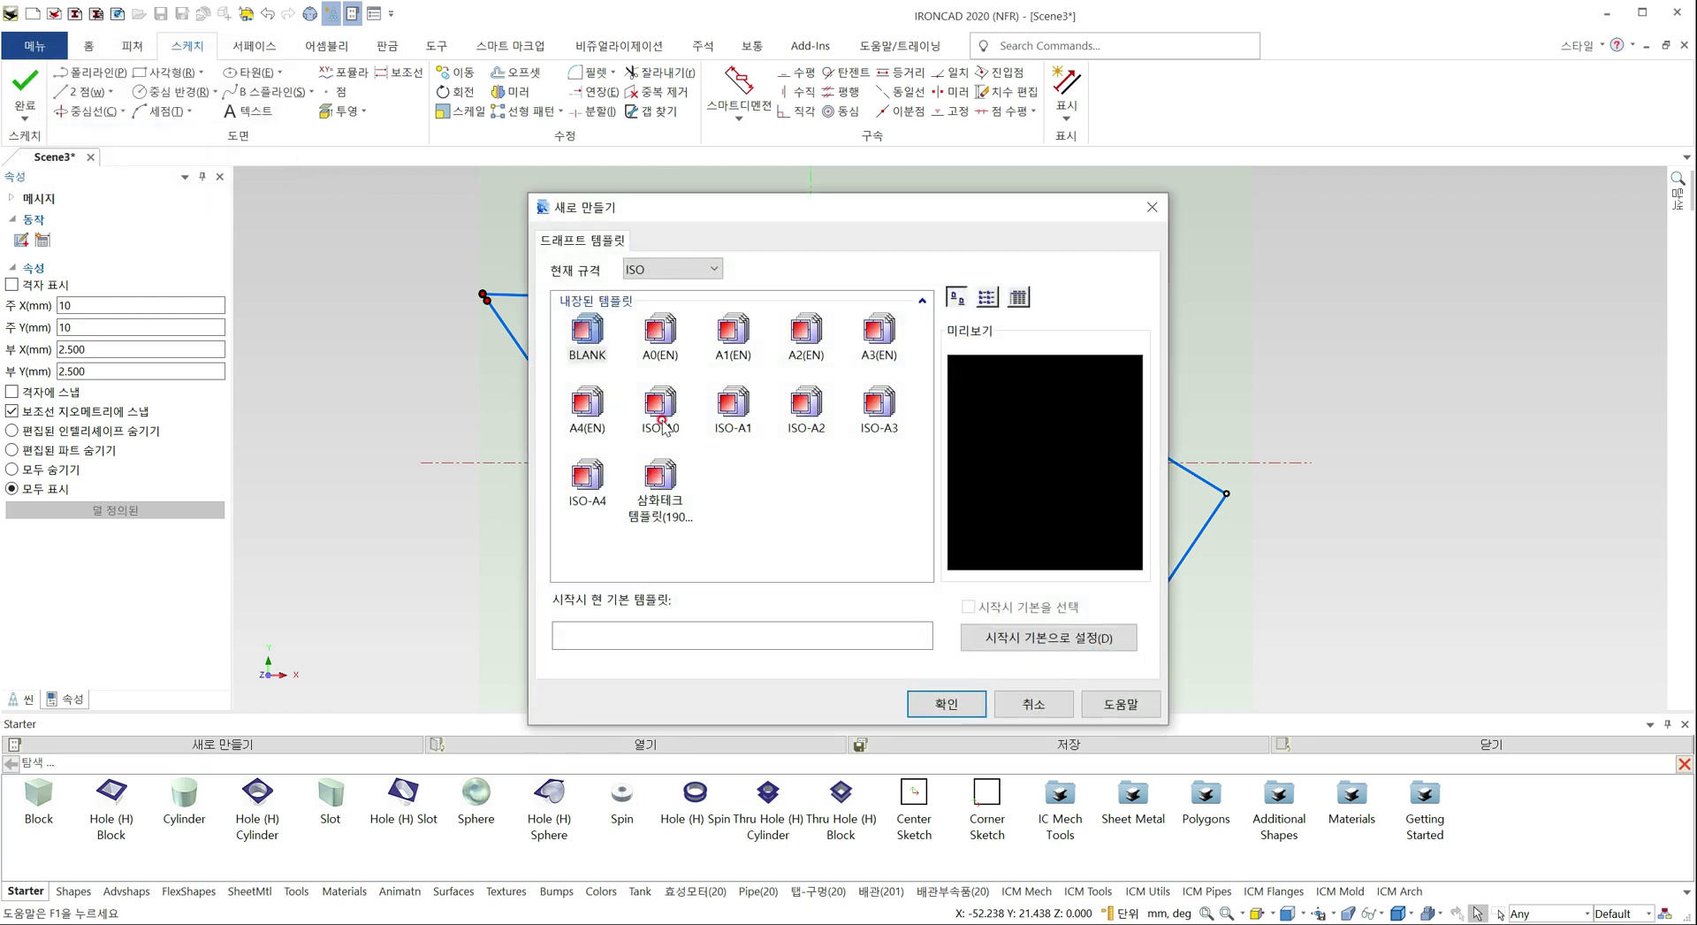
{"action": "double_click", "coordinate": [583, 325]}
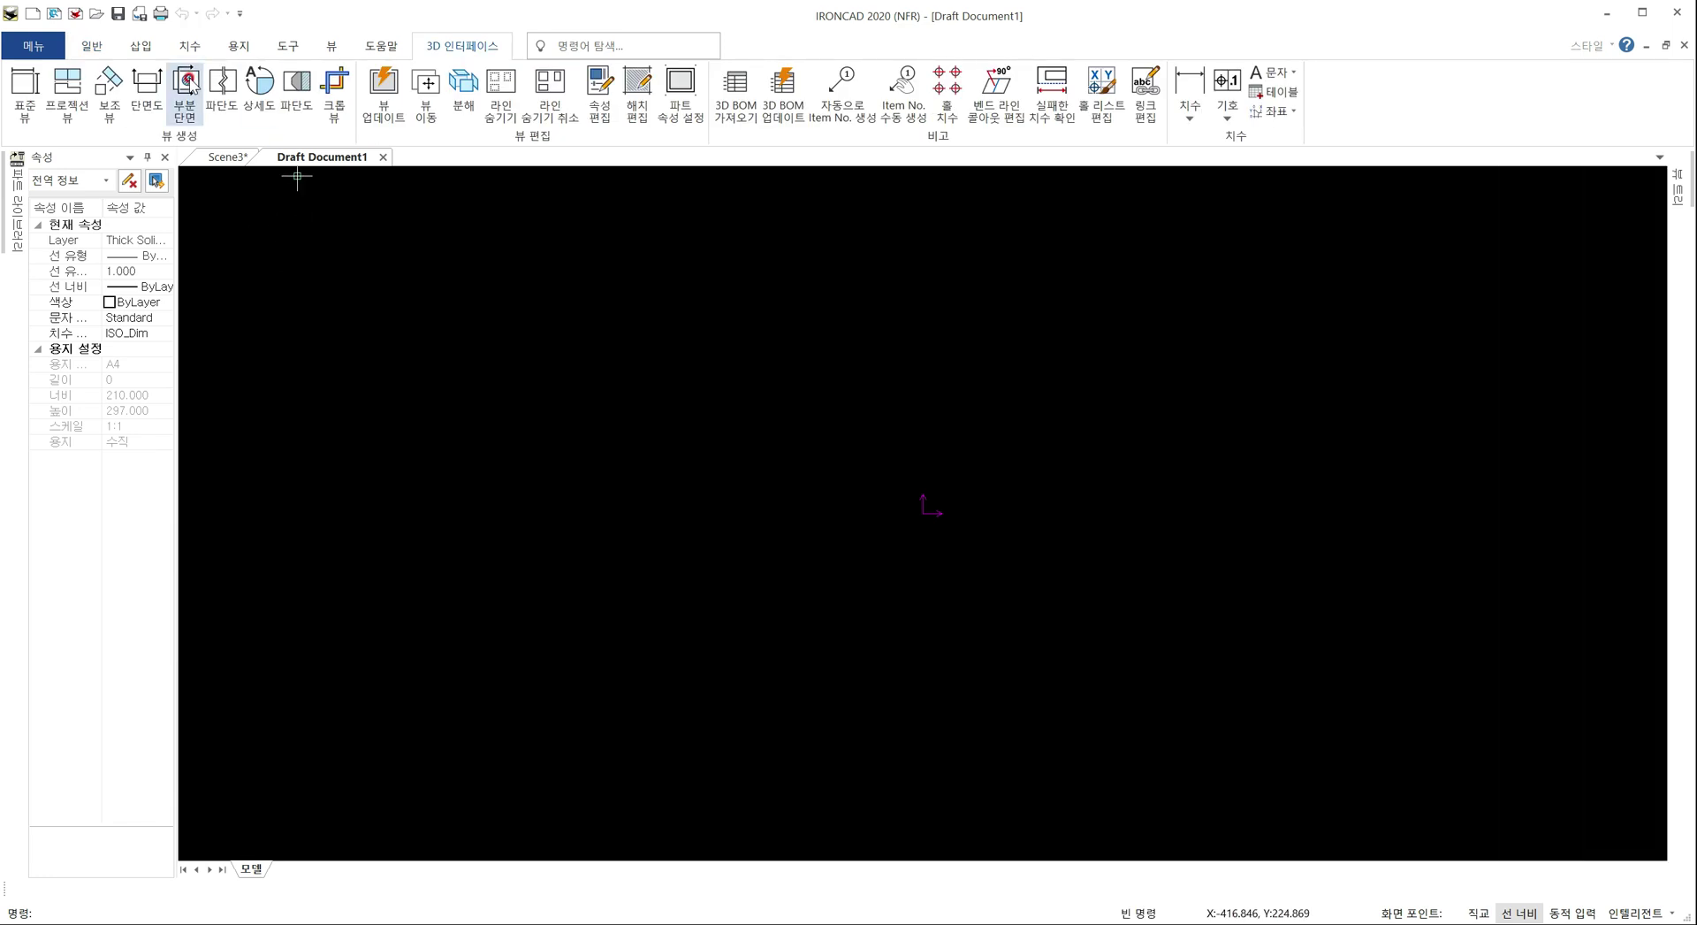
Draw two concentric circles to the left of the origin, about 130 mm and 204 mm in diameter
{"action": "left_click", "coordinate": [92, 45]}
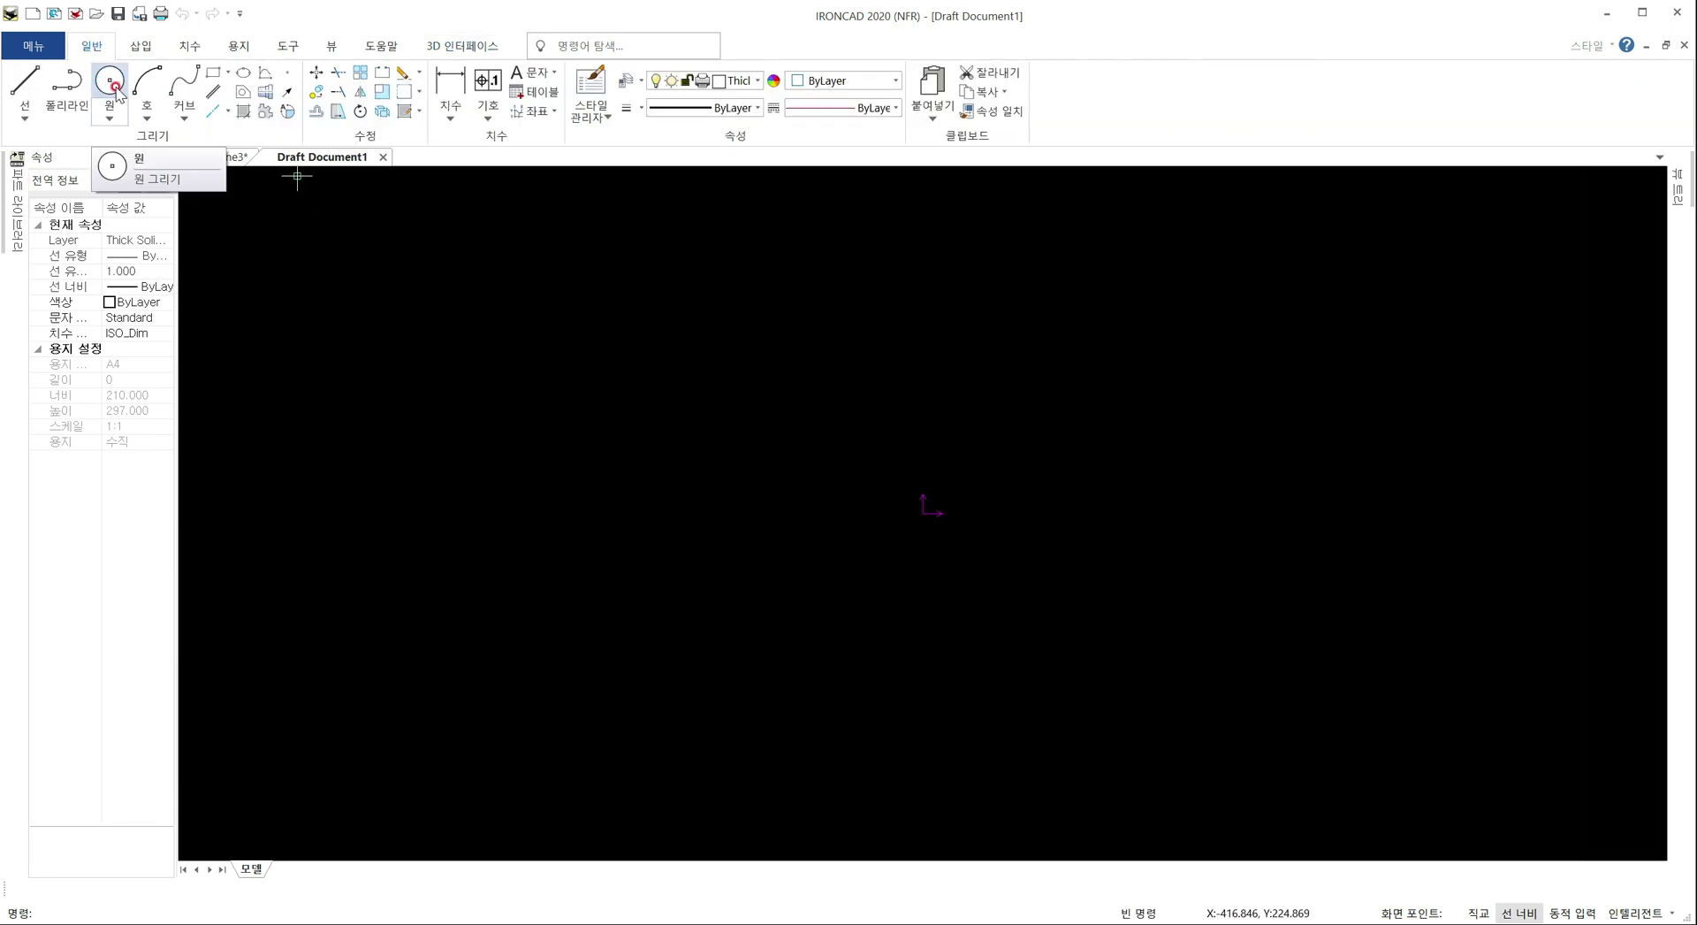
{"action": "left_click", "coordinate": [106, 79]}
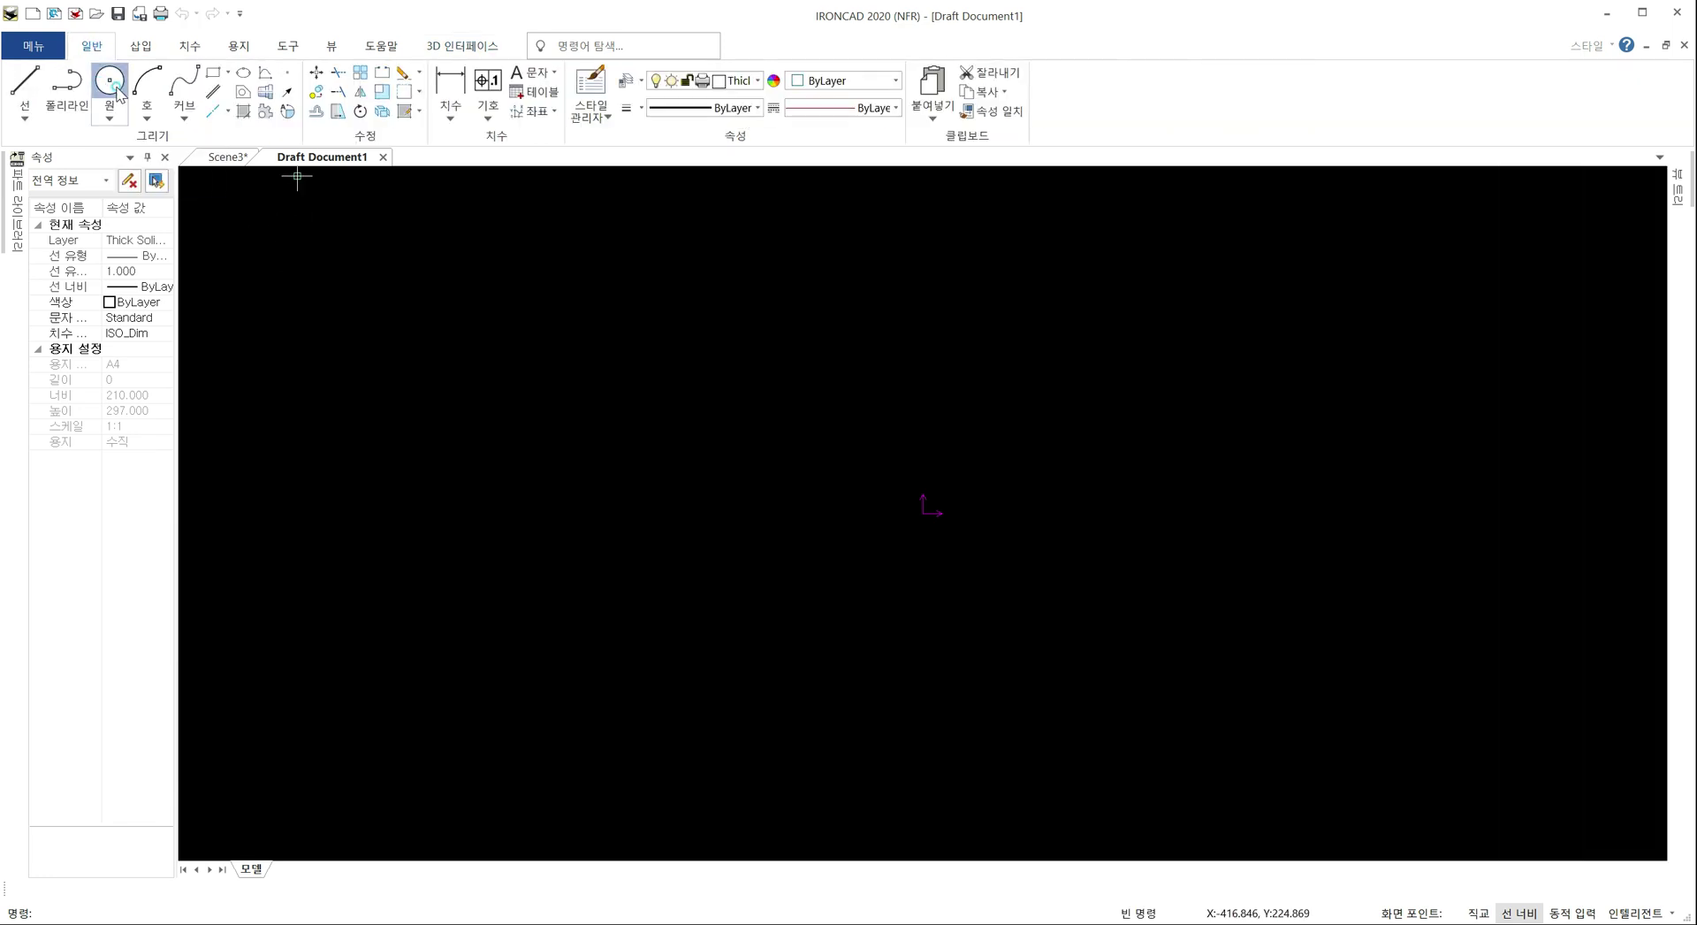
{"action": "left_click", "coordinate": [767, 500]}
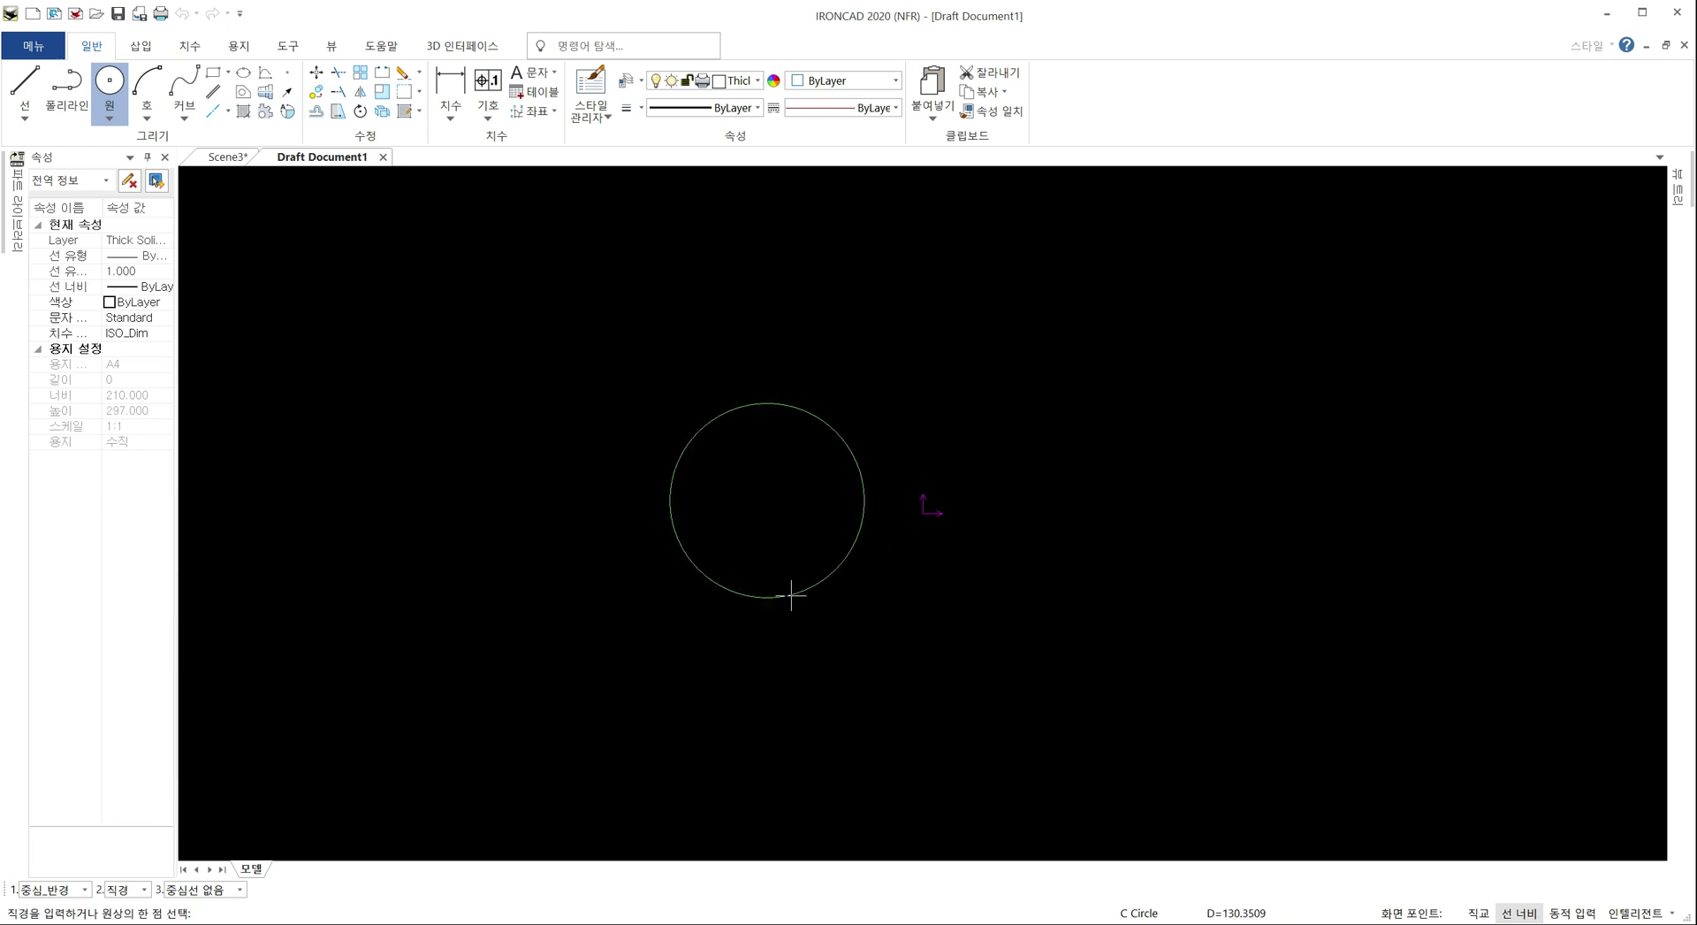
{"action": "left_click", "coordinate": [788, 596]}
{"action": "left_click", "coordinate": [723, 648]}
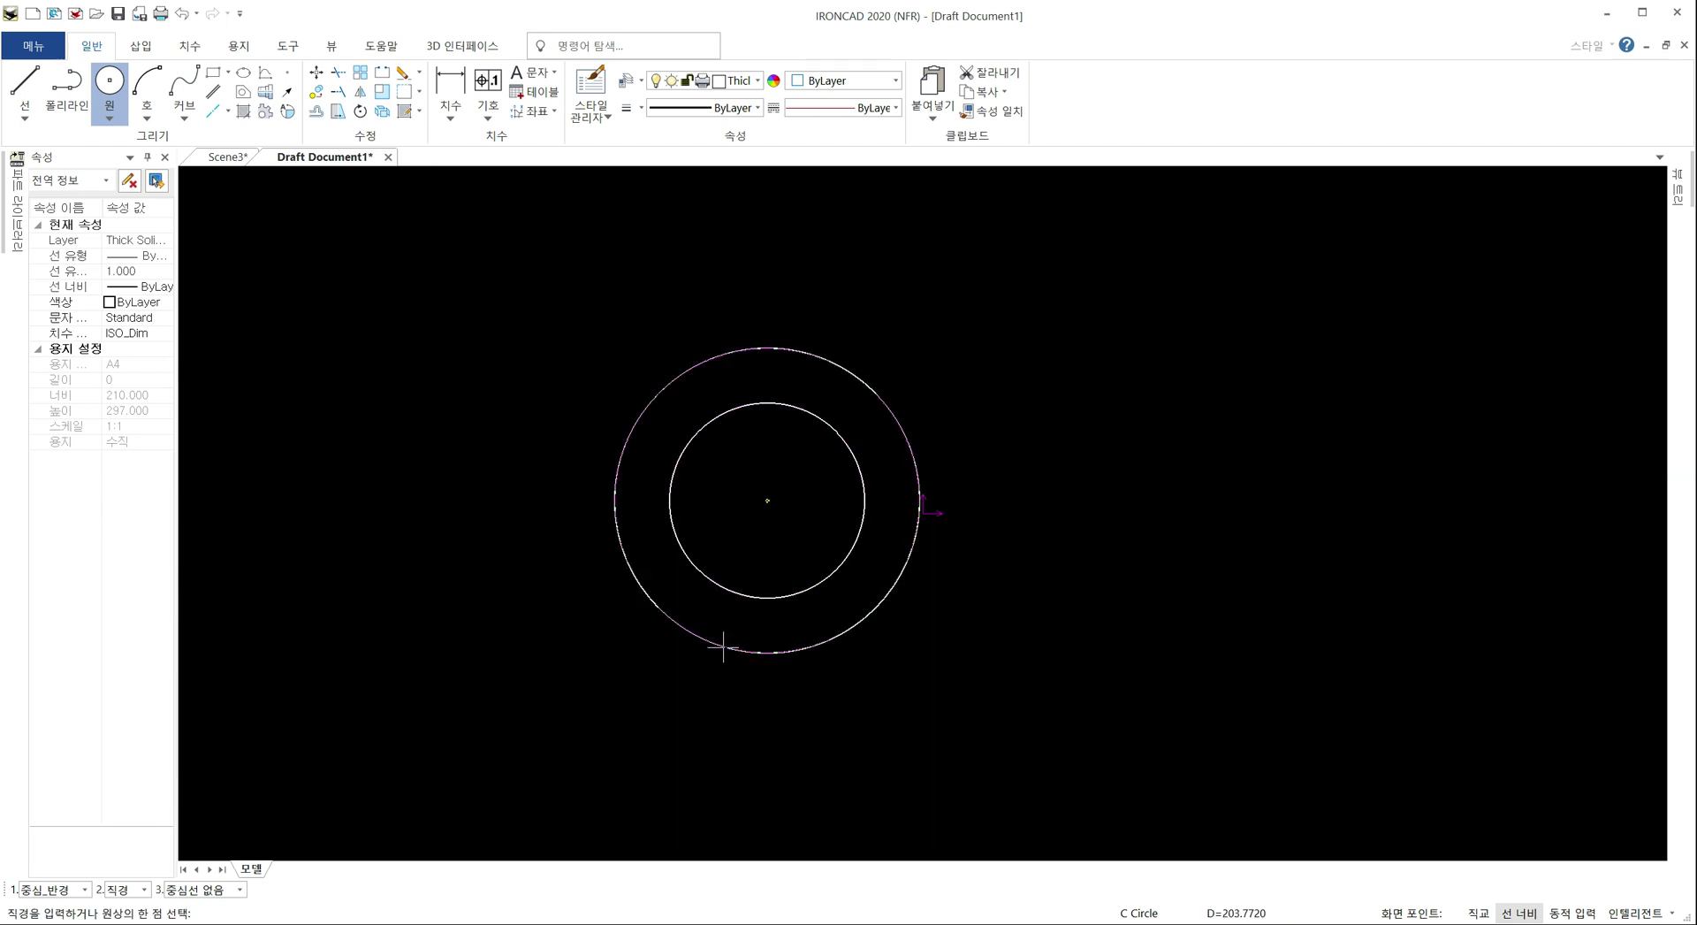
{"action": "key", "text": "Escape"}
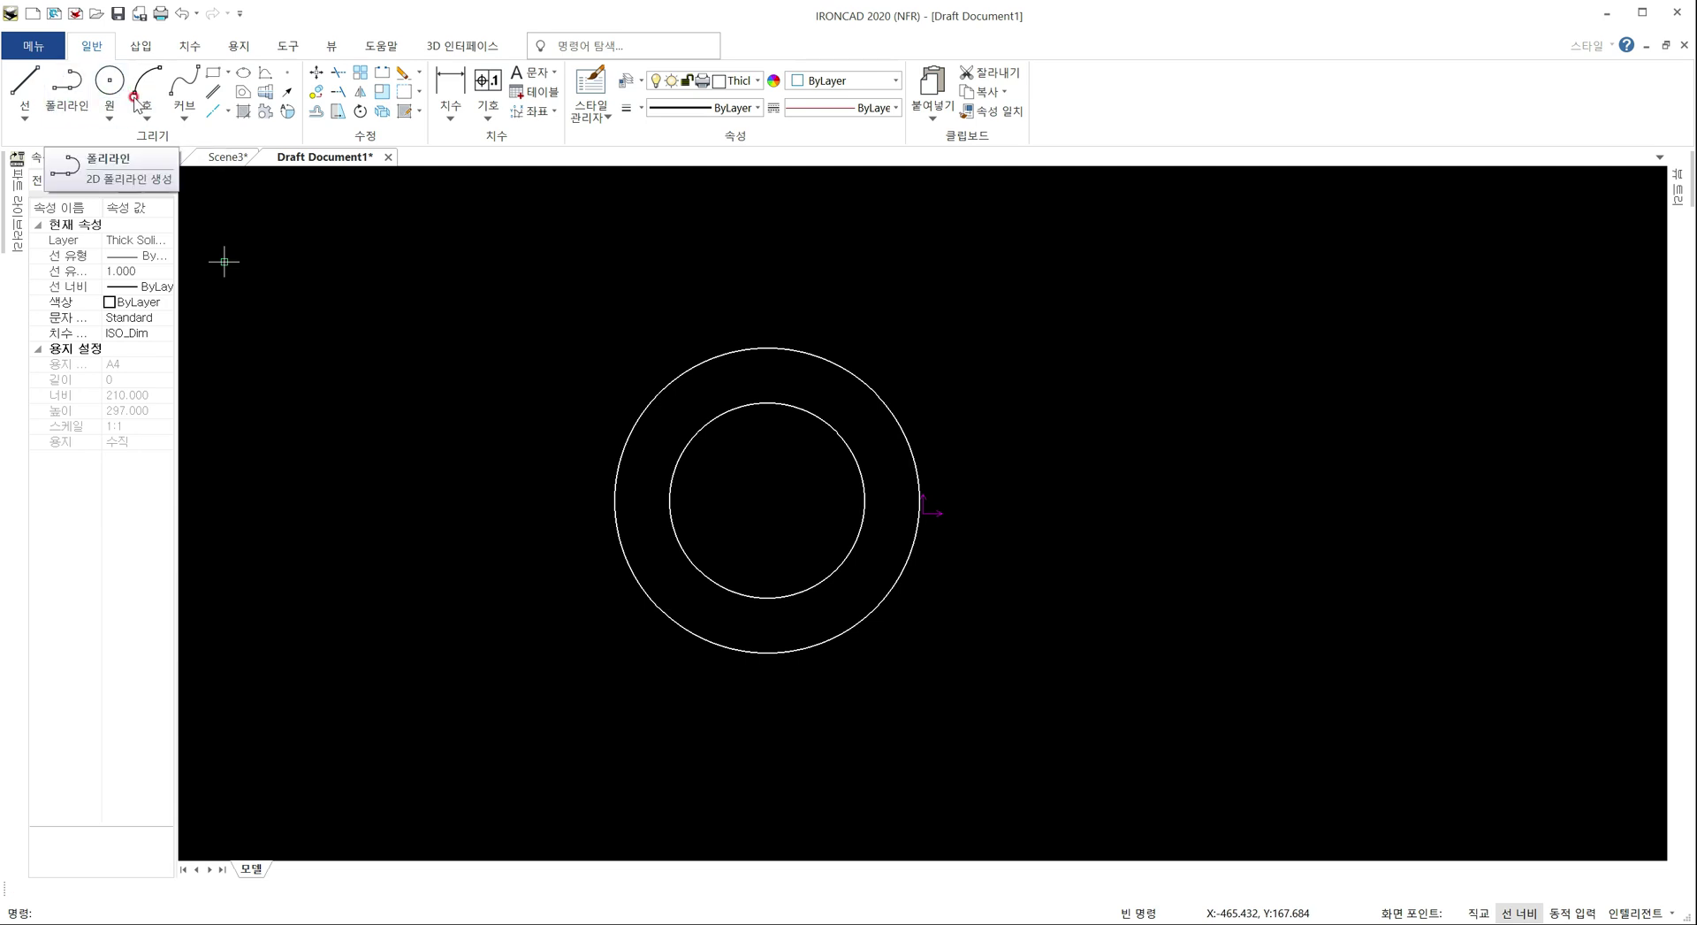
Draw a wide two-corner rectangle to the right of the circles, at about the same height
{"action": "left_click", "coordinate": [213, 72]}
{"action": "left_click", "coordinate": [1019, 416]}
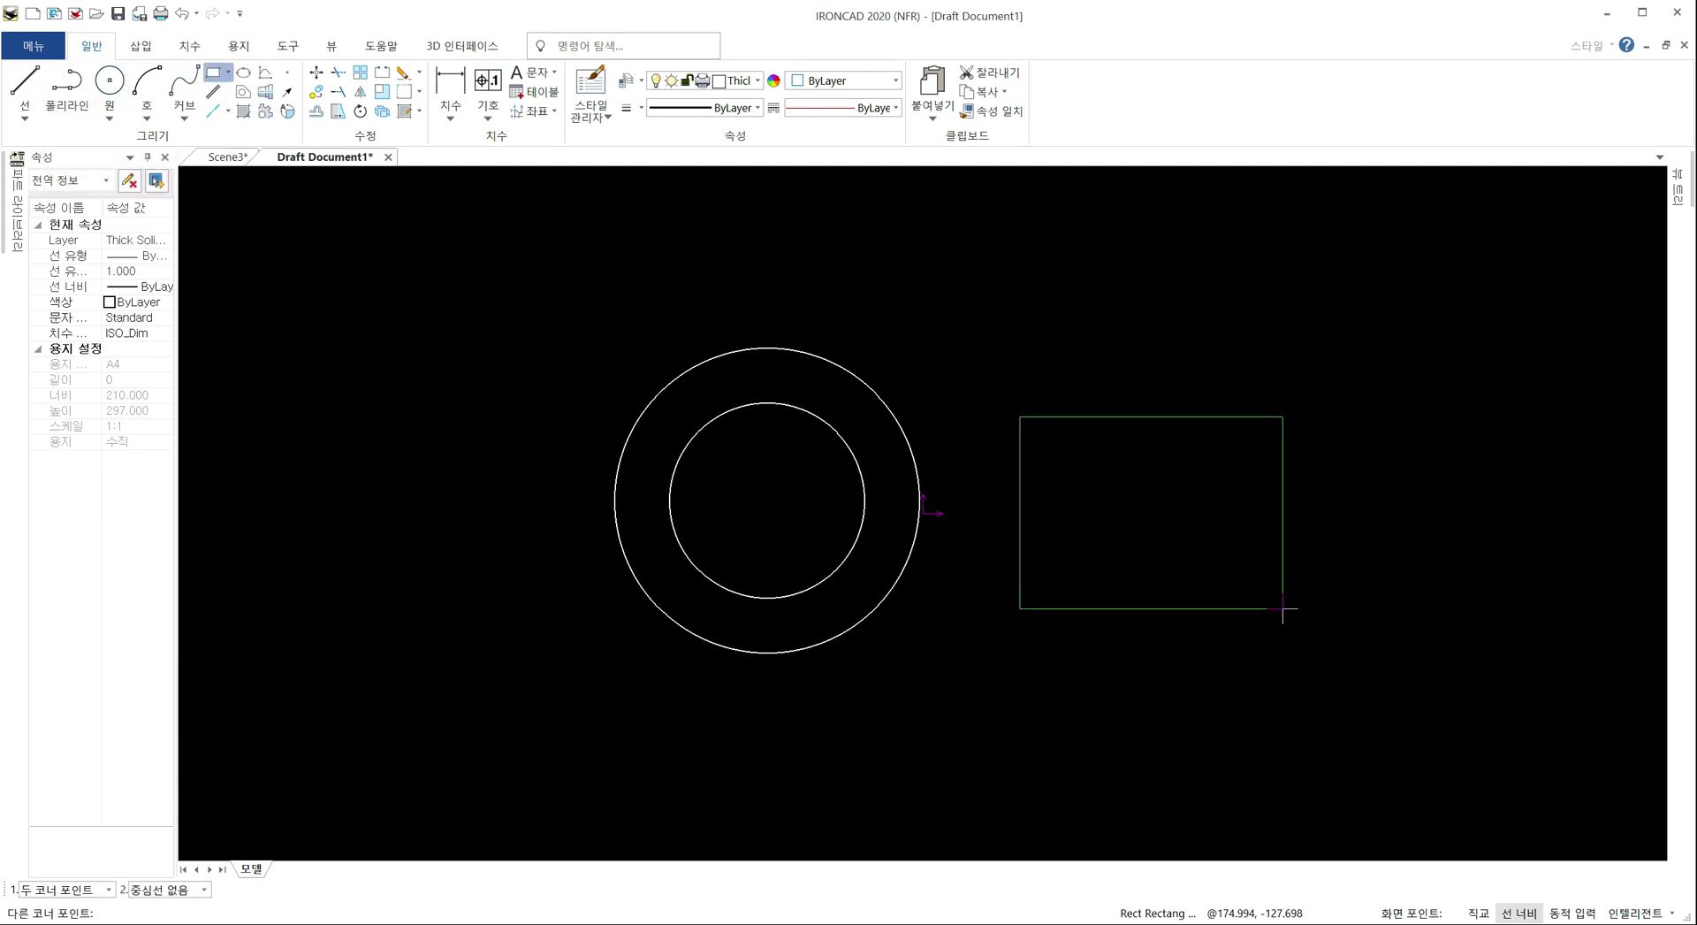
{"action": "left_click", "coordinate": [1375, 583]}
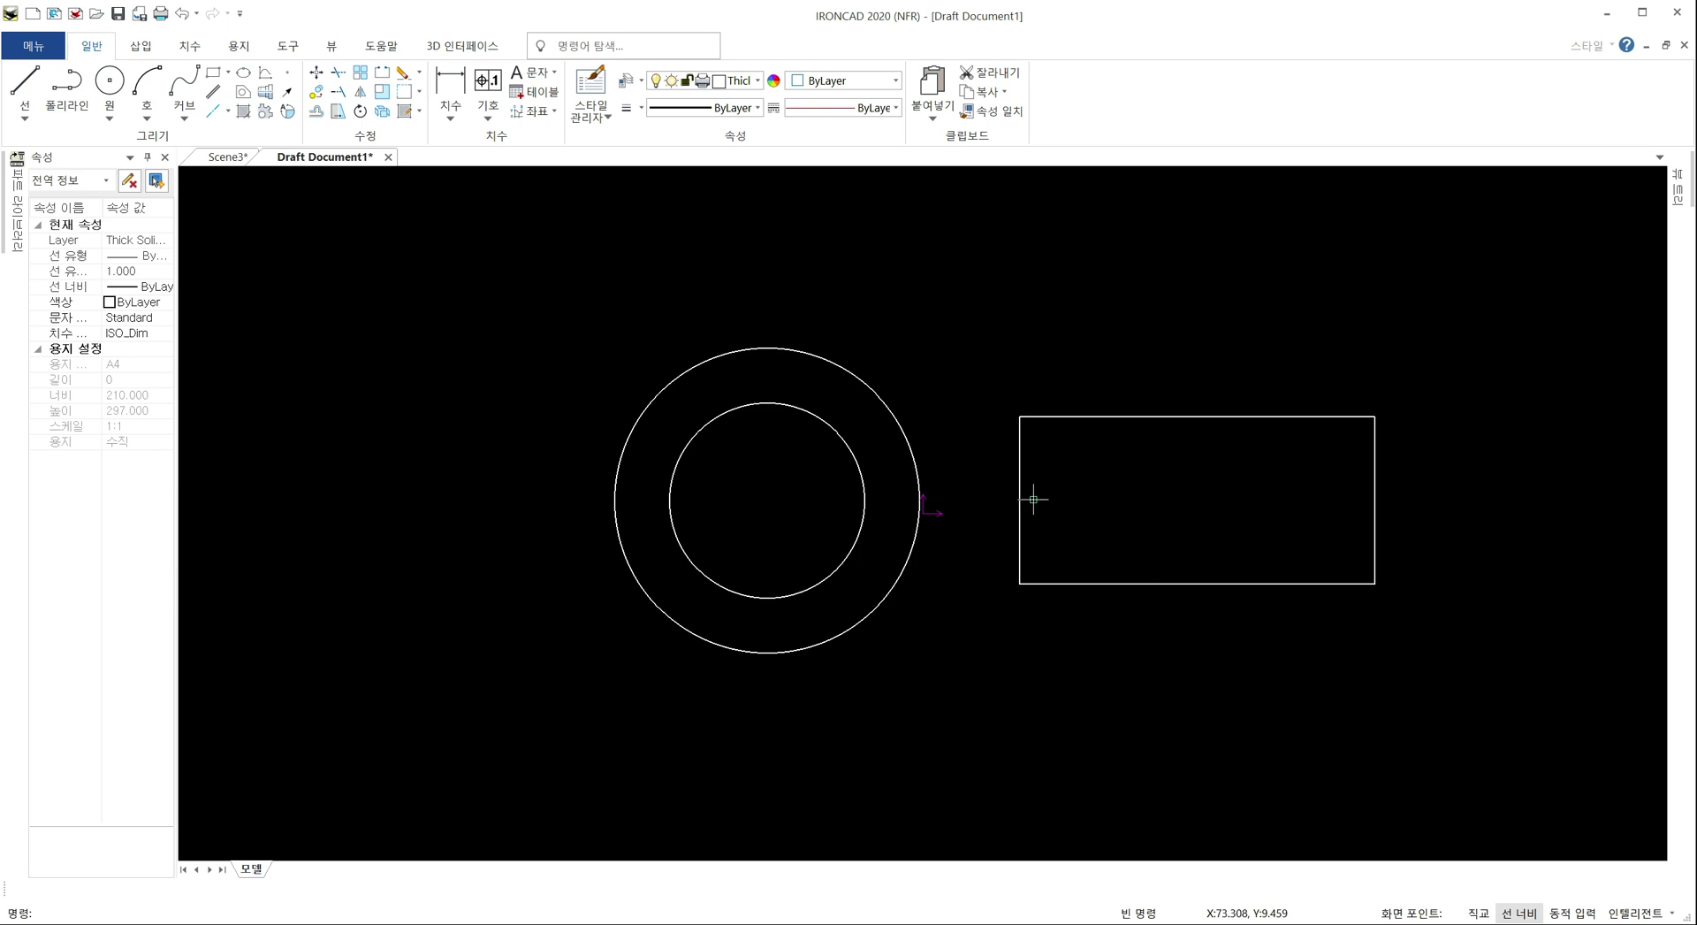
{"action": "left_click", "coordinate": [25, 89]}
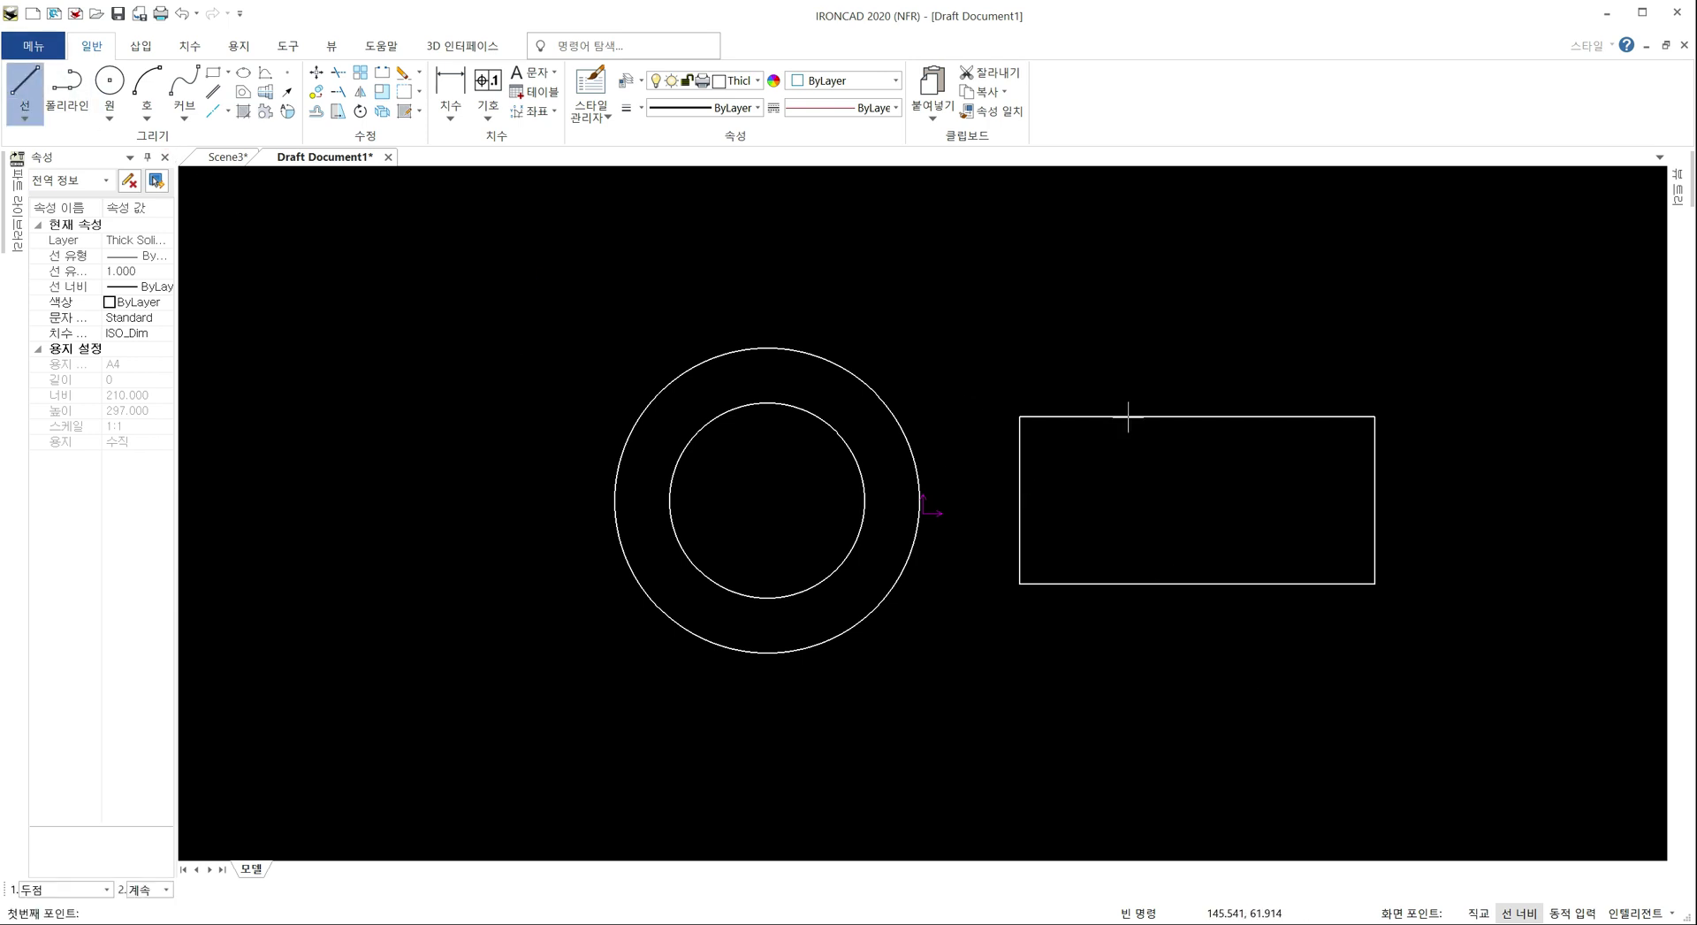
{"action": "left_click", "coordinate": [1019, 416]}
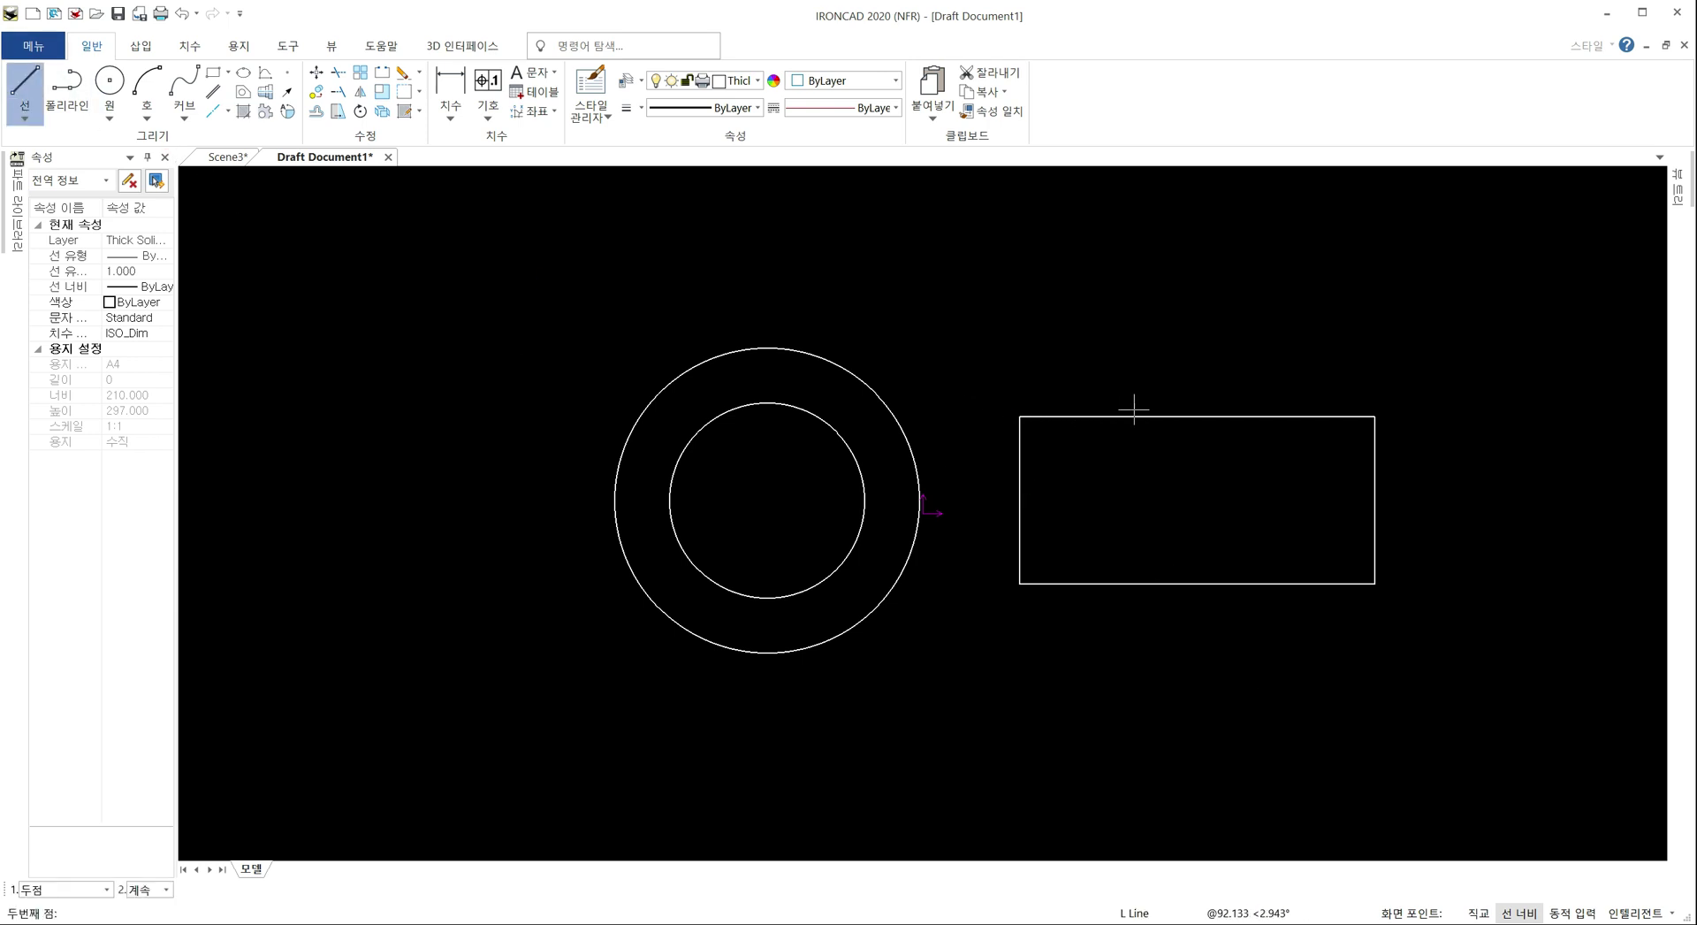
{"action": "left_click", "coordinate": [1328, 416]}
{"action": "key", "text": "Escape"}
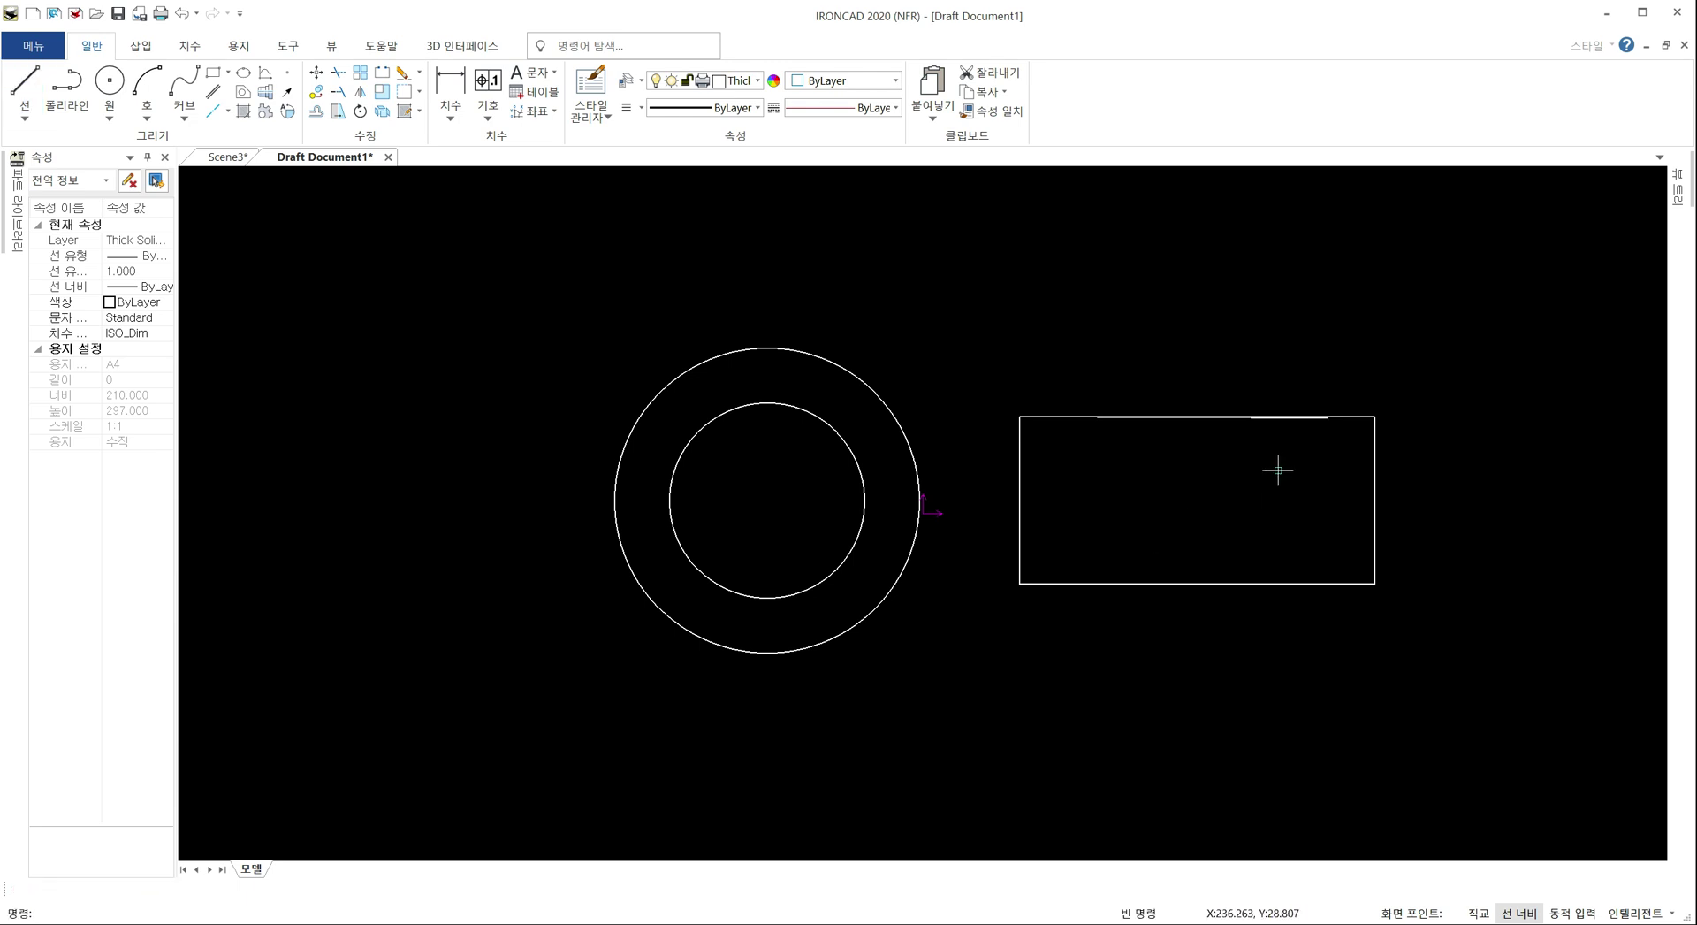
Draw two connected overlapping lines along the rectangle's top and right edges, from the upper-left to the lower-right corner
{"action": "key", "text": "Return"}
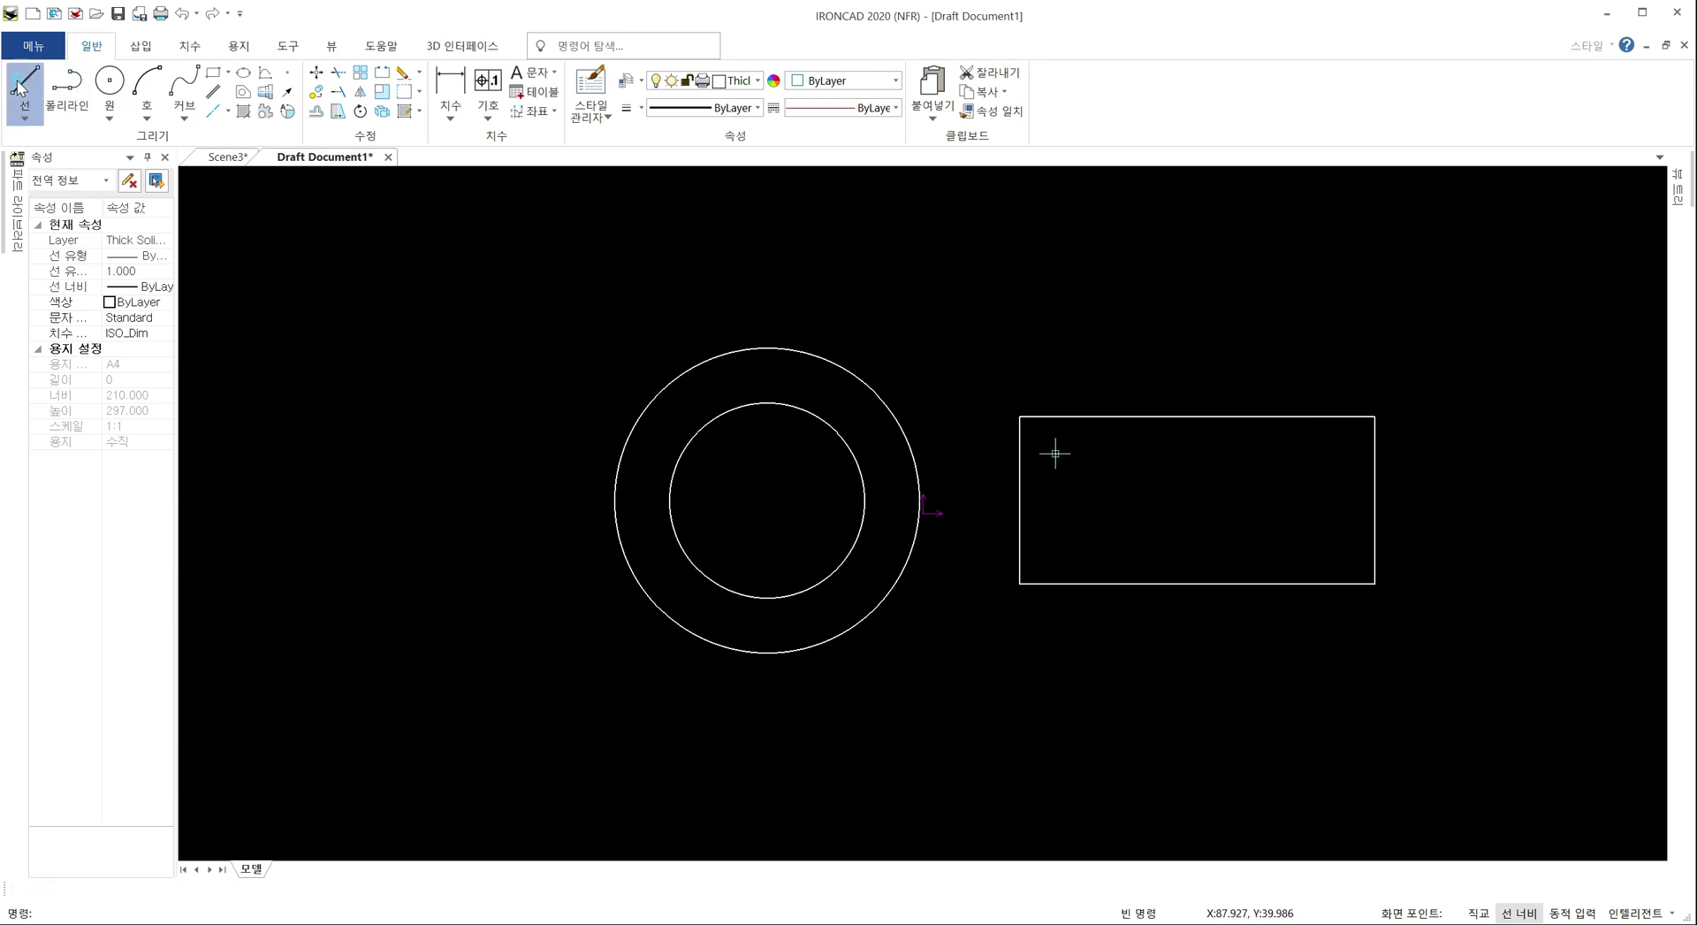
{"action": "left_click", "coordinate": [1024, 415]}
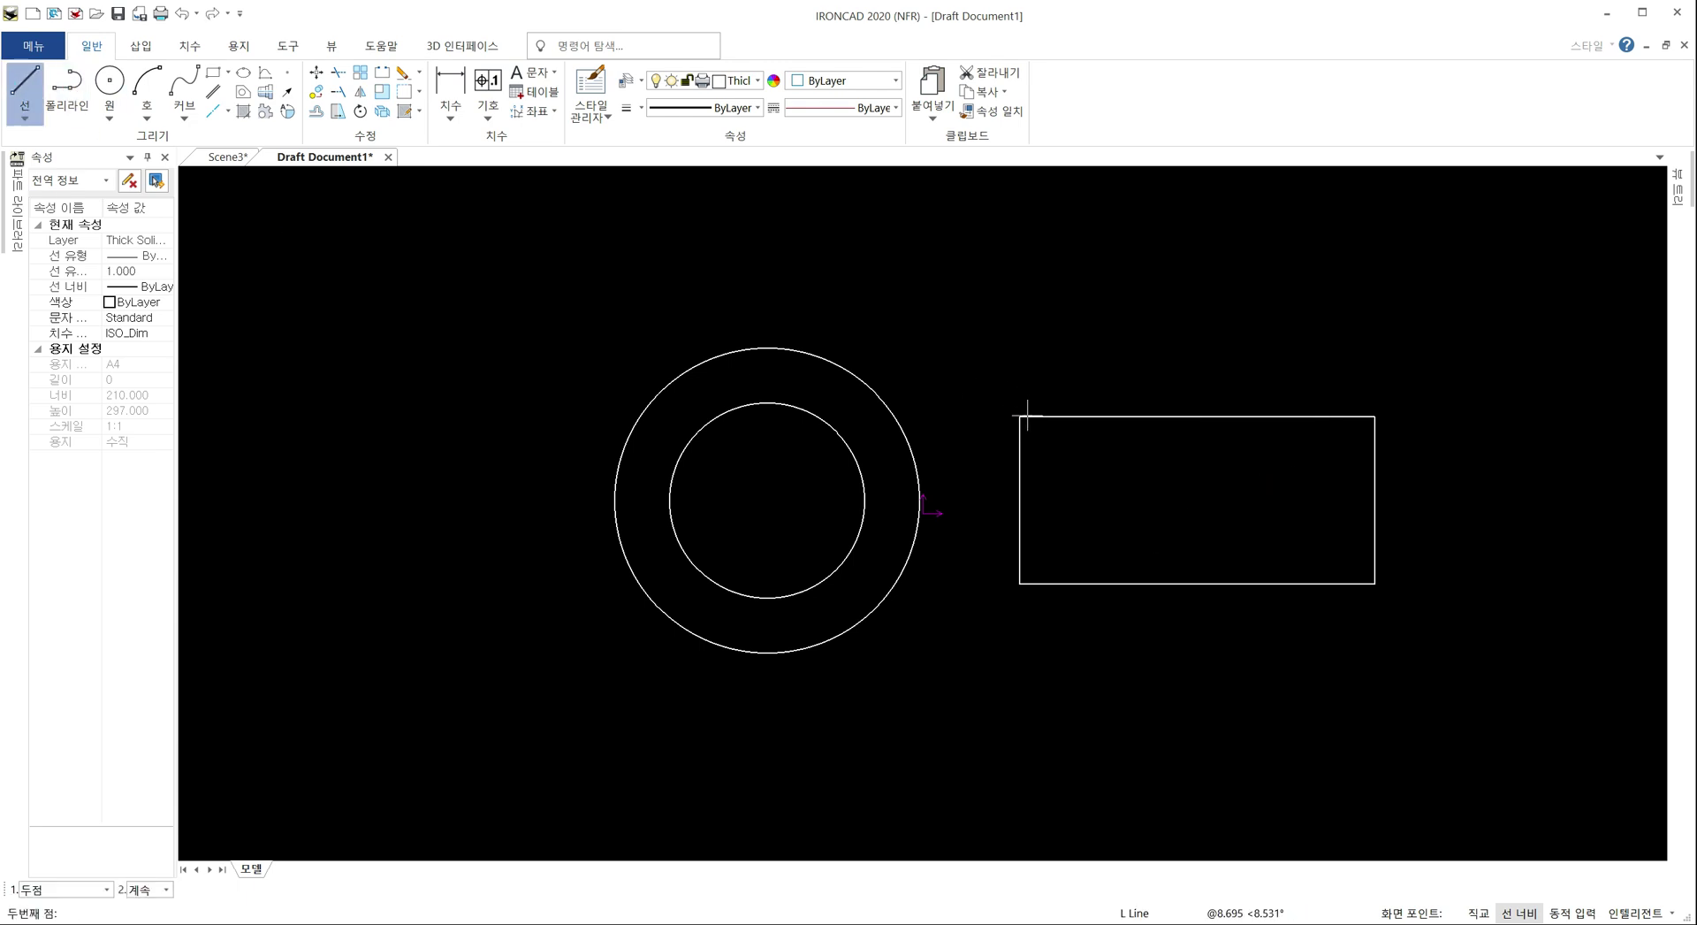
{"action": "left_click", "coordinate": [1375, 417]}
{"action": "left_click", "coordinate": [1374, 582]}
{"action": "key", "text": "Escape"}
Draw a third circle over the inner circle from the same centre, with a radius of about 65 mm
{"action": "left_click", "coordinate": [107, 113]}
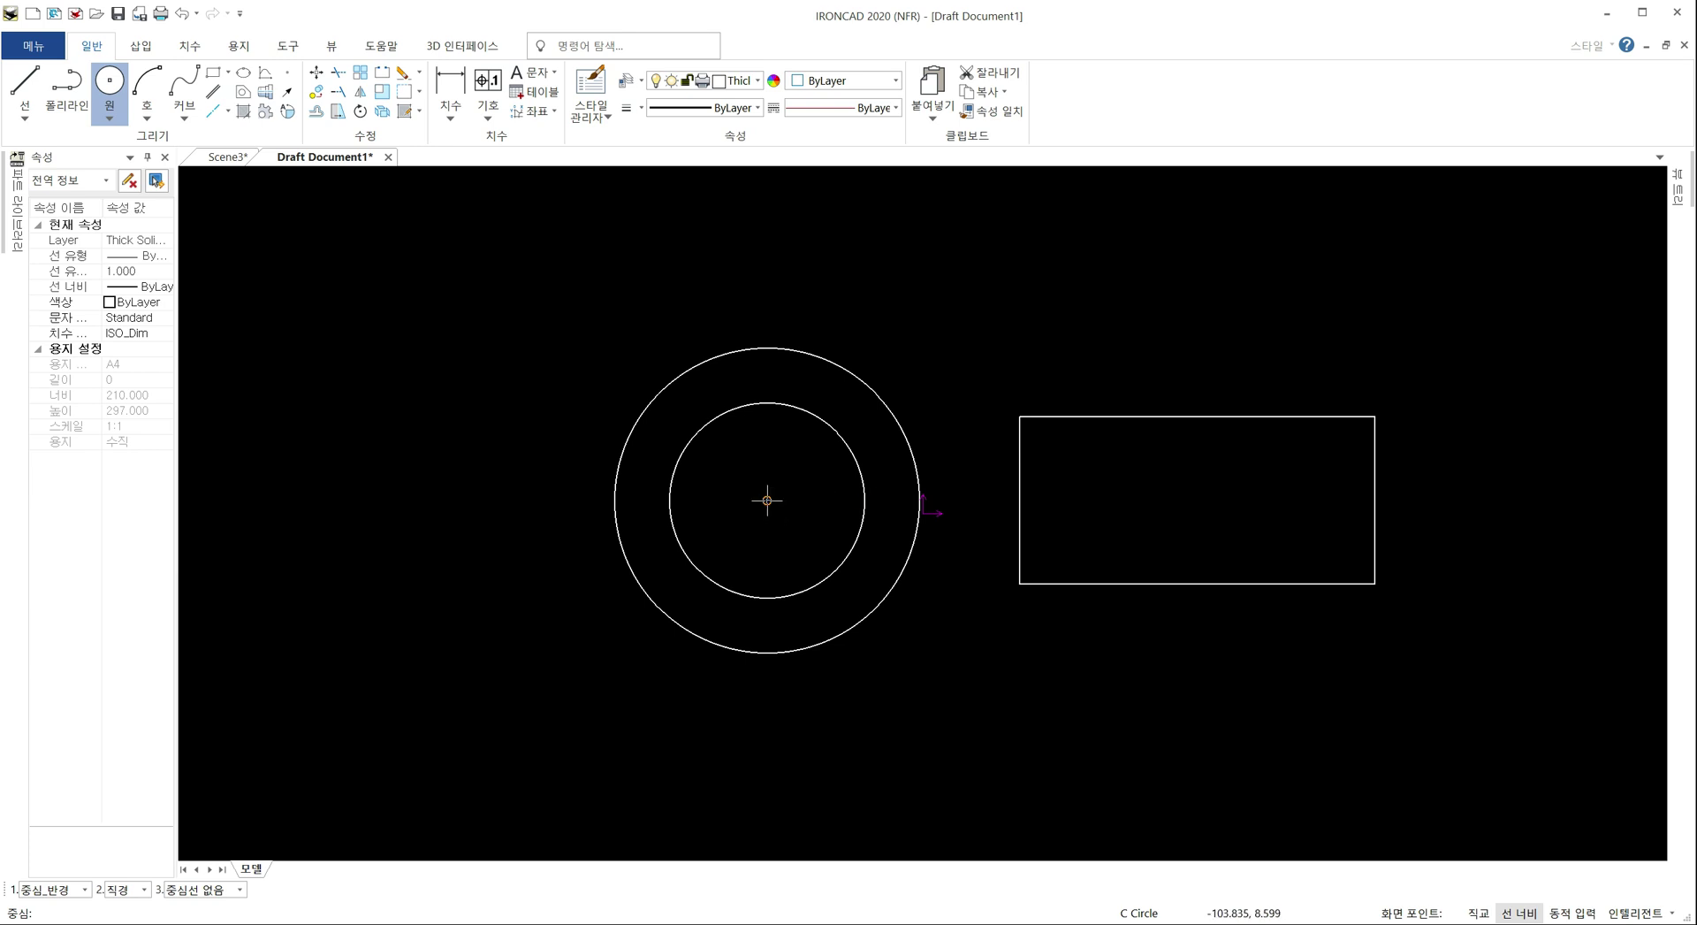
{"action": "left_click", "coordinate": [767, 501]}
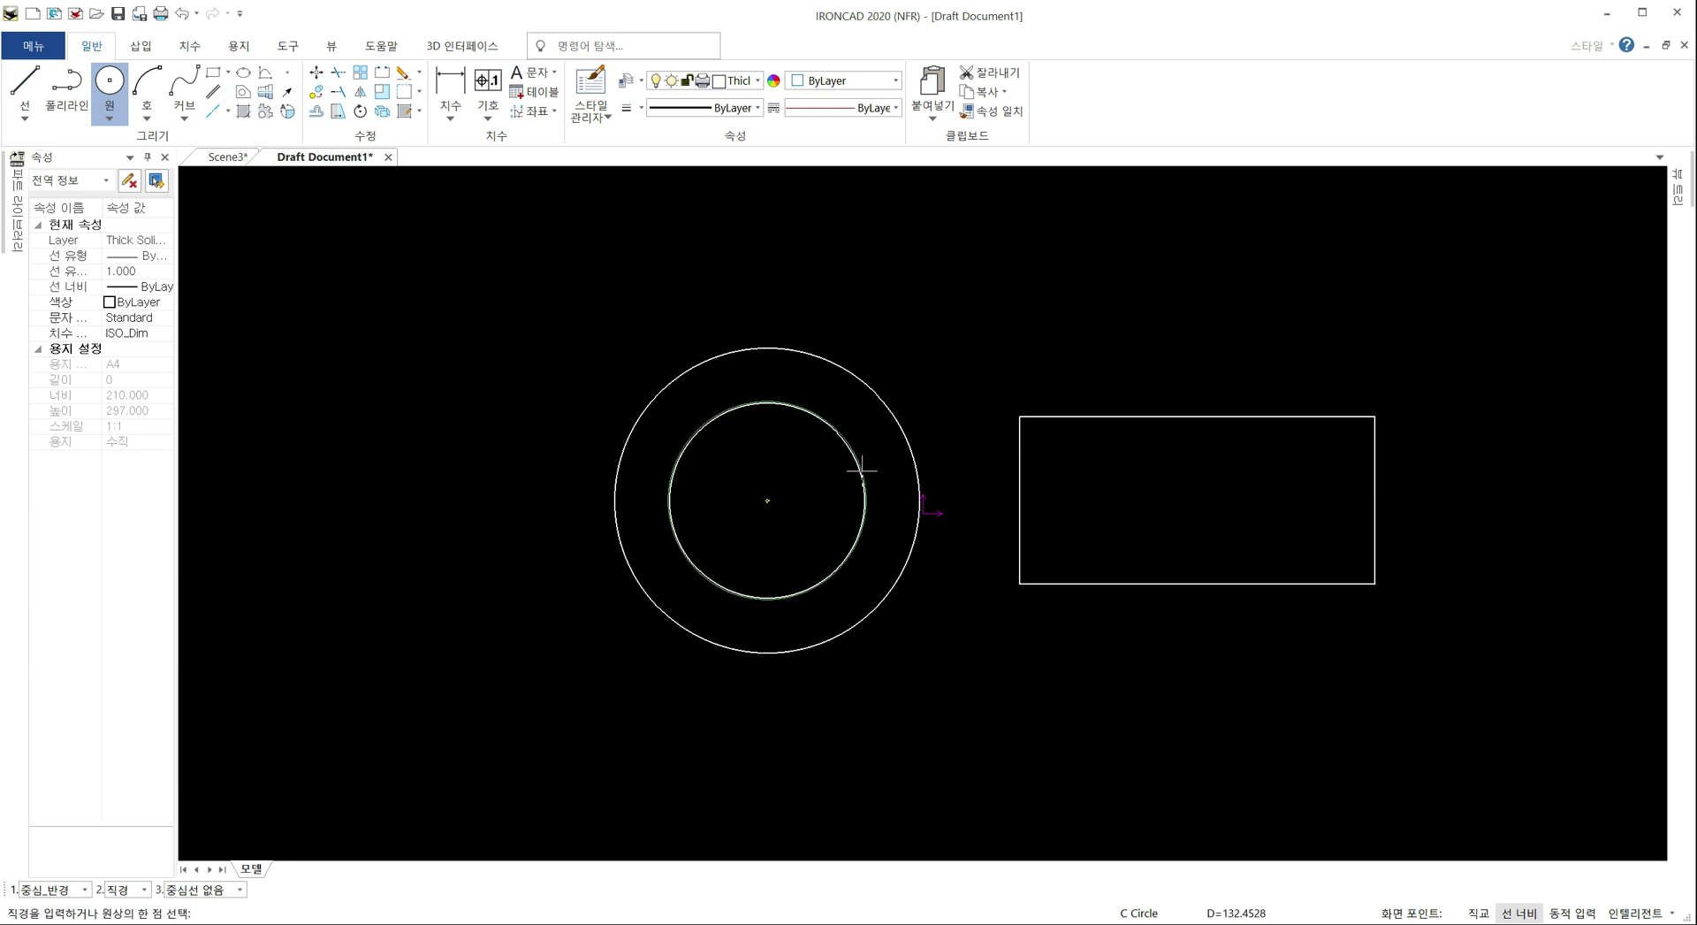
{"action": "scroll", "coordinate": [865, 514], "scroll_direction": "up", "scroll_amount": 5}
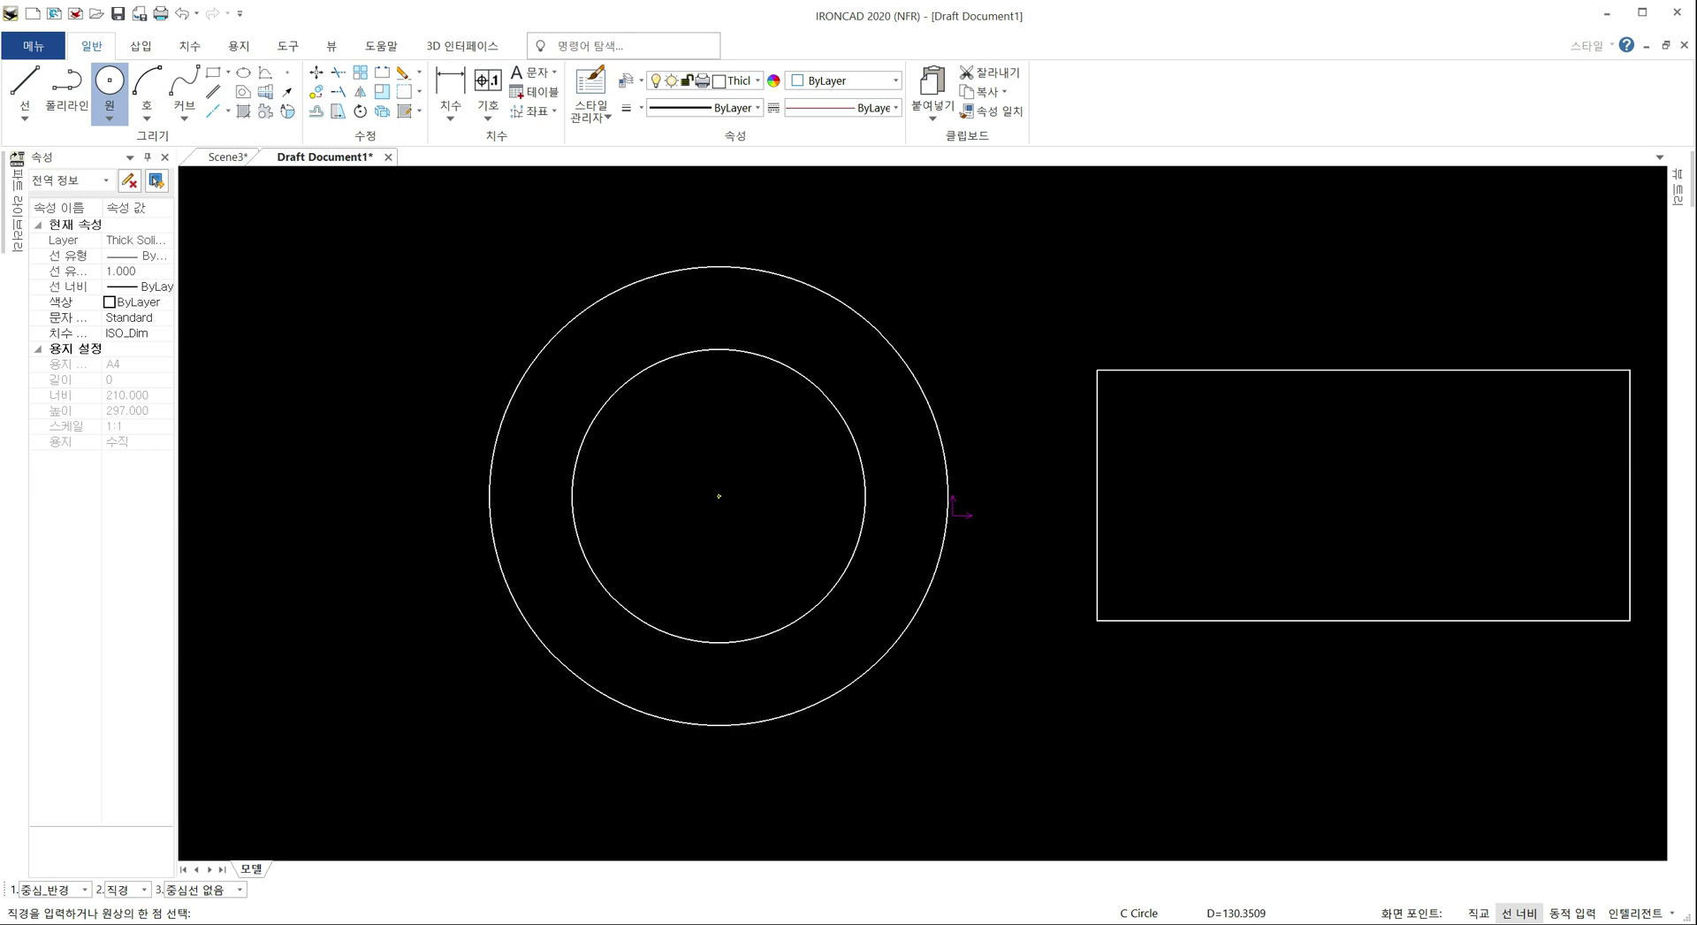
{"action": "left_click", "coordinate": [864, 514]}
{"action": "scroll", "coordinate": [852, 575], "scroll_direction": "down", "scroll_amount": 5}
{"action": "key", "text": "Escape"}
{"action": "scroll", "coordinate": [955, 657], "scroll_direction": "down", "scroll_amount": 2}
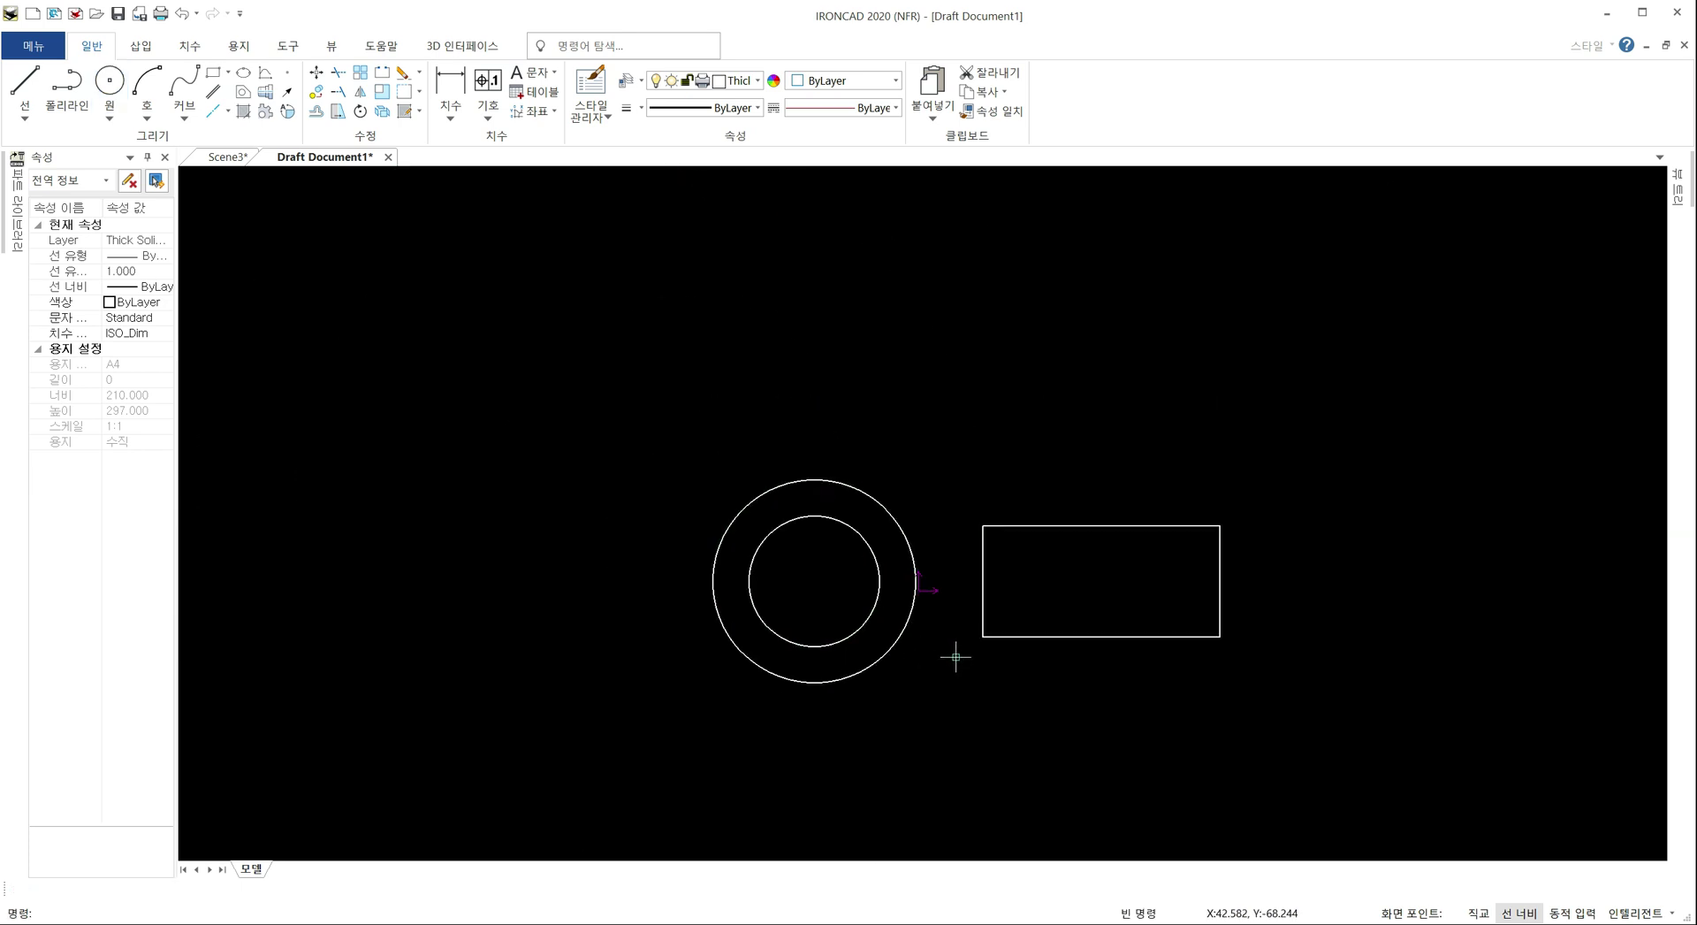
Select and copy all the circles, the rectangle and the overlapping lines in the draft
{"action": "middle_click_drag", "start_coordinate": [1005, 677], "coordinate": [836, 646]}
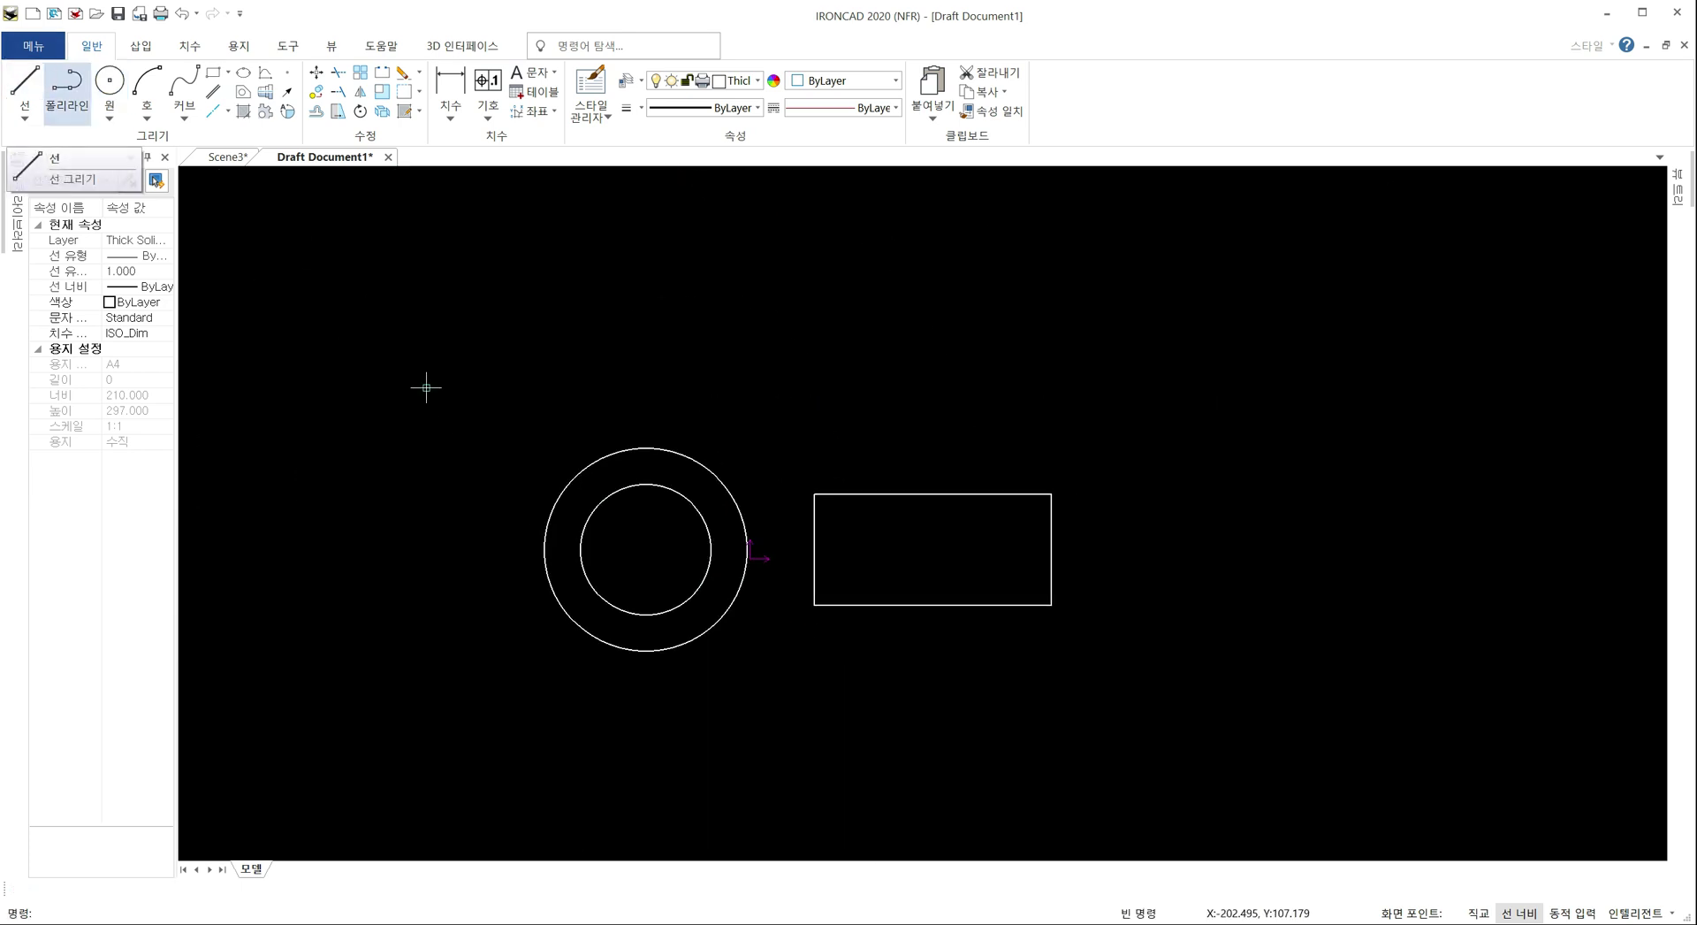
{"action": "middle_click_drag", "start_coordinate": [1186, 576], "coordinate": [1186, 485]}
{"action": "key", "text": "ctrl+a"}
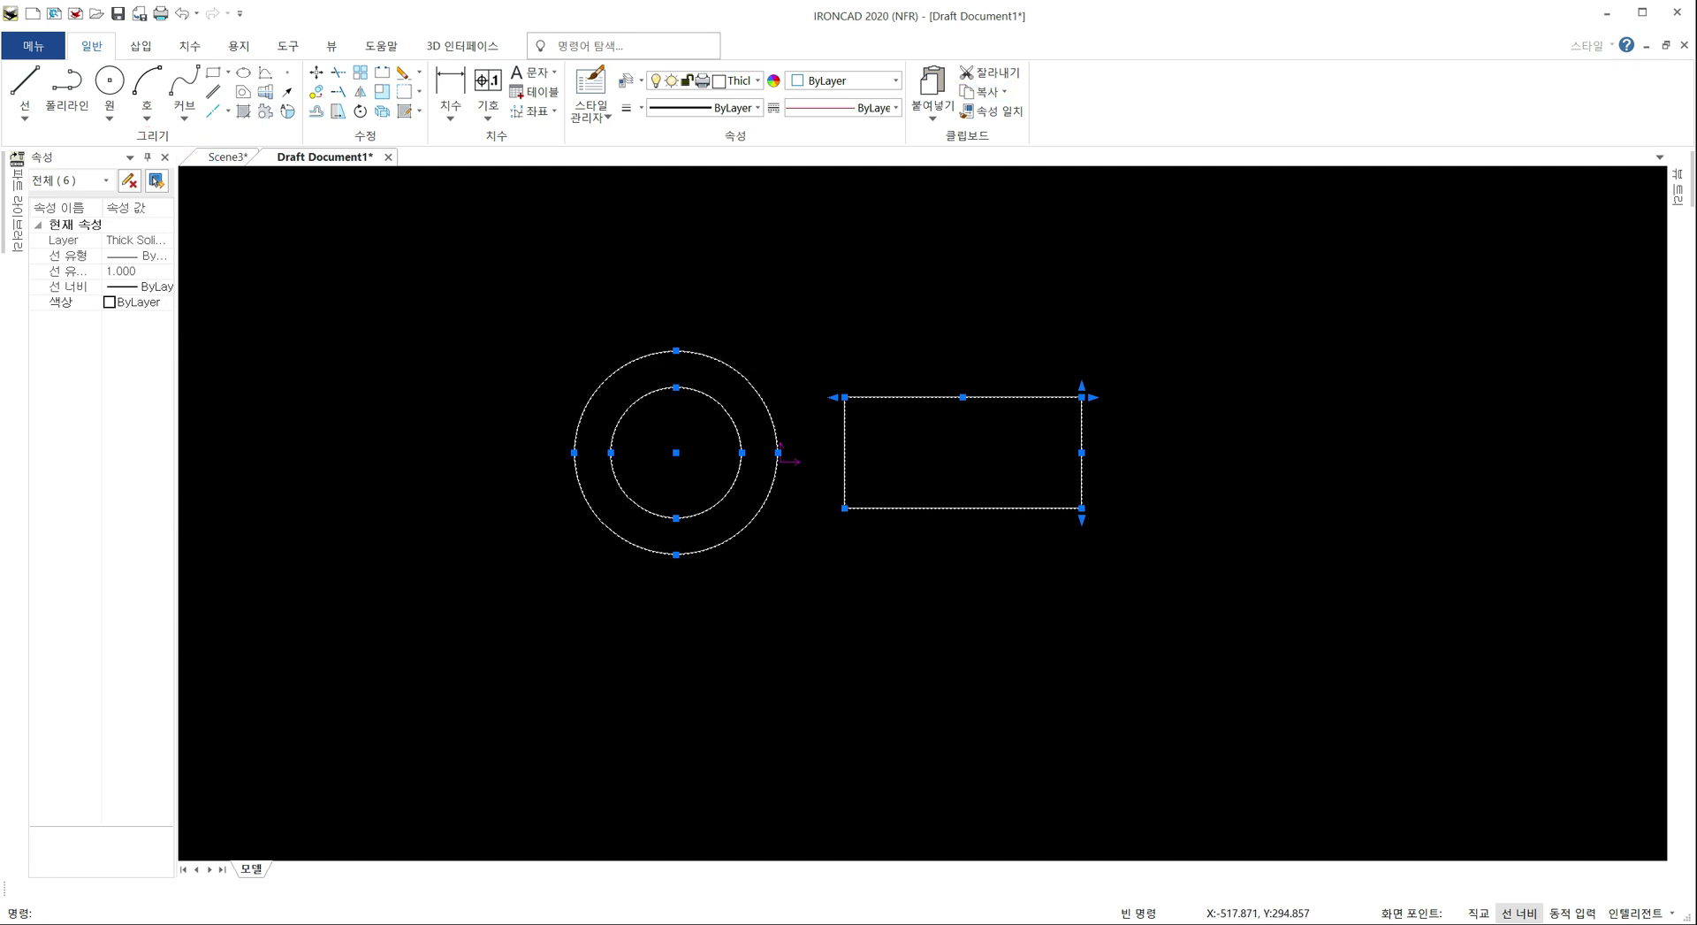
Return to the Scene3 sketch and delete all of the existing polygon lines
{"action": "left_click", "coordinate": [228, 157]}
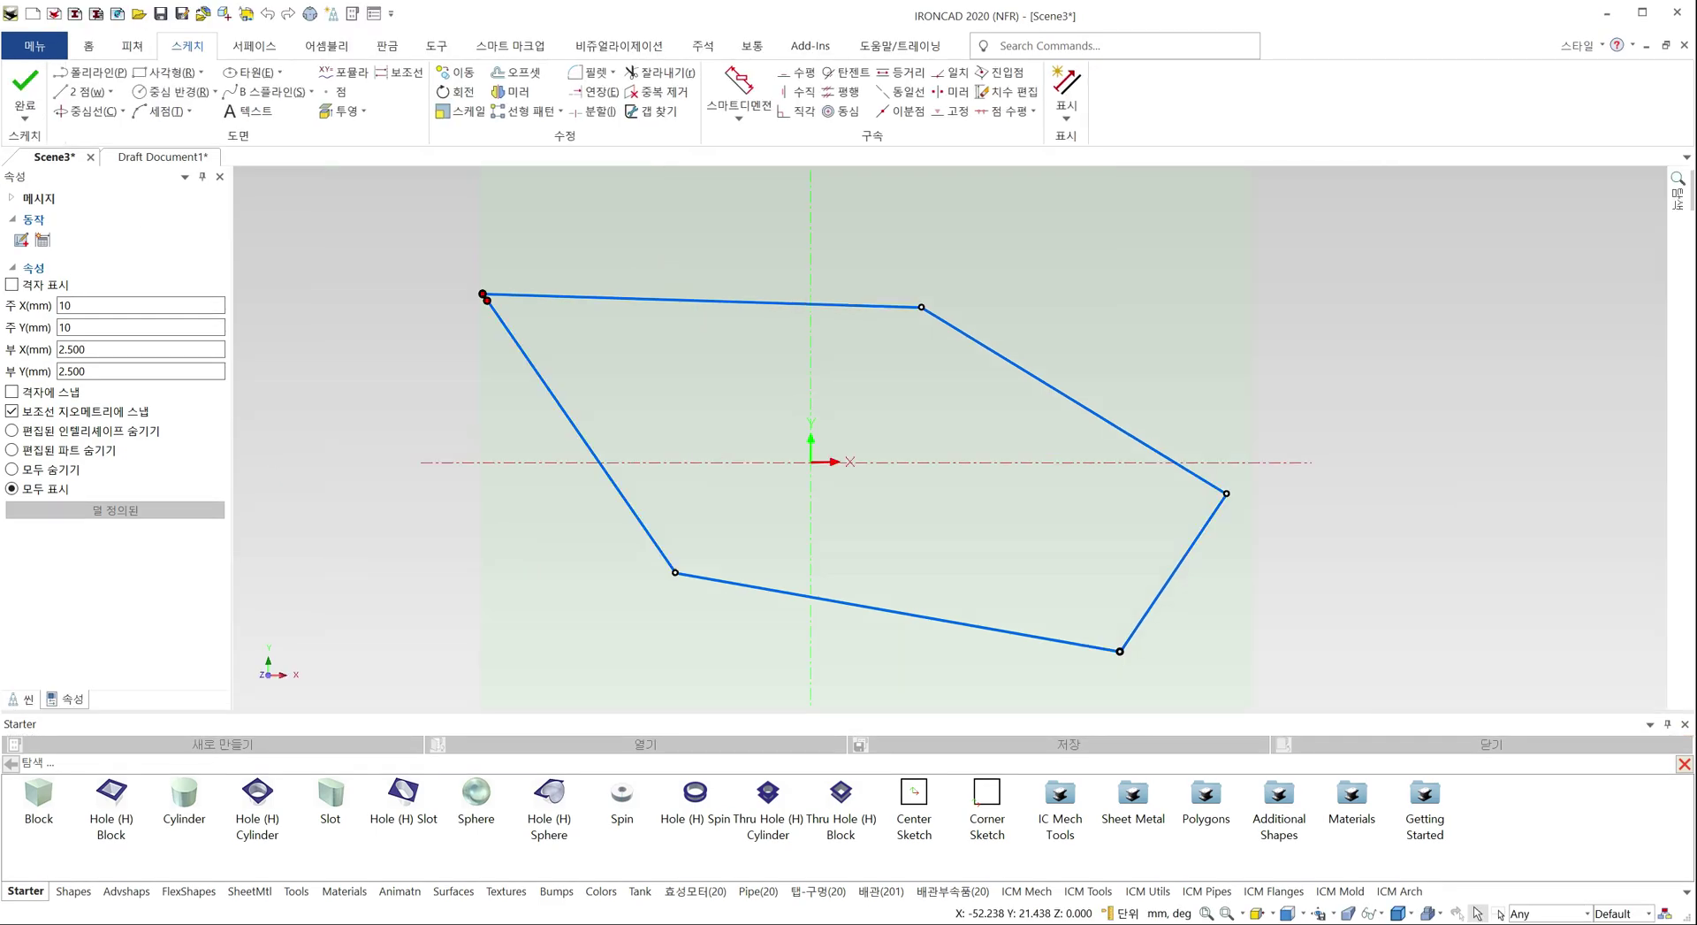
{"action": "scroll", "coordinate": [1033, 511], "scroll_direction": "down", "scroll_amount": 3}
{"action": "key", "text": "super+a"}
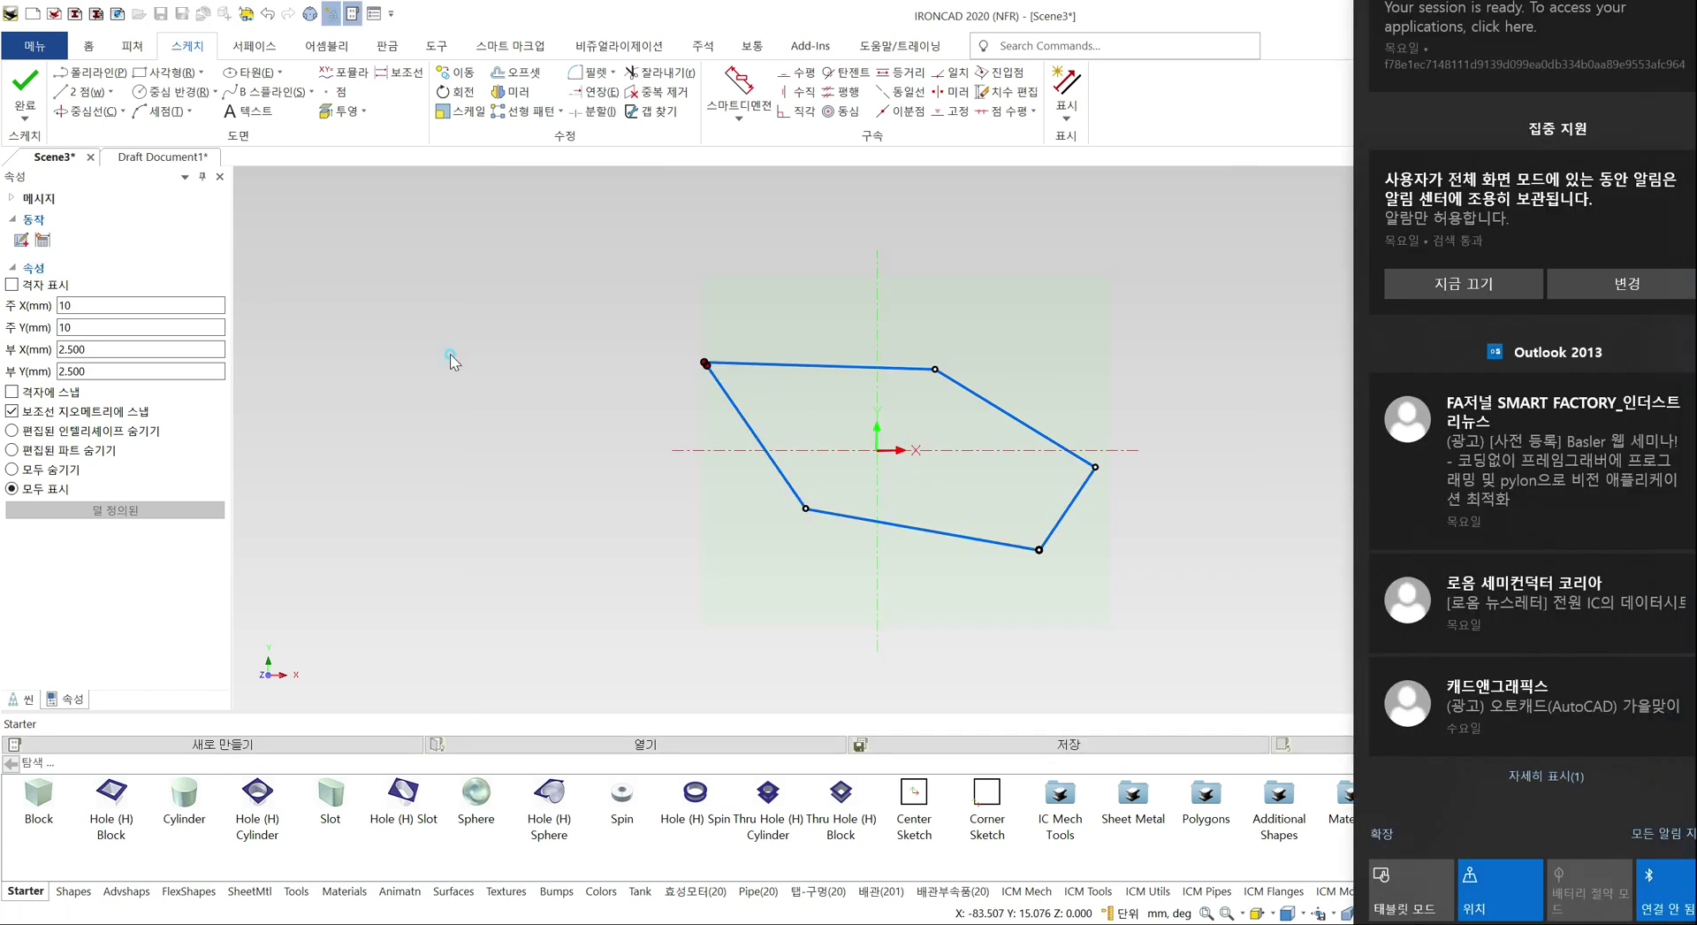
{"action": "key", "text": "super+a"}
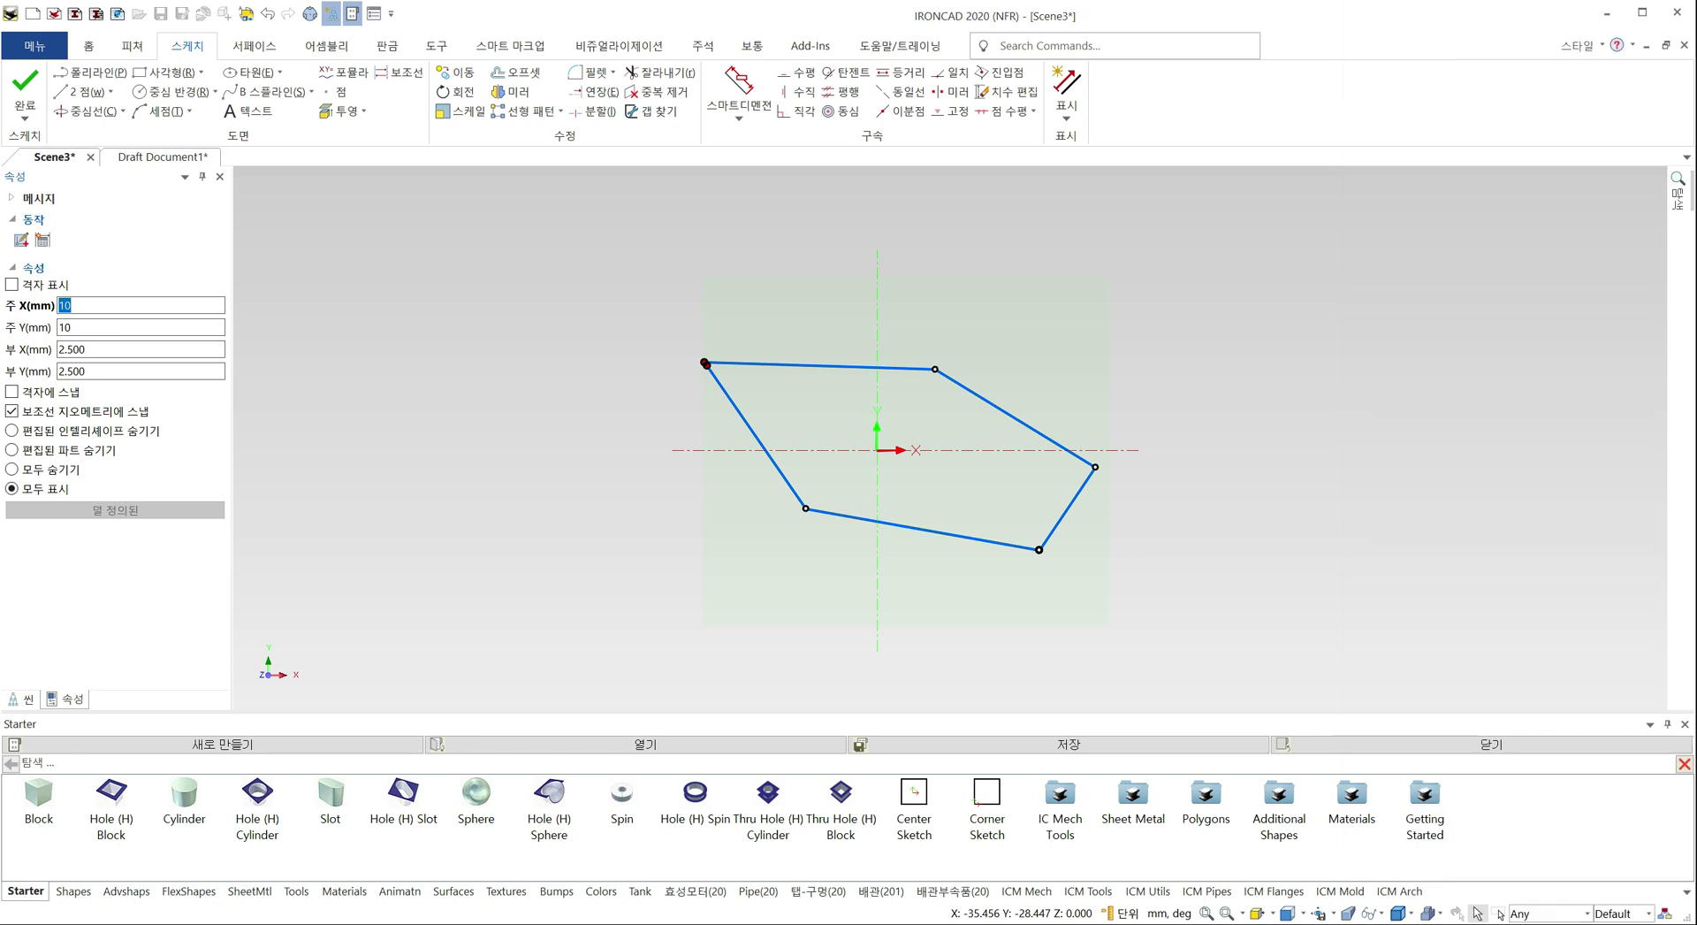
{"action": "left_click", "coordinate": [1095, 492]}
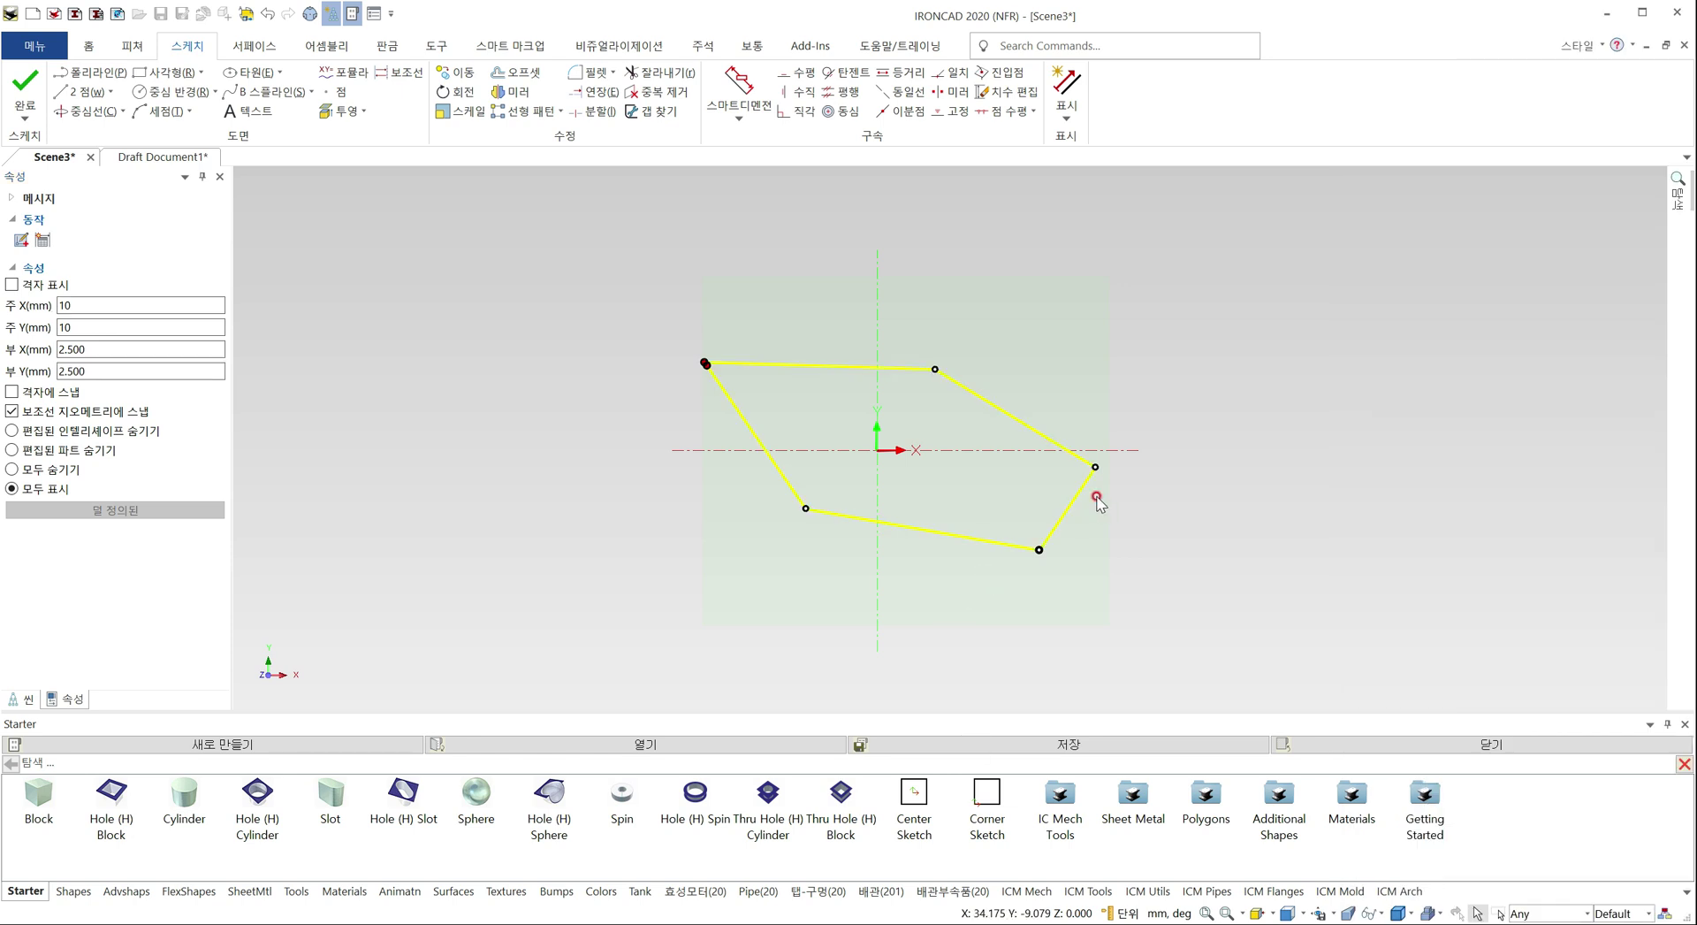
{"action": "key", "text": "Delete"}
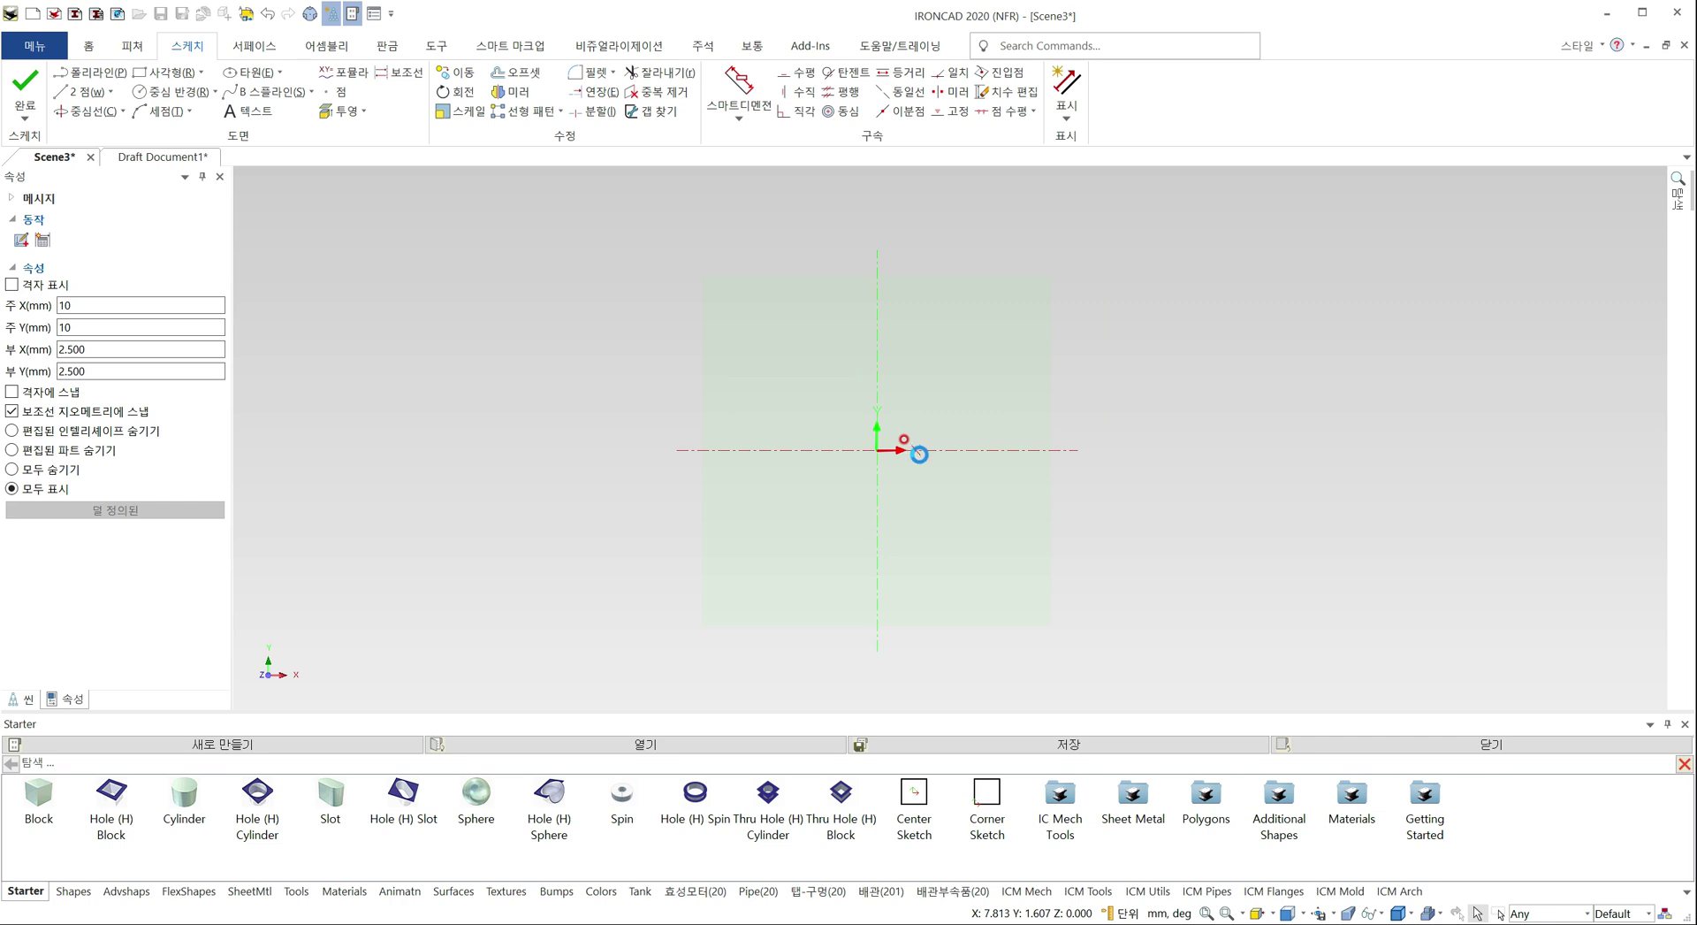
Paste the copied draft circles, rectangle and overlapping lines into the empty Scene3 sketch and deselect them
{"action": "key", "text": "ctrl+z"}
{"action": "scroll", "coordinate": [964, 424], "scroll_direction": "down", "scroll_amount": 5}
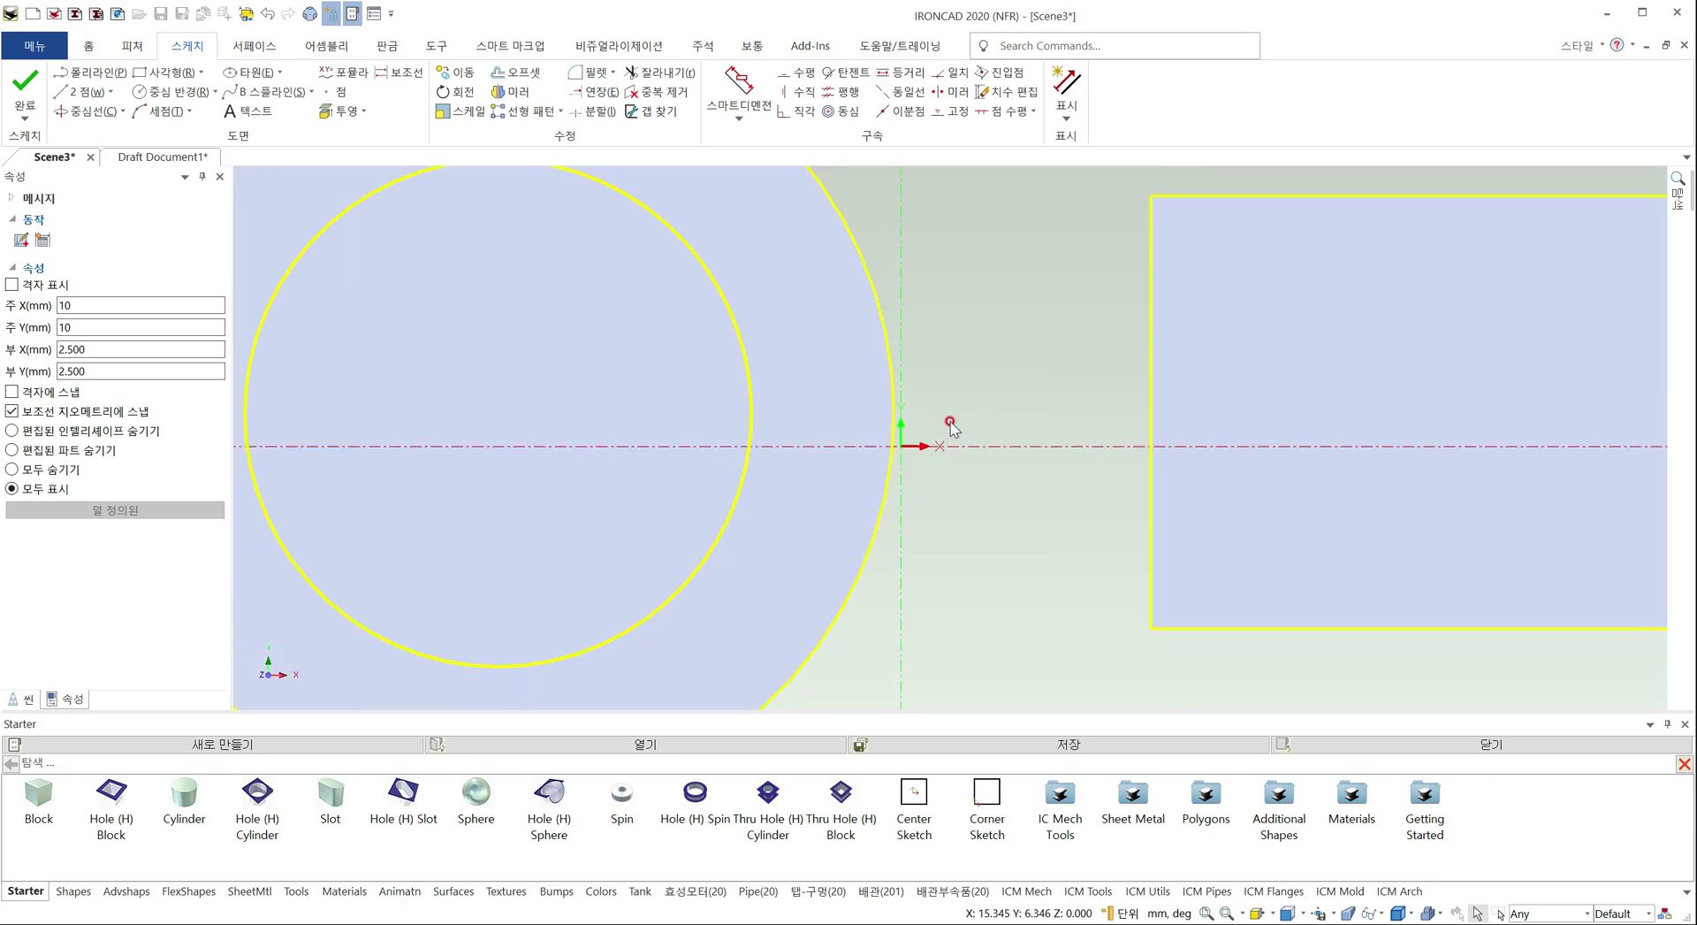
{"action": "left_click", "coordinate": [1019, 598]}
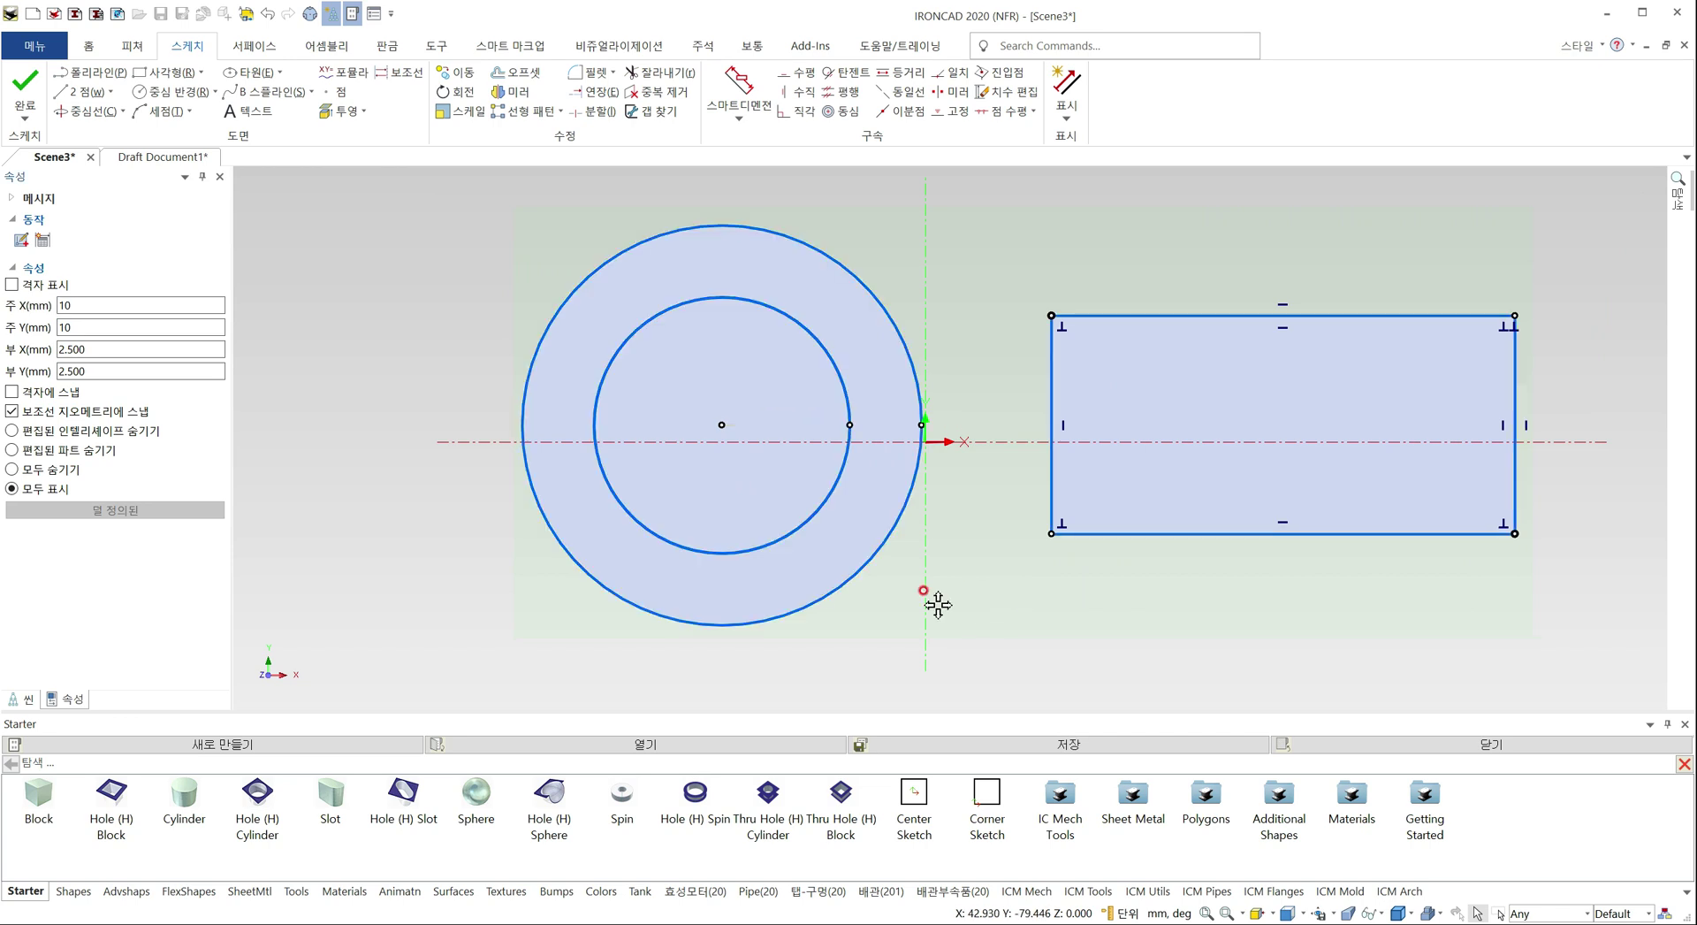
{"action": "middle_click_drag", "start_coordinate": [928, 595], "coordinate": [834, 580]}
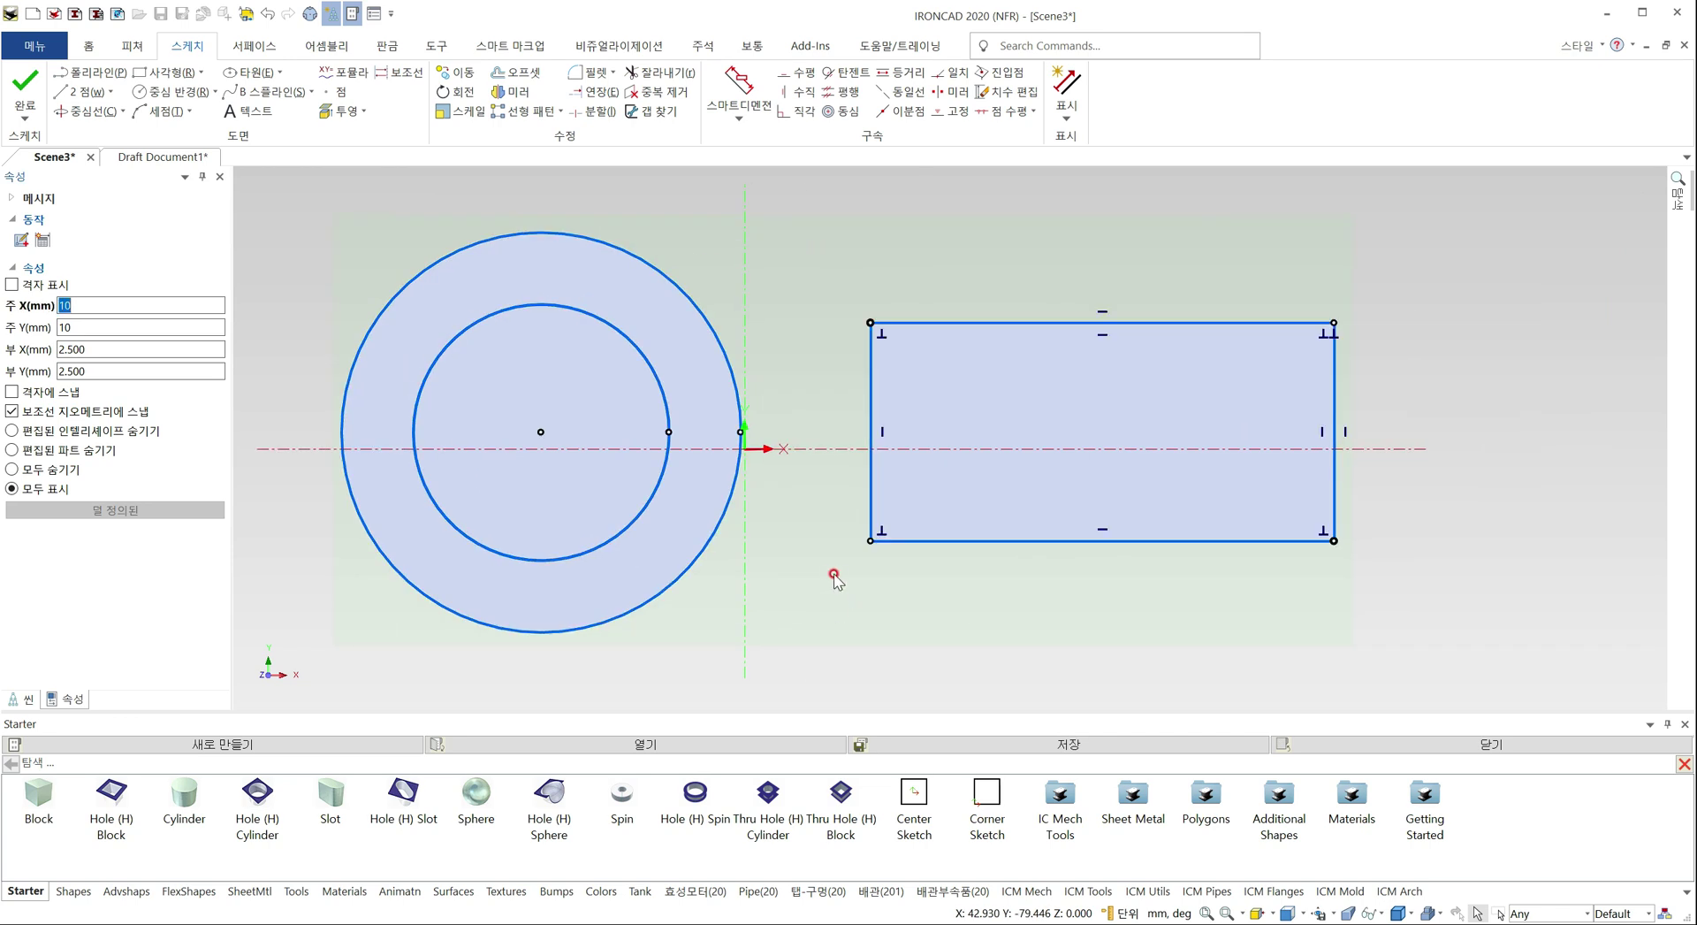
{"action": "left_click", "coordinate": [710, 534]}
Select all the sketch geometry and delete its duplicate curves with the Remove Duplicates command
{"action": "left_click", "coordinate": [680, 94]}
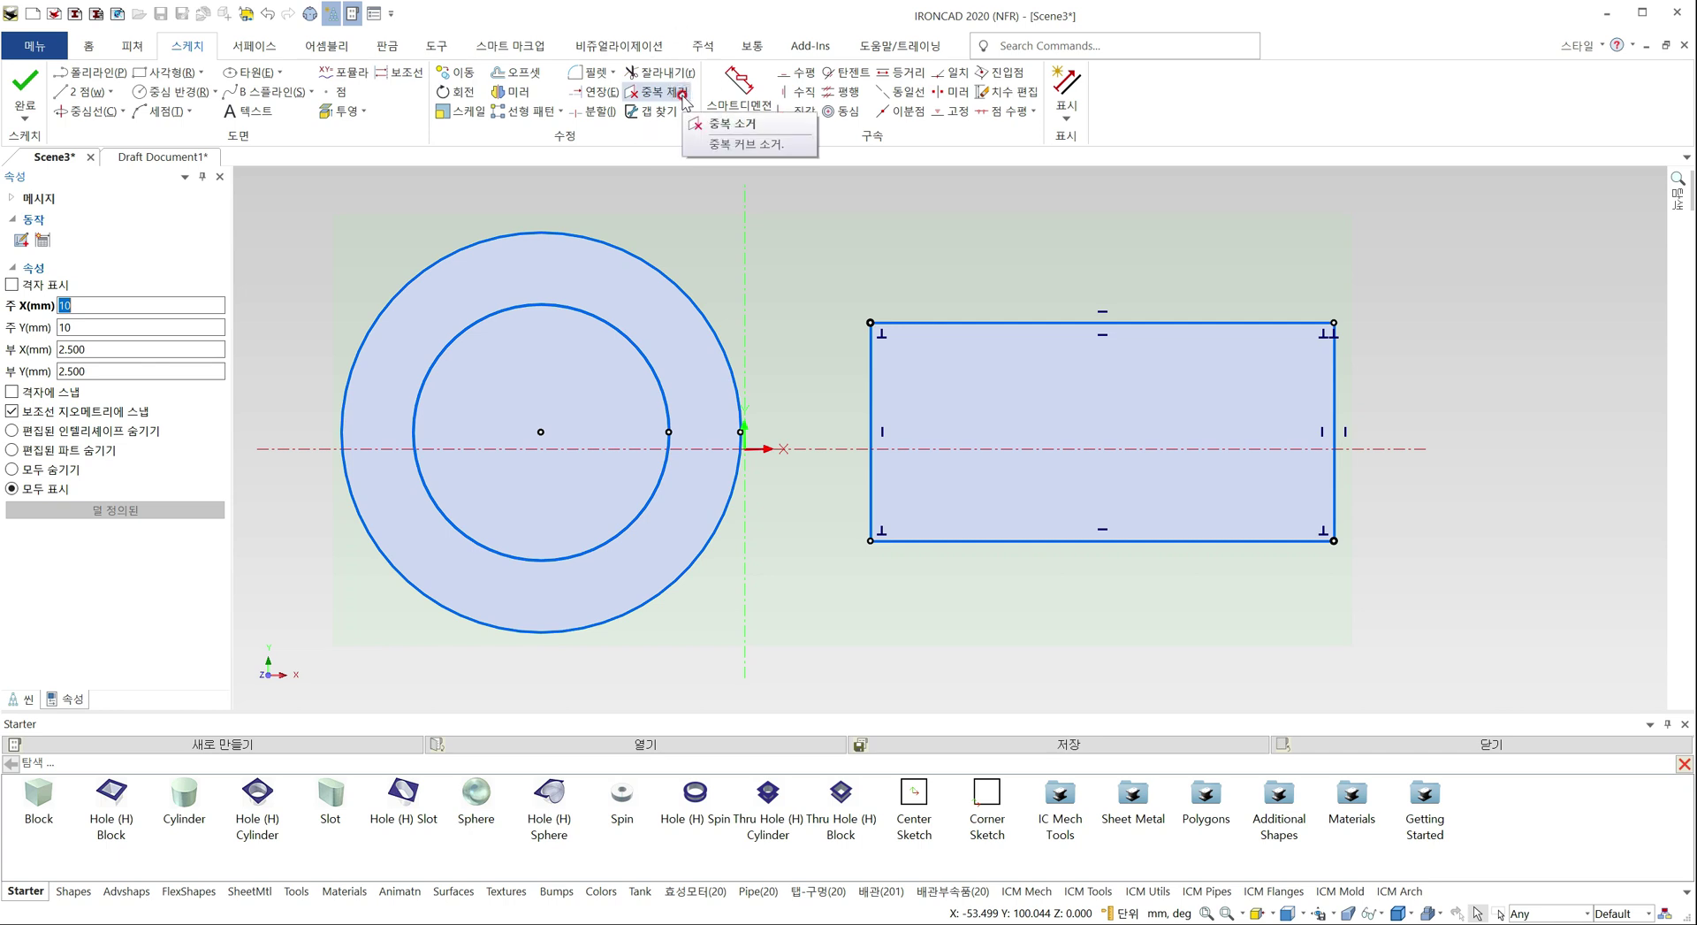
{"action": "left_click", "coordinate": [366, 221]}
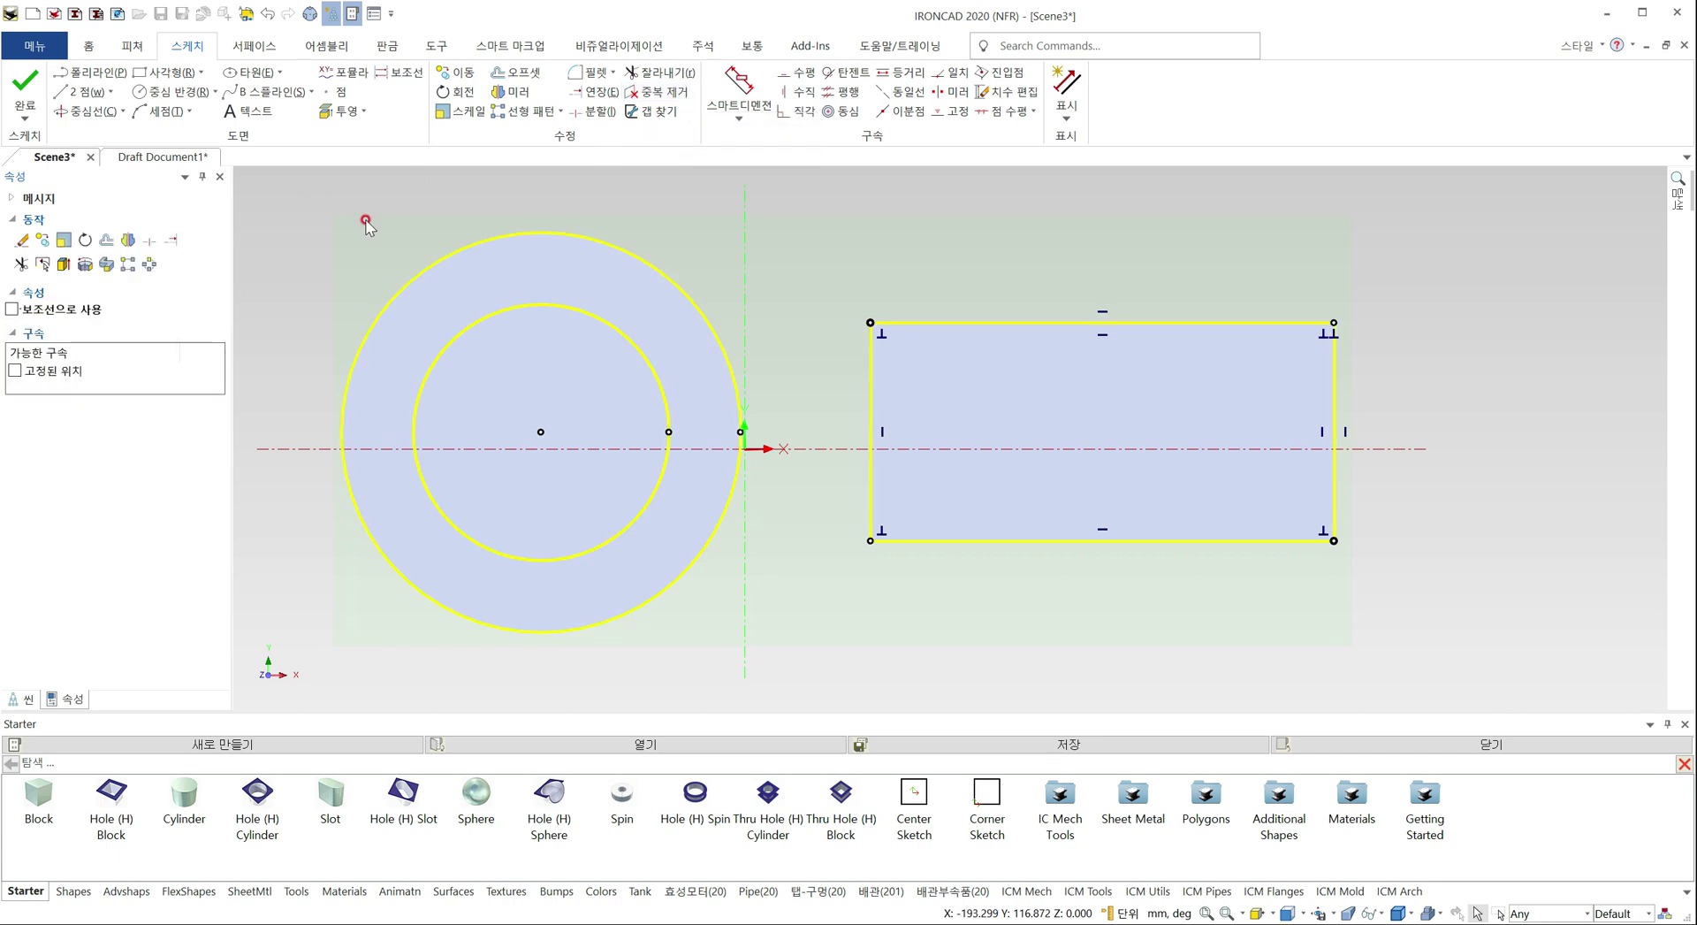
{"action": "left_click", "coordinate": [680, 96]}
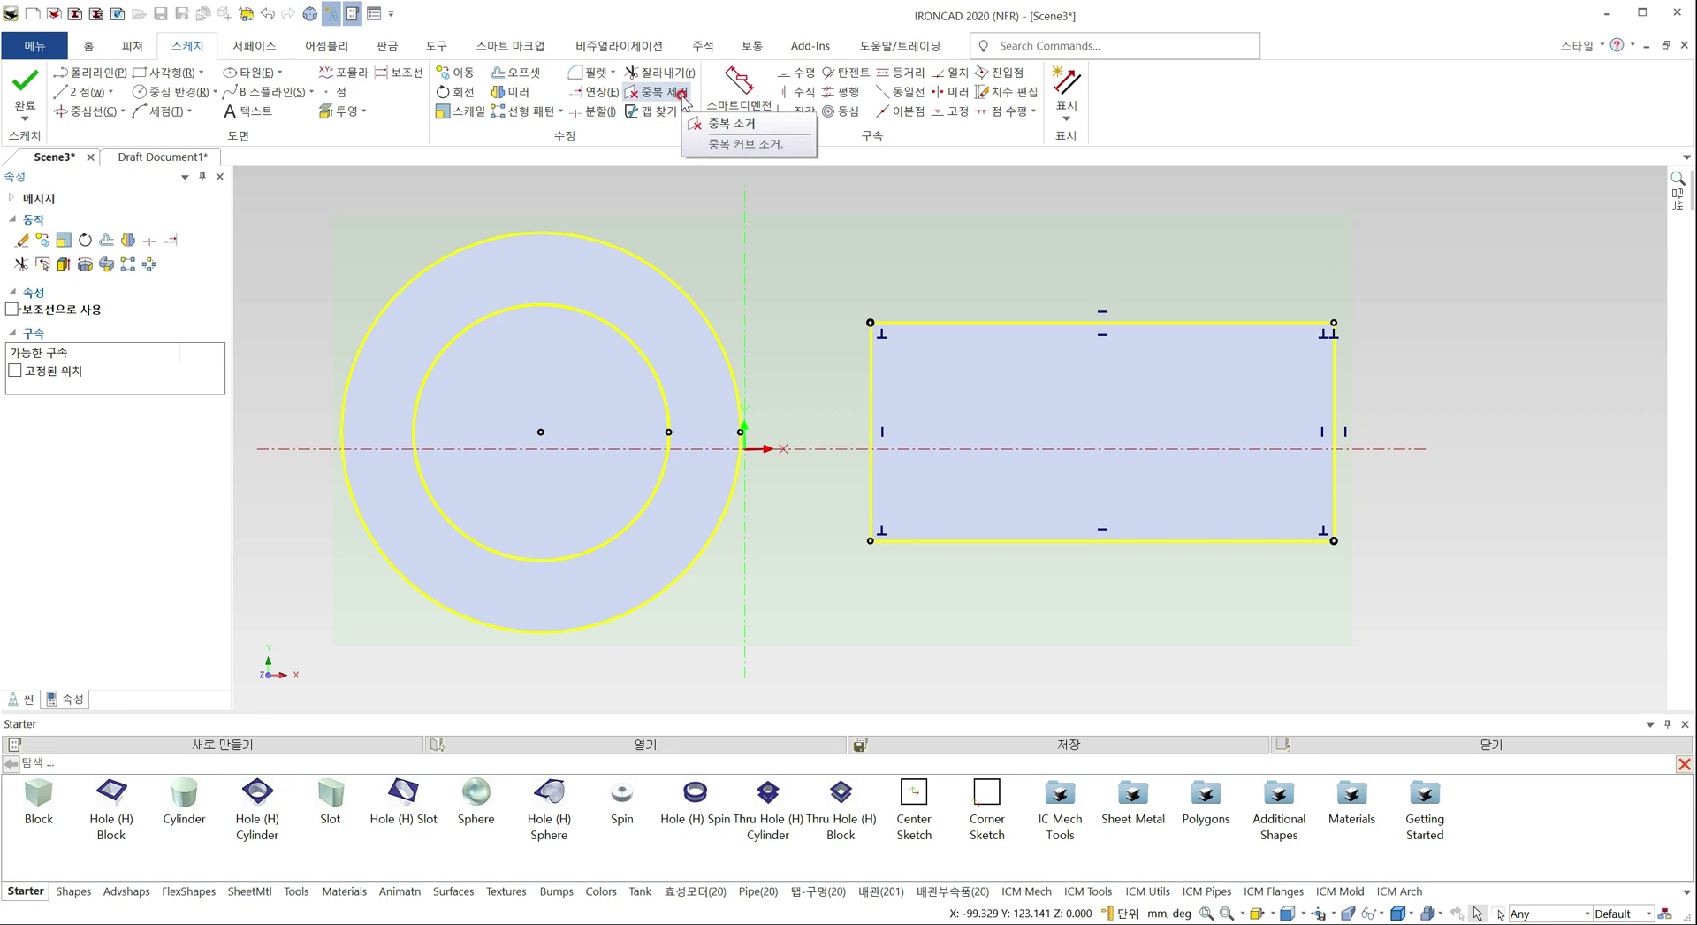
{"action": "left_click", "coordinate": [723, 124]}
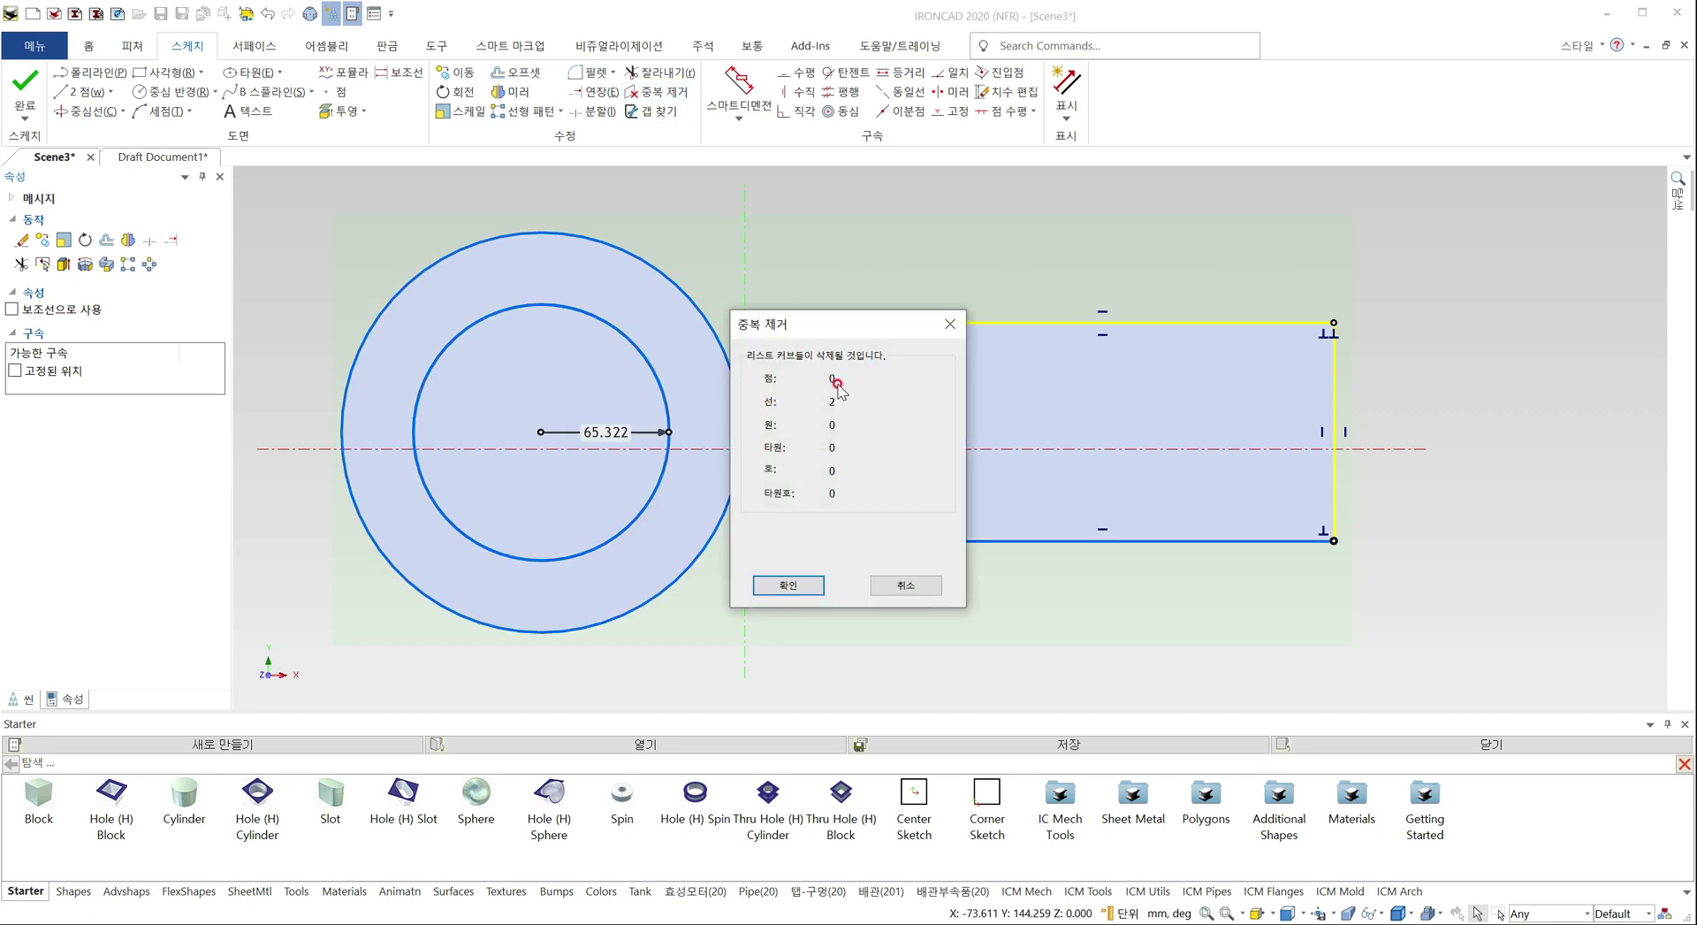
{"action": "left_click", "coordinate": [800, 435]}
{"action": "left_click", "coordinate": [802, 448]}
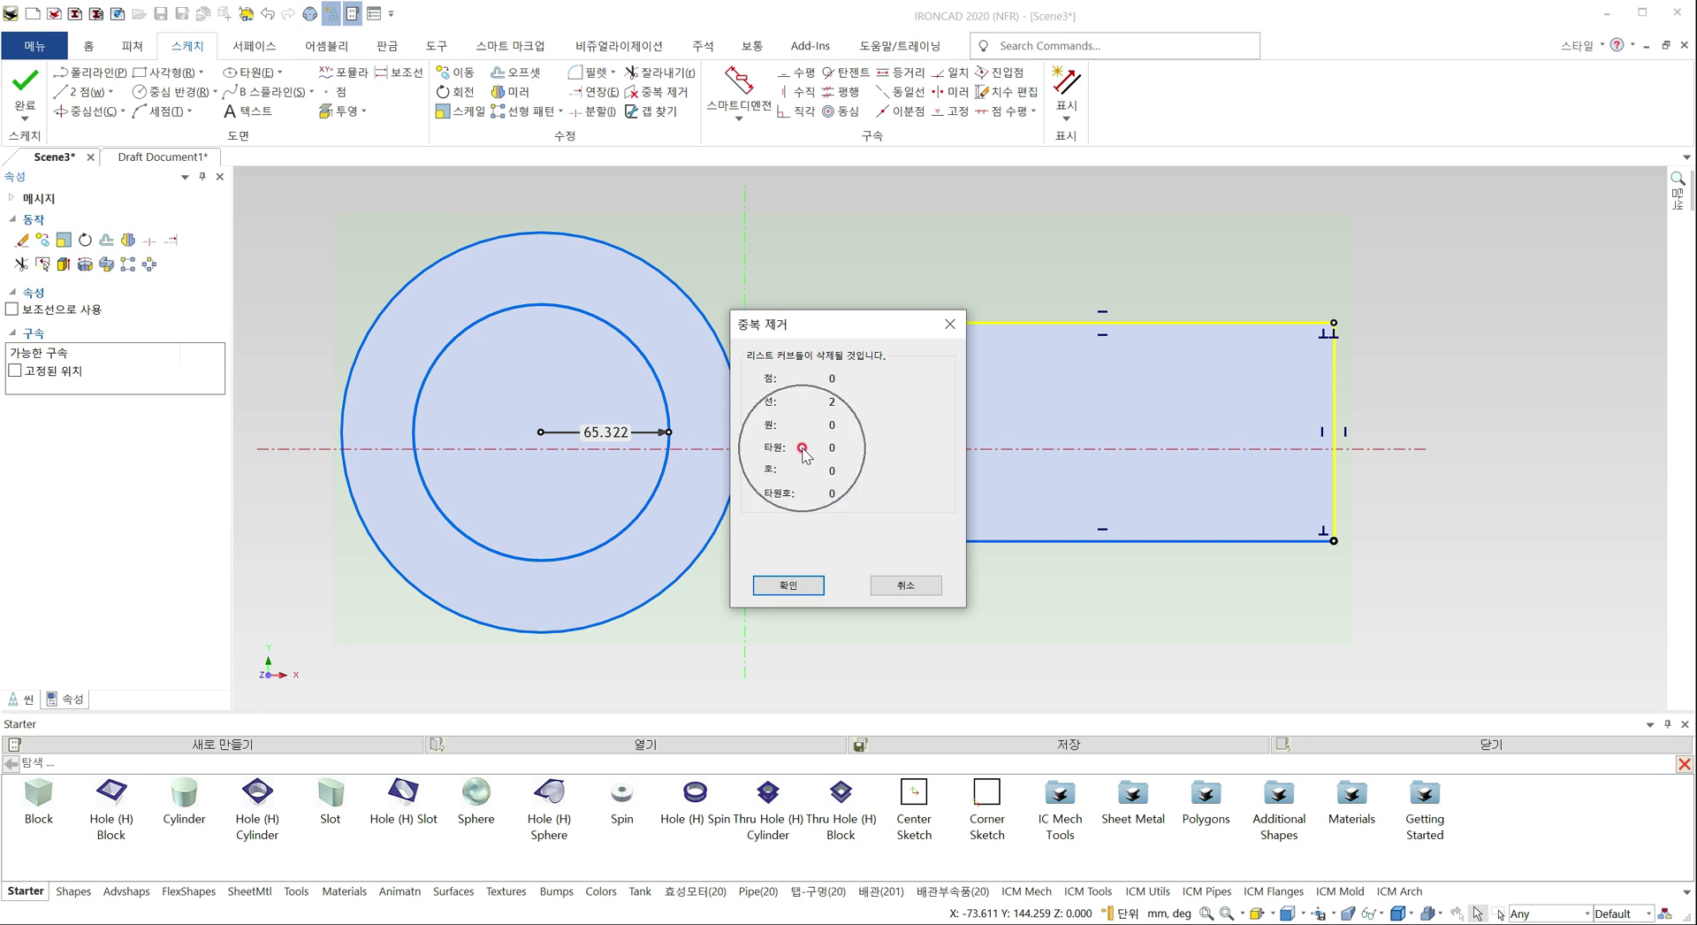
{"action": "left_click", "coordinate": [801, 496]}
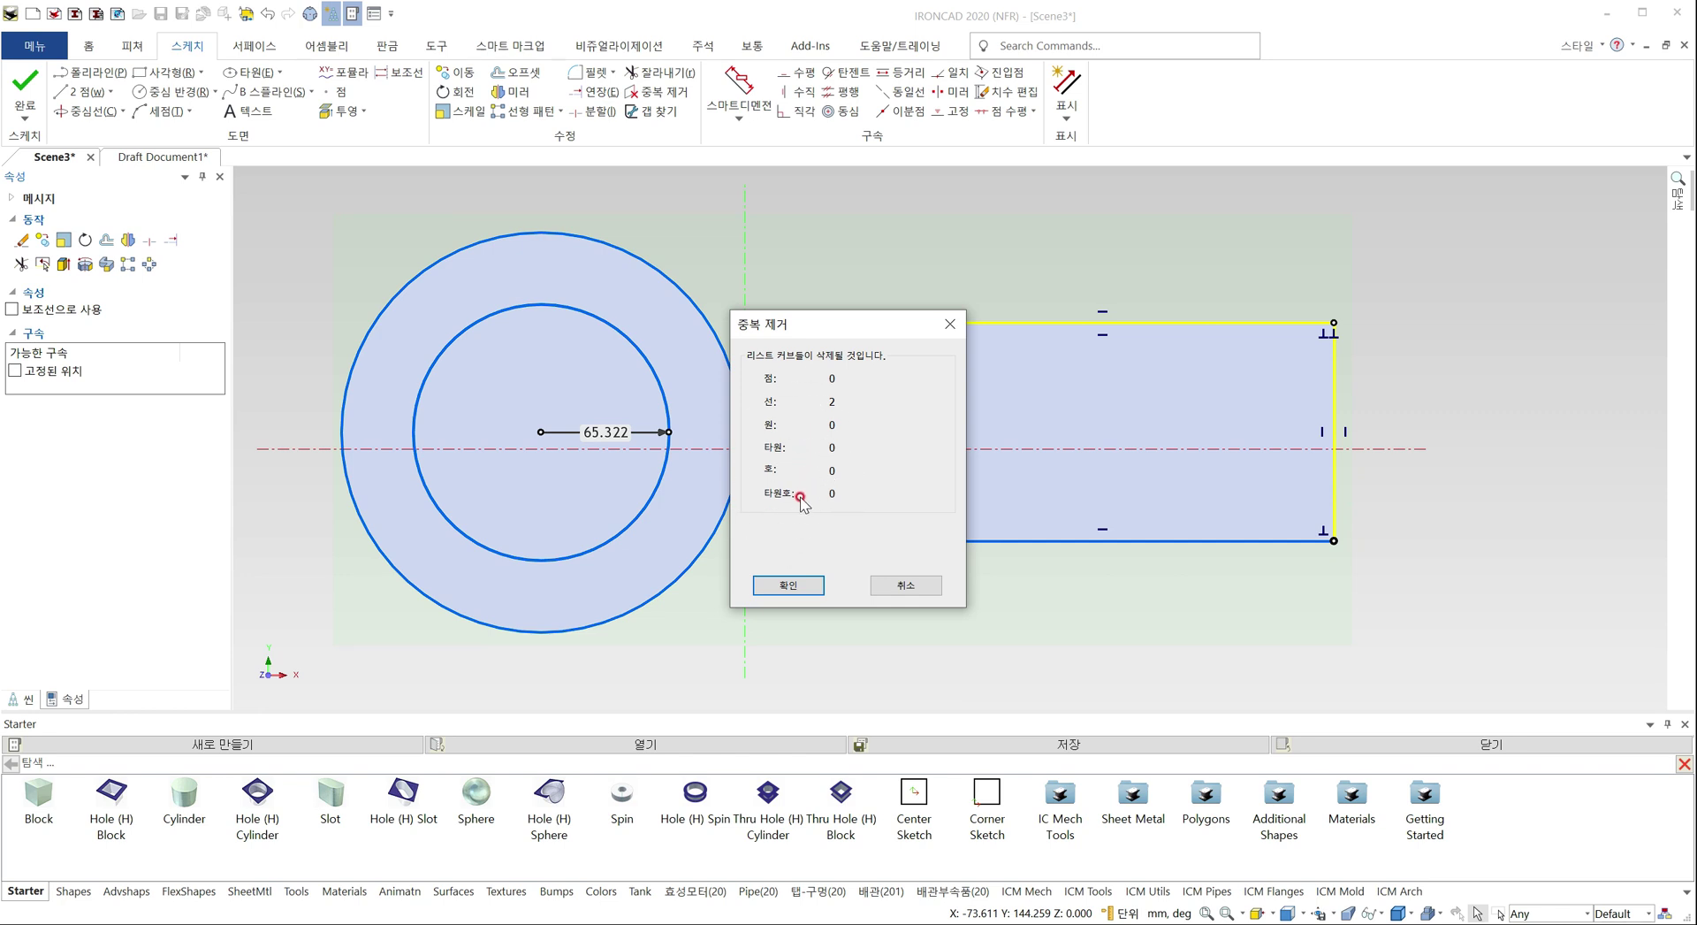
{"action": "left_click", "coordinate": [793, 536]}
{"action": "left_click", "coordinate": [782, 402]}
{"action": "left_click", "coordinate": [788, 587]}
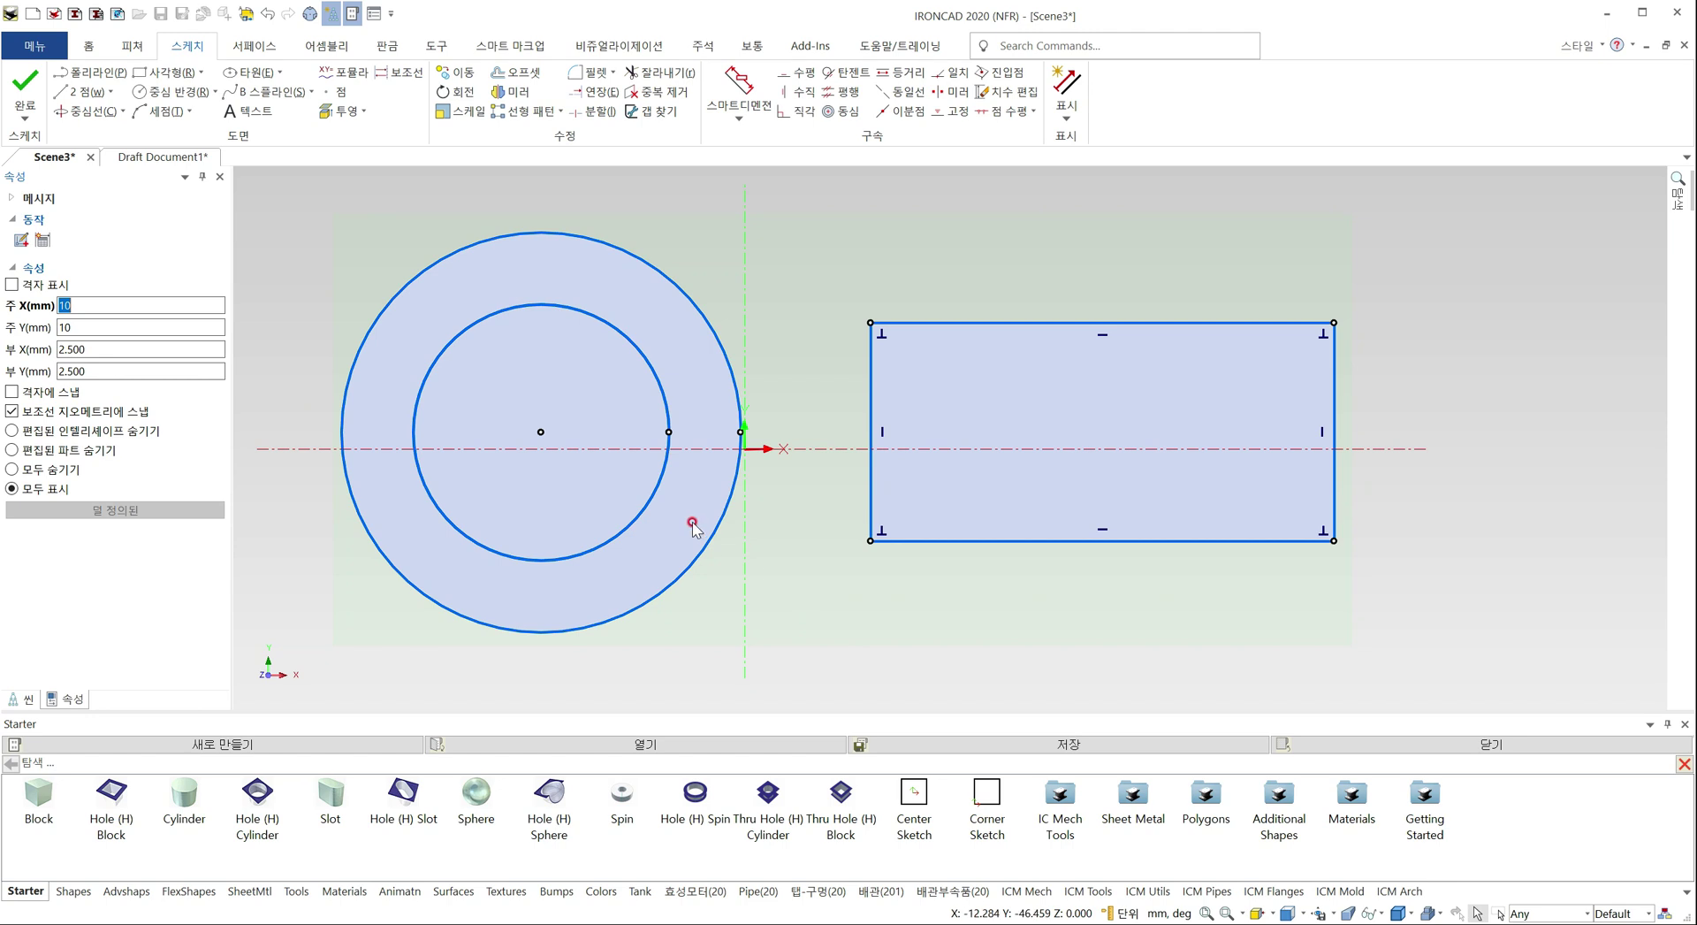
Draw a centre-radius circle directly over the inner circle, using the same centre and radius point
{"action": "scroll", "coordinate": [650, 458], "scroll_direction": "up", "scroll_amount": 3}
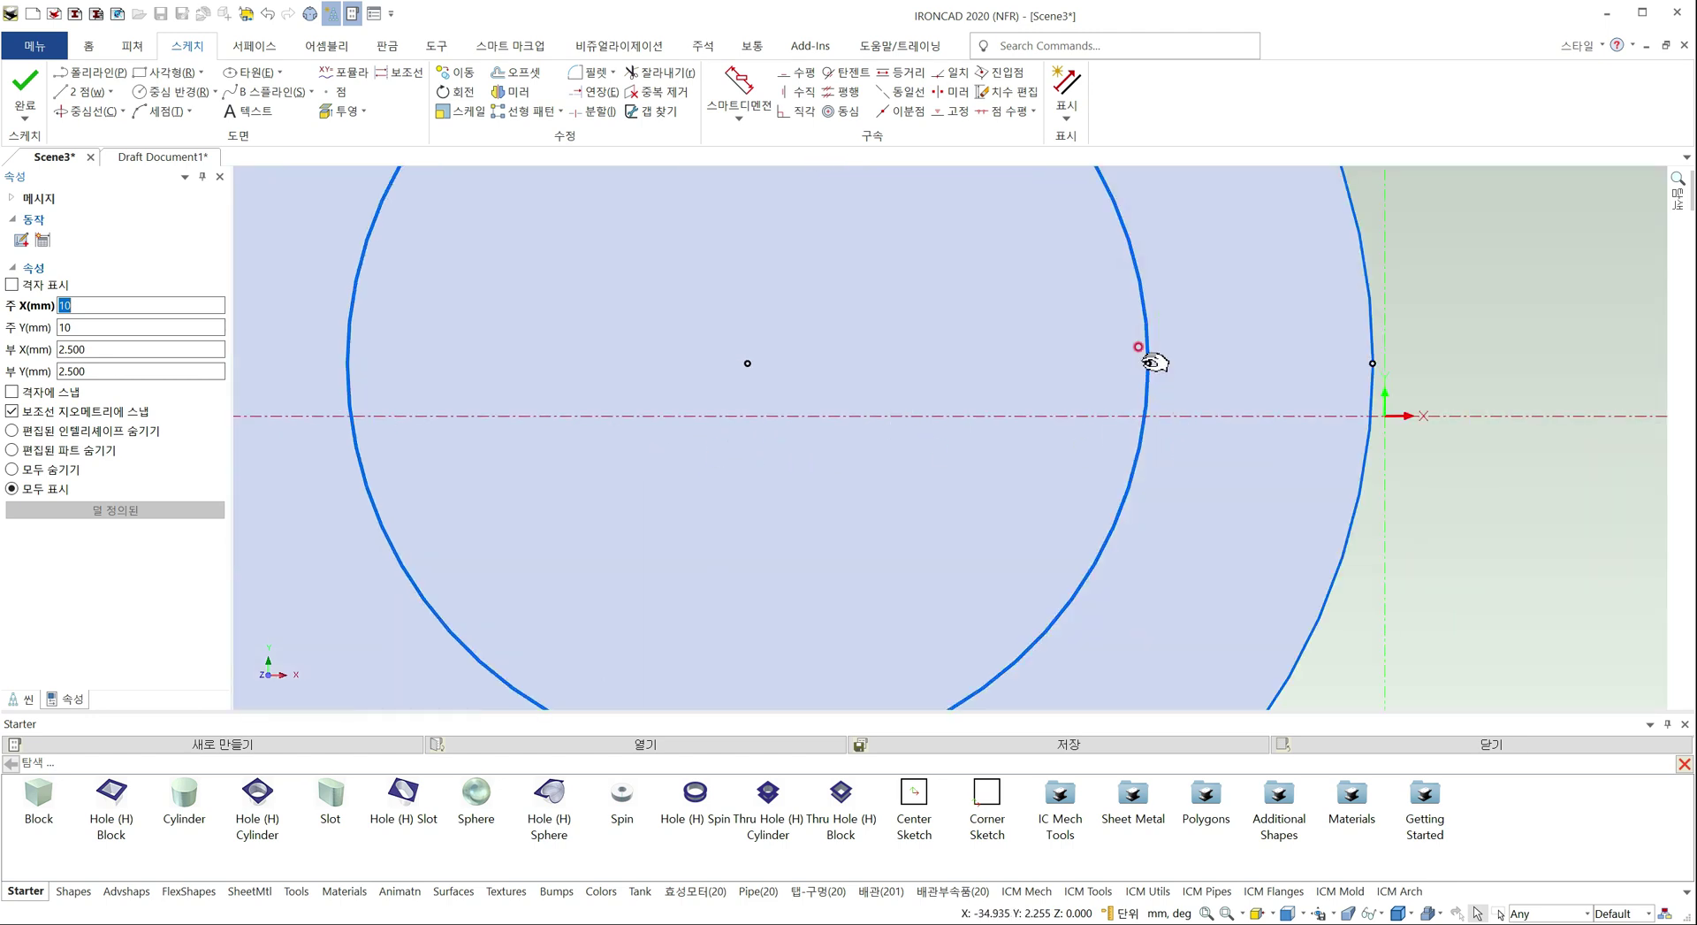
{"action": "scroll", "coordinate": [1146, 364], "scroll_direction": "up", "scroll_amount": 5}
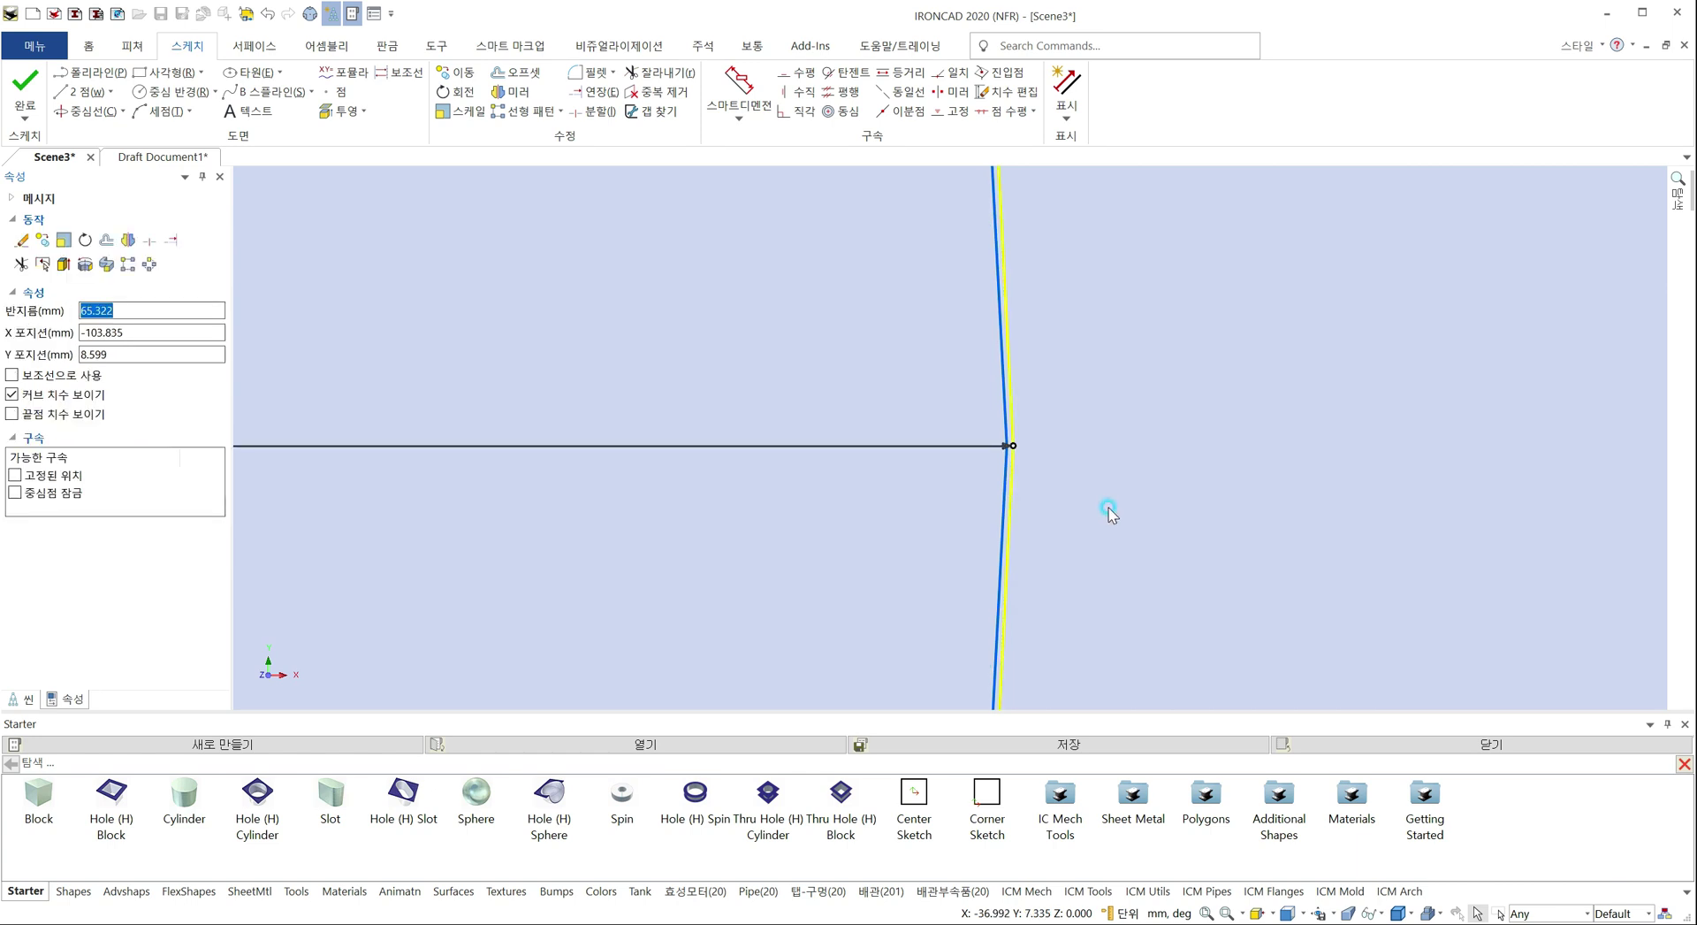
{"action": "scroll", "coordinate": [1036, 462], "scroll_direction": "down", "scroll_amount": 5}
{"action": "scroll", "coordinate": [1032, 461], "scroll_direction": "down", "scroll_amount": 2}
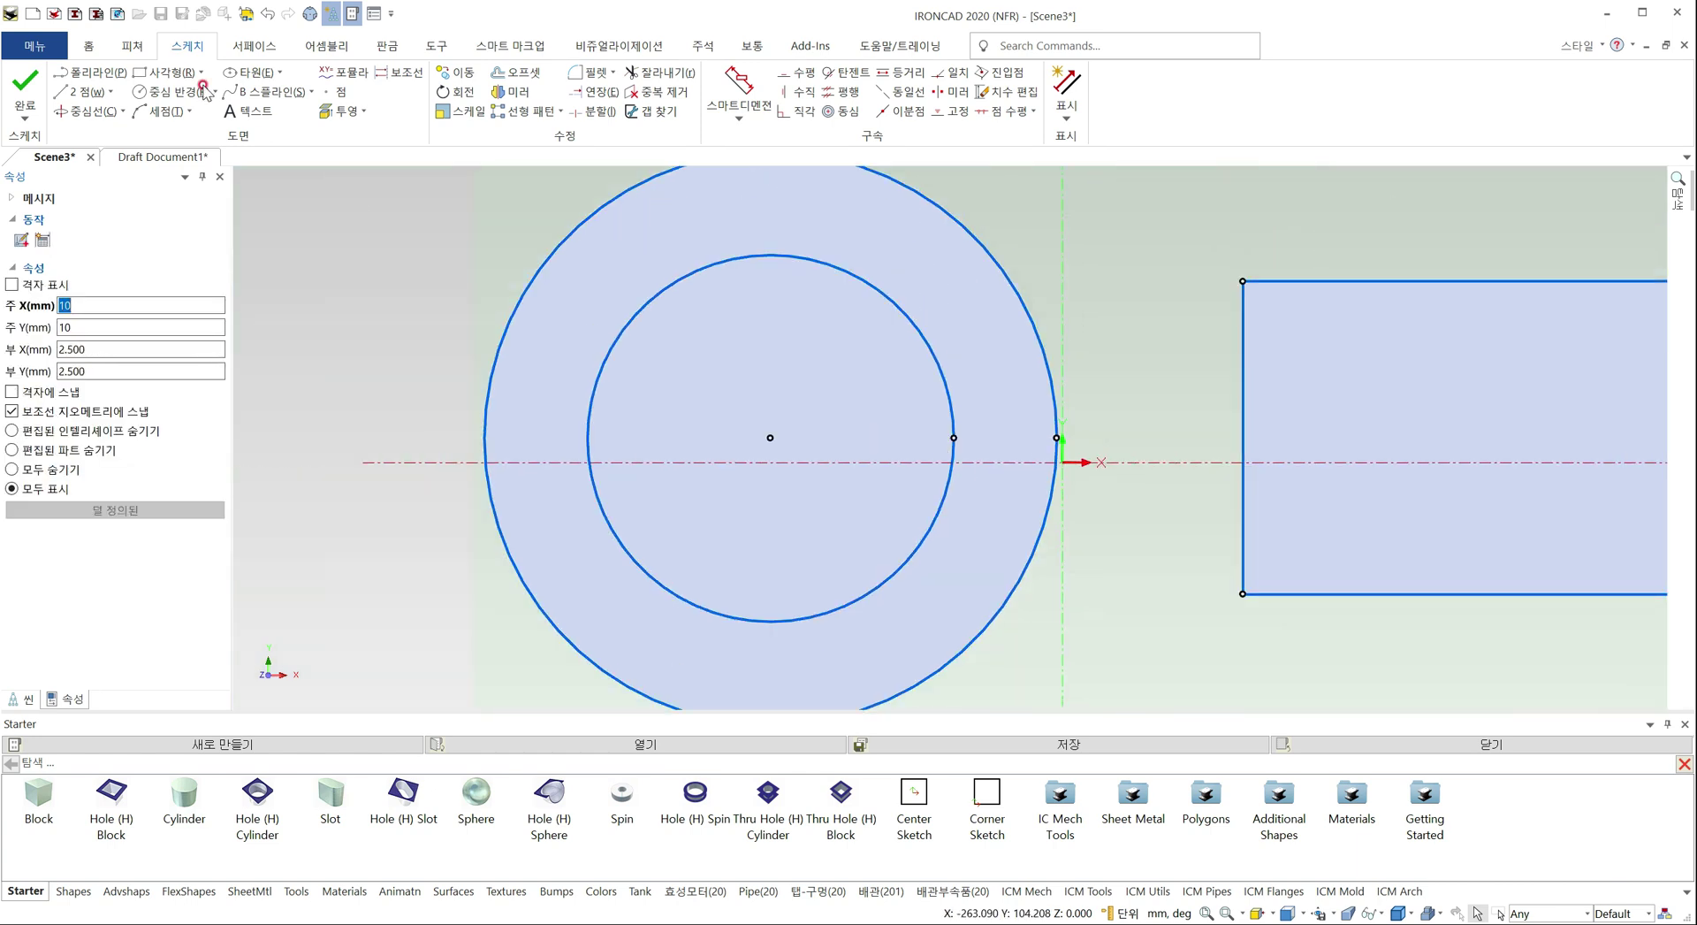
{"action": "left_click", "coordinate": [172, 91]}
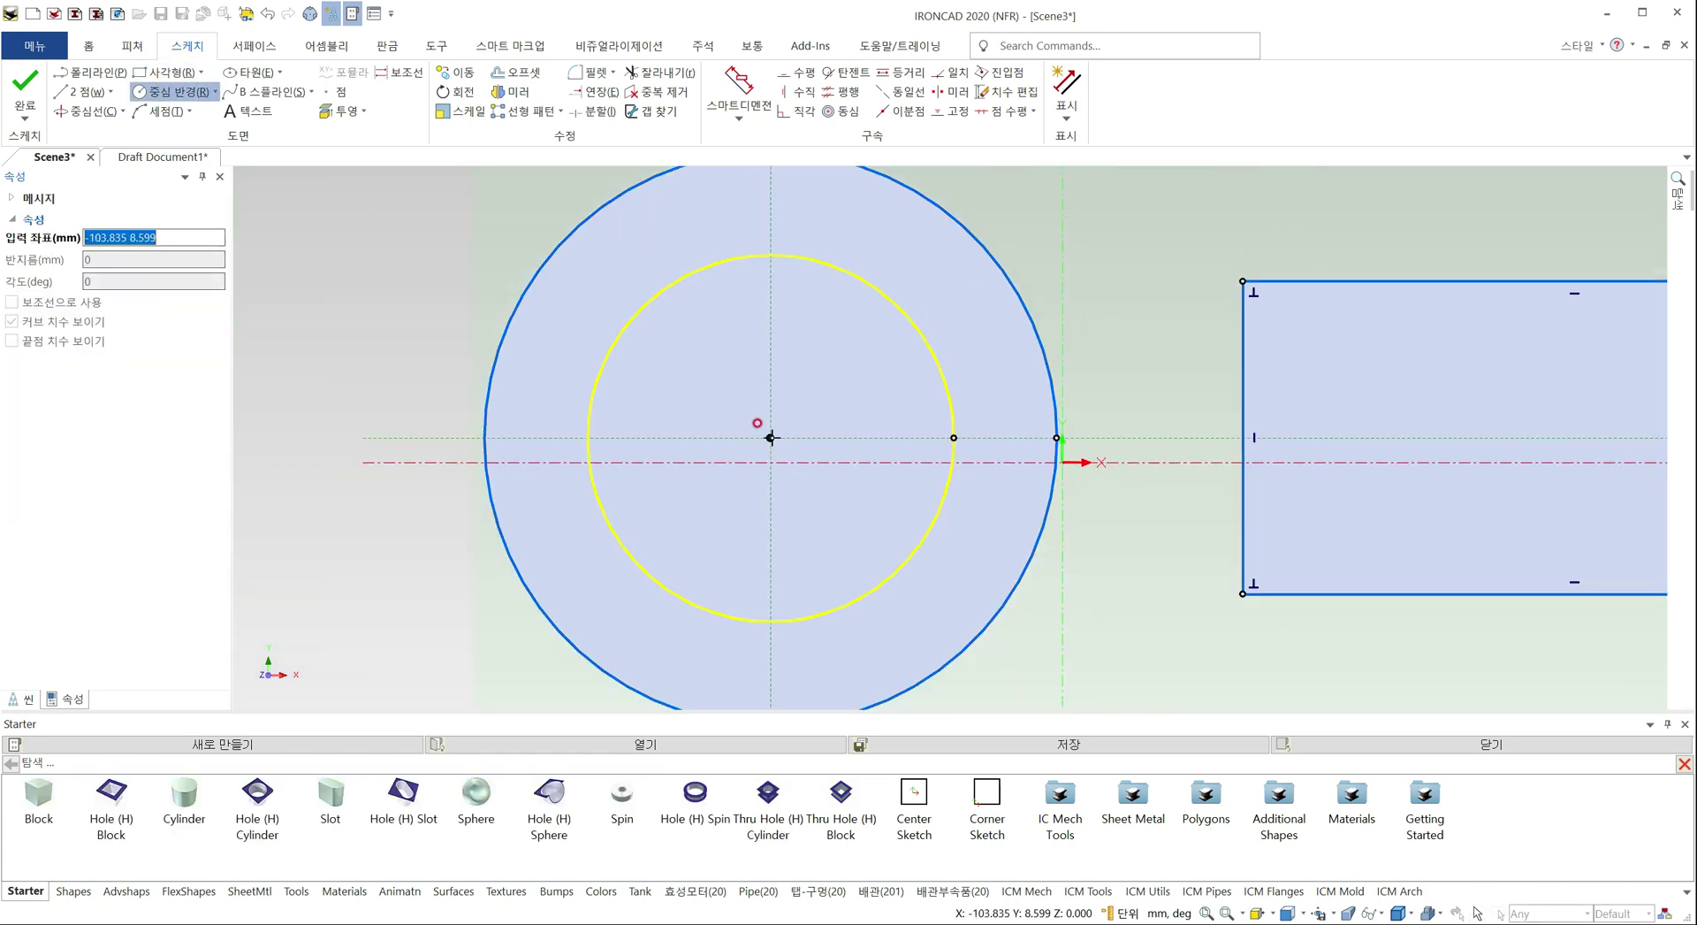
{"action": "left_click", "coordinate": [770, 439]}
{"action": "left_click", "coordinate": [953, 436]}
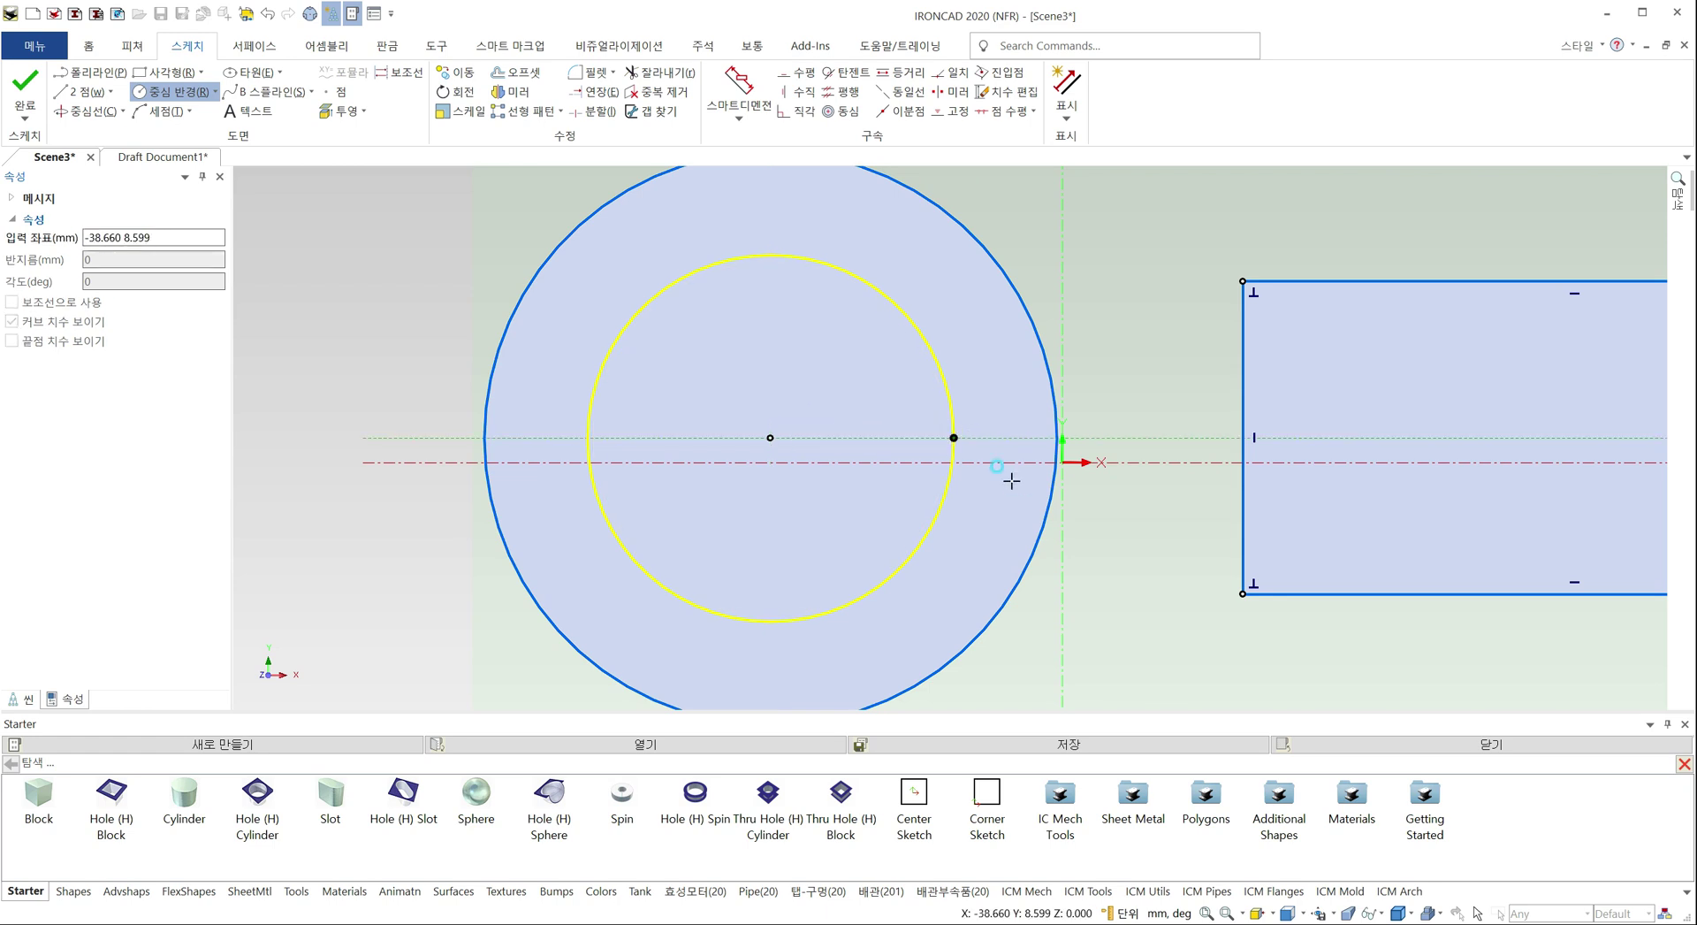
{"action": "key", "text": "Escape"}
Select all the curves again and remove the duplicated inner circle with the Remove Duplicates command
{"action": "key", "text": "ctrl+a"}
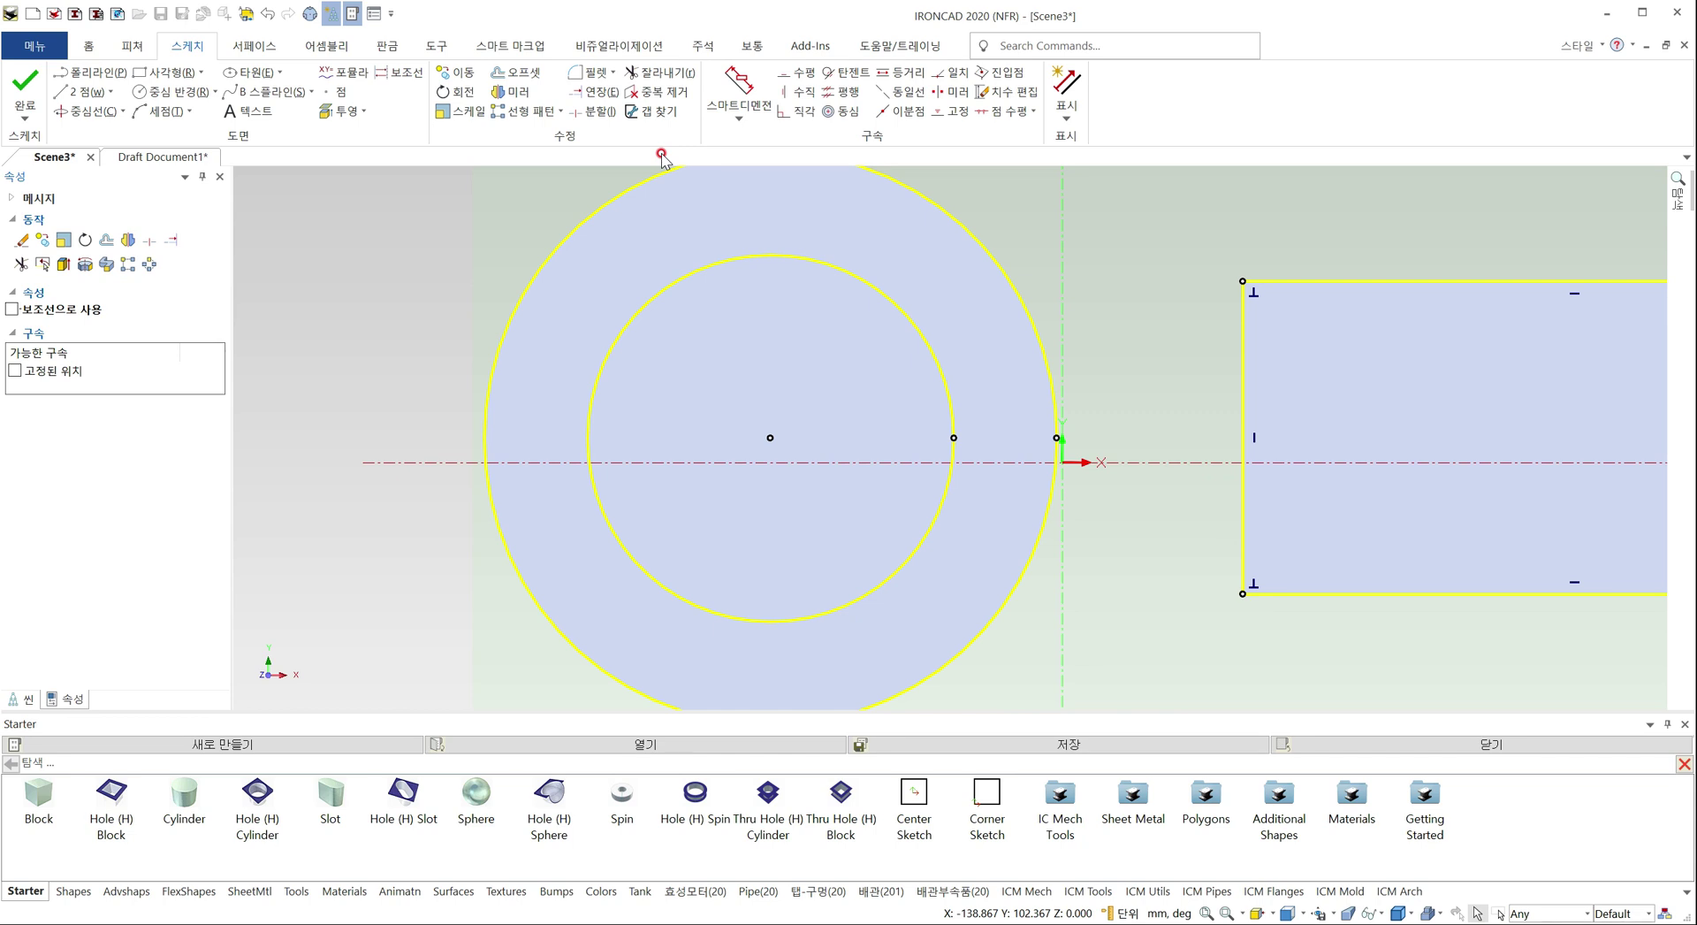
{"action": "left_click", "coordinate": [655, 93]}
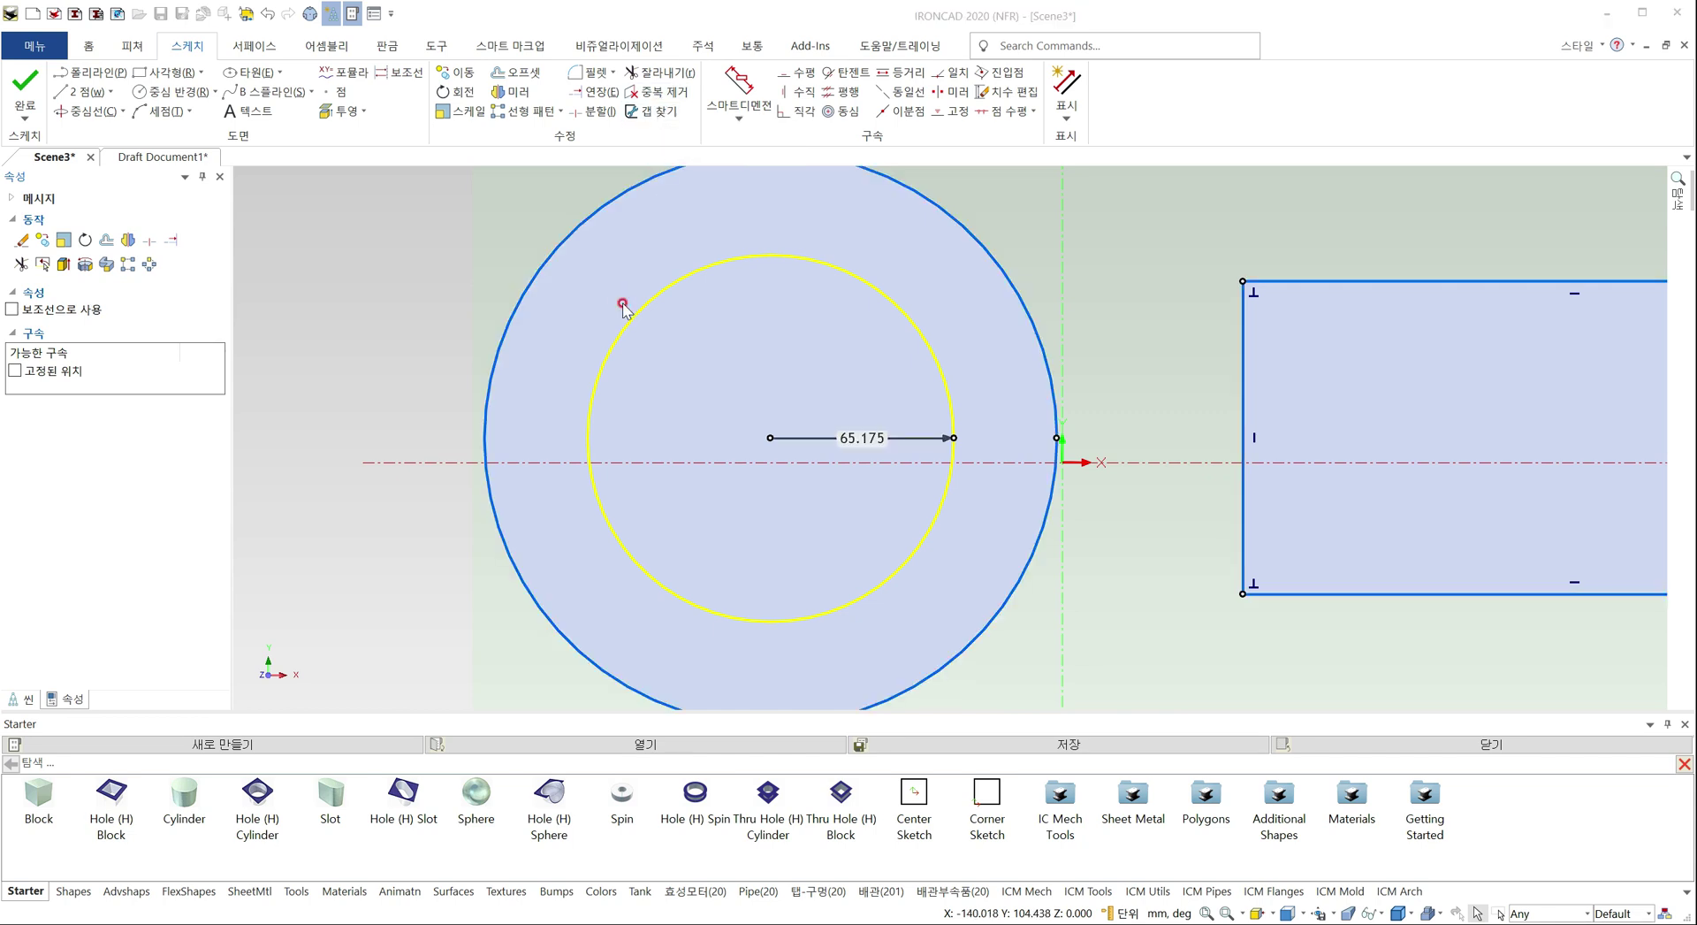
{"action": "left_click", "coordinate": [784, 427]}
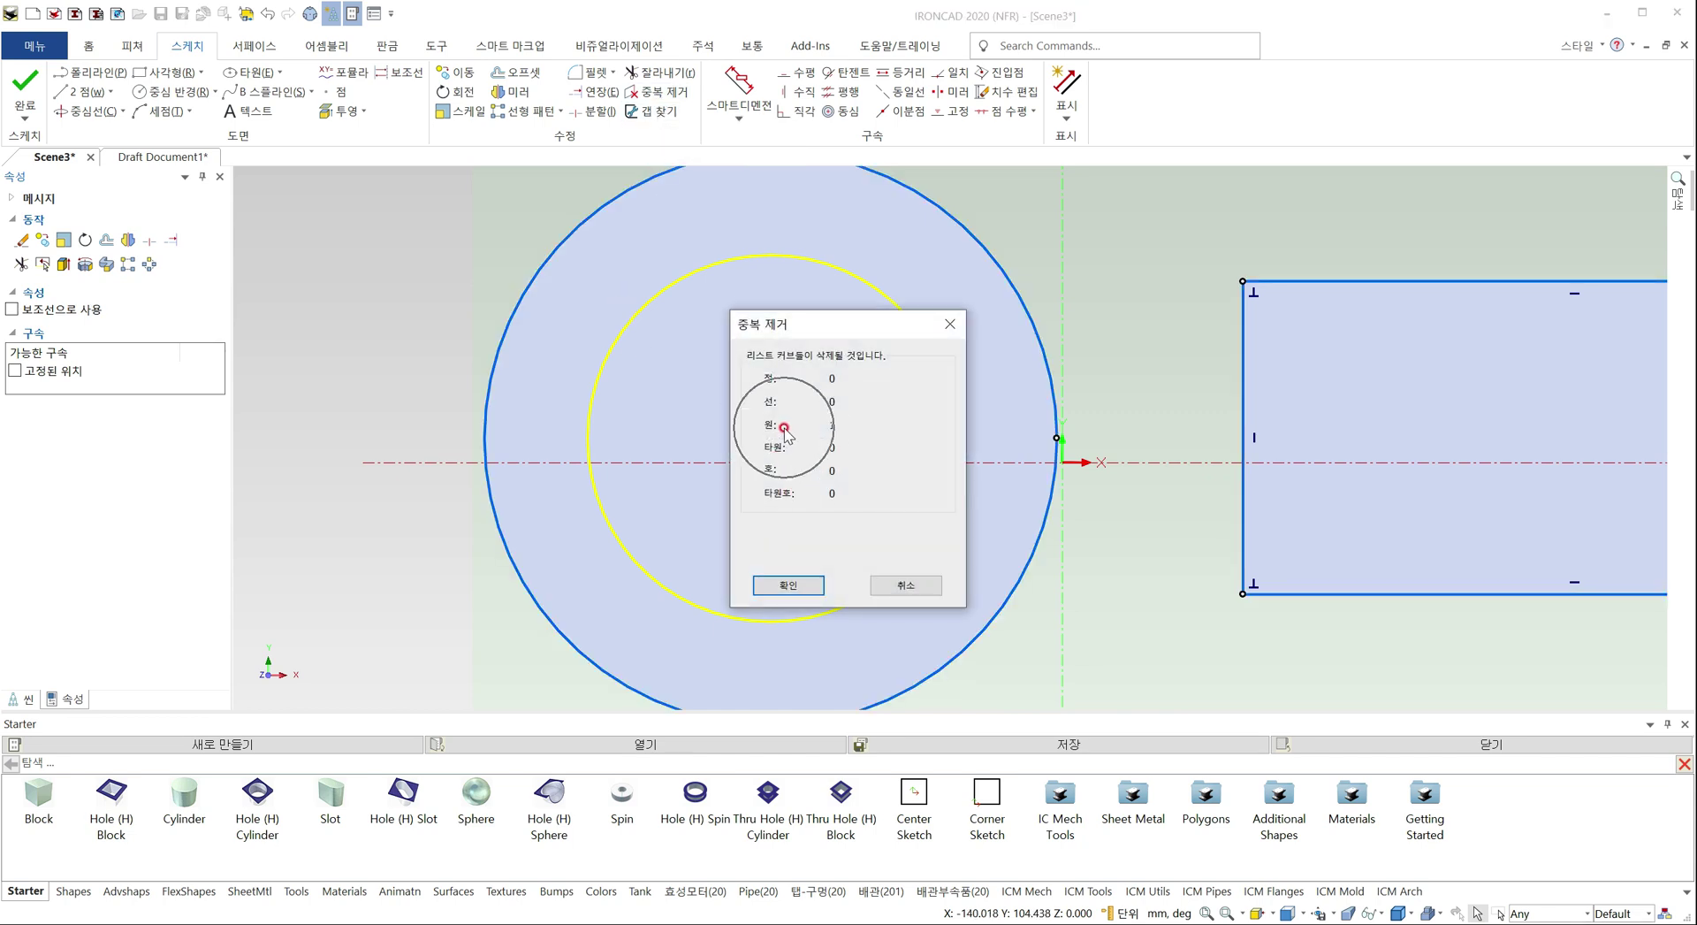
{"action": "left_click", "coordinate": [788, 584]}
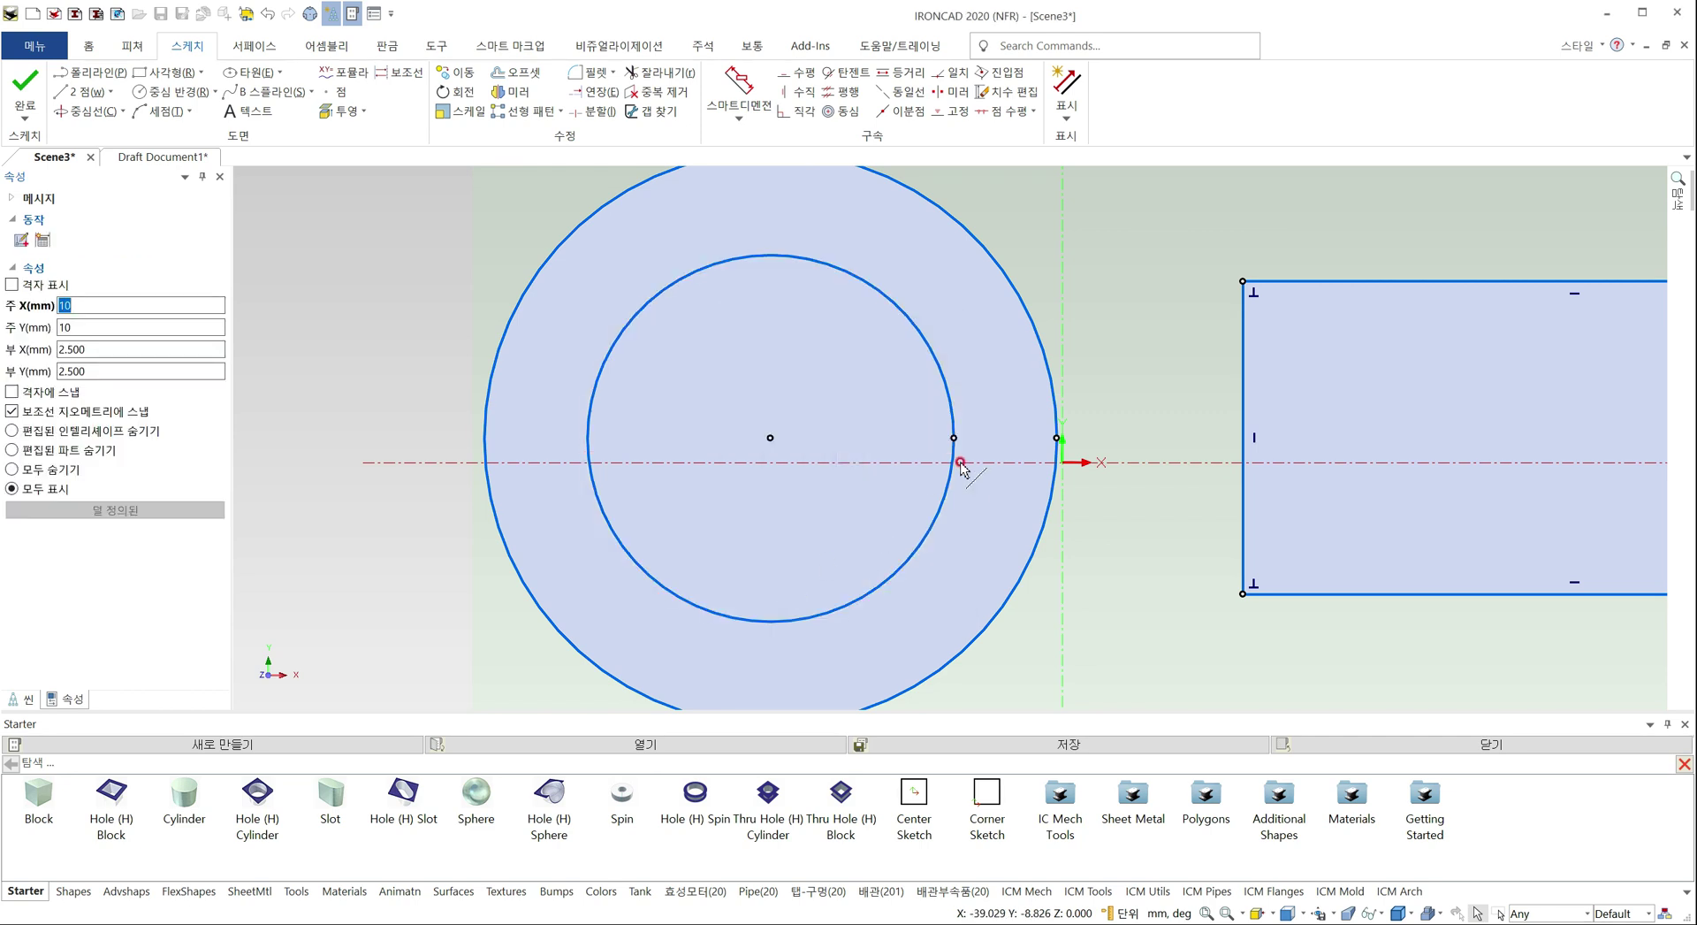
Delete all the circles and rectangle lines from the Scene3 sketch
{"action": "scroll", "coordinate": [972, 449], "scroll_direction": "down", "scroll_amount": 3}
{"action": "middle_click_drag", "start_coordinate": [1237, 410], "coordinate": [918, 404], "text": "shift"}
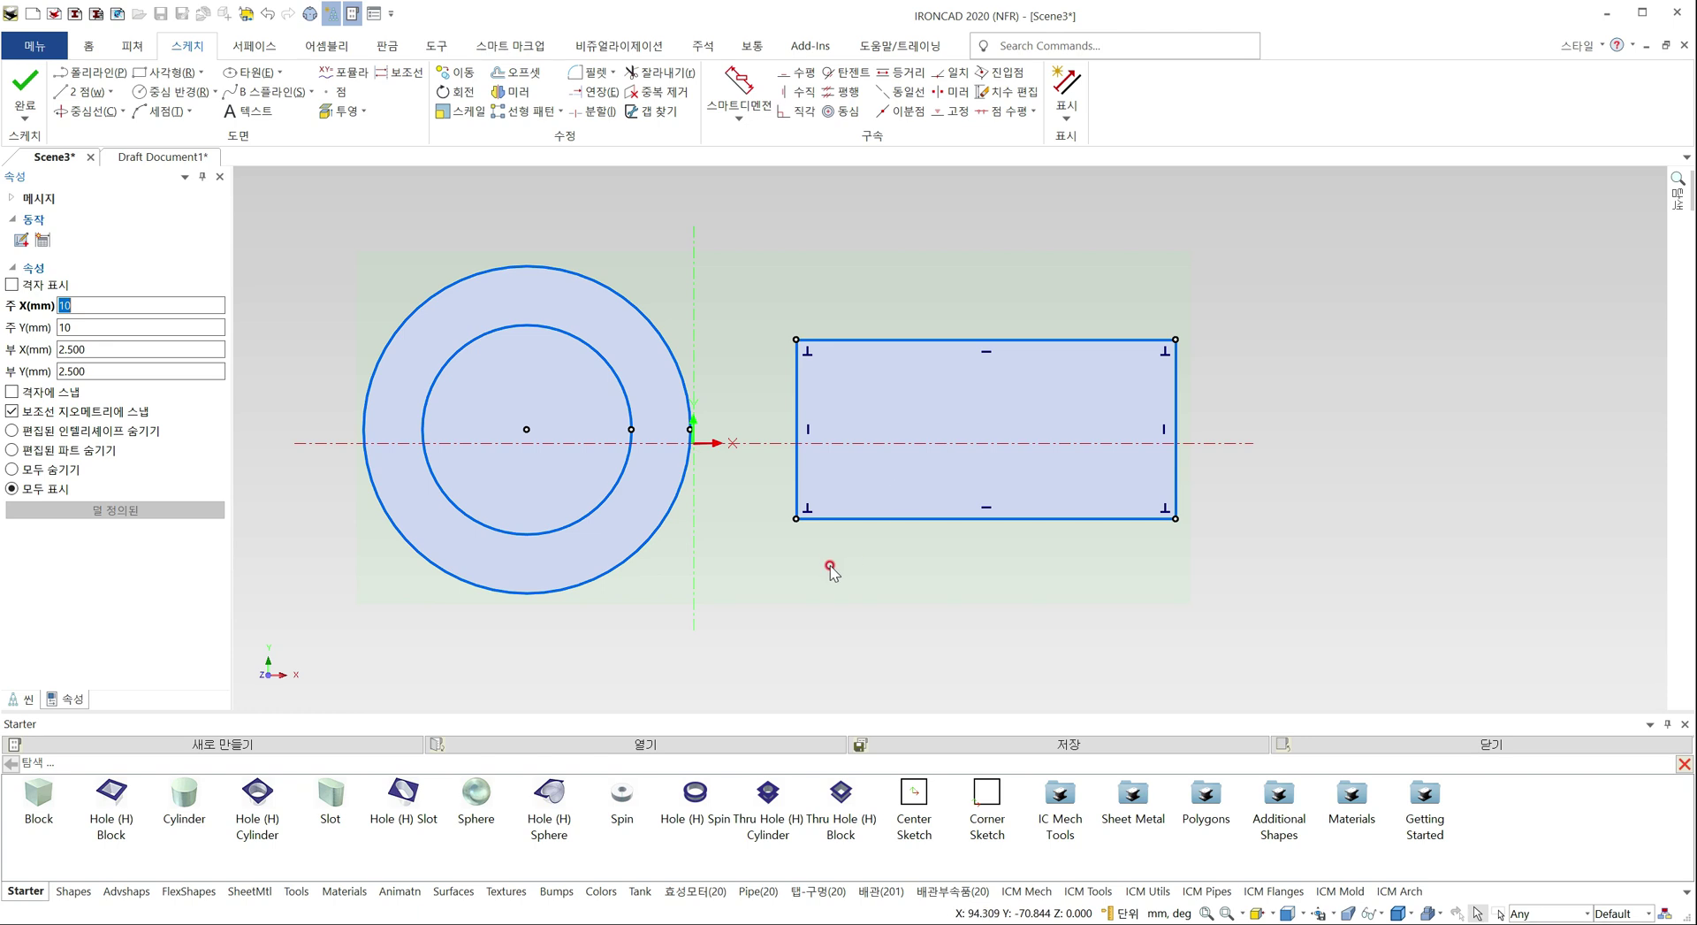
{"action": "scroll", "coordinate": [715, 483], "scroll_direction": "up", "scroll_amount": 2}
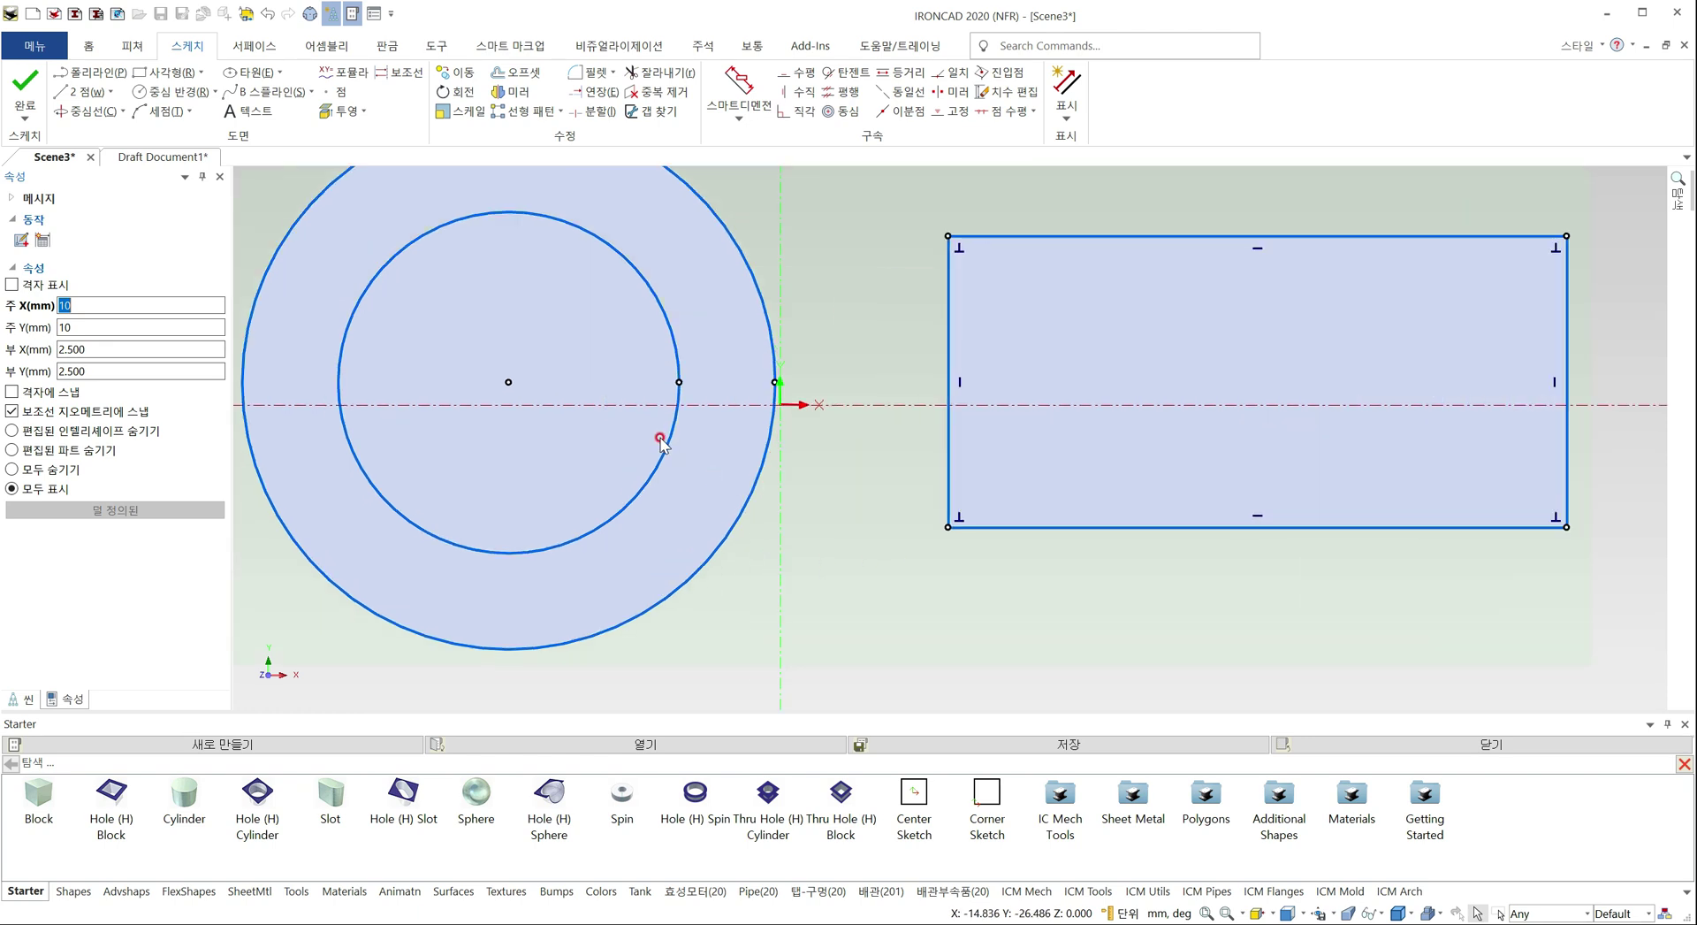
{"action": "key", "text": "ctrl+a"}
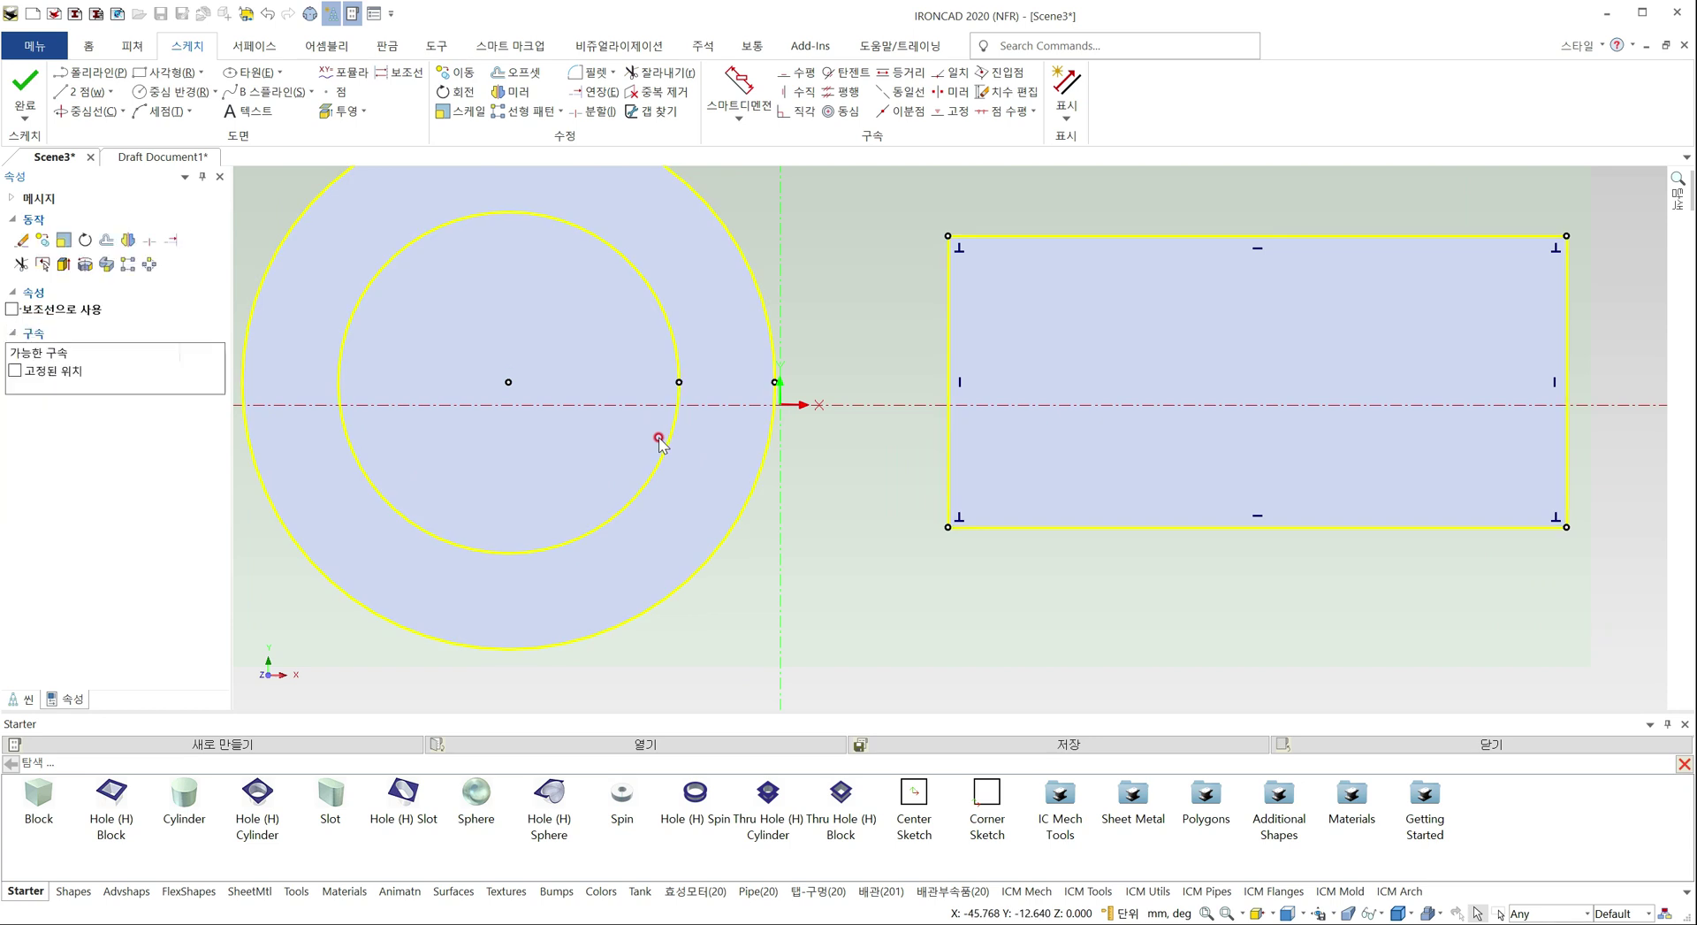
{"action": "key", "text": "Delete"}
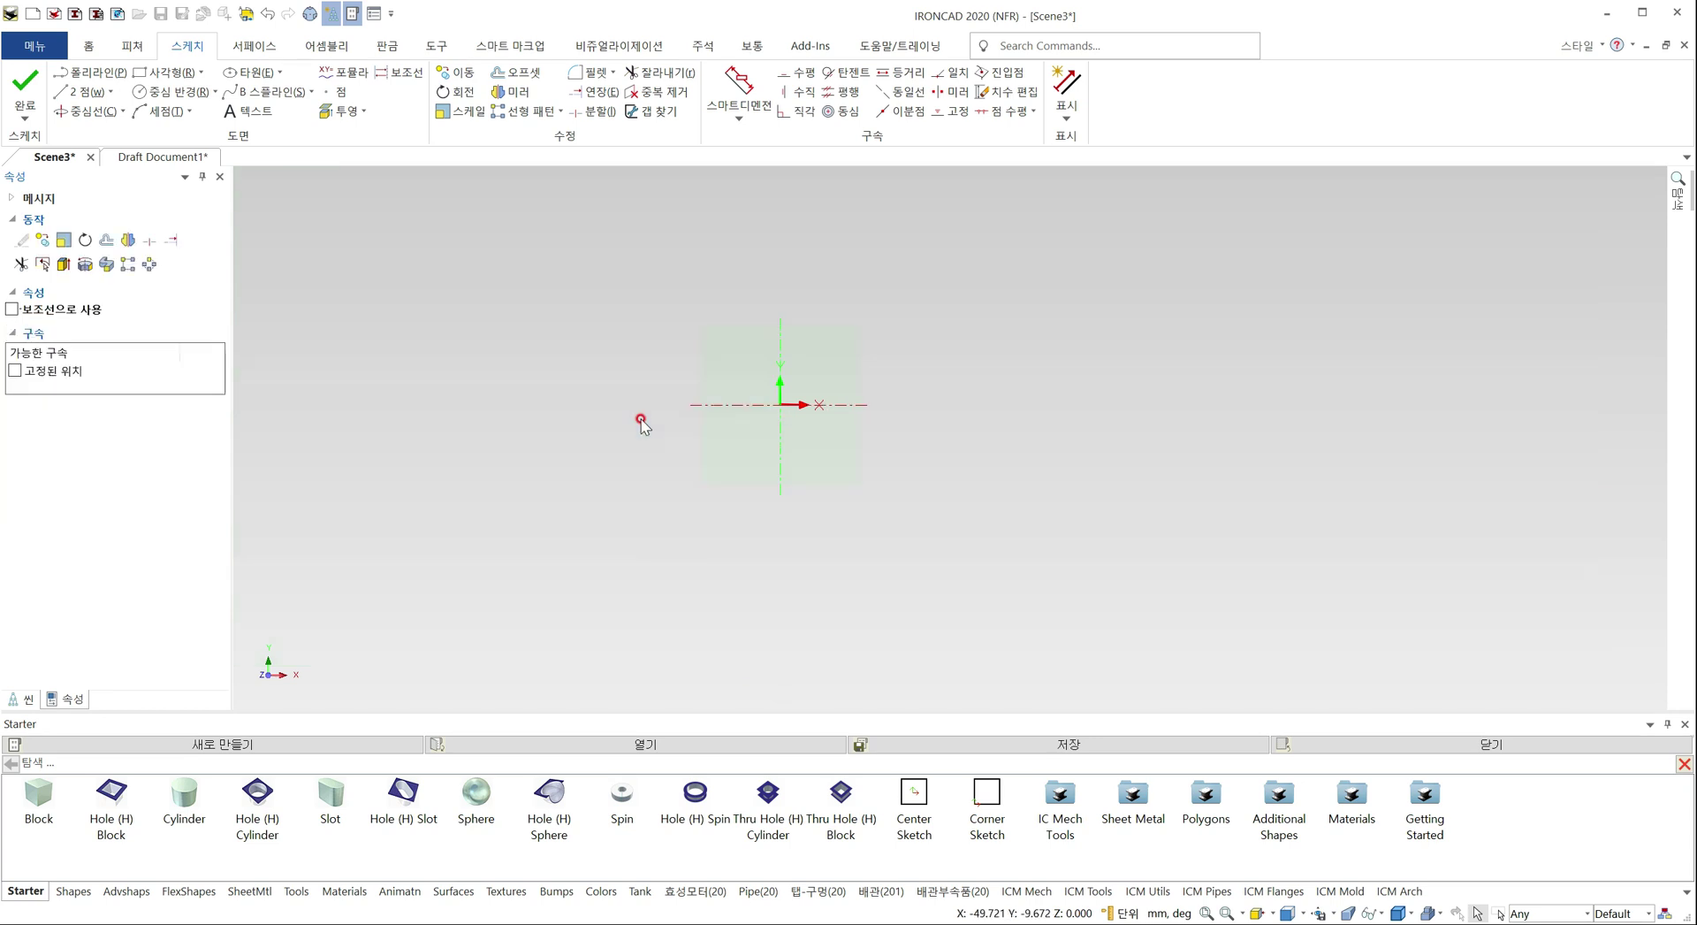
In Draft Document1, select the circles and rectangle and copy them with the rectangle's upper-right corner as base point
{"action": "left_click", "coordinate": [181, 159]}
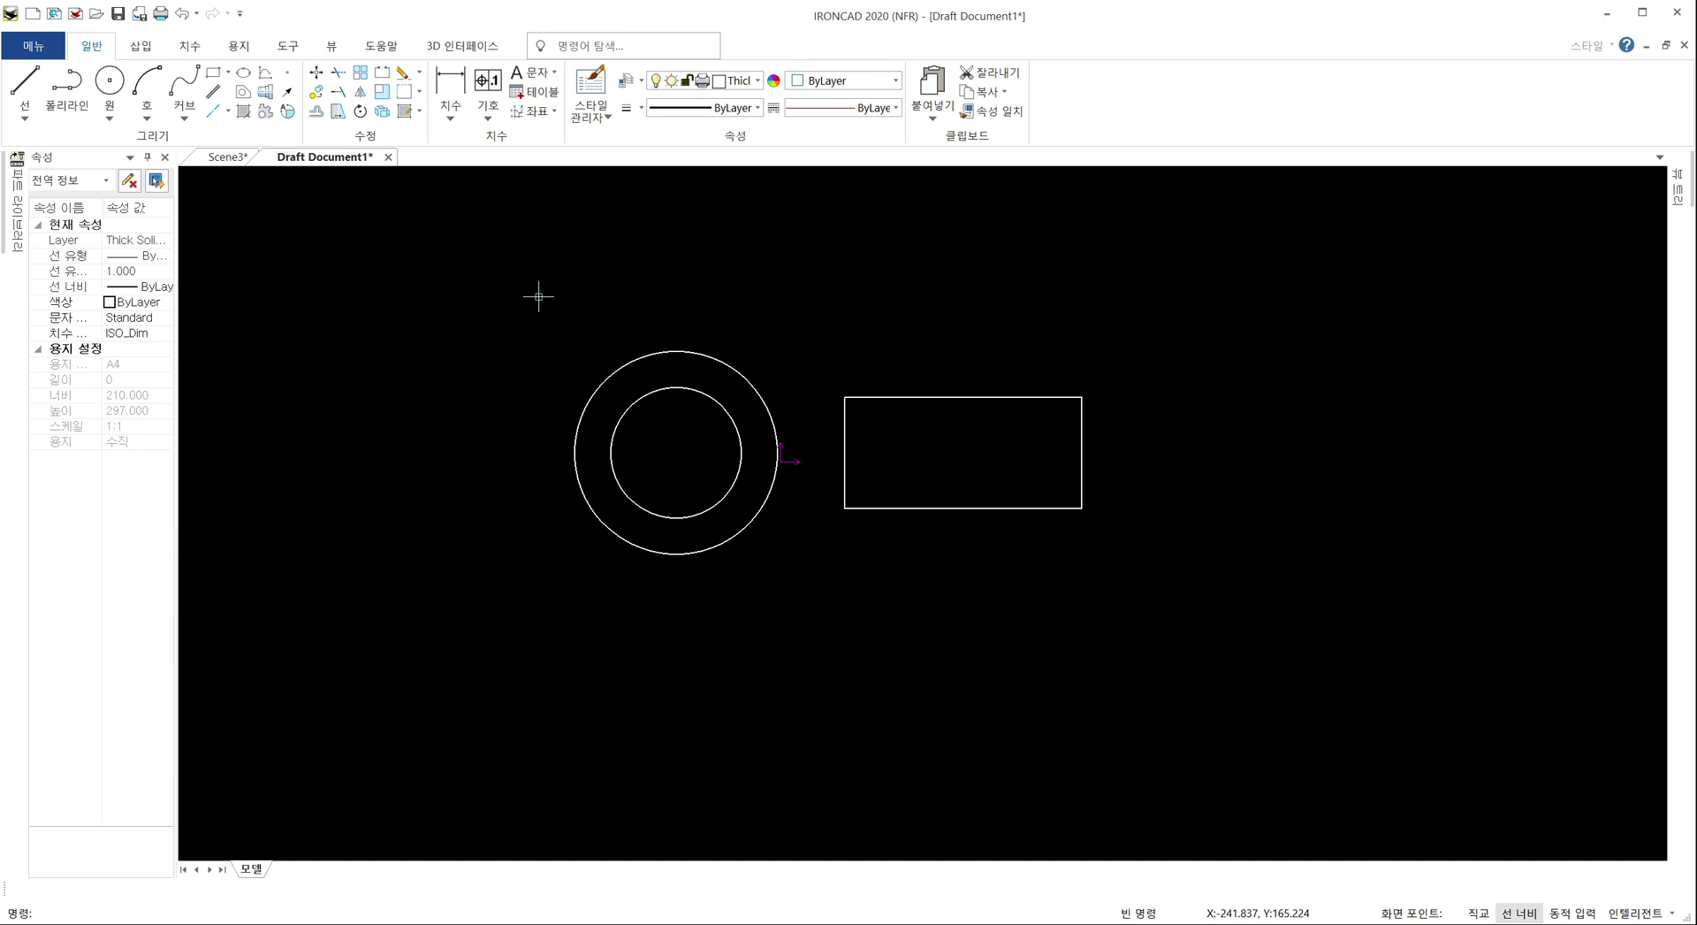
{"action": "left_click_drag", "start_coordinate": [538, 297], "coordinate": [1177, 610]}
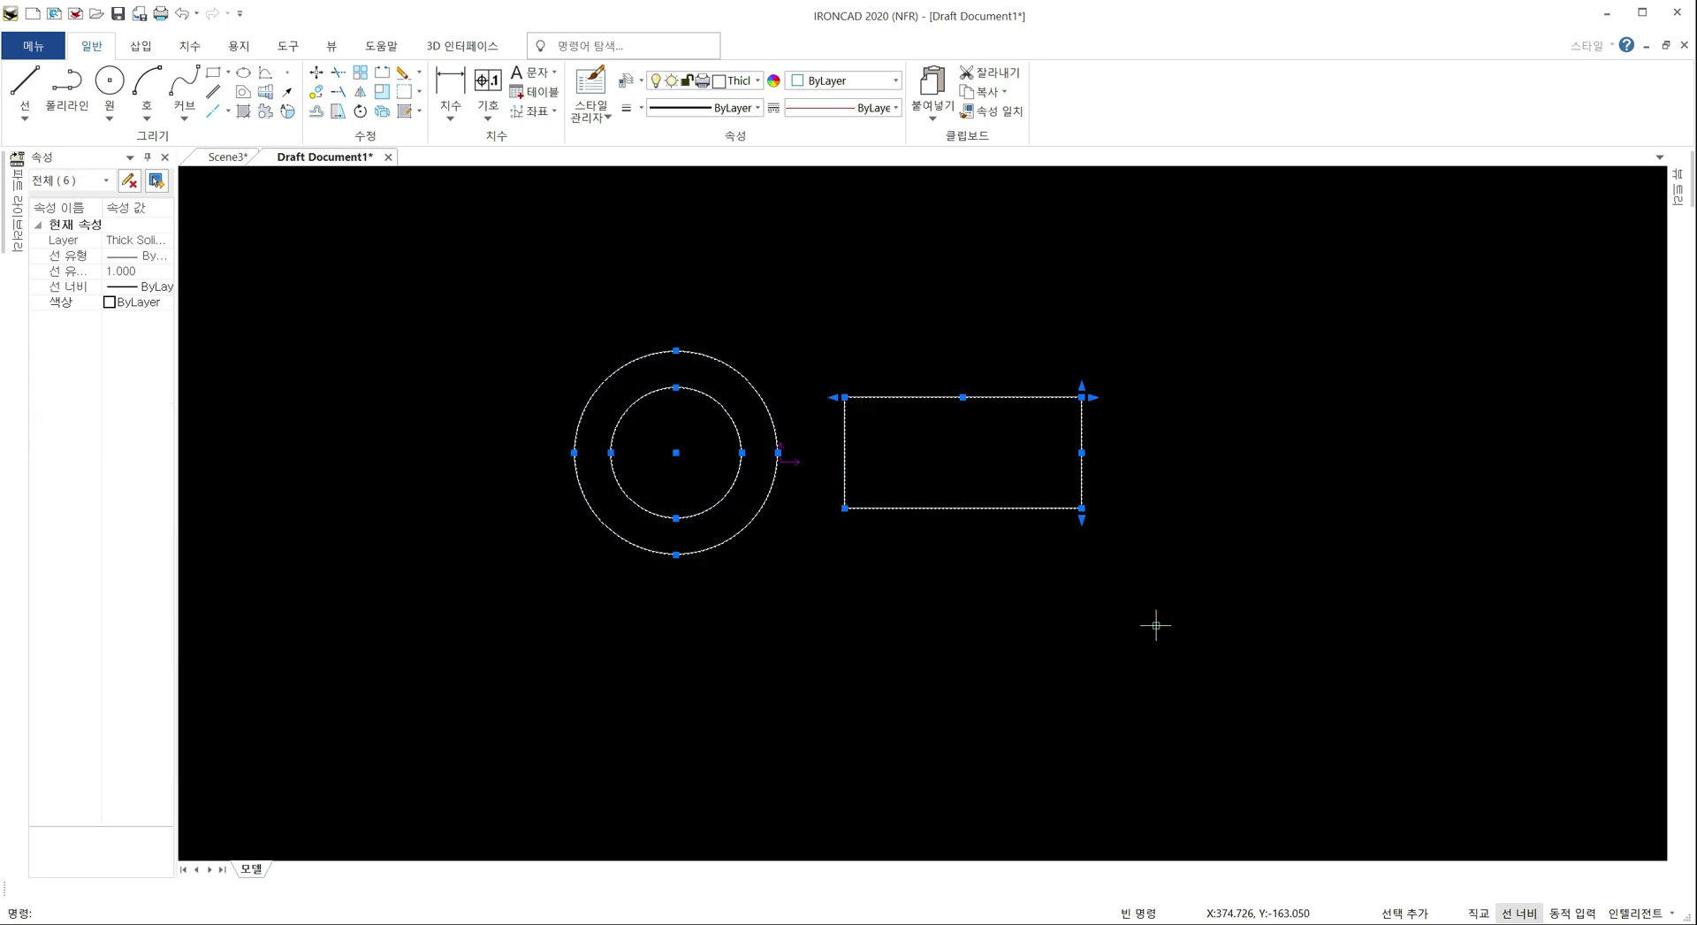
{"action": "right_click", "coordinate": [1194, 389]}
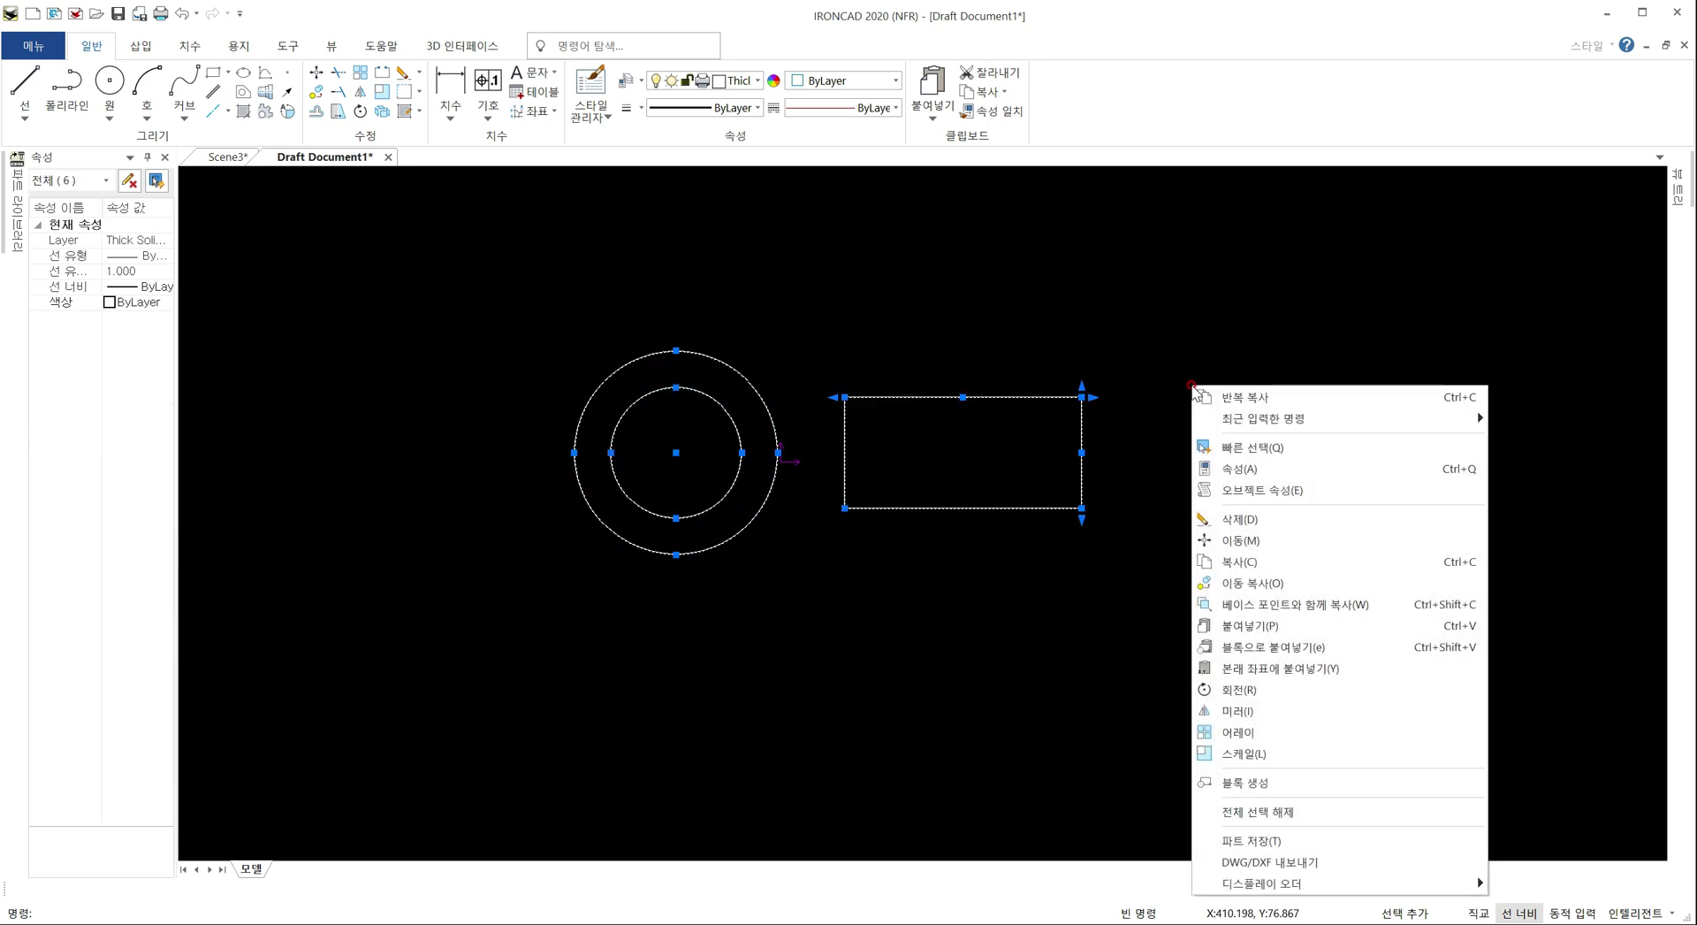
{"action": "left_click", "coordinate": [1266, 607]}
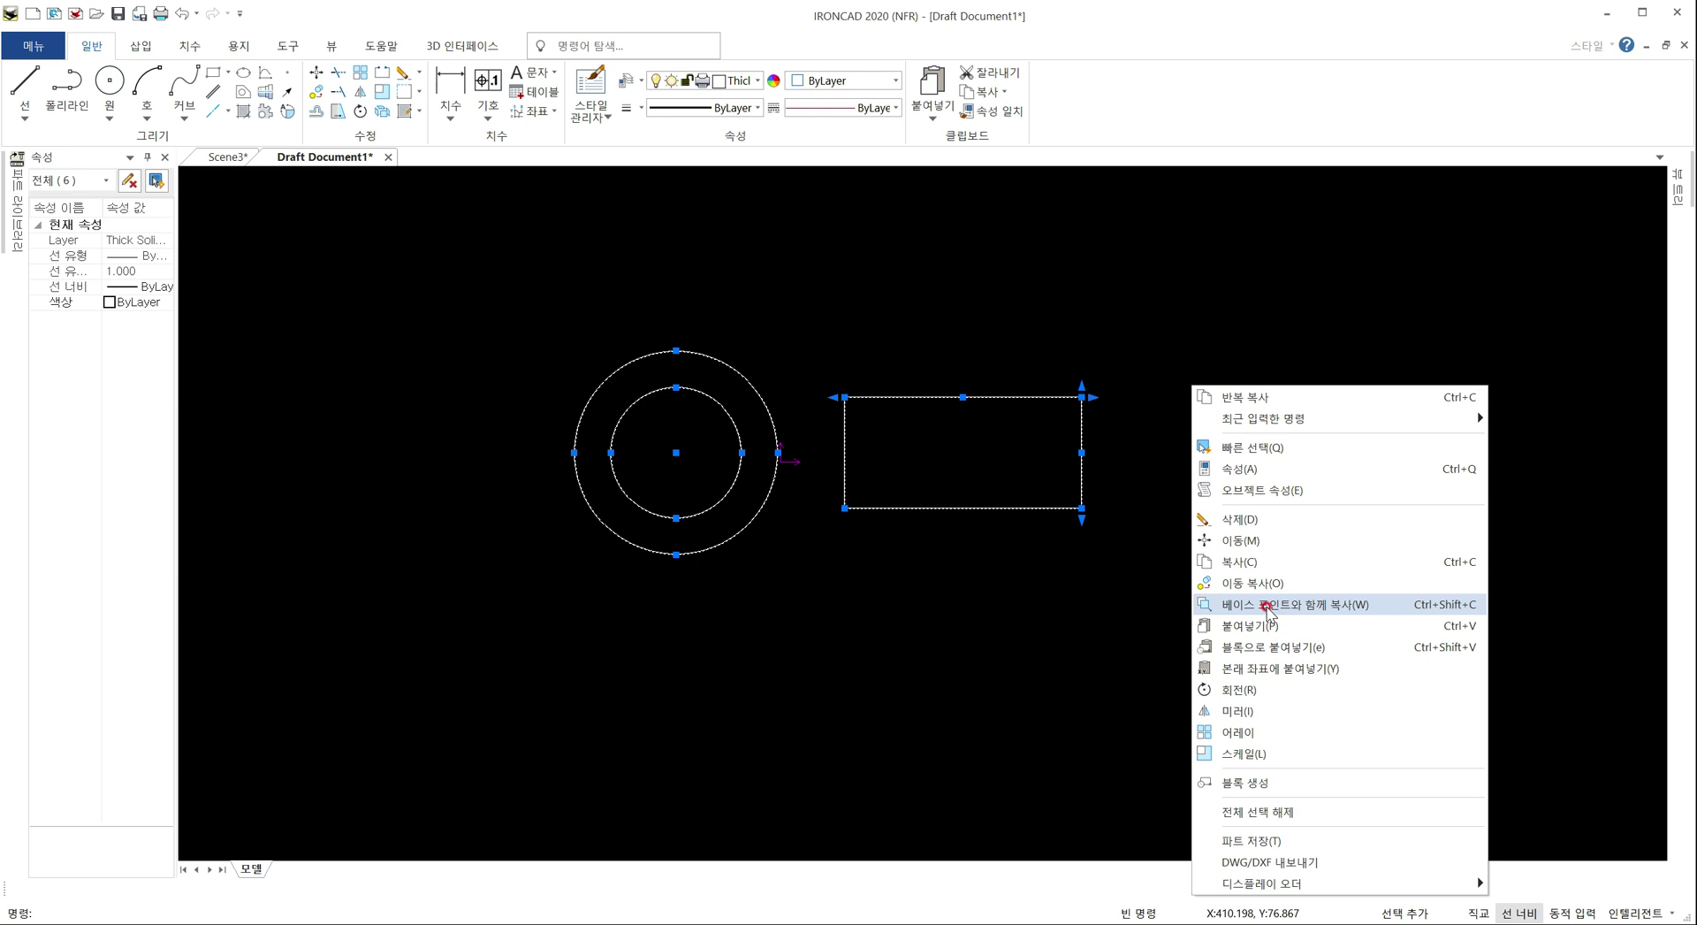
{"action": "left_click", "coordinate": [1266, 606]}
{"action": "left_click", "coordinate": [1266, 606]}
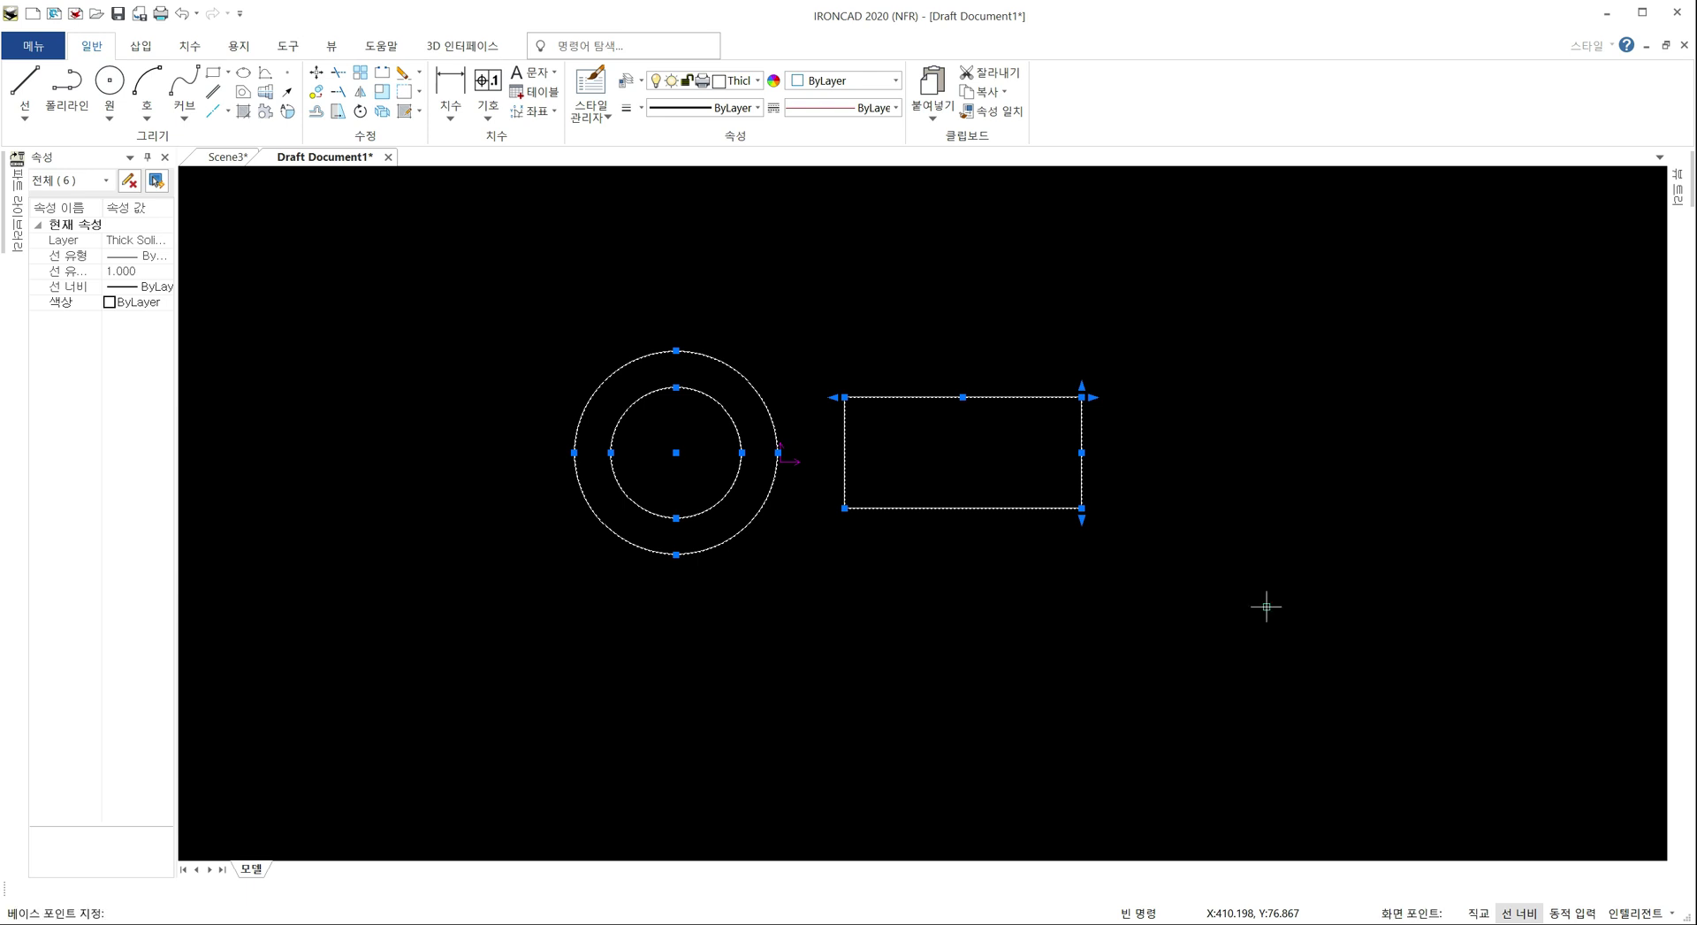
{"action": "left_click", "coordinate": [1081, 397]}
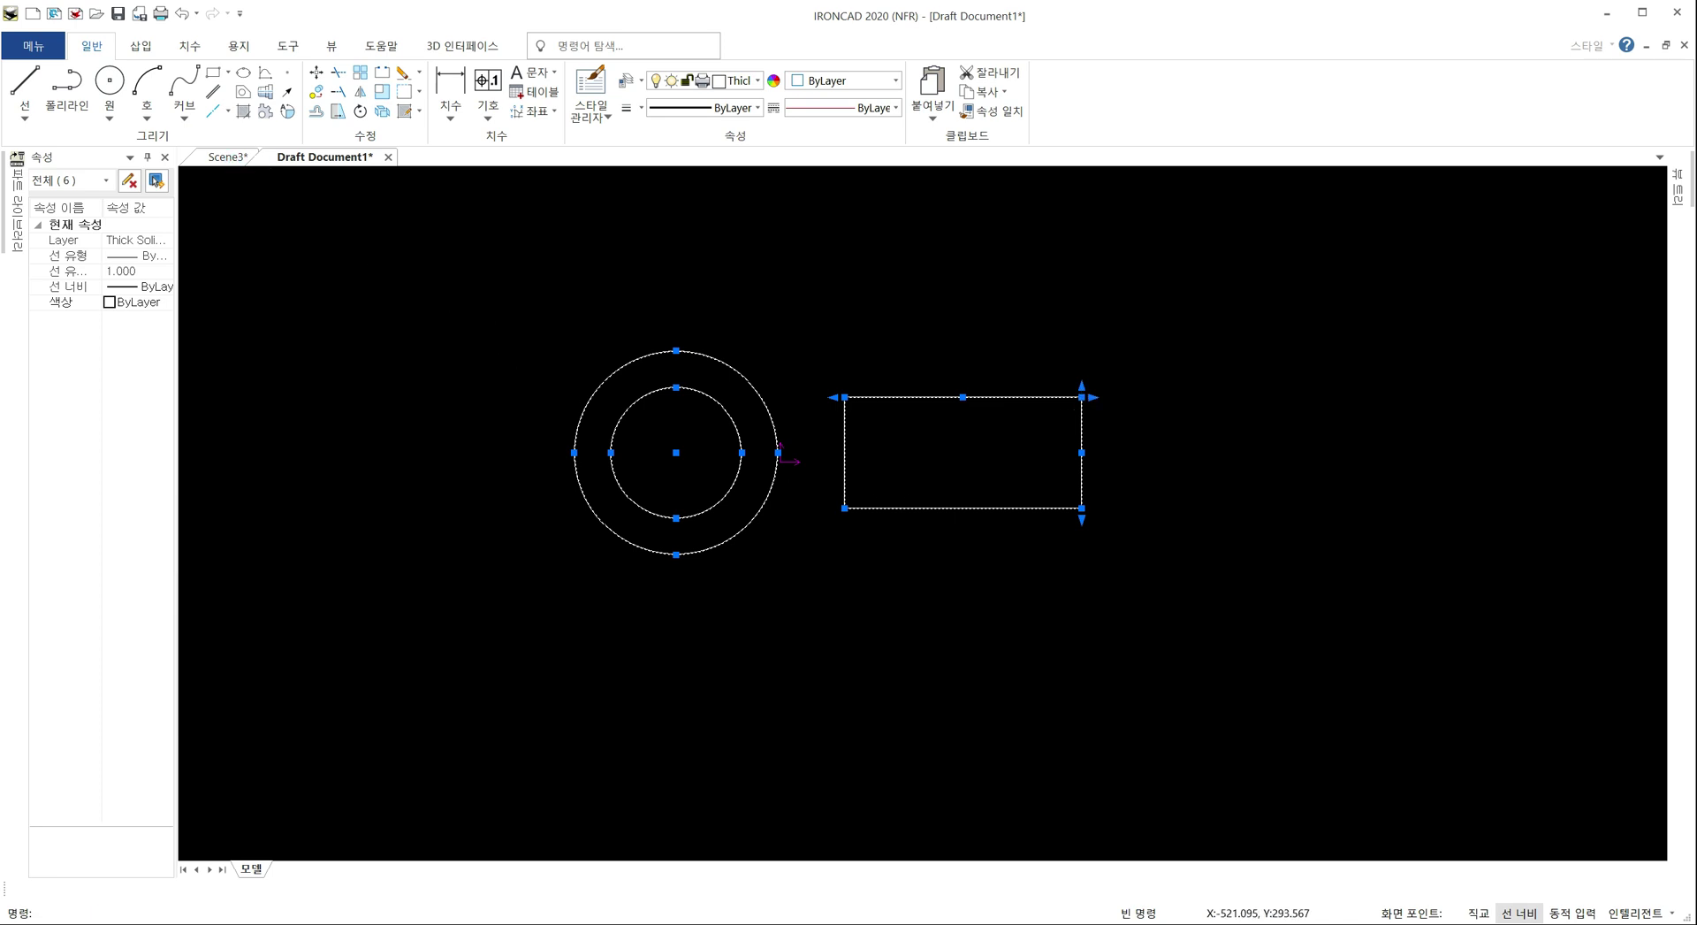
Paste the copied draft geometry into the Scene3 sketch with its base point on the sketch origin
{"action": "left_click", "coordinate": [225, 156]}
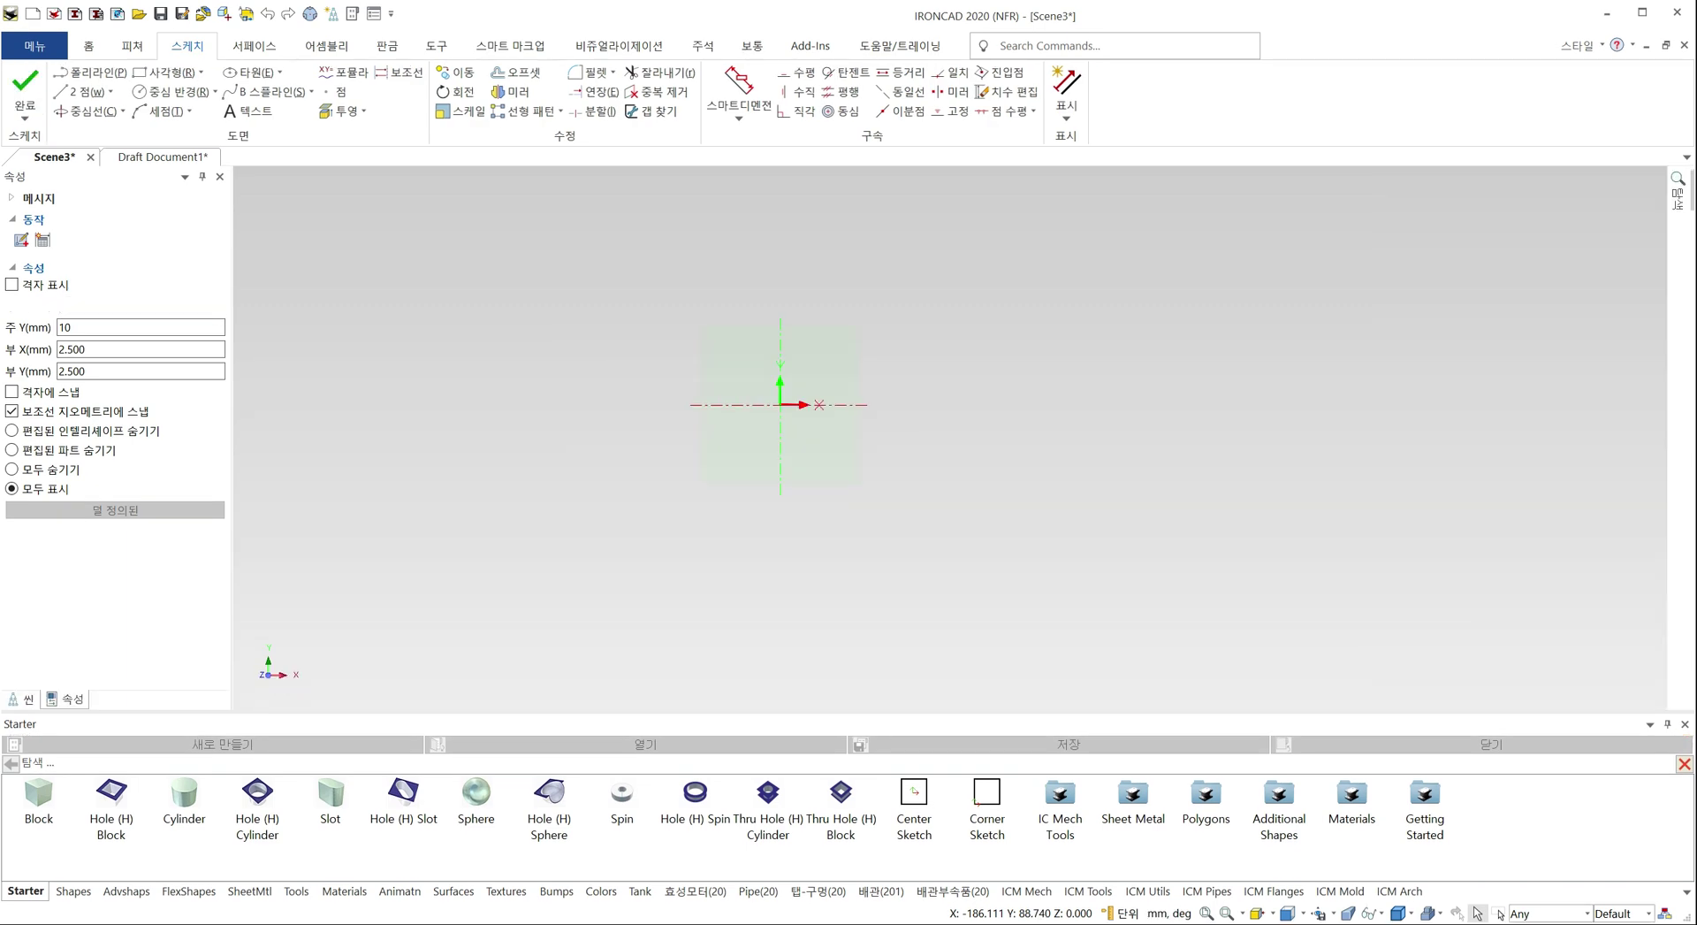
{"action": "key", "text": "ctrl+v"}
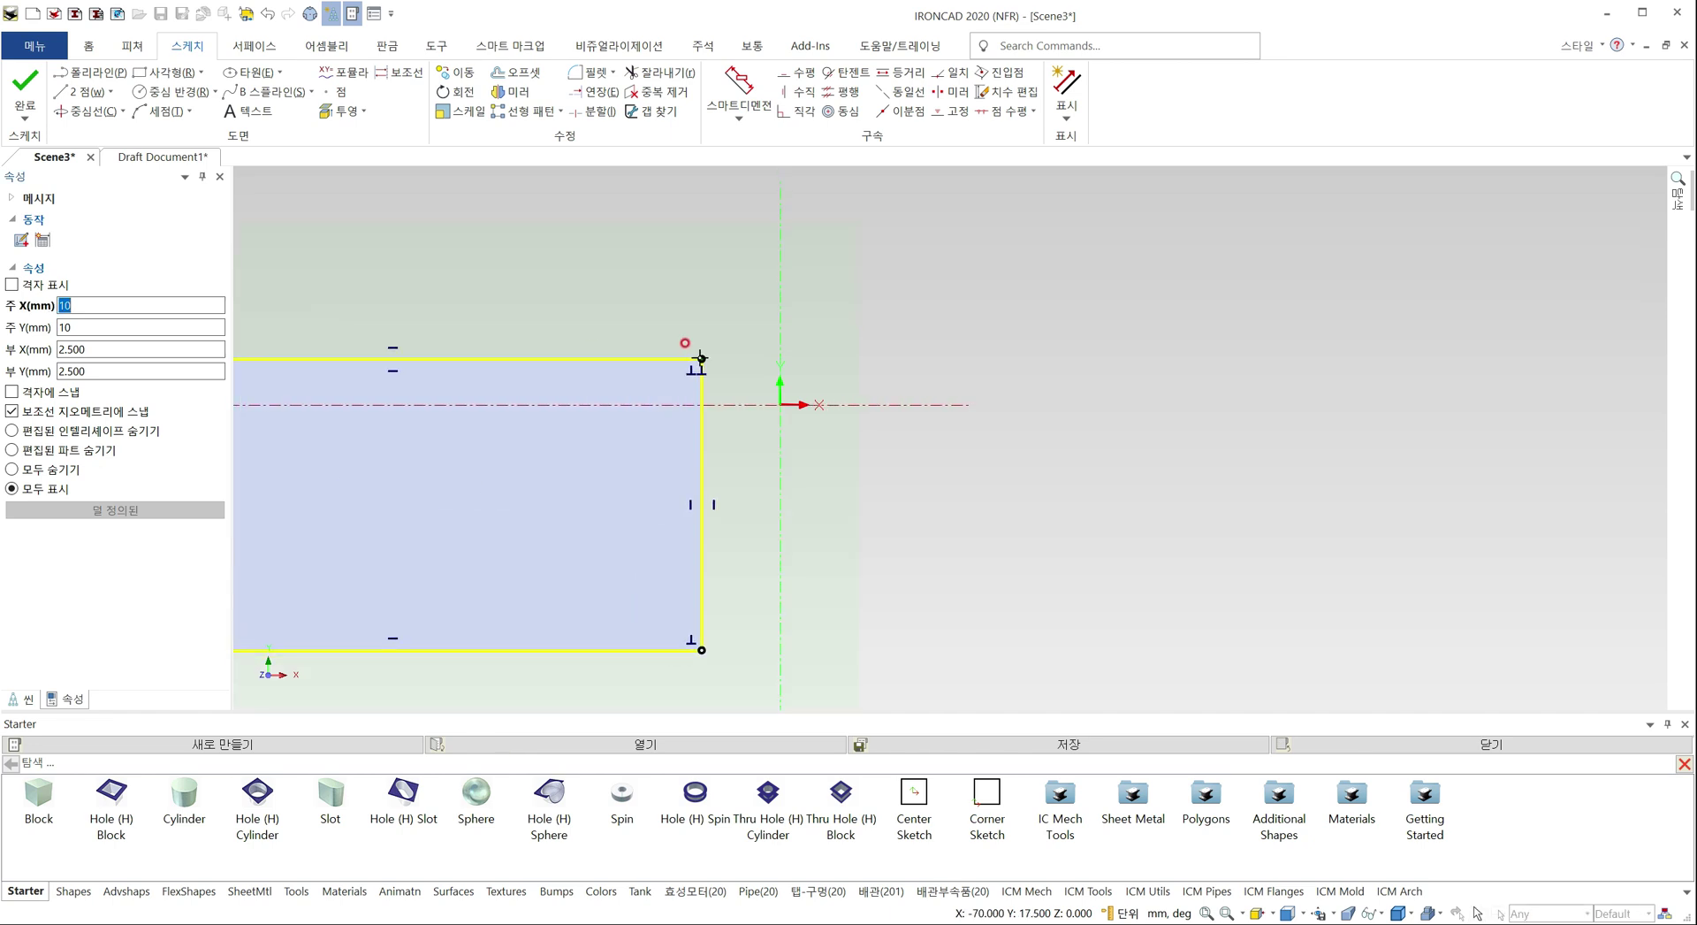
{"action": "left_click", "coordinate": [780, 404]}
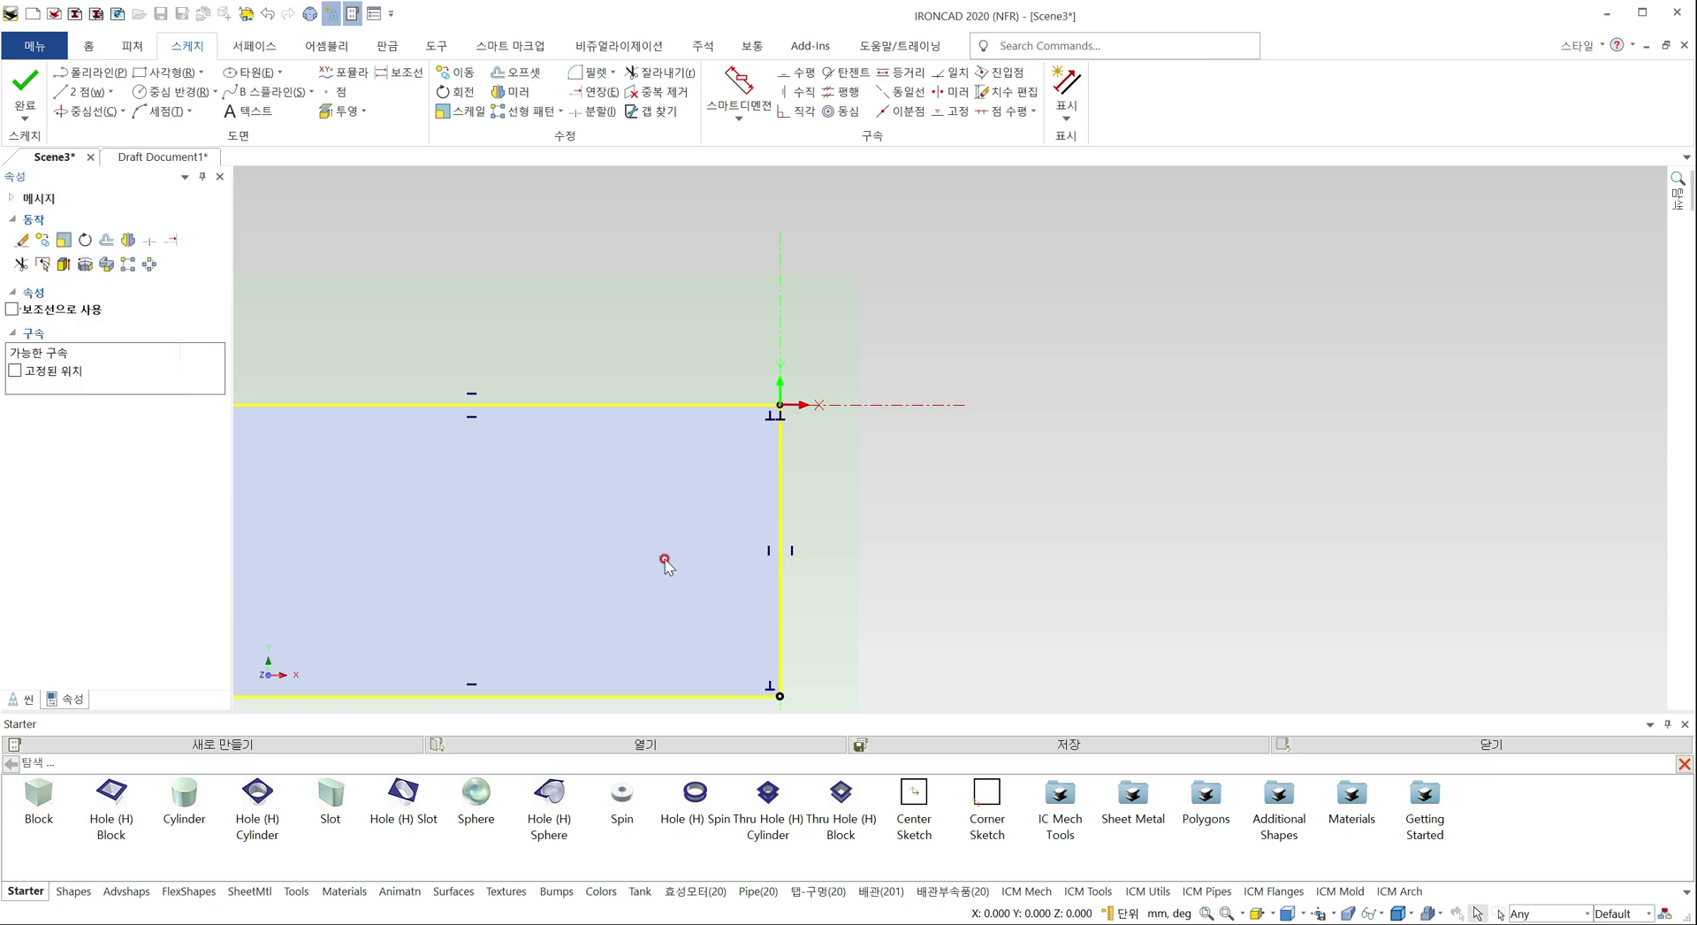
{"action": "scroll", "coordinate": [665, 559], "scroll_direction": "down", "scroll_amount": 2}
{"action": "mouse_move", "coordinate": [634, 545]}
{"action": "middle_mouse_down"}
{"action": "mouse_move", "coordinate": [1073, 534]}
{"action": "mouse_move", "coordinate": [1010, 474]}
{"action": "middle_mouse_up"}
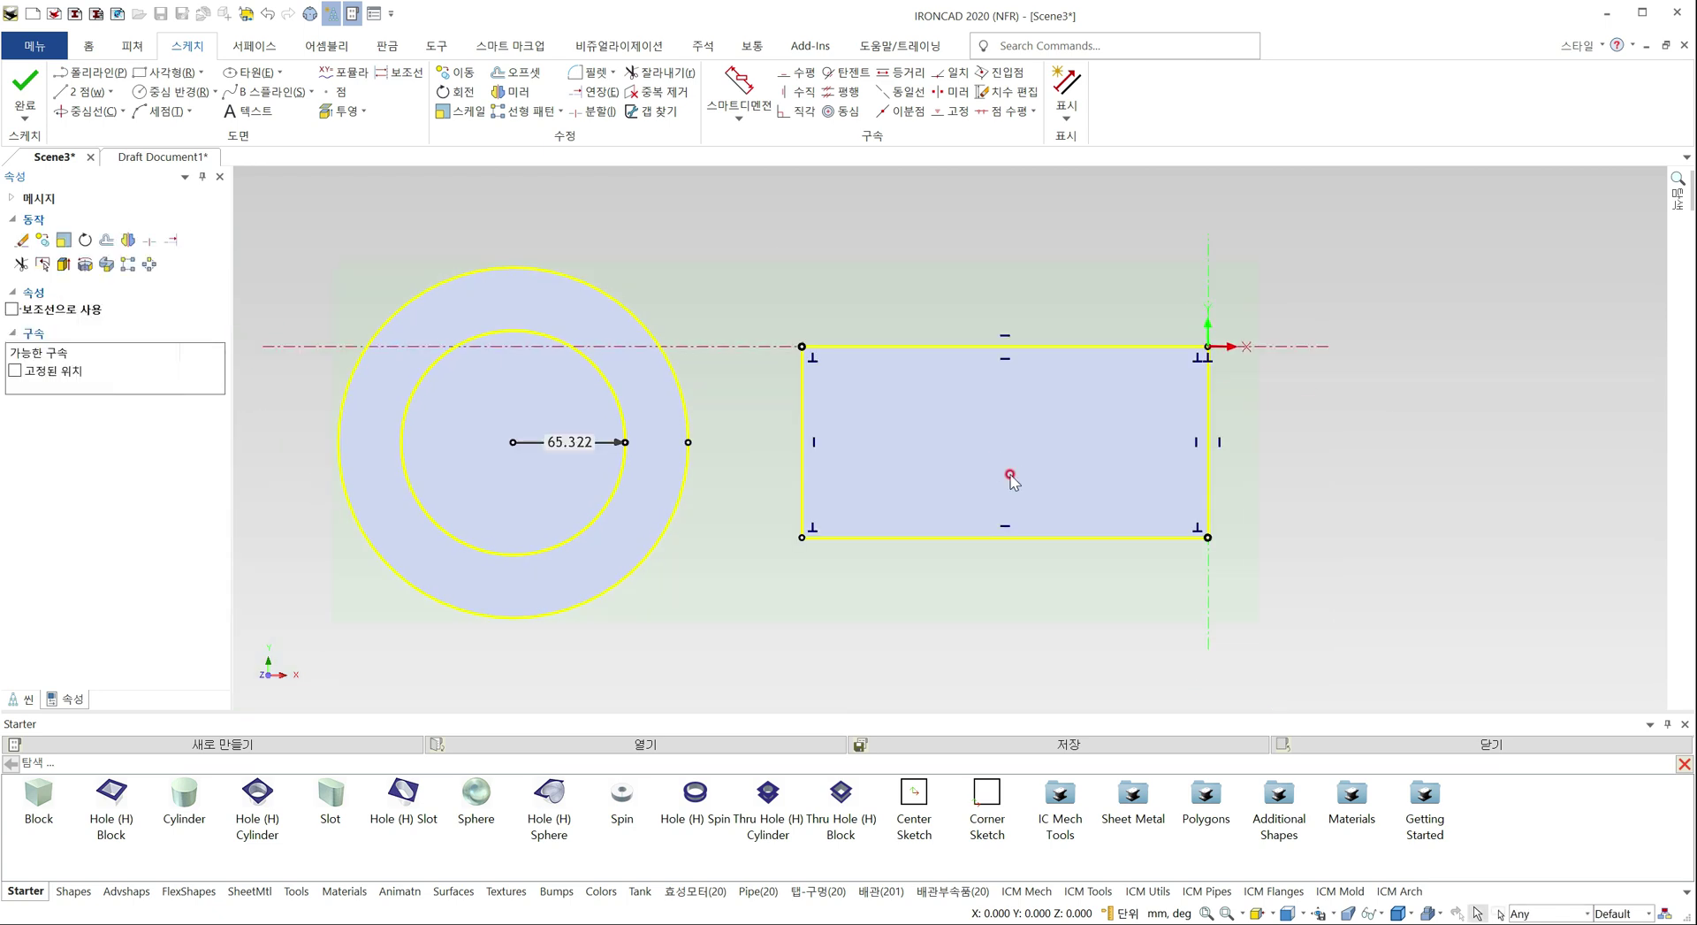